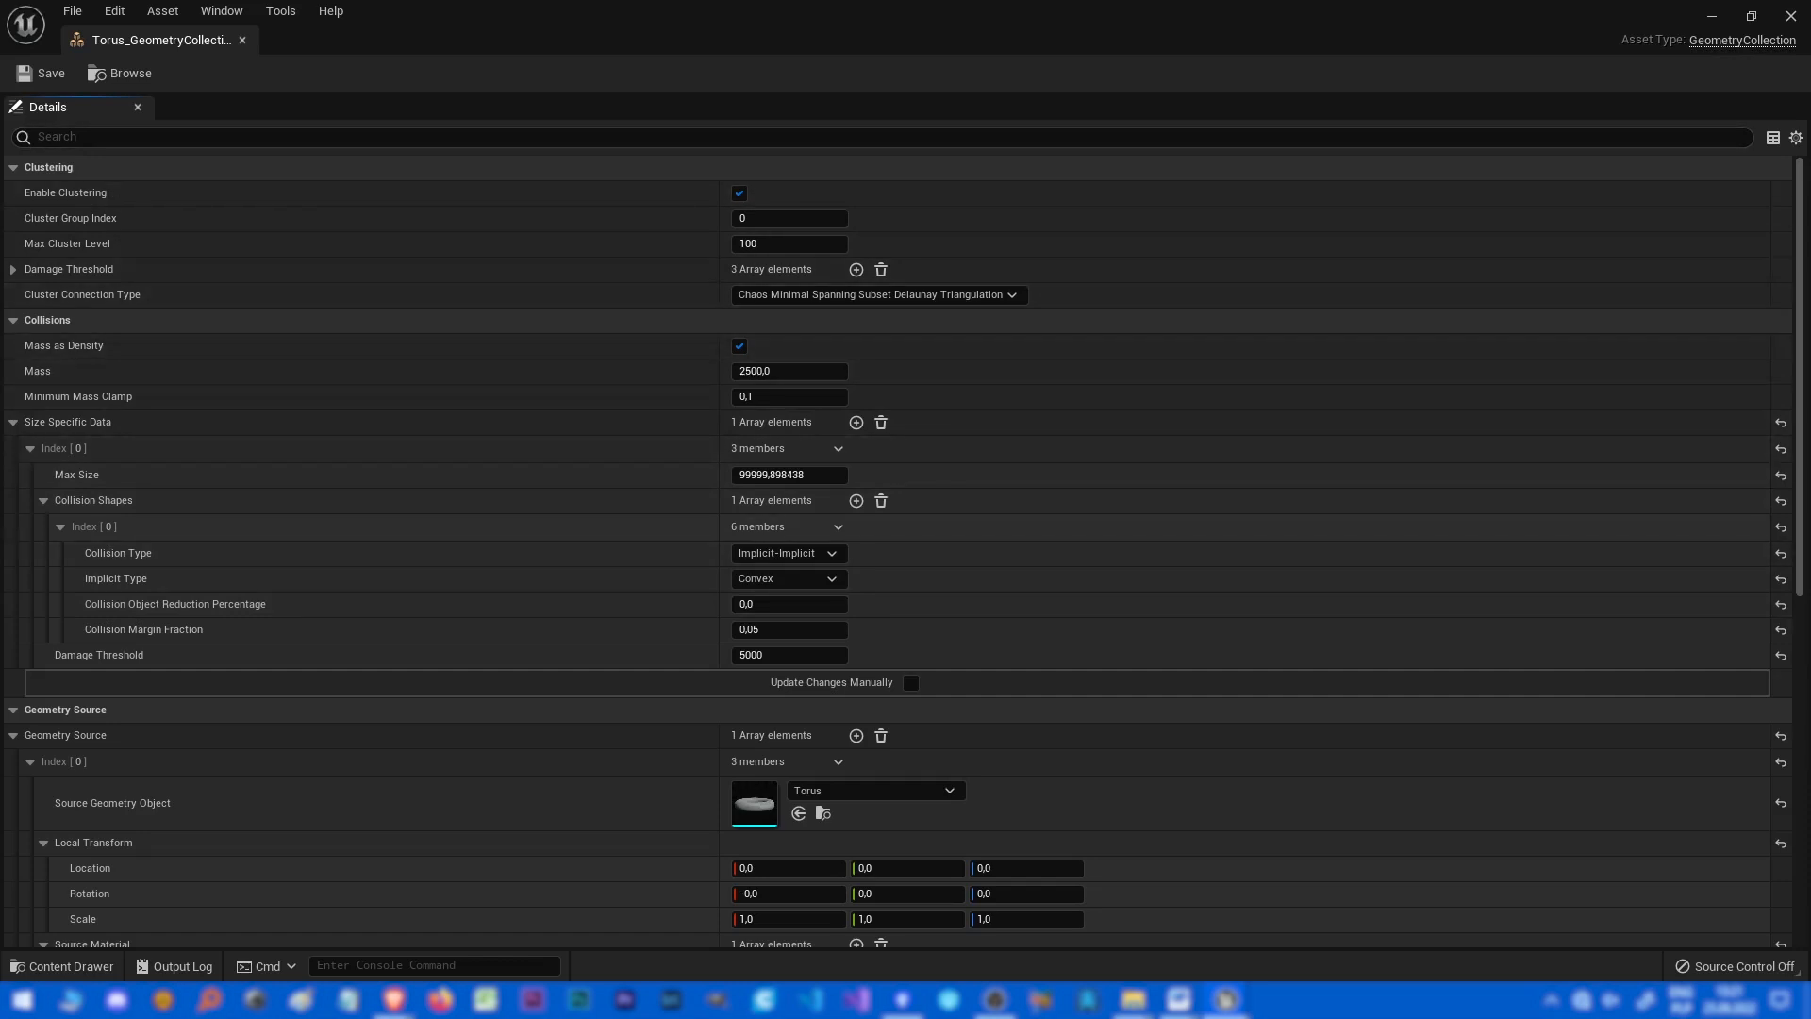
Disable Enable Clustering on the torus geometry collection asset, save it and close its editor.
{"action": "left_click_drag", "start_coordinate": [903, 19], "coordinate": [1757, 135]}
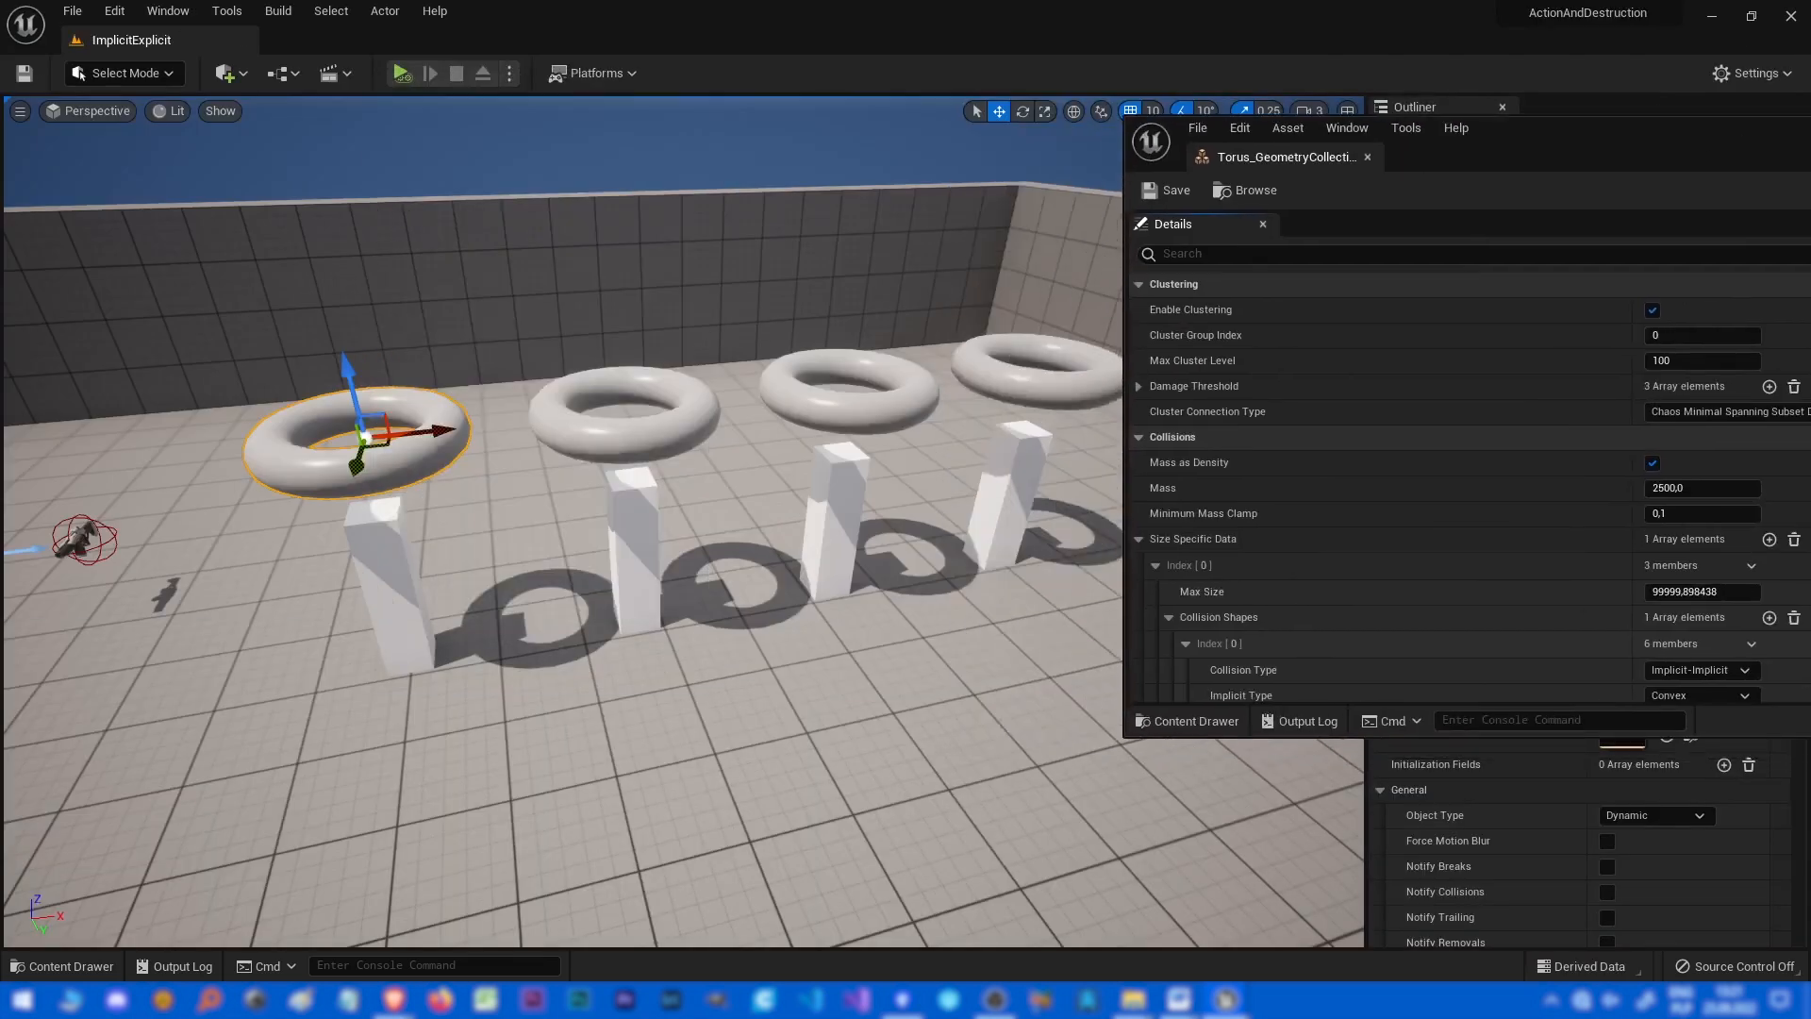
{"action": "left_click_drag", "start_coordinate": [1556, 124], "coordinate": [1810, 138]}
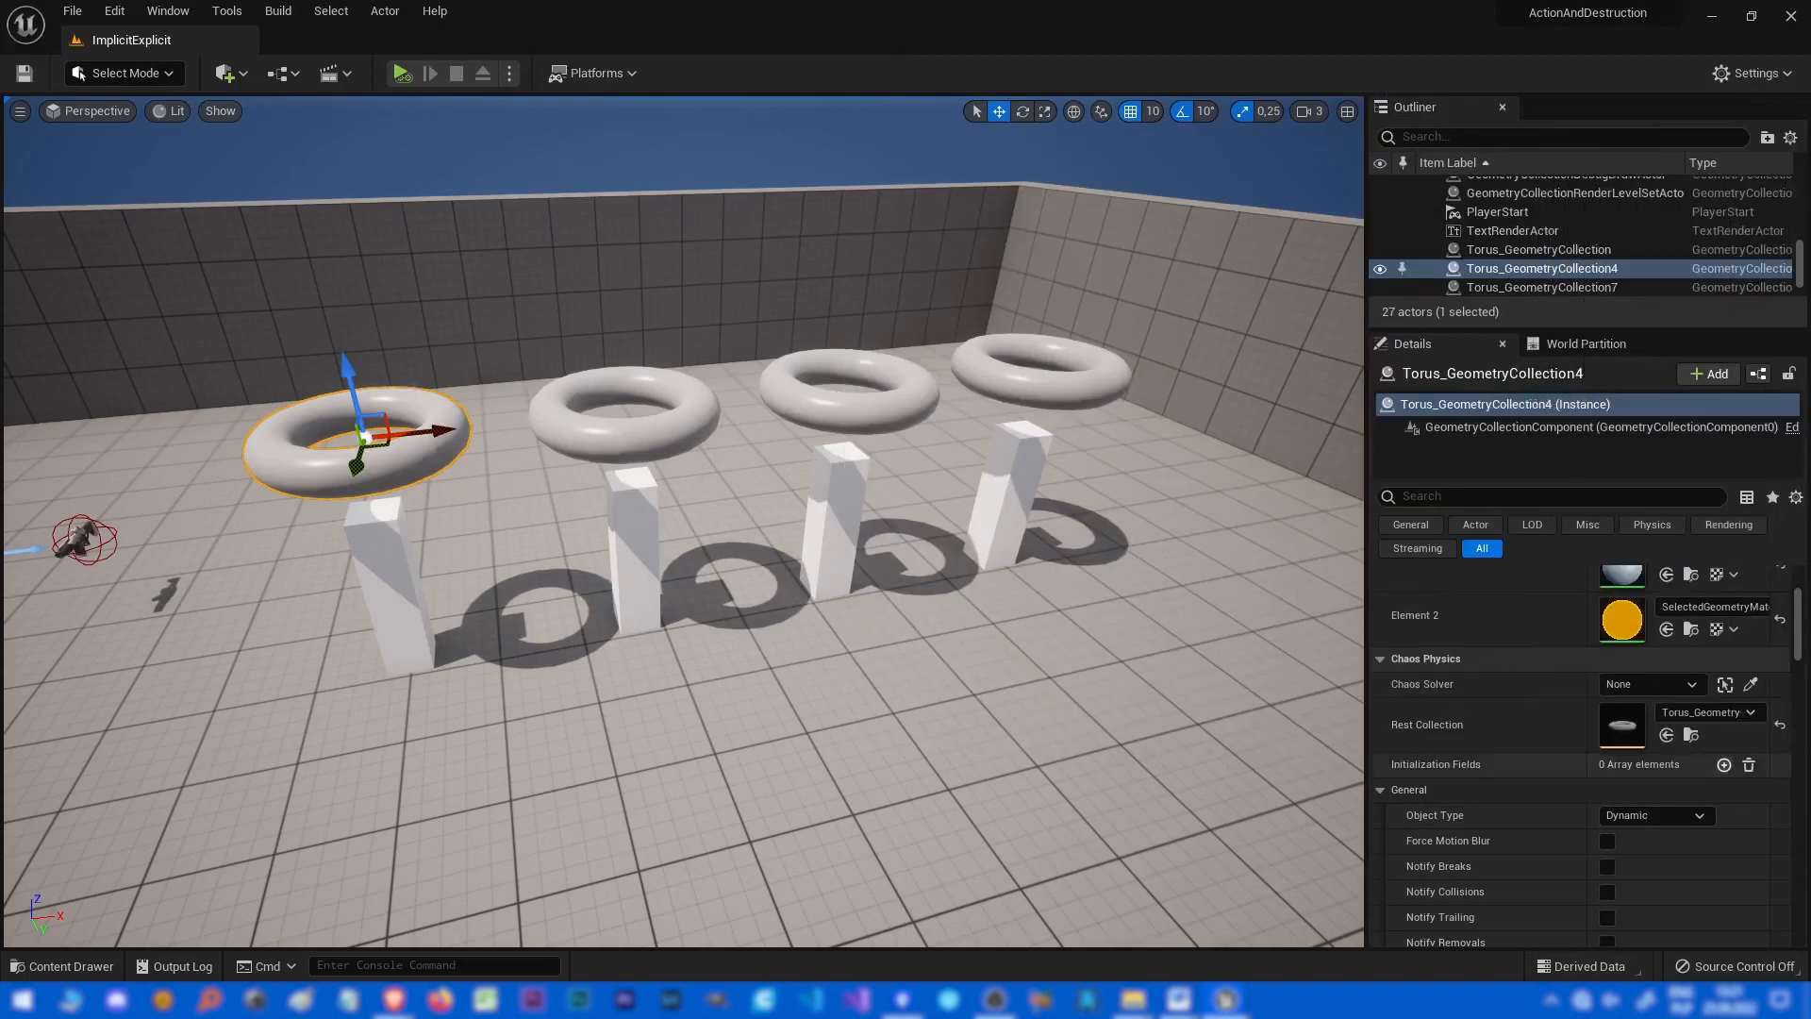
{"action": "scroll", "coordinate": [1603, 759], "scroll_direction": "down", "scroll_amount": 3}
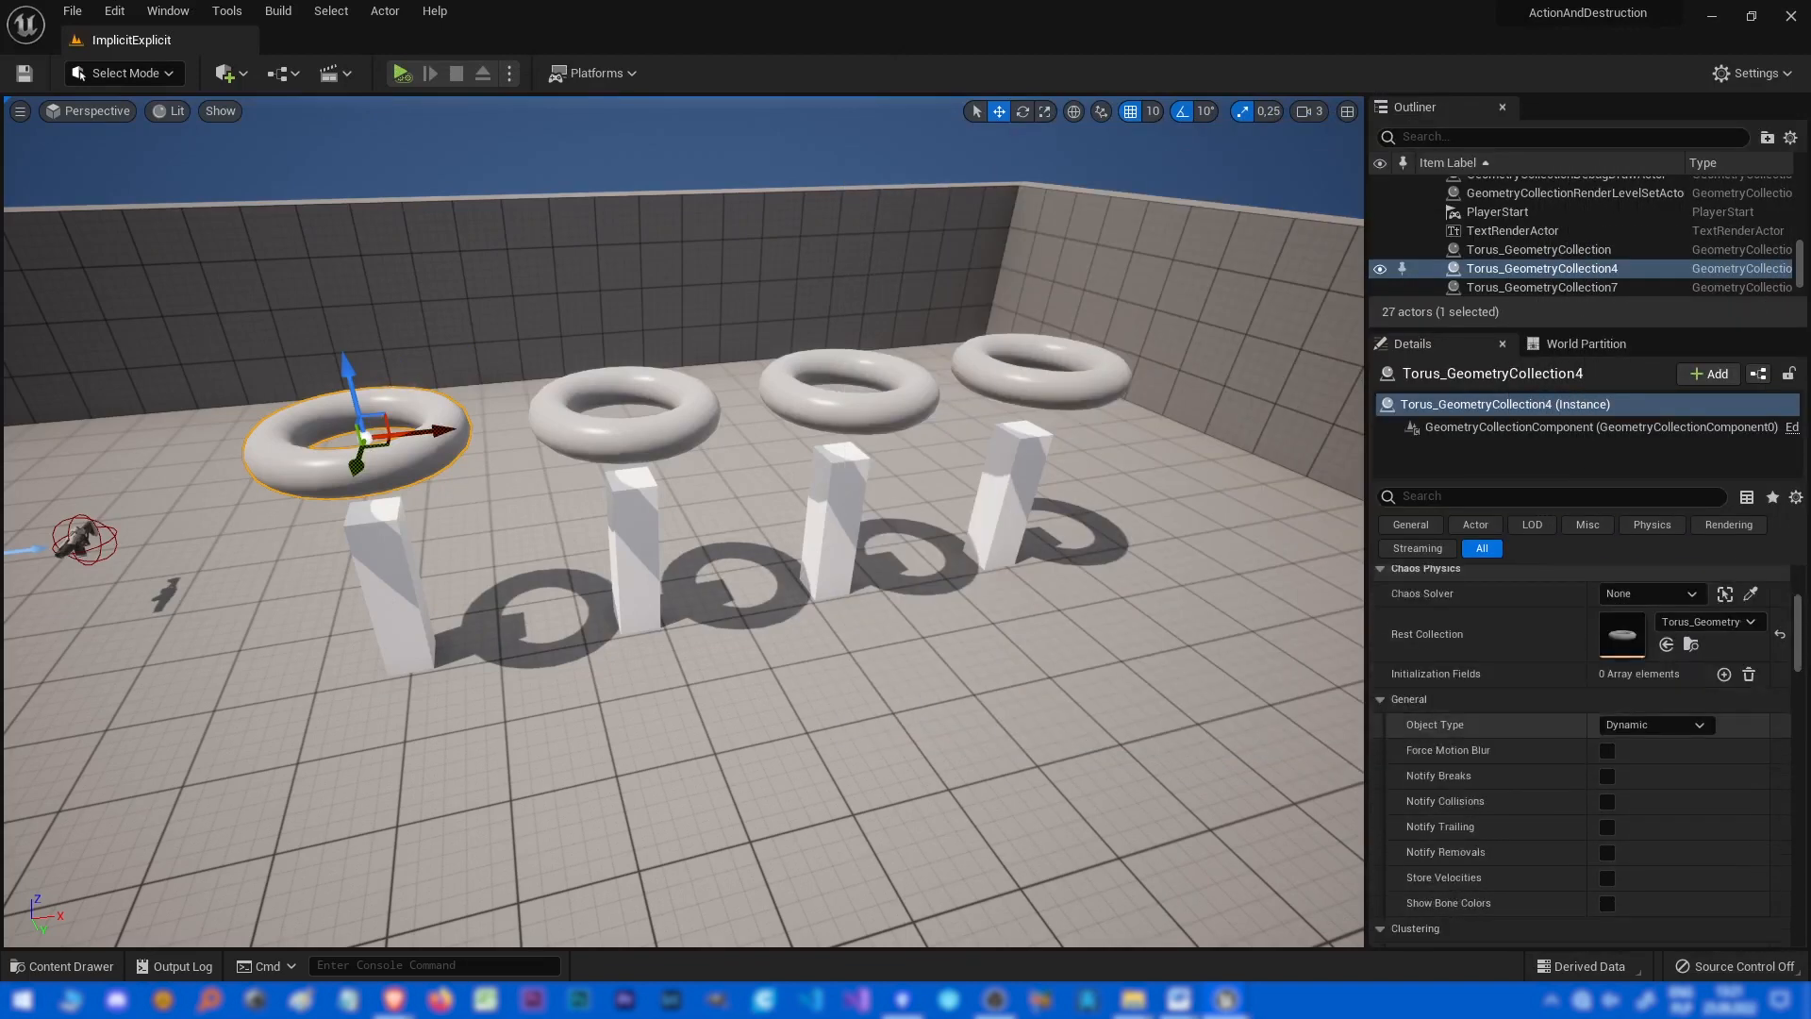
{"action": "left_click_drag", "start_coordinate": [1810, 151], "coordinate": [550, 196]}
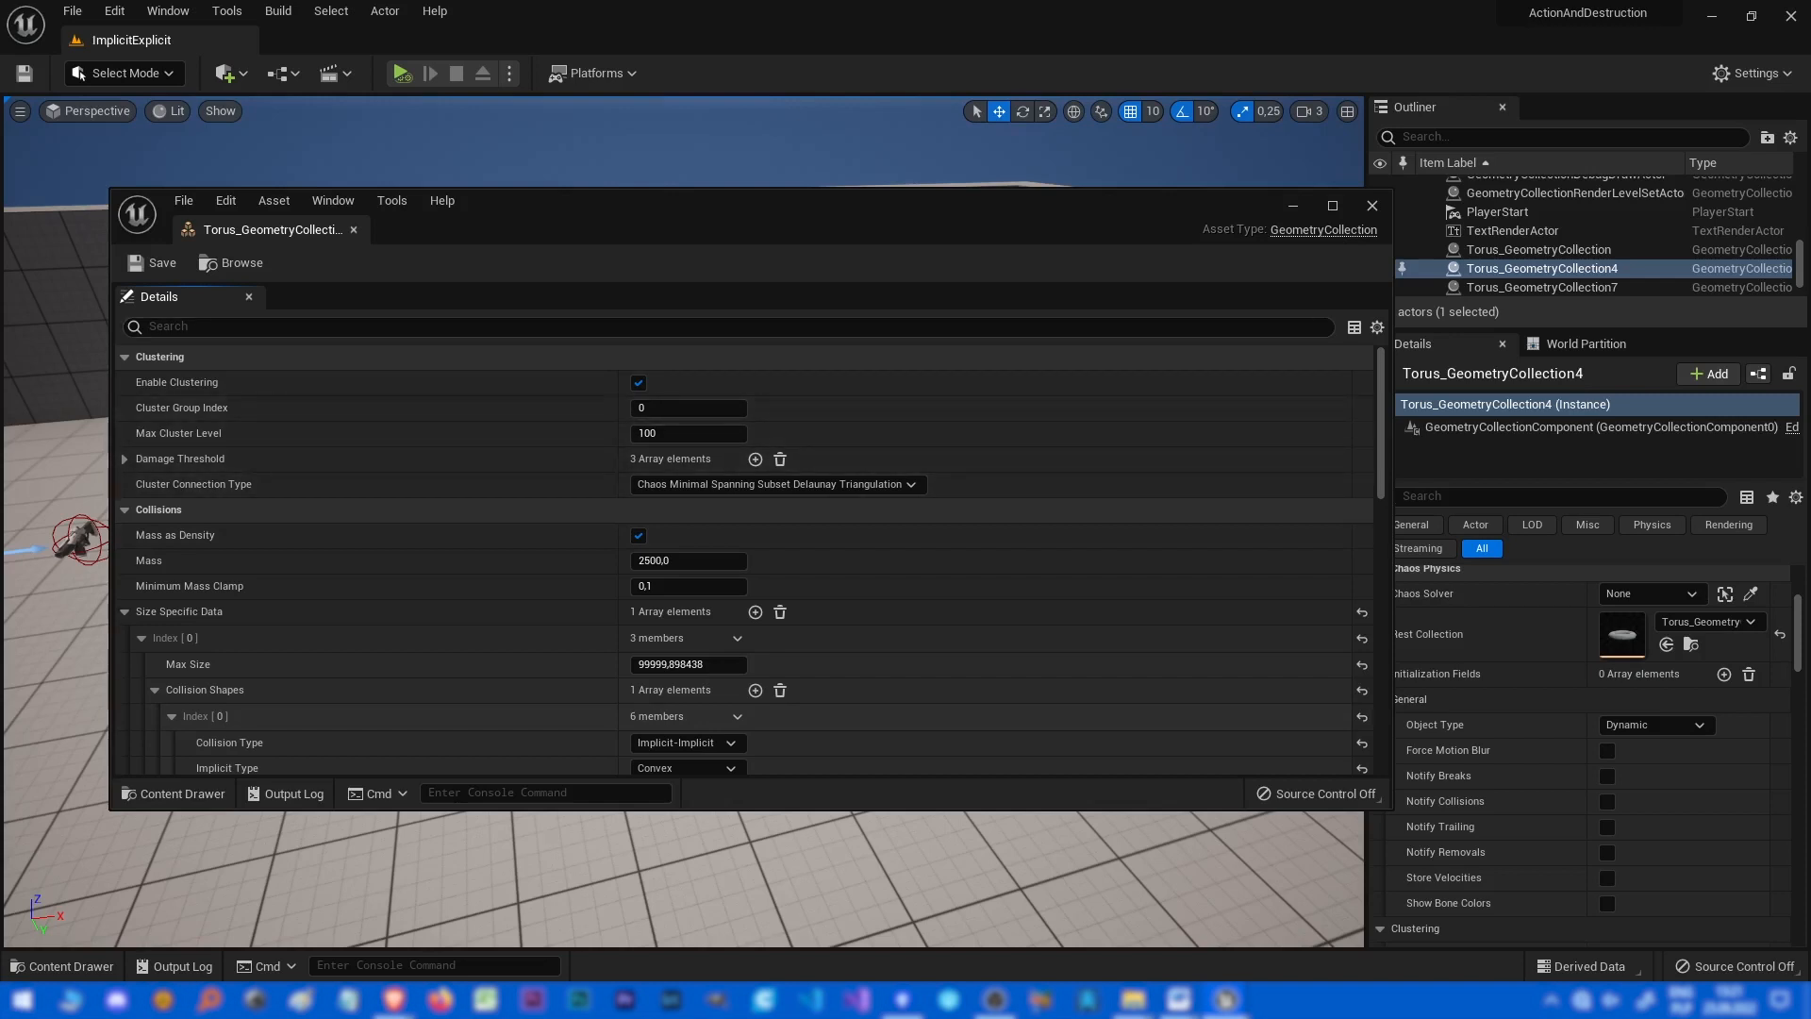
{"action": "left_click_drag", "start_coordinate": [274, 229], "coordinate": [981, 212]}
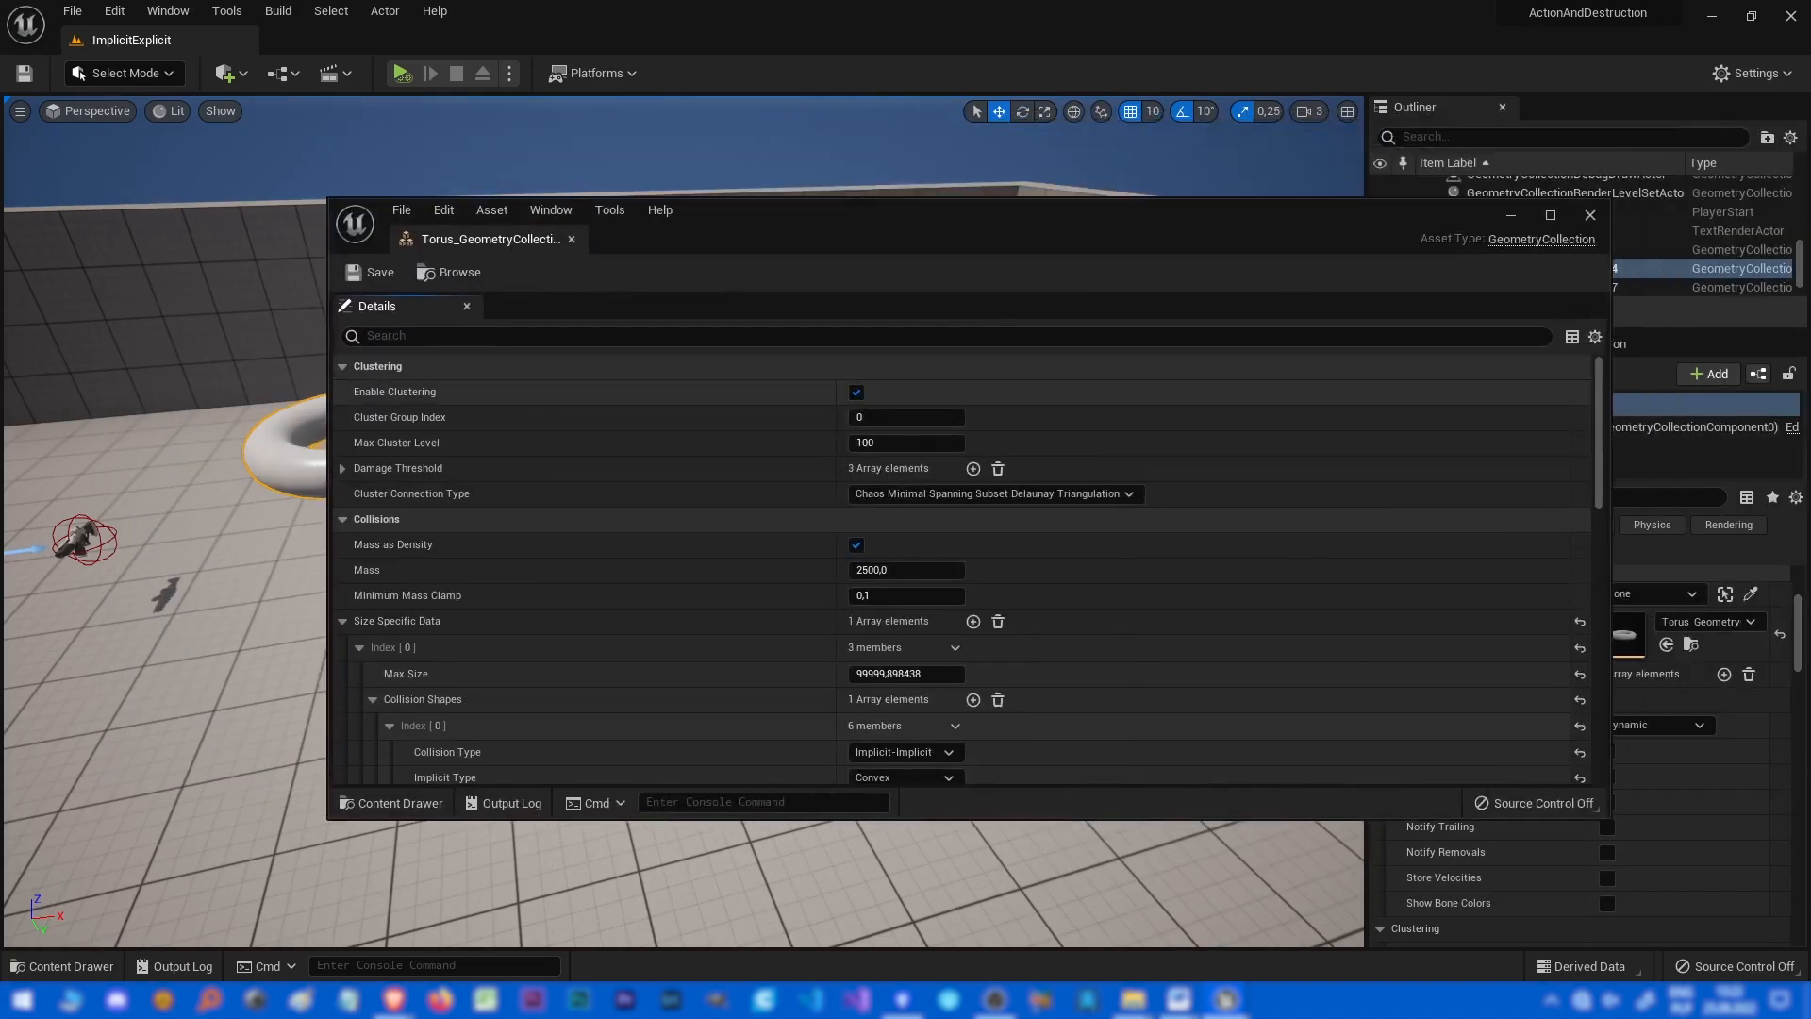
{"action": "left_click", "coordinate": [856, 391]}
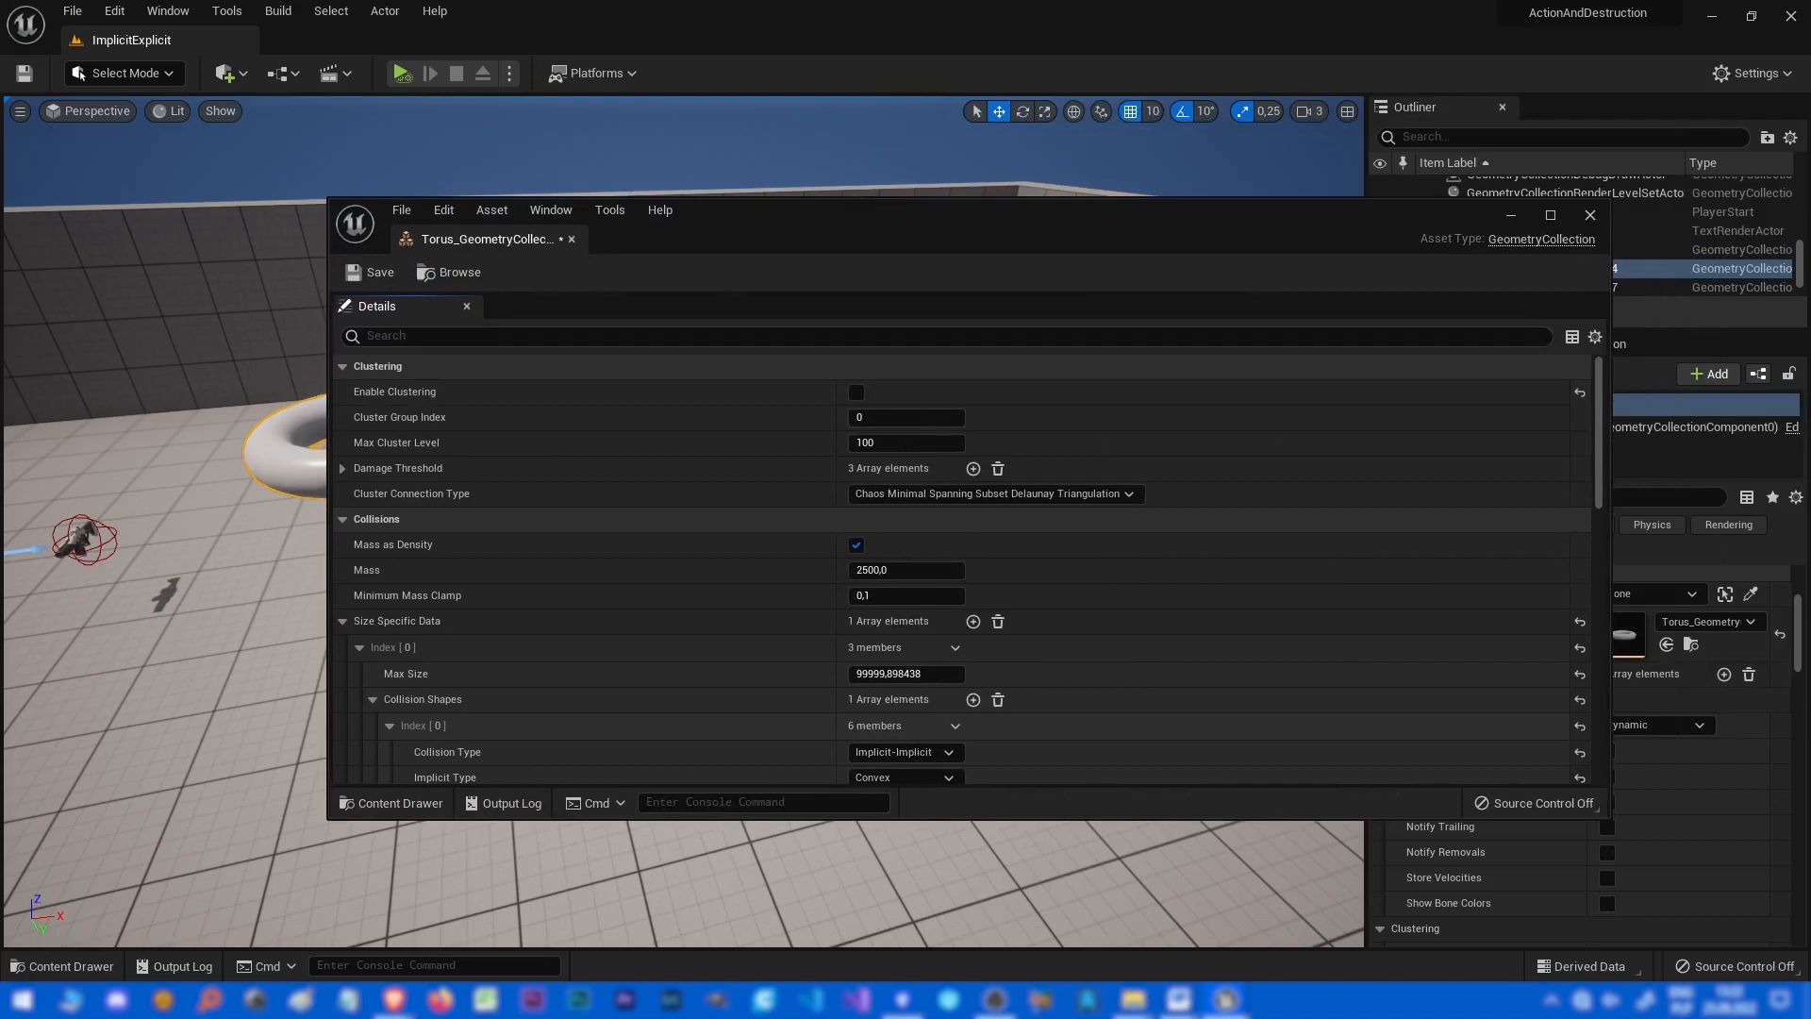
{"action": "left_click", "coordinate": [369, 273]}
{"action": "left_click", "coordinate": [1590, 215]}
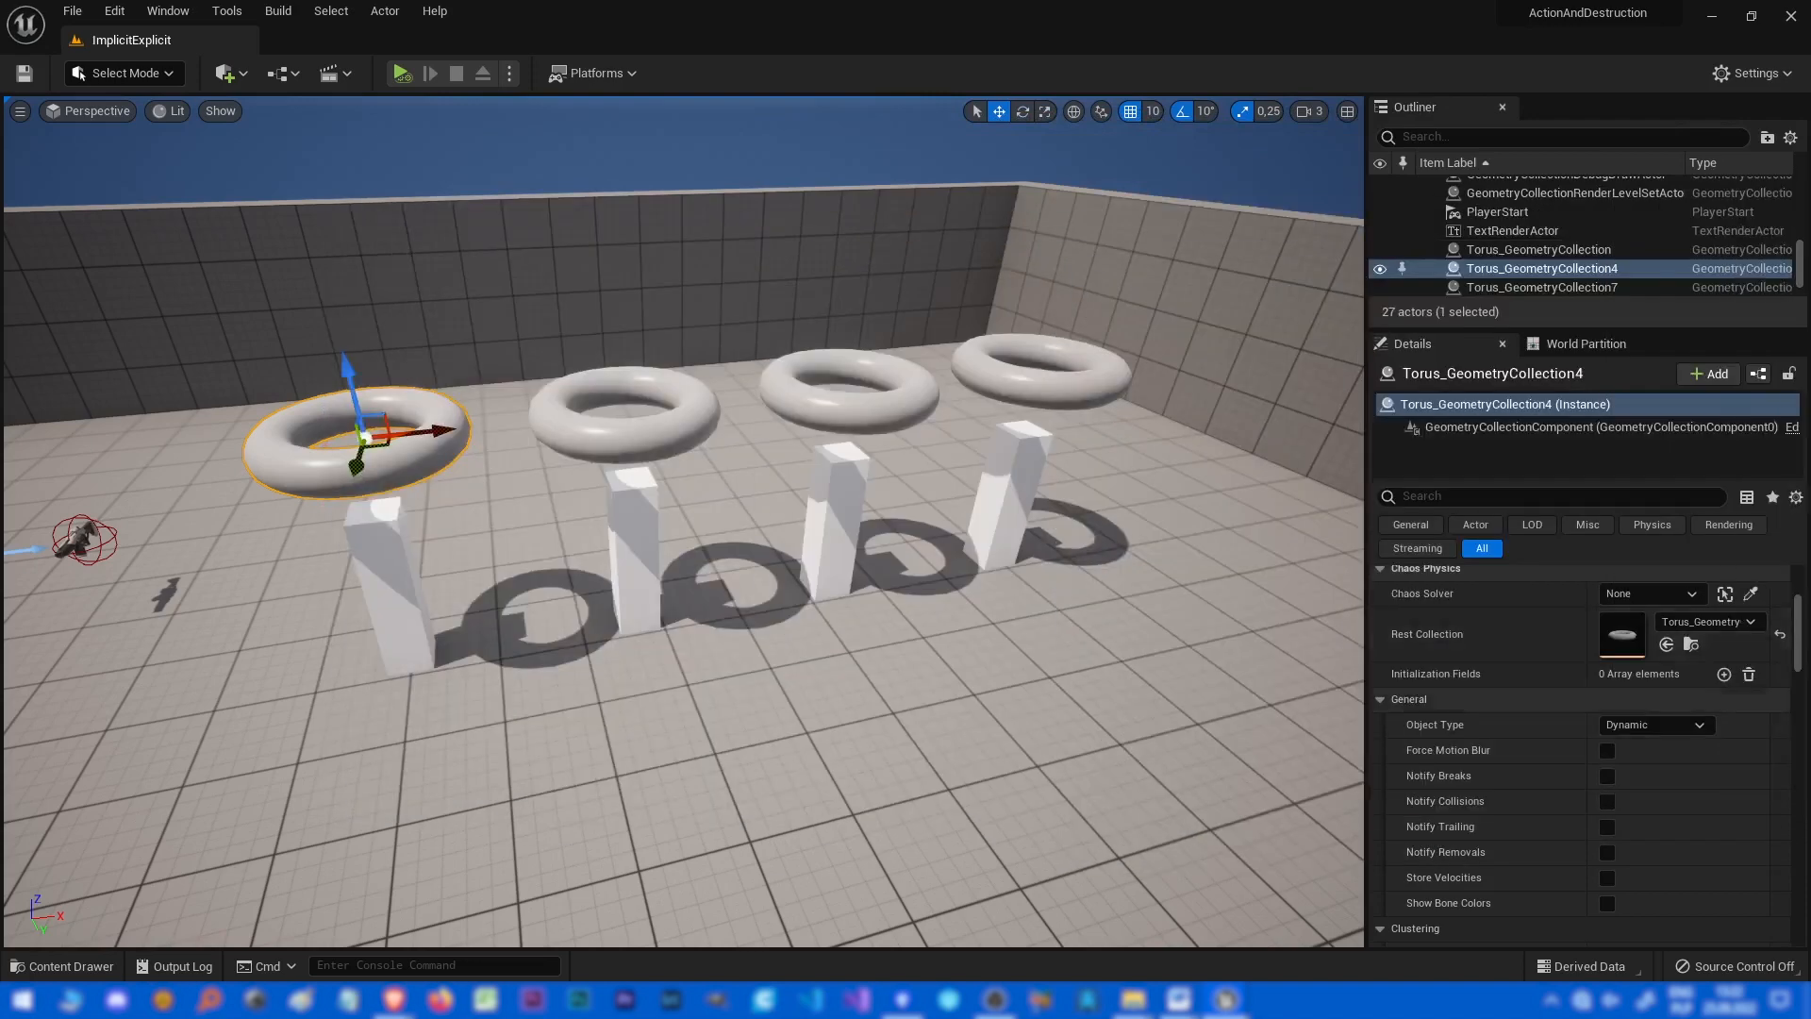
Inspect the selected torus actor's Clustering settings in its details.
{"action": "scroll", "coordinate": [1581, 754], "scroll_direction": "up", "scroll_amount": 9}
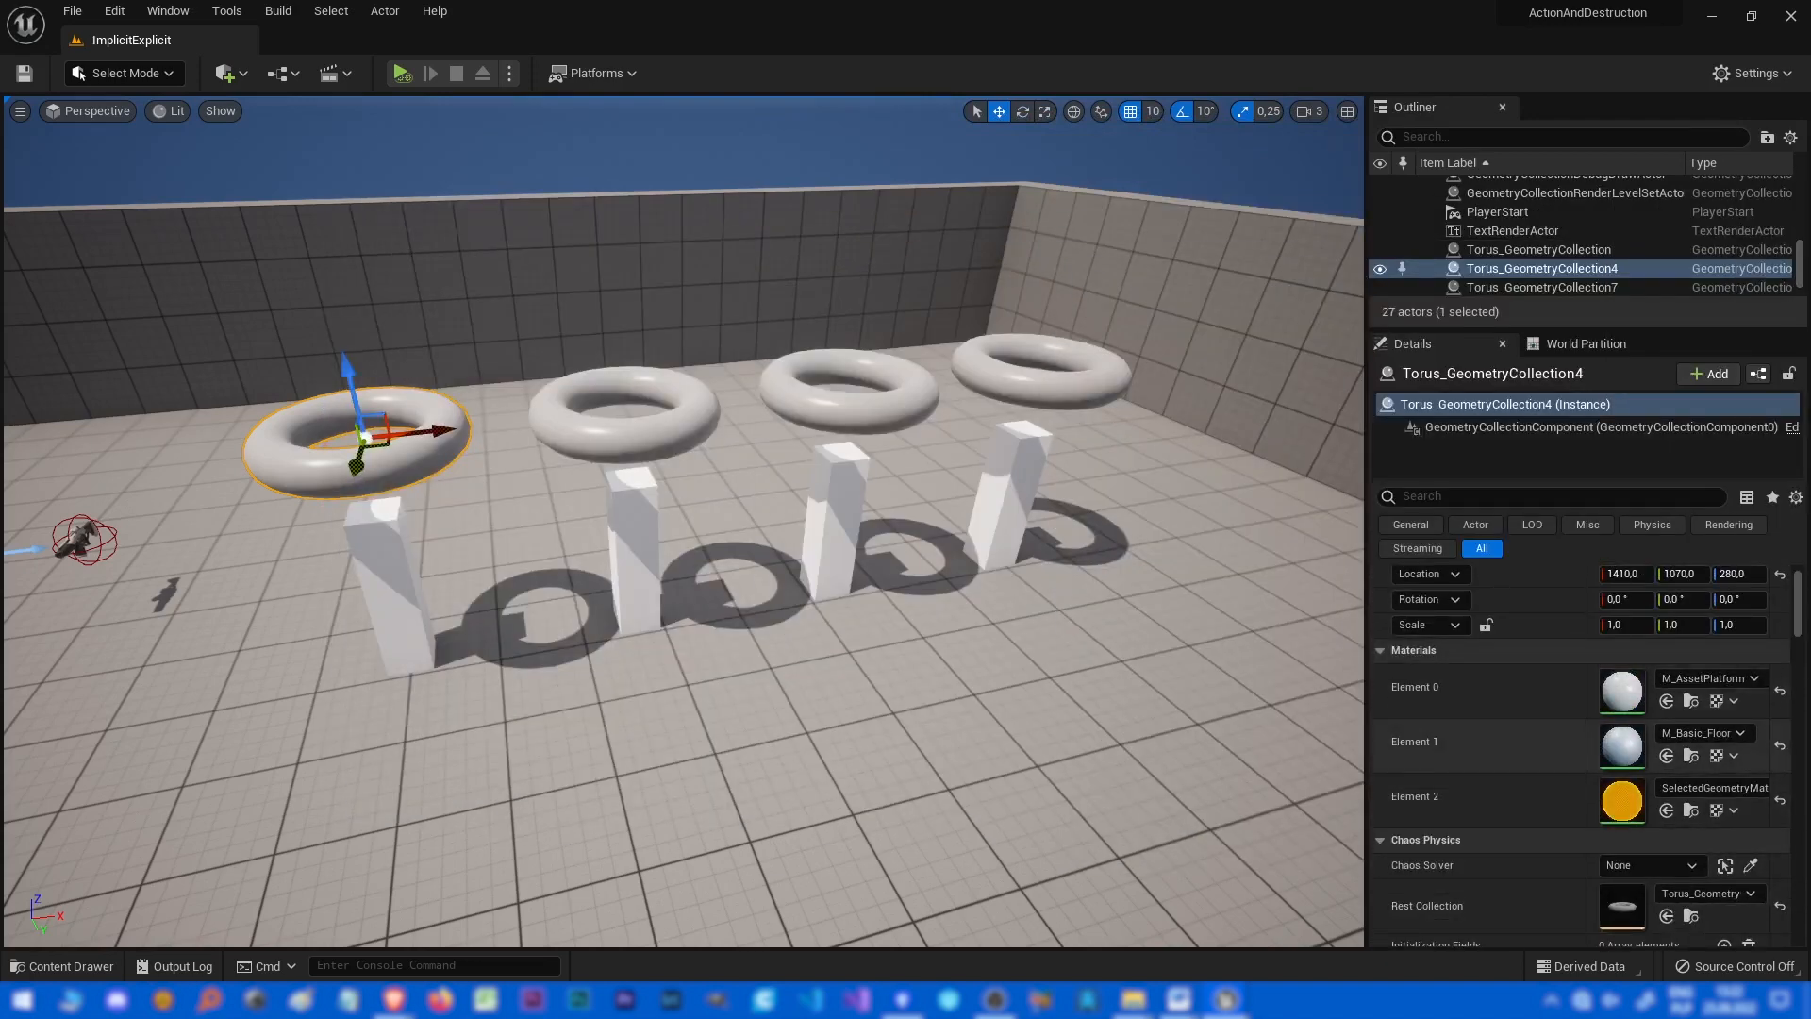
{"action": "scroll", "coordinate": [1581, 755], "scroll_direction": "down", "scroll_amount": 3}
{"action": "scroll", "coordinate": [1615, 723], "scroll_direction": "down", "scroll_amount": 10}
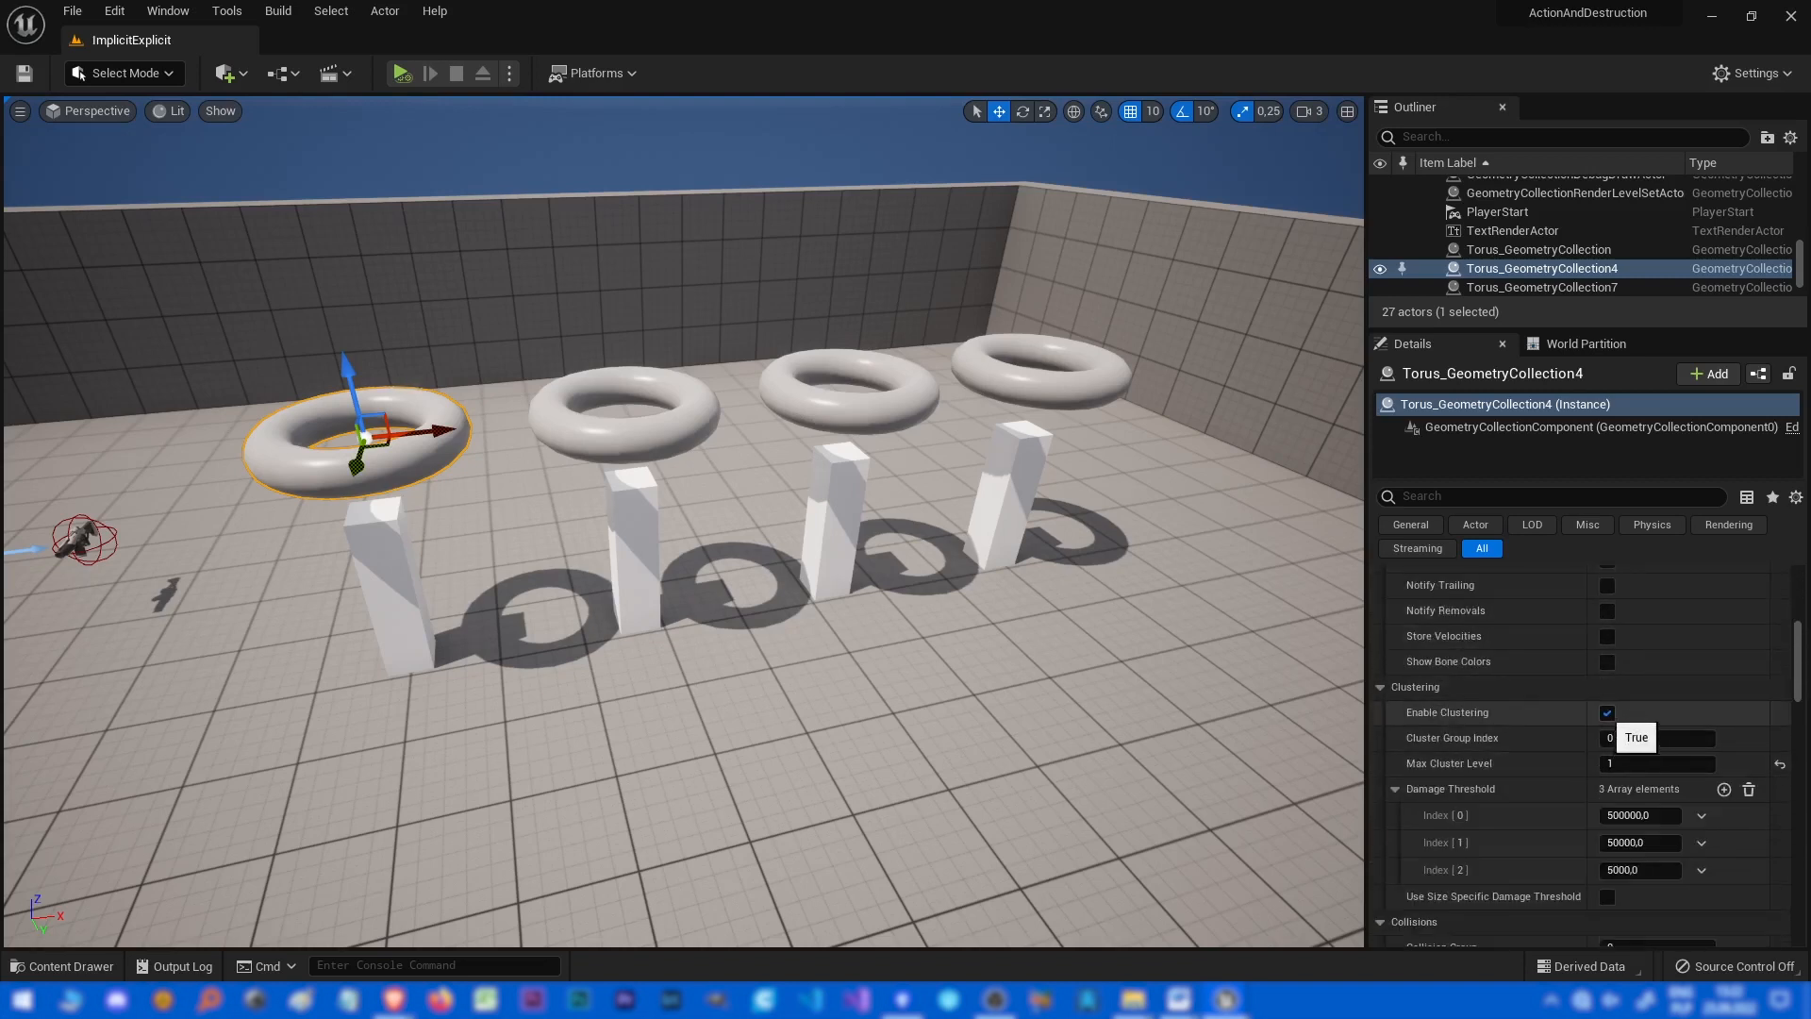
{"action": "scroll", "coordinate": [1627, 734], "scroll_direction": "up", "scroll_amount": 4}
{"action": "scroll", "coordinate": [1627, 734], "scroll_direction": "up", "scroll_amount": 3}
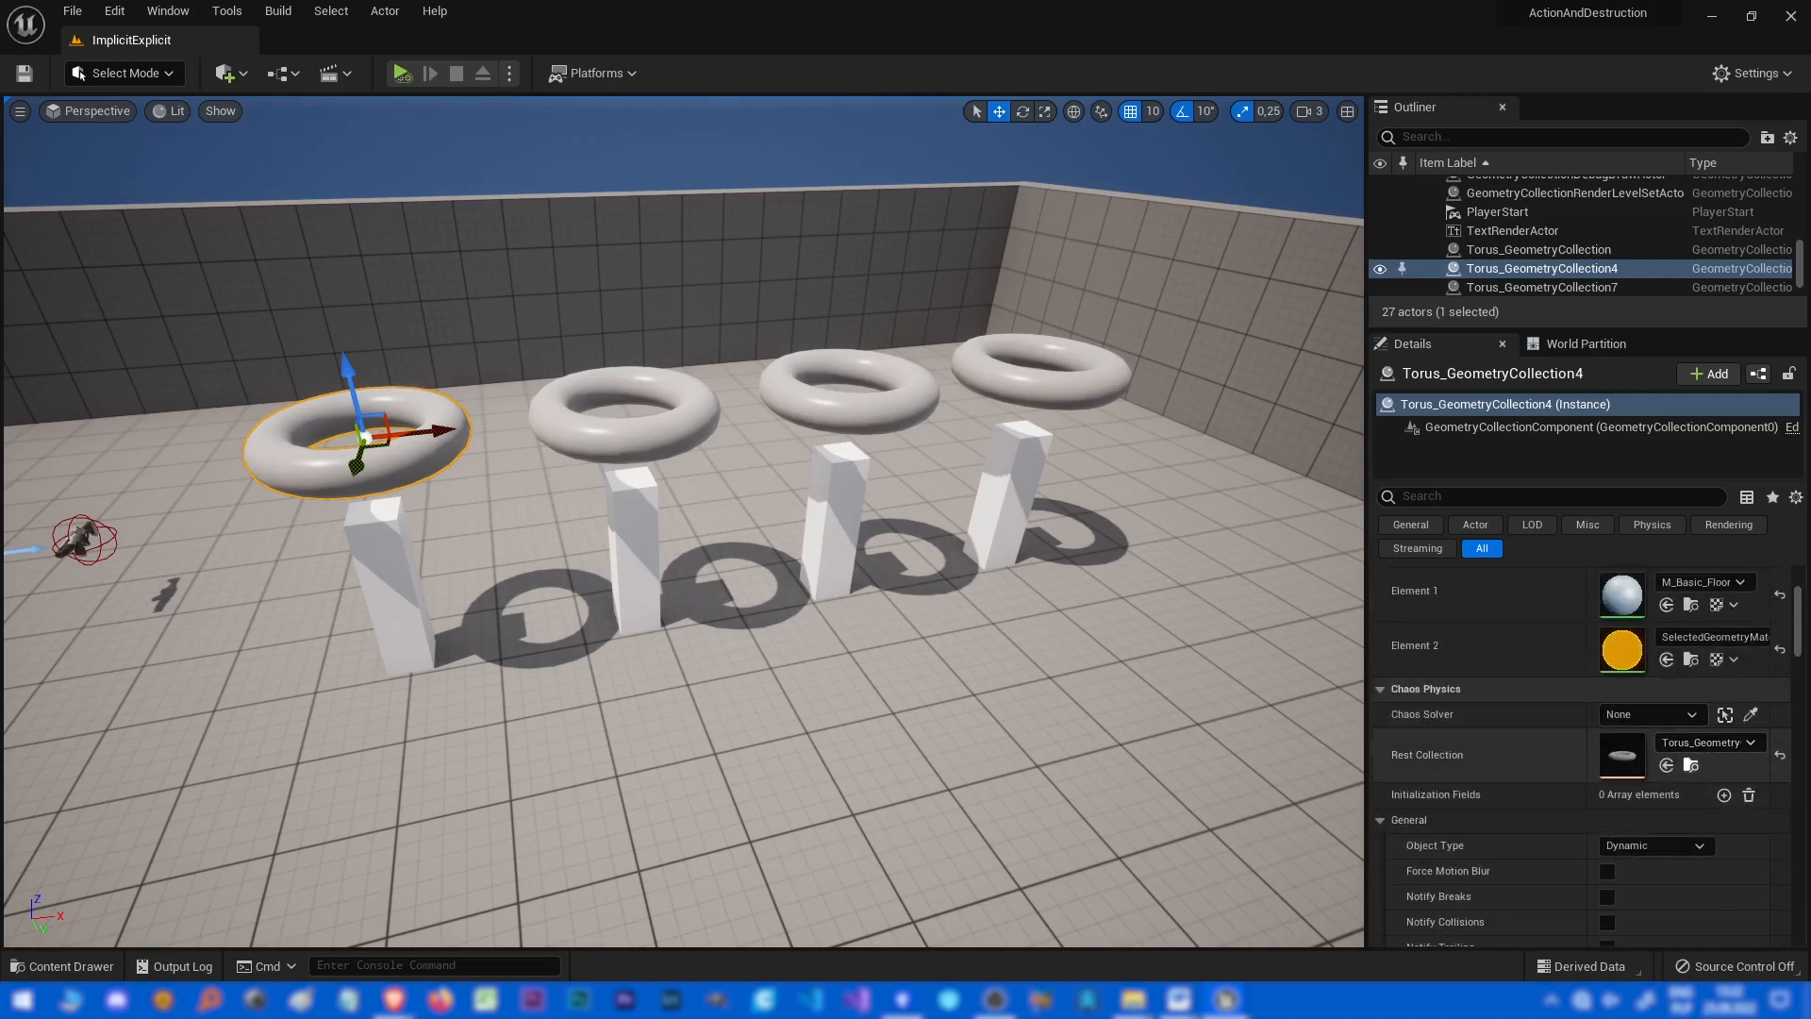
{"action": "left_click", "coordinate": [1689, 764]}
{"action": "left_click_drag", "start_coordinate": [1090, 745], "coordinate": [695, 726]}
{"action": "scroll", "coordinate": [1609, 759], "scroll_direction": "down", "scroll_amount": 11}
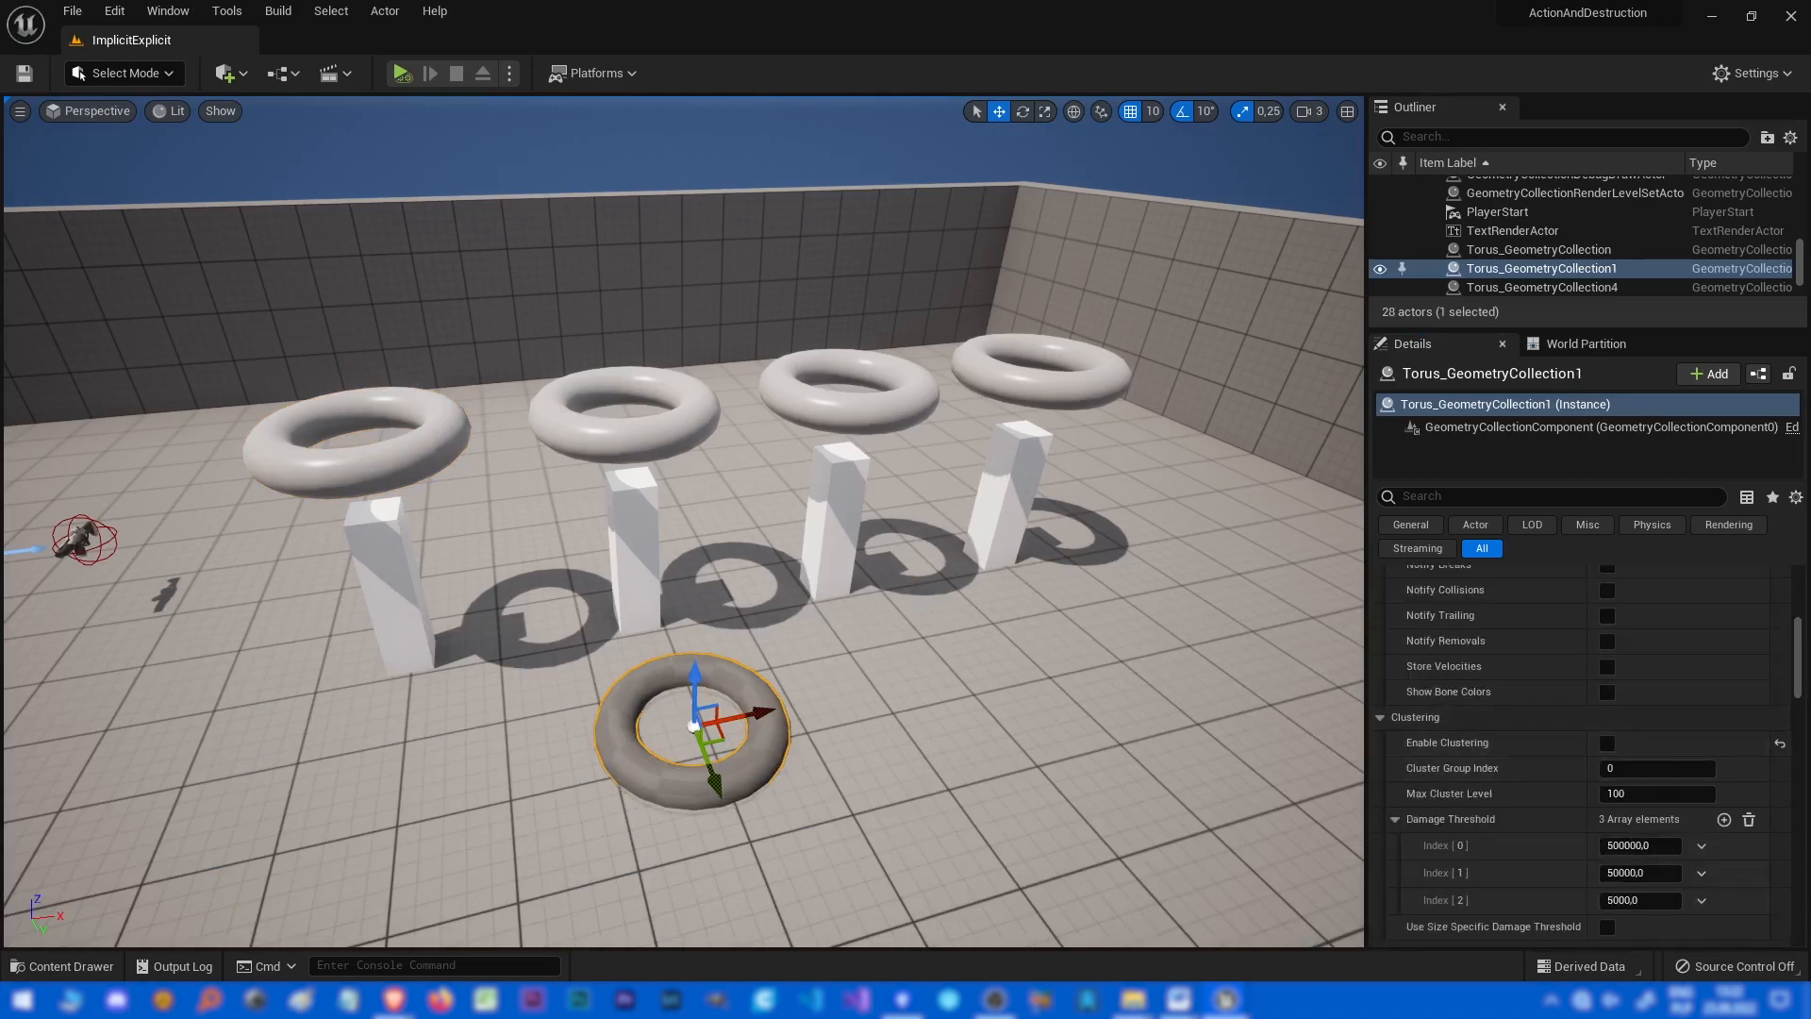
{"action": "key", "text": "Delete"}
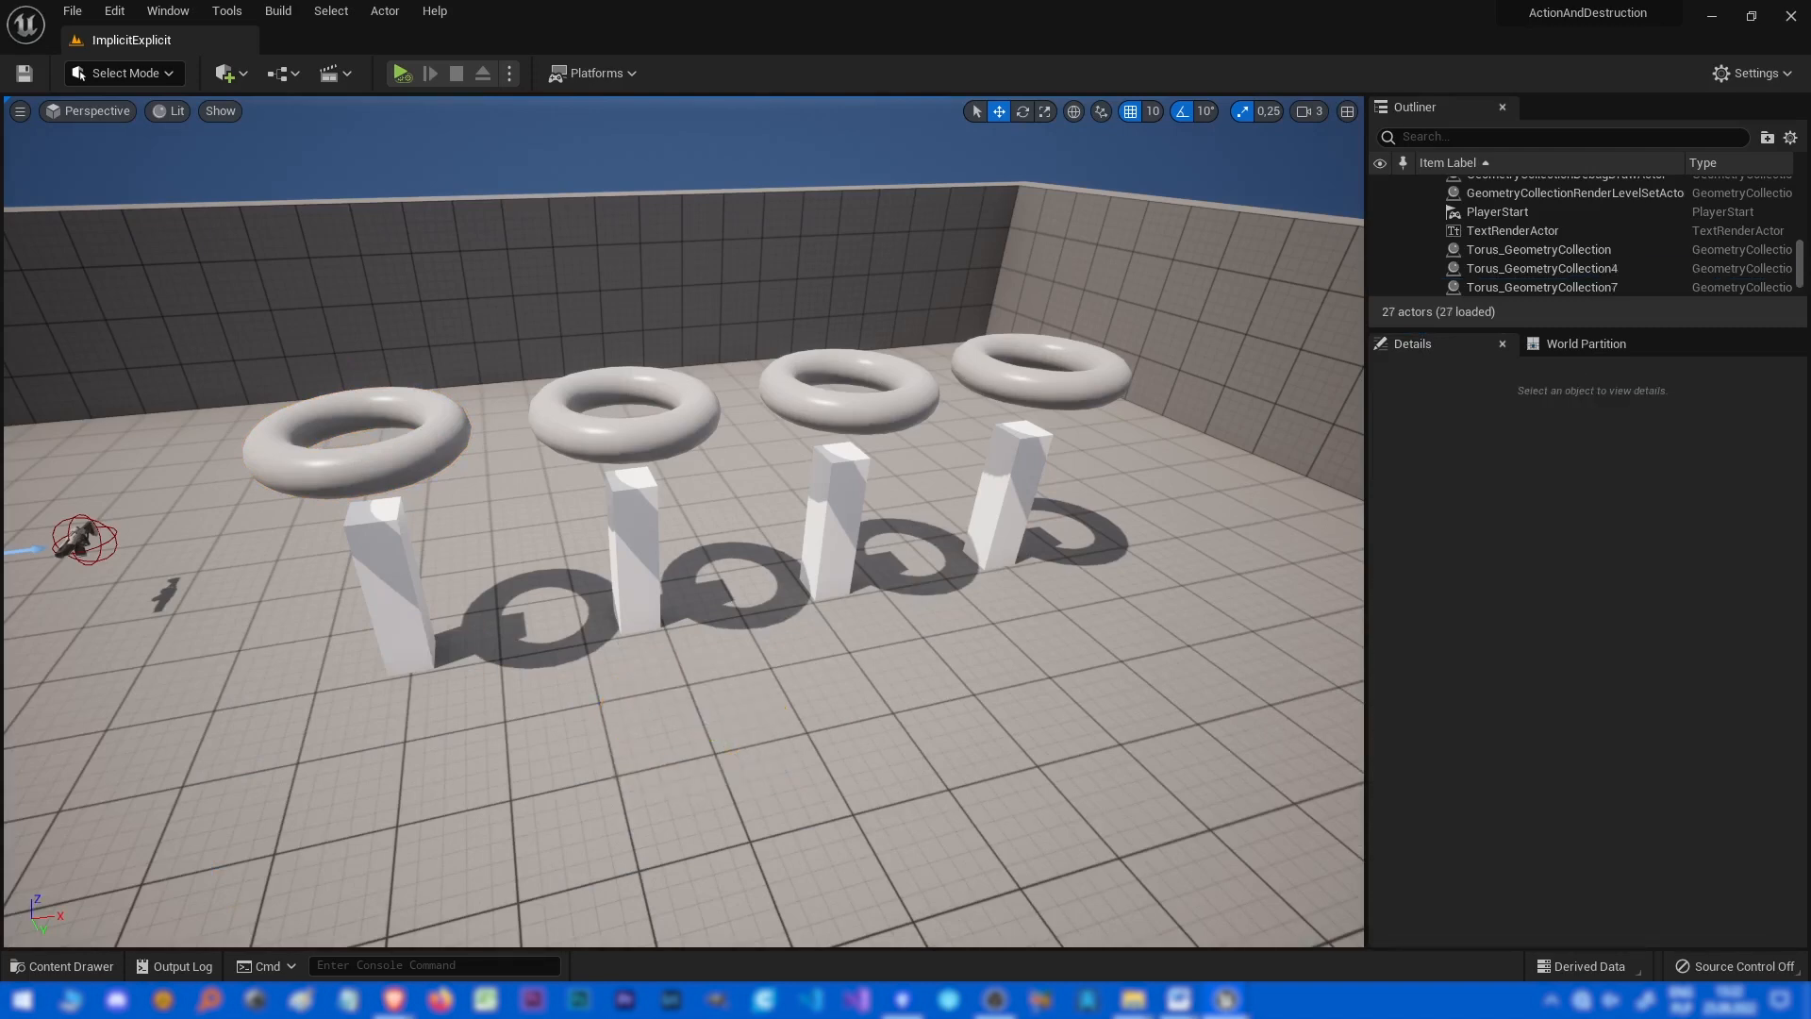
Review the asset's collision settings in the maximized geometry collection editor.
{"action": "left_click_drag", "start_coordinate": [1810, 316], "coordinate": [704, 236]}
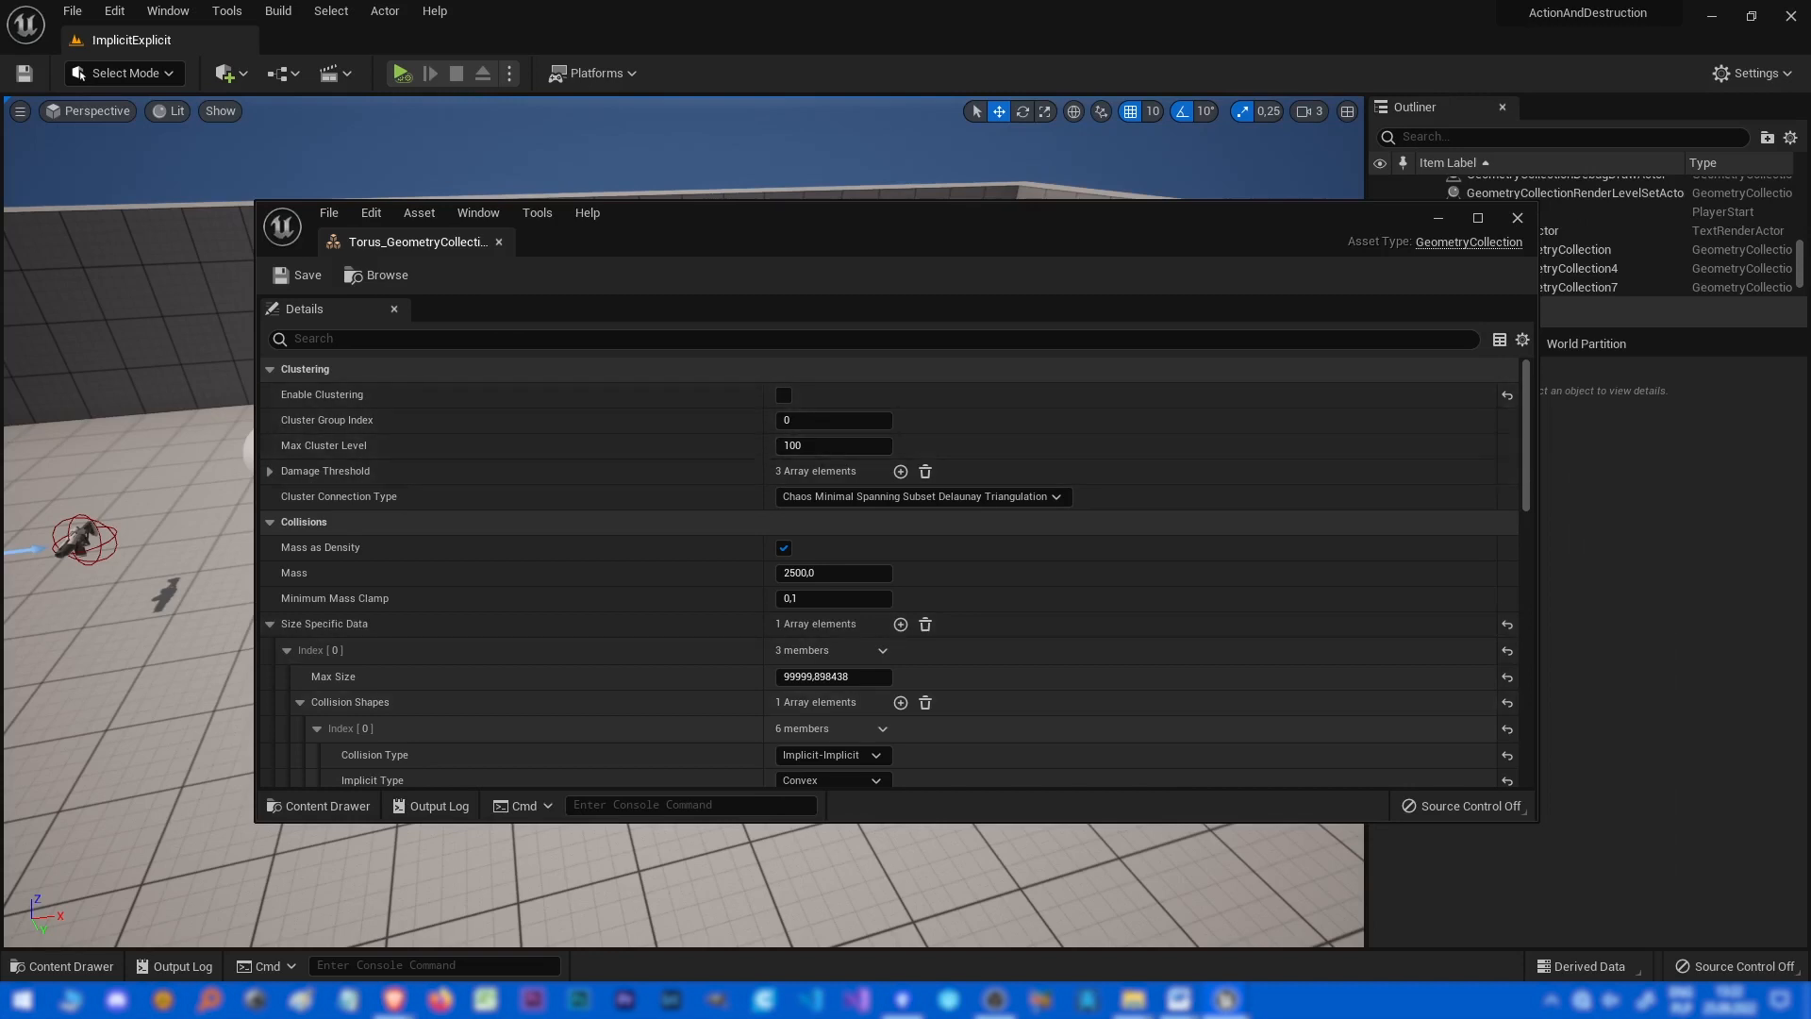
{"action": "scroll", "coordinate": [895, 571], "scroll_direction": "down", "scroll_amount": 4}
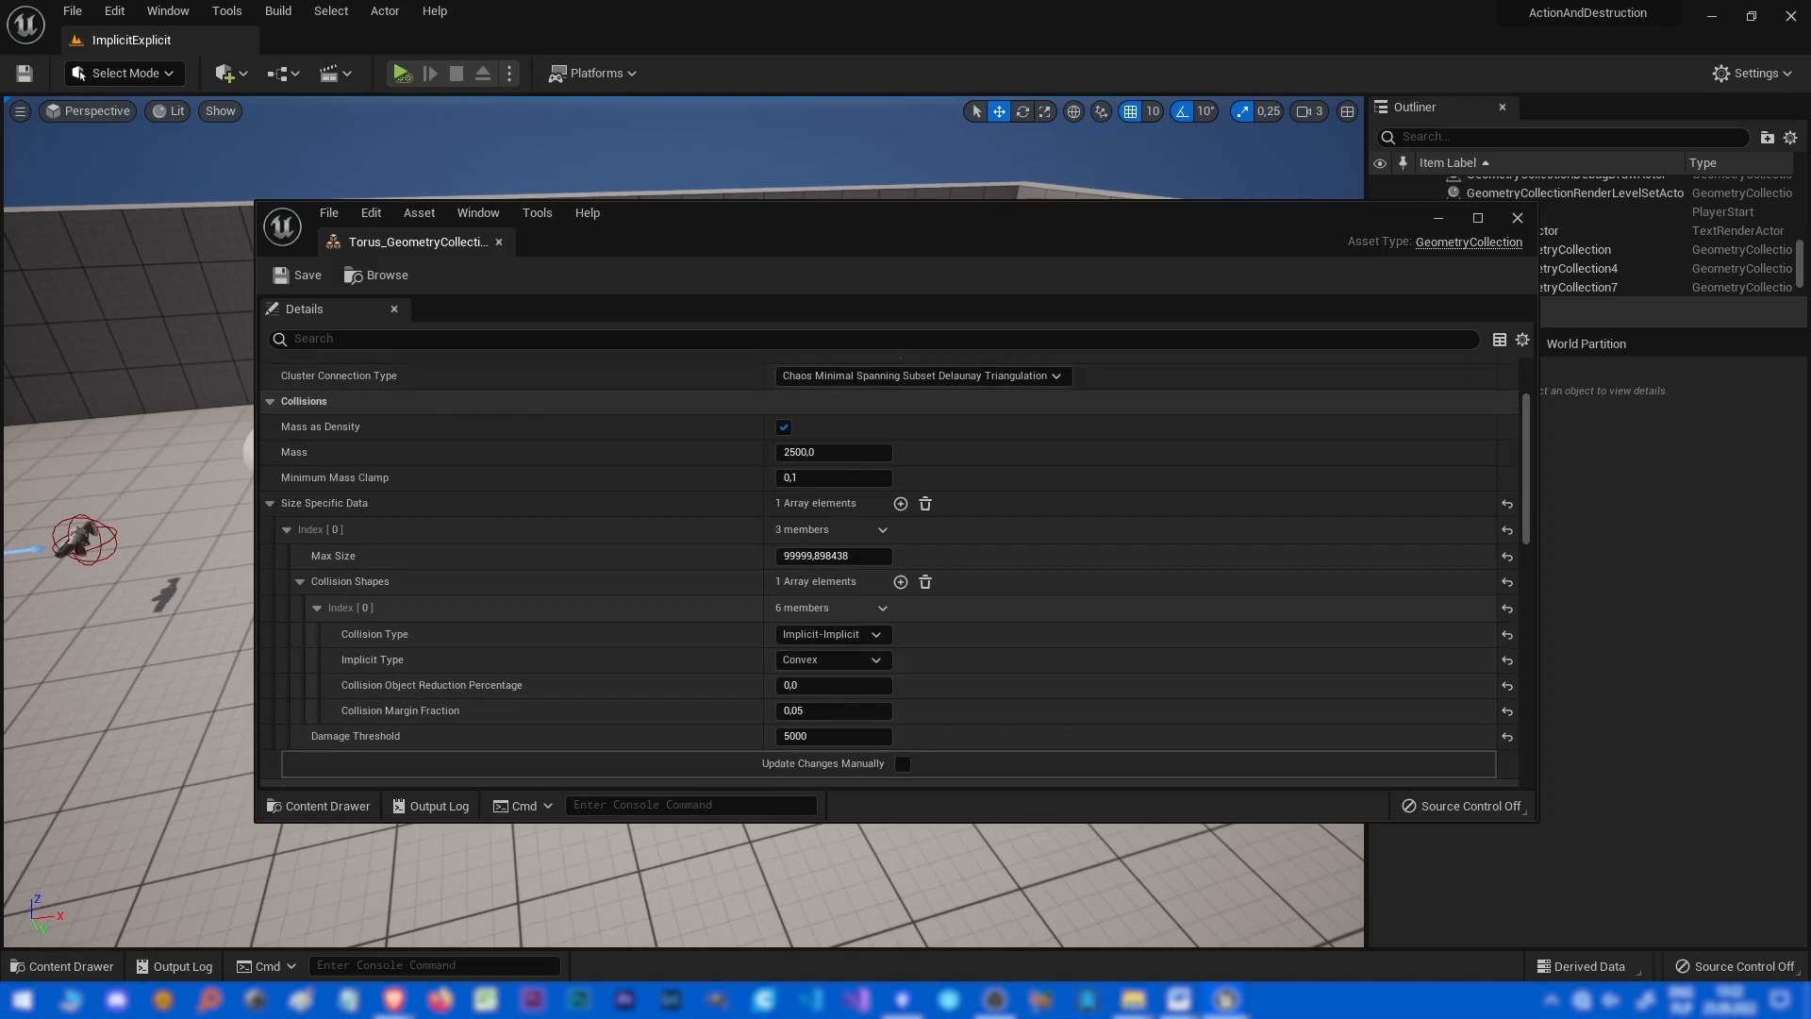
{"action": "left_click", "coordinate": [1478, 218]}
{"action": "scroll", "coordinate": [109, 268], "scroll_direction": "up", "scroll_amount": 3}
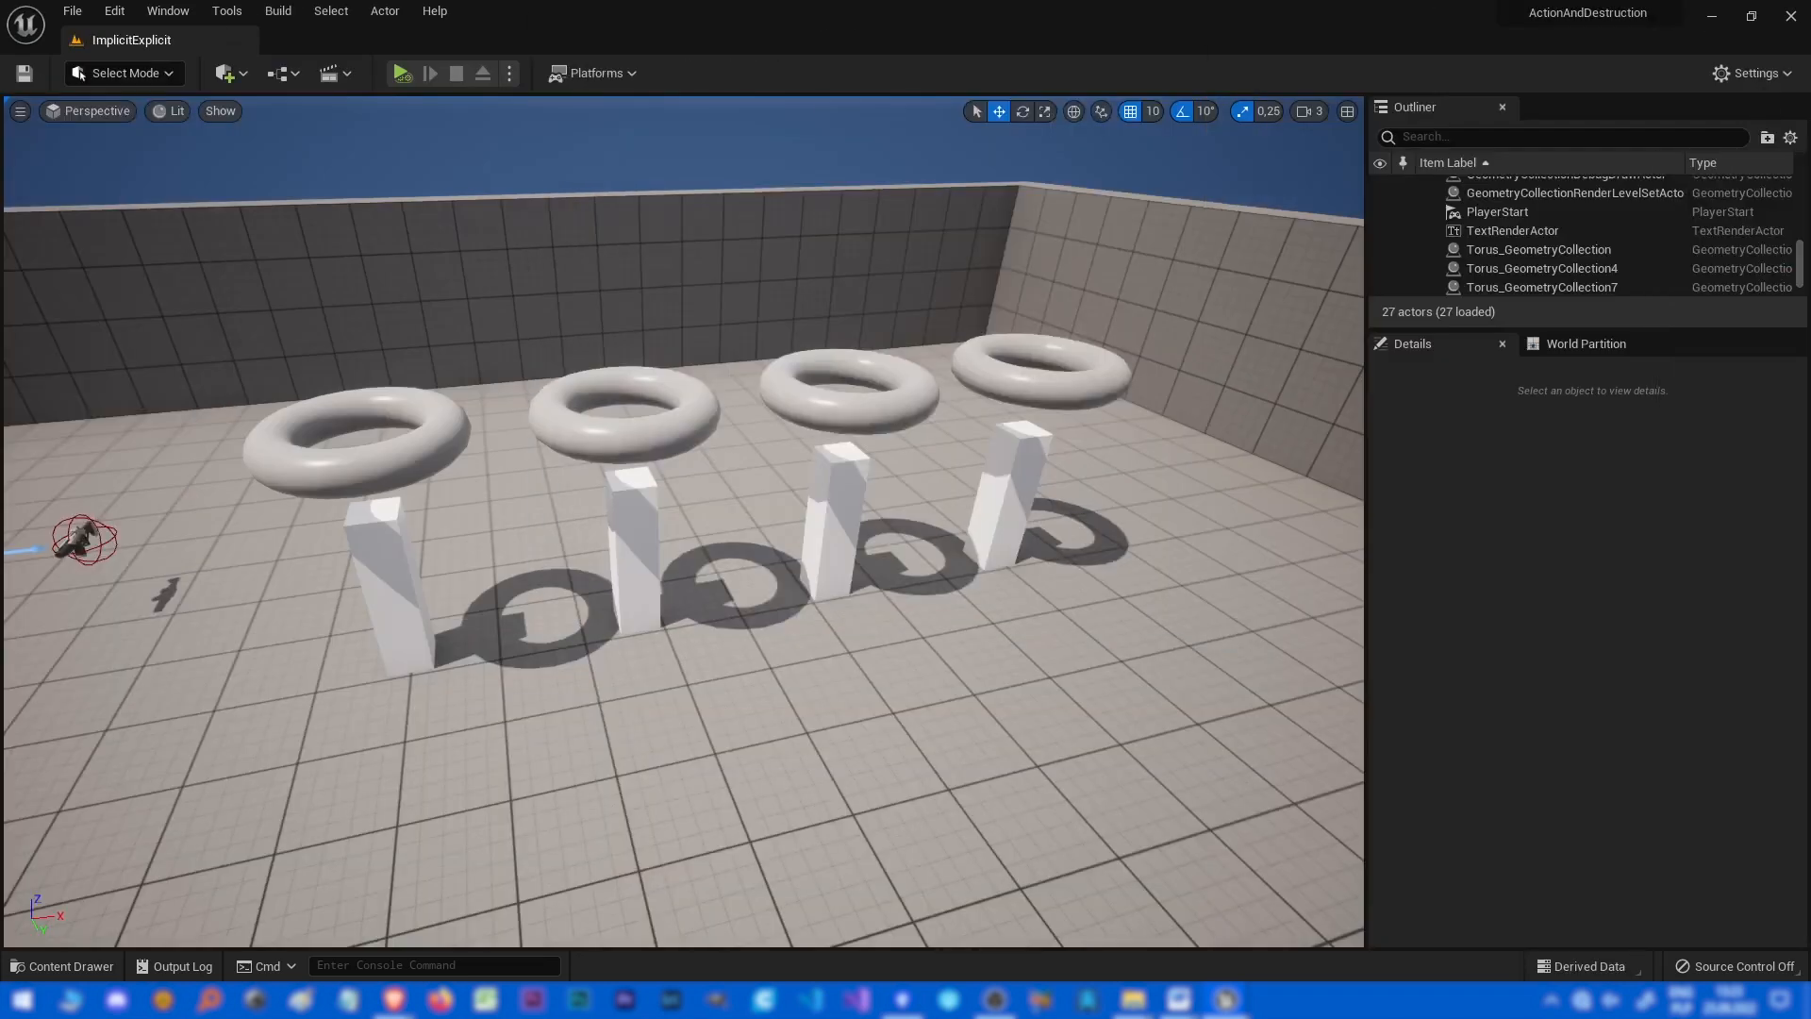
{"action": "left_click", "coordinate": [350, 469]}
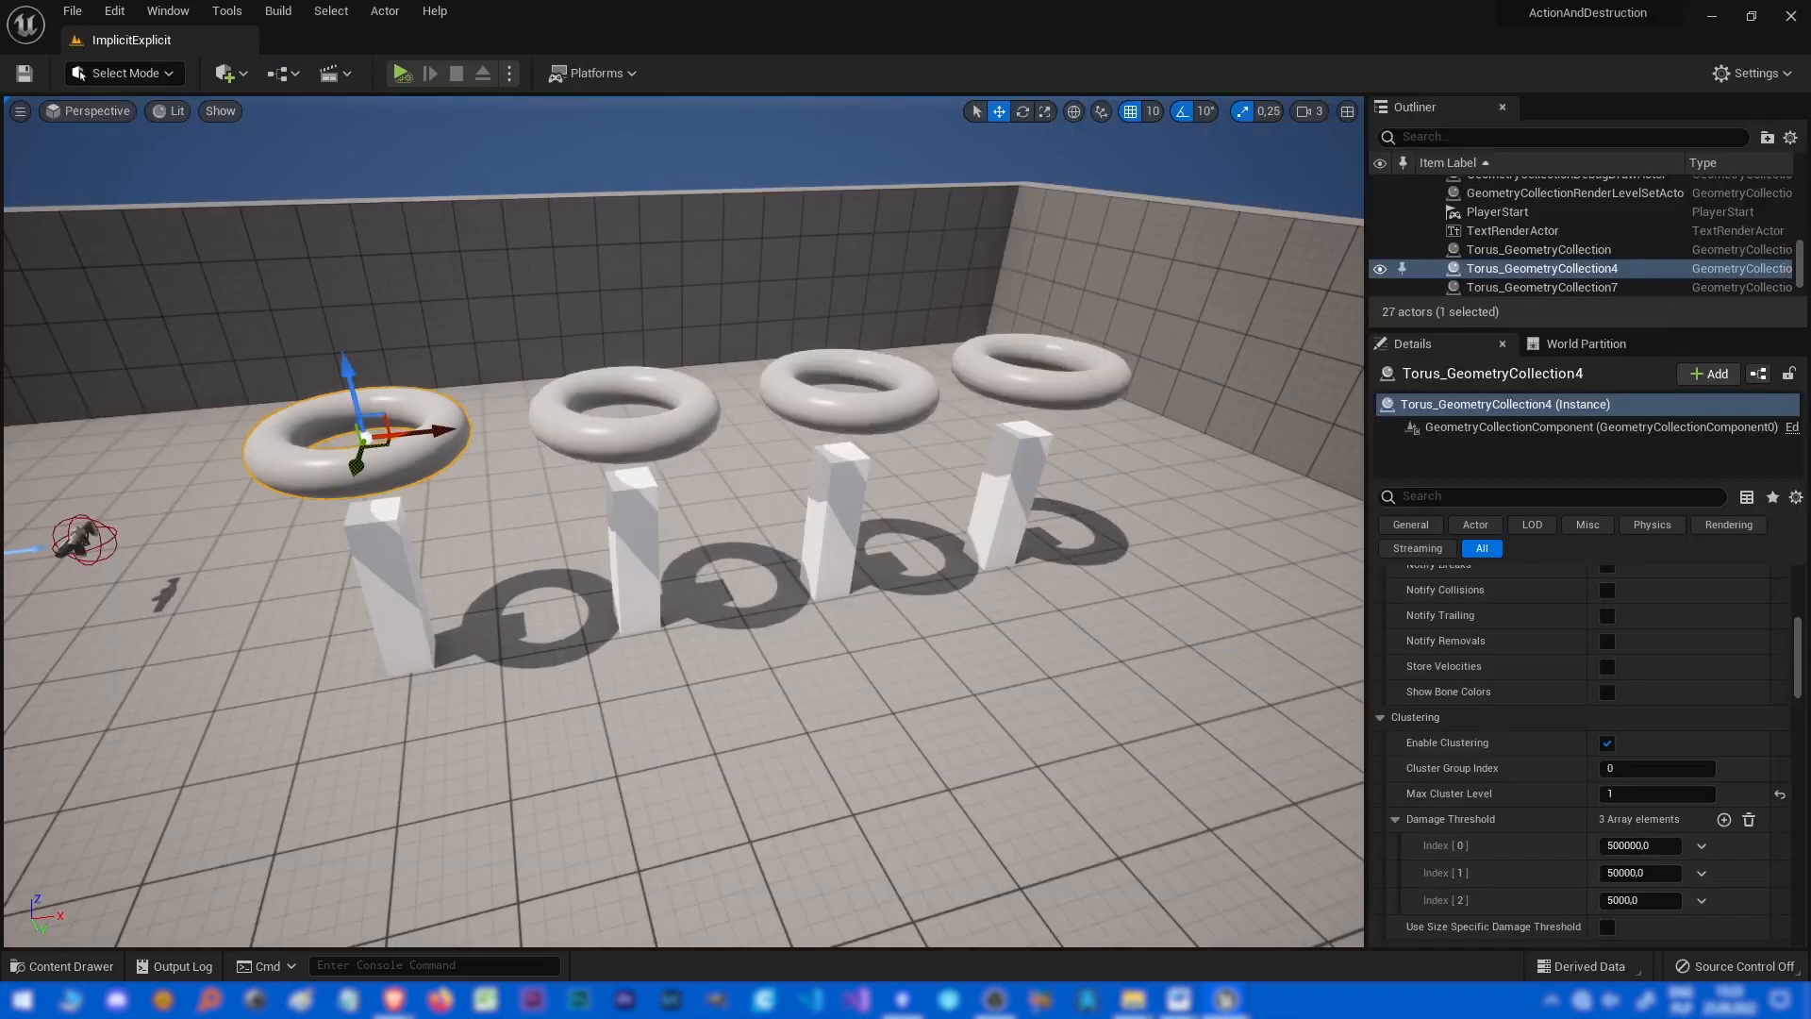
Set the asset's Mass to -1000 and simulate the level to watch the toruses fall.
{"action": "left_click_drag", "start_coordinate": [1809, 244], "coordinate": [1320, 243]}
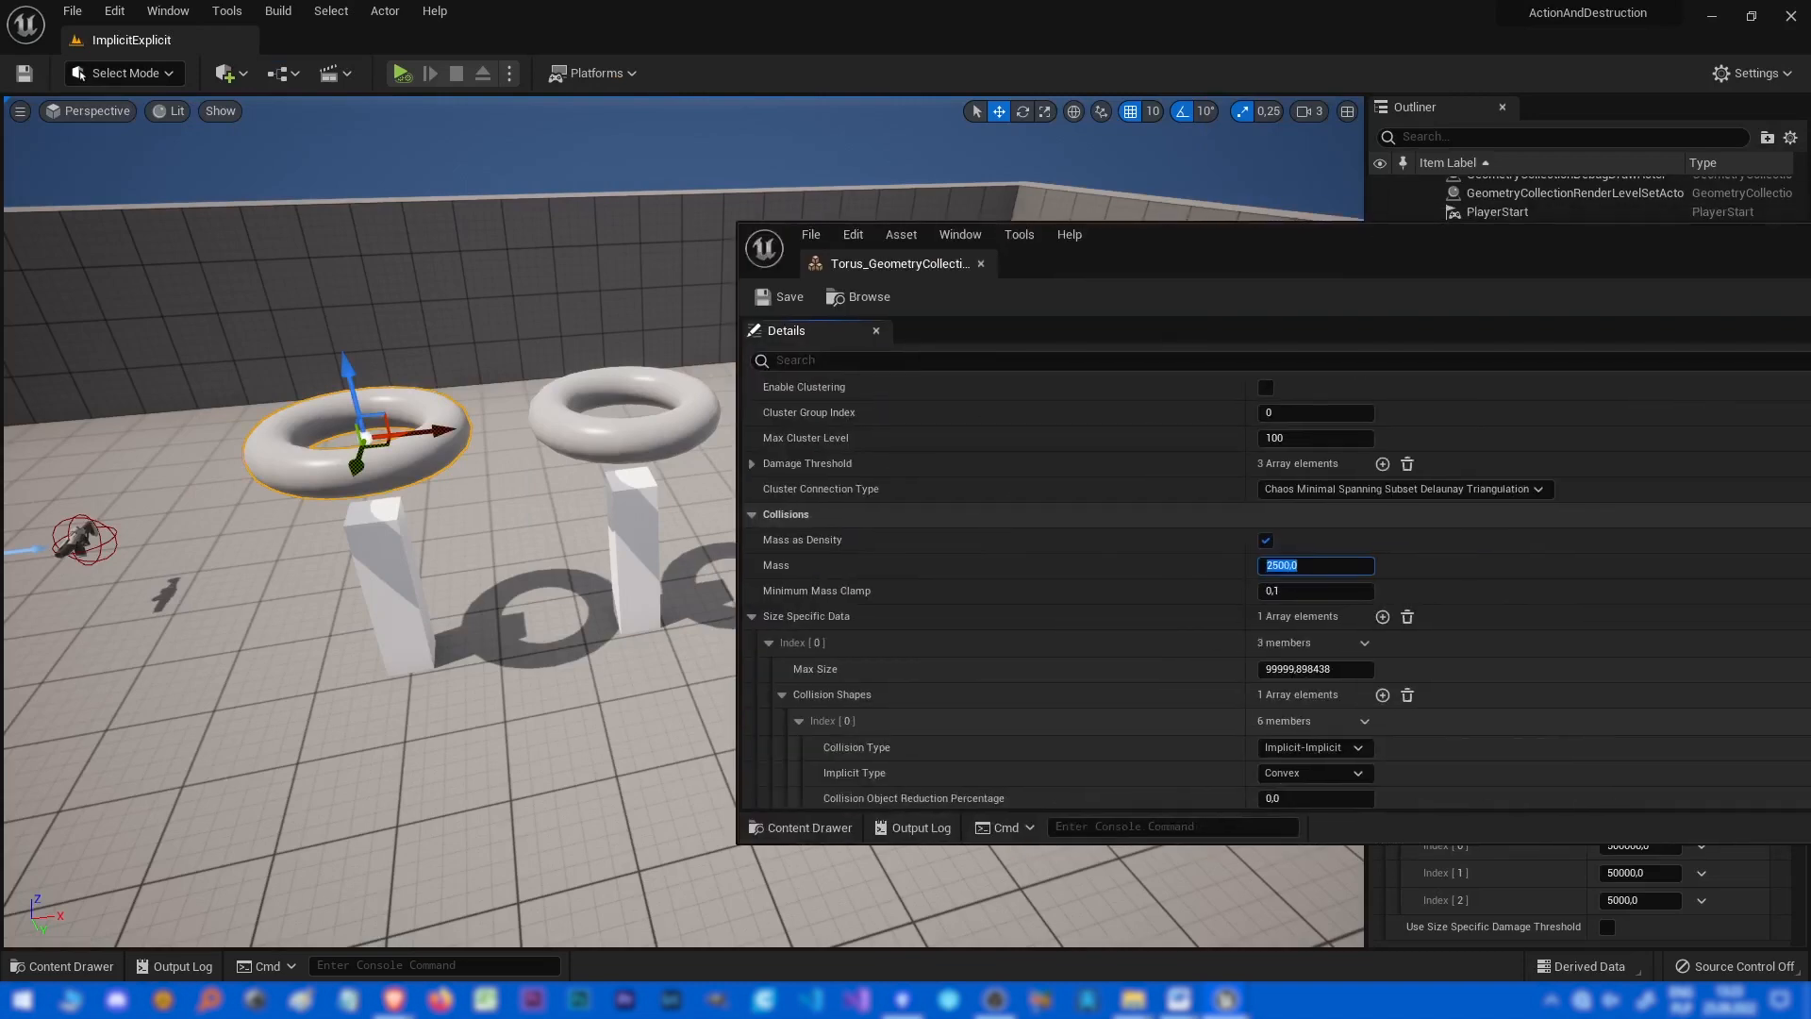
{"action": "key", "text": "Return"}
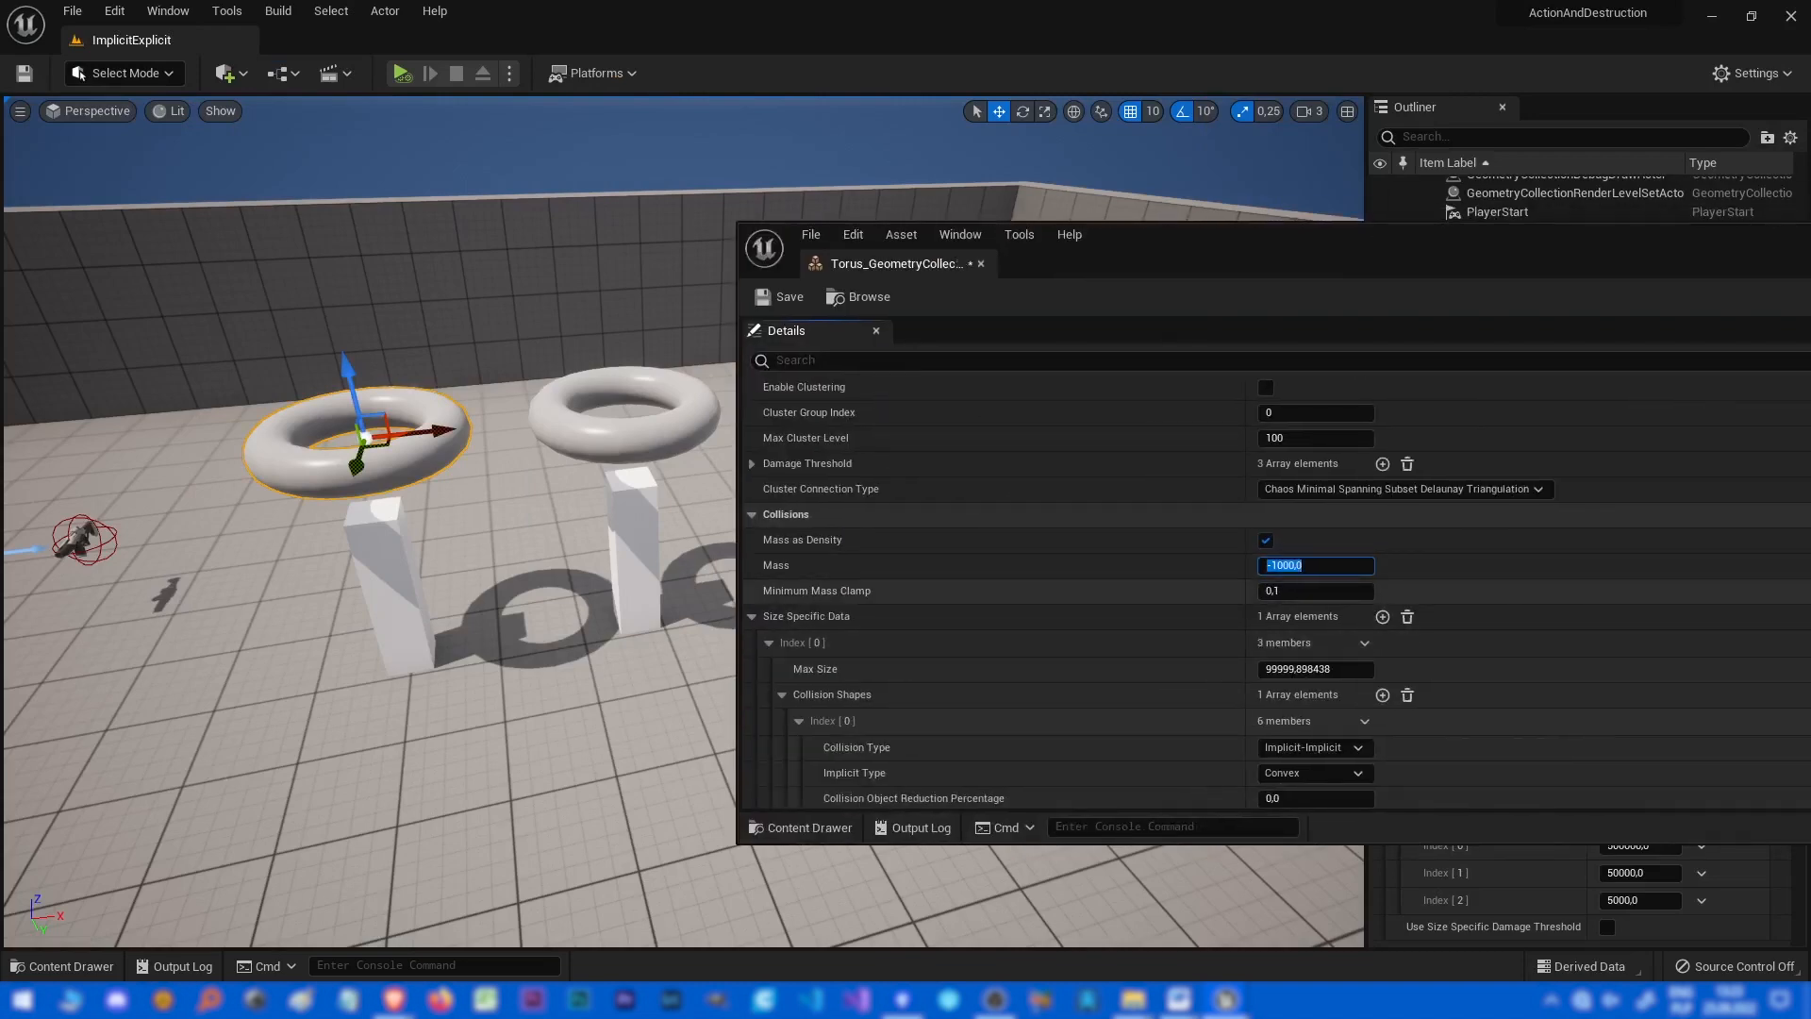
{"action": "key", "text": "alt+p"}
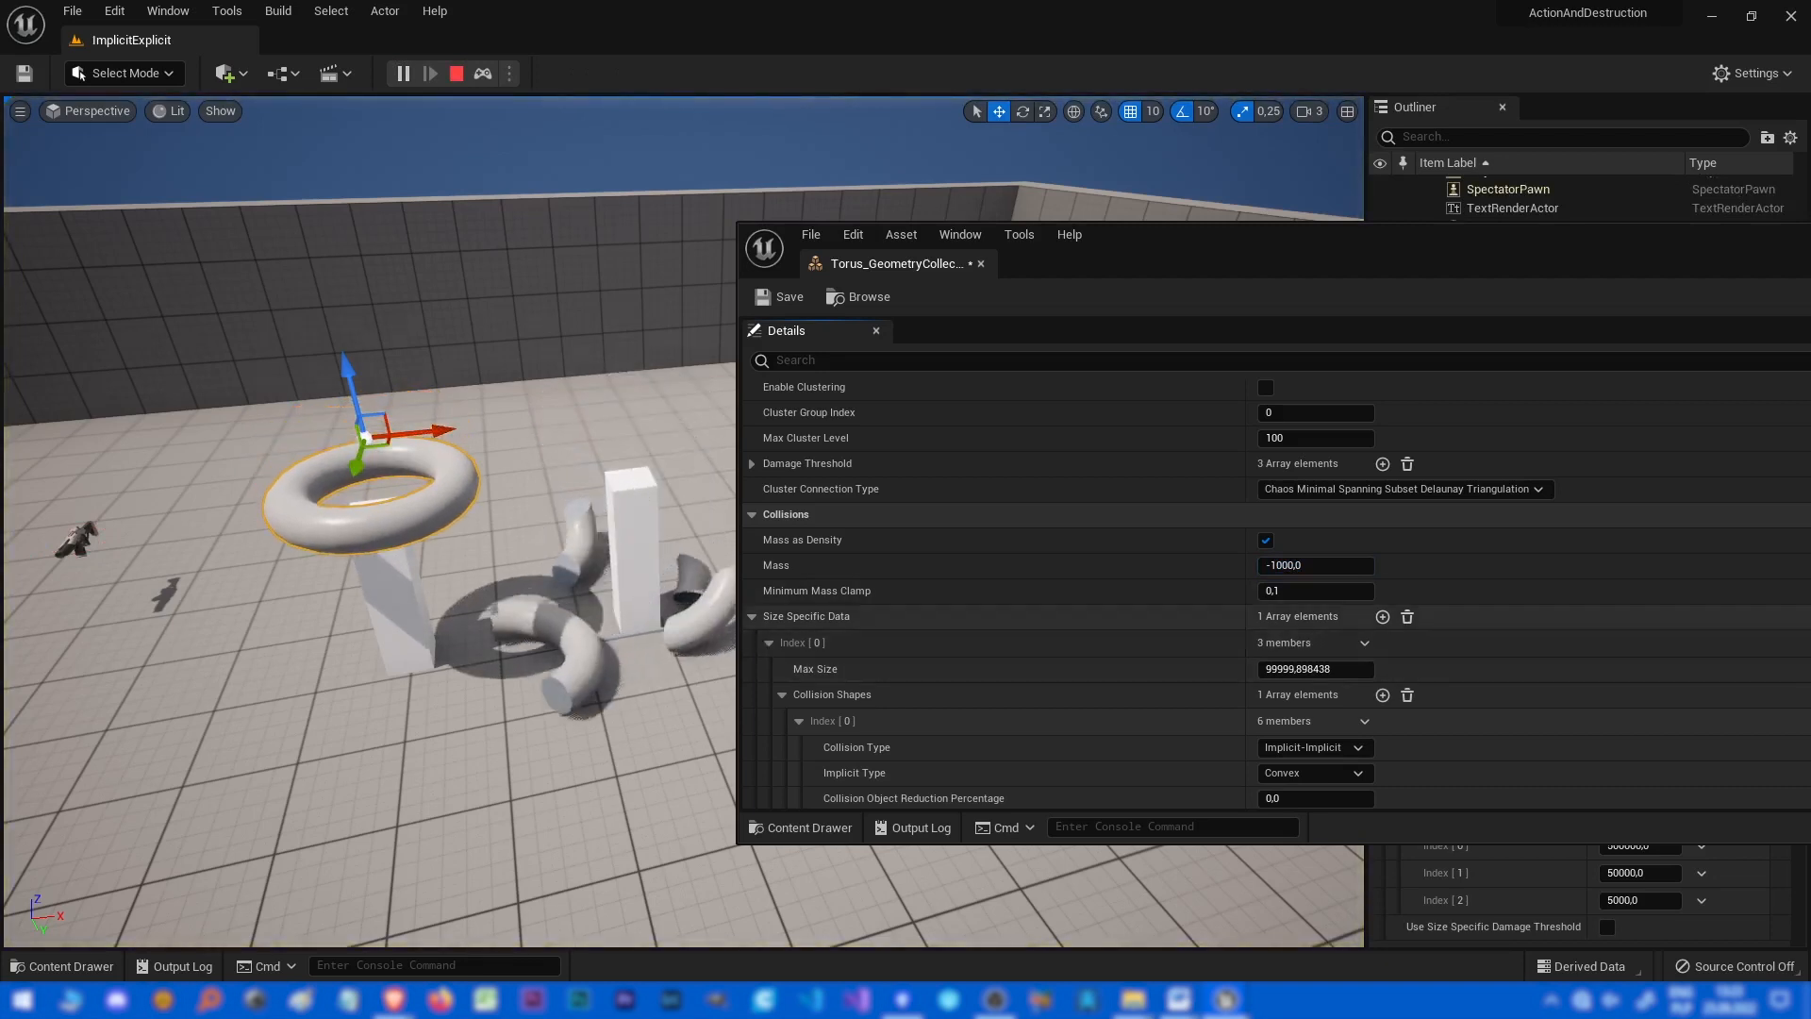
{"action": "key", "text": "Escape"}
Set the Mass back to 2500 and maximize the asset editor.
{"action": "left_click", "coordinate": [1316, 566]}
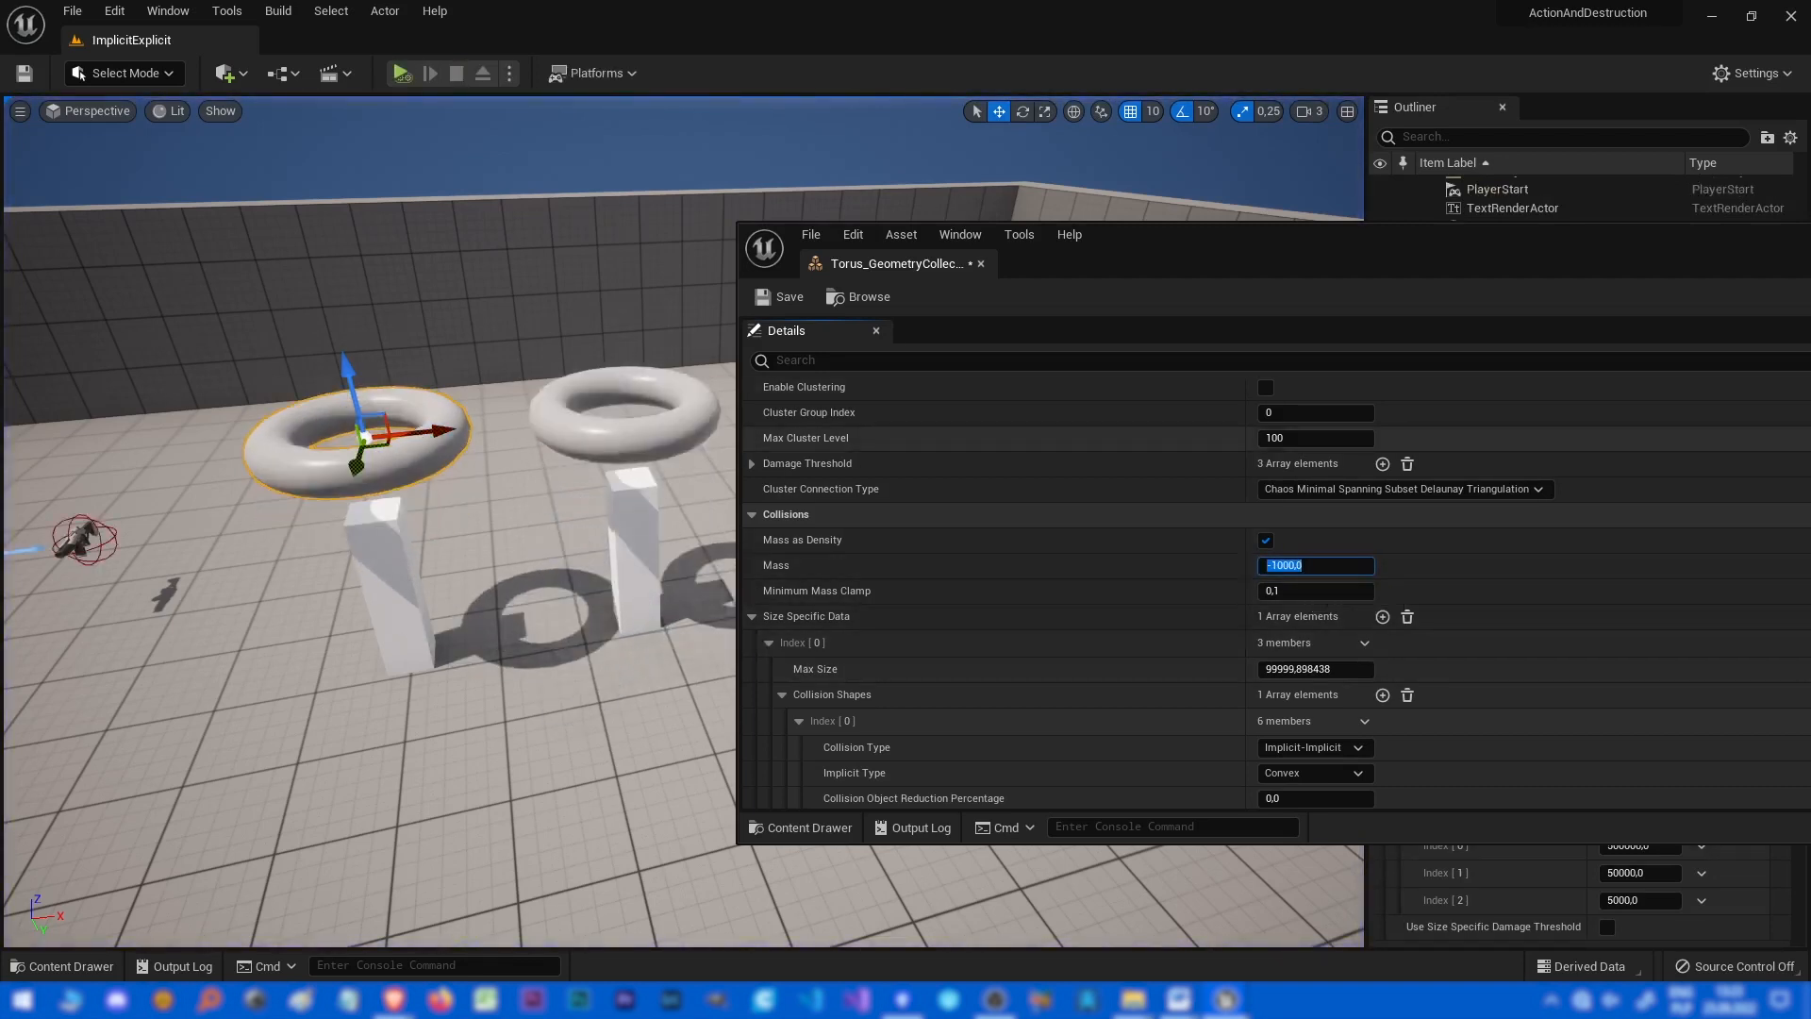
{"action": "type", "text": "25"}
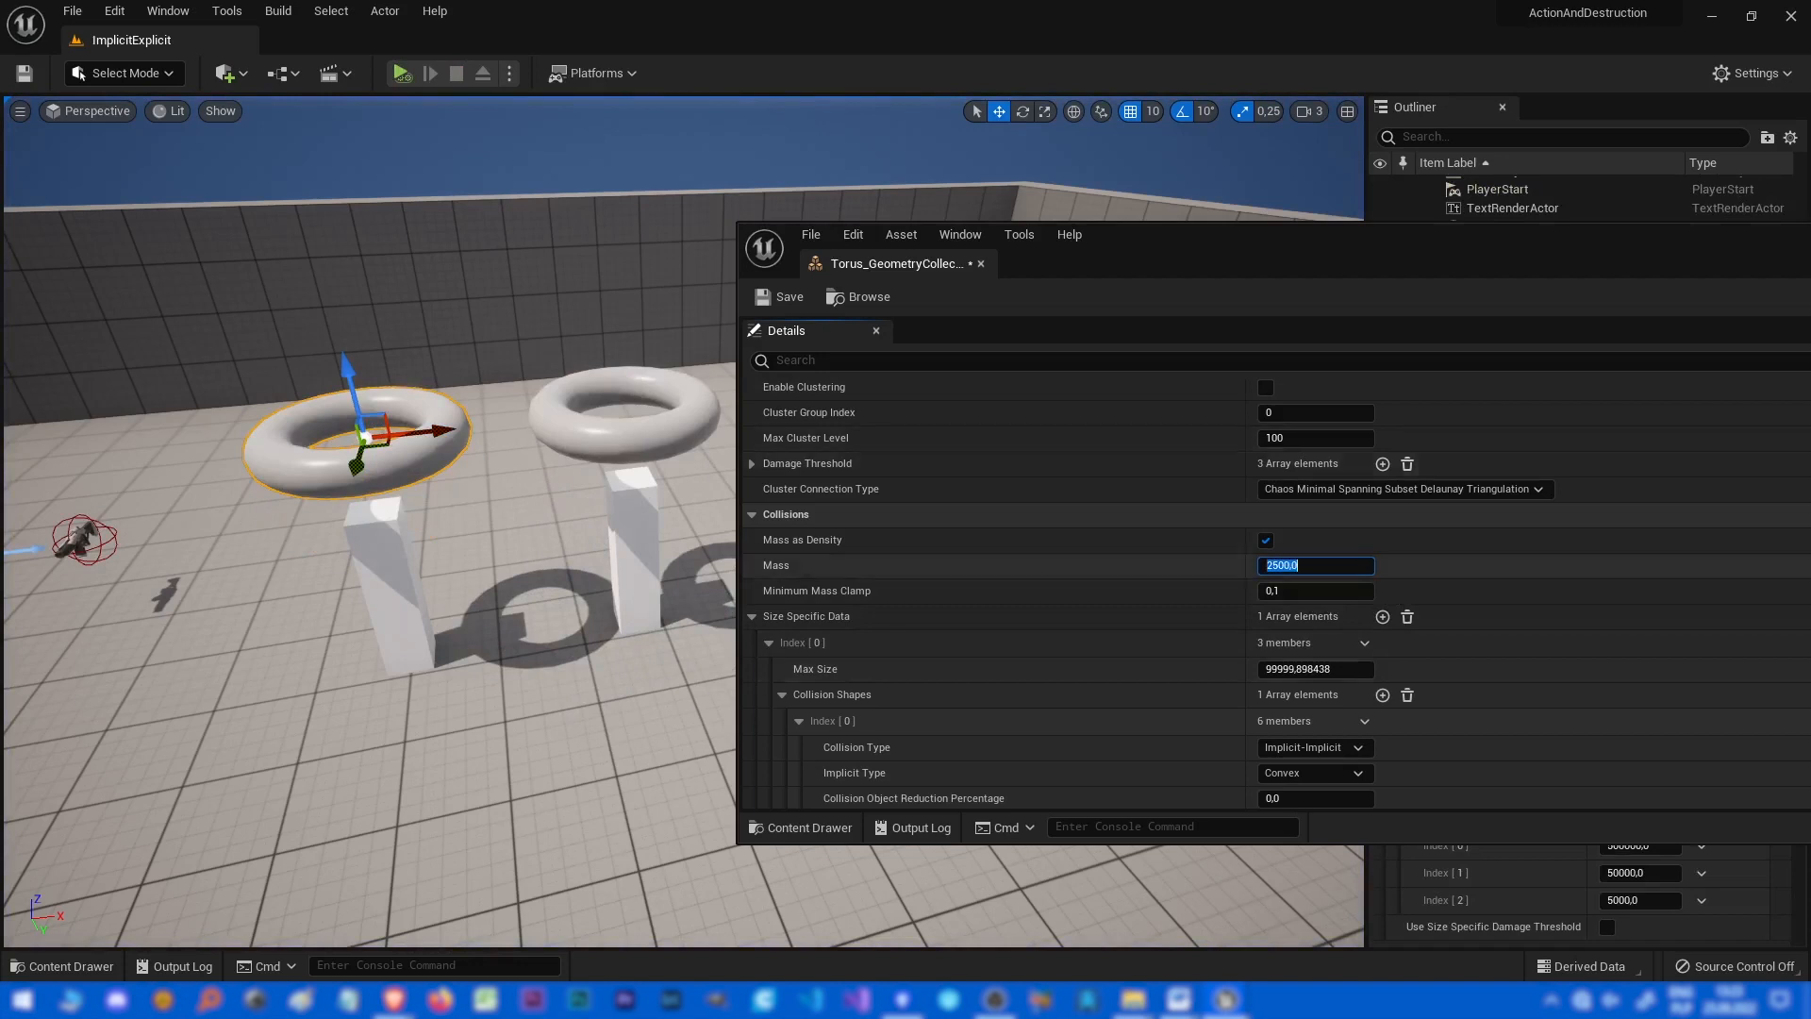
{"action": "left_click_drag", "start_coordinate": [1465, 248], "coordinate": [1207, 248]}
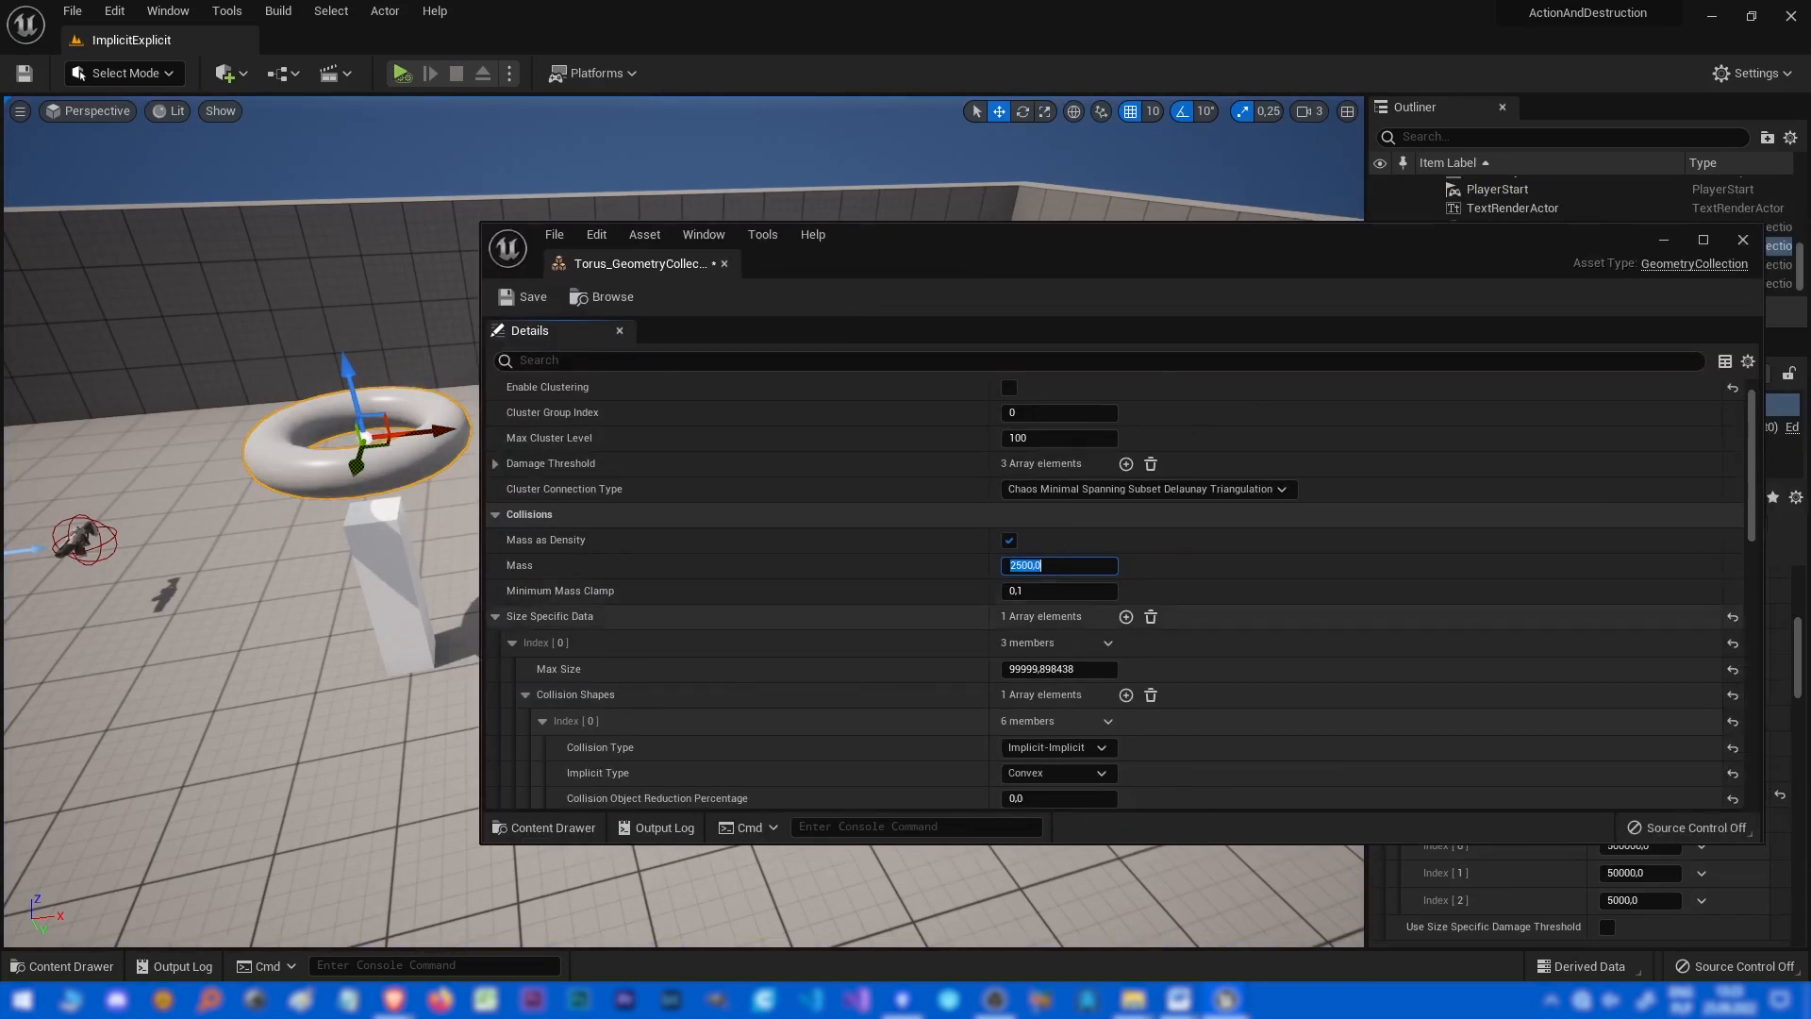
{"action": "left_click", "coordinate": [1703, 240]}
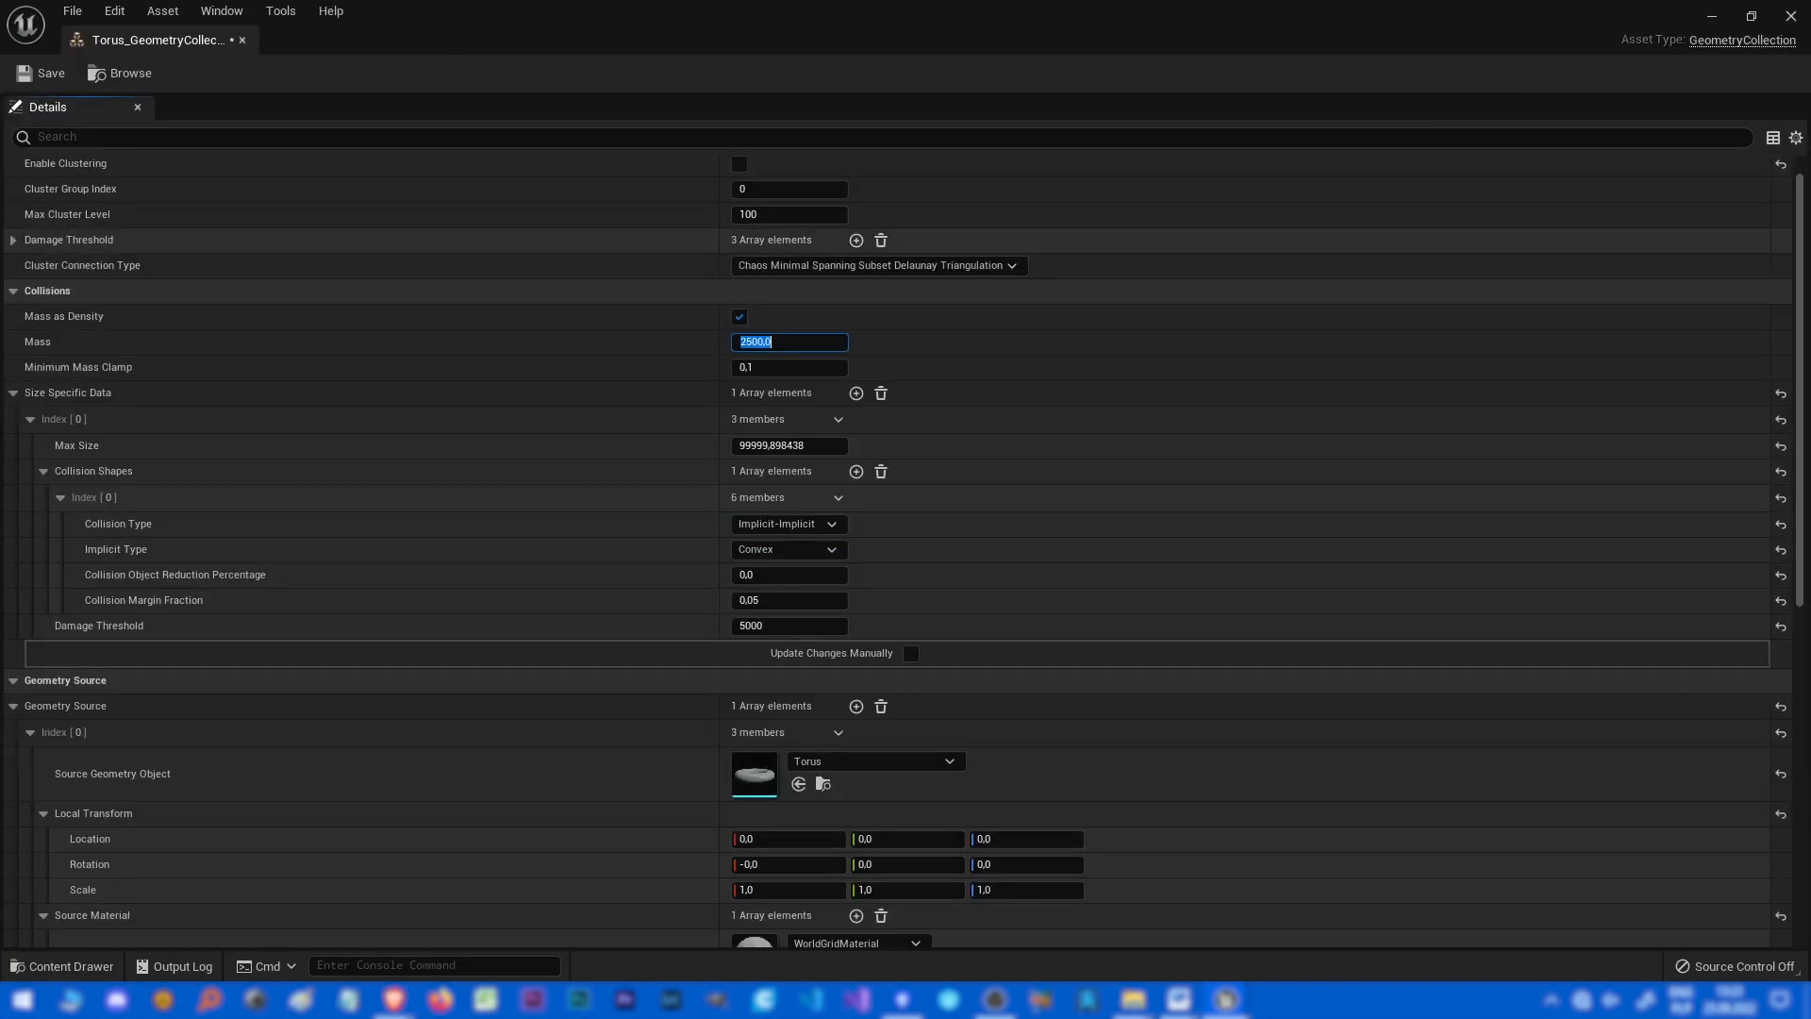
Choose Implicit-Implicit as the collision type of the first collision shape.
{"action": "left_click", "coordinate": [1131, 393]}
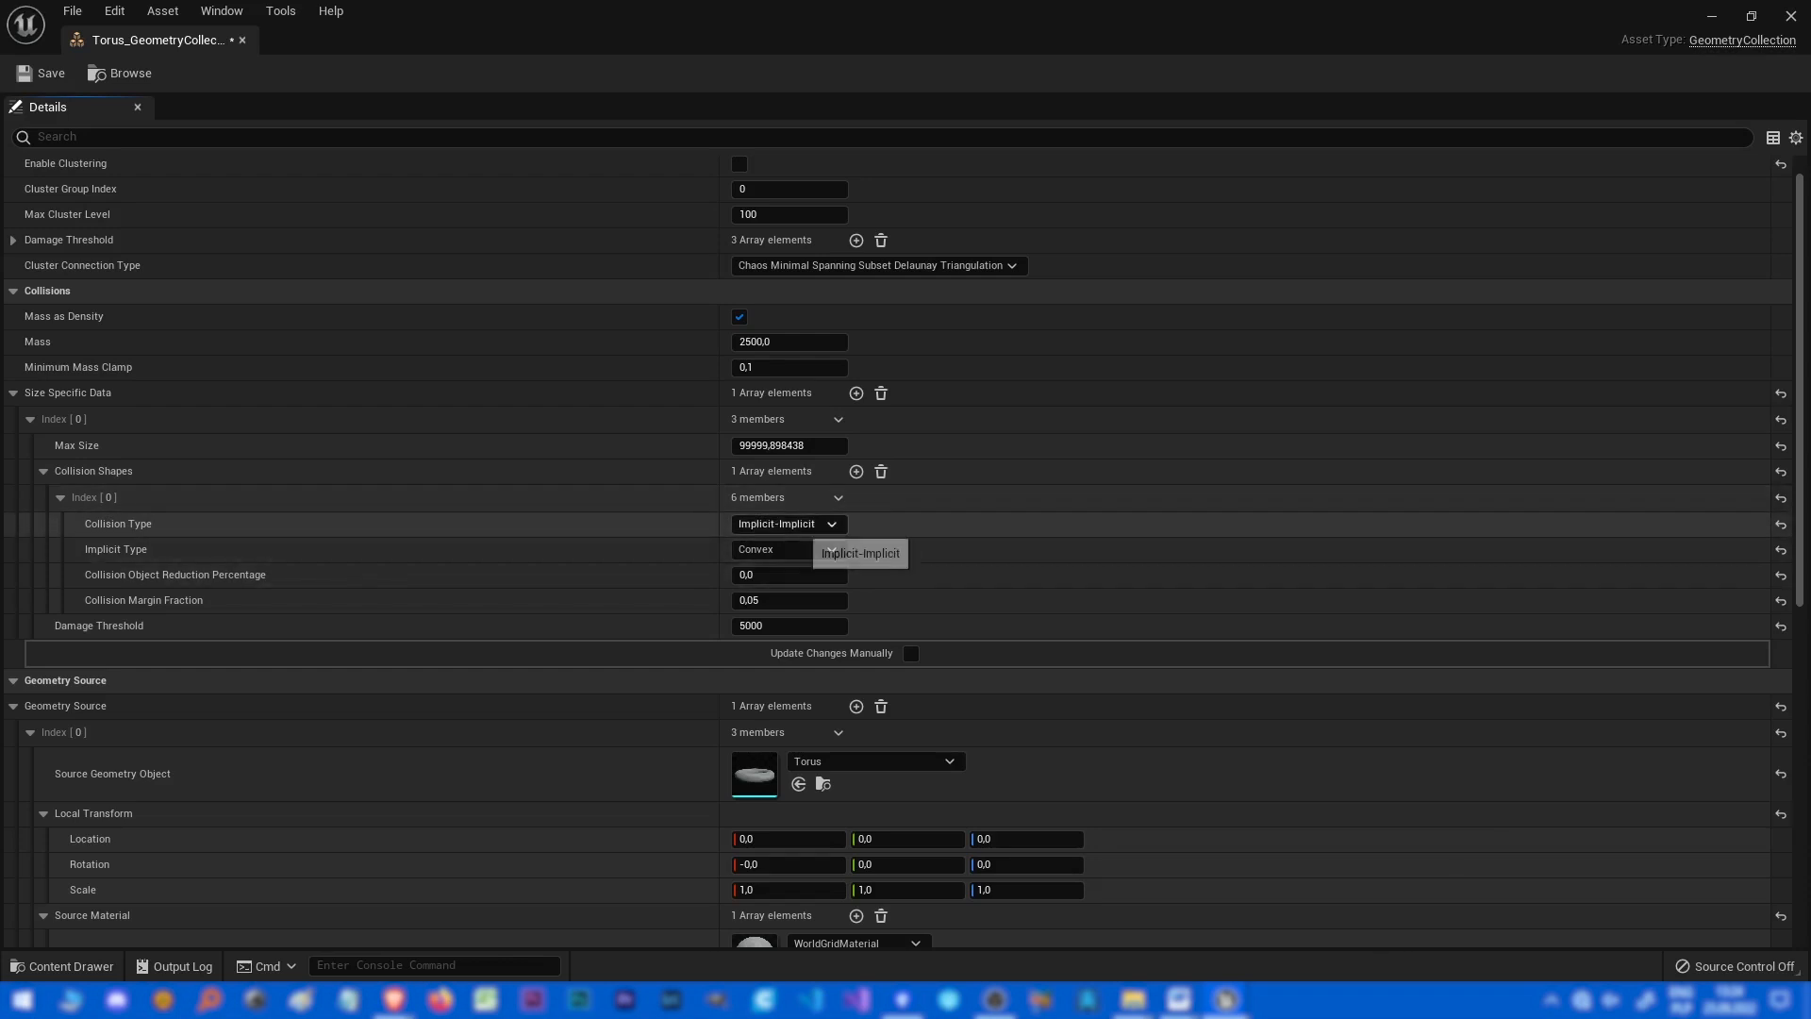
{"action": "left_click", "coordinate": [811, 523]}
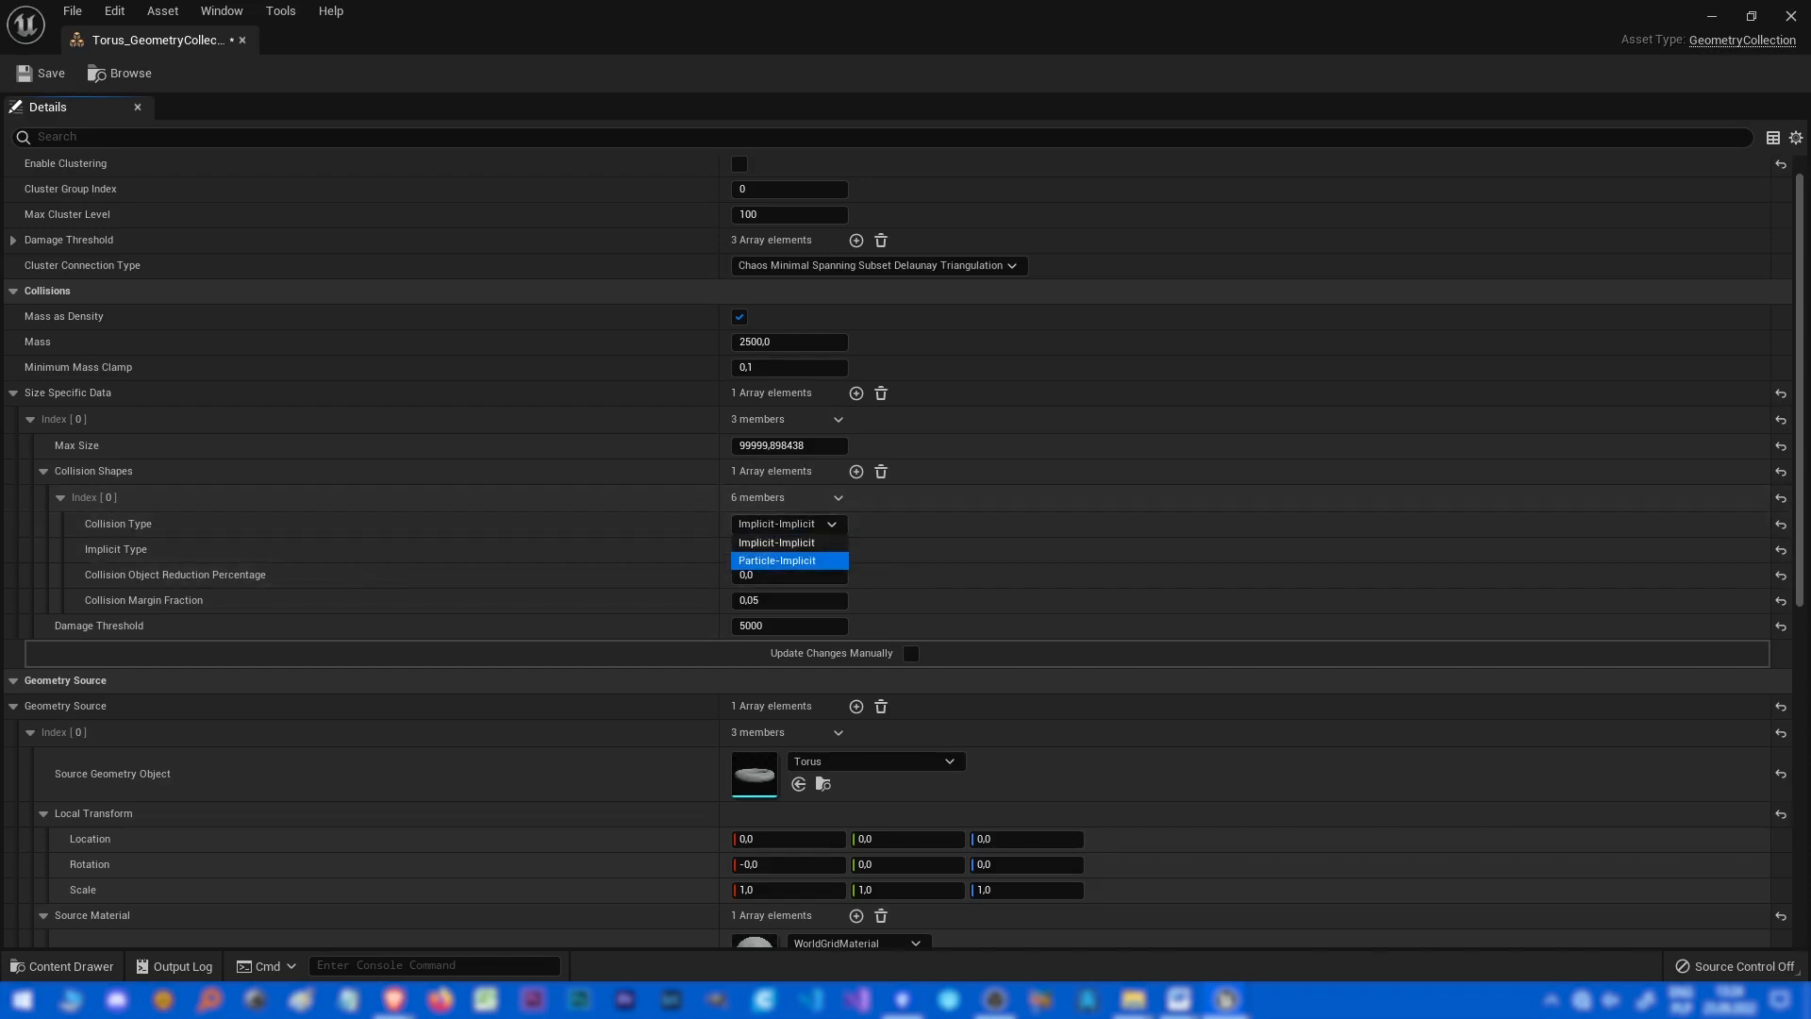
{"action": "left_click", "coordinate": [802, 542]}
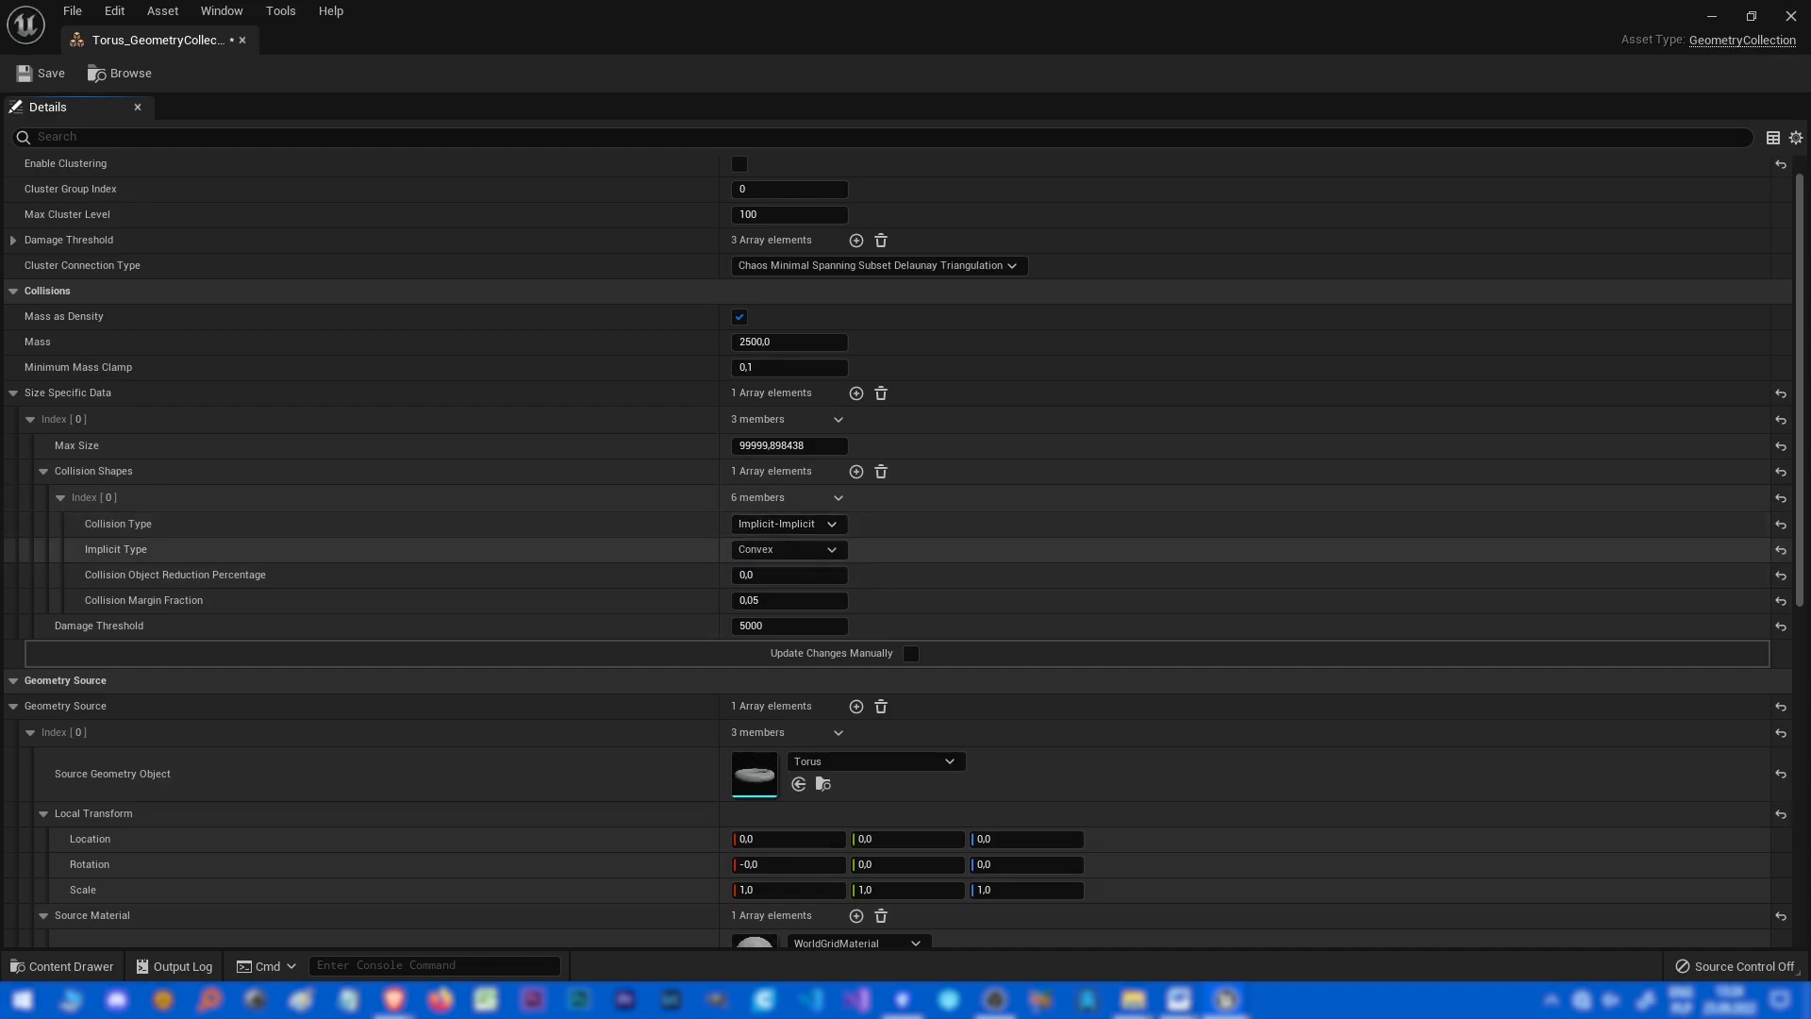
{"action": "left_click", "coordinate": [792, 550]}
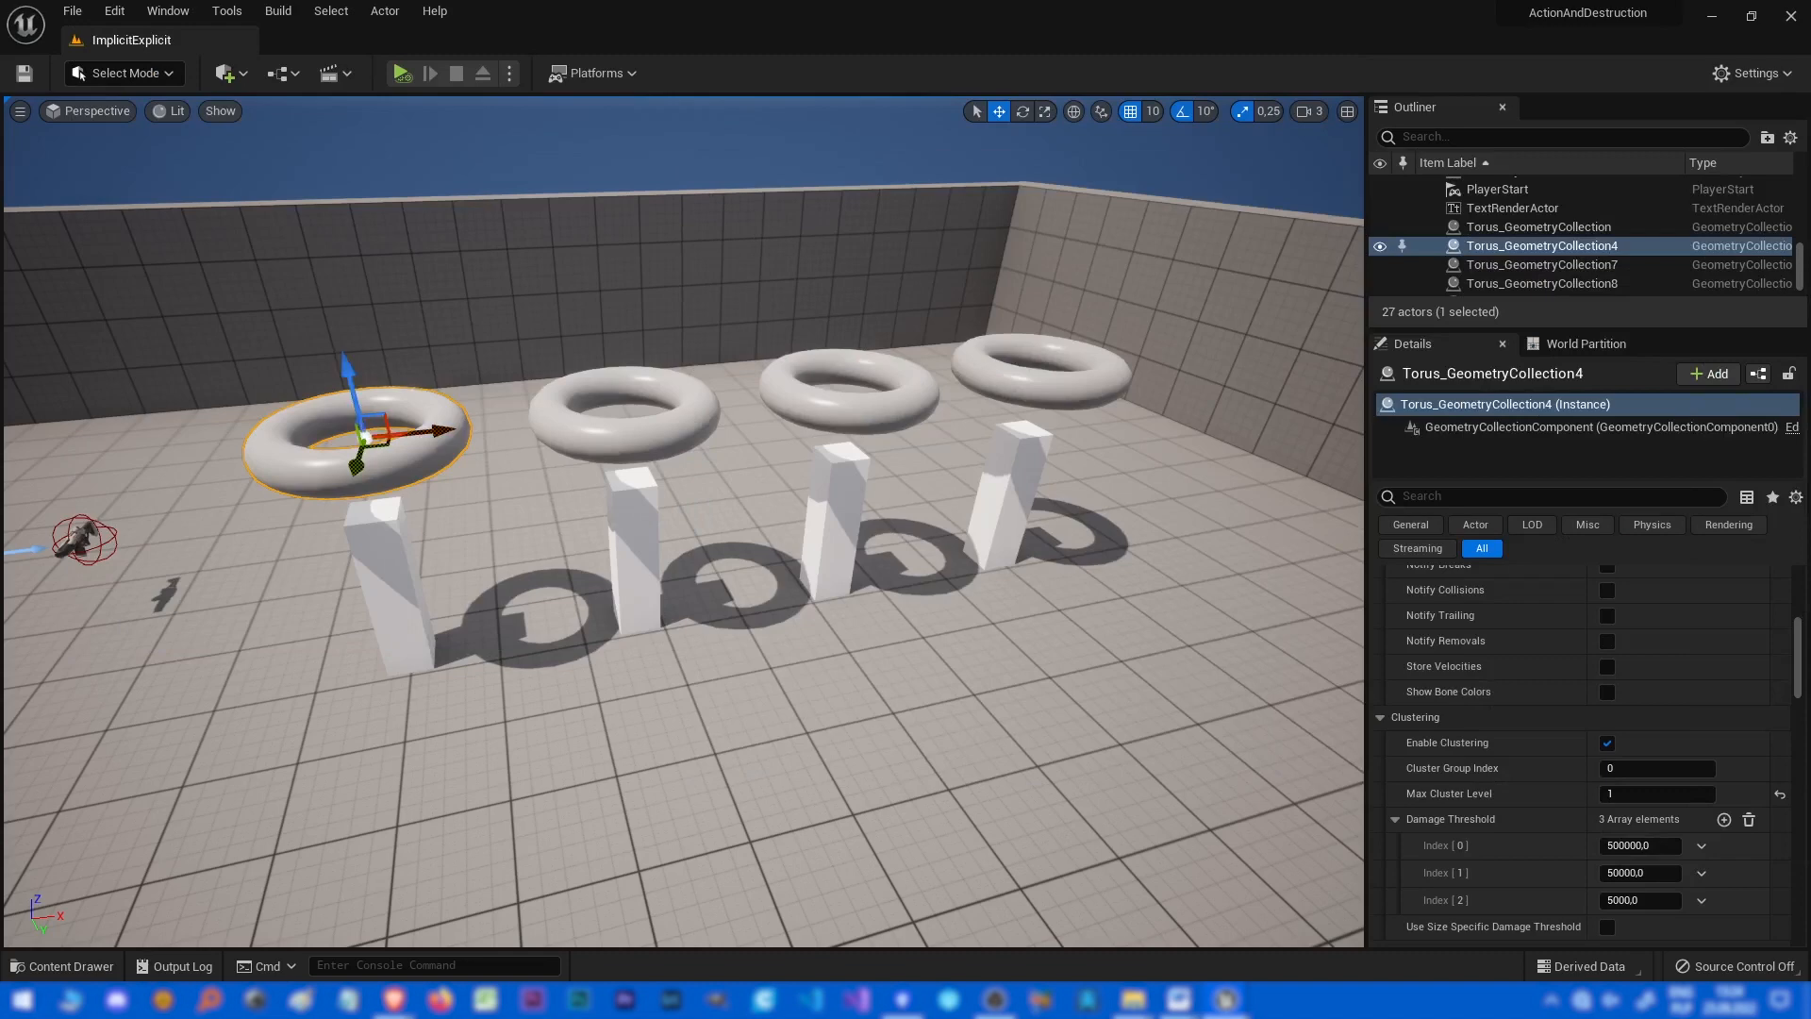
Set the collision shape's Implicit Type to Box and simulate the level.
{"action": "right_click_drag", "start_coordinate": [683, 521], "coordinate": [575, 495]}
{"action": "key", "text": "w"}
{"action": "key", "text": "s"}
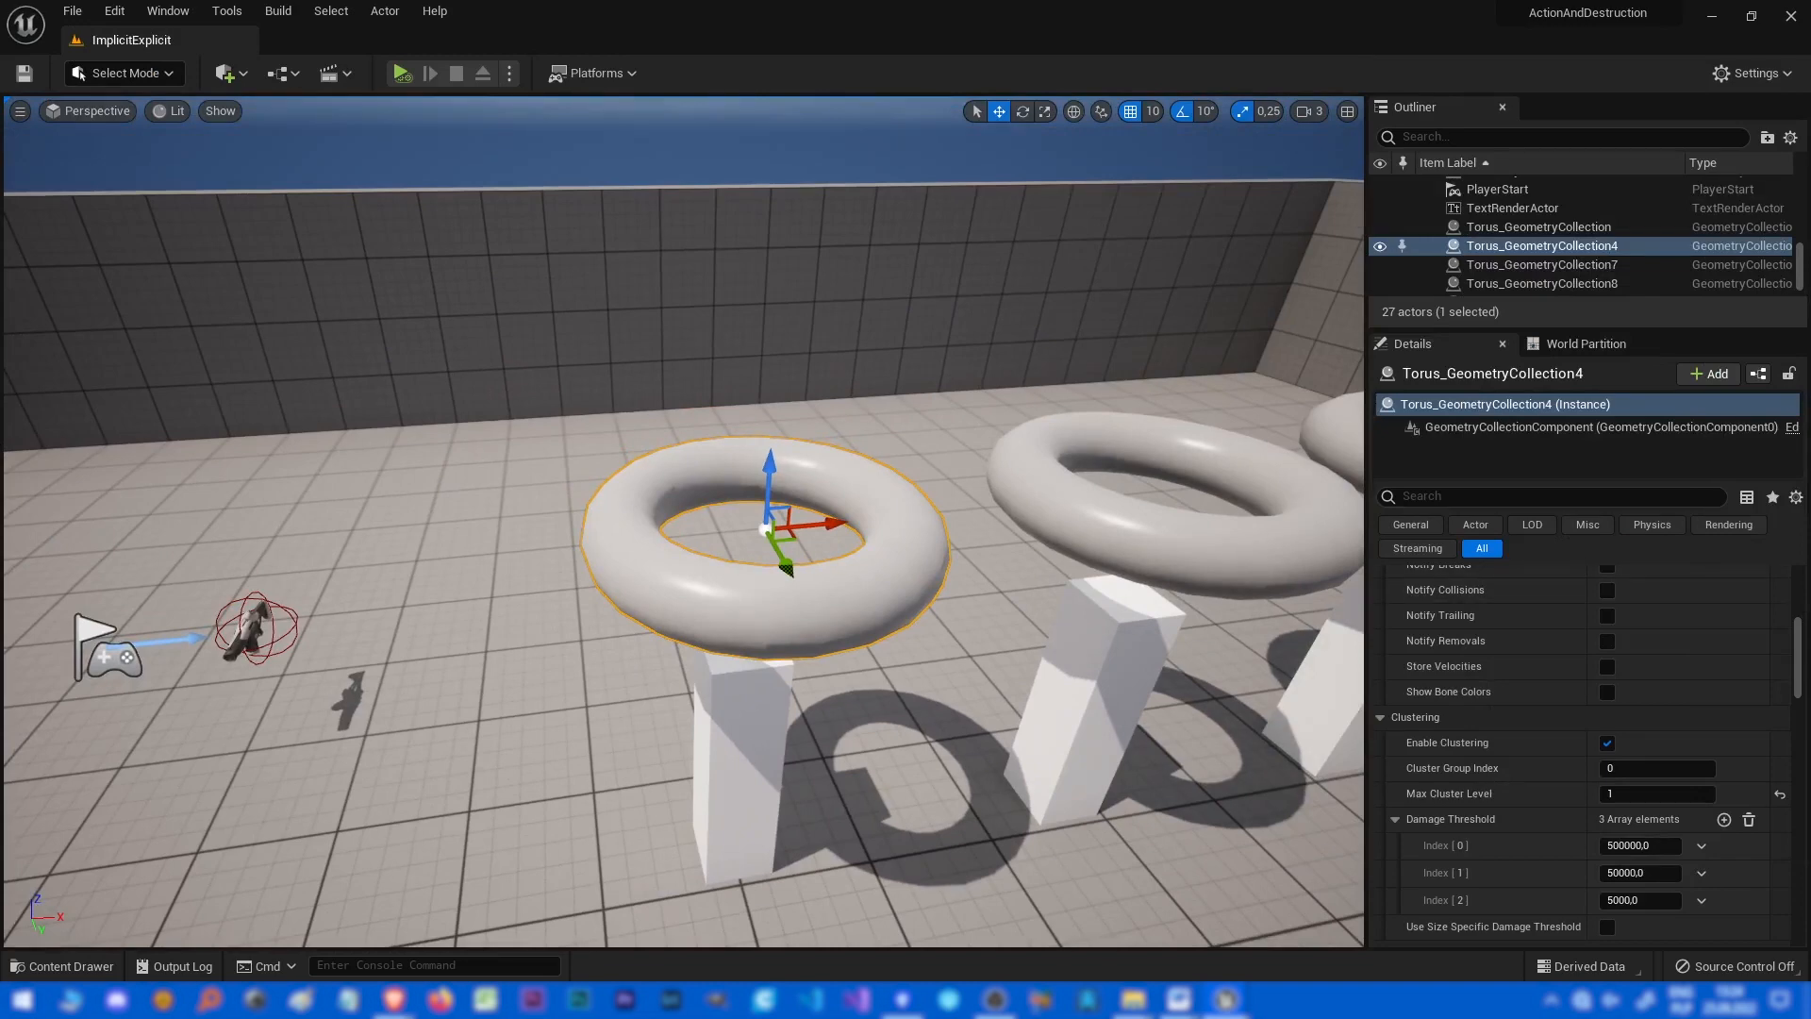
{"action": "left_click_drag", "start_coordinate": [1810, 188], "coordinate": [1281, 213]}
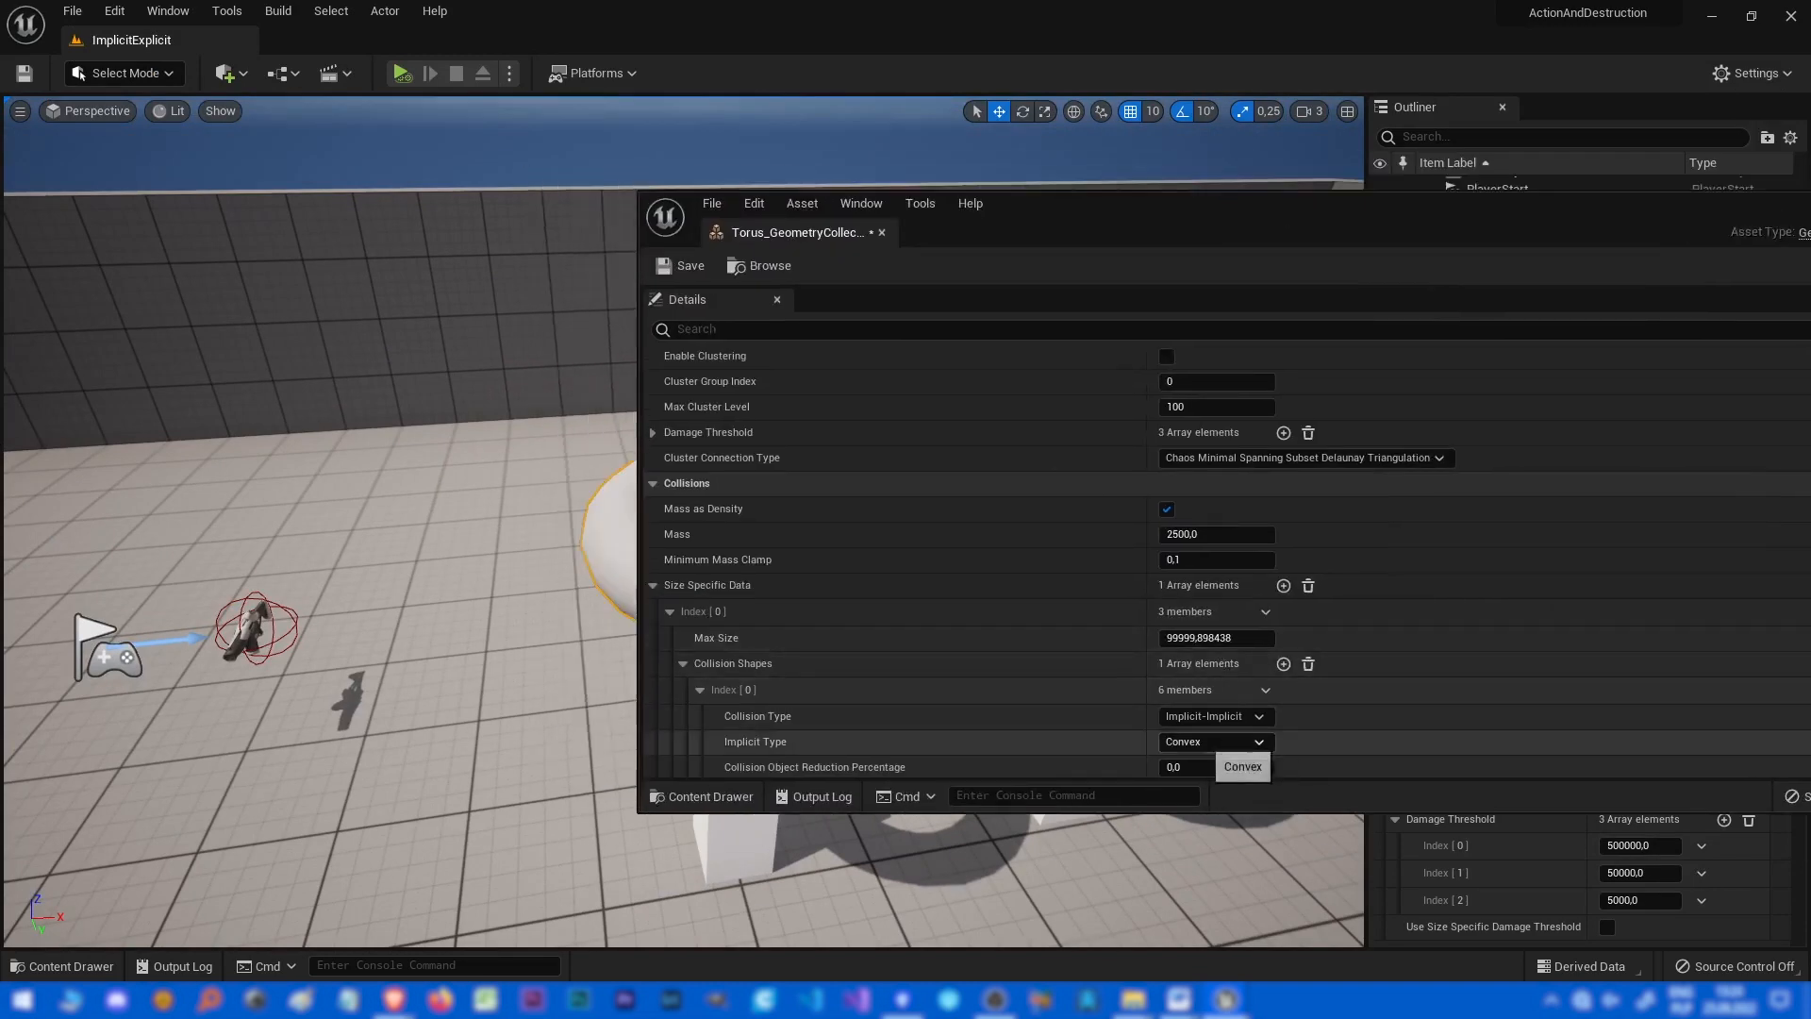
{"action": "left_click", "coordinate": [1212, 742]}
{"action": "left_click", "coordinate": [1174, 760]}
{"action": "left_click_drag", "start_coordinate": [1037, 227], "coordinate": [1453, 170]}
{"action": "key", "text": "alt+p"}
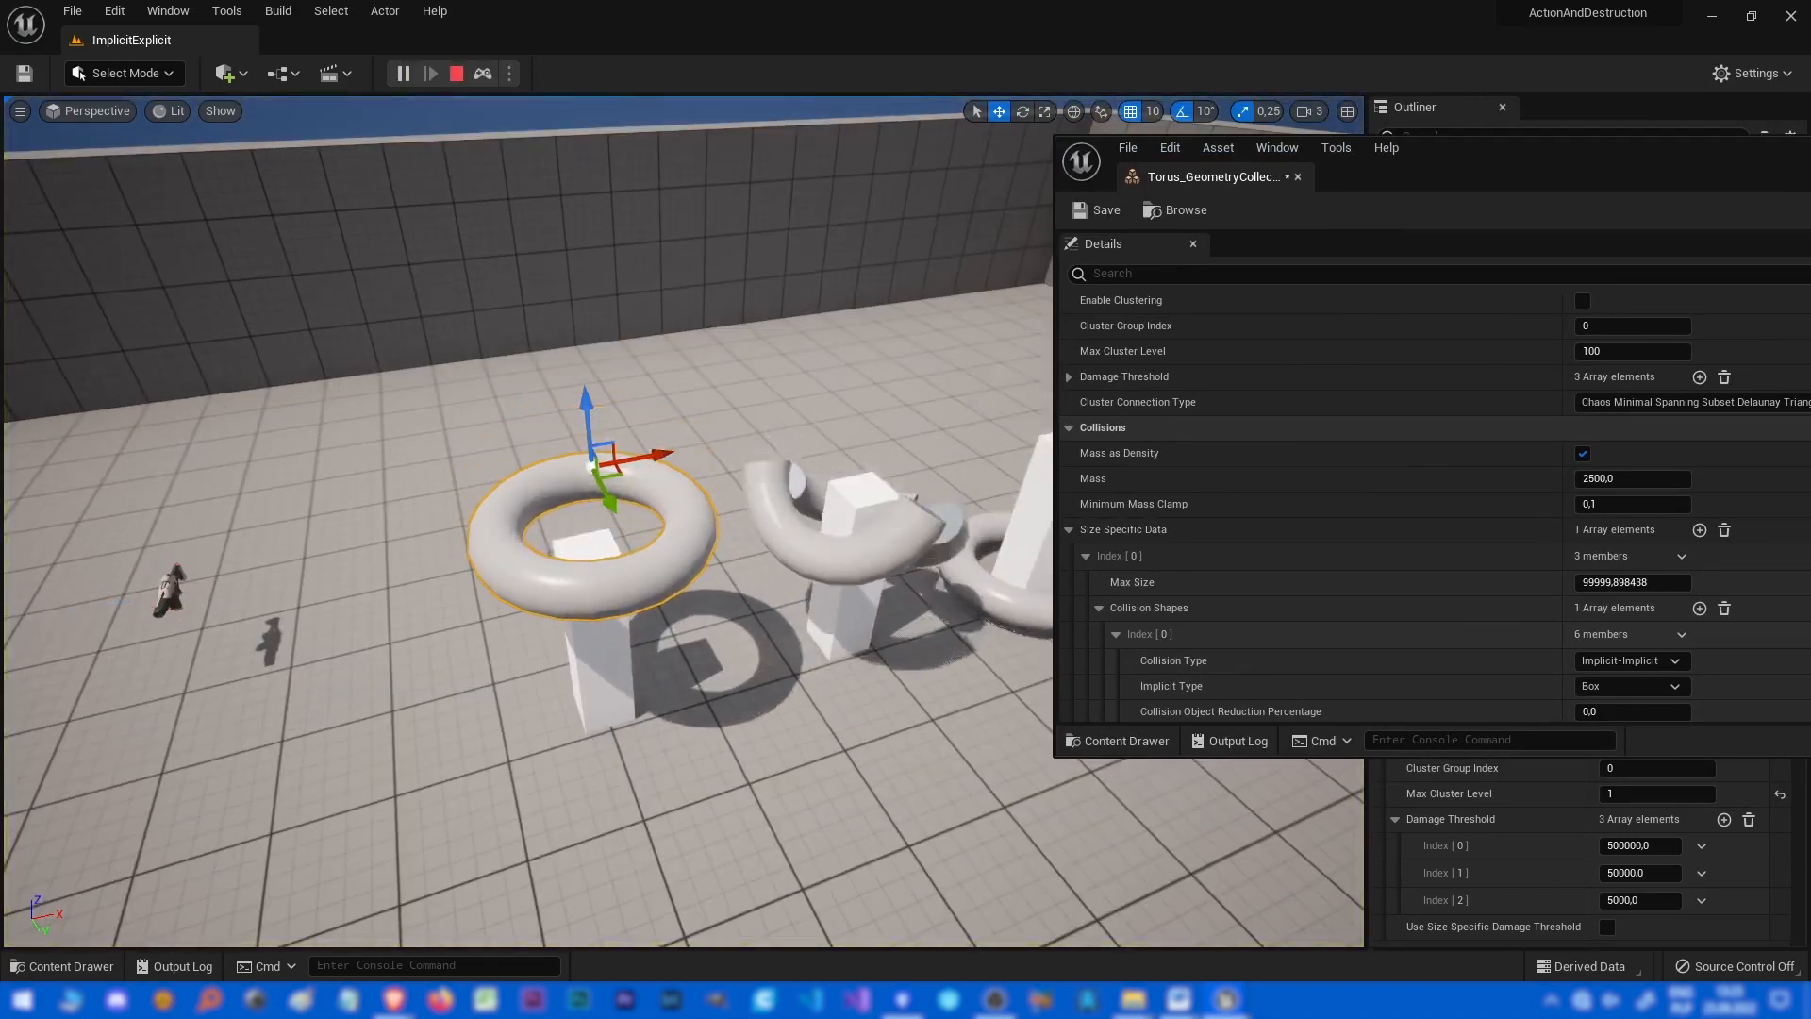
Switch the Implicit Type to Sphere during play and simulate the level again.
{"action": "left_click", "coordinate": [1629, 686]}
{"action": "left_click", "coordinate": [1603, 709]}
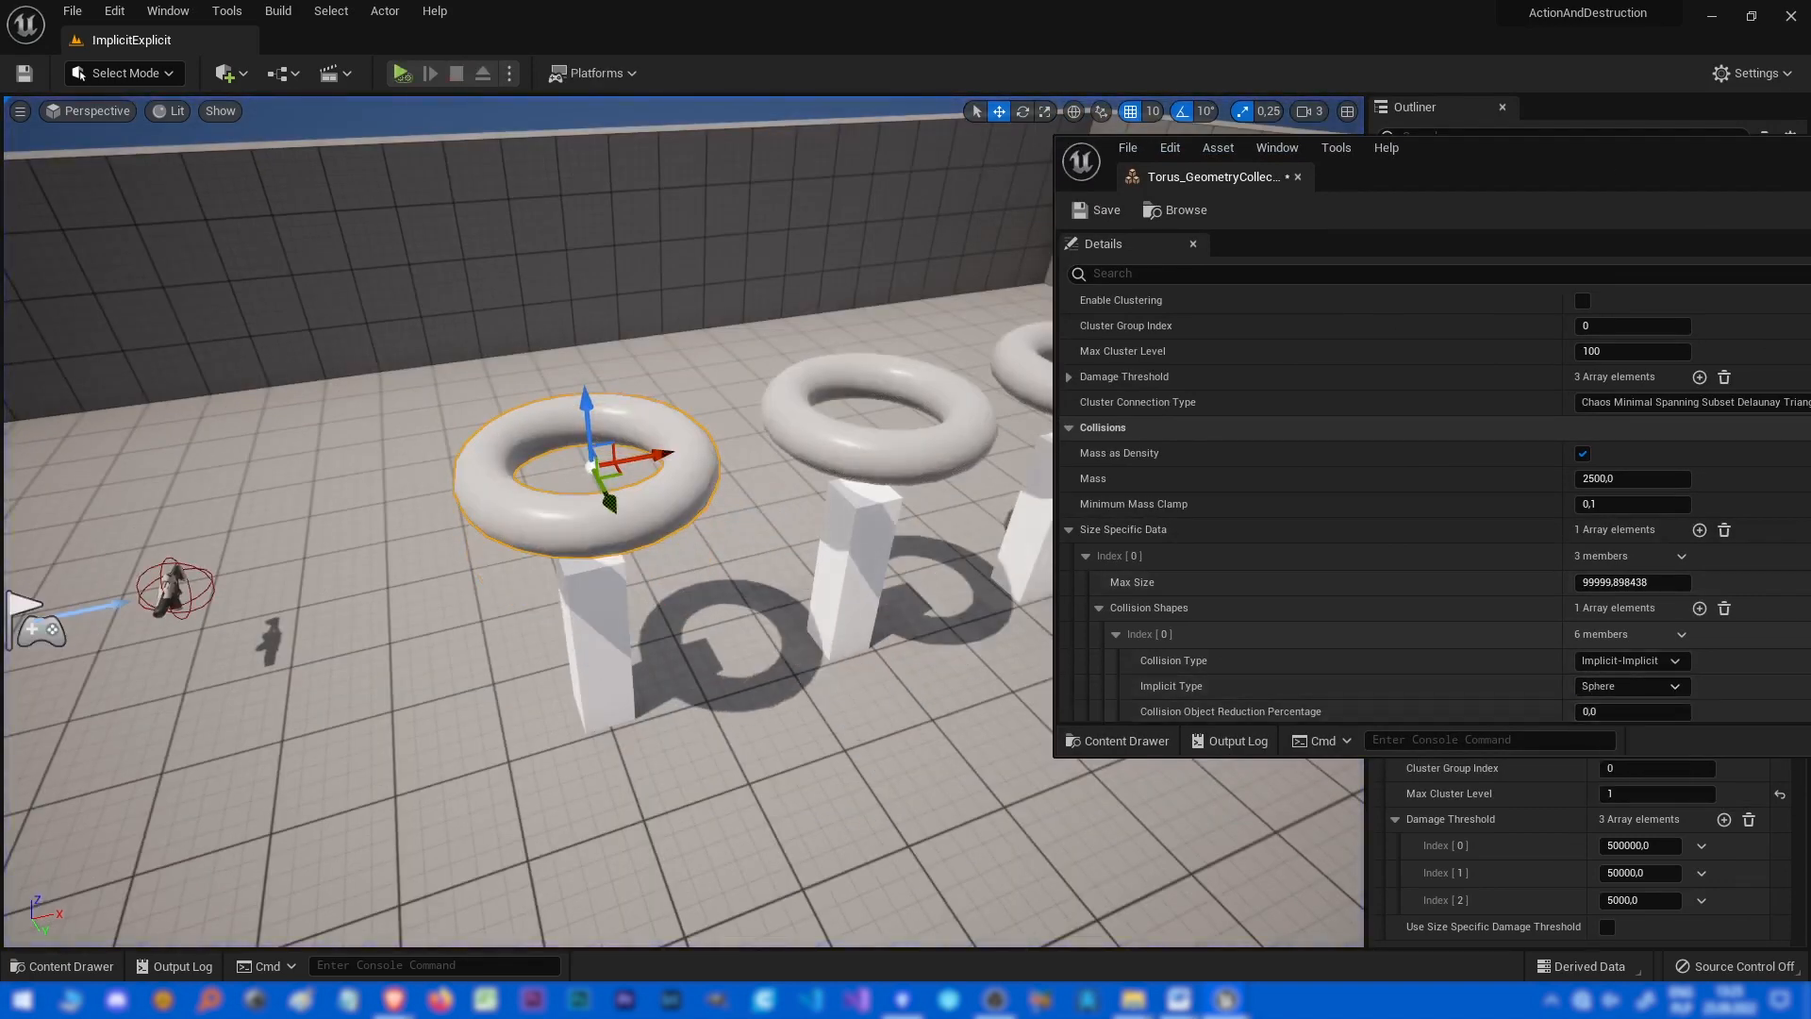
{"action": "key", "text": "Escape"}
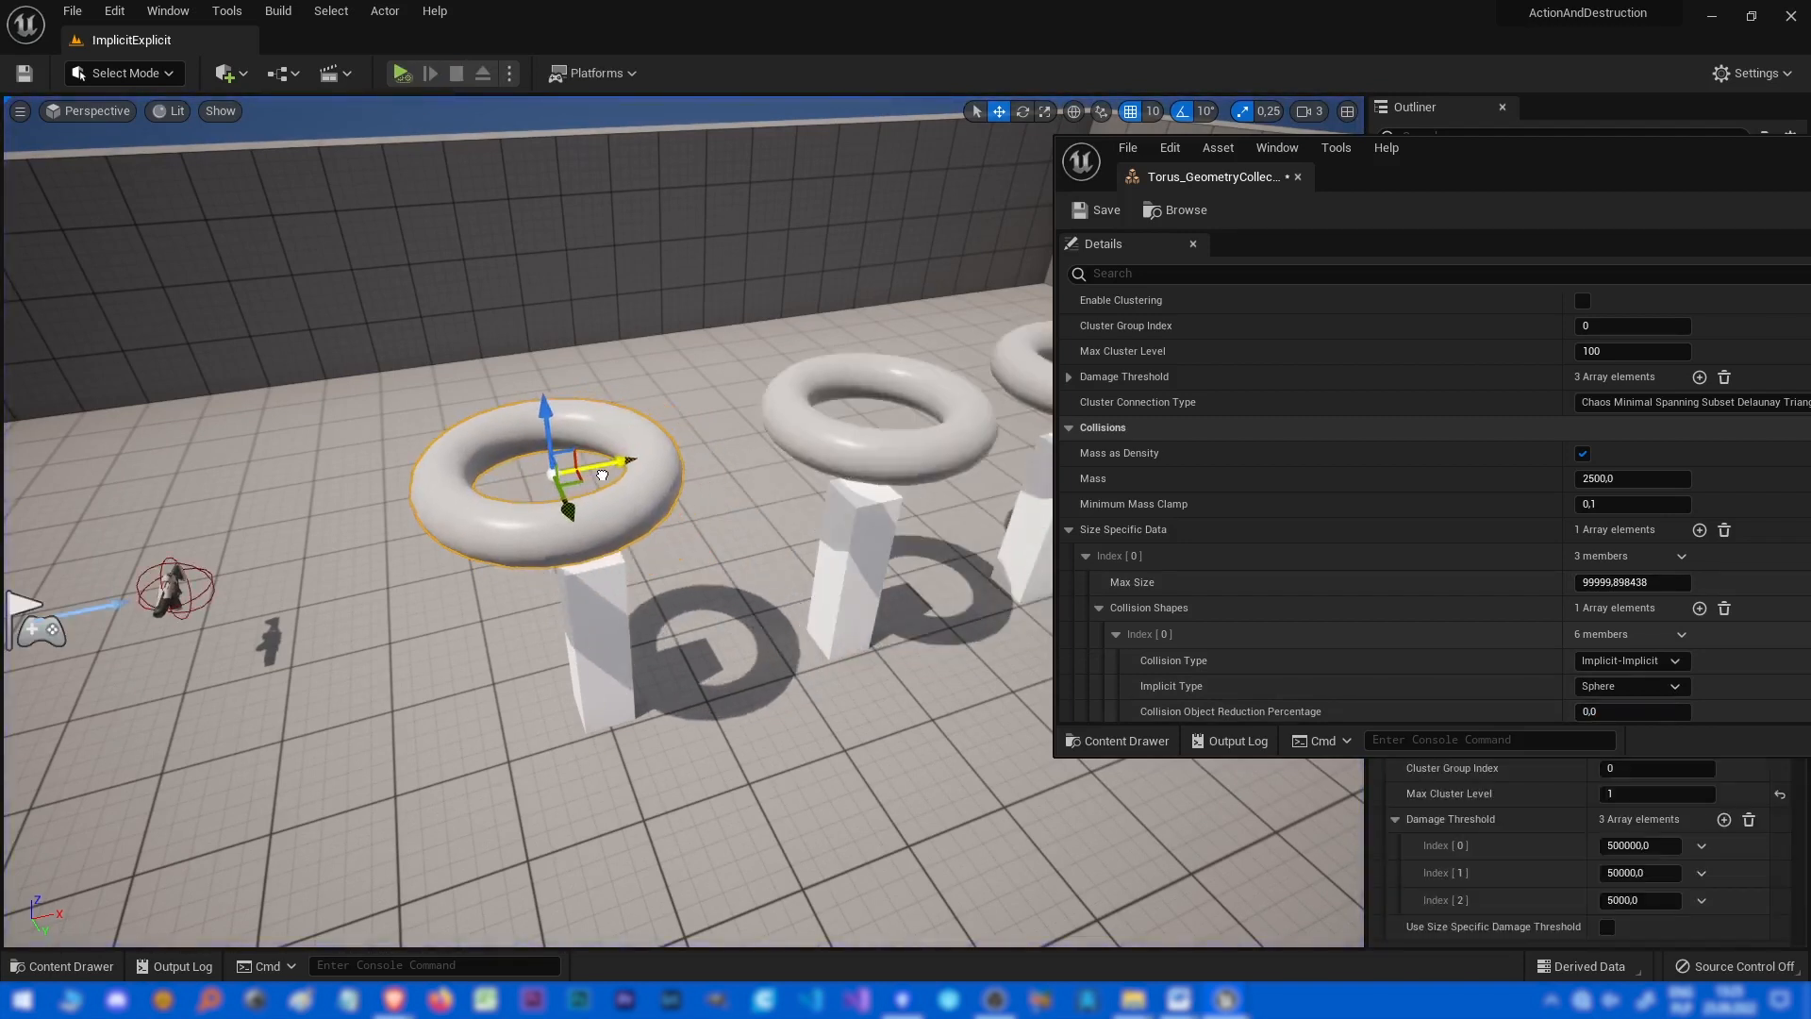
{"action": "key", "text": "alt+s"}
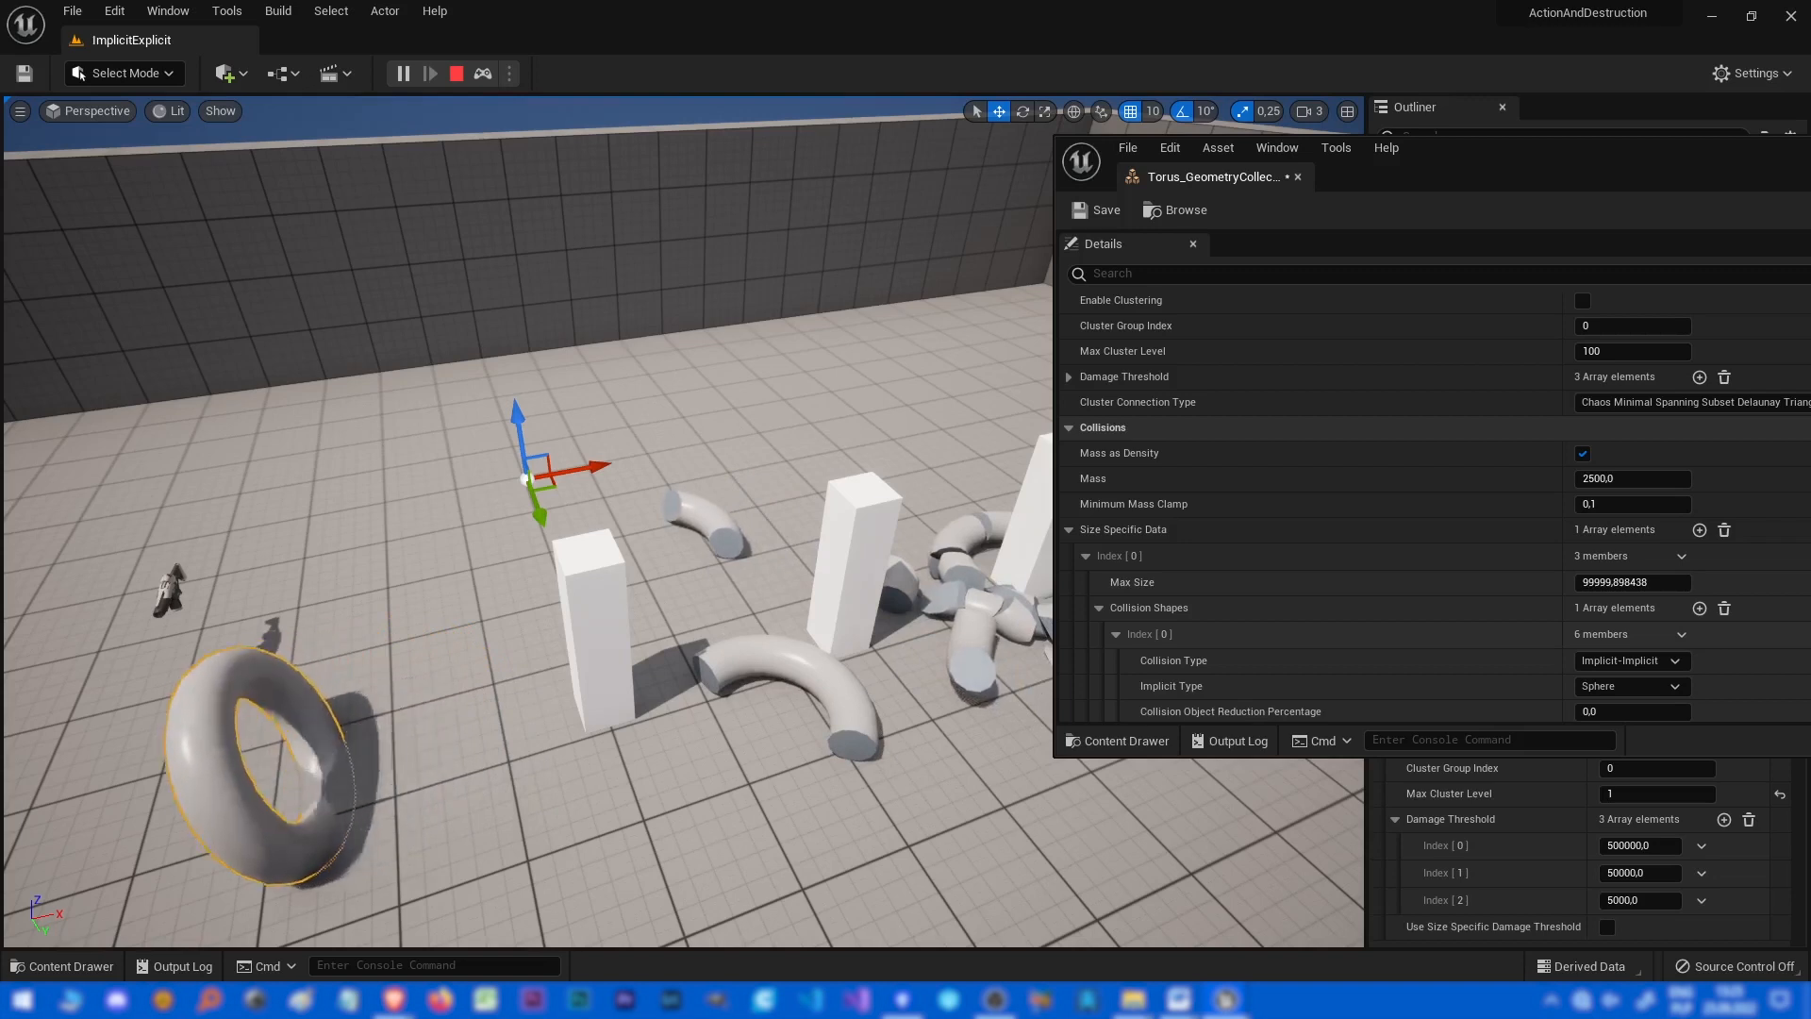
{"action": "key", "text": "Escape"}
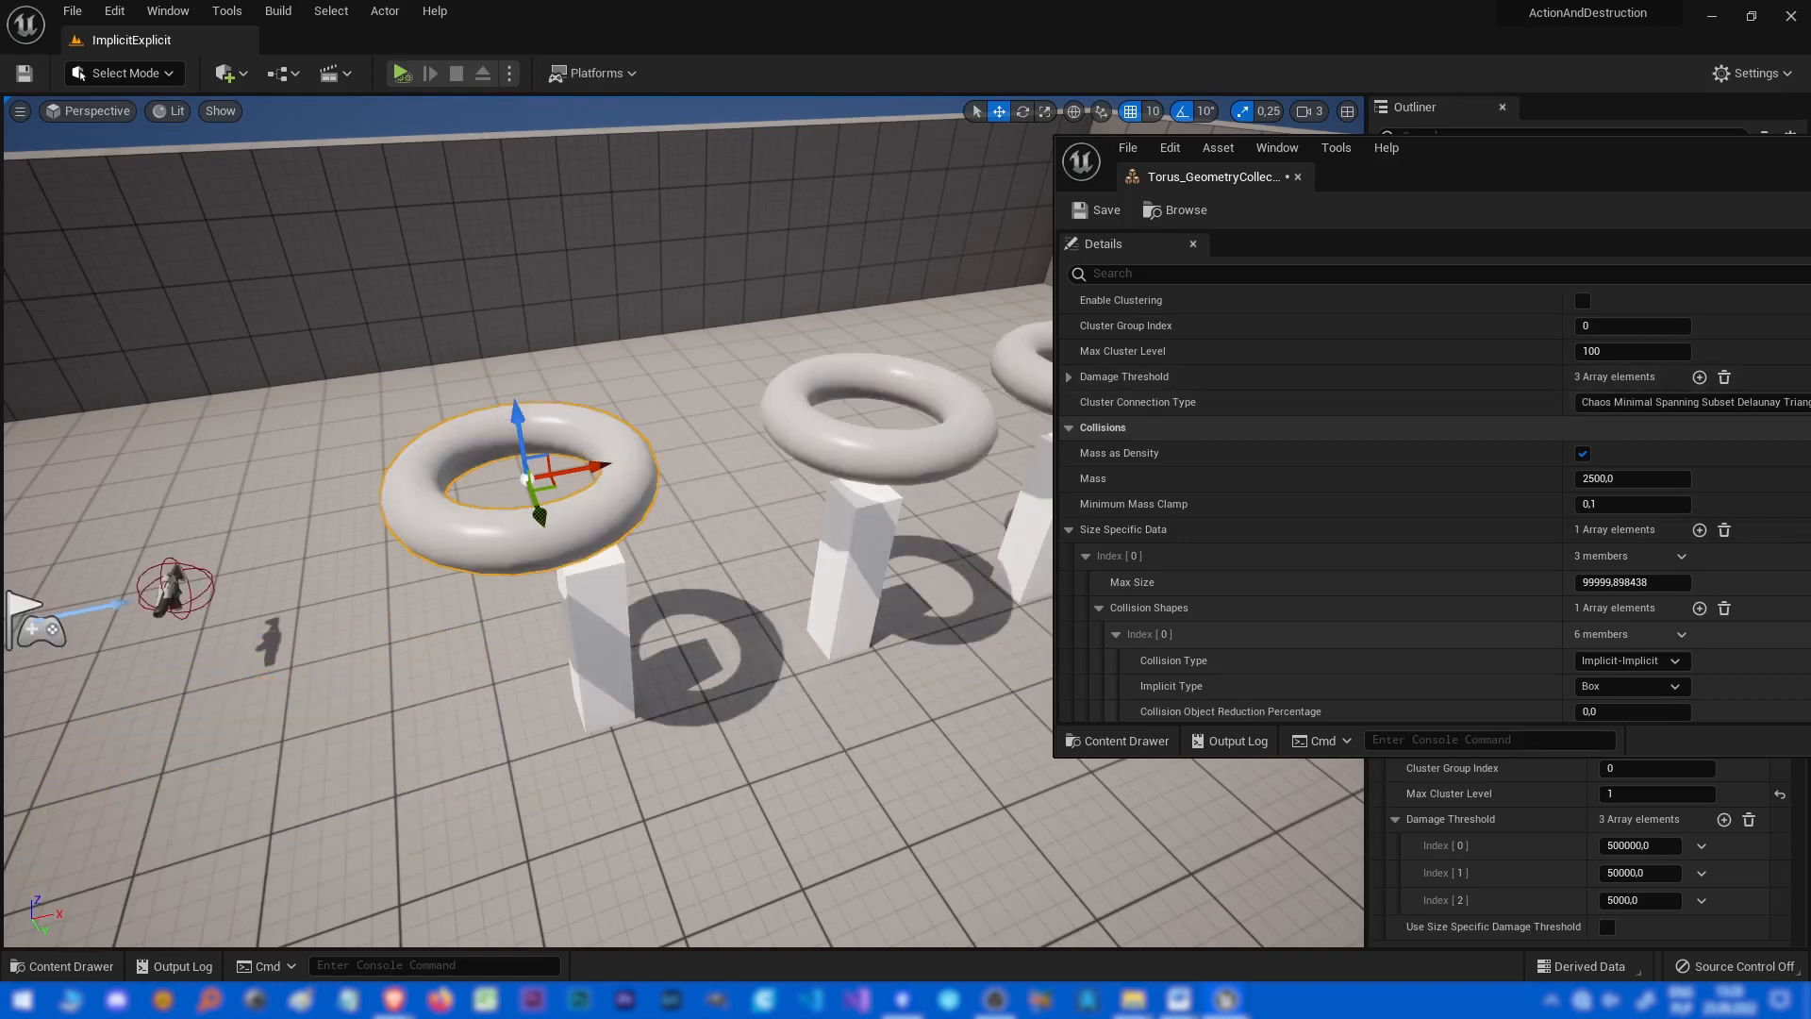
{"action": "left_click_drag", "start_coordinate": [1483, 153], "coordinate": [1566, 118]}
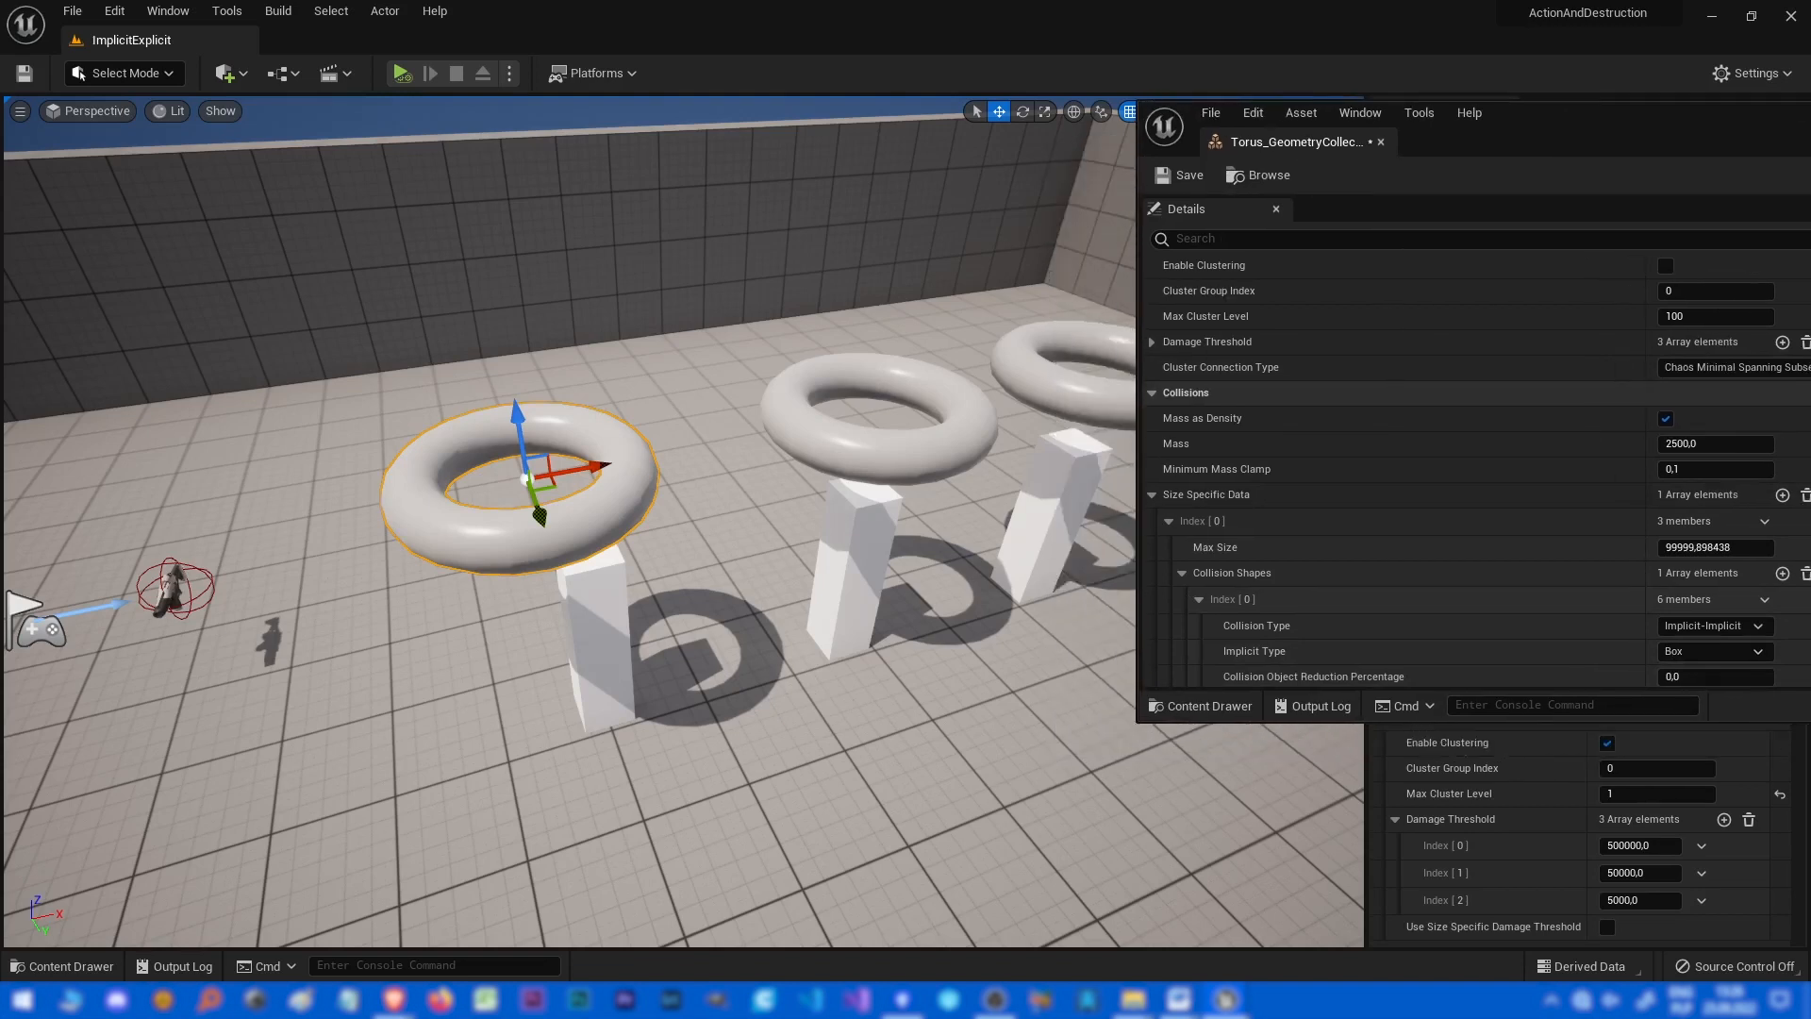
Set the collision shape's Implicit Type to Sphere and simulate the level, pausing and resuming once before stopping.
{"action": "left_click", "coordinate": [1712, 650]}
{"action": "left_click_drag", "start_coordinate": [517, 424], "coordinate": [505, 347]}
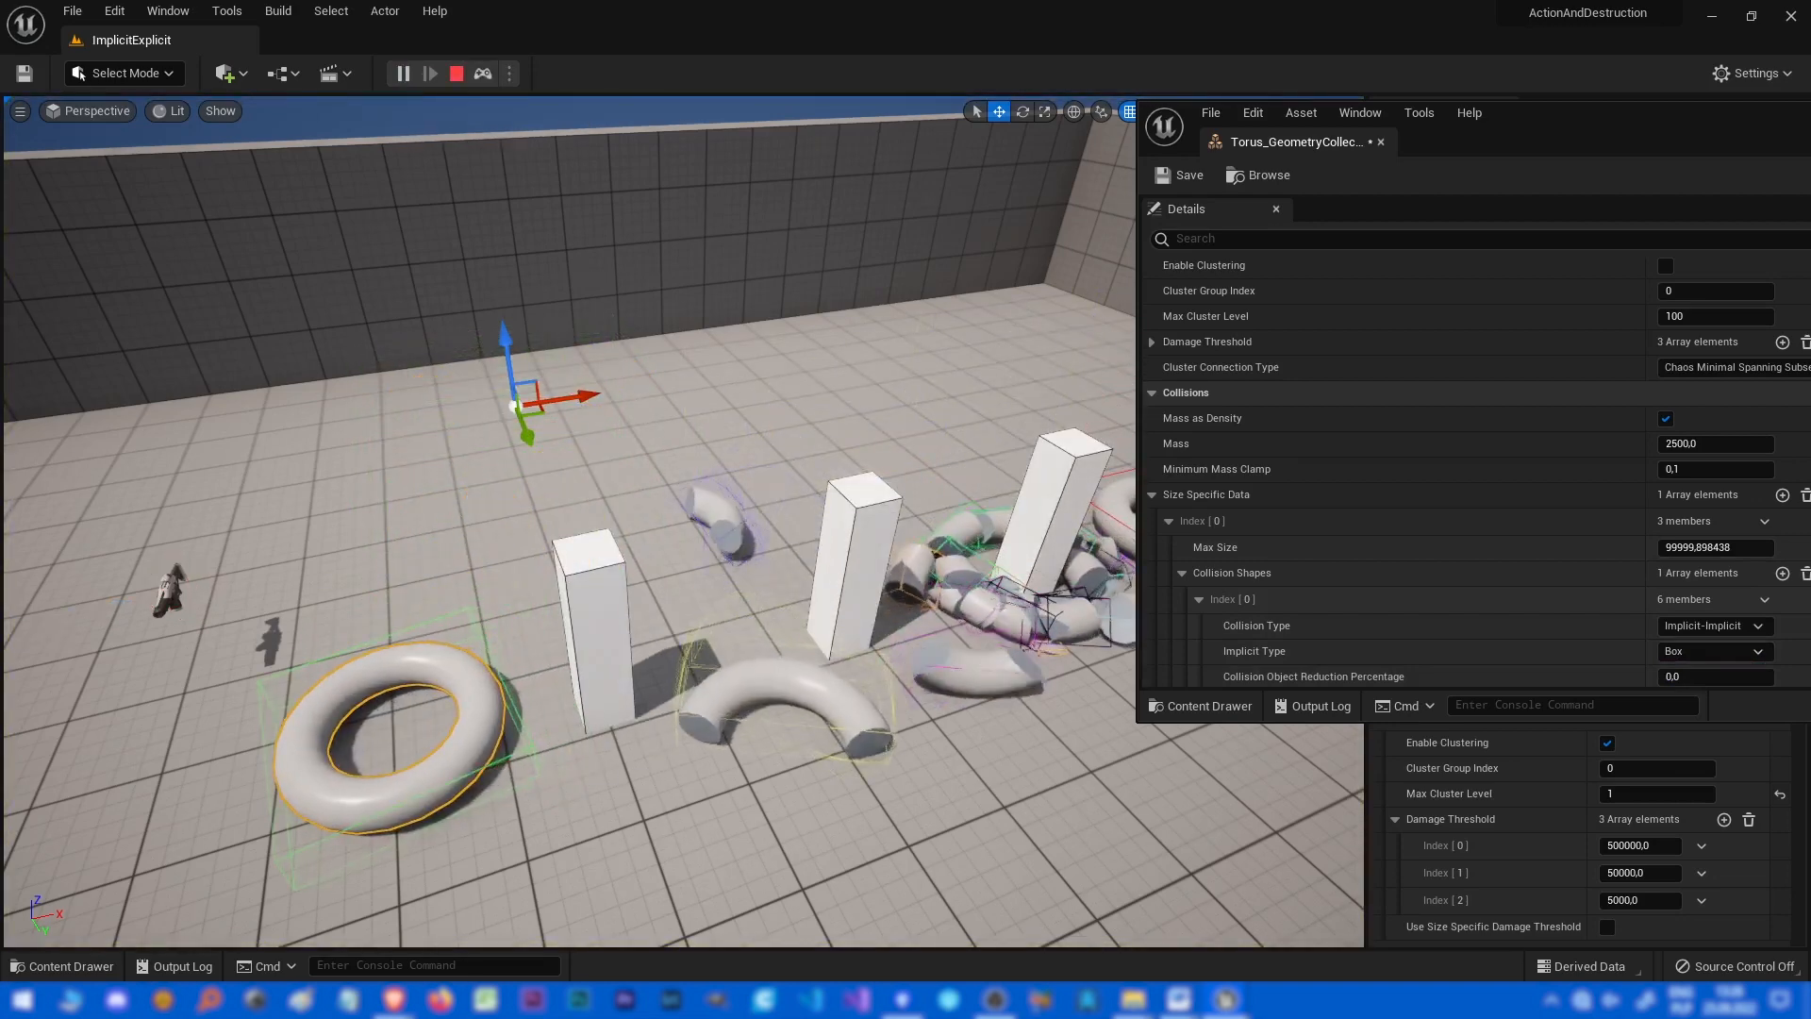
{"action": "key", "text": "Escape"}
{"action": "left_click", "coordinate": [1712, 651]}
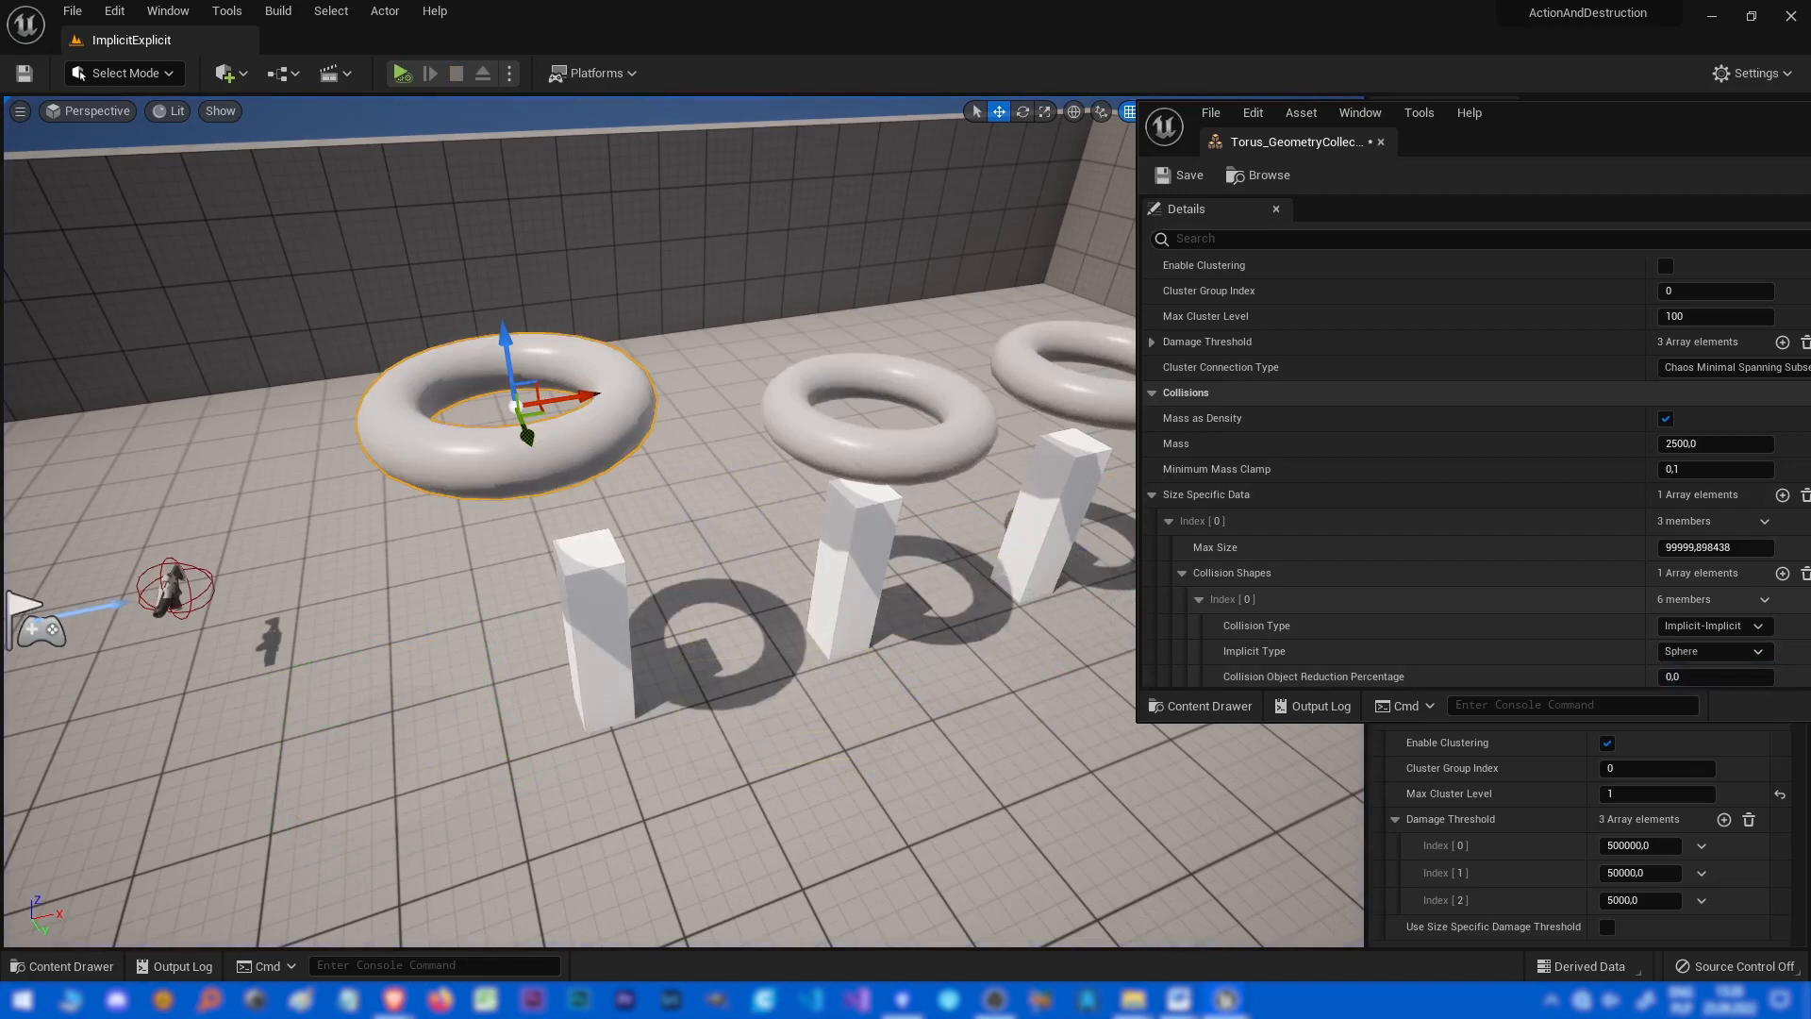
{"action": "key", "text": "alt+s"}
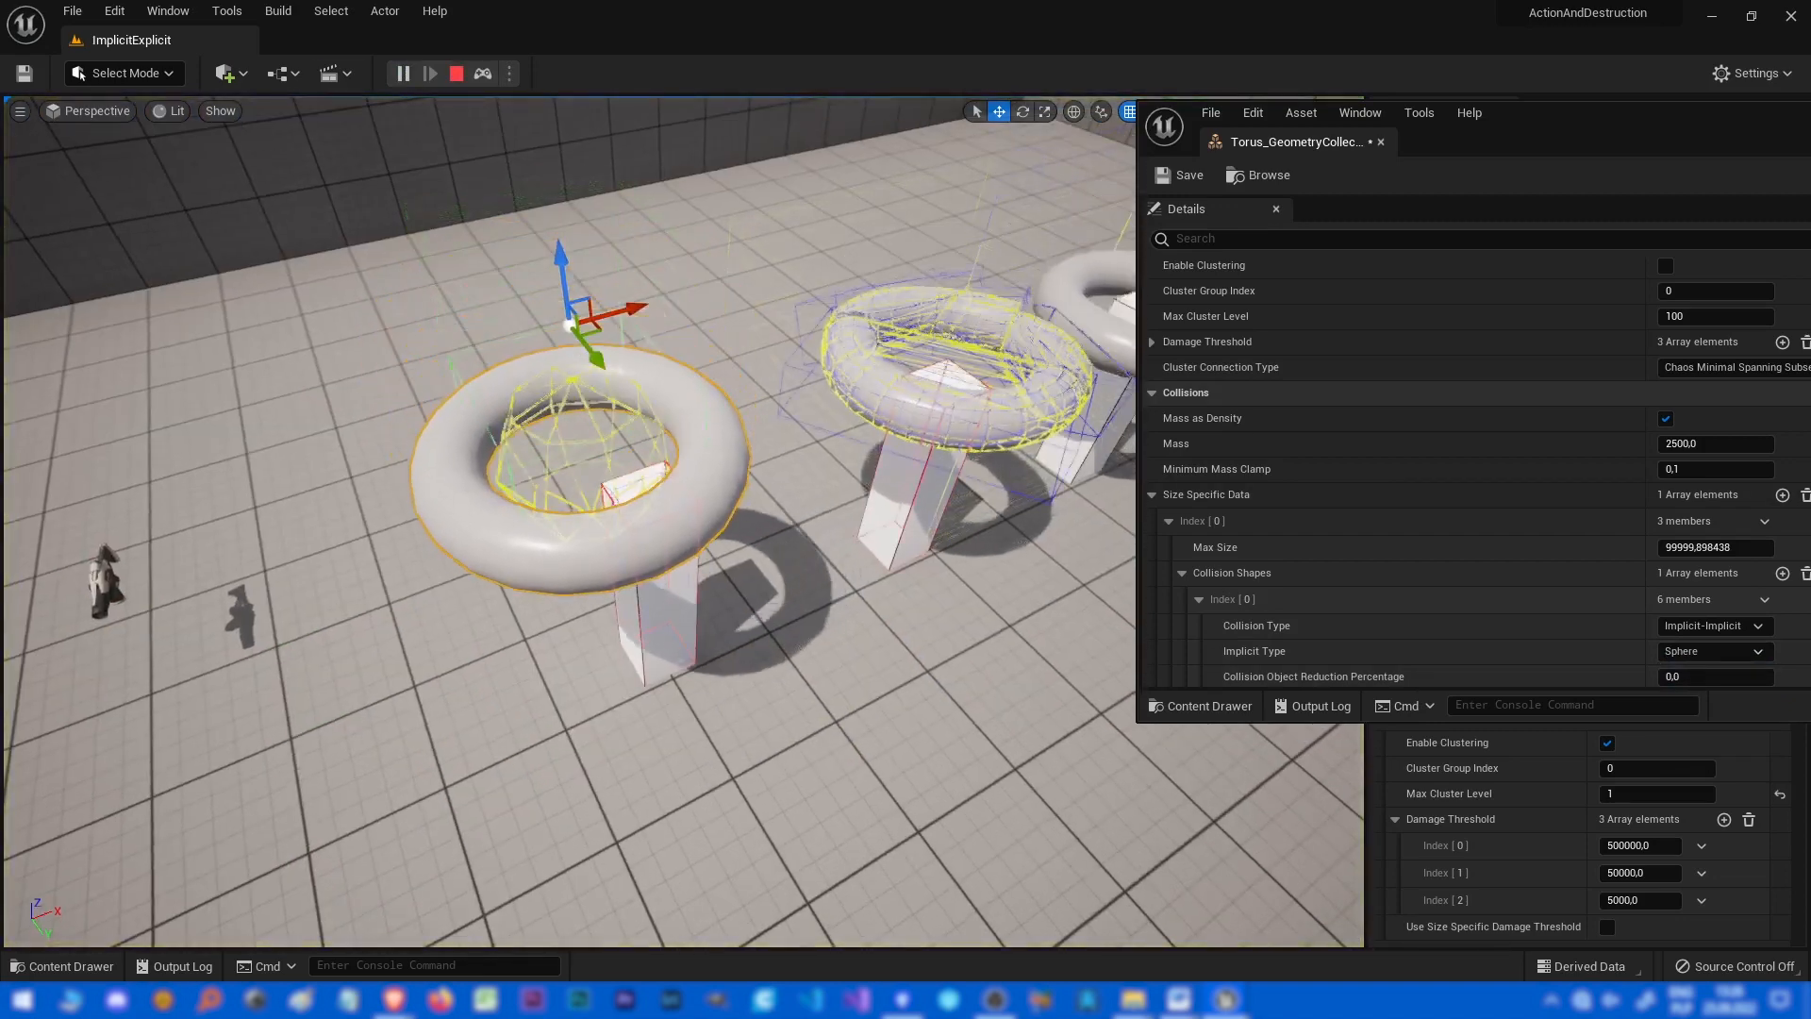
{"action": "left_click", "coordinate": [403, 74]}
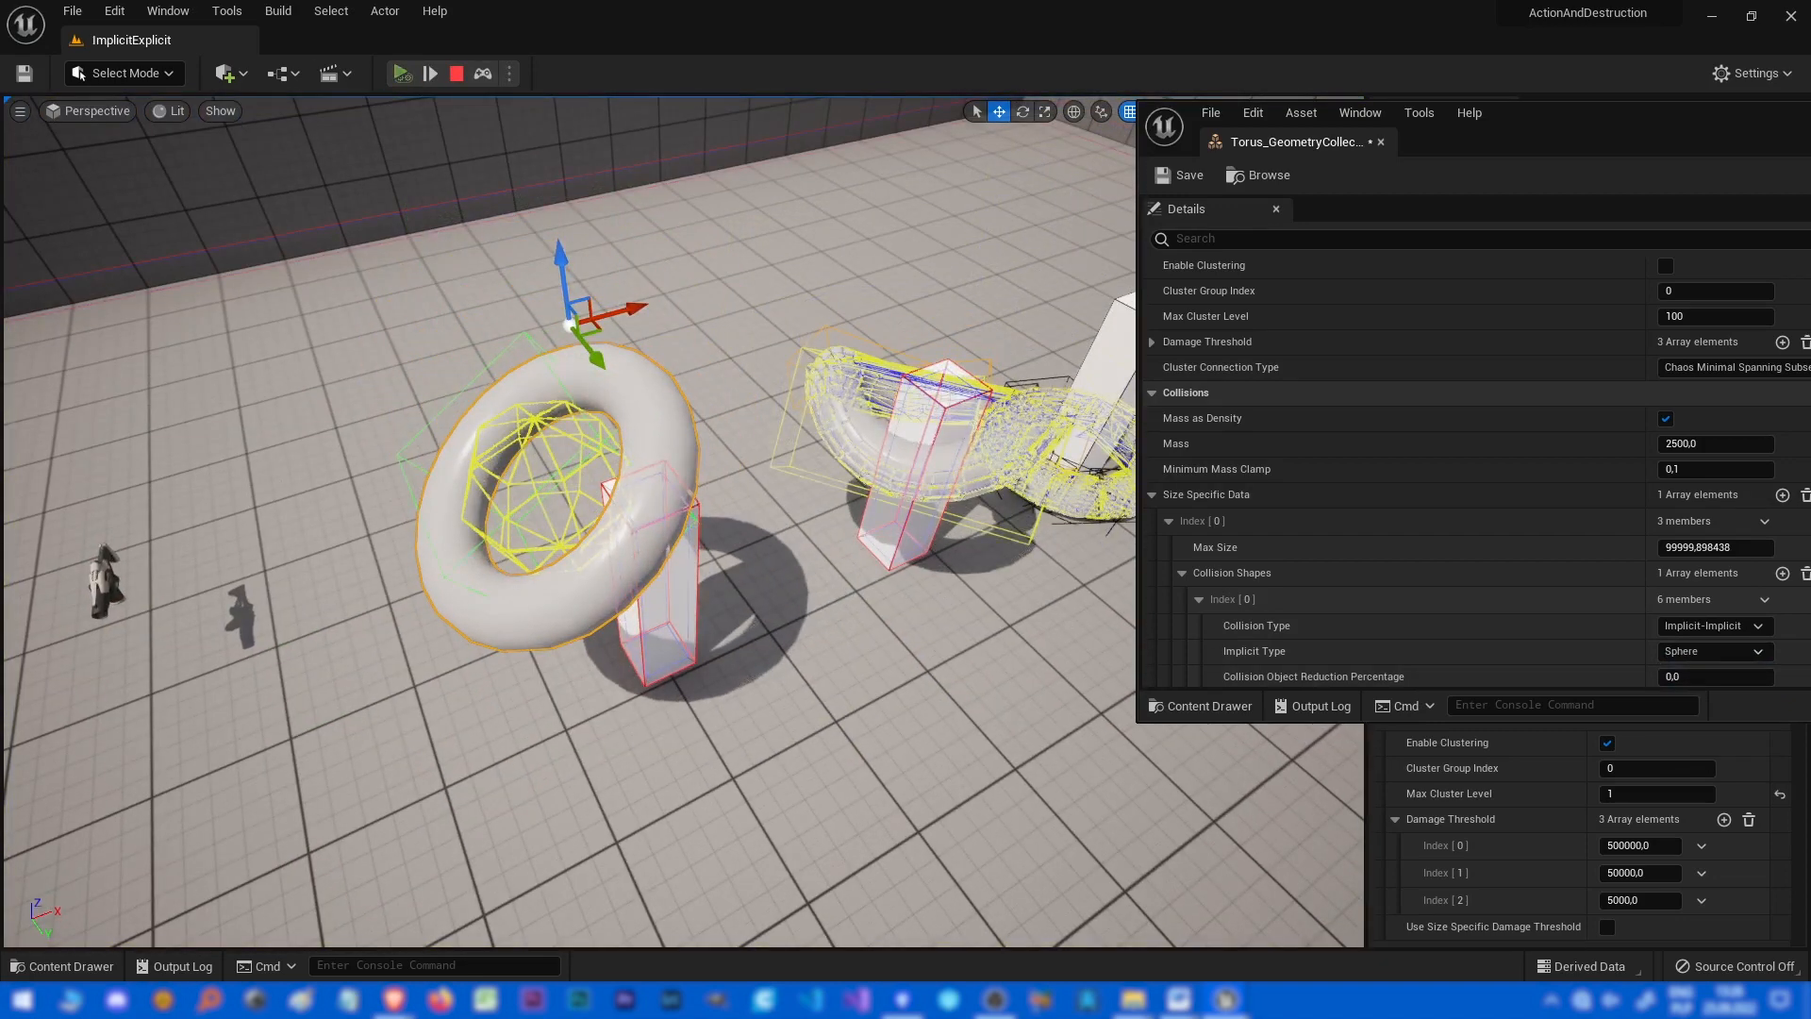
{"action": "left_click", "coordinate": [402, 74]}
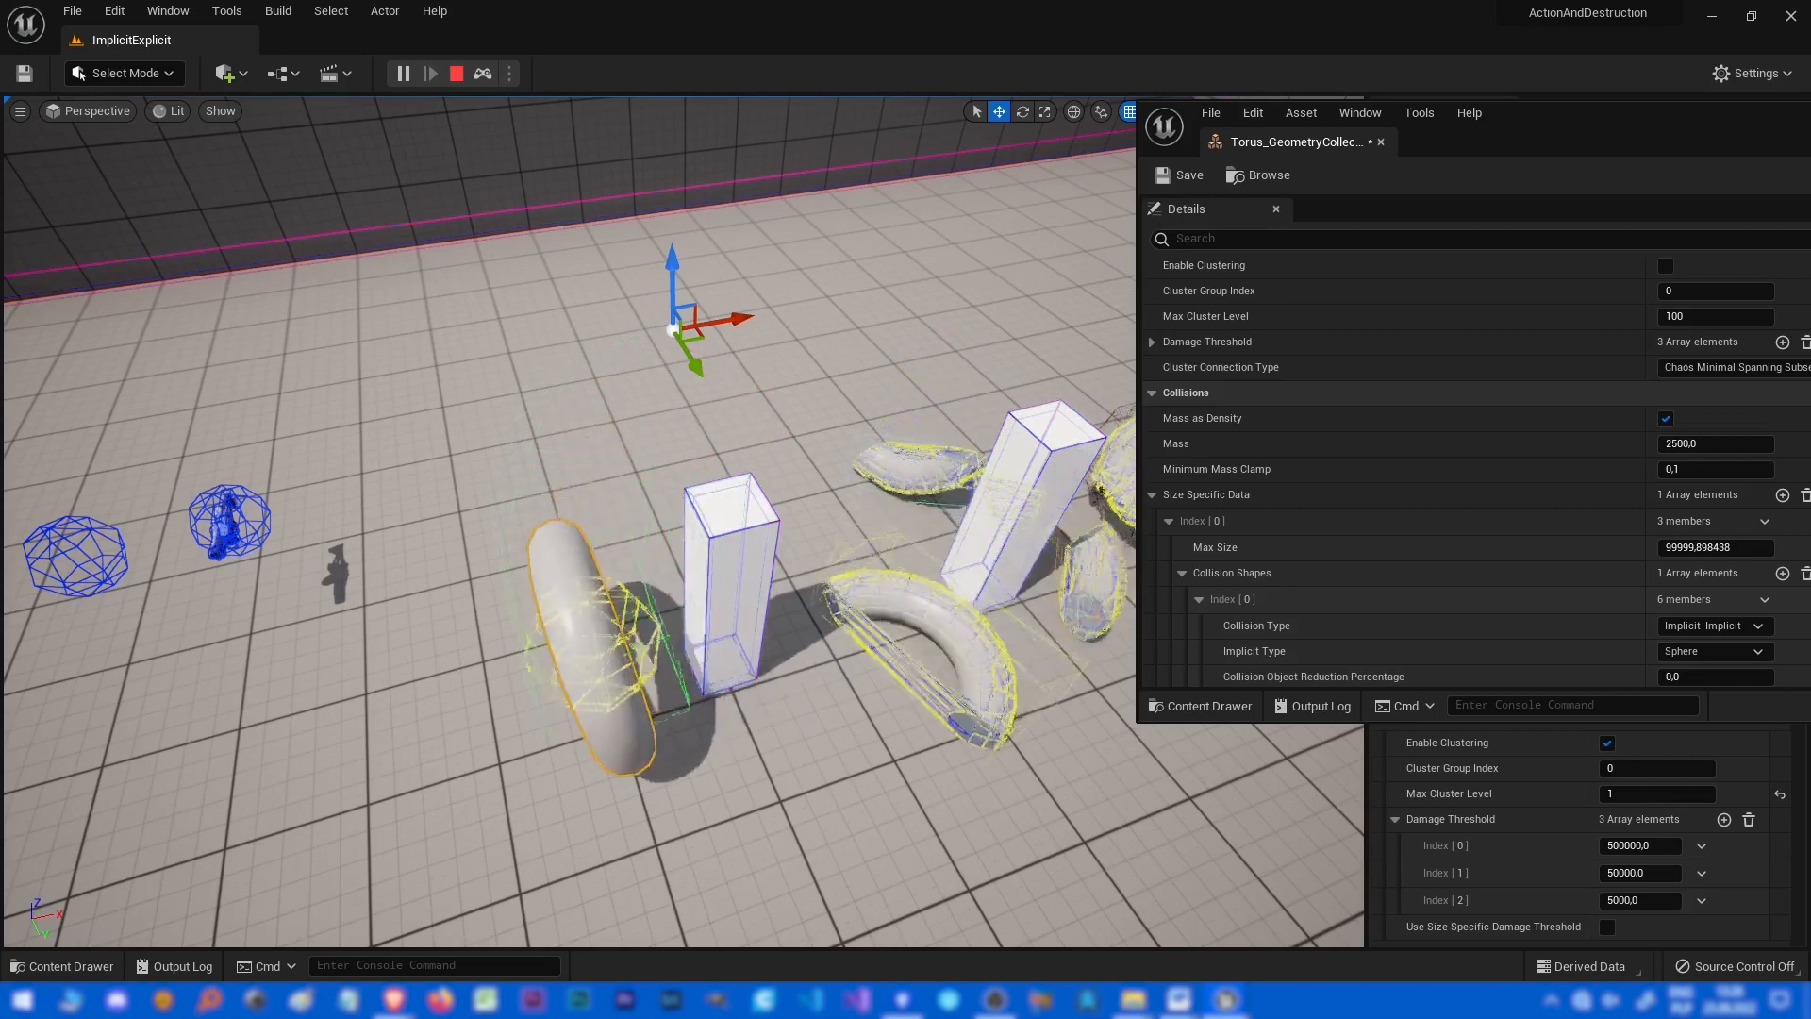
{"action": "key", "text": "Escape"}
Switch the Implicit Type to Capsule and play the level, then stop it.
{"action": "left_click", "coordinate": [1712, 652]}
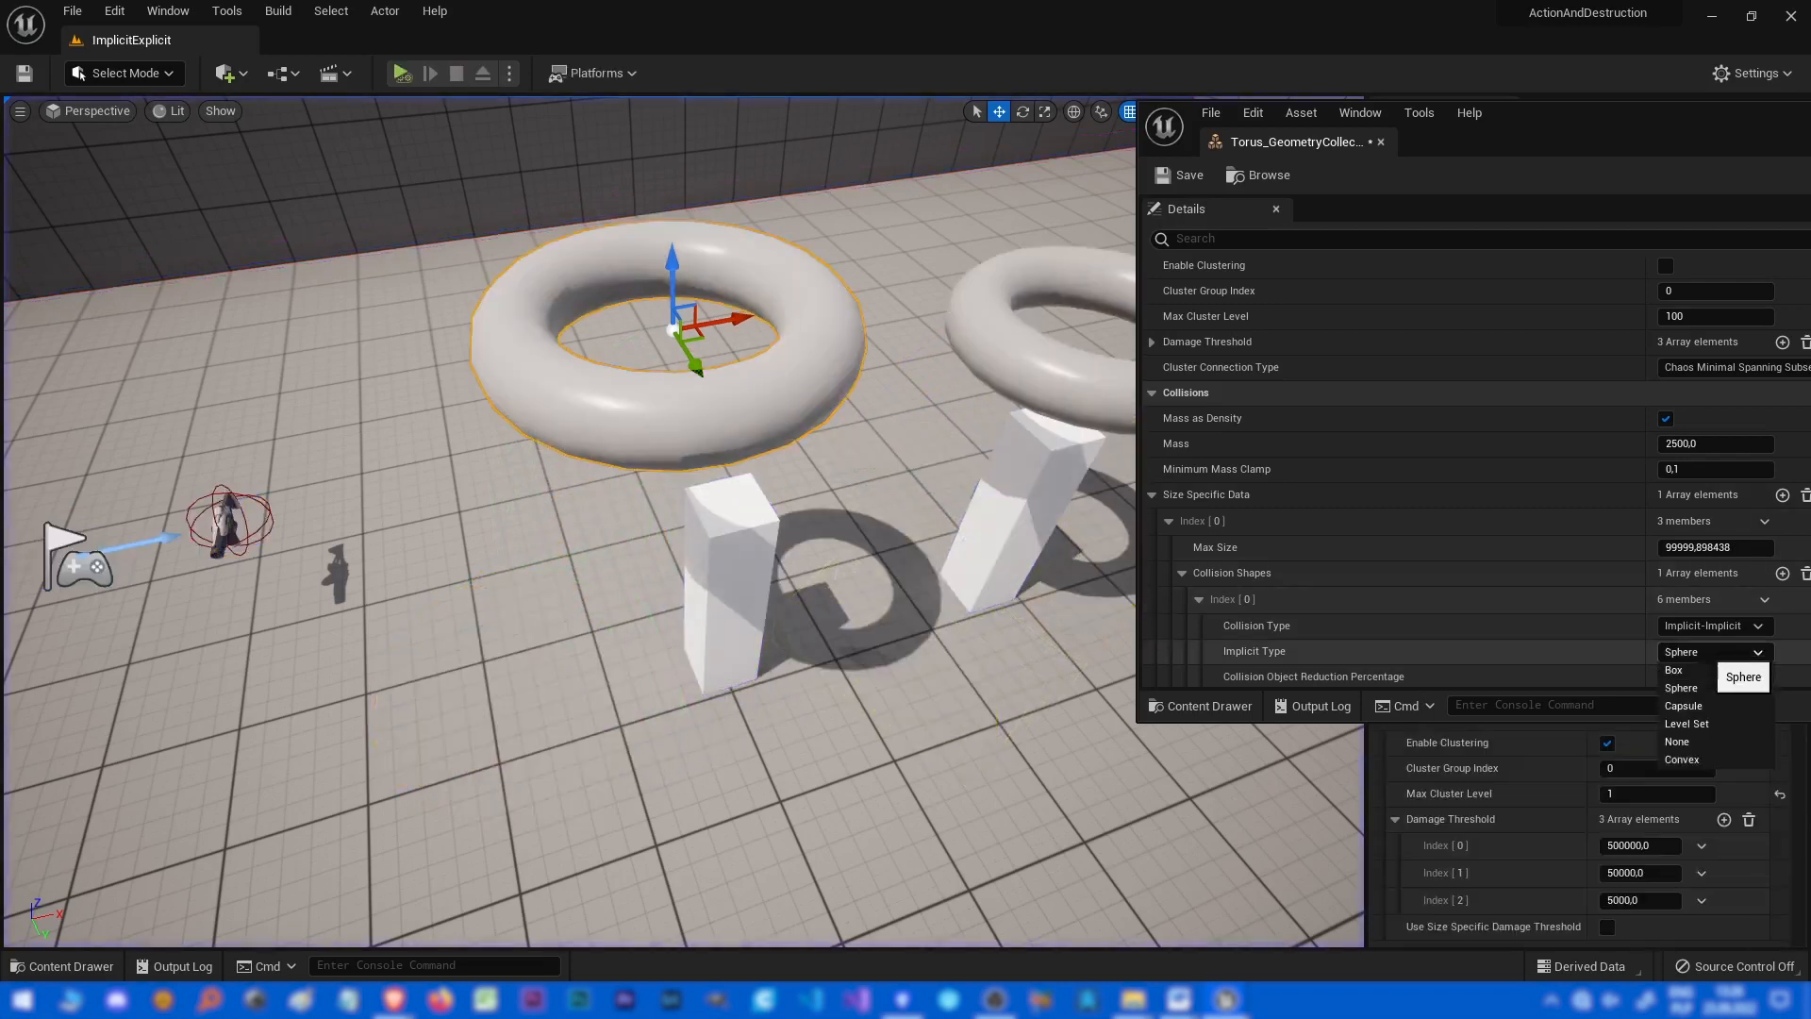
{"action": "key", "text": "alt+p"}
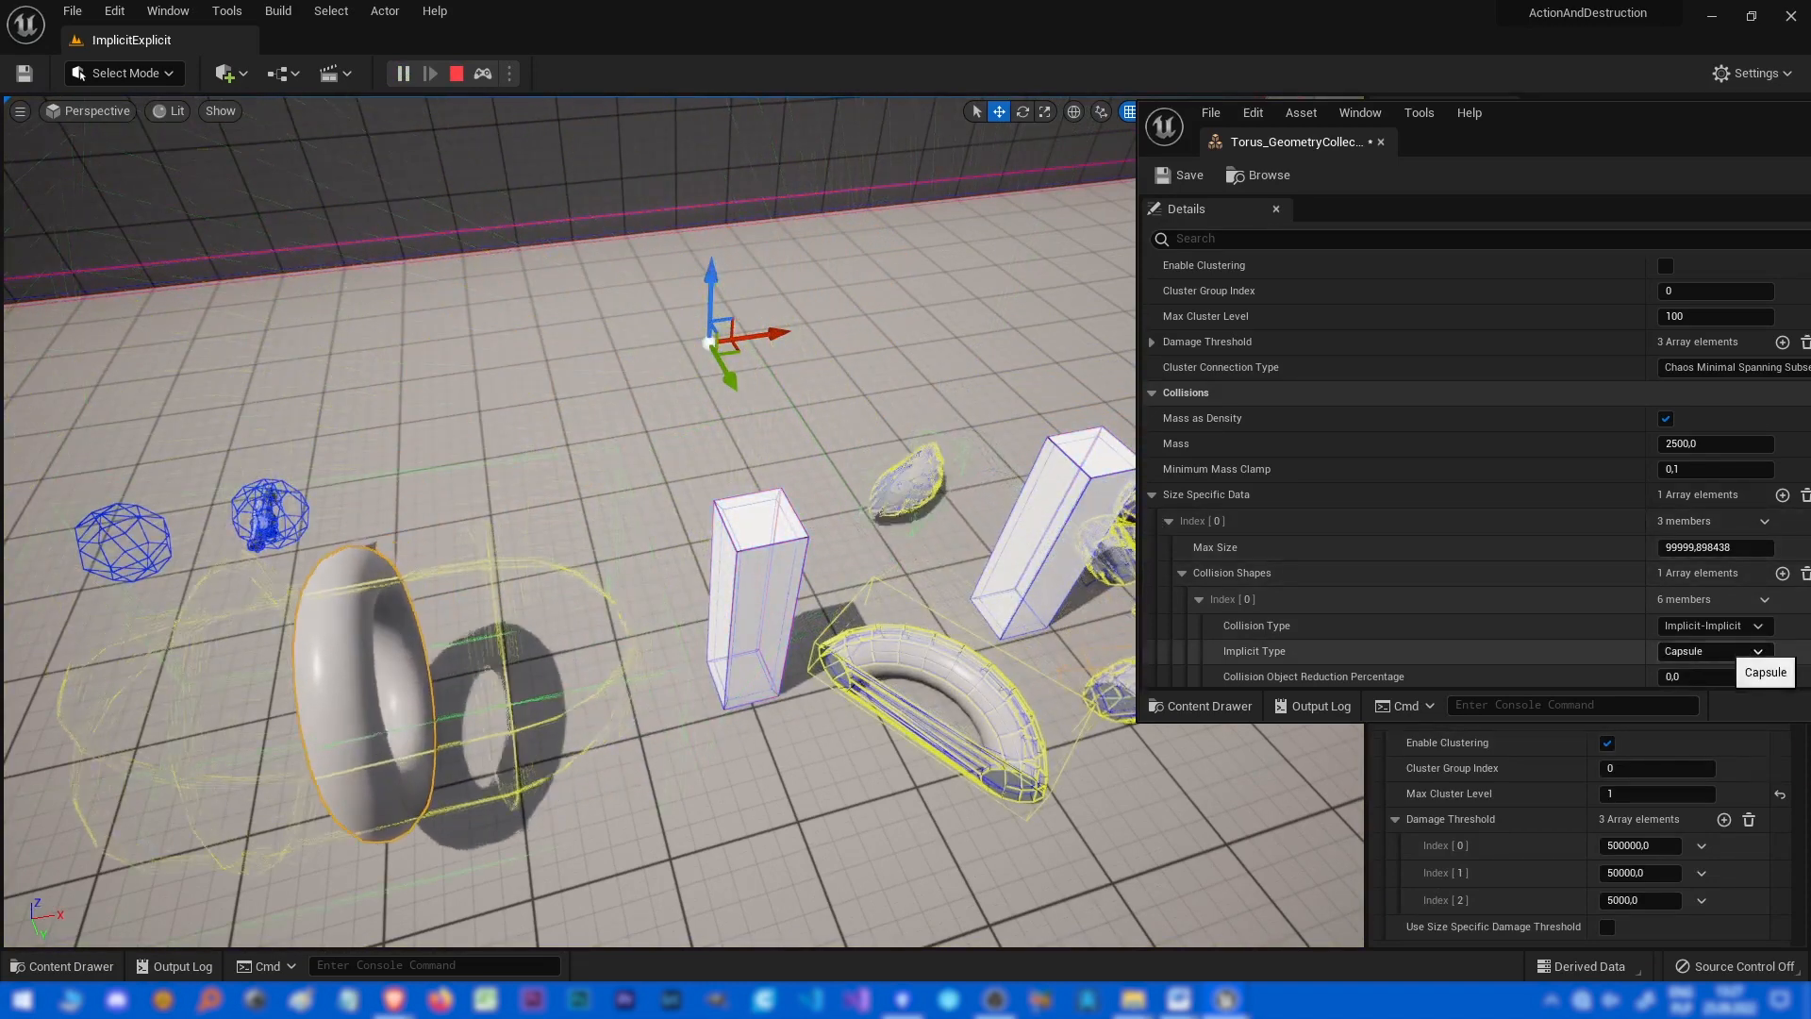
{"action": "key", "text": "Escape"}
Switch the Implicit Type to Level Set and simulate the level, then stop it.
{"action": "left_click", "coordinate": [1712, 651]}
{"action": "left_click", "coordinate": [1556, 605]}
{"action": "scroll", "coordinate": [1556, 627], "scroll_direction": "down", "scroll_amount": 3}
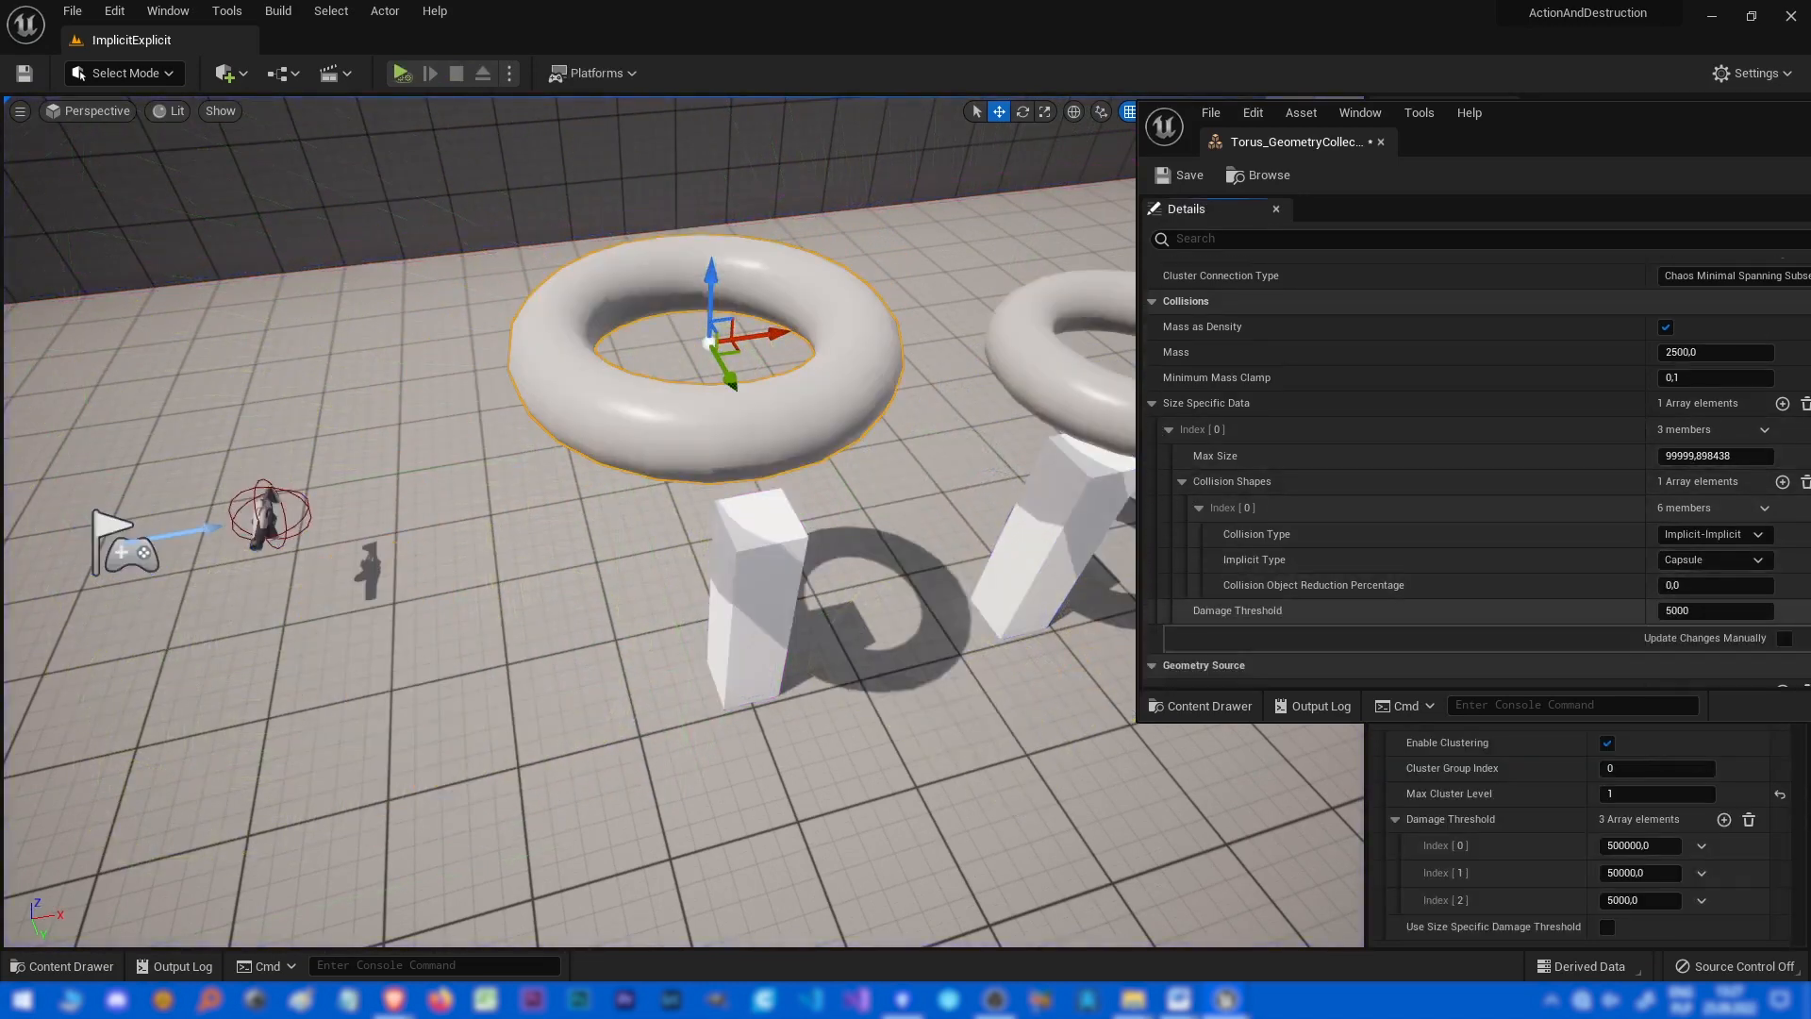
{"action": "left_click", "coordinate": [1688, 631]}
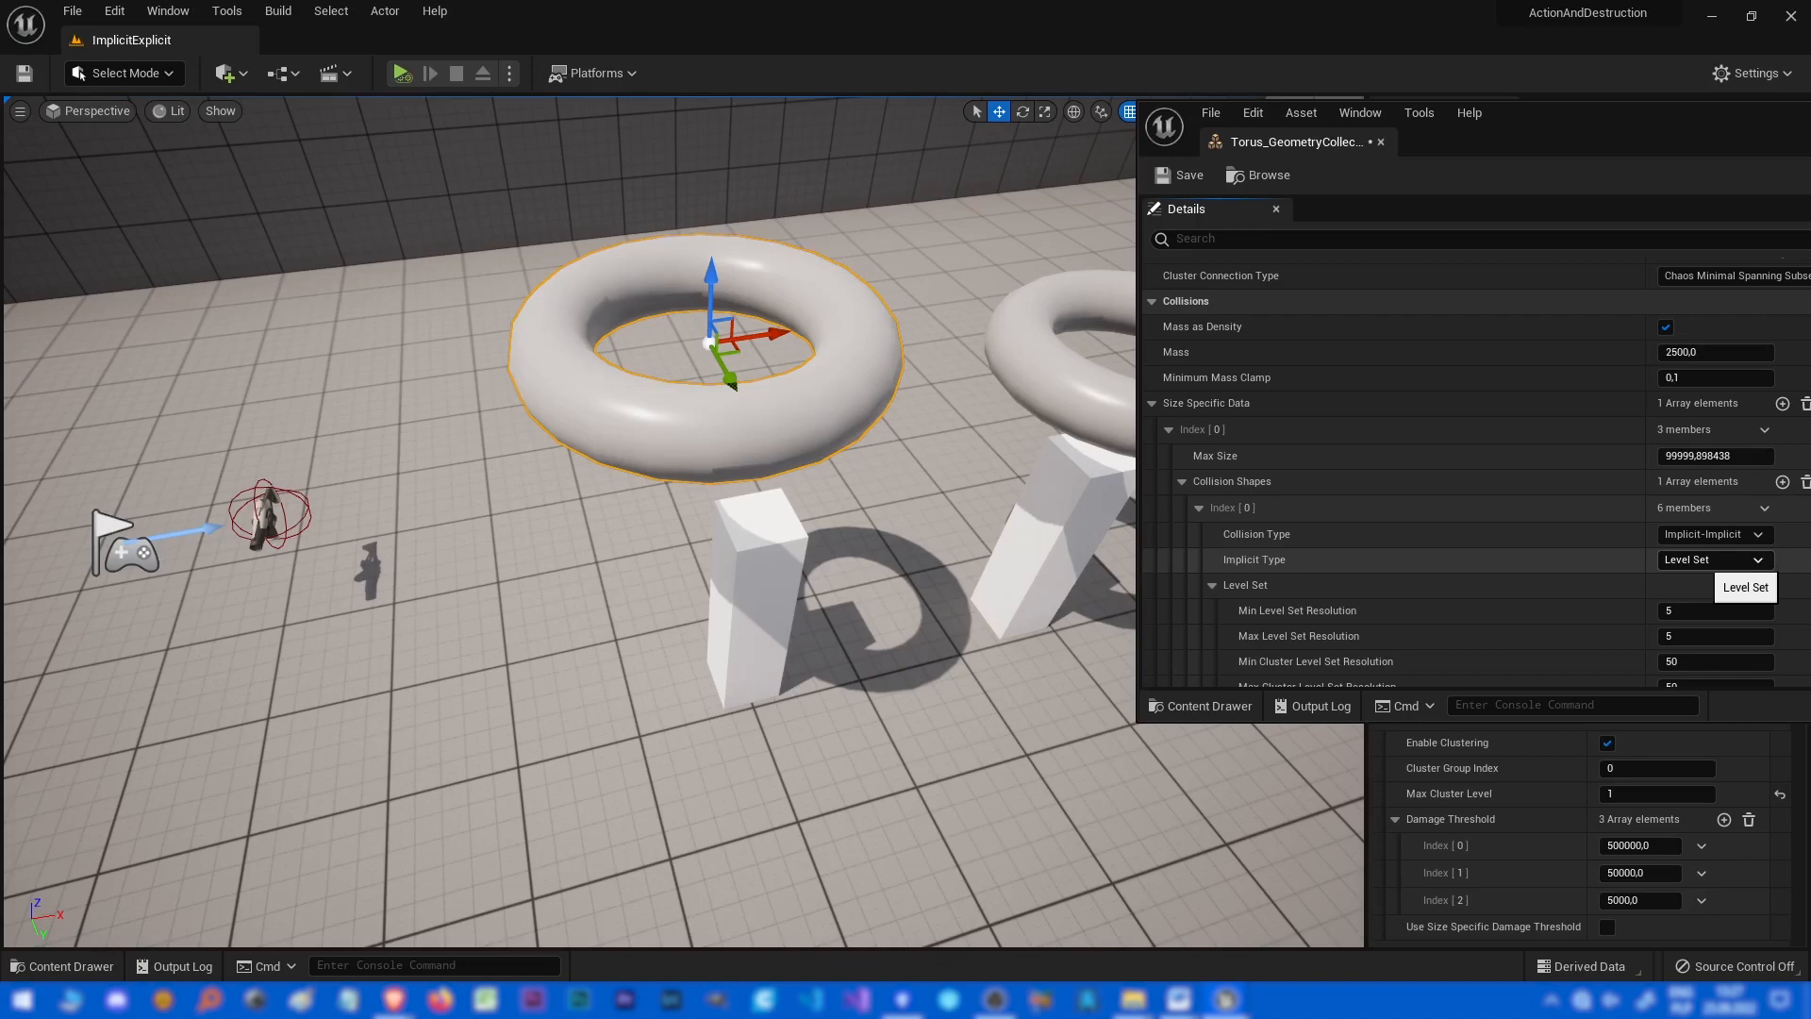
{"action": "left_click", "coordinate": [1725, 561]}
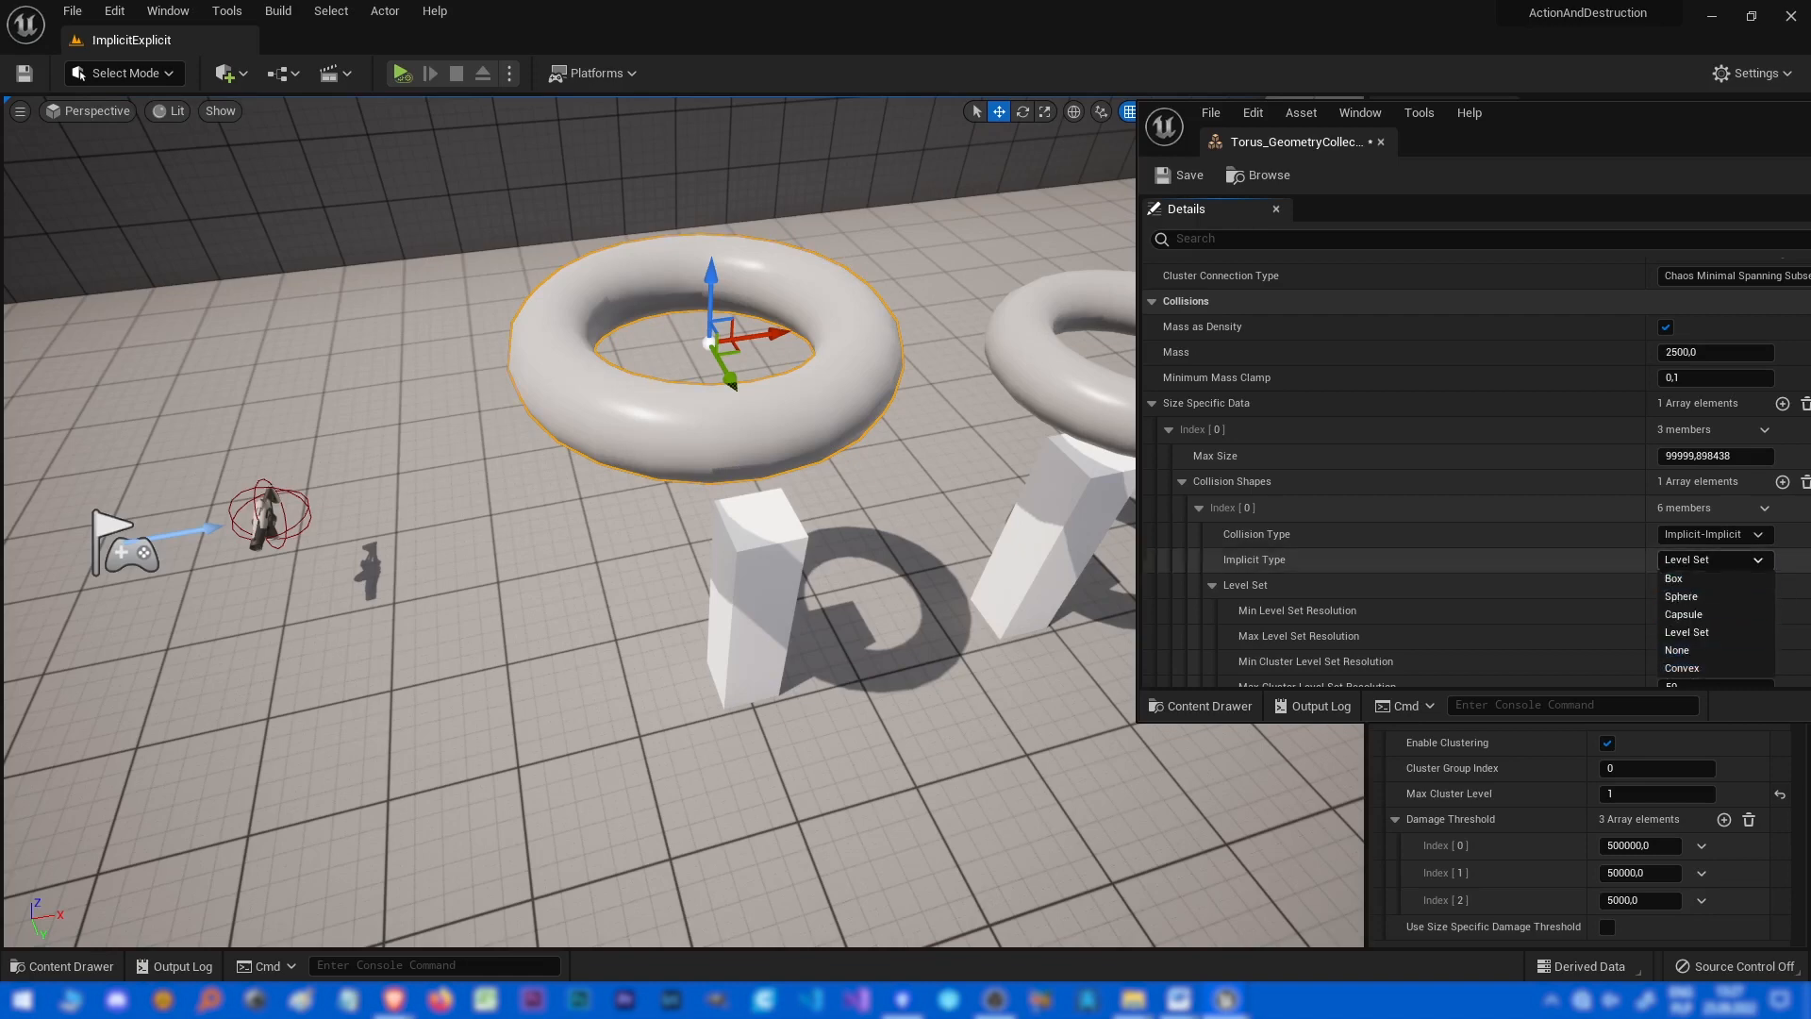
{"action": "left_click", "coordinate": [1594, 610]}
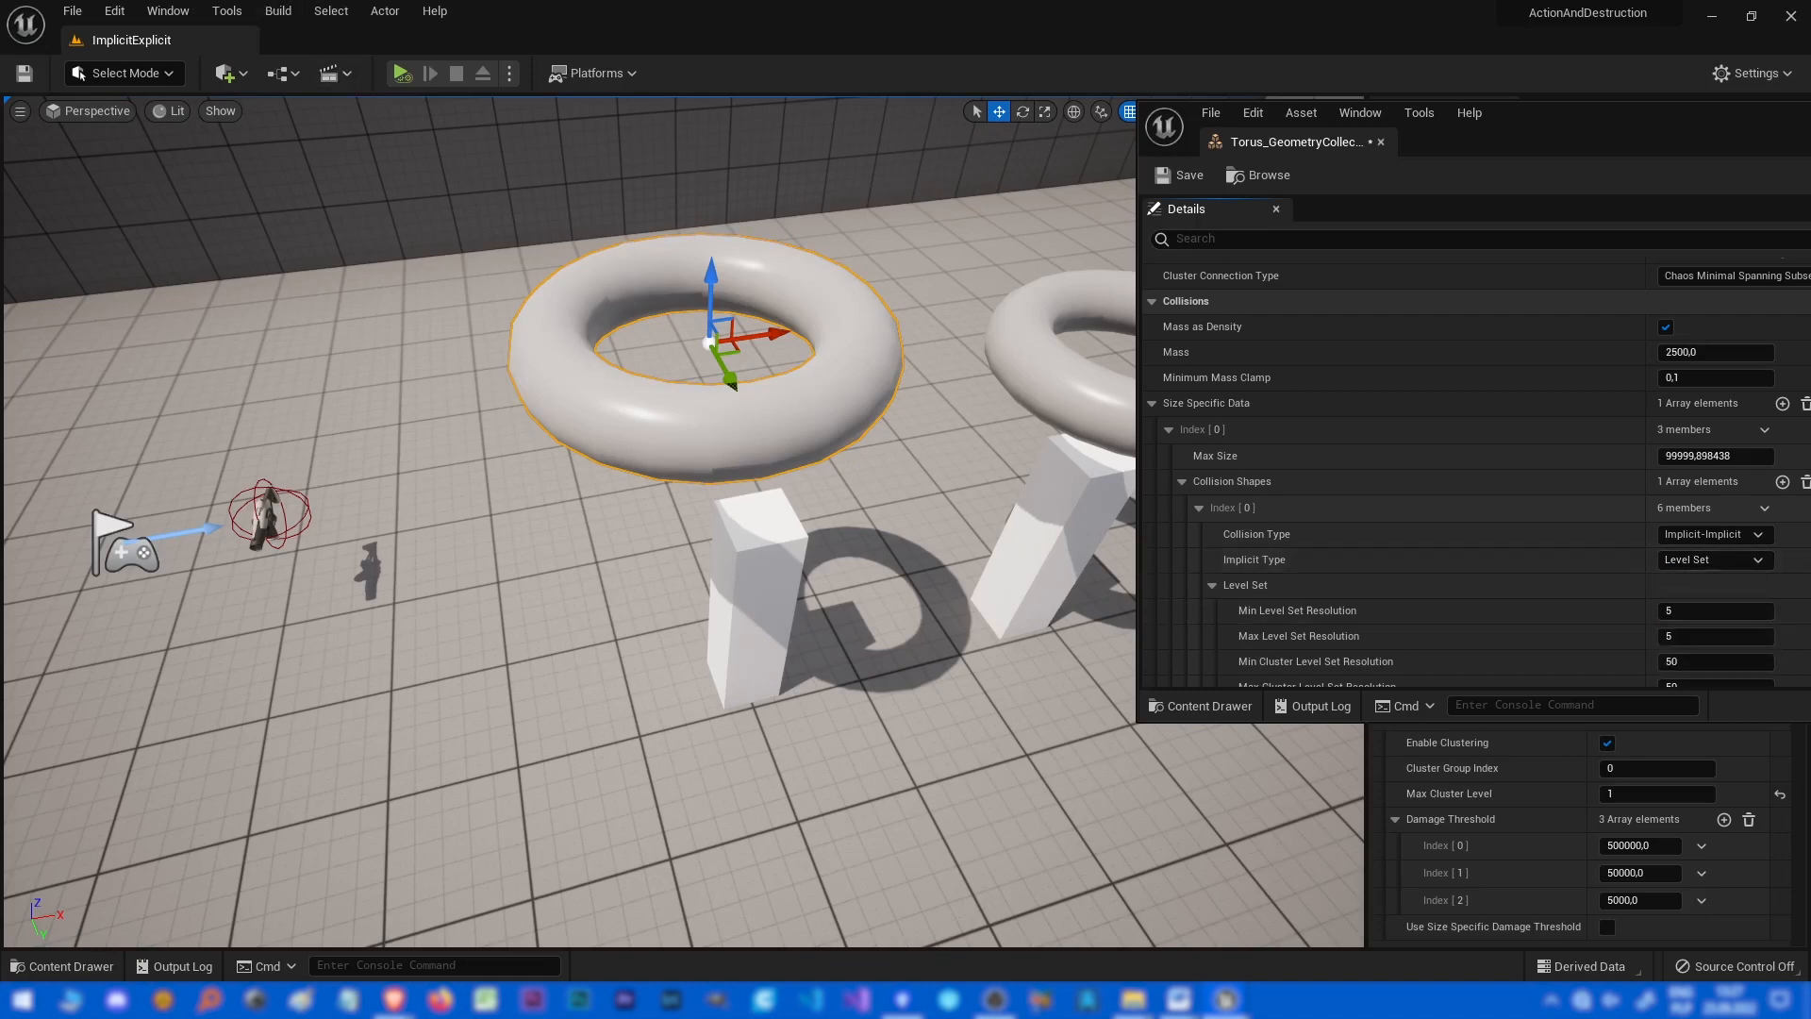
{"action": "left_click", "coordinate": [403, 73]}
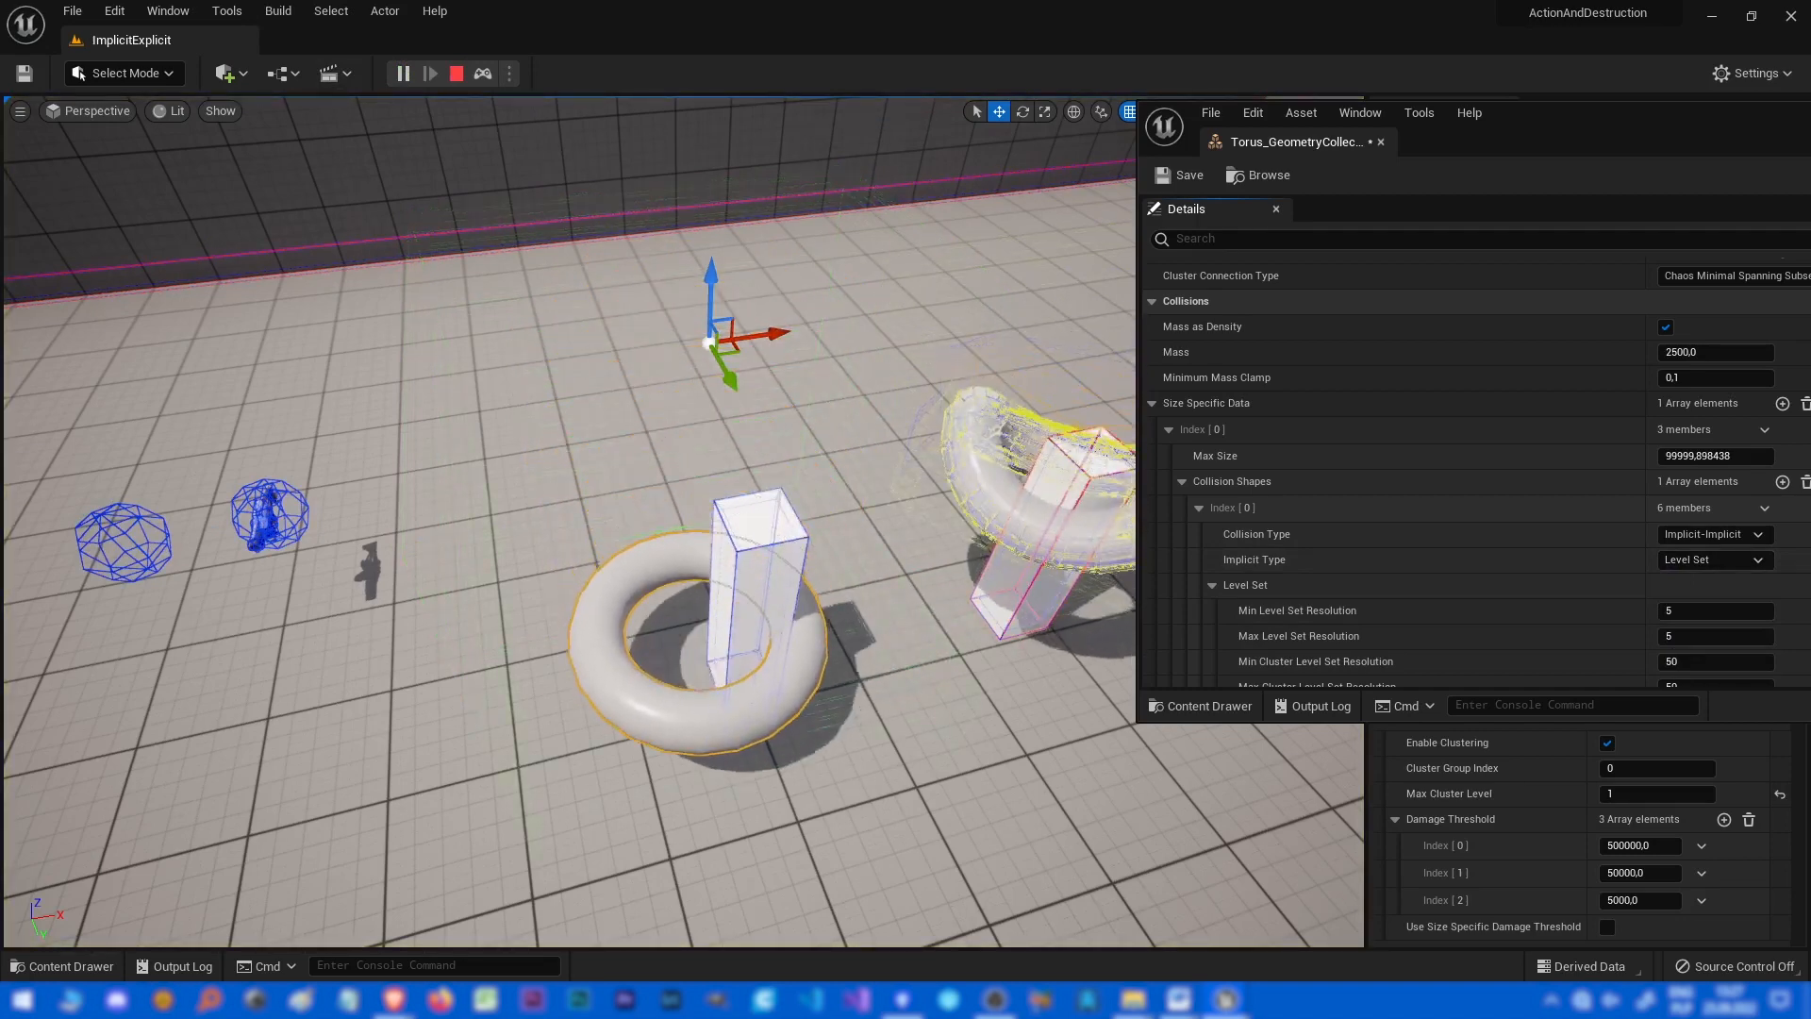
{"action": "key", "text": "Escape"}
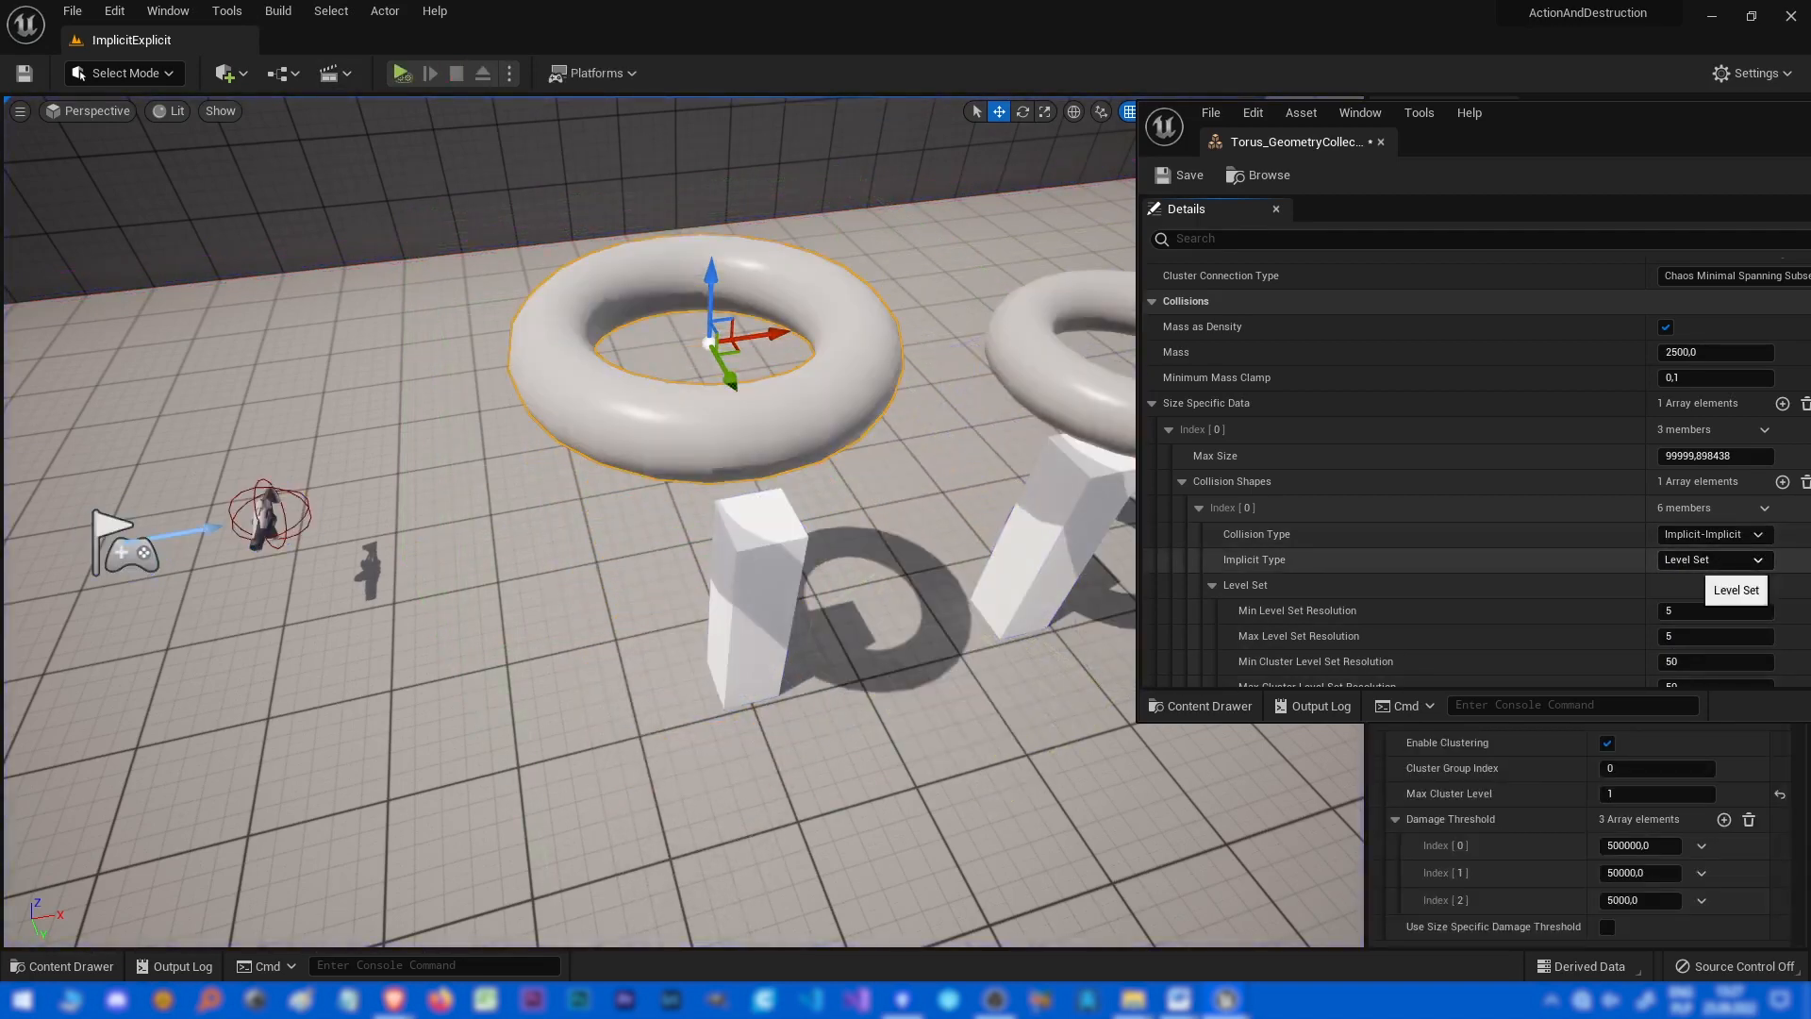
Switch the Implicit Type to Convex and back to Level Set.
{"action": "left_click", "coordinate": [1712, 561]}
{"action": "left_click", "coordinate": [1714, 667]}
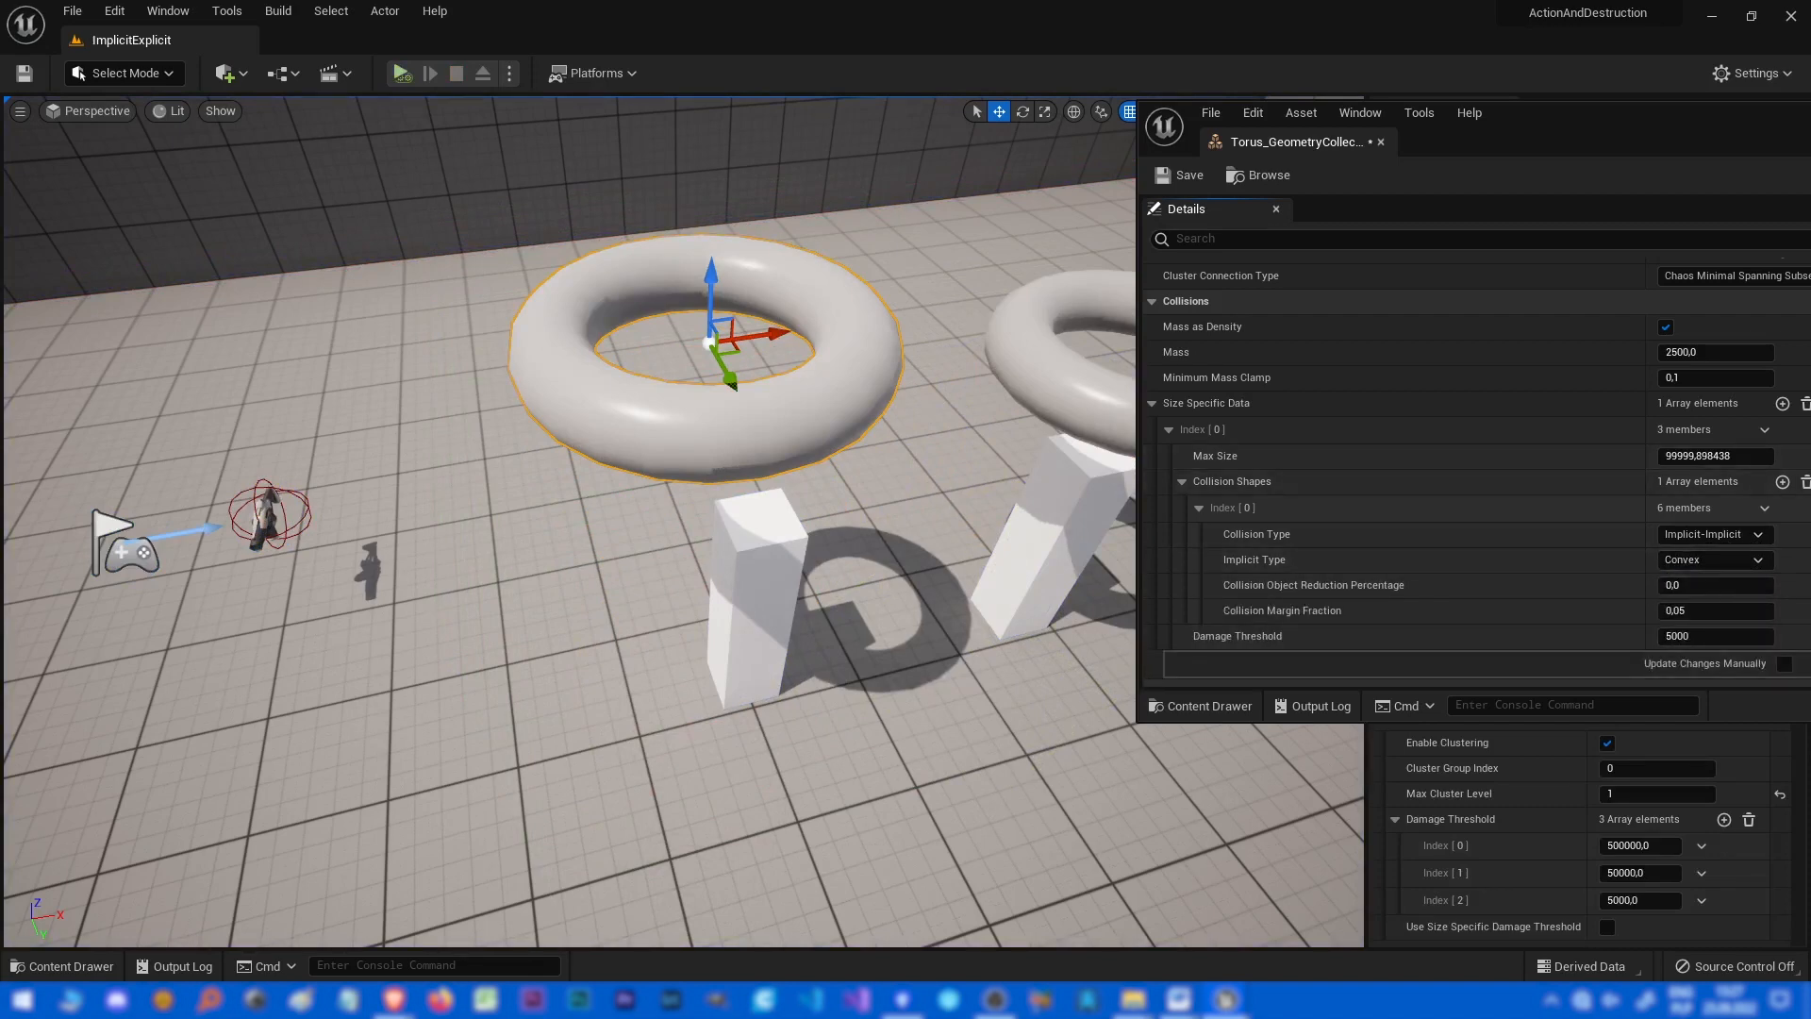
{"action": "right_click_drag", "start_coordinate": [679, 528], "coordinate": [665, 462]}
{"action": "left_click", "coordinate": [1736, 559]}
{"action": "left_click", "coordinate": [1715, 641]}
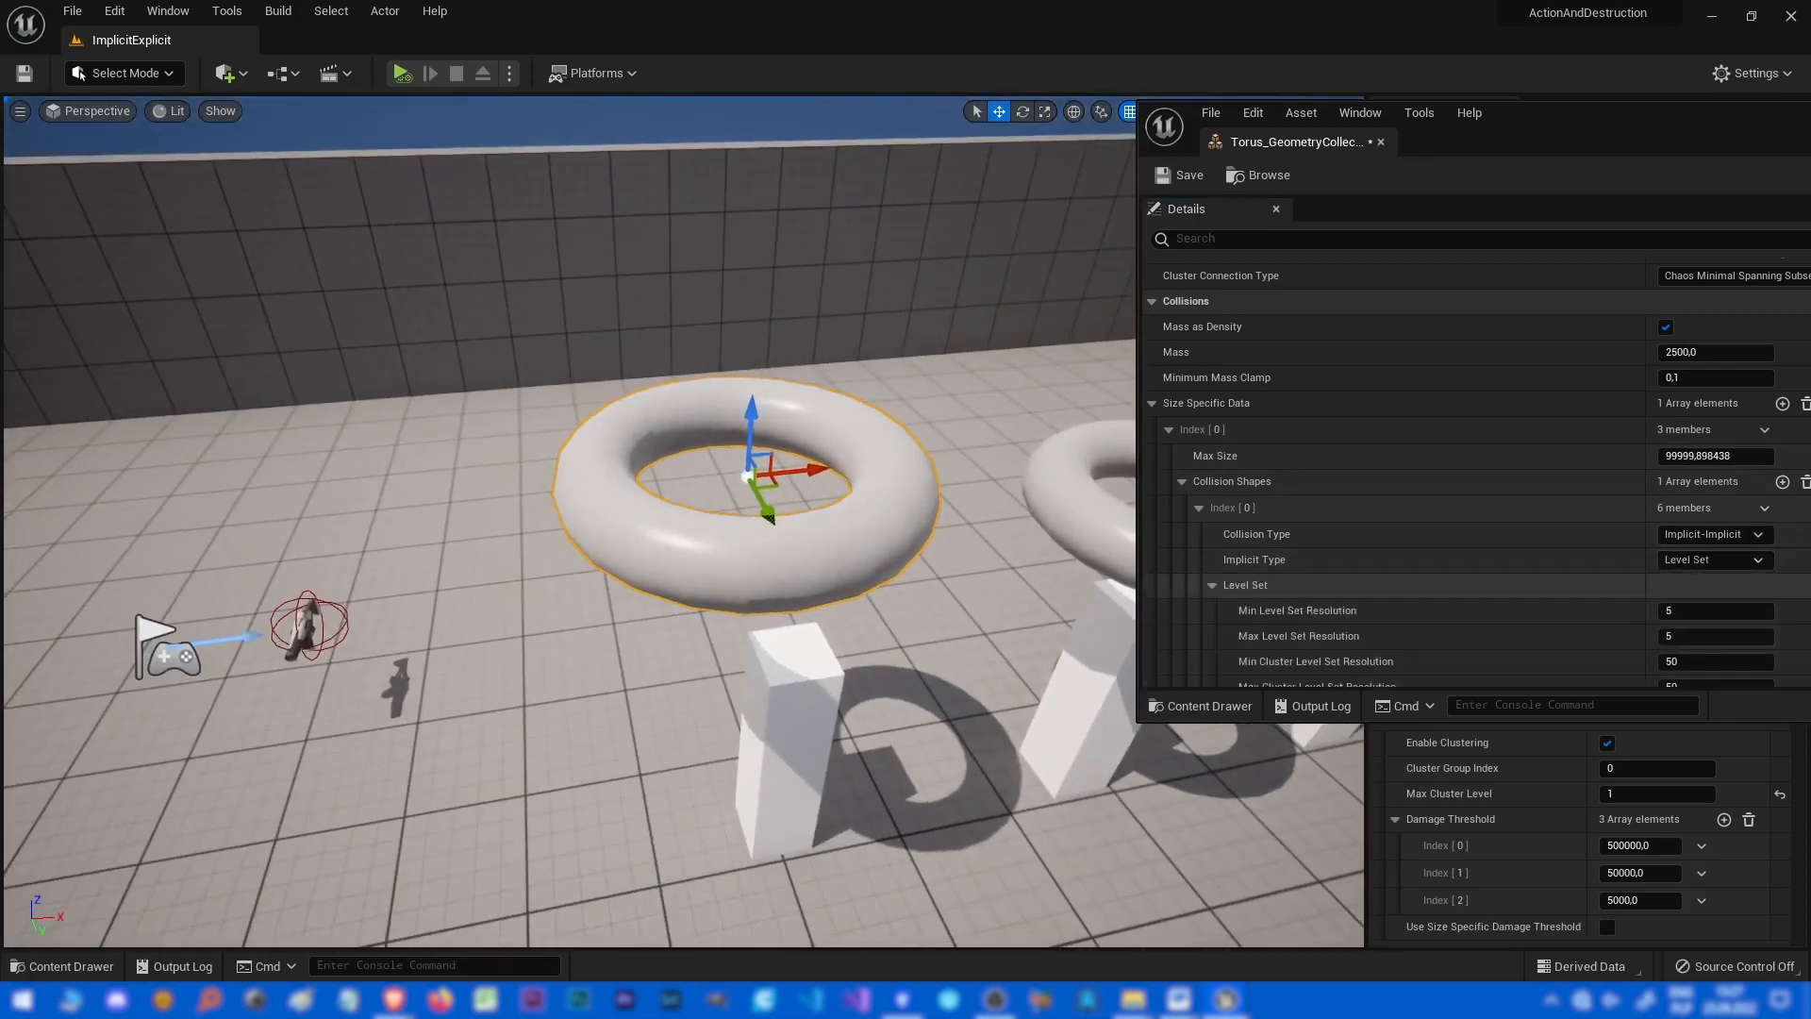
Set the Implicit Type to Convex and simulate the level.
{"action": "left_click", "coordinate": [1735, 559]}
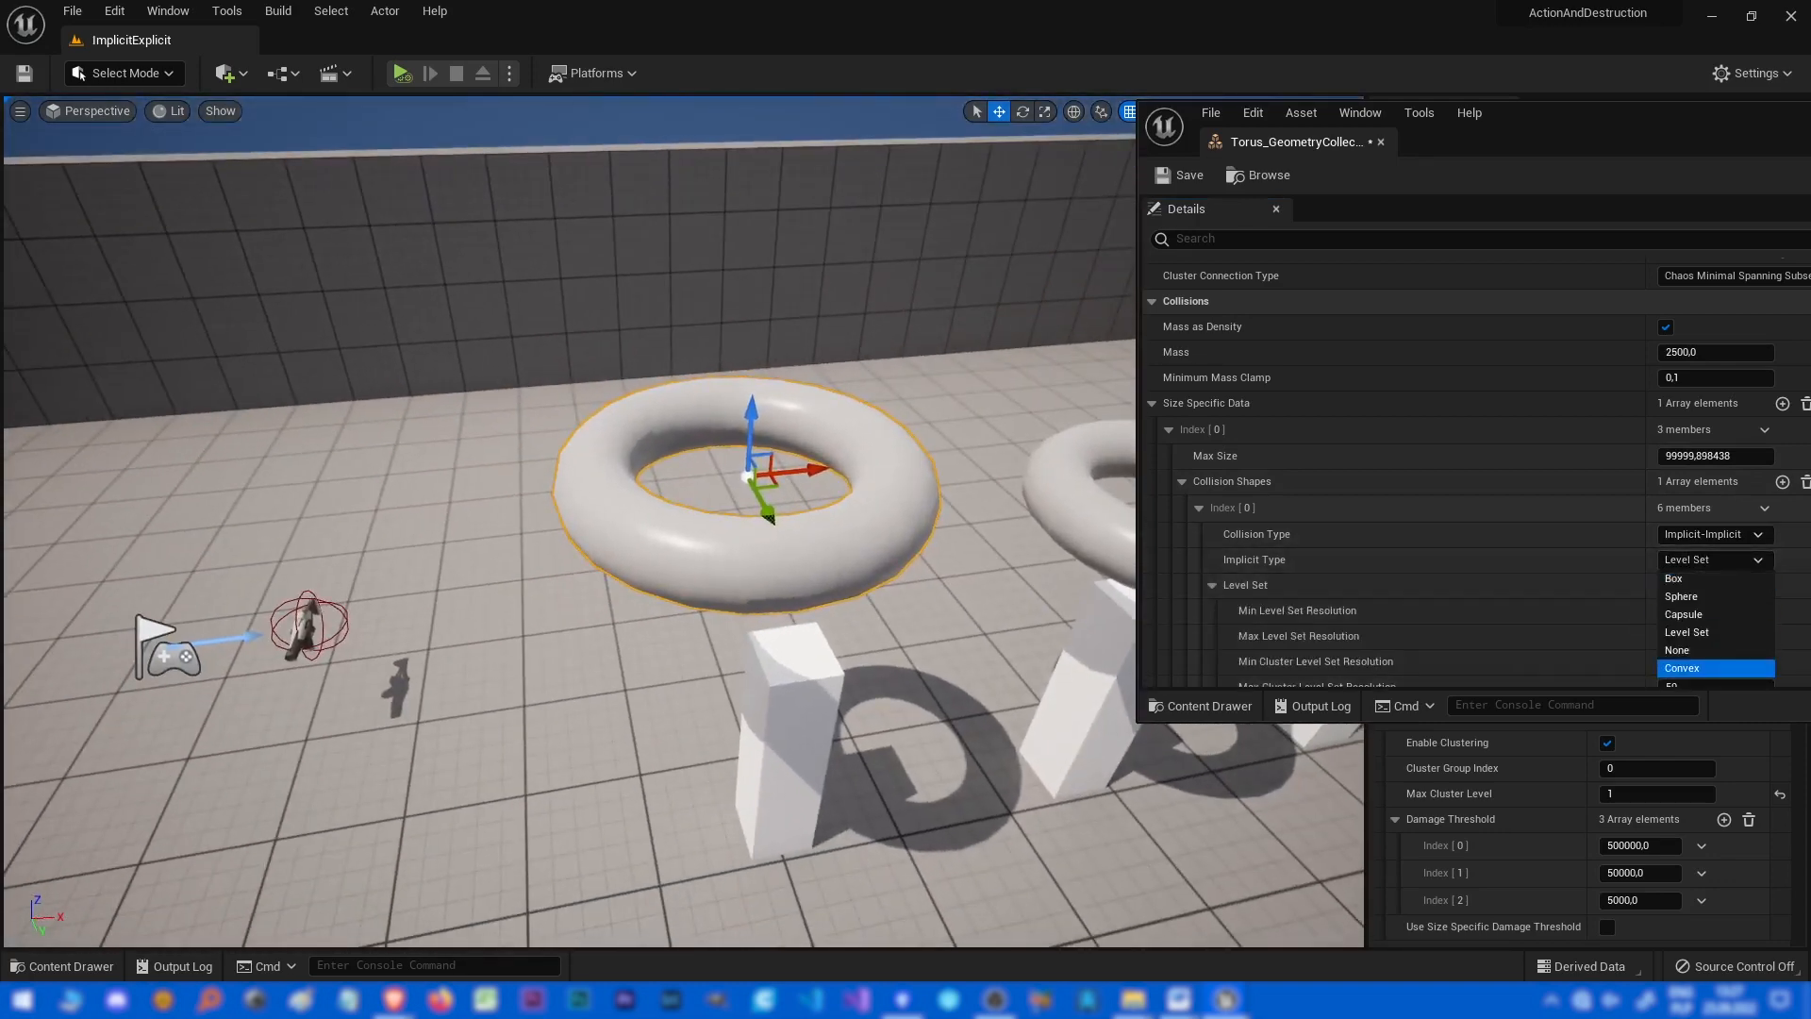
{"action": "left_click", "coordinate": [1715, 668]}
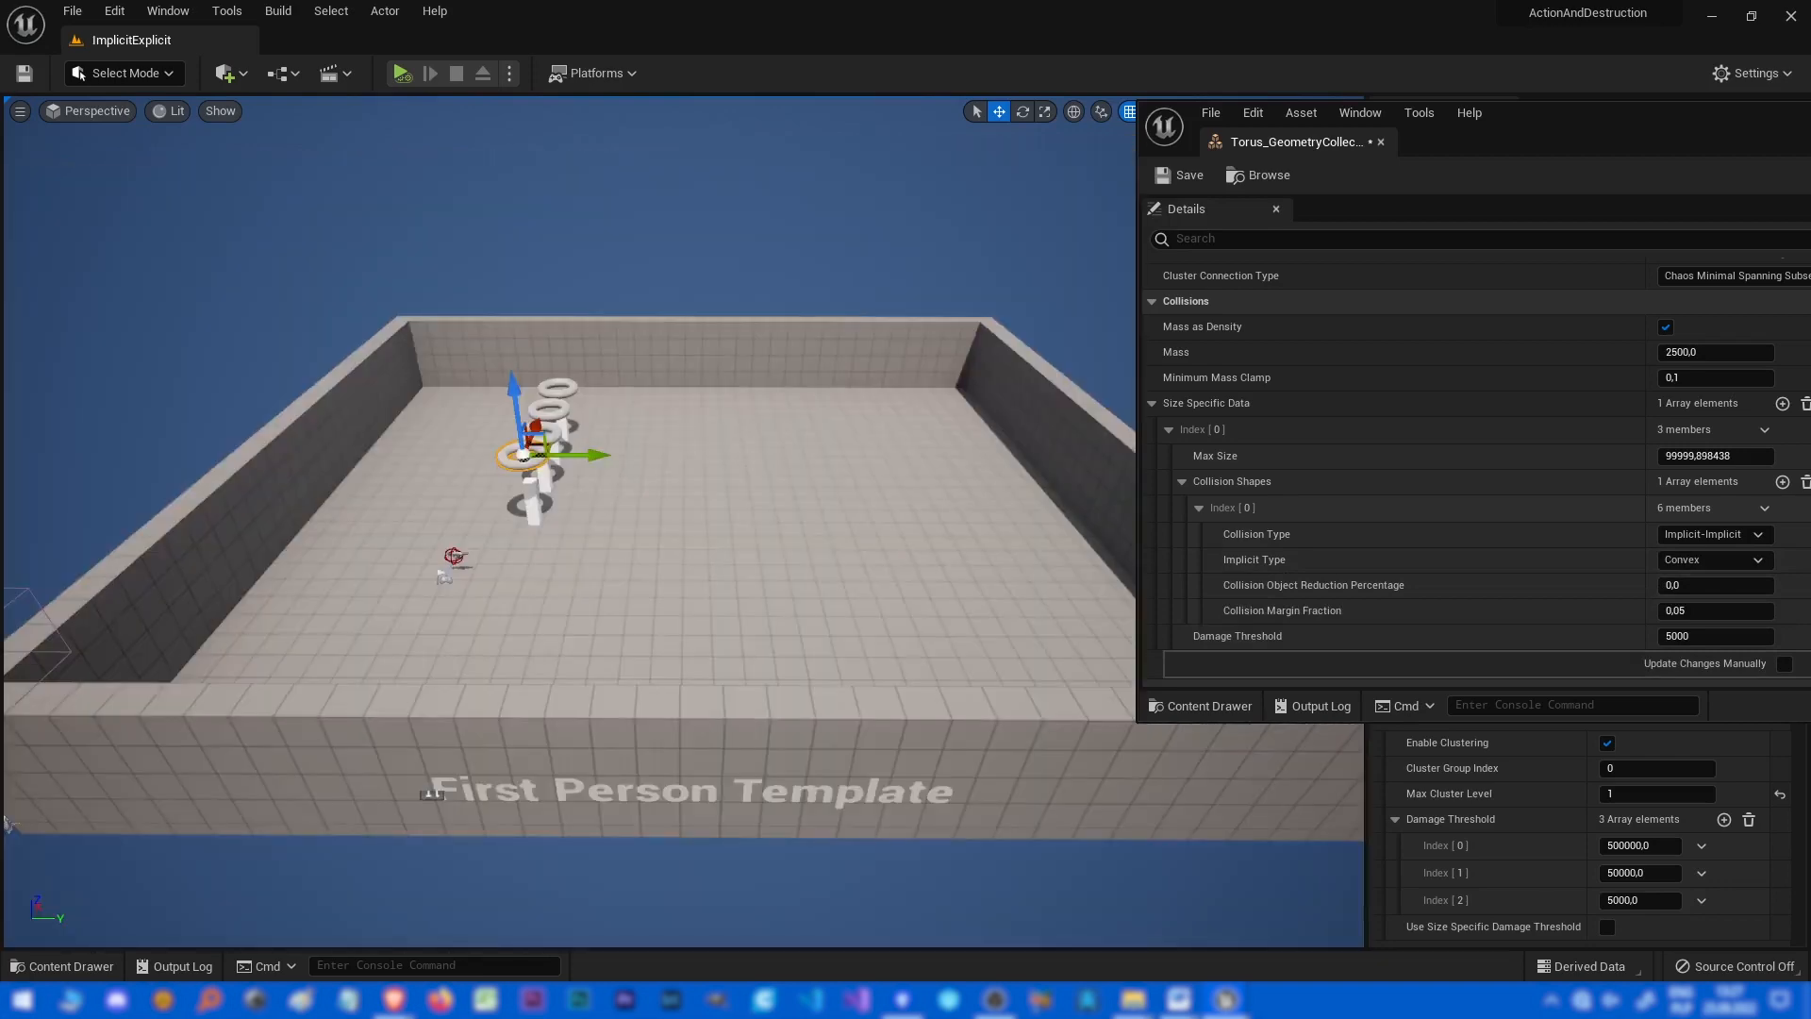
{"action": "right_click_drag", "start_coordinate": [660, 528], "coordinate": [369, 512]}
{"action": "key", "text": "alt+s"}
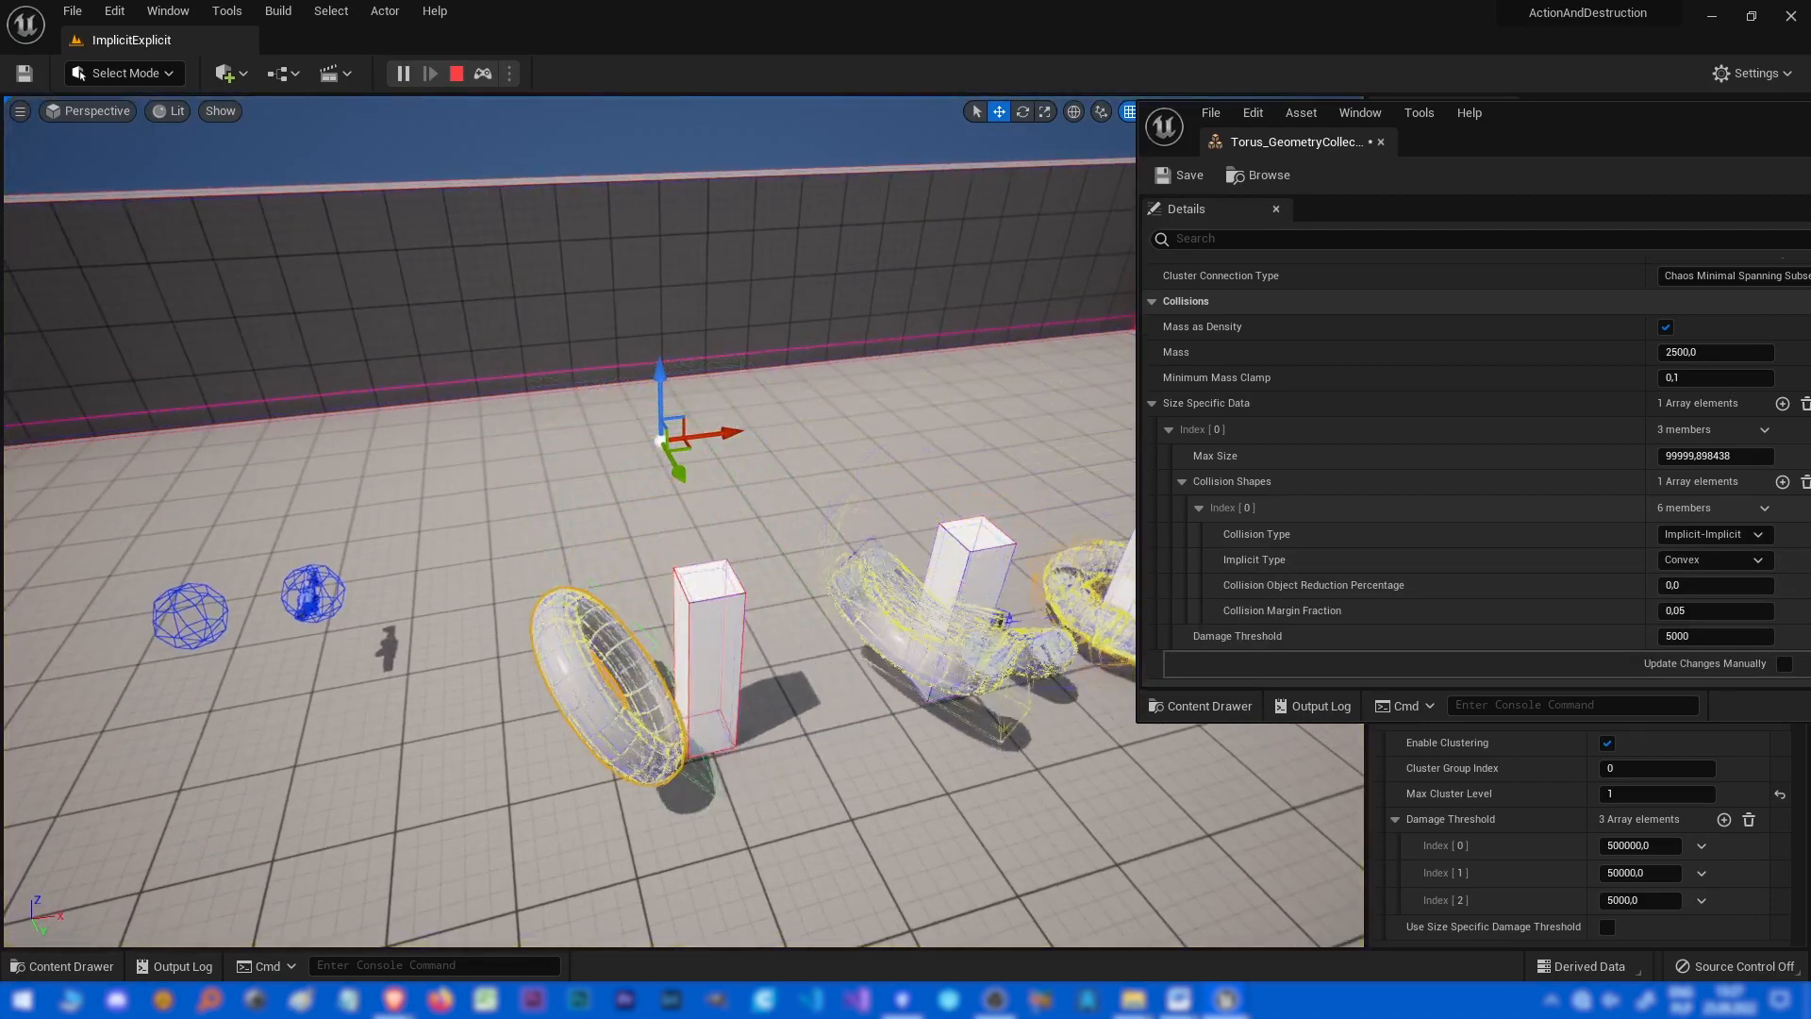
Stop and rerun the simulation of the Convex collision setup, then stop it again.
{"action": "mouse_move", "coordinate": [566, 514]}
{"action": "right_mouse_down"}
{"action": "mouse_move", "coordinate": [573, 561]}
{"action": "mouse_move", "coordinate": [698, 660]}
{"action": "mouse_move", "coordinate": [868, 722]}
{"action": "mouse_move", "coordinate": [792, 693]}
{"action": "mouse_move", "coordinate": [702, 599]}
{"action": "mouse_move", "coordinate": [420, 517]}
{"action": "right_mouse_up"}
{"action": "key", "text": "Escape"}
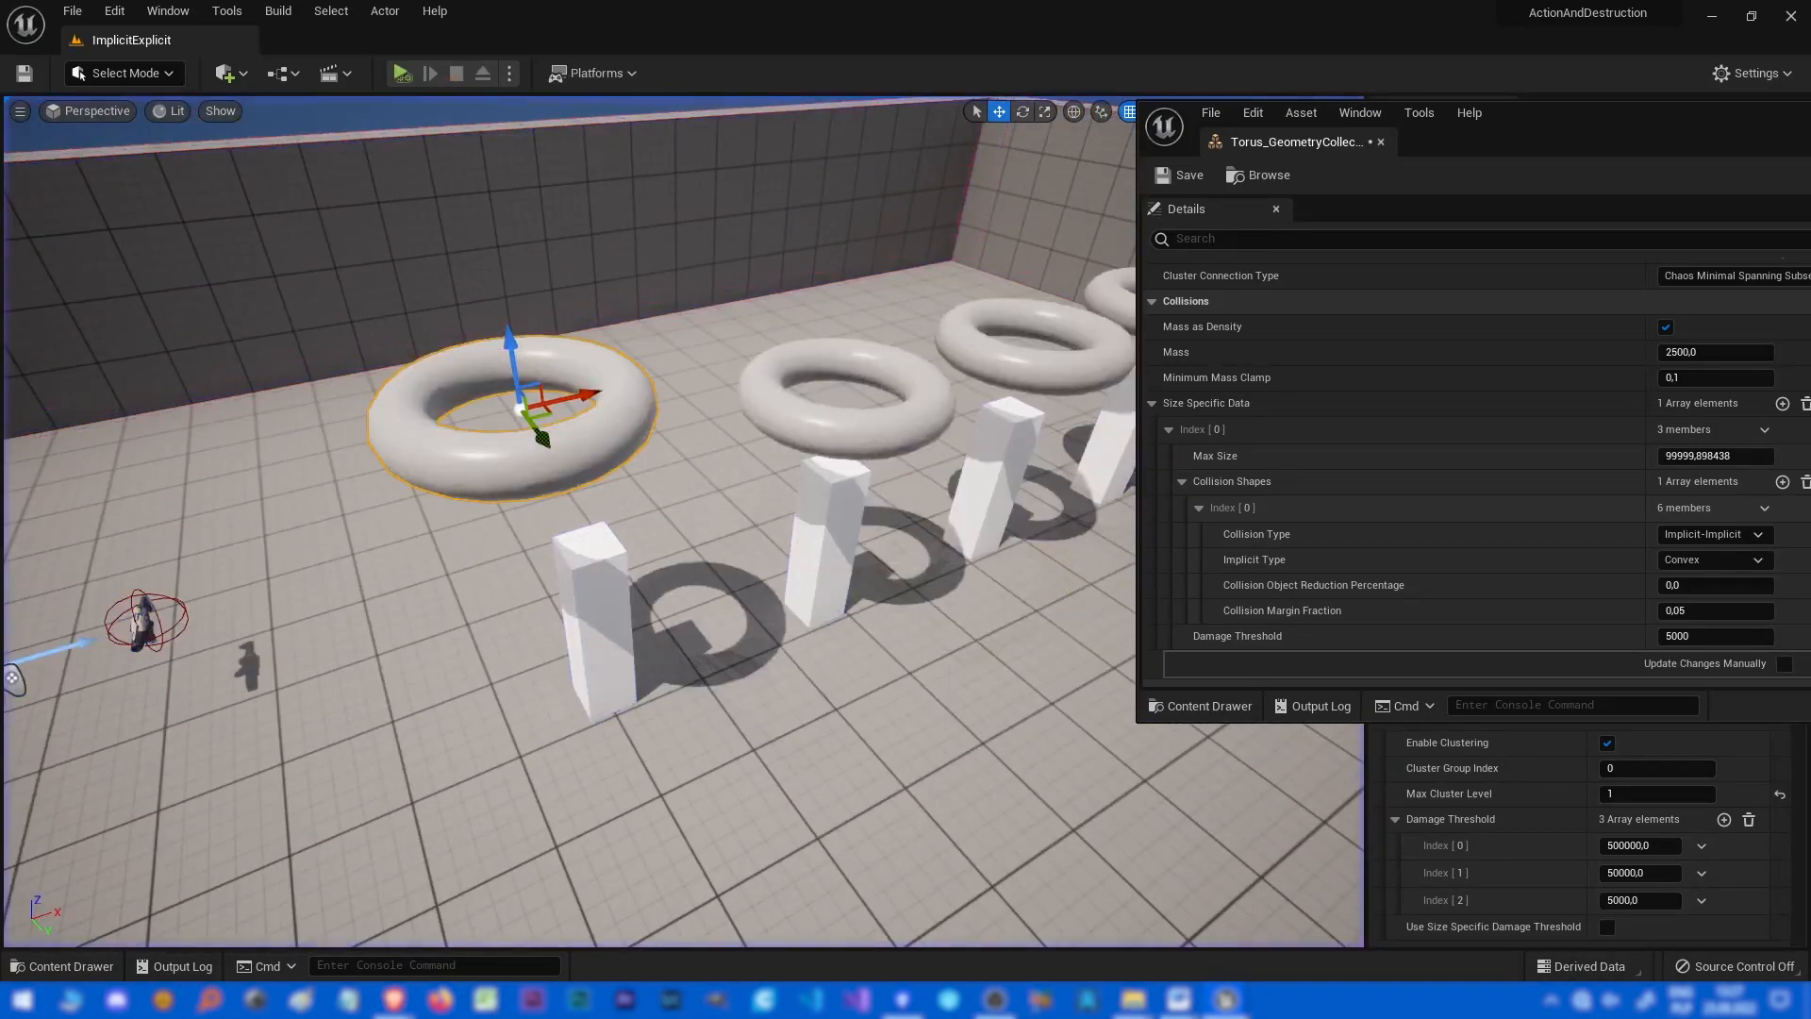
{"action": "mouse_move", "coordinate": [566, 514]}
{"action": "right_mouse_down"}
{"action": "mouse_move", "coordinate": [485, 453]}
{"action": "mouse_move", "coordinate": [495, 424]}
{"action": "right_mouse_up"}
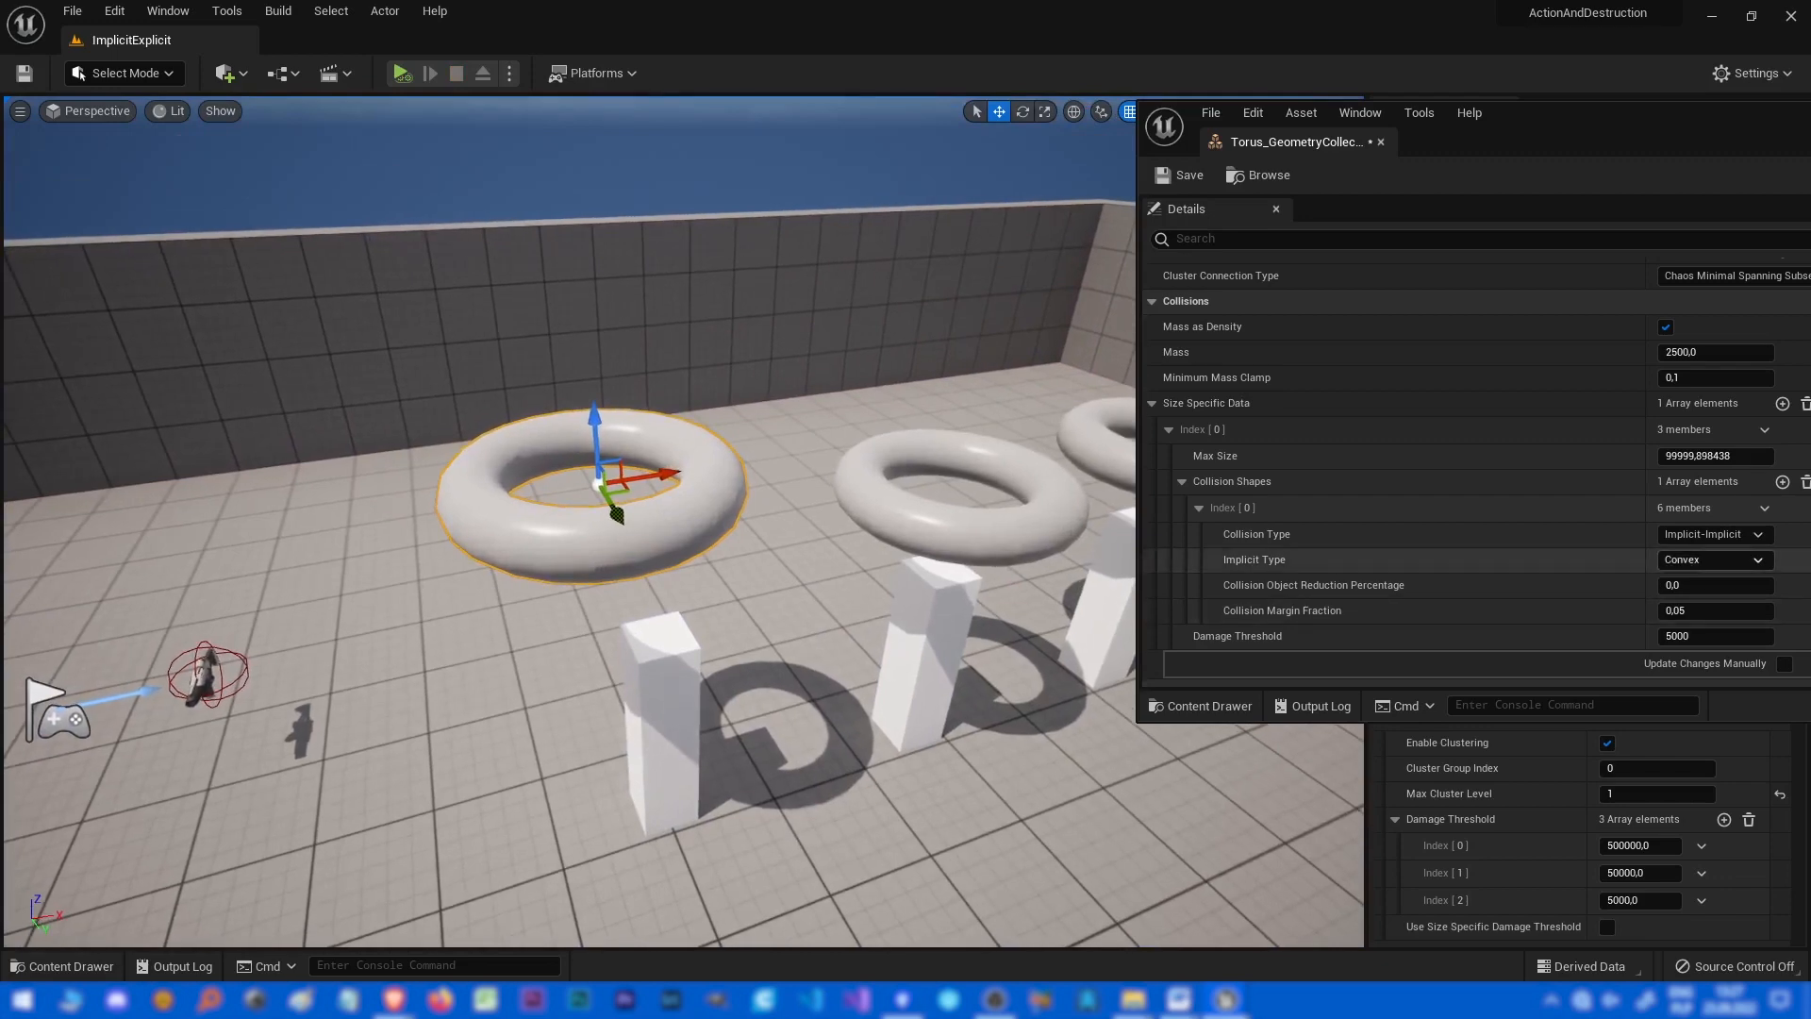
{"action": "left_click", "coordinate": [1697, 668]}
{"action": "mouse_move", "coordinate": [604, 514]}
{"action": "right_mouse_down"}
{"action": "mouse_move", "coordinate": [566, 516]}
{"action": "mouse_move", "coordinate": [602, 503]}
{"action": "right_mouse_up"}
{"action": "key", "text": "alt+s"}
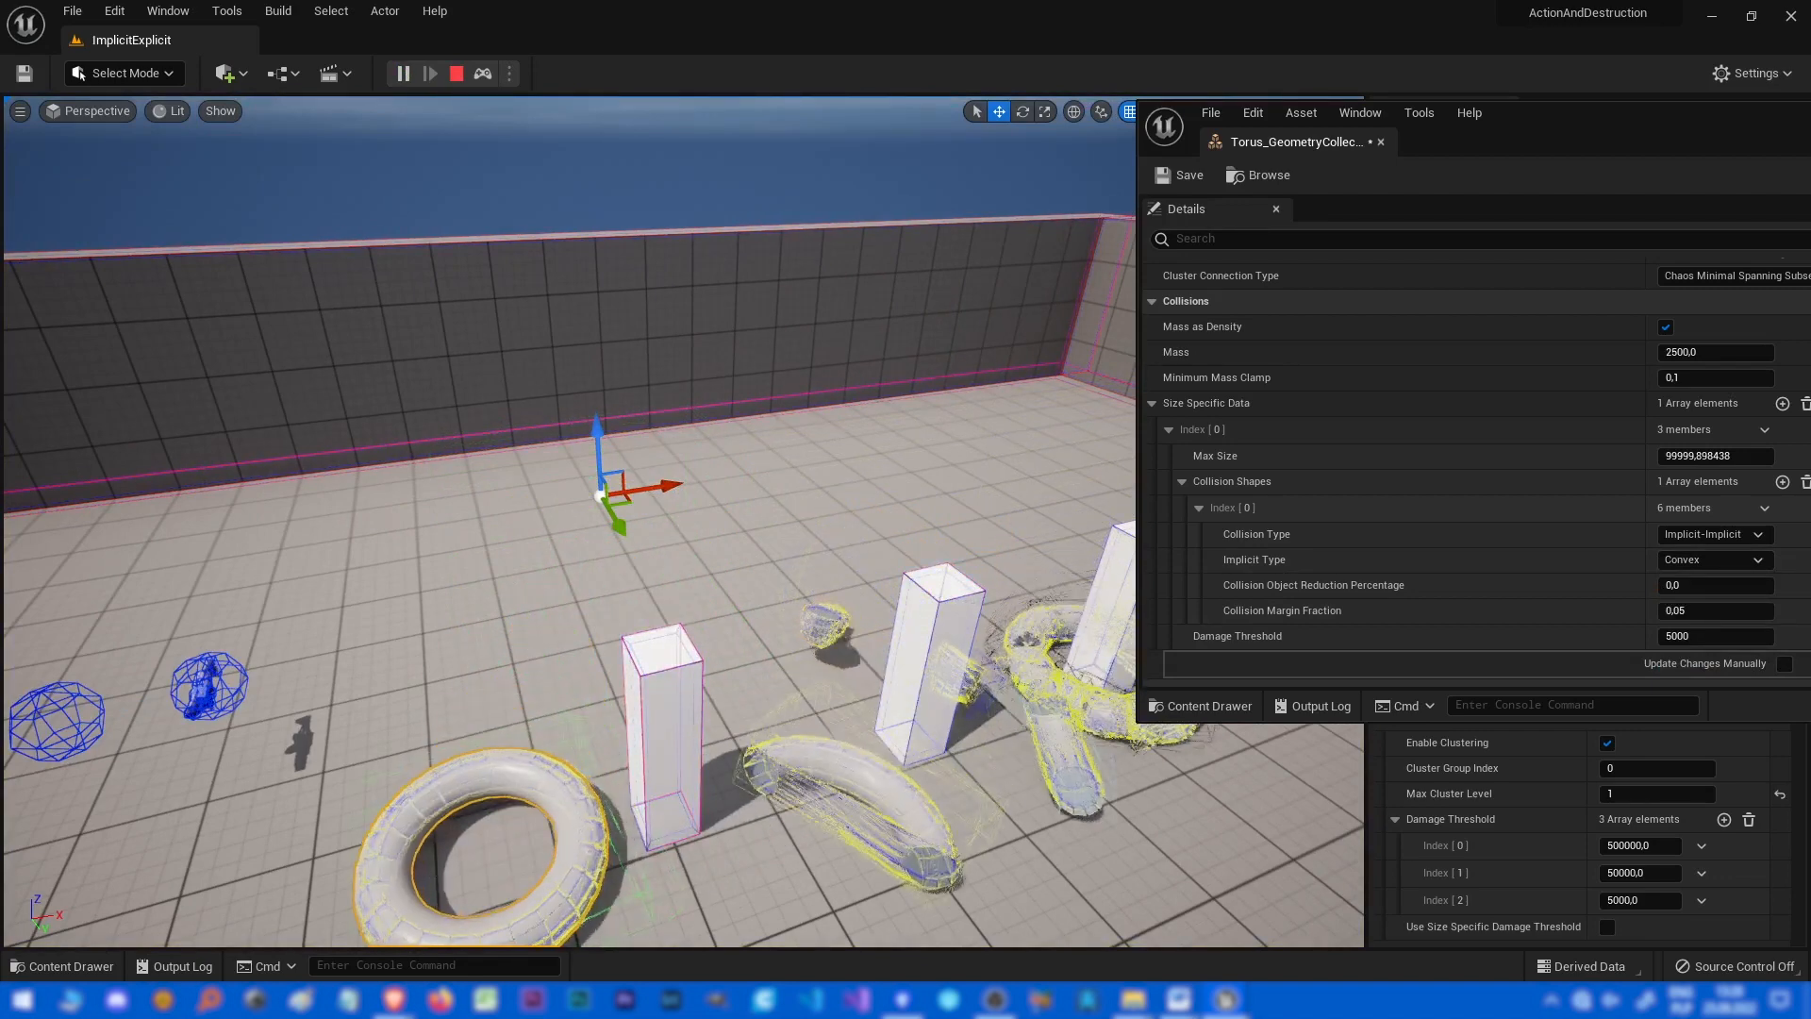
{"action": "key", "text": "Escape"}
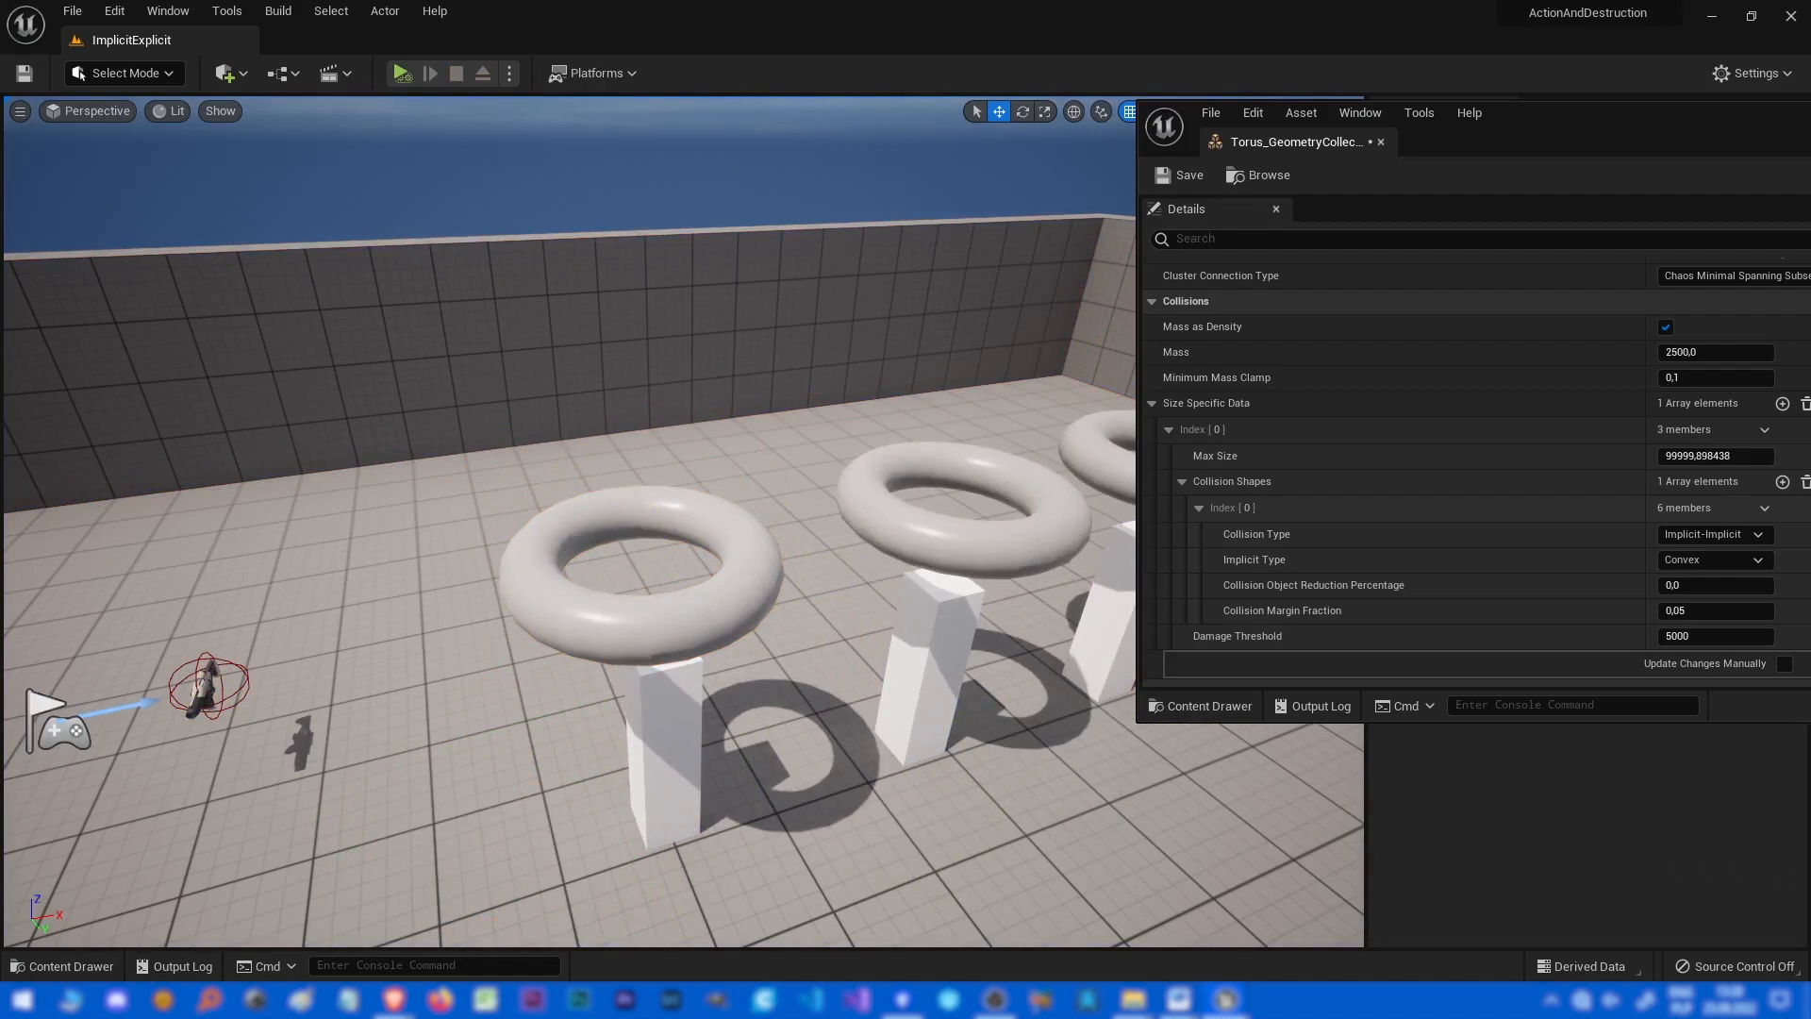
Simulate again and fly the camera close to a torus to inspect its convex collision shapes.
{"action": "key", "text": "alt+s"}
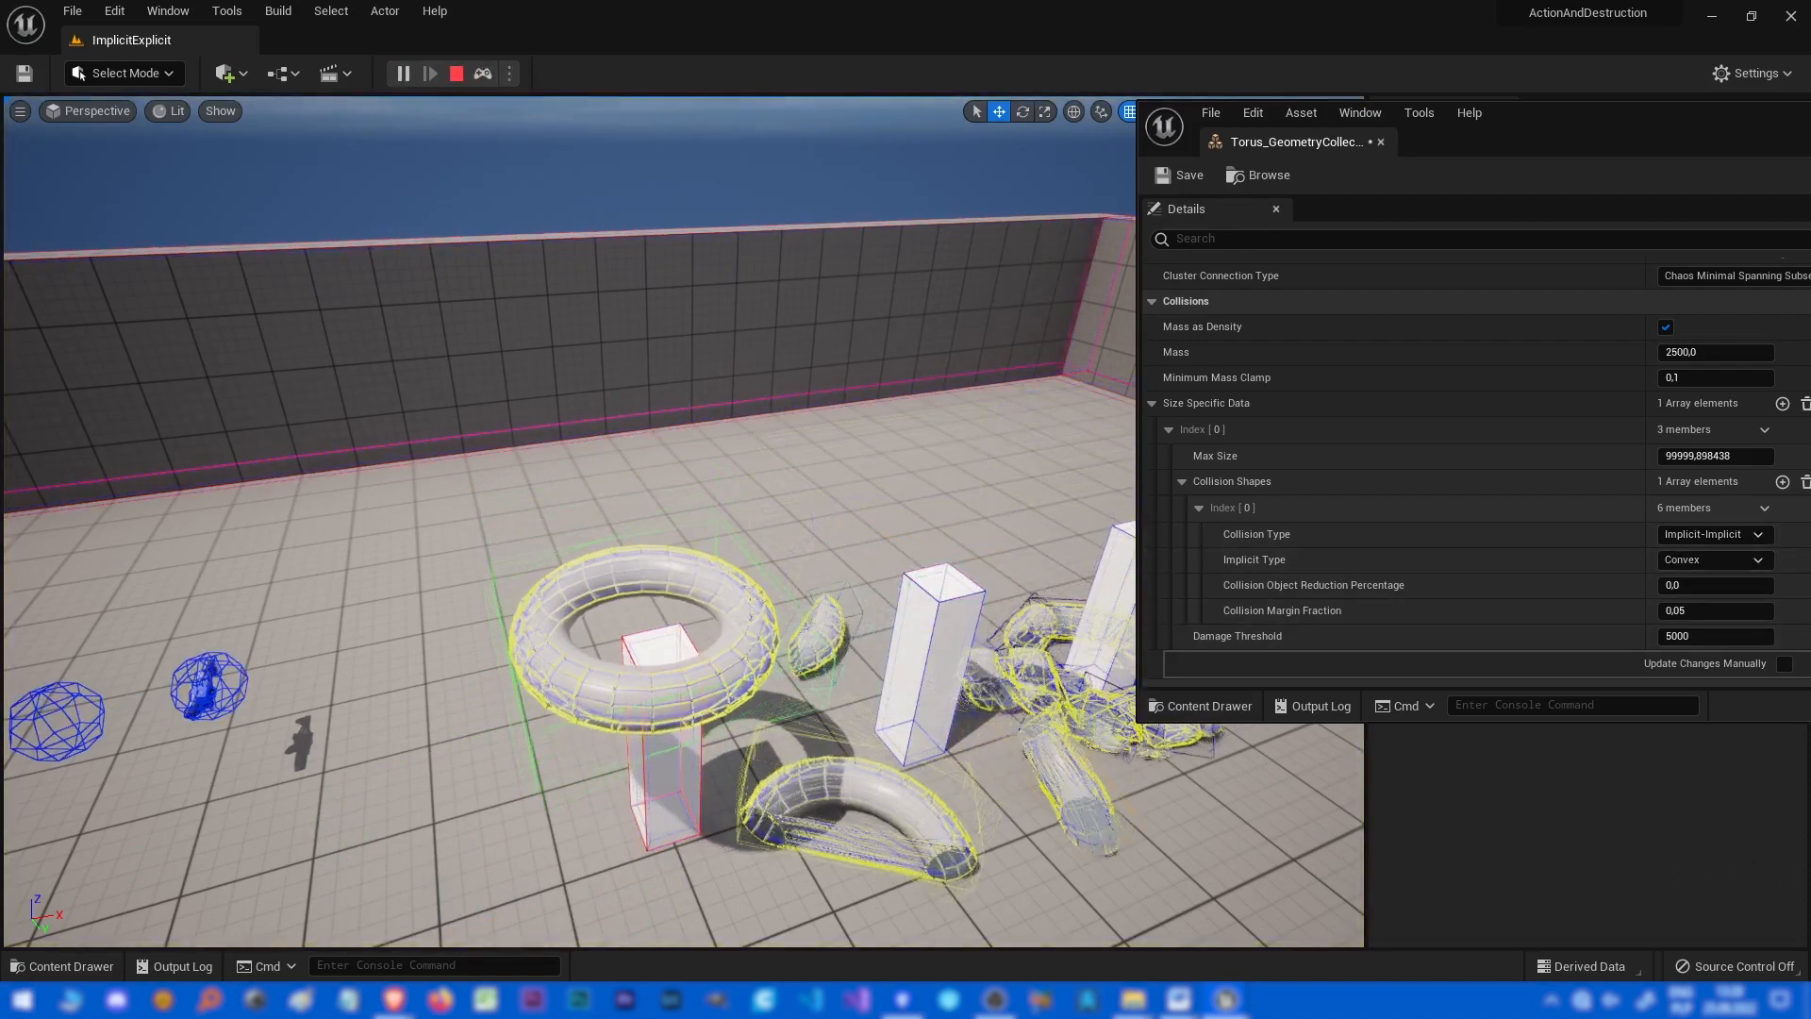
{"action": "key", "text": "w"}
{"action": "right_click_drag", "start_coordinate": [660, 565], "coordinate": [726, 504]}
{"action": "key", "text": "e"}
{"action": "key", "text": "w"}
{"action": "key", "text": "s"}
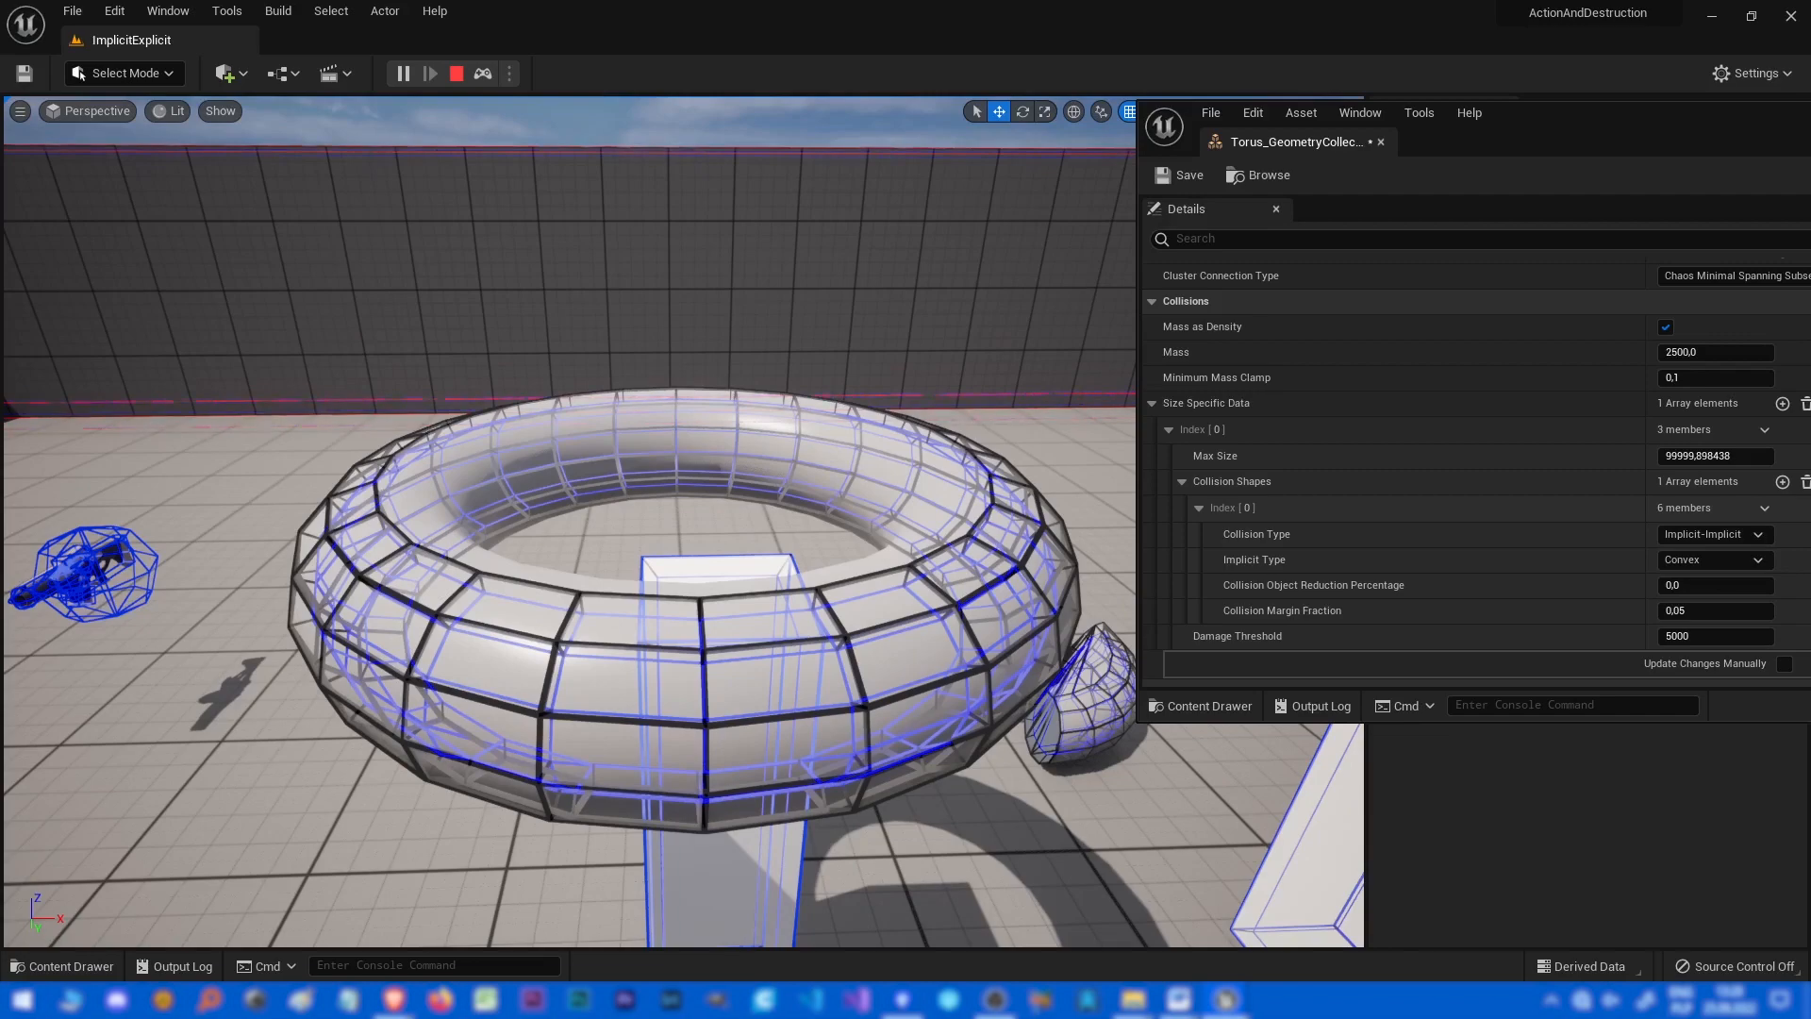
{"action": "right_click_drag", "start_coordinate": [726, 504], "coordinate": [815, 517]}
{"action": "key", "text": "Escape"}
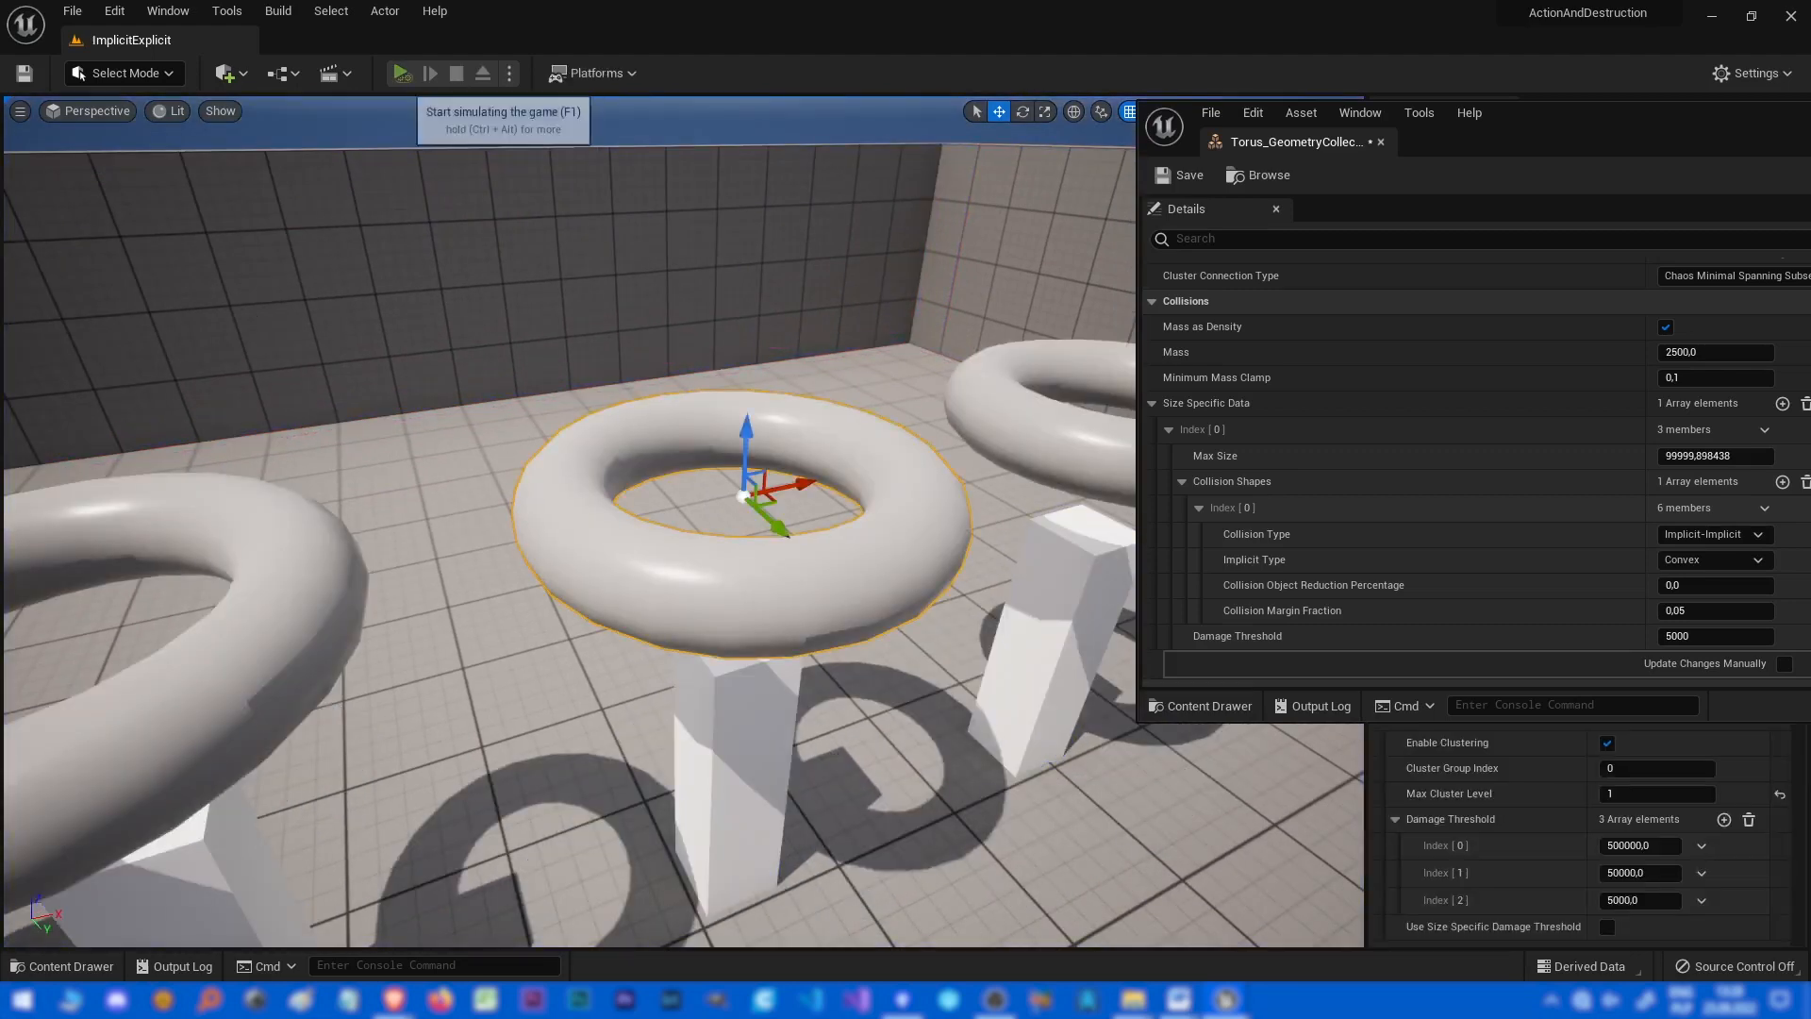
Simulate the level, pause it to inspect the broken fragments, and stop the simulation.
{"action": "left_click", "coordinate": [401, 73]}
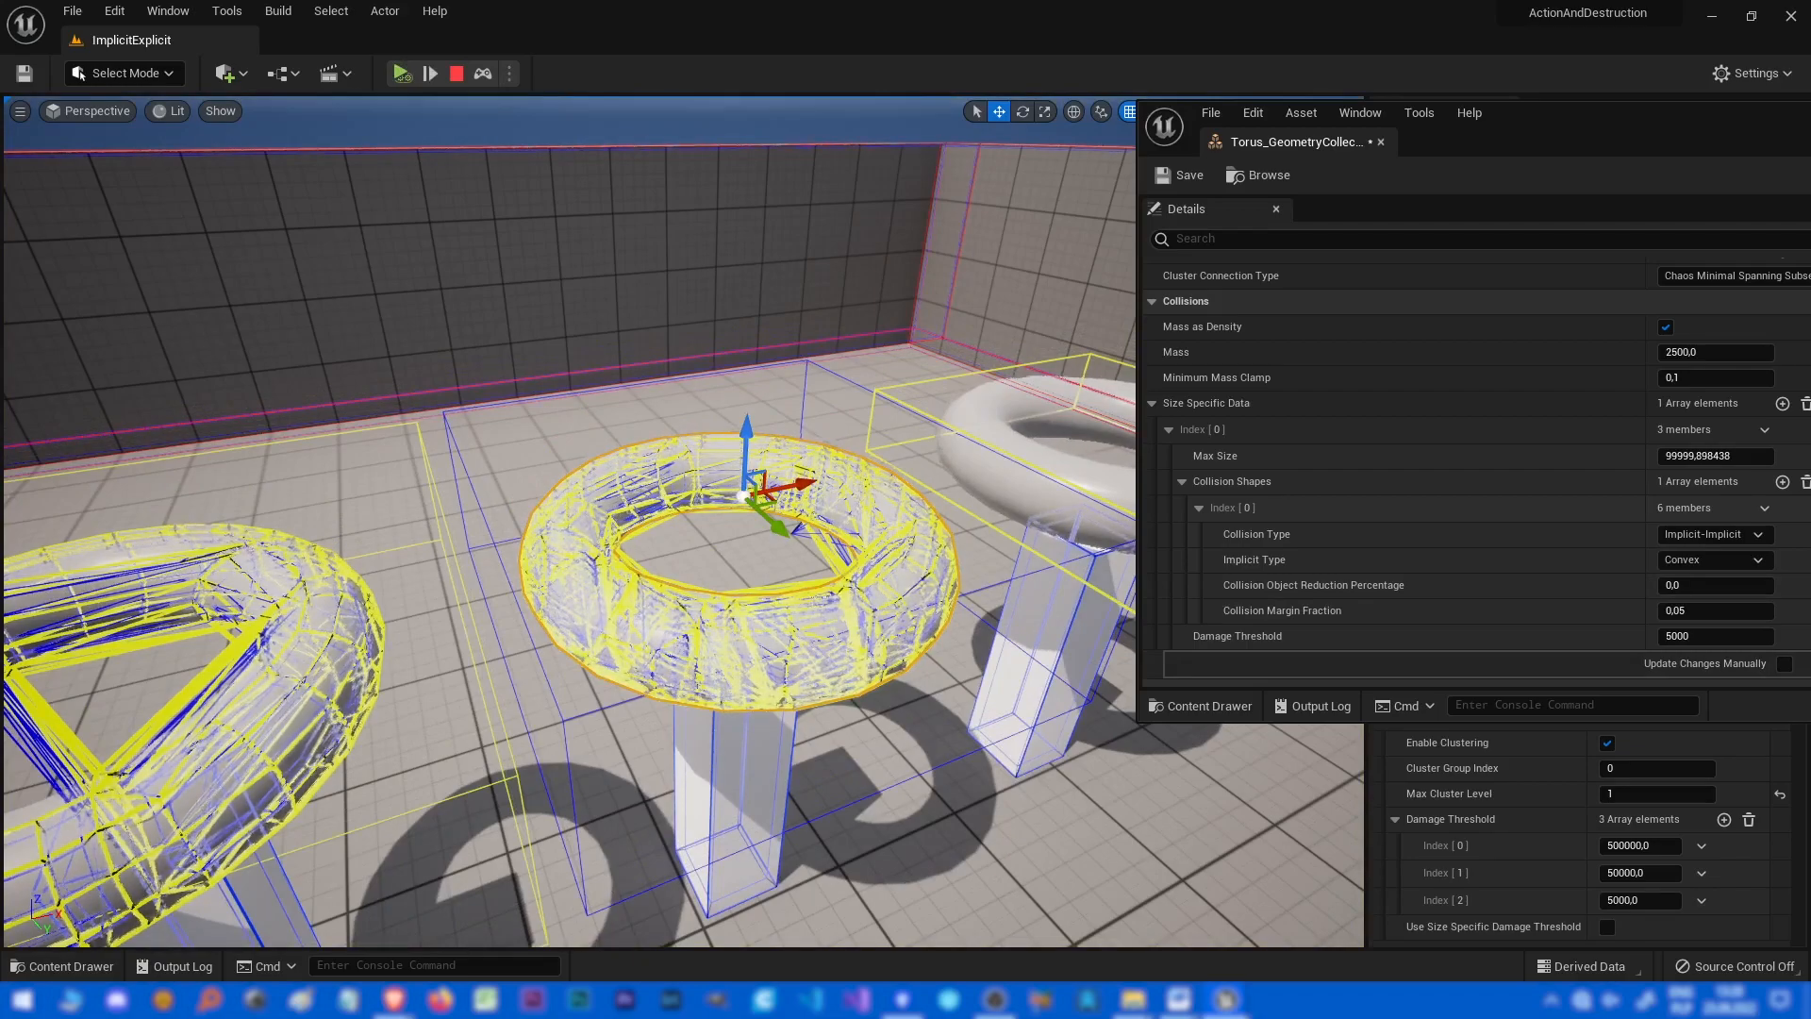
{"action": "key", "text": "w"}
{"action": "right_click_drag", "start_coordinate": [683, 523], "coordinate": [717, 638]}
{"action": "left_click", "coordinate": [401, 74]}
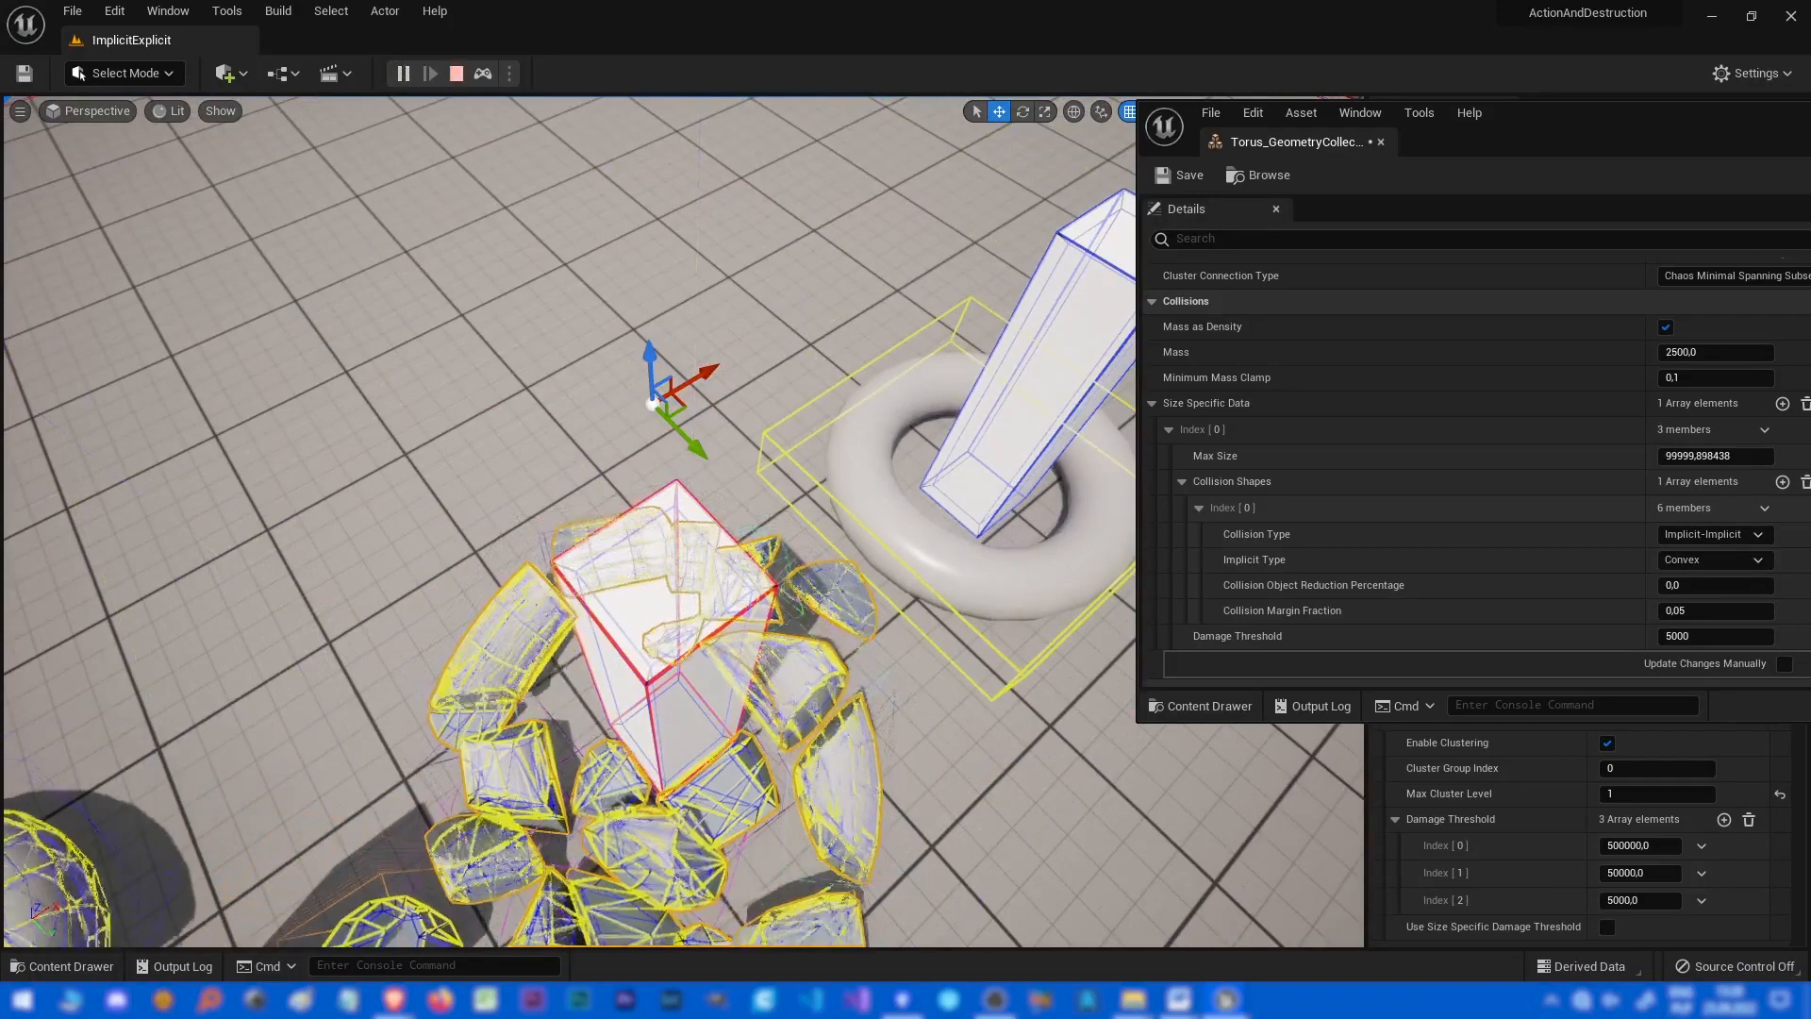
{"action": "right_click_drag", "start_coordinate": [679, 518], "coordinate": [515, 452]}
{"action": "key", "text": "a"}
{"action": "left_click", "coordinate": [456, 73]}
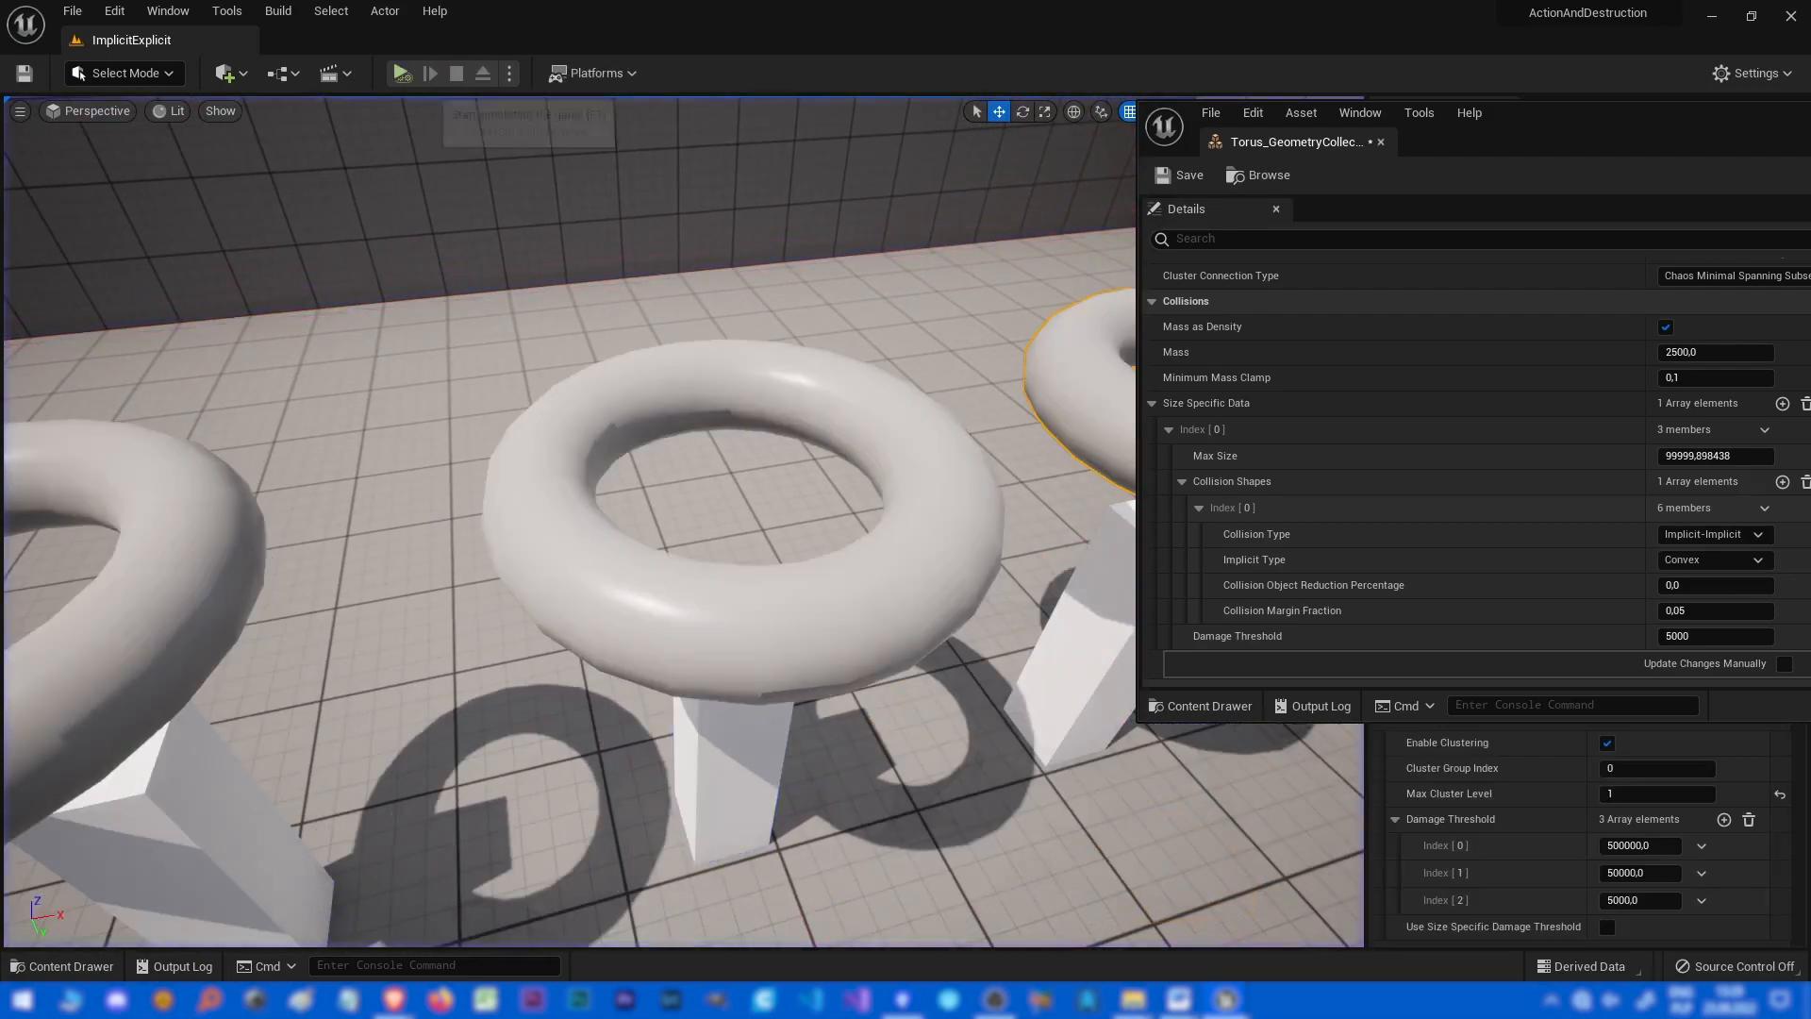
Run the simulation once more and stop it.
{"action": "left_click", "coordinate": [402, 73]}
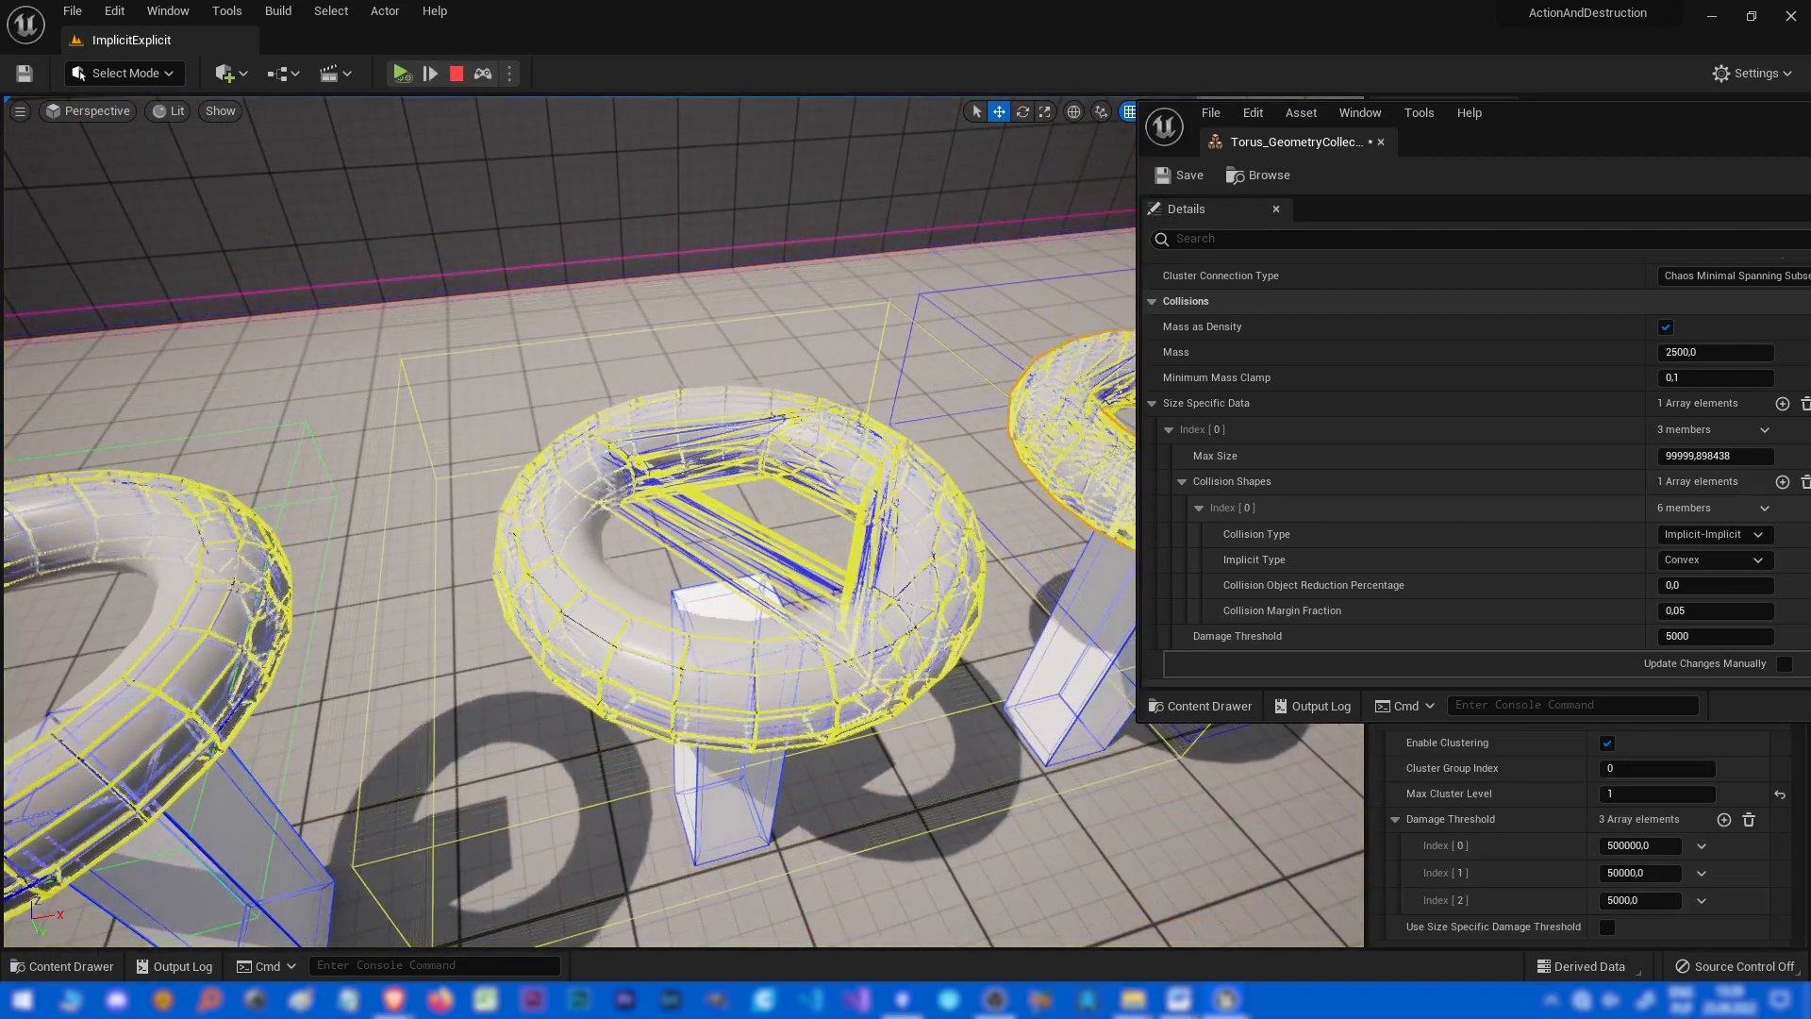
{"action": "right_click_drag", "start_coordinate": [566, 472], "coordinate": [591, 456]}
{"action": "key", "text": "alt+Tab"}
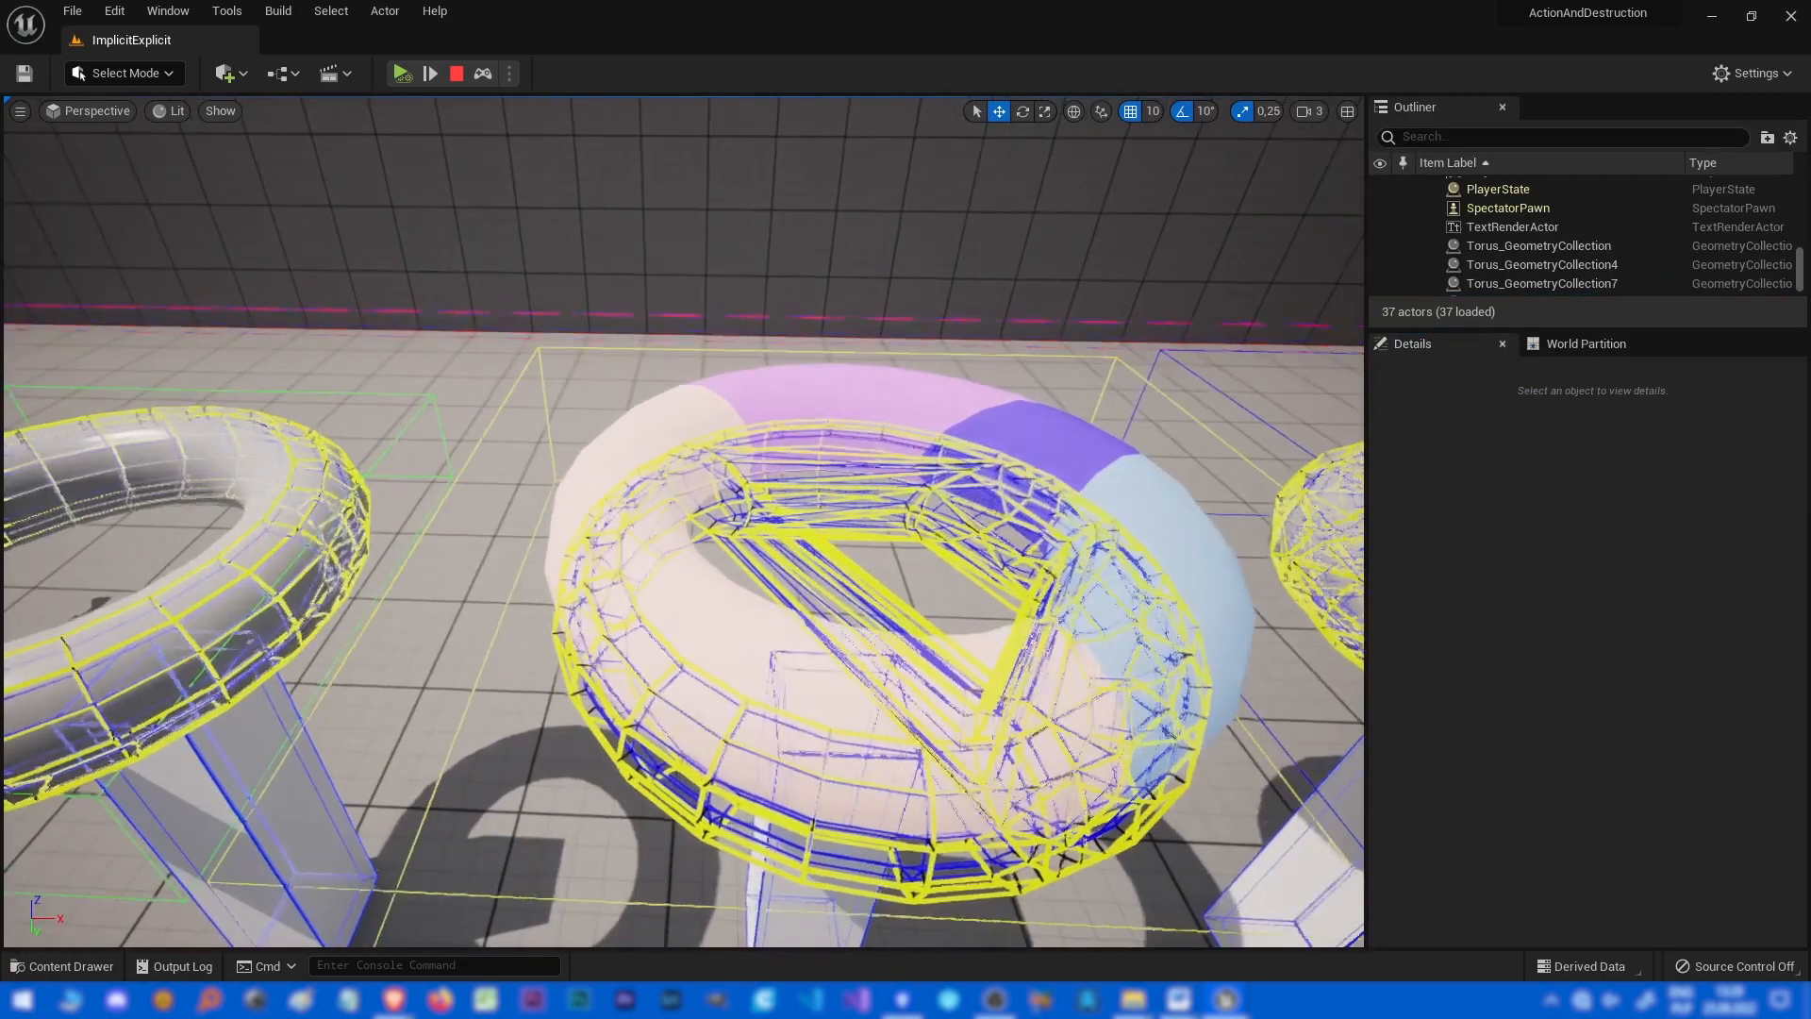
{"action": "left_click", "coordinate": [456, 73]}
{"action": "right_click_drag", "start_coordinate": [679, 528], "coordinate": [735, 525]}
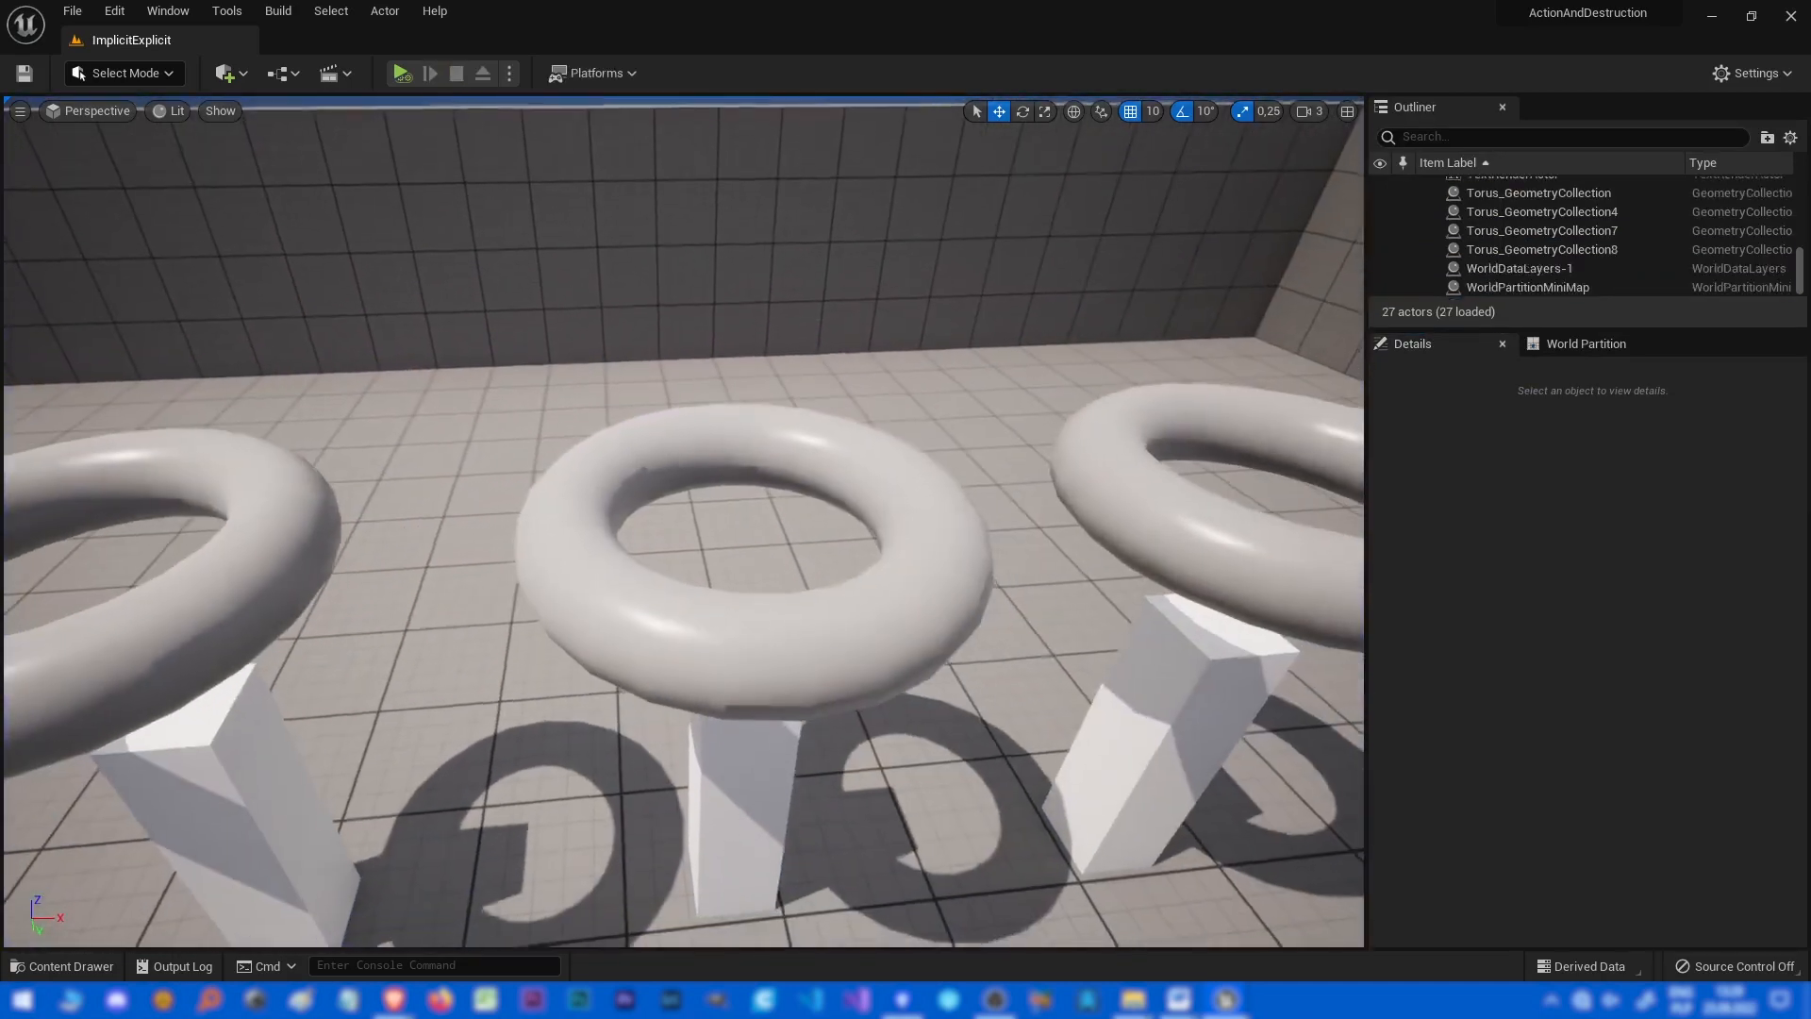
Enable Show Bone Colors on two of the torus geometry collection actors.
{"action": "left_click", "coordinate": [736, 627]}
{"action": "left_click", "coordinate": [1607, 693]}
{"action": "right_click_drag", "start_coordinate": [943, 528], "coordinate": [929, 566]}
{"action": "left_click", "coordinate": [1018, 396]}
{"action": "left_click", "coordinate": [1216, 641]}
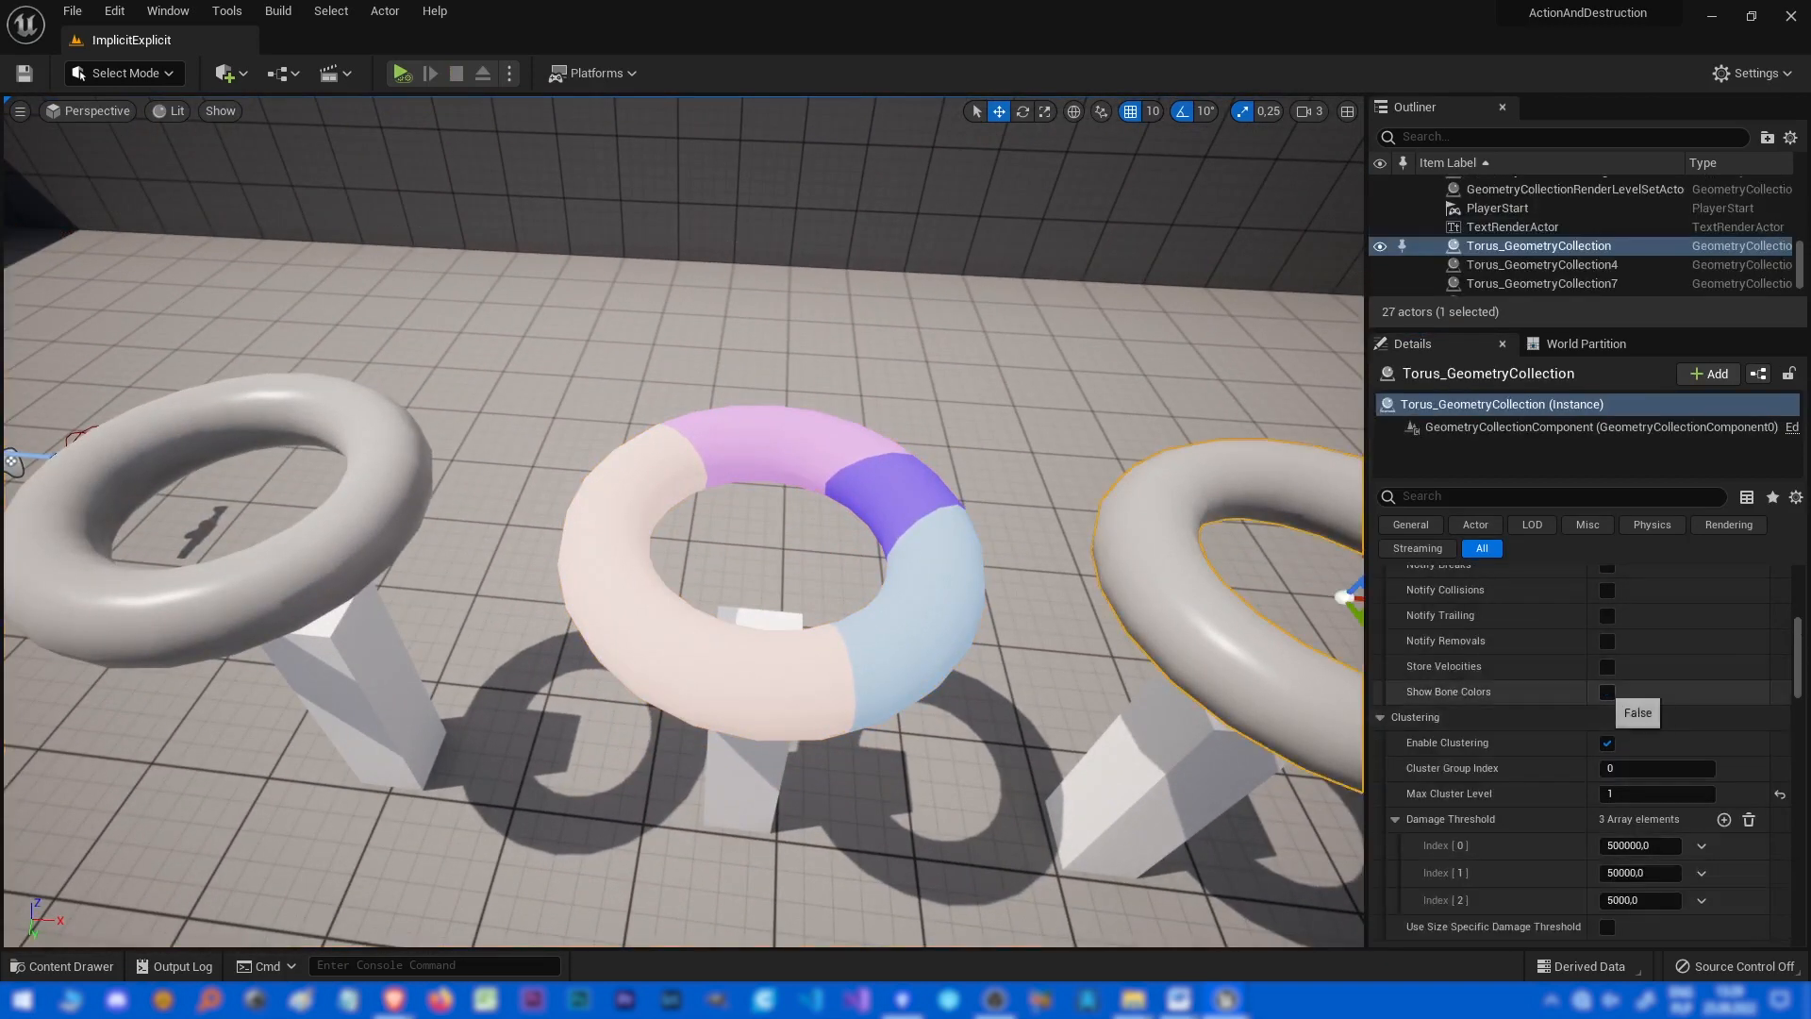
{"action": "left_click", "coordinate": [1607, 693]}
Simulate the level and fly around the tori to inspect the bone-coloured fragments and collision shapes.
{"action": "right_click_drag", "start_coordinate": [1038, 556], "coordinate": [904, 549]}
{"action": "key", "text": "d"}
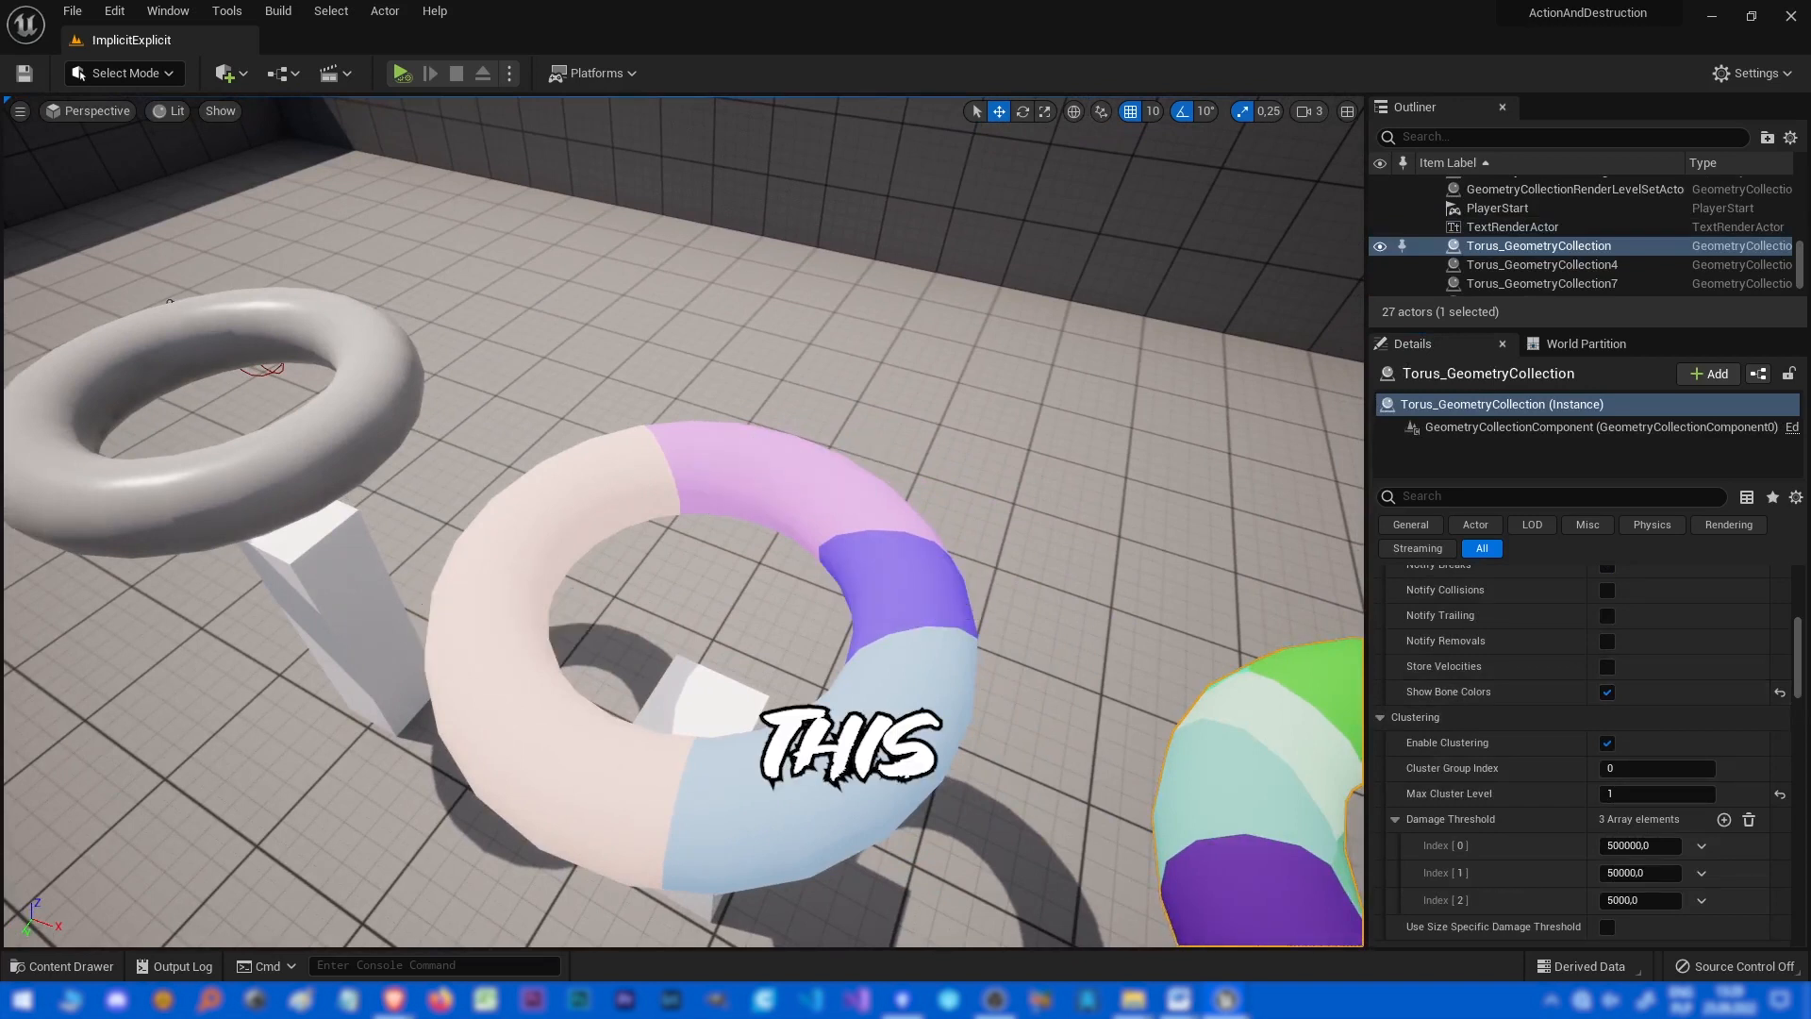
{"action": "key", "text": "e"}
{"action": "right_click_drag", "start_coordinate": [903, 549], "coordinate": [909, 604]}
{"action": "key", "text": "w"}
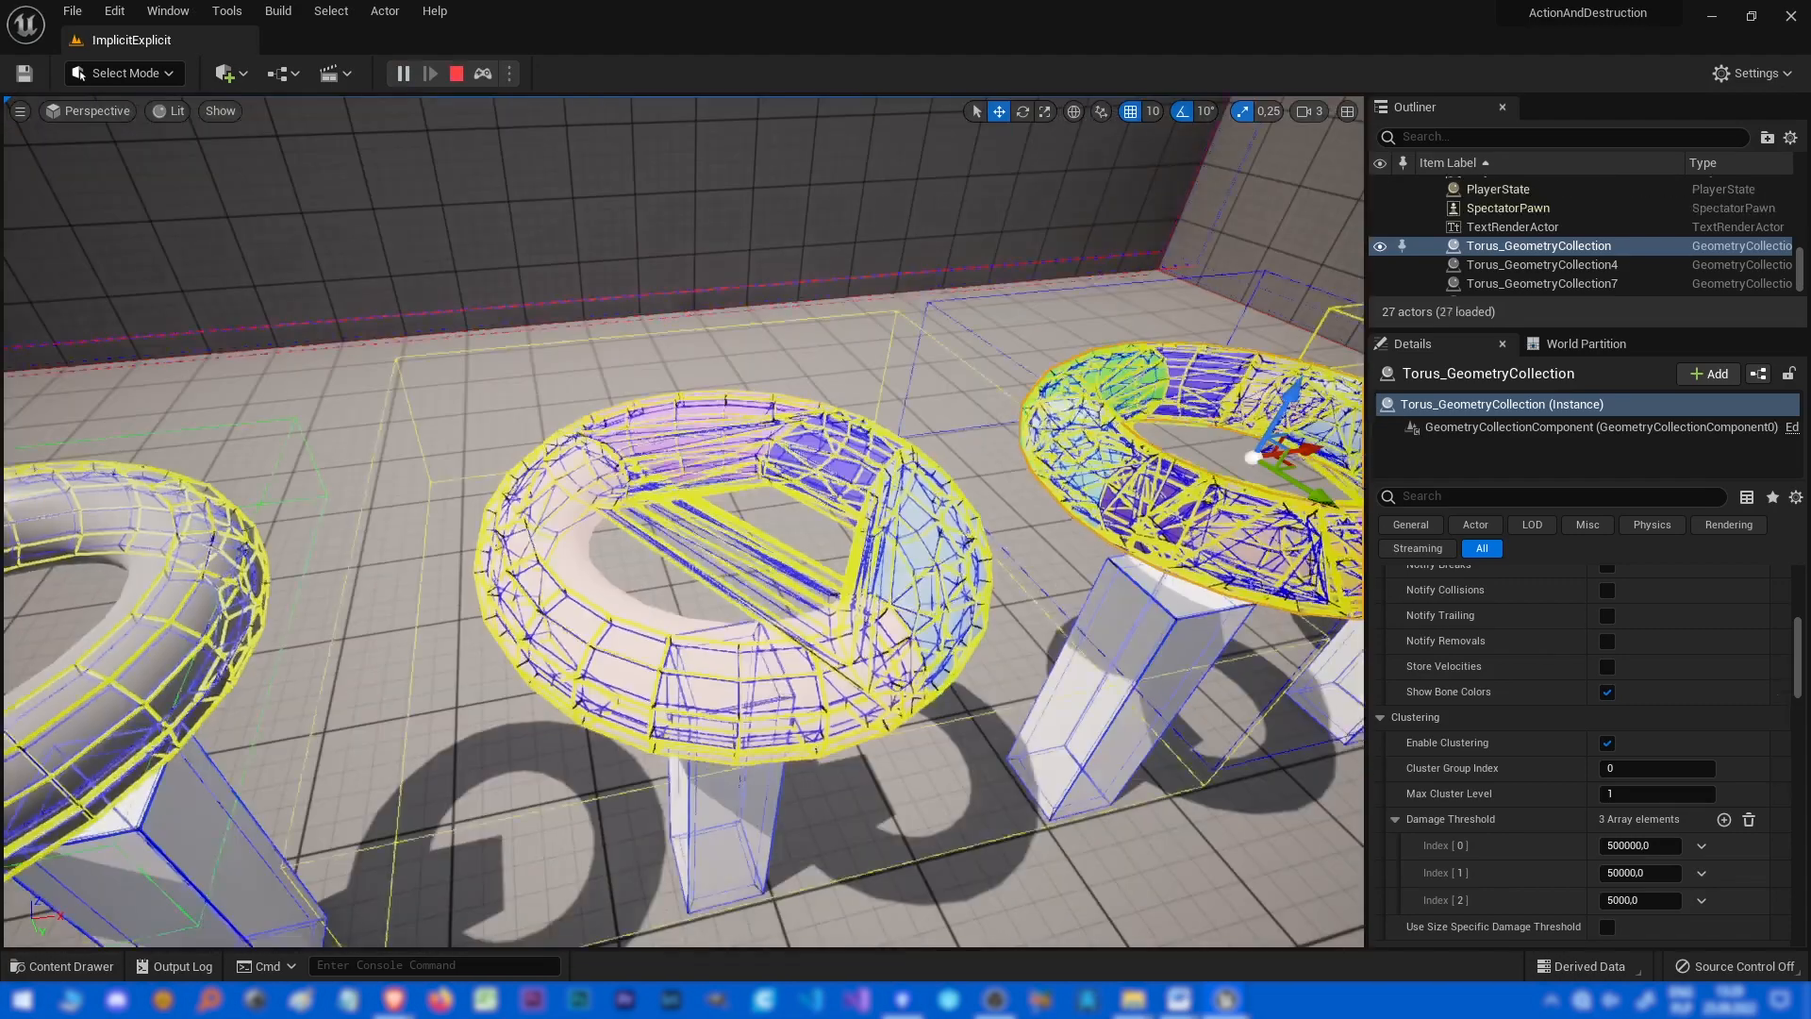
{"action": "right_click_drag", "start_coordinate": [683, 520], "coordinate": [886, 573]}
{"action": "key", "text": "w"}
{"action": "key", "text": "e"}
{"action": "key", "text": "w"}
{"action": "key", "text": "s"}
{"action": "key", "text": "w"}
{"action": "key", "text": "s"}
{"action": "key", "text": "a"}
{"action": "key", "text": "w"}
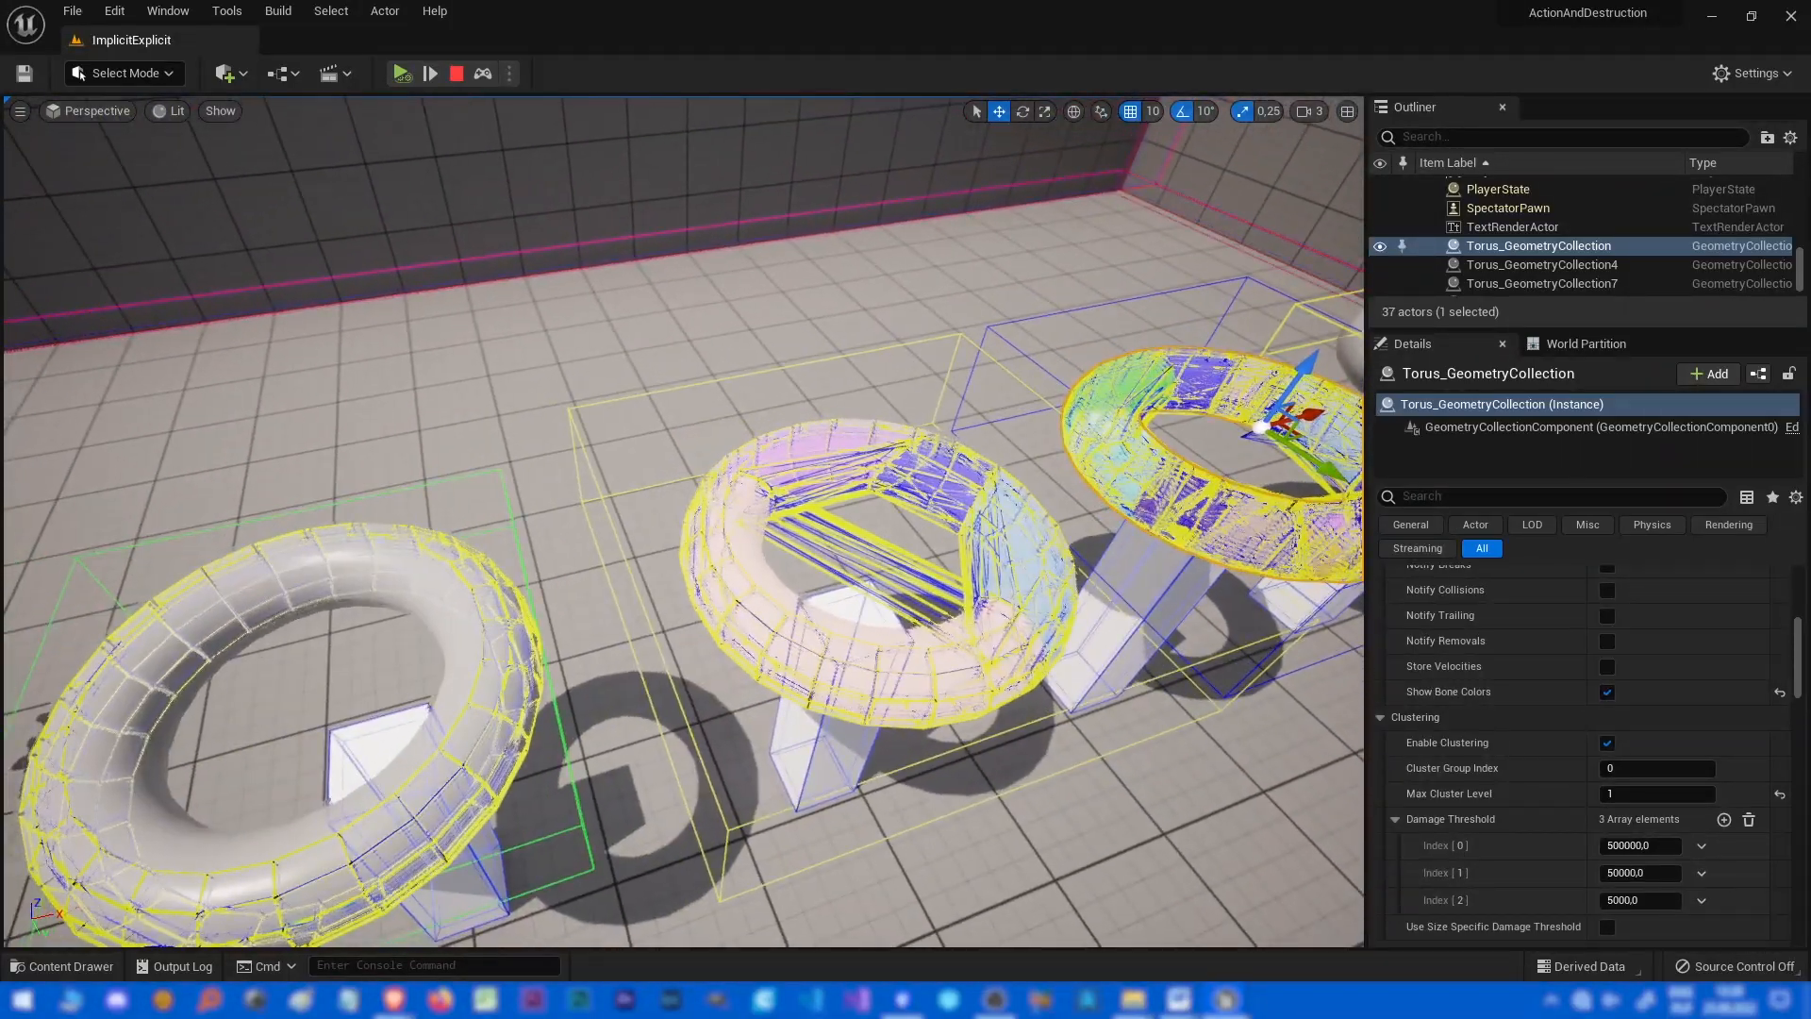
Review the torus asset's collision shape settings, then run the simulation once more and stop it.
{"action": "left_click_drag", "start_coordinate": [1810, 168], "coordinate": [1161, 198]}
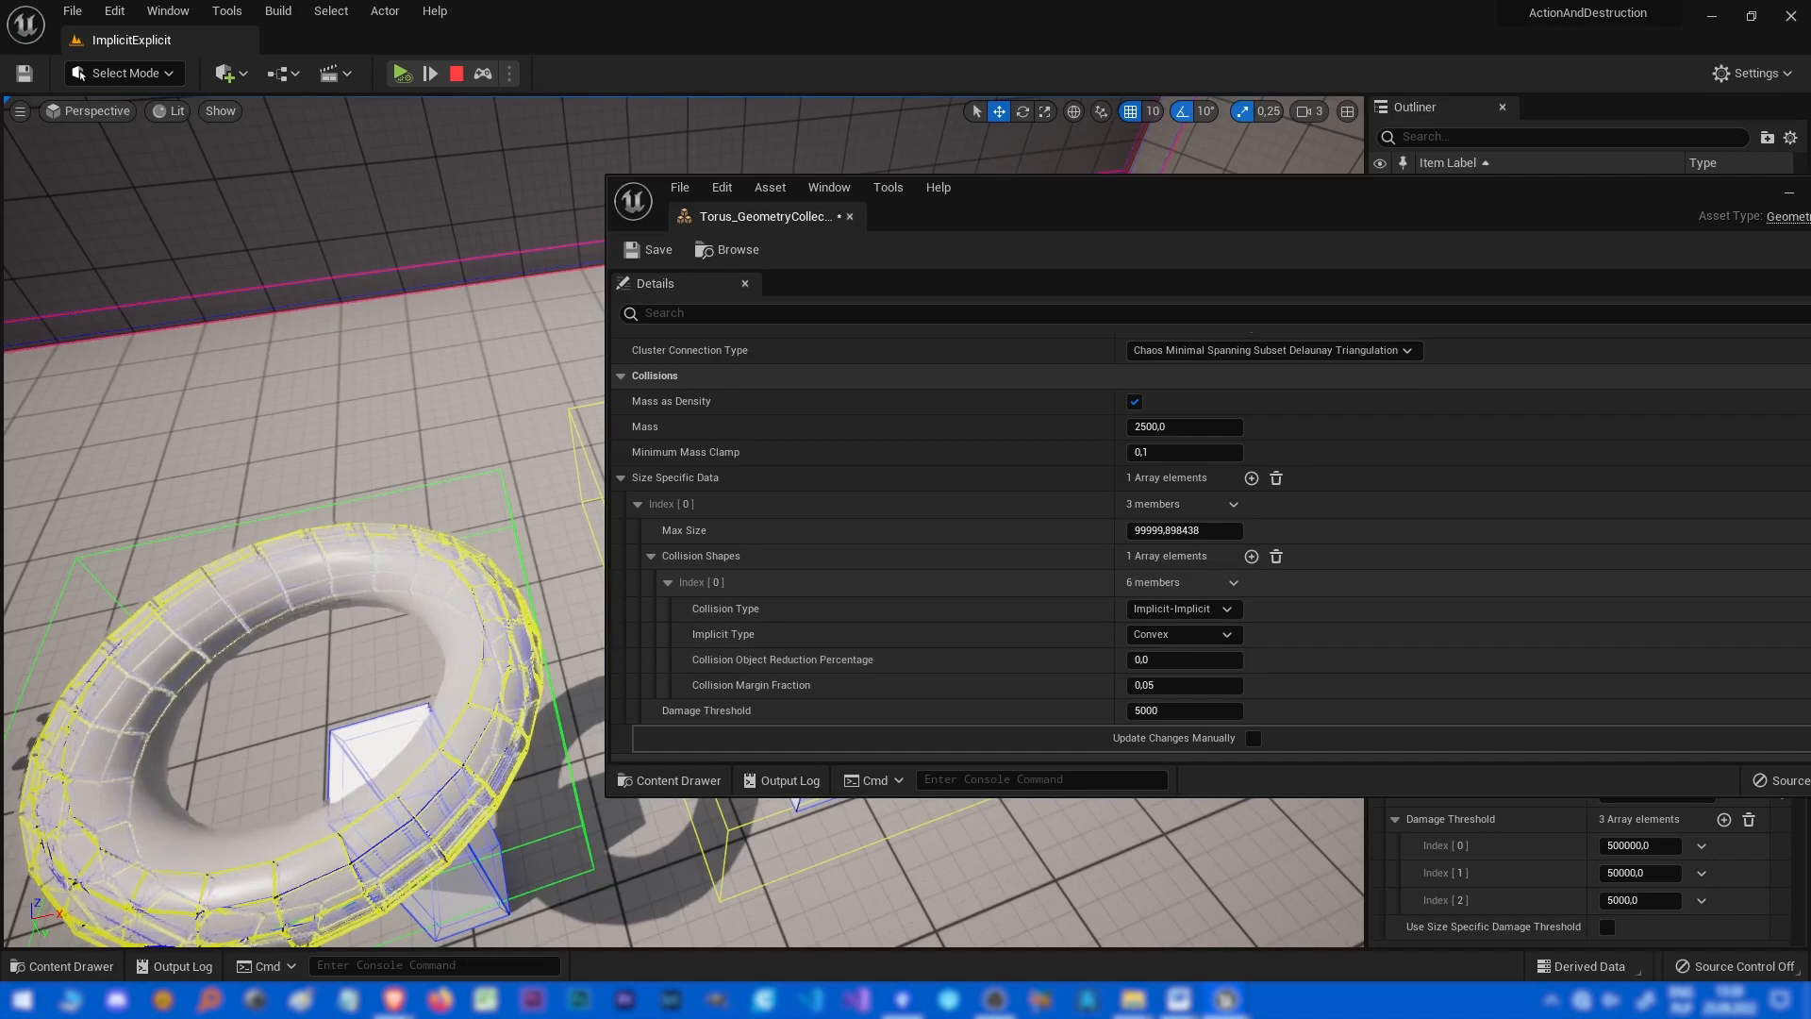
{"action": "left_click_drag", "start_coordinate": [1320, 200], "coordinate": [1810, 177]}
{"action": "key", "text": "Pause"}
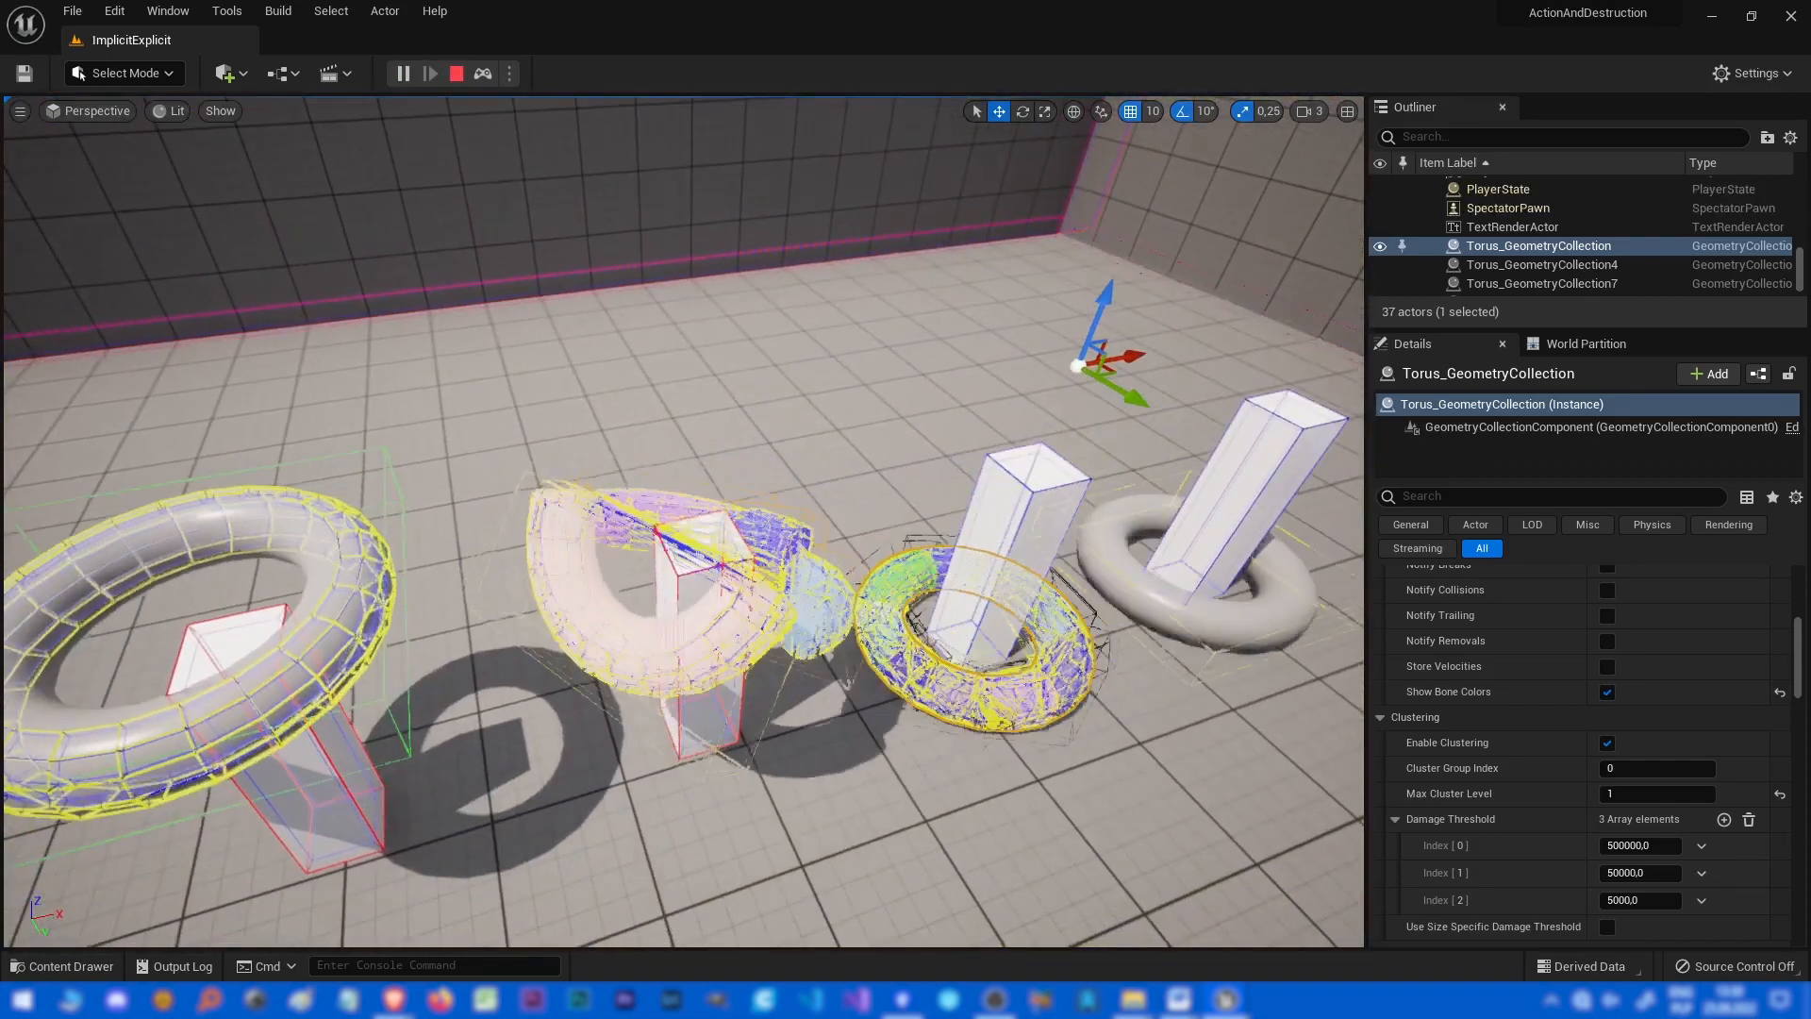
{"action": "key", "text": "Escape"}
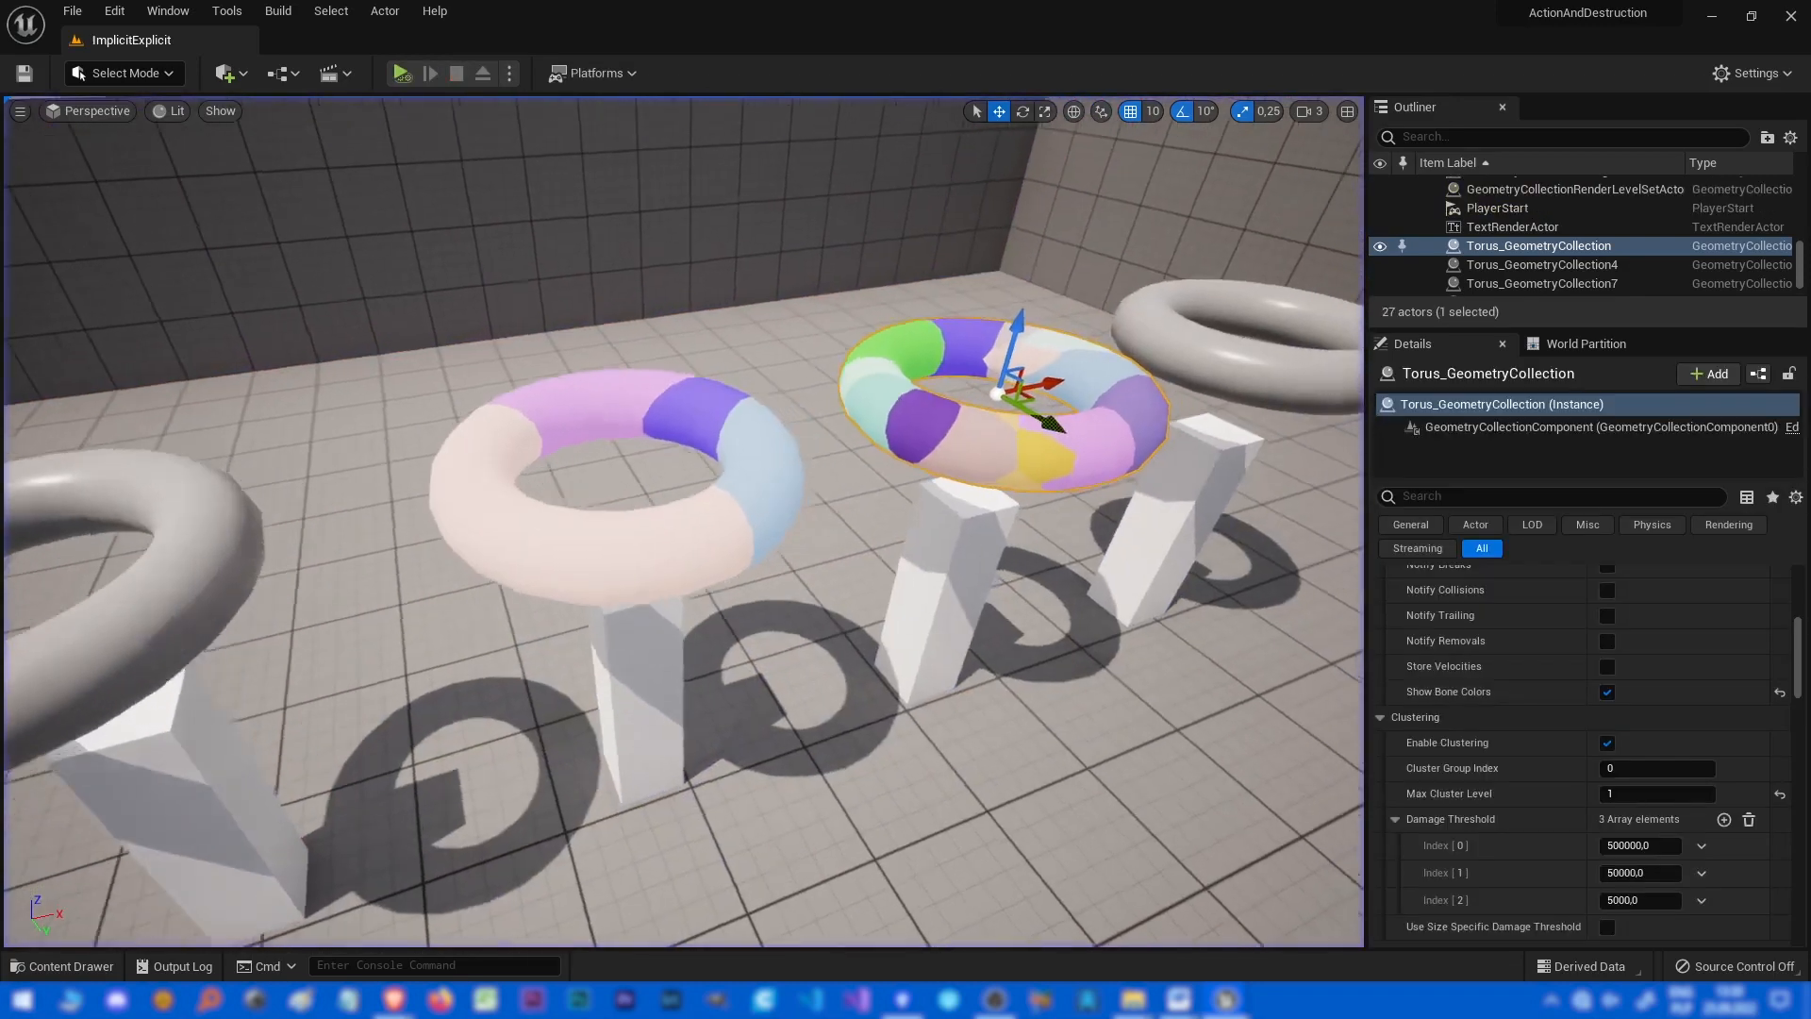
Open the concrete block asset's collision settings with Box implicit type and simulate the level to view its collision, then stop.
{"action": "key", "text": "d"}
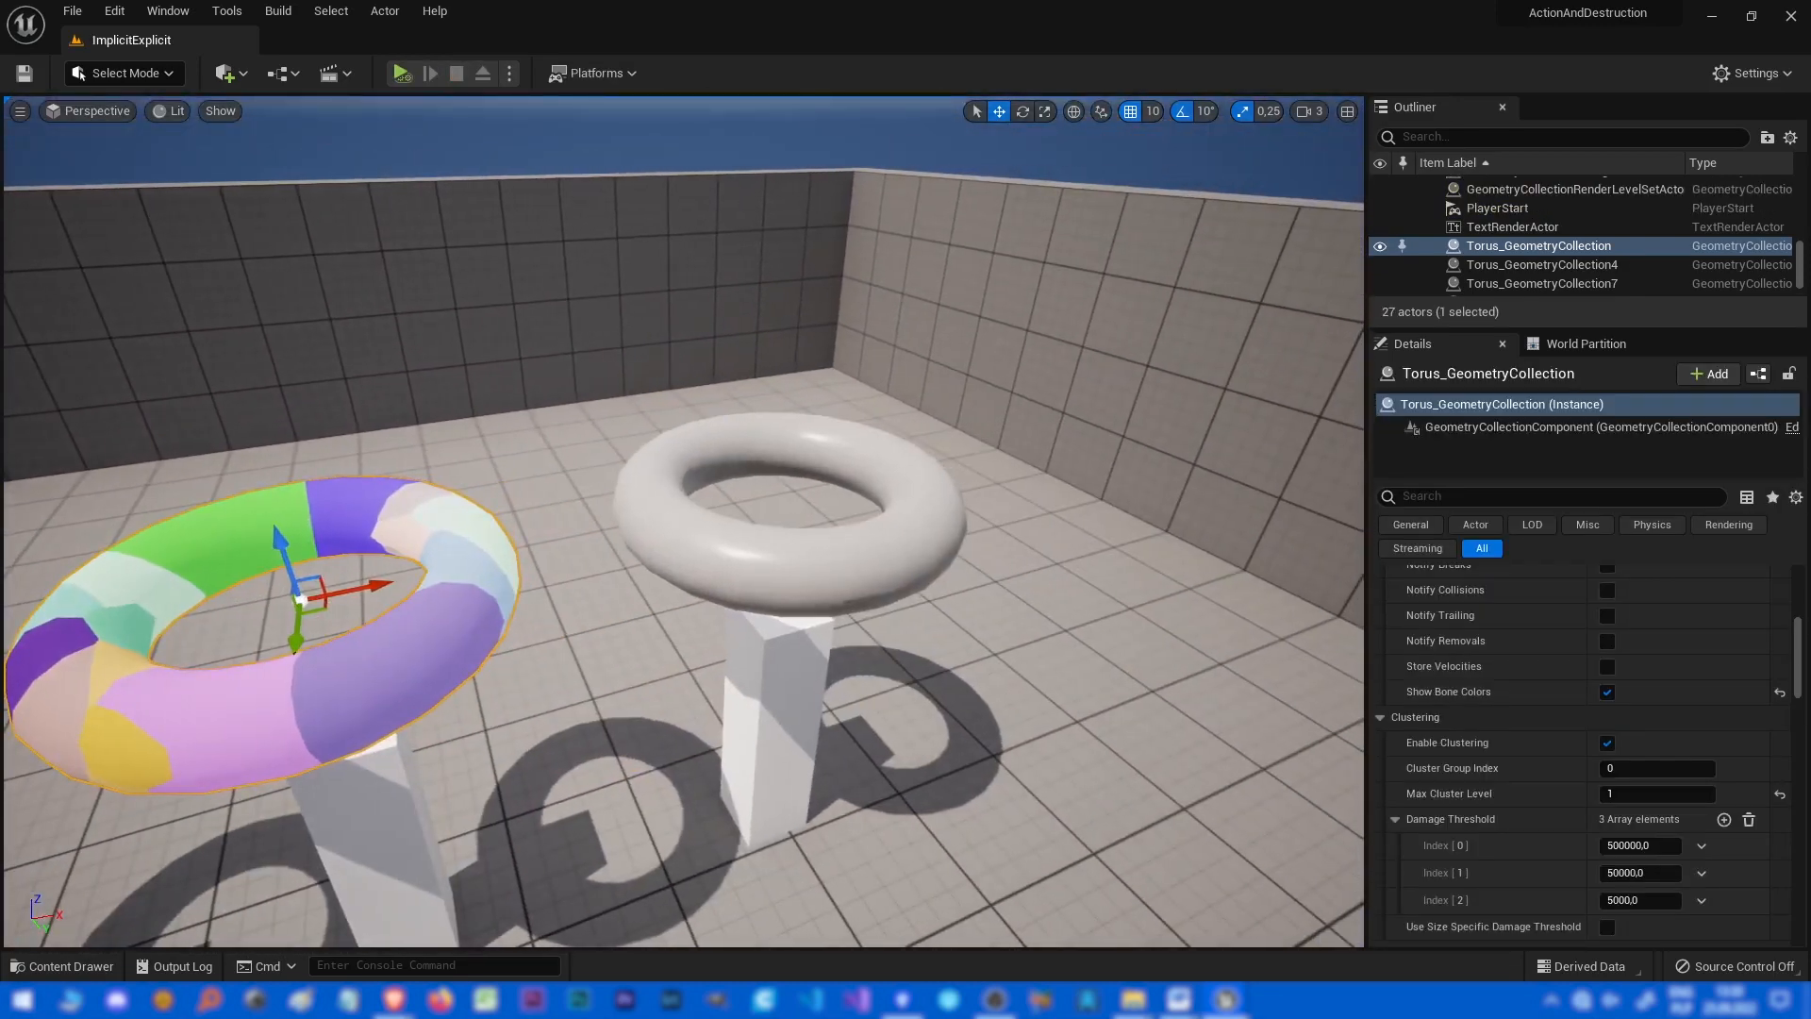
{"action": "left_click_drag", "start_coordinate": [1810, 240], "coordinate": [1197, 2]}
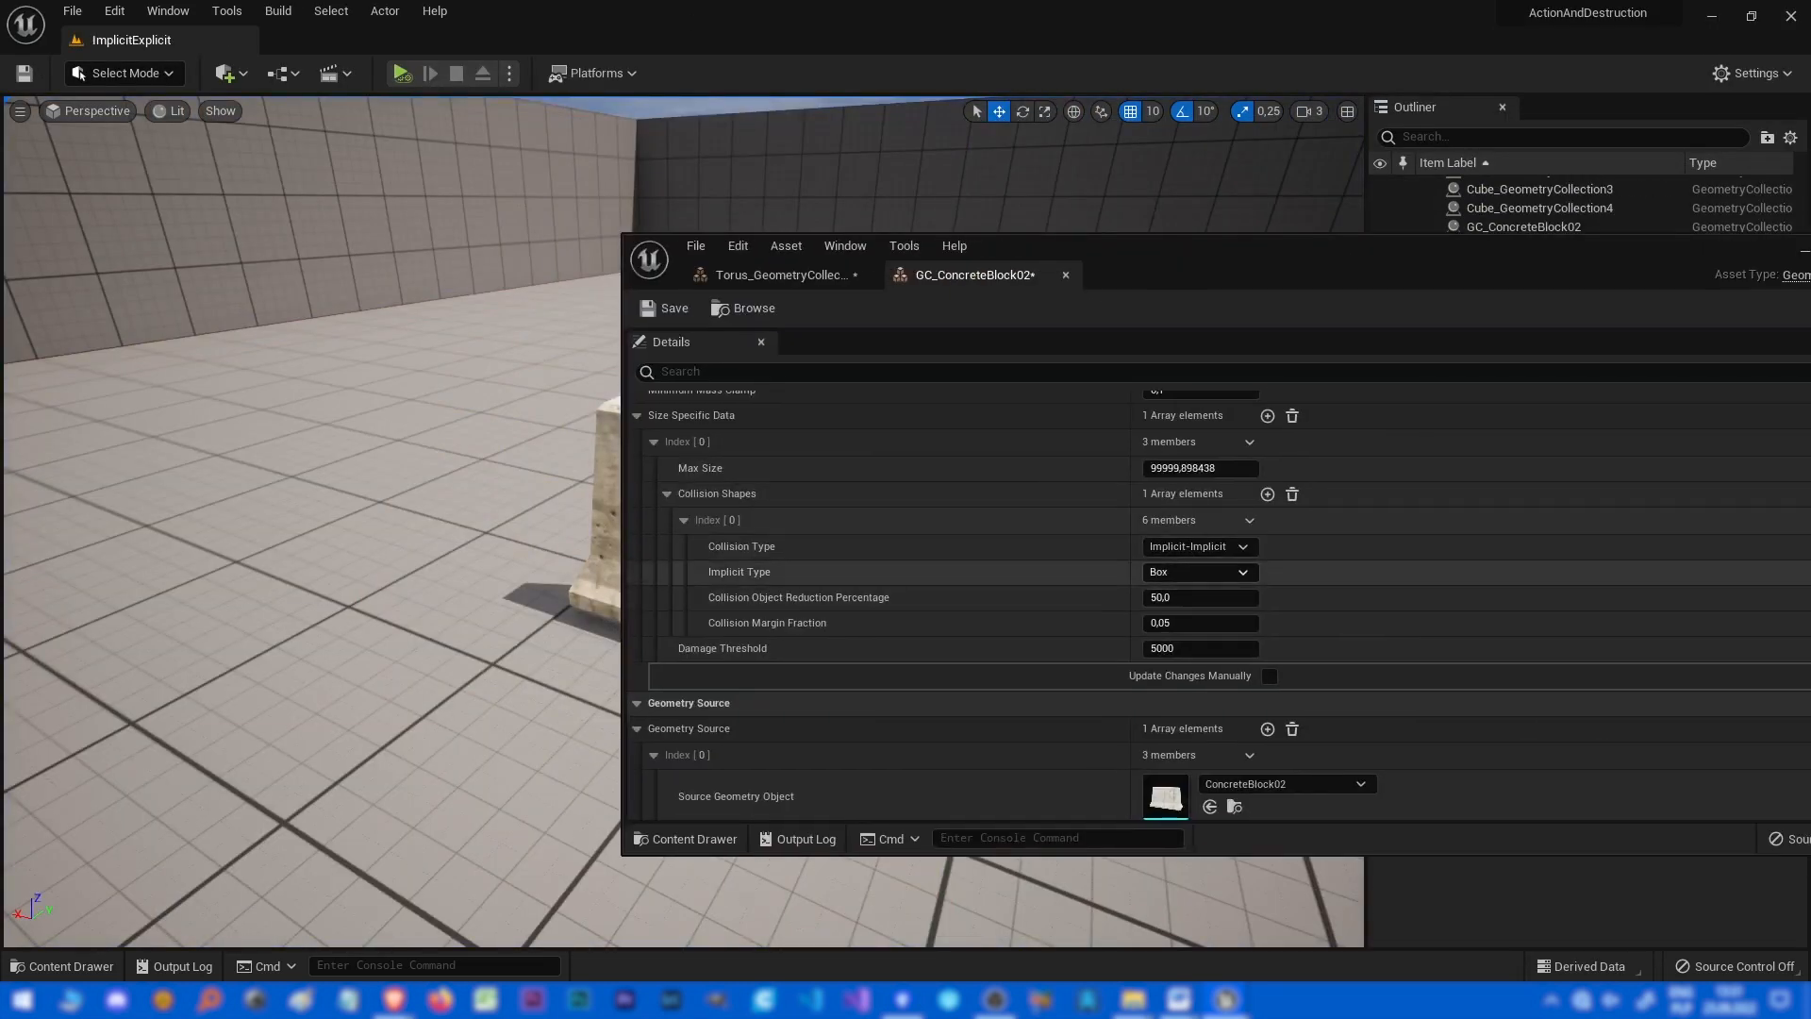
{"action": "left_click", "coordinate": [1196, 571]}
{"action": "left_click", "coordinate": [1169, 587]}
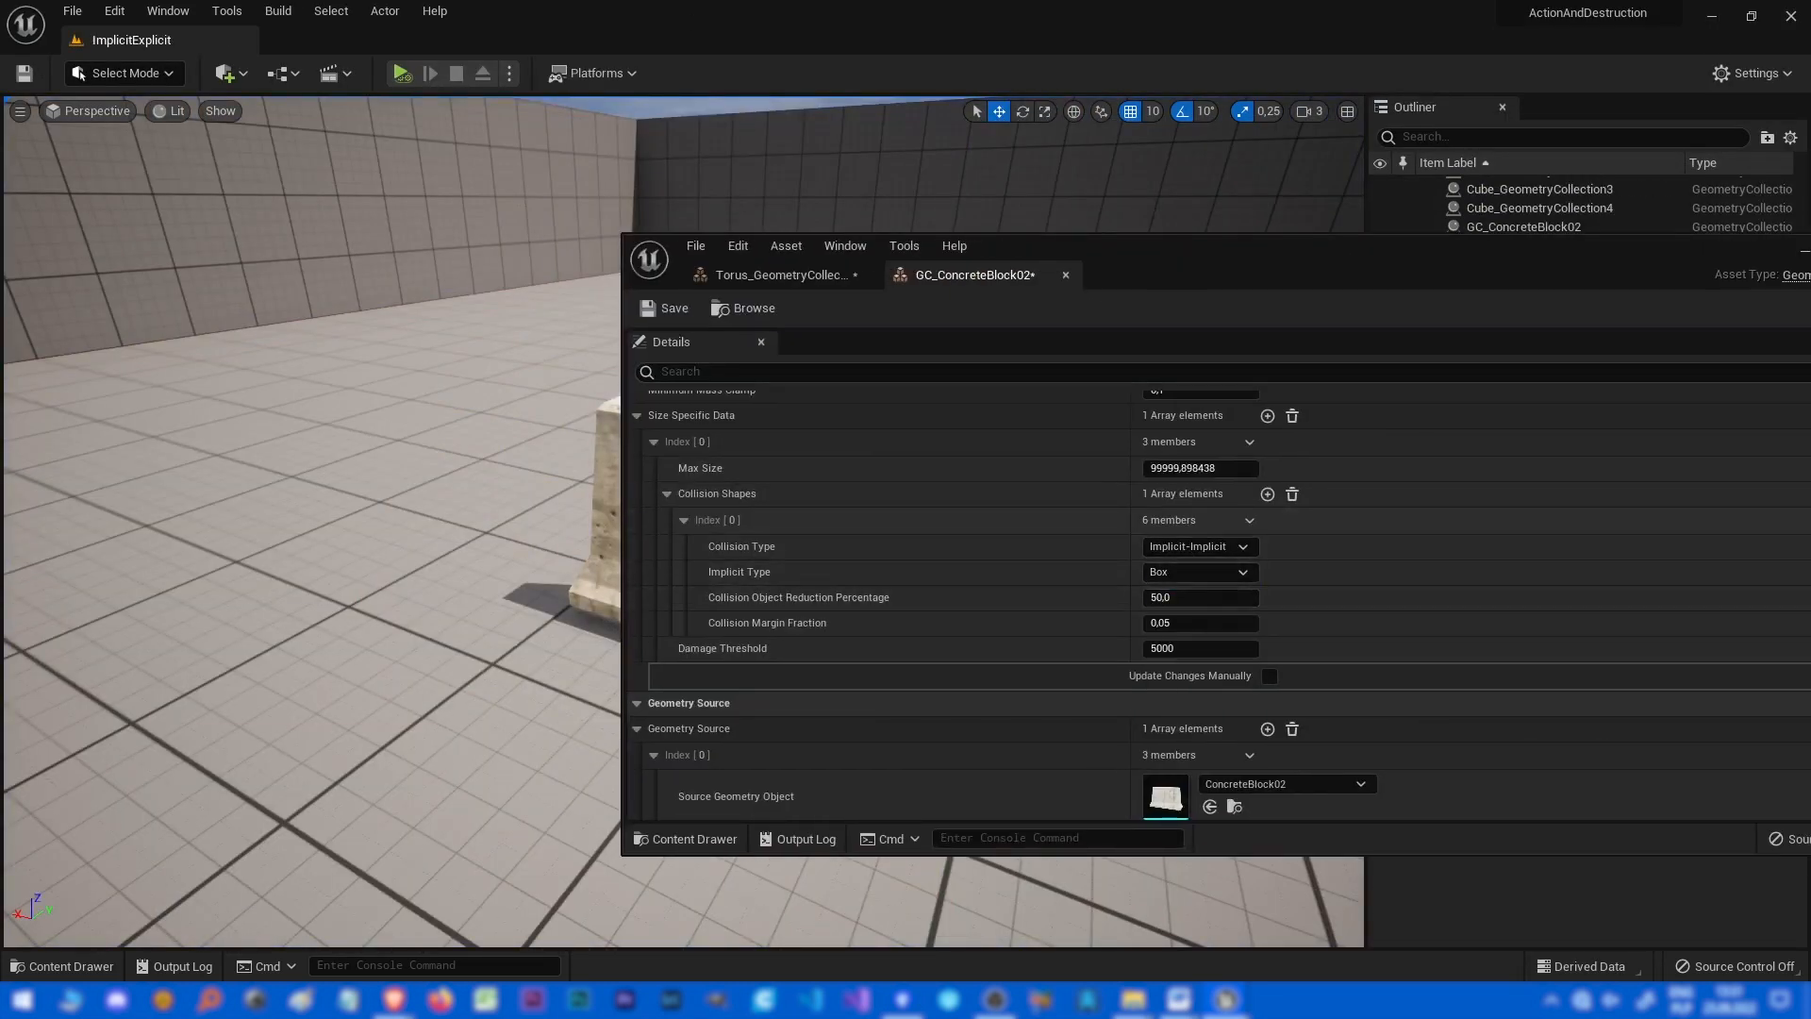
{"action": "left_click_drag", "start_coordinate": [1267, 267], "coordinate": [1653, 150]}
{"action": "right_click_drag", "start_coordinate": [1059, 538], "coordinate": [1059, 537]}
{"action": "right_click_drag", "start_coordinate": [849, 566], "coordinate": [861, 565]}
{"action": "key", "text": "alt+p"}
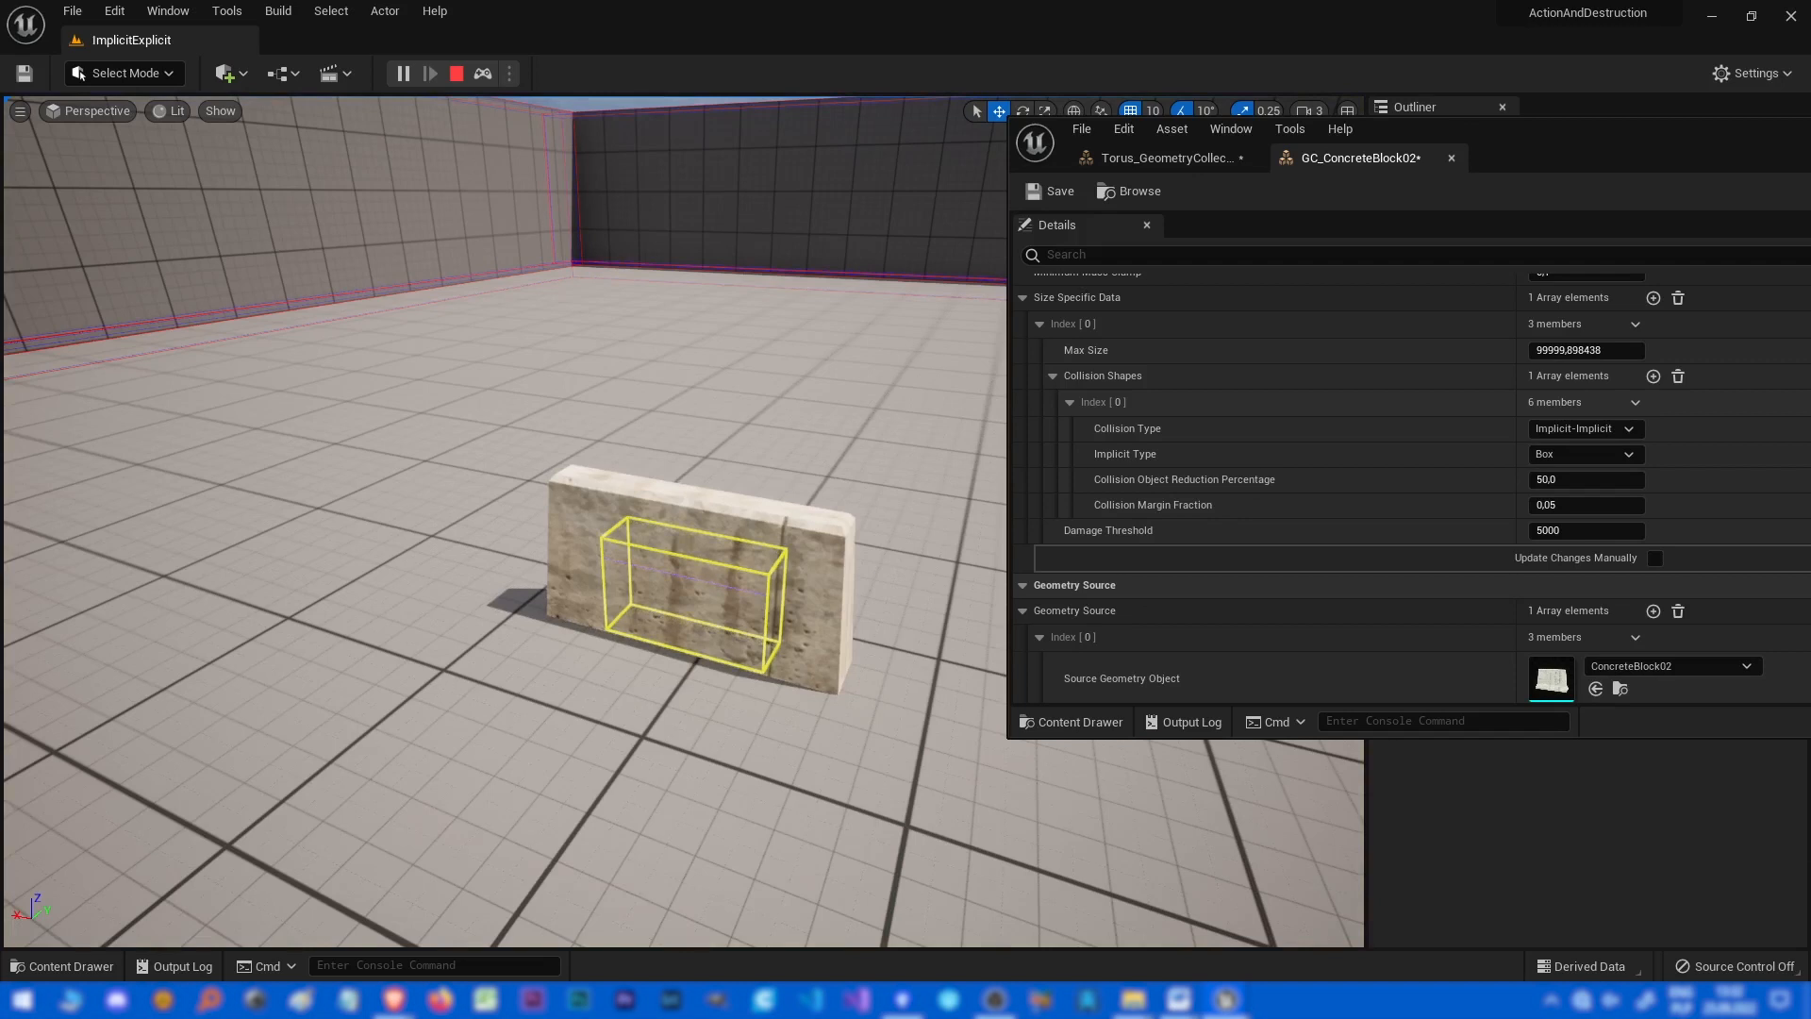
{"action": "key", "text": "Escape"}
Set the concrete block's Implicit Type to Sphere, then simulate the level and stop it.
{"action": "left_click", "coordinate": [1584, 454]}
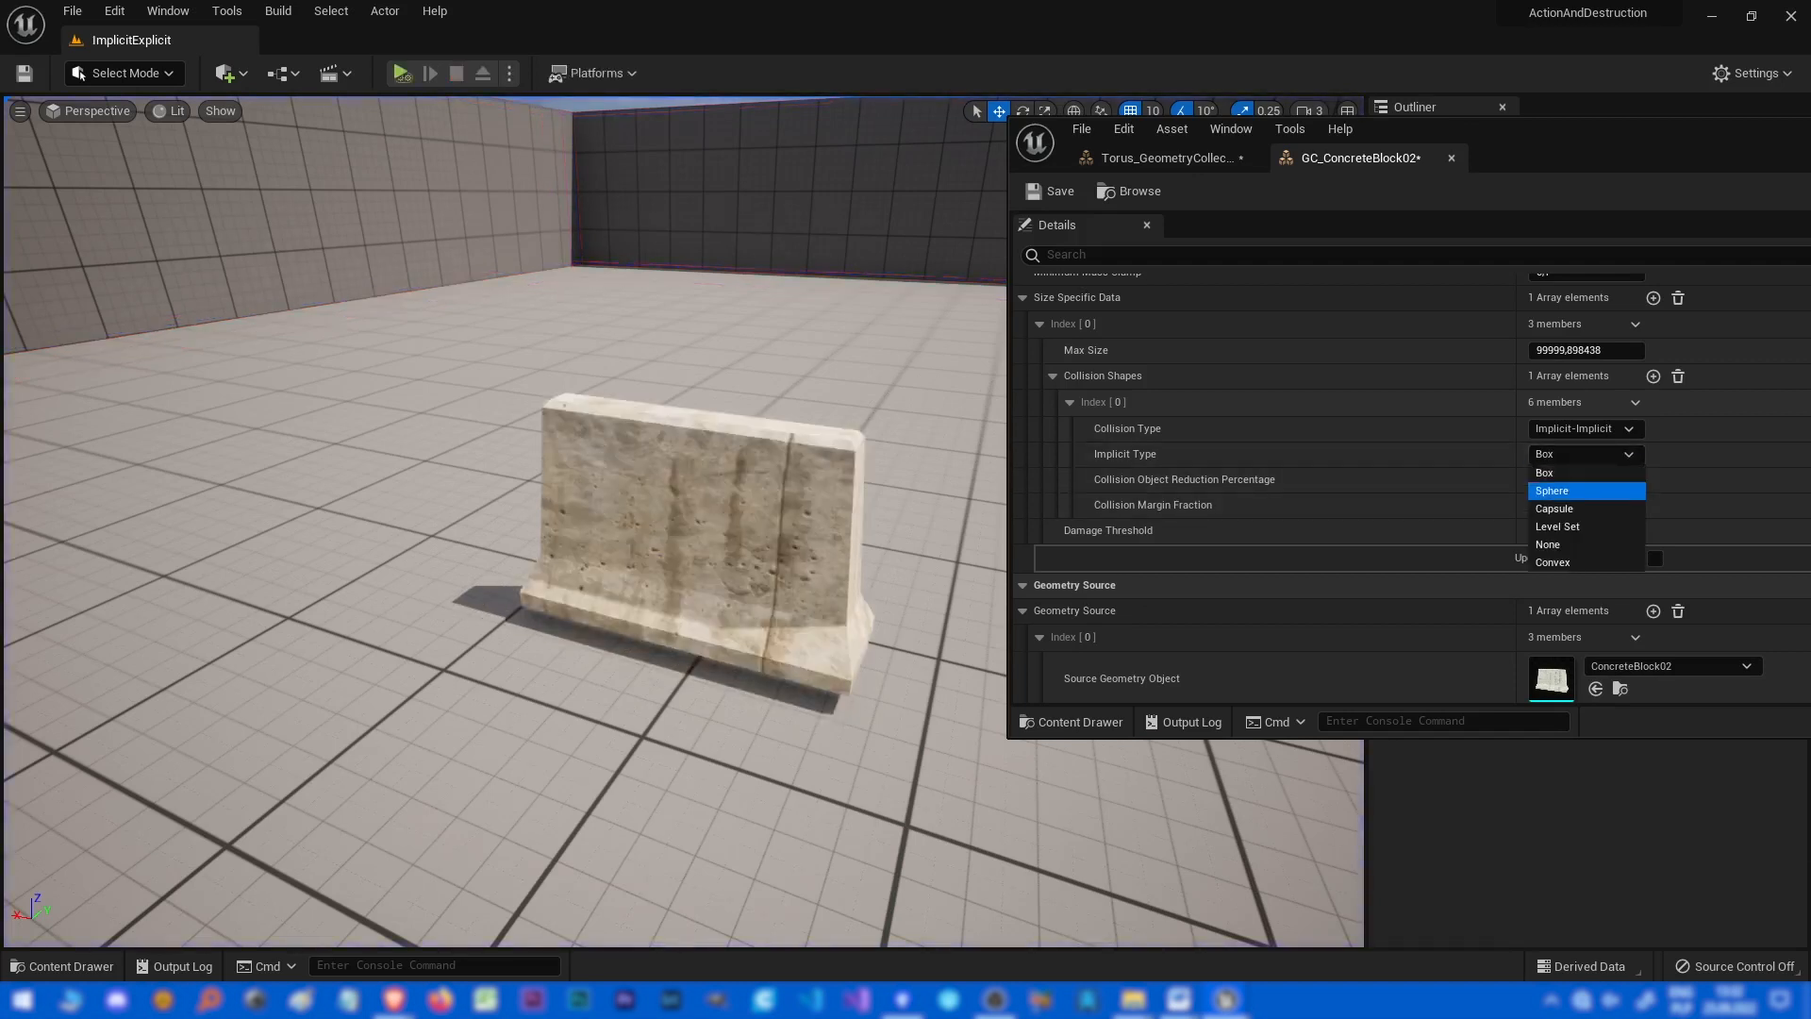
{"action": "left_click", "coordinate": [1552, 491]}
{"action": "right_click_drag", "start_coordinate": [887, 510], "coordinate": [898, 502]}
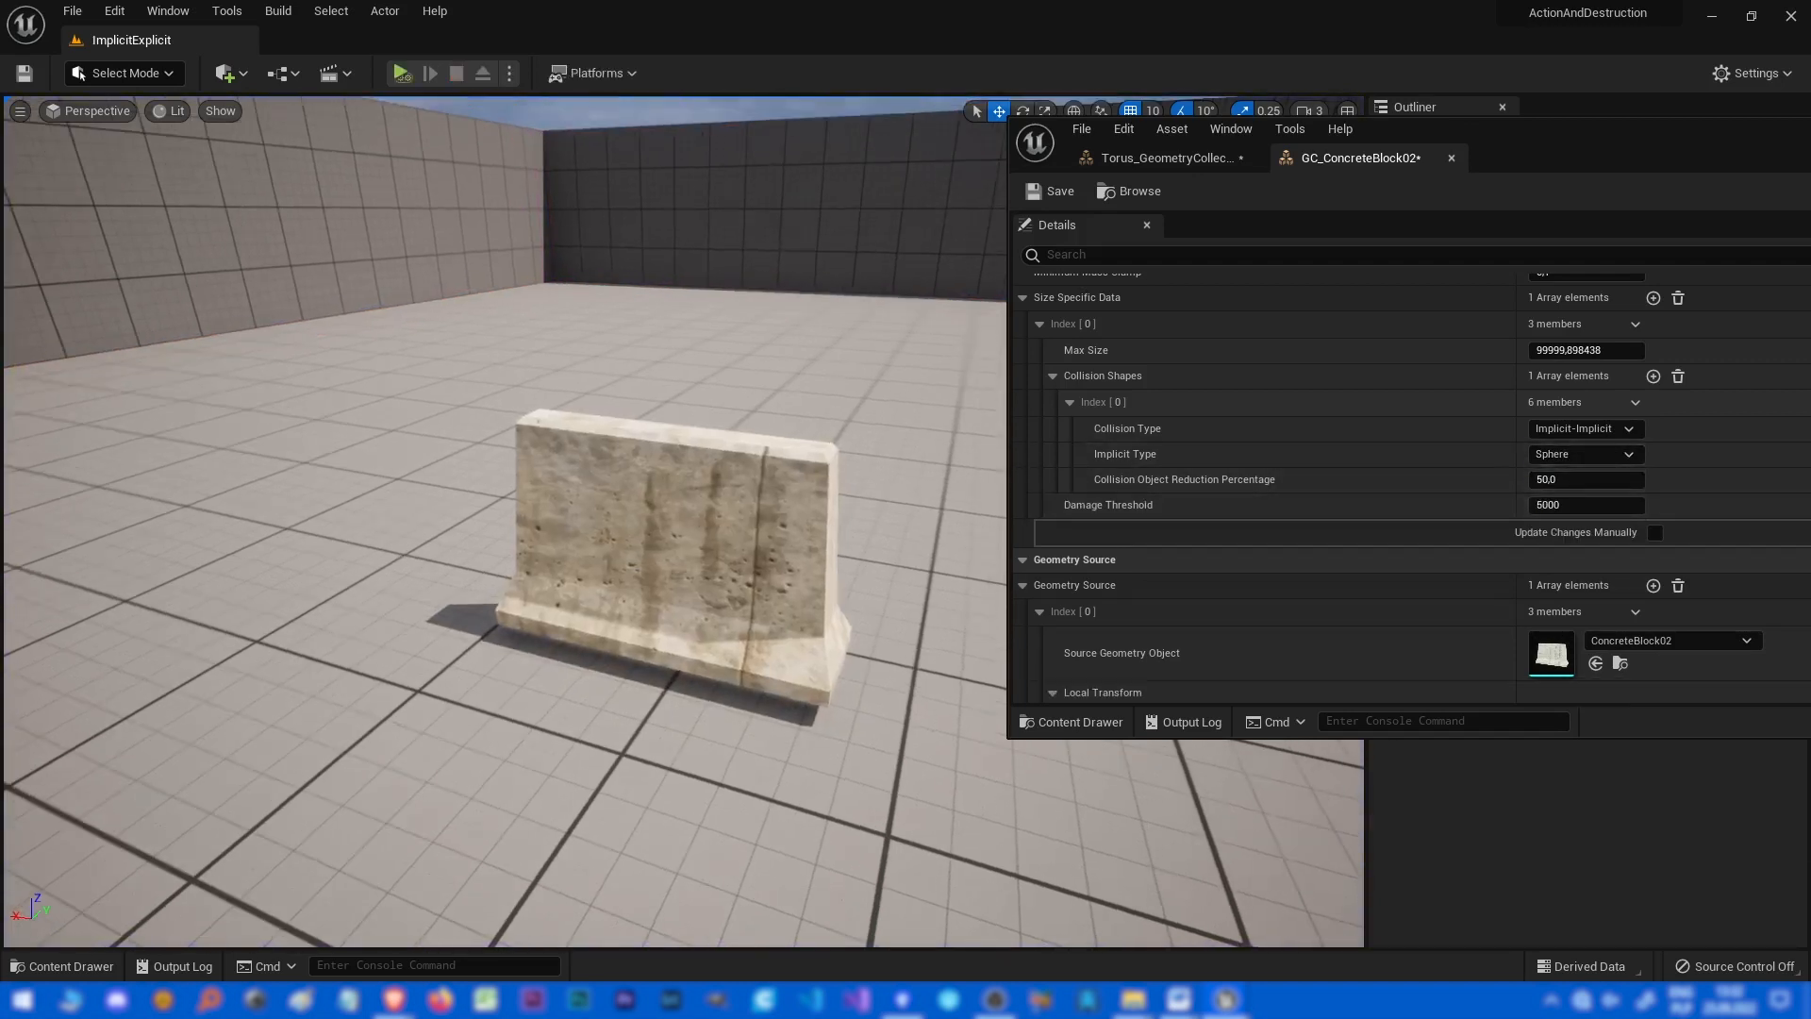
{"action": "key", "text": "alt+p"}
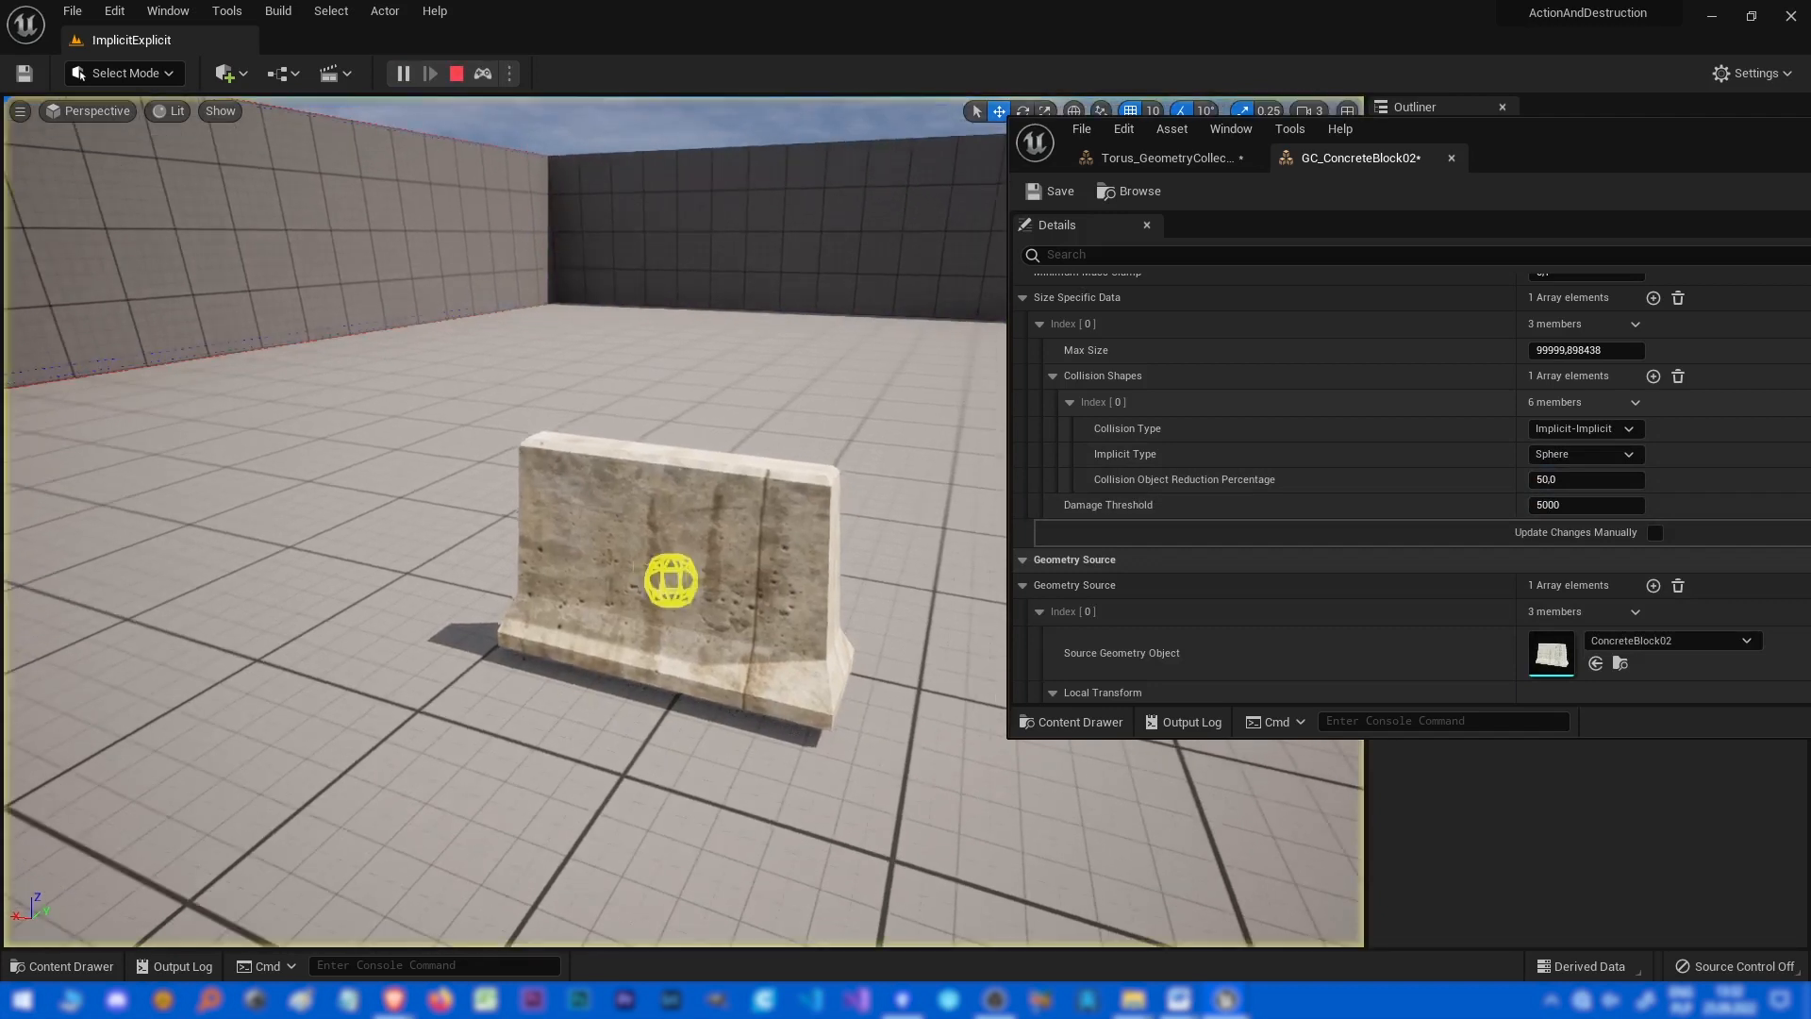
{"action": "key", "text": "Escape"}
Set the Implicit Type to Capsule, then simulate the level and stop it.
{"action": "left_click", "coordinate": [1585, 454]}
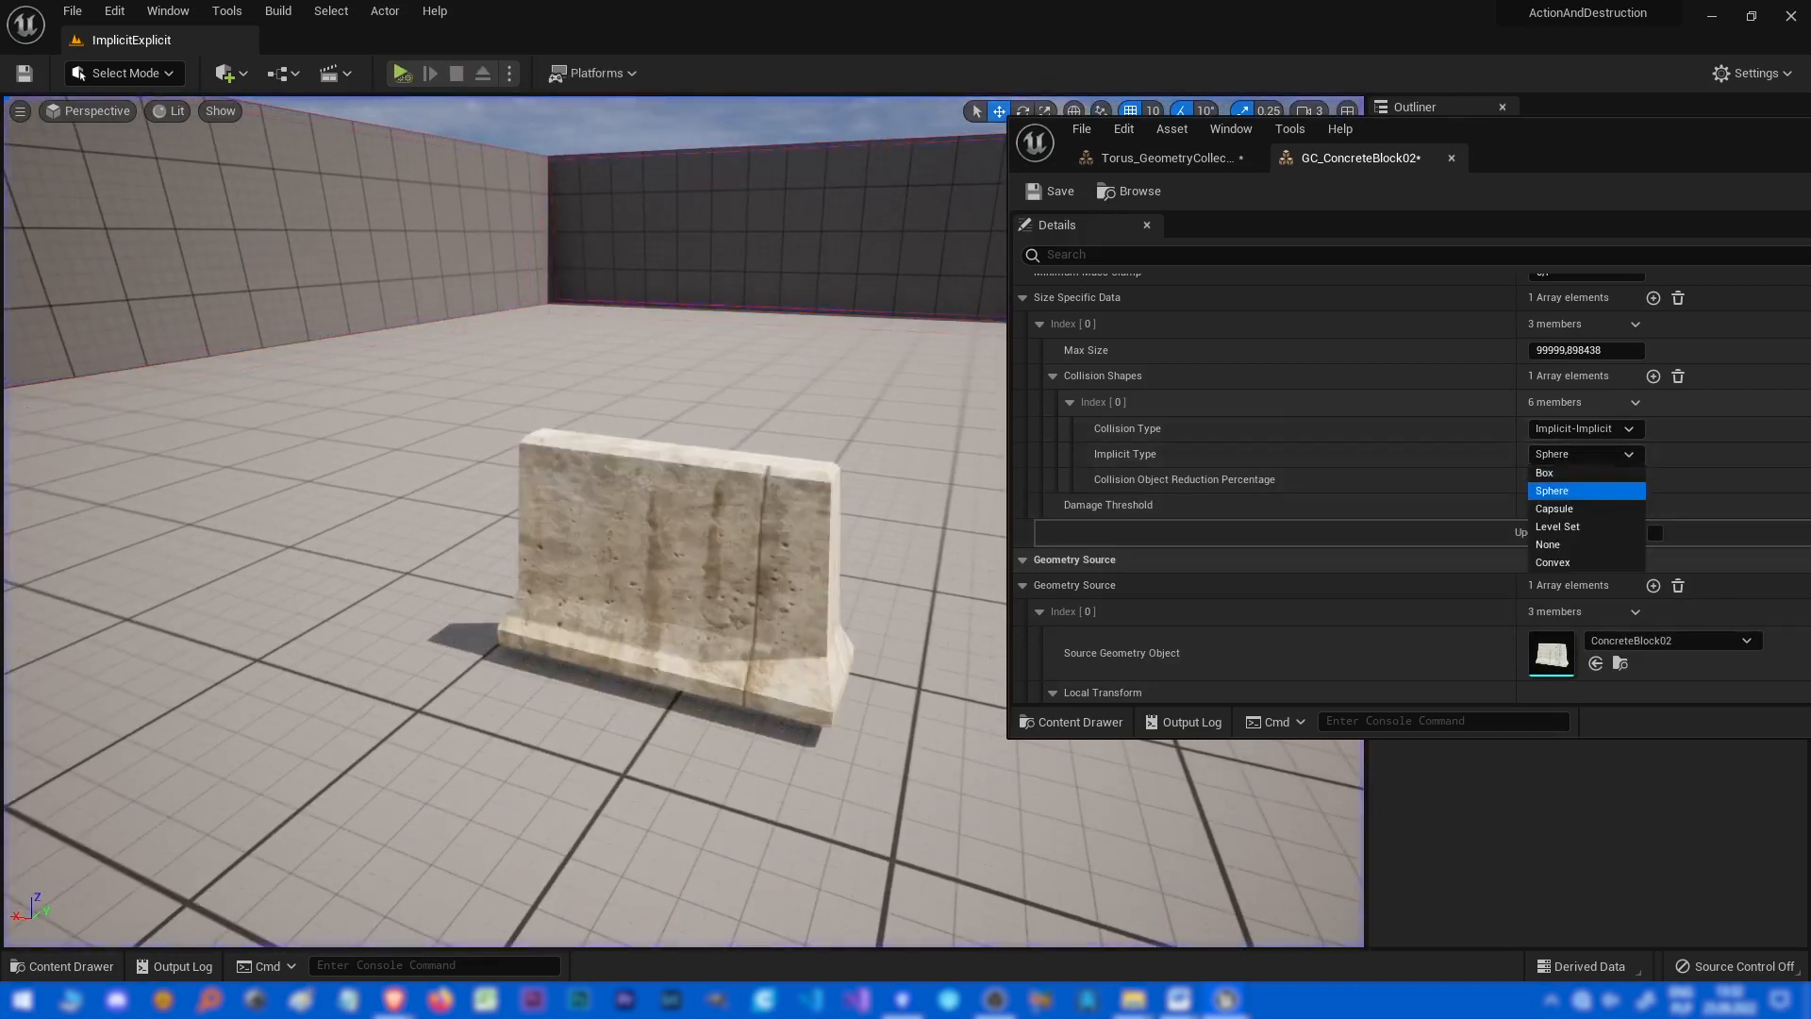
{"action": "key", "text": "alt+p"}
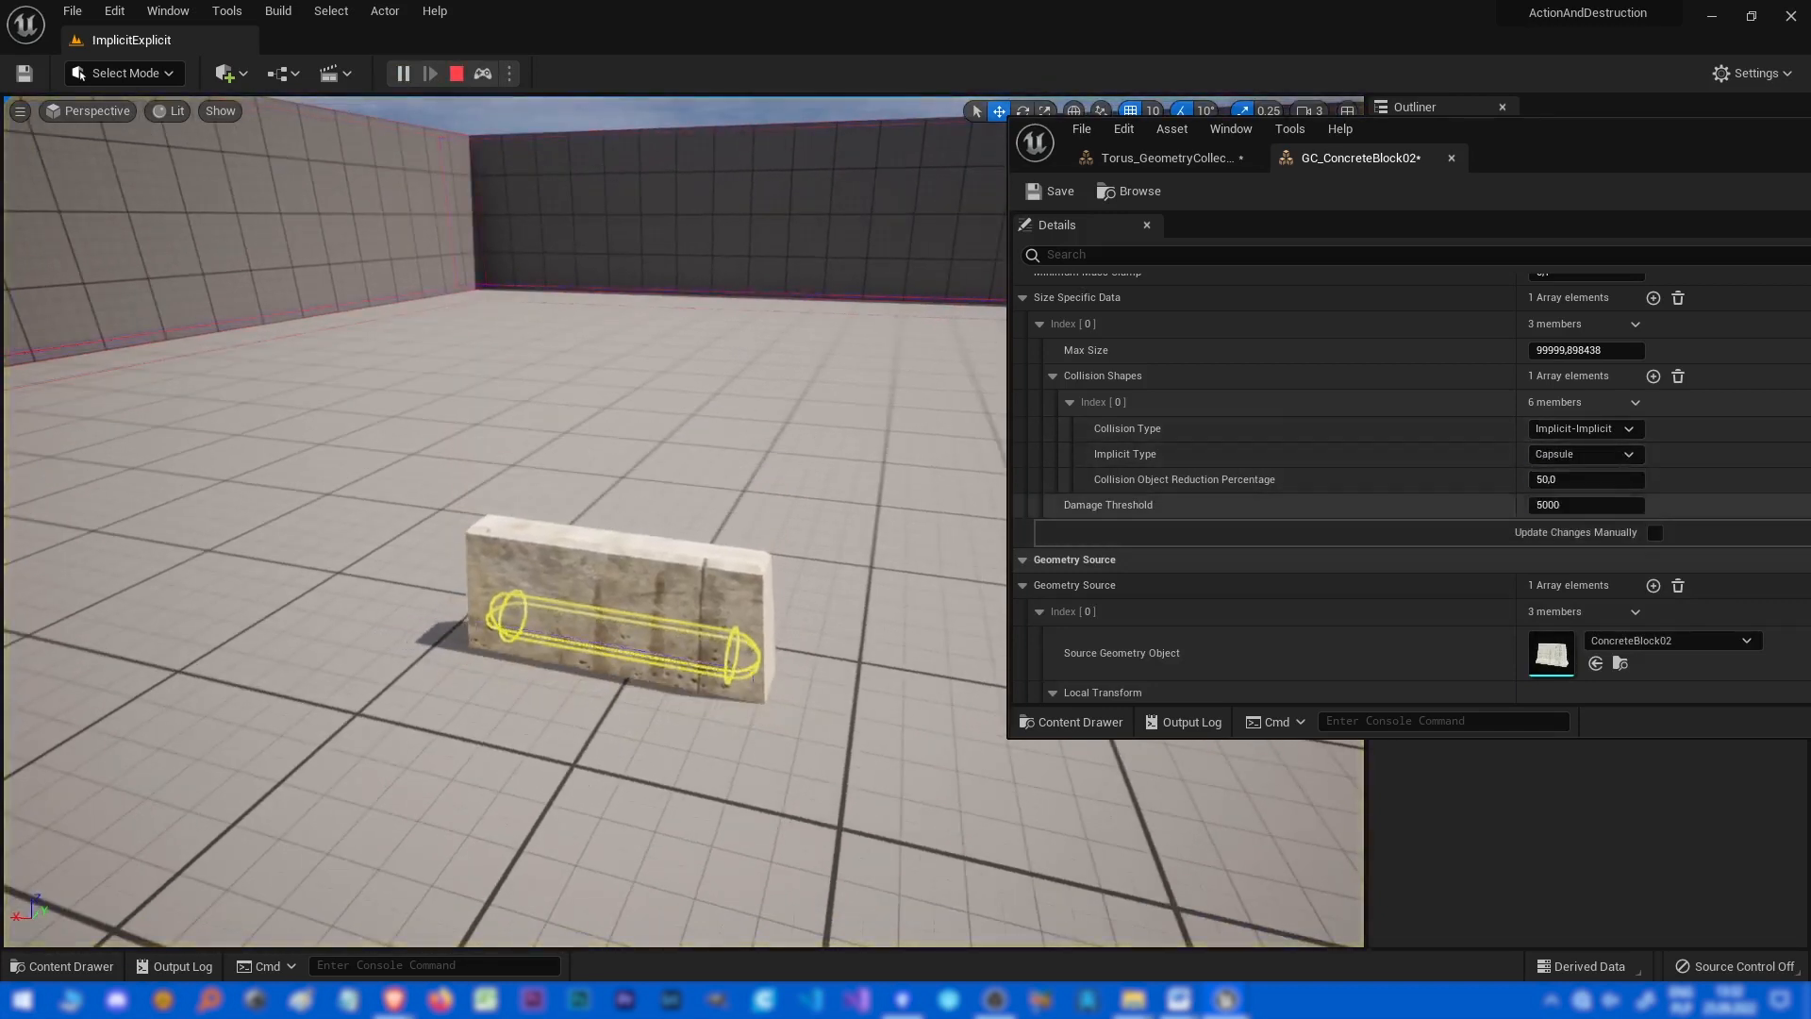
{"action": "key", "text": "Escape"}
Set the Implicit Type to Level Set, then simulate the level and stop it.
{"action": "left_click", "coordinate": [1584, 454]}
{"action": "left_click", "coordinate": [1557, 527]}
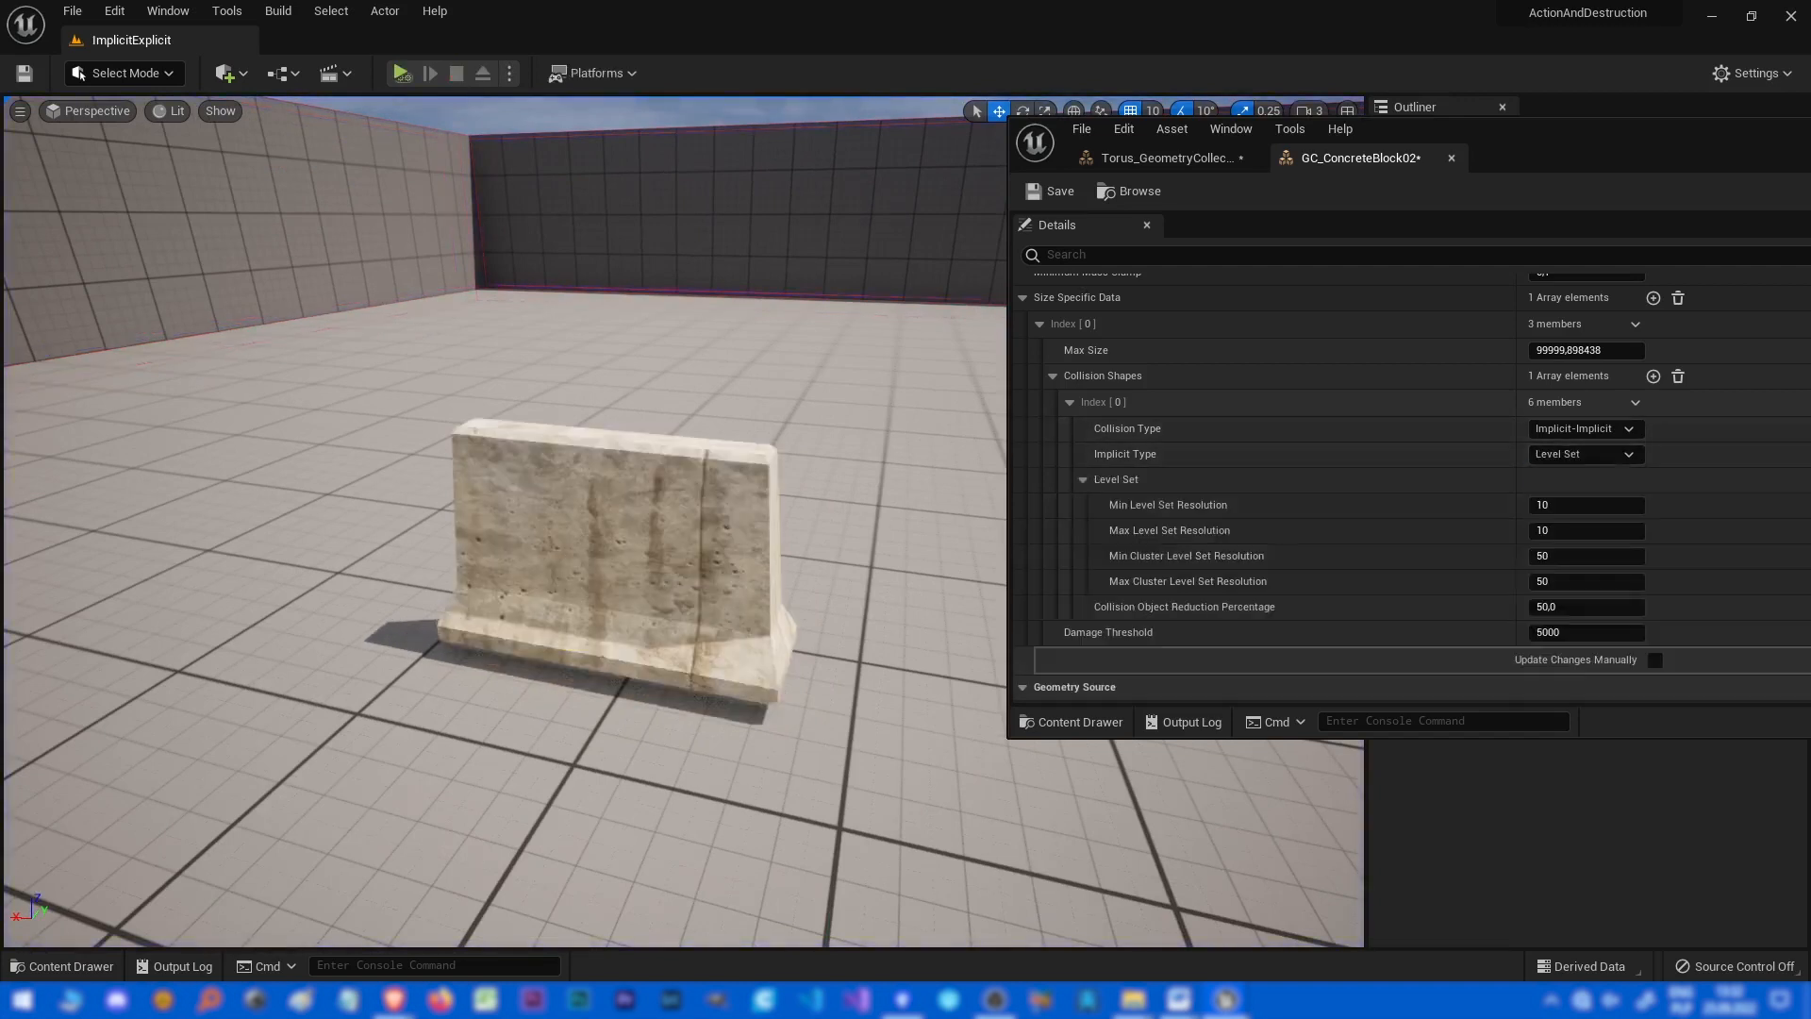
{"action": "key", "text": "alt+p"}
{"action": "key", "text": "Escape"}
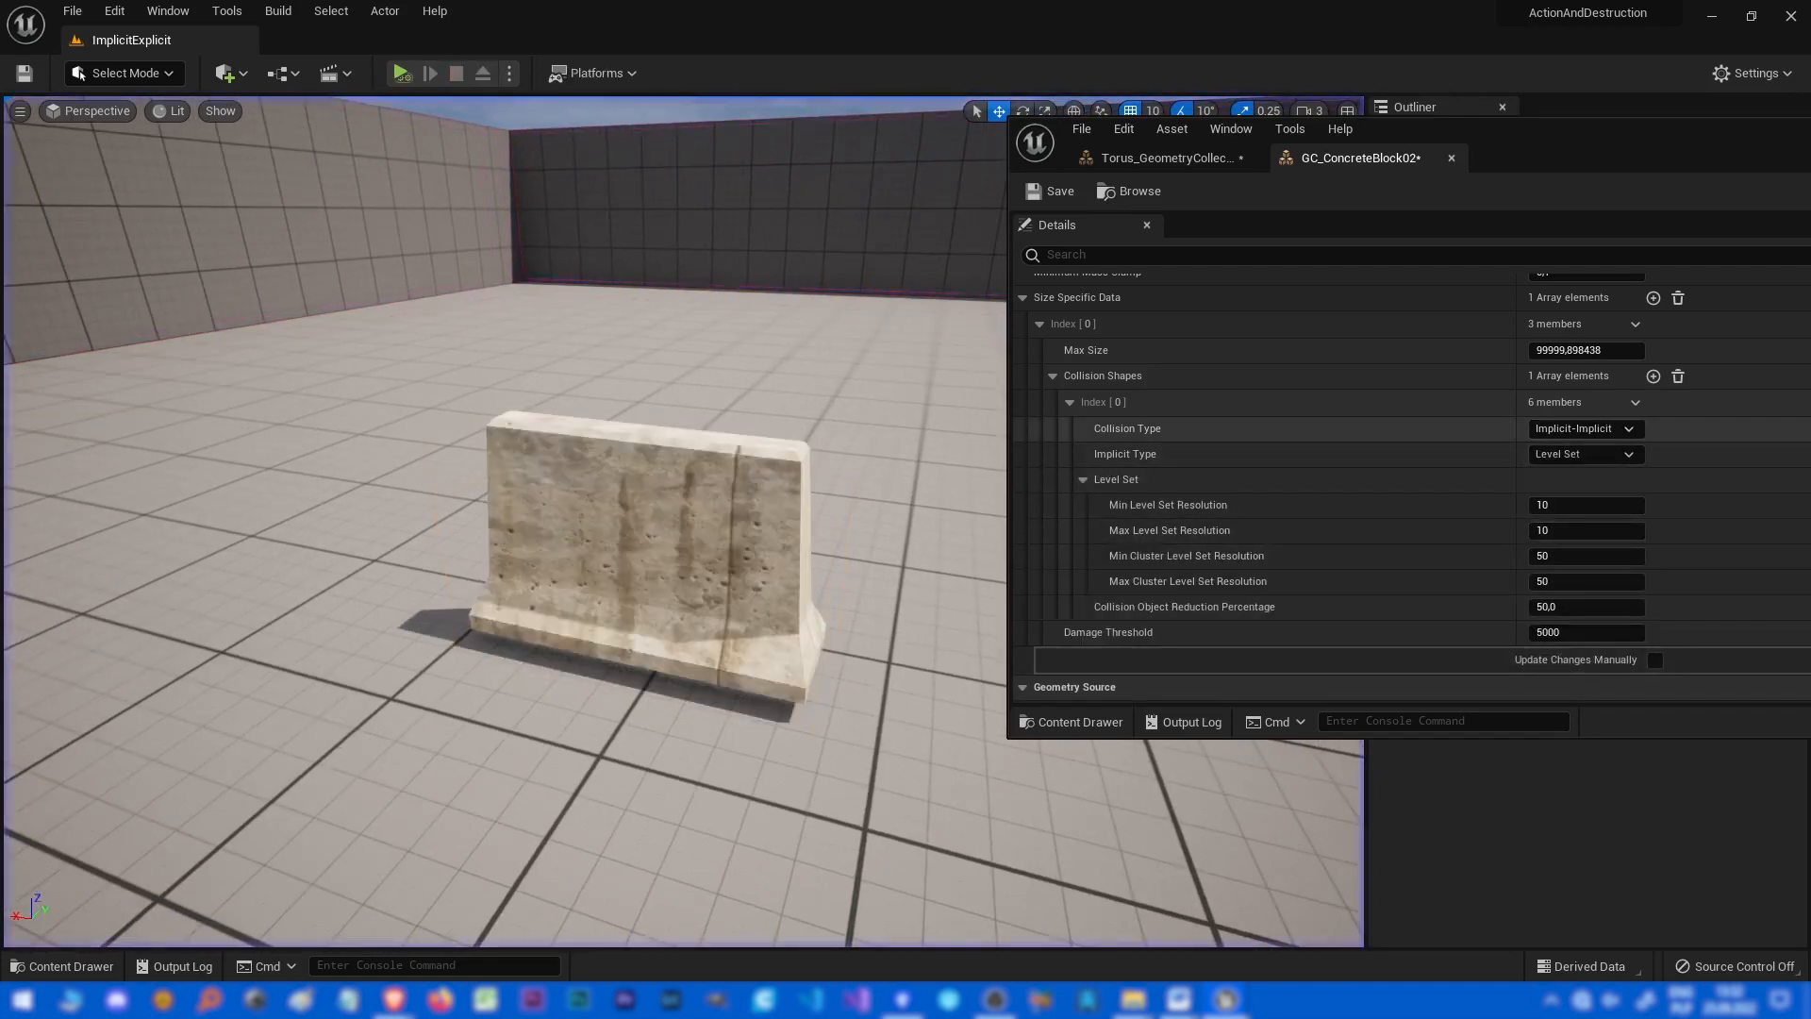
Set the Implicit Type to Convex, then simulate the level and stop it.
{"action": "left_click", "coordinate": [1585, 453]}
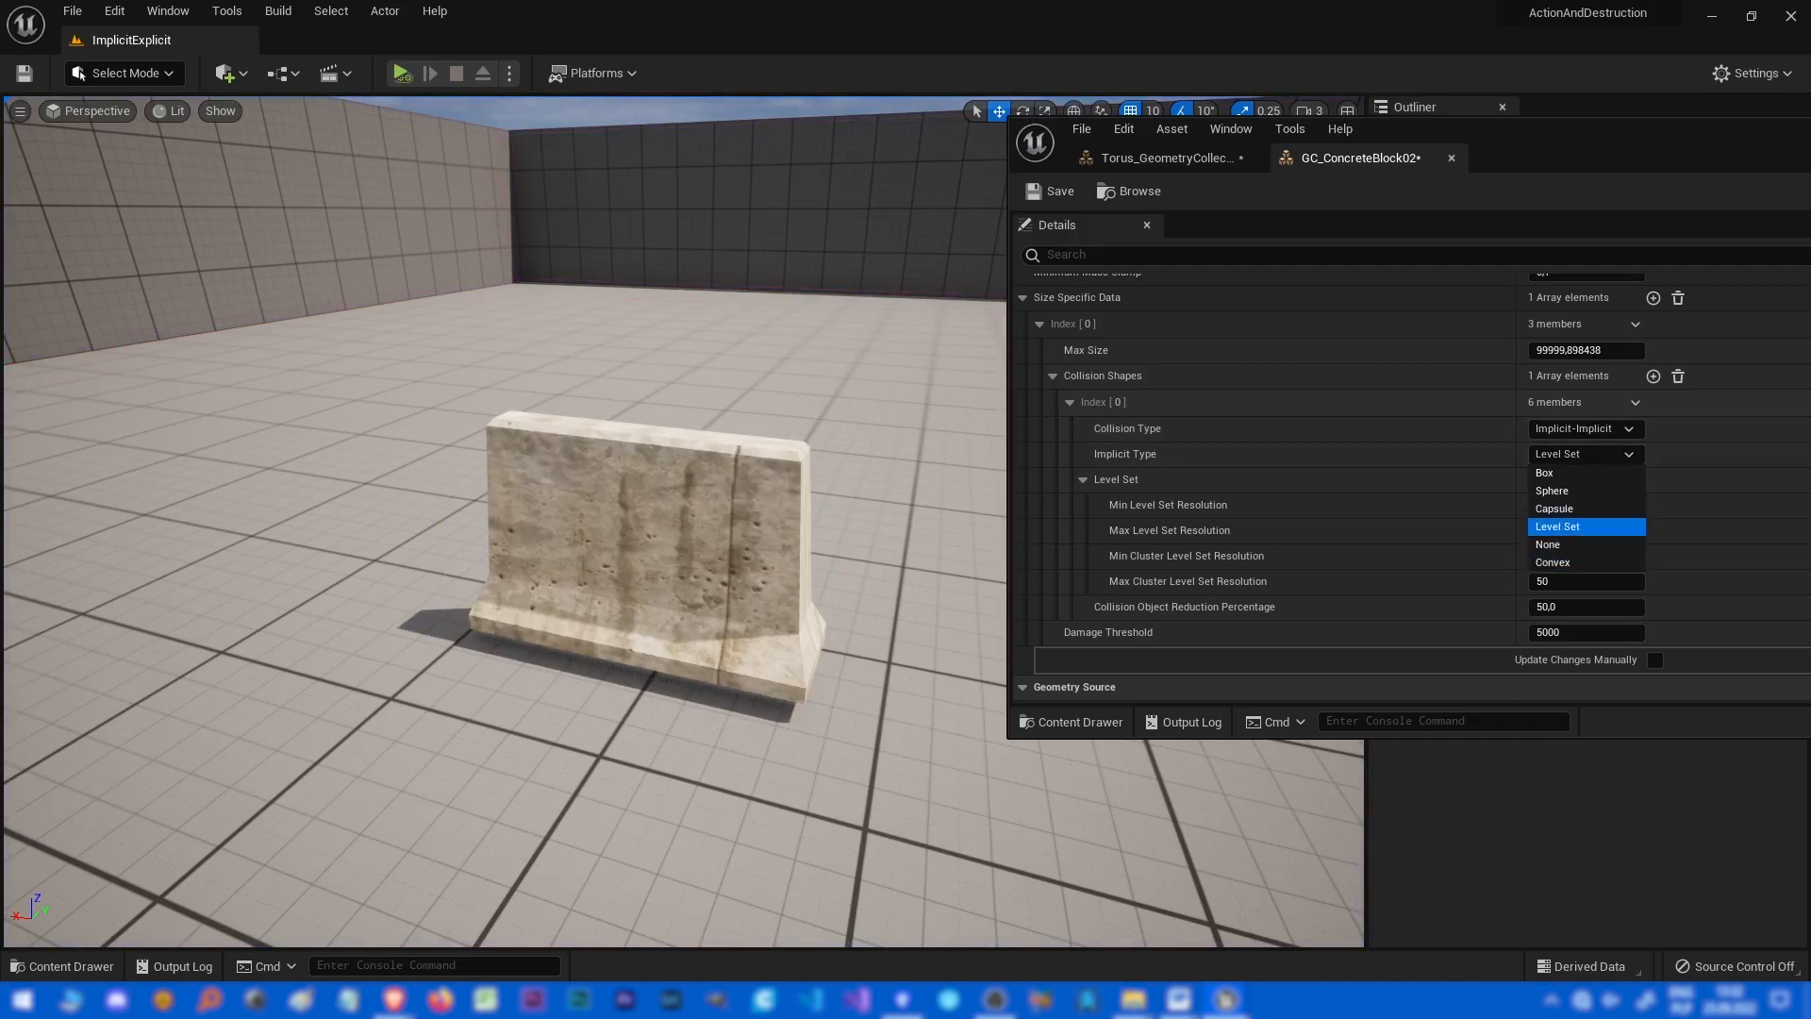
{"action": "left_click", "coordinate": [1552, 562]}
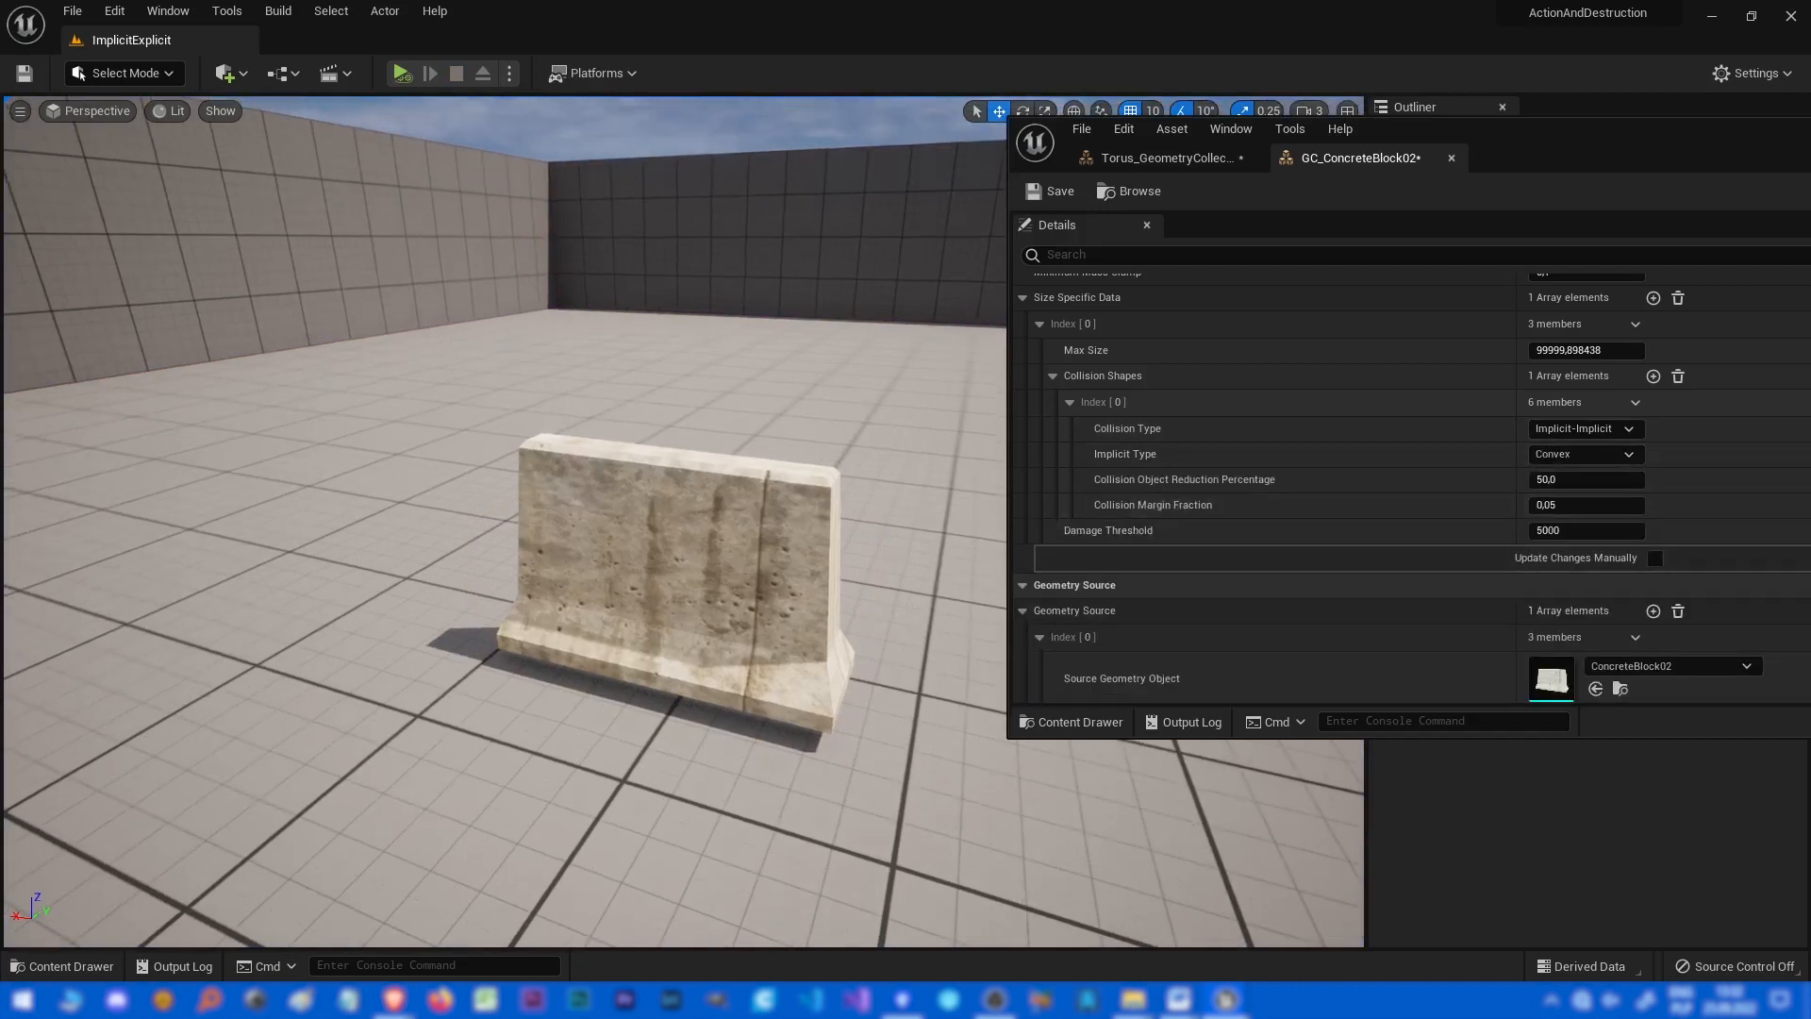
{"action": "key", "text": "alt+p"}
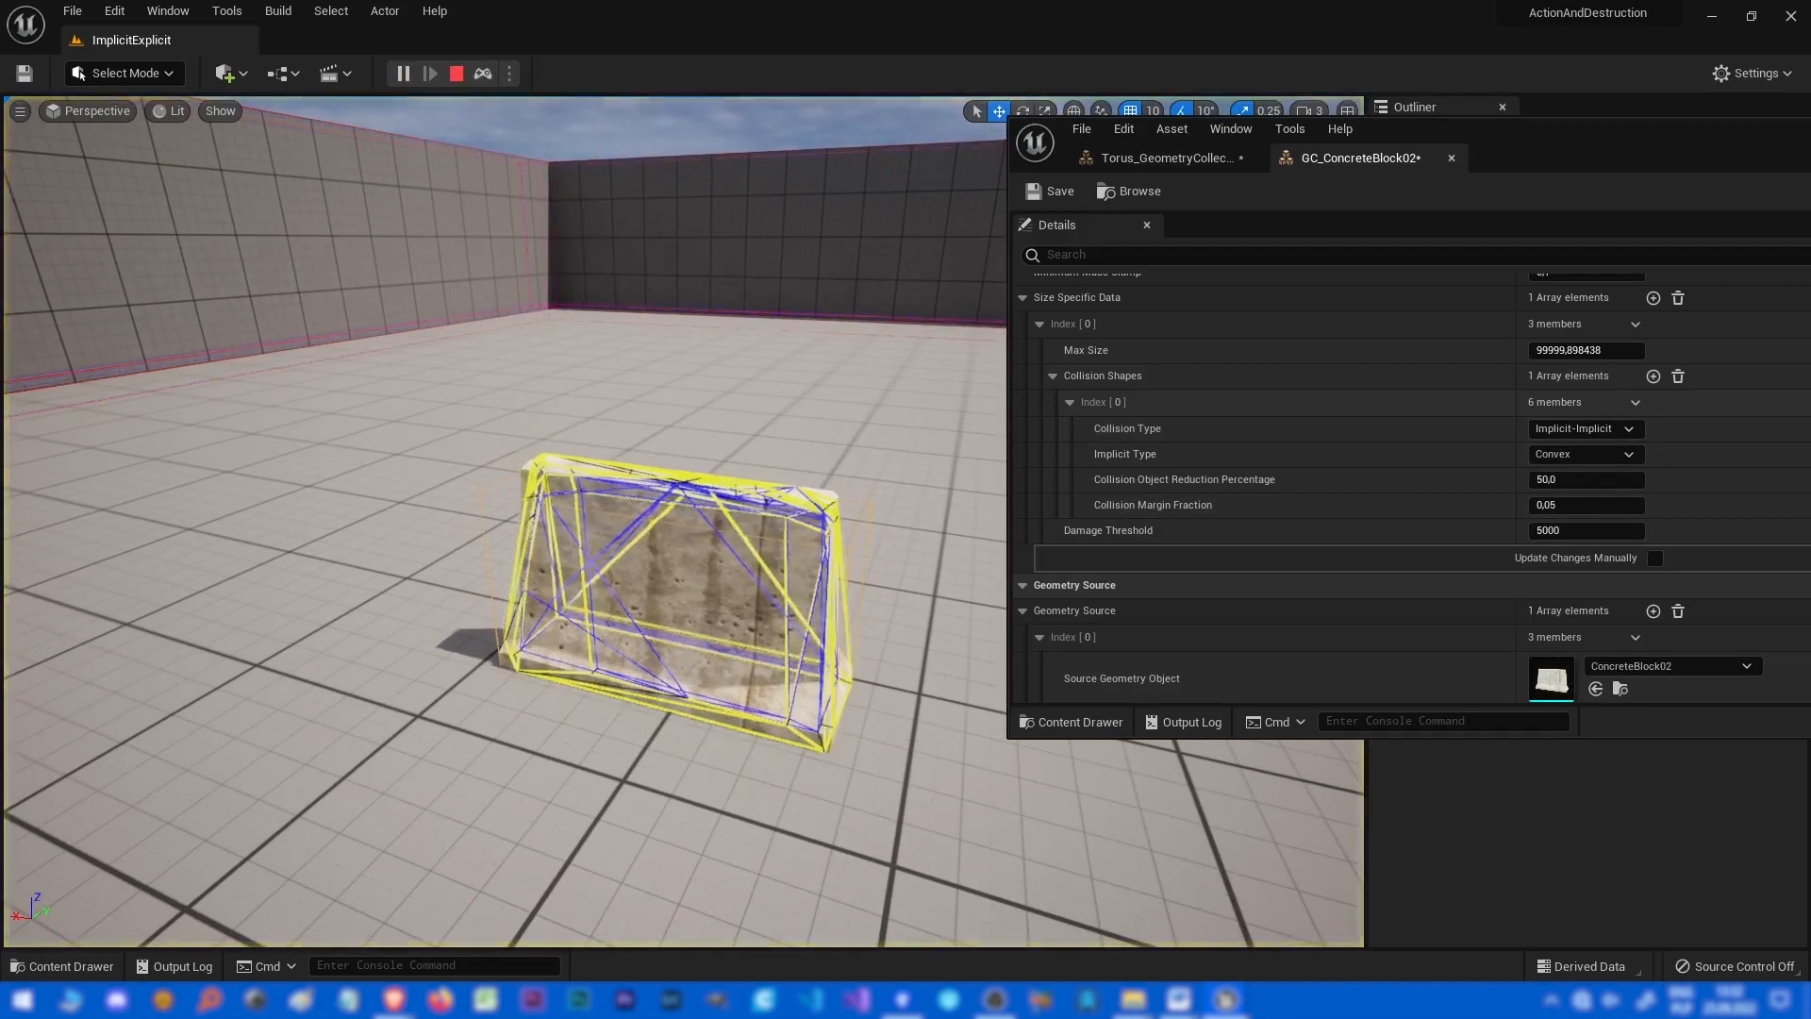
{"action": "key", "text": "Escape"}
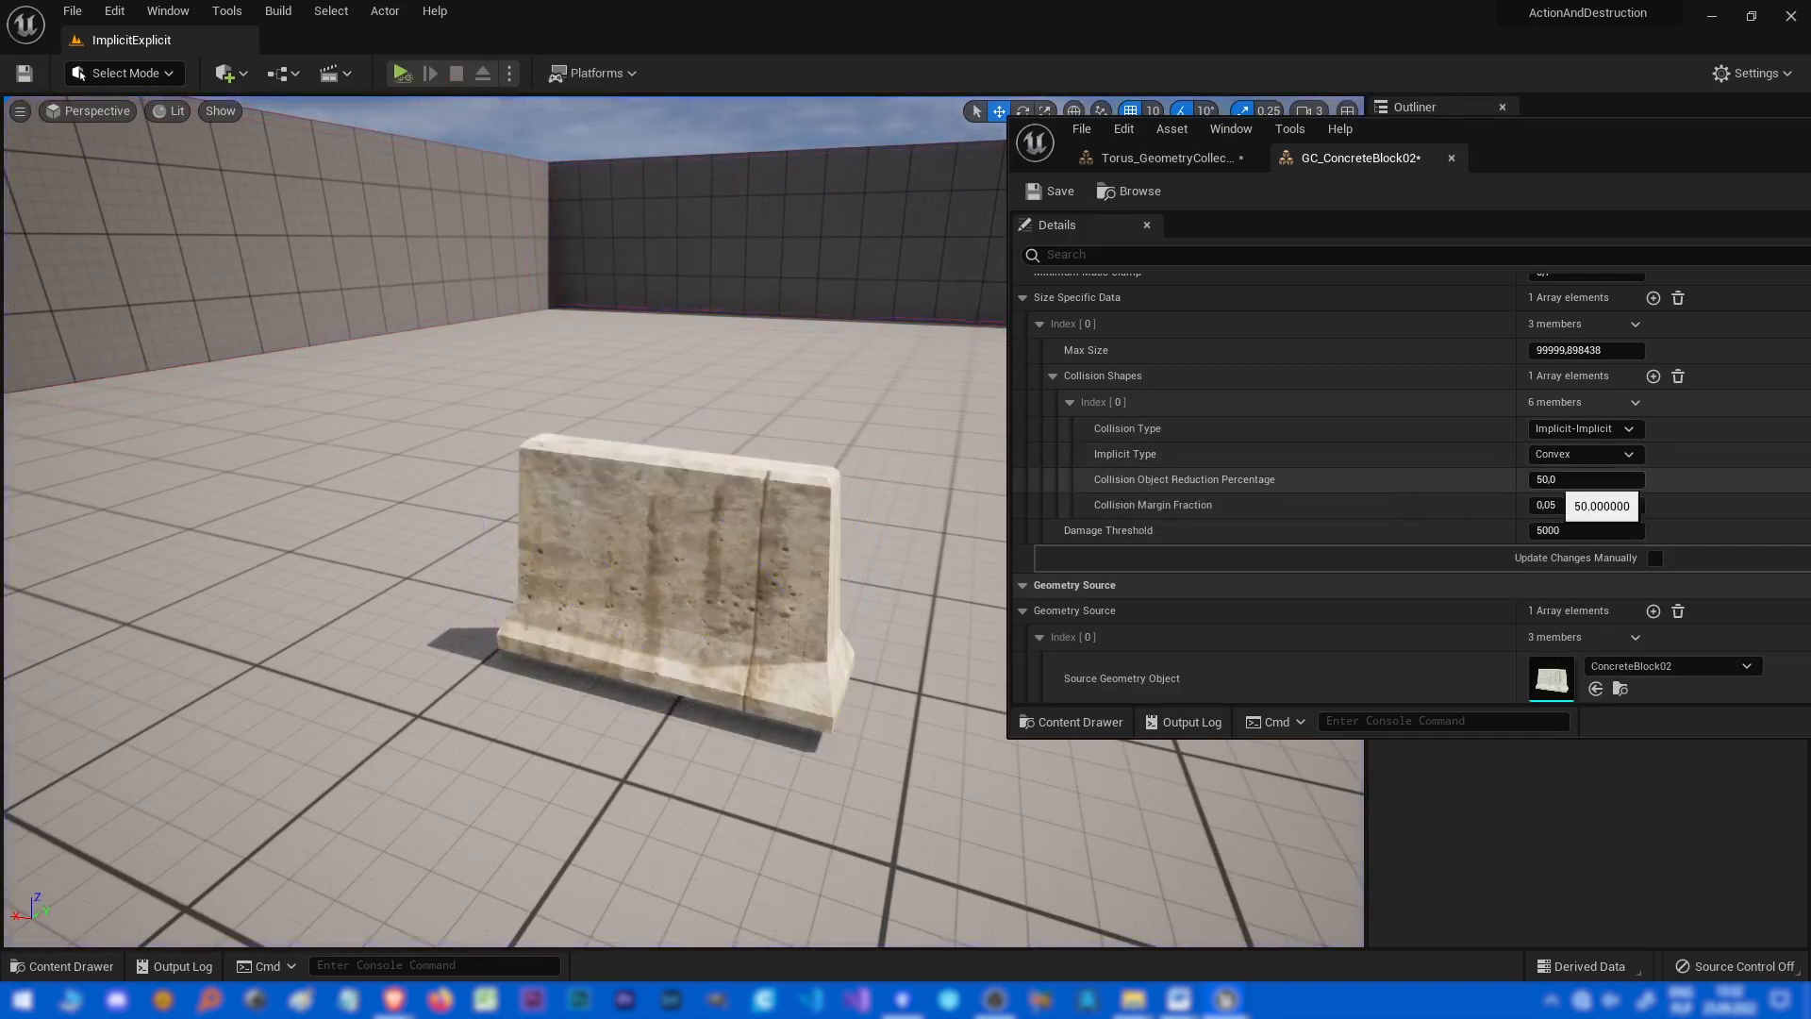
Set the Collision Object Reduction Percentage to 0 and the Implicit Type to Box.
{"action": "left_click", "coordinate": [1556, 481]}
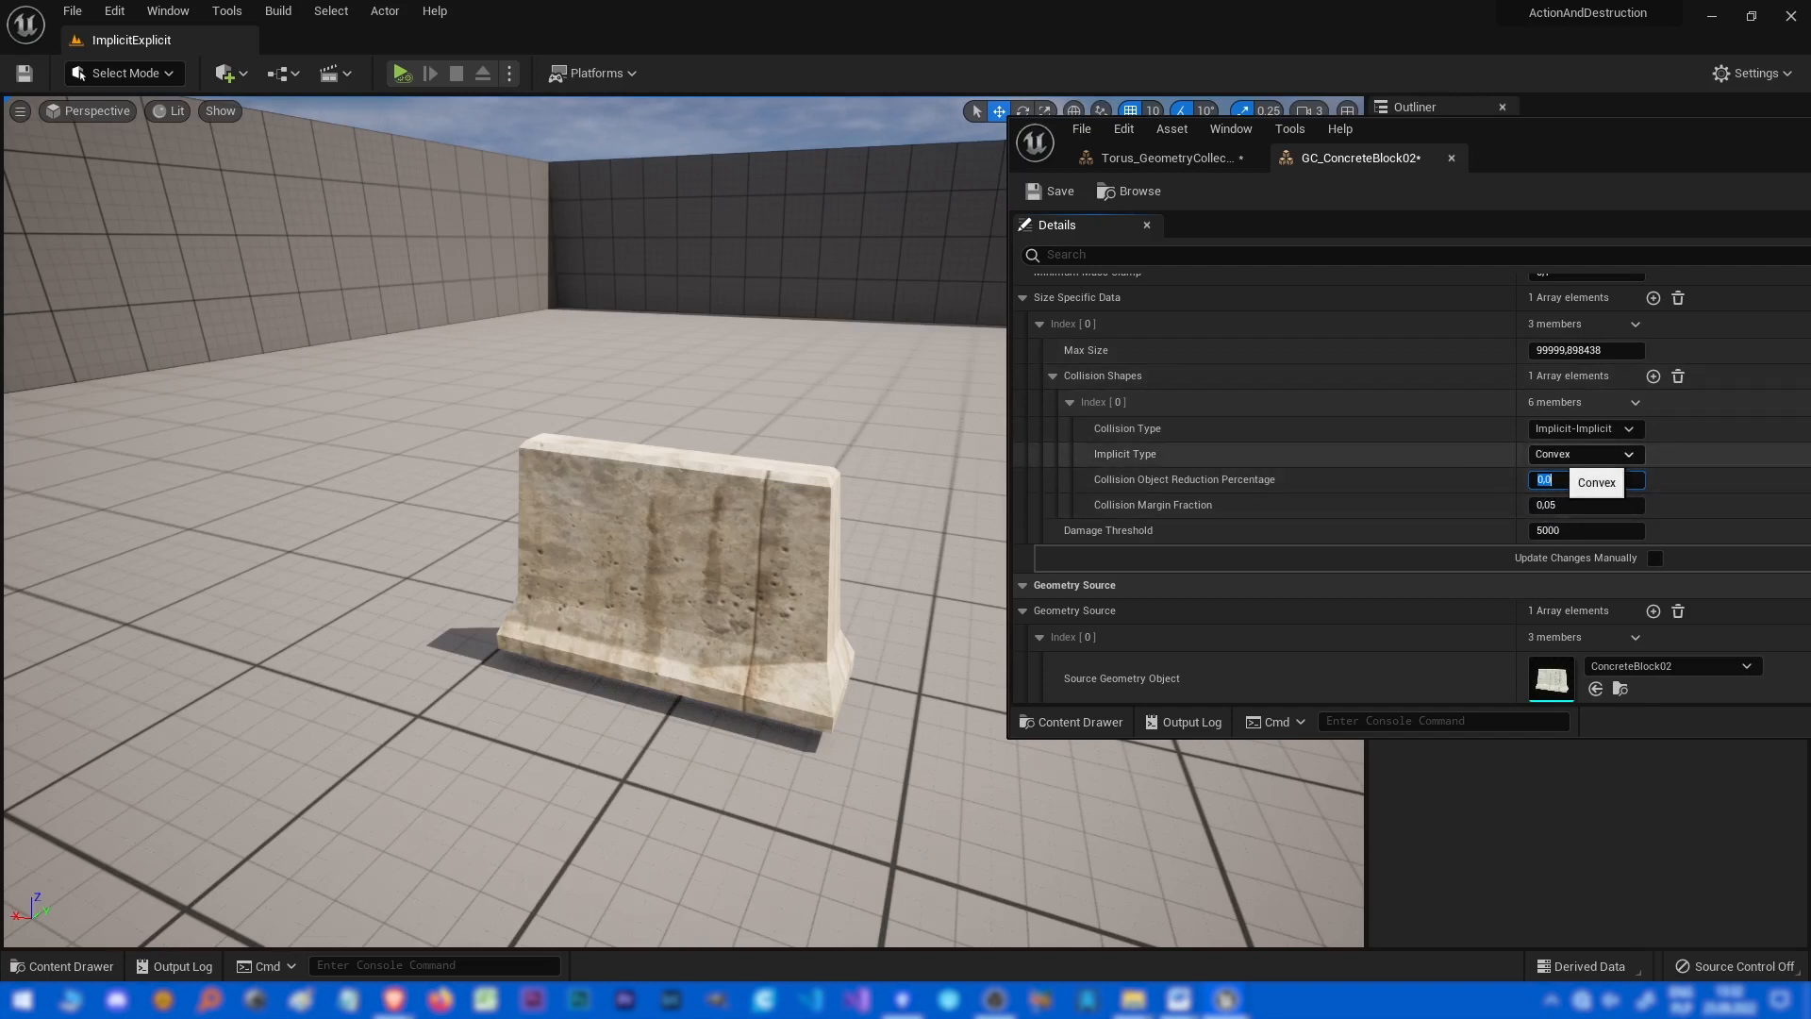
{"action": "left_click", "coordinate": [1583, 453]}
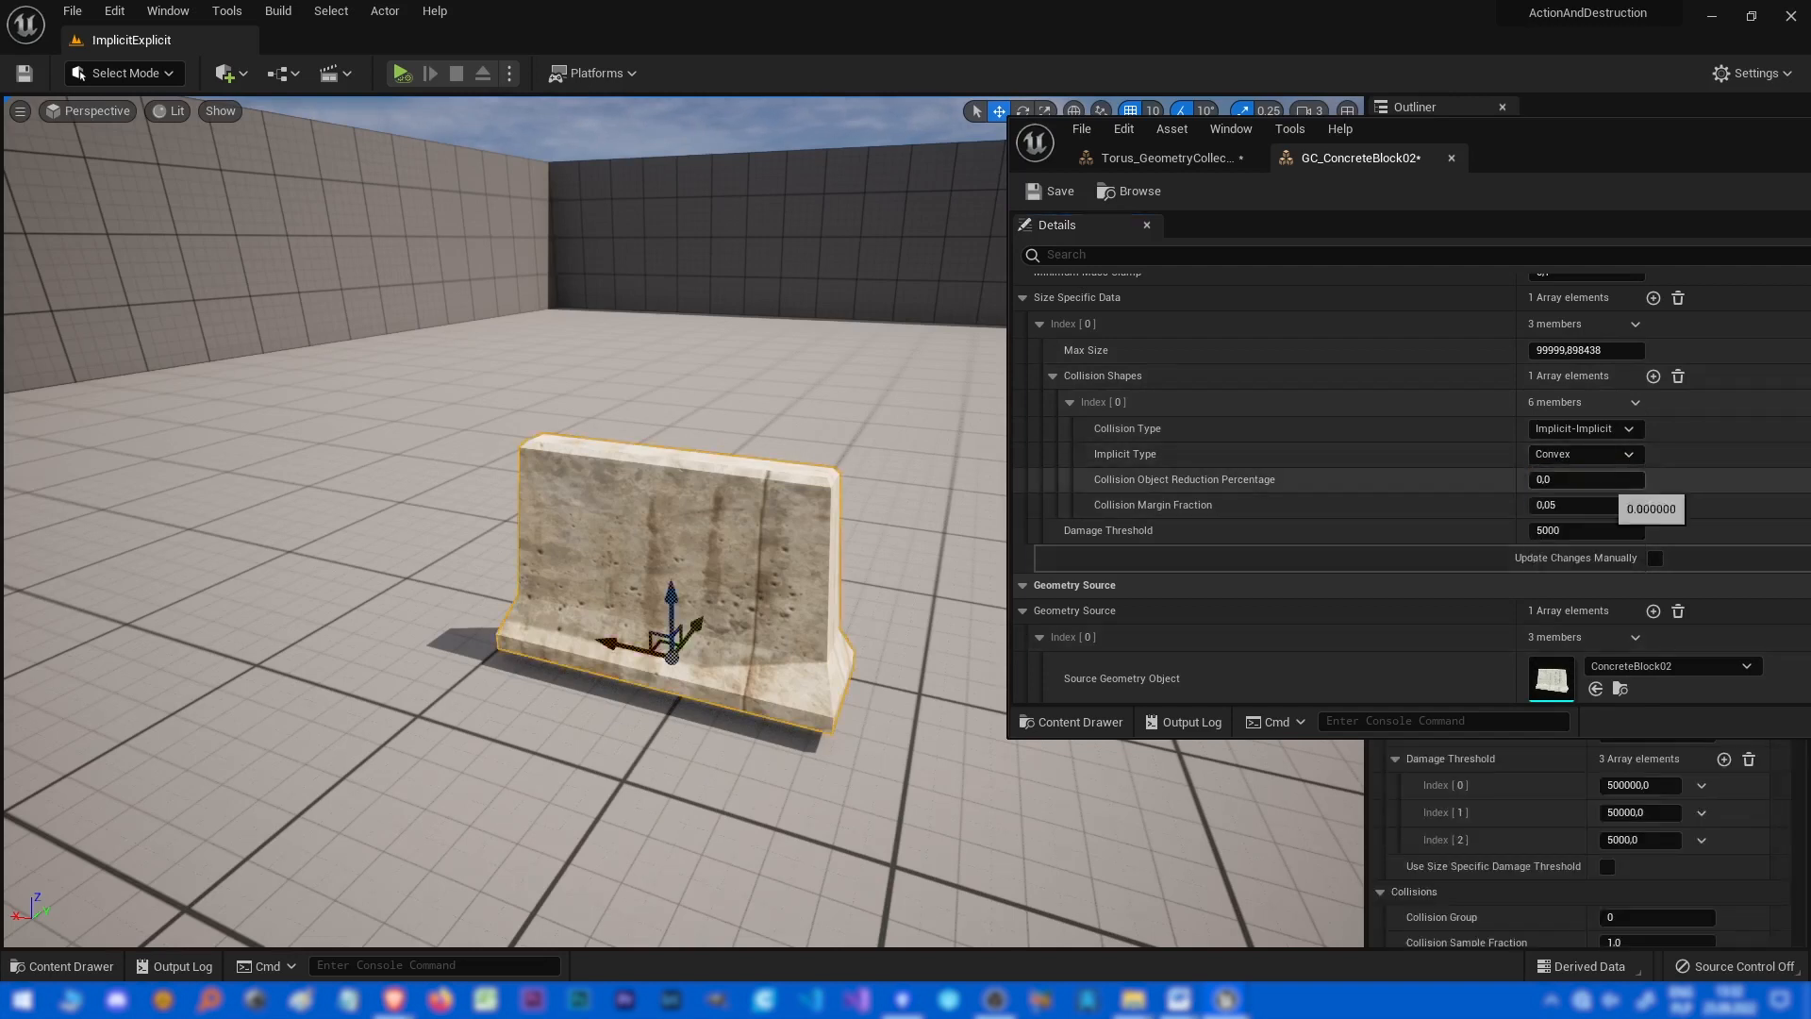
{"action": "left_click", "coordinate": [1594, 455]}
{"action": "left_click", "coordinate": [1592, 473]}
Disable Enable Clustering on the concrete block actor in the level, then simulate twice, stopping each run.
{"action": "left_click", "coordinate": [1216, 826]}
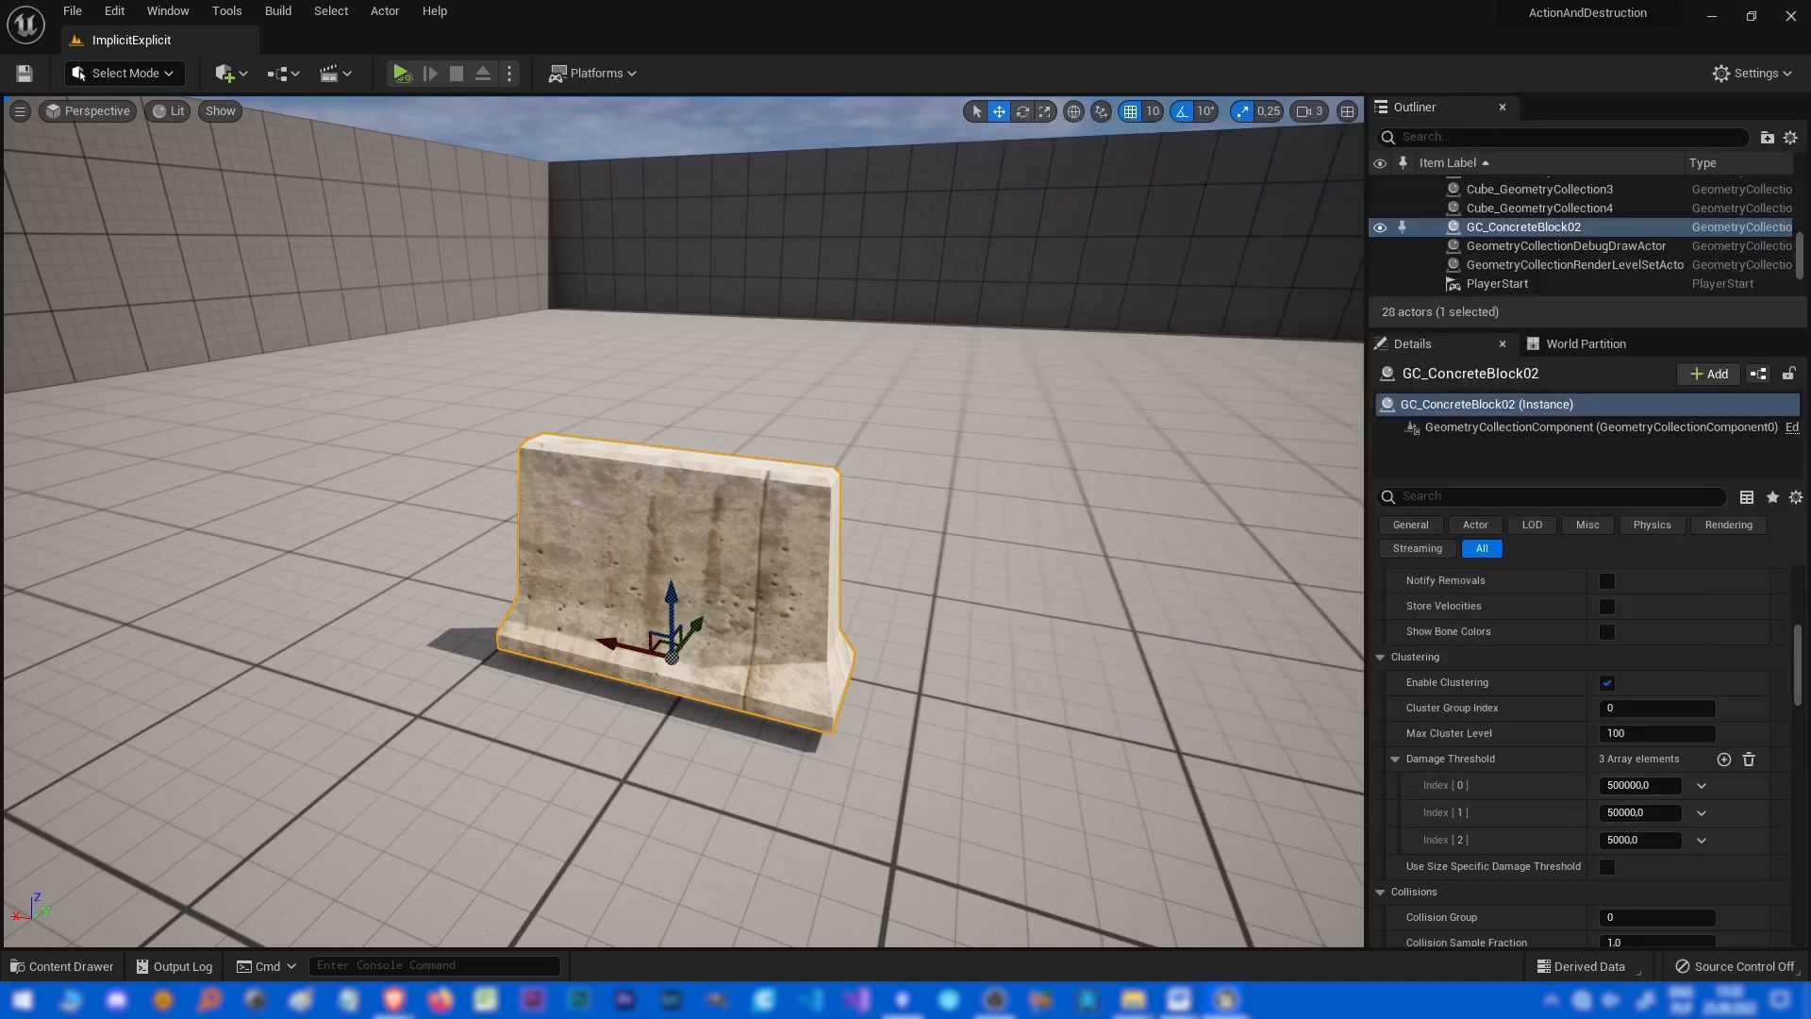
{"action": "left_click", "coordinate": [1607, 682]}
{"action": "key", "text": "s"}
{"action": "right_click_drag", "start_coordinate": [943, 566], "coordinate": [926, 598]}
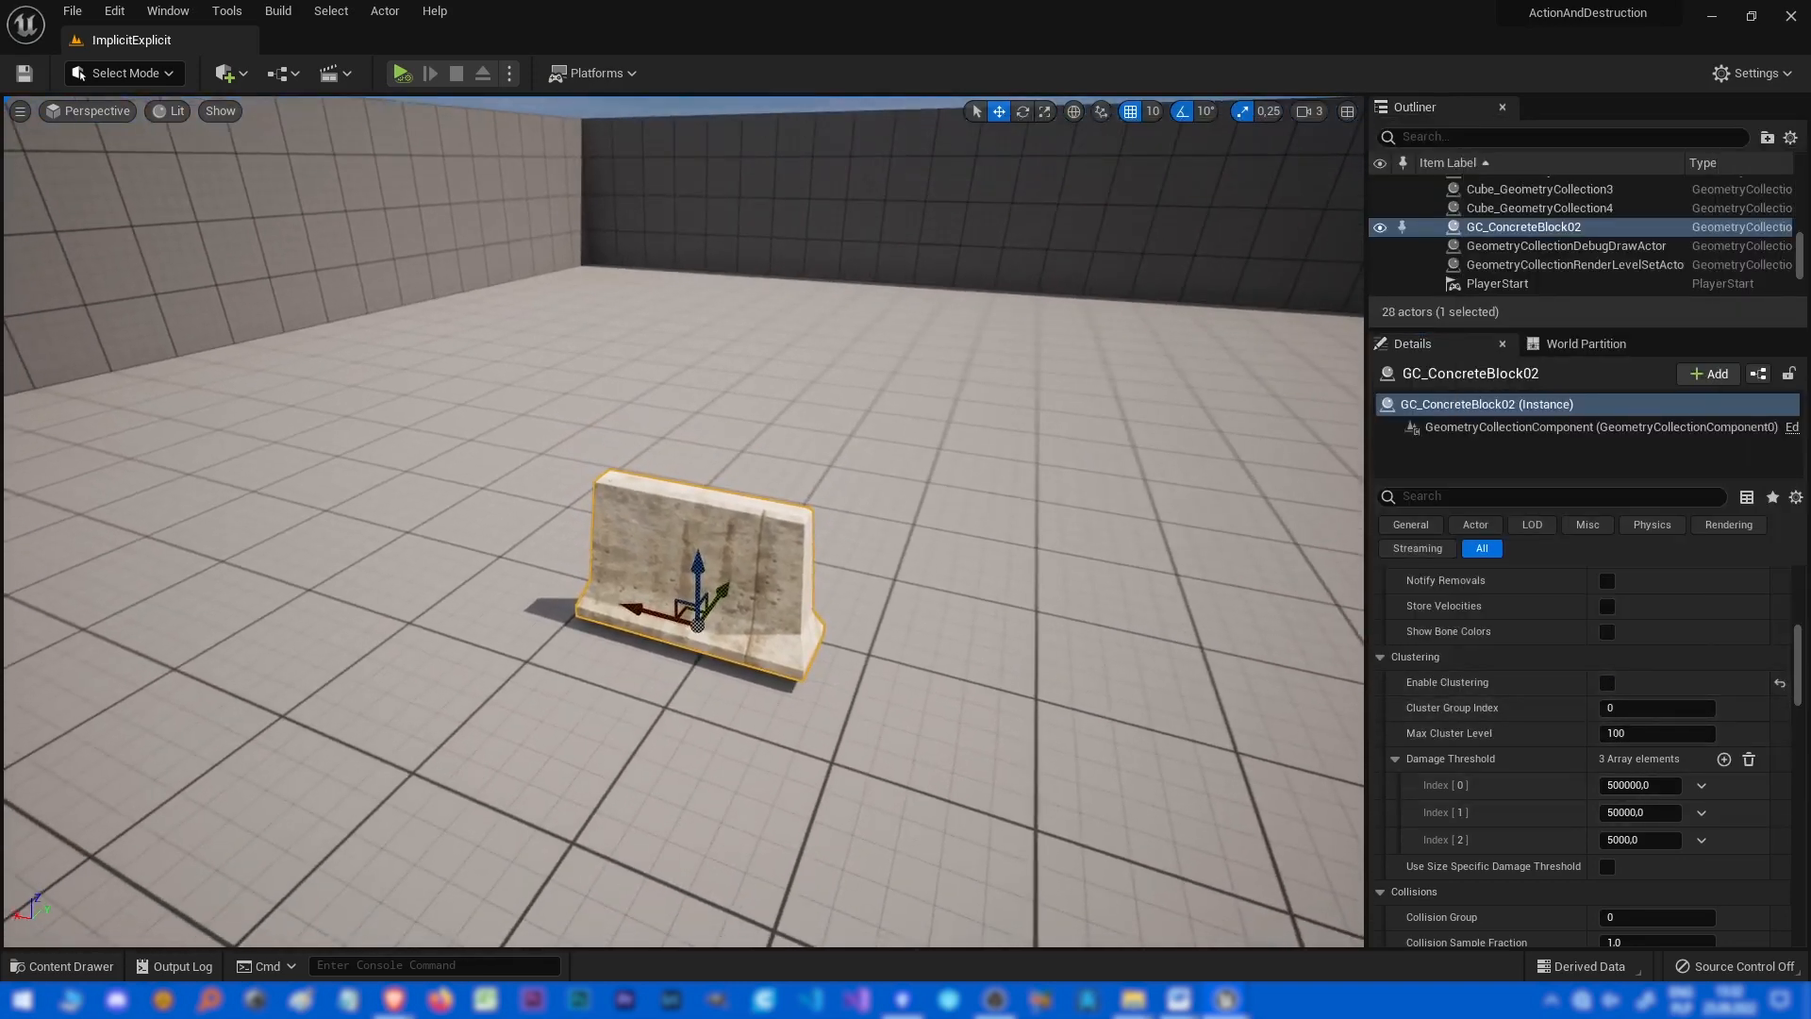
{"action": "right_click", "coordinate": [971, 543]}
{"action": "key", "text": "alt+s"}
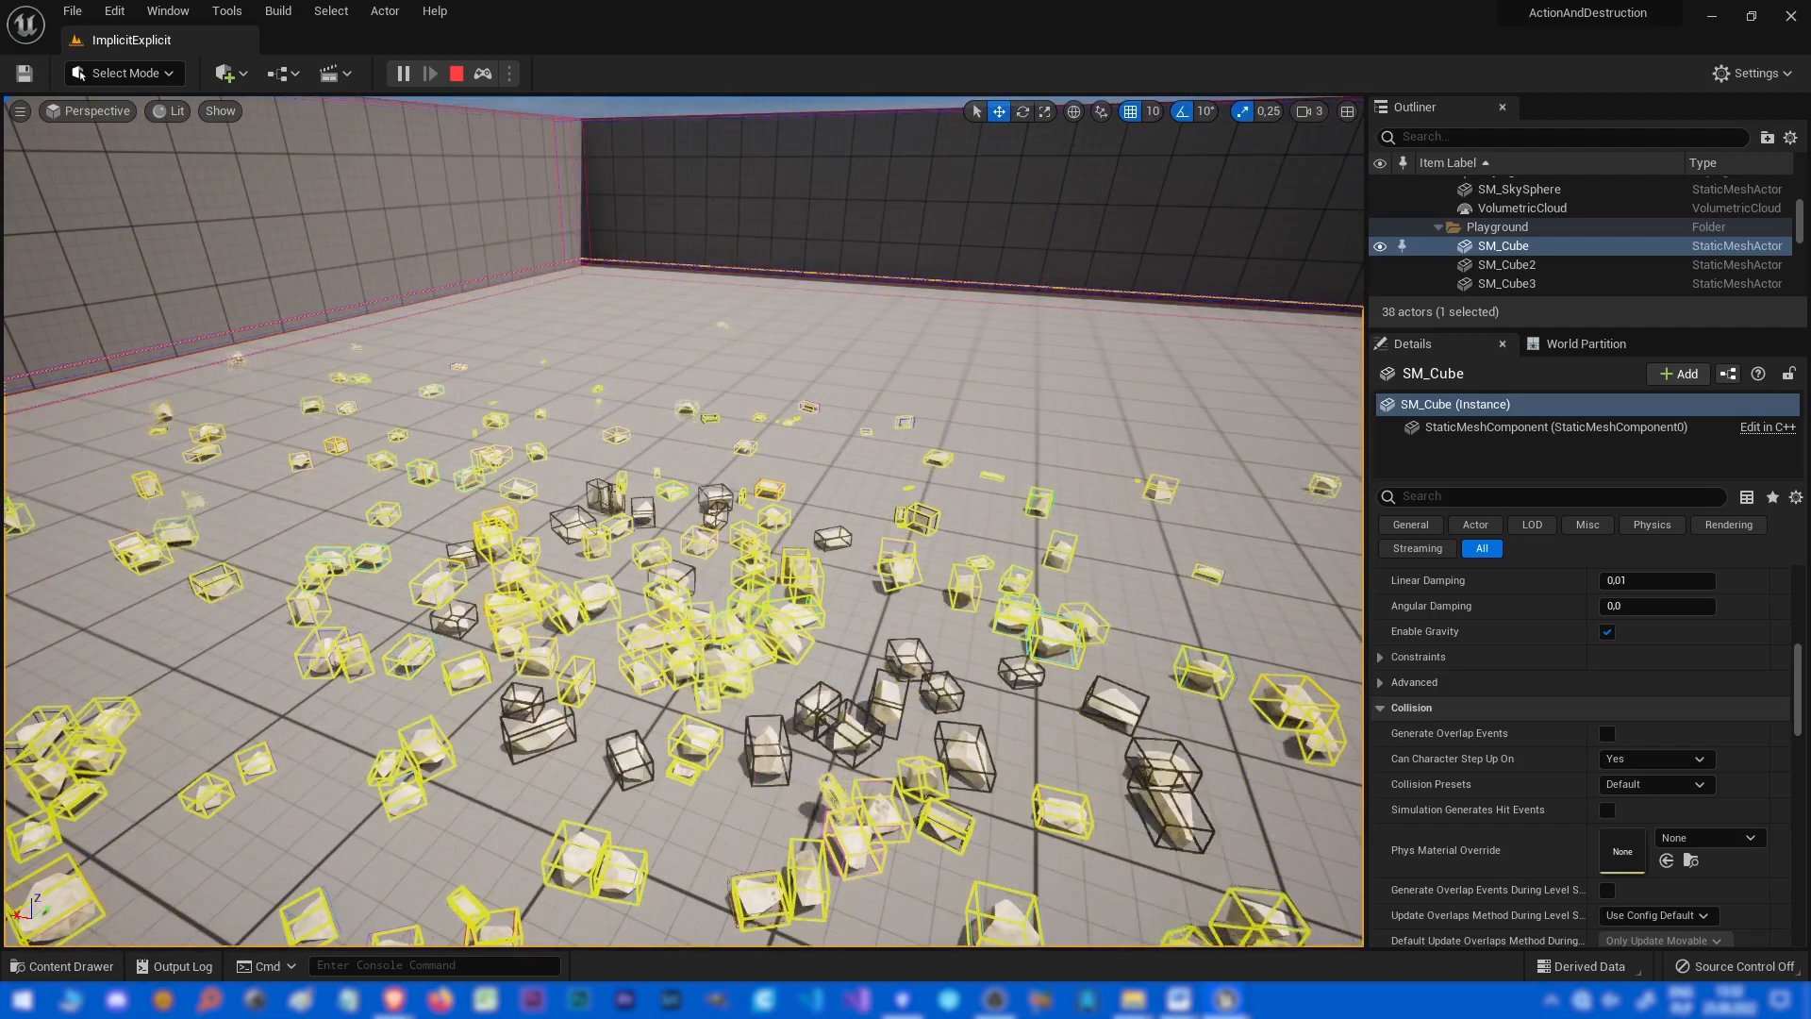
{"action": "key", "text": "Escape"}
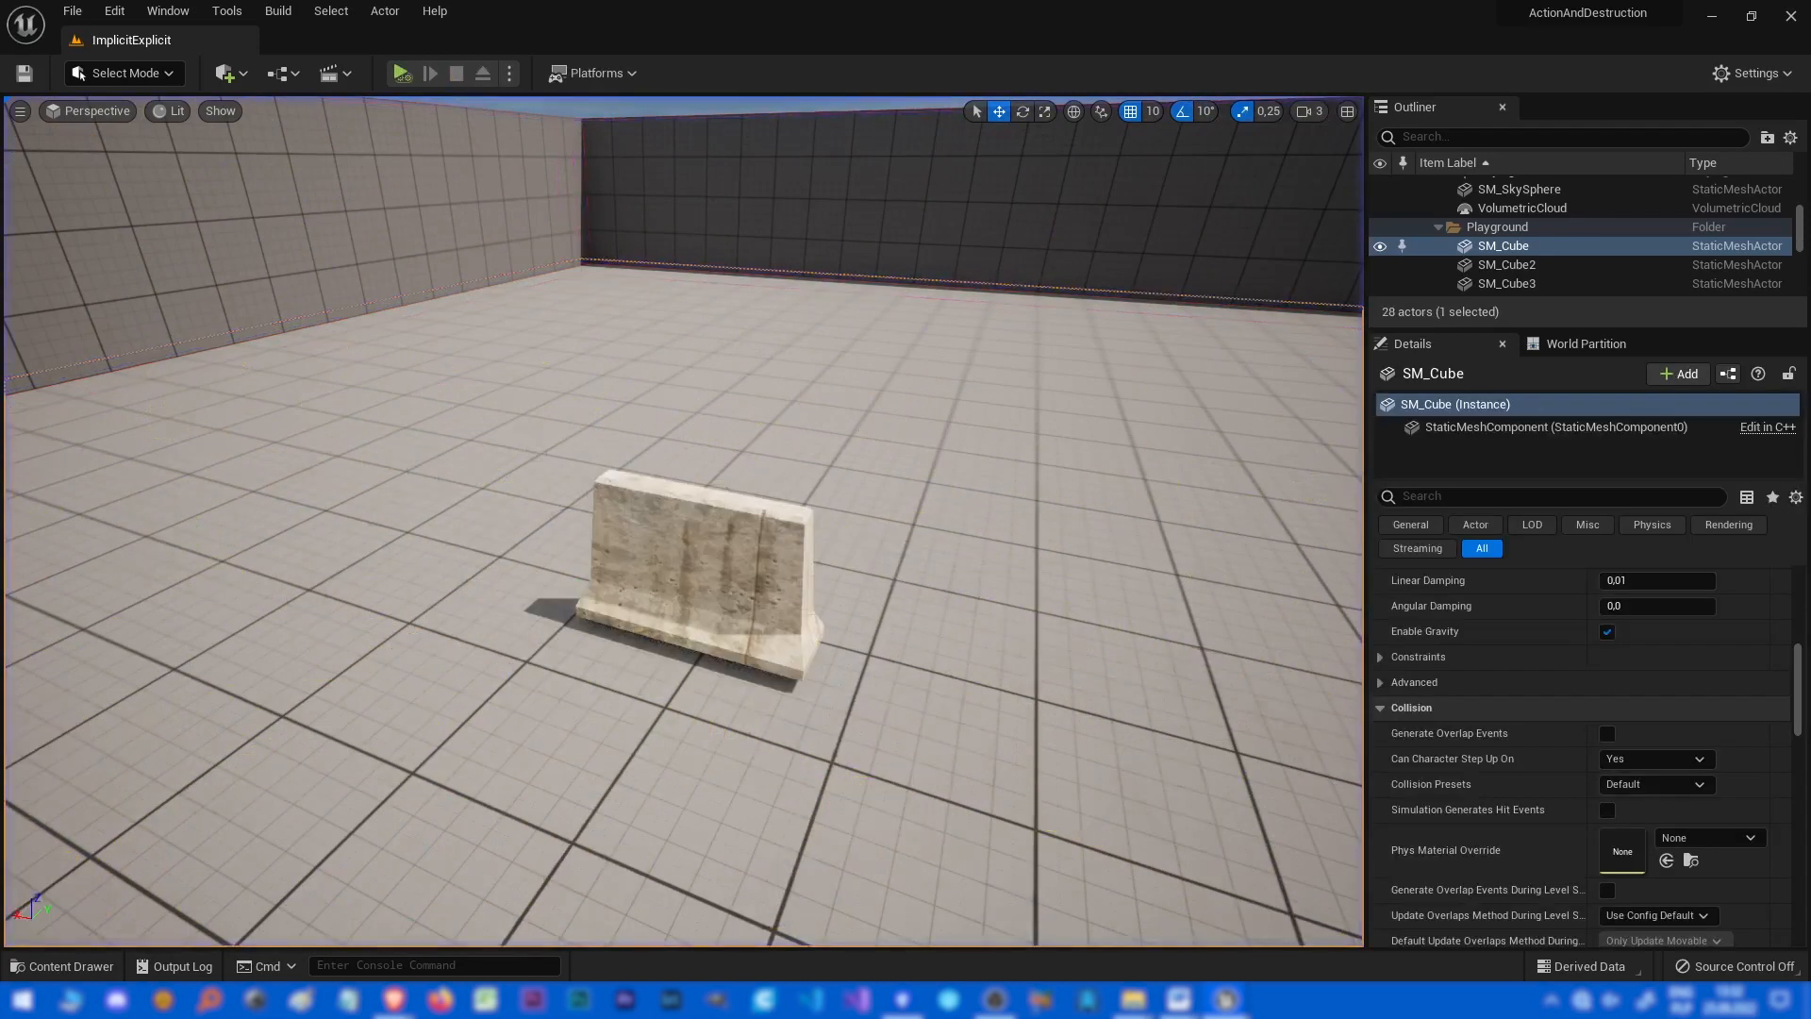
{"action": "key", "text": "alt+s"}
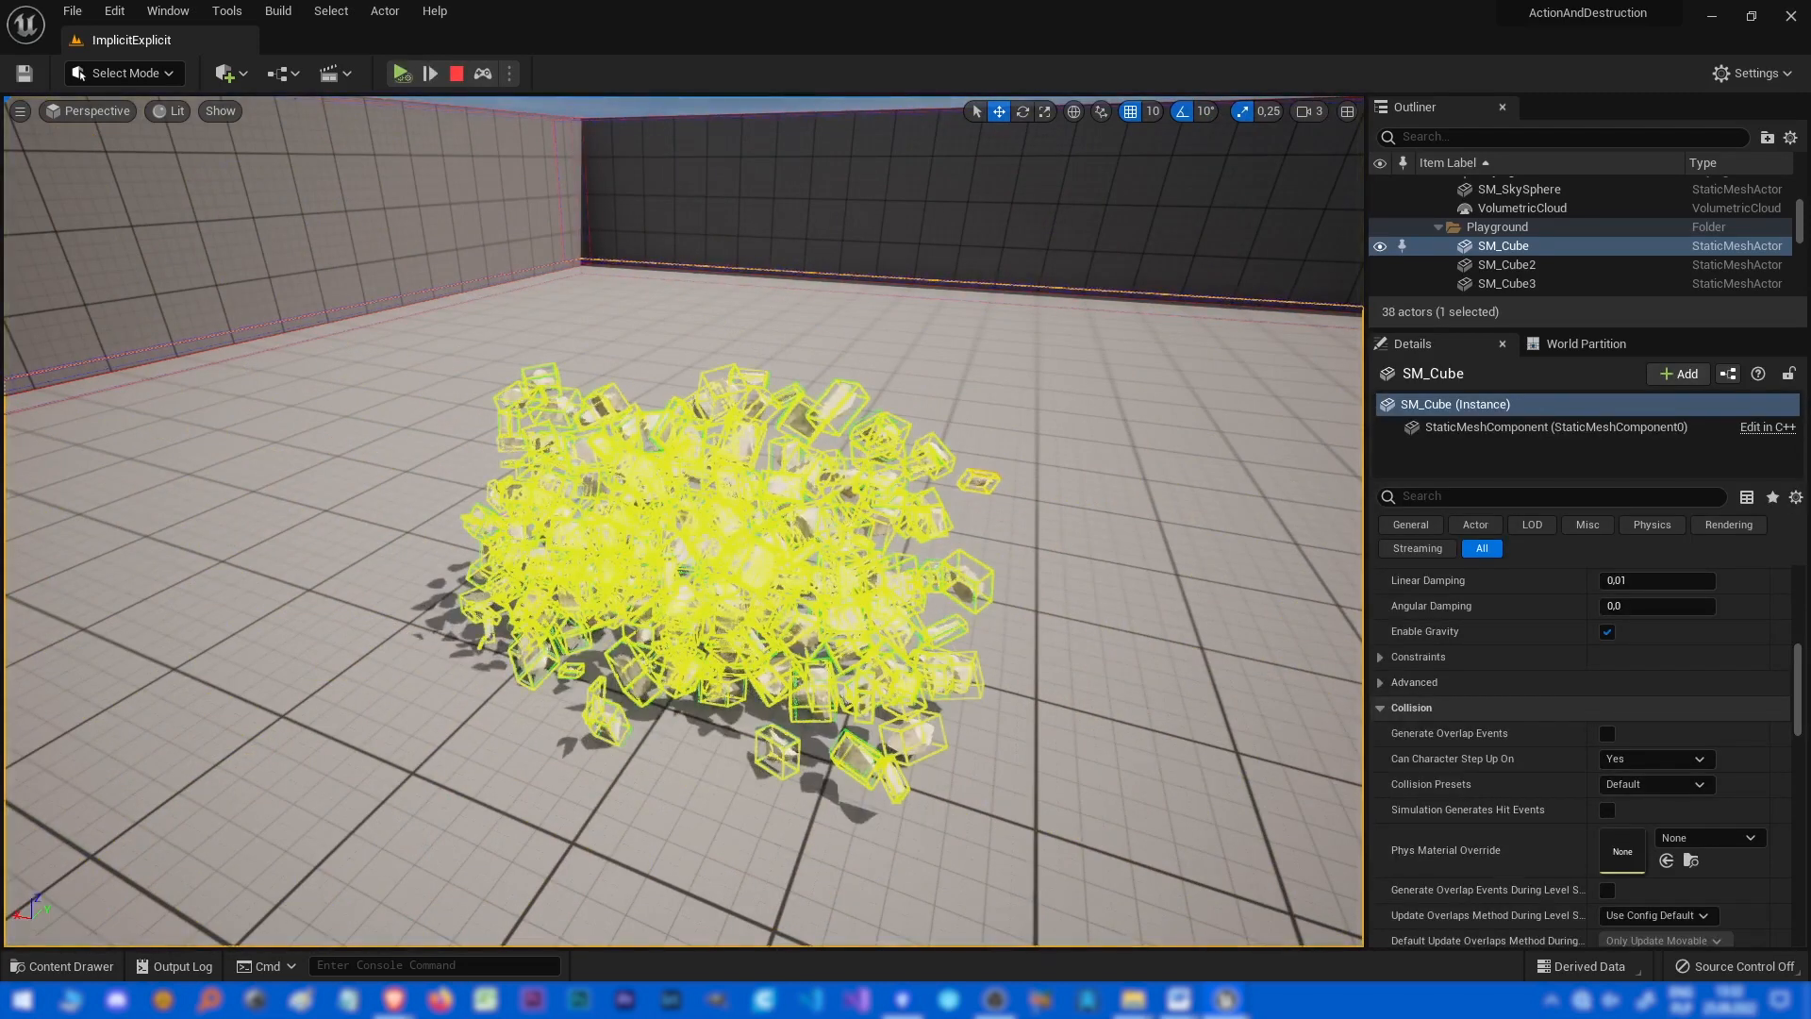
{"action": "key", "text": "Escape"}
Set the concrete block asset's Implicit Type to Sphere and simulate the level.
{"action": "left_click_drag", "start_coordinate": [1809, 141], "coordinate": [1163, 160]}
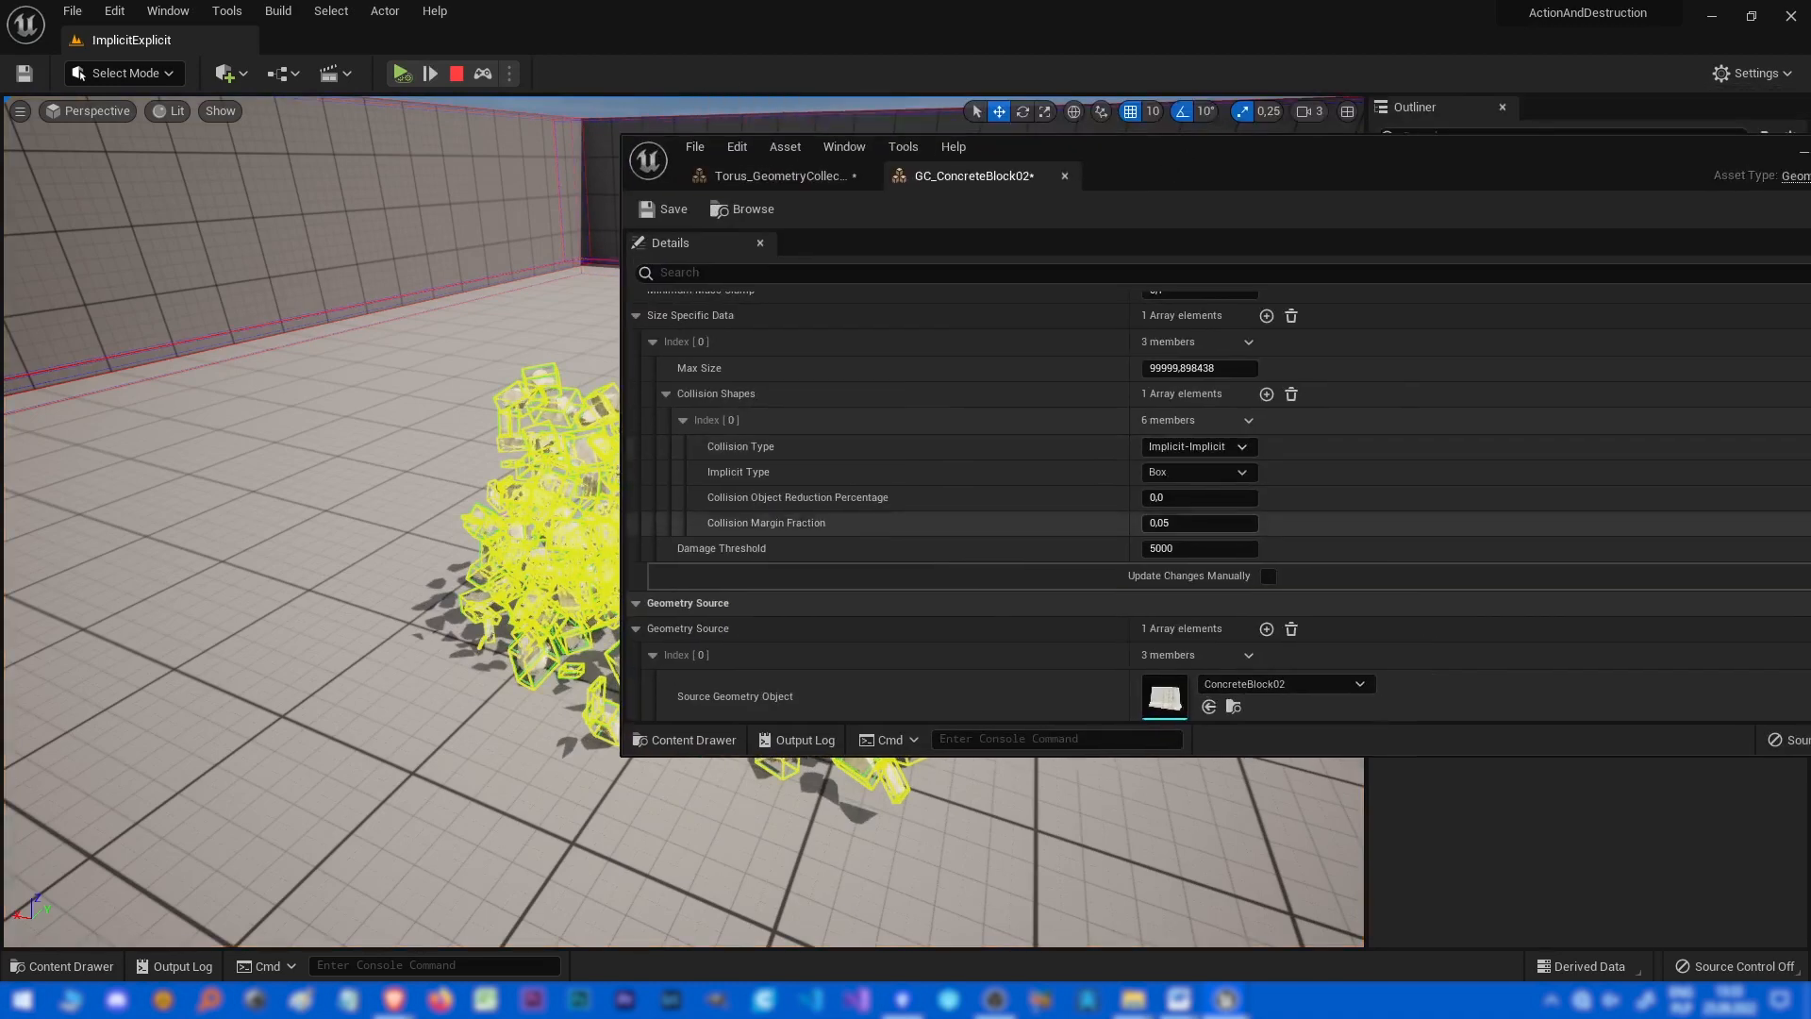
{"action": "left_click", "coordinate": [457, 73]}
{"action": "left_click", "coordinate": [1196, 471]}
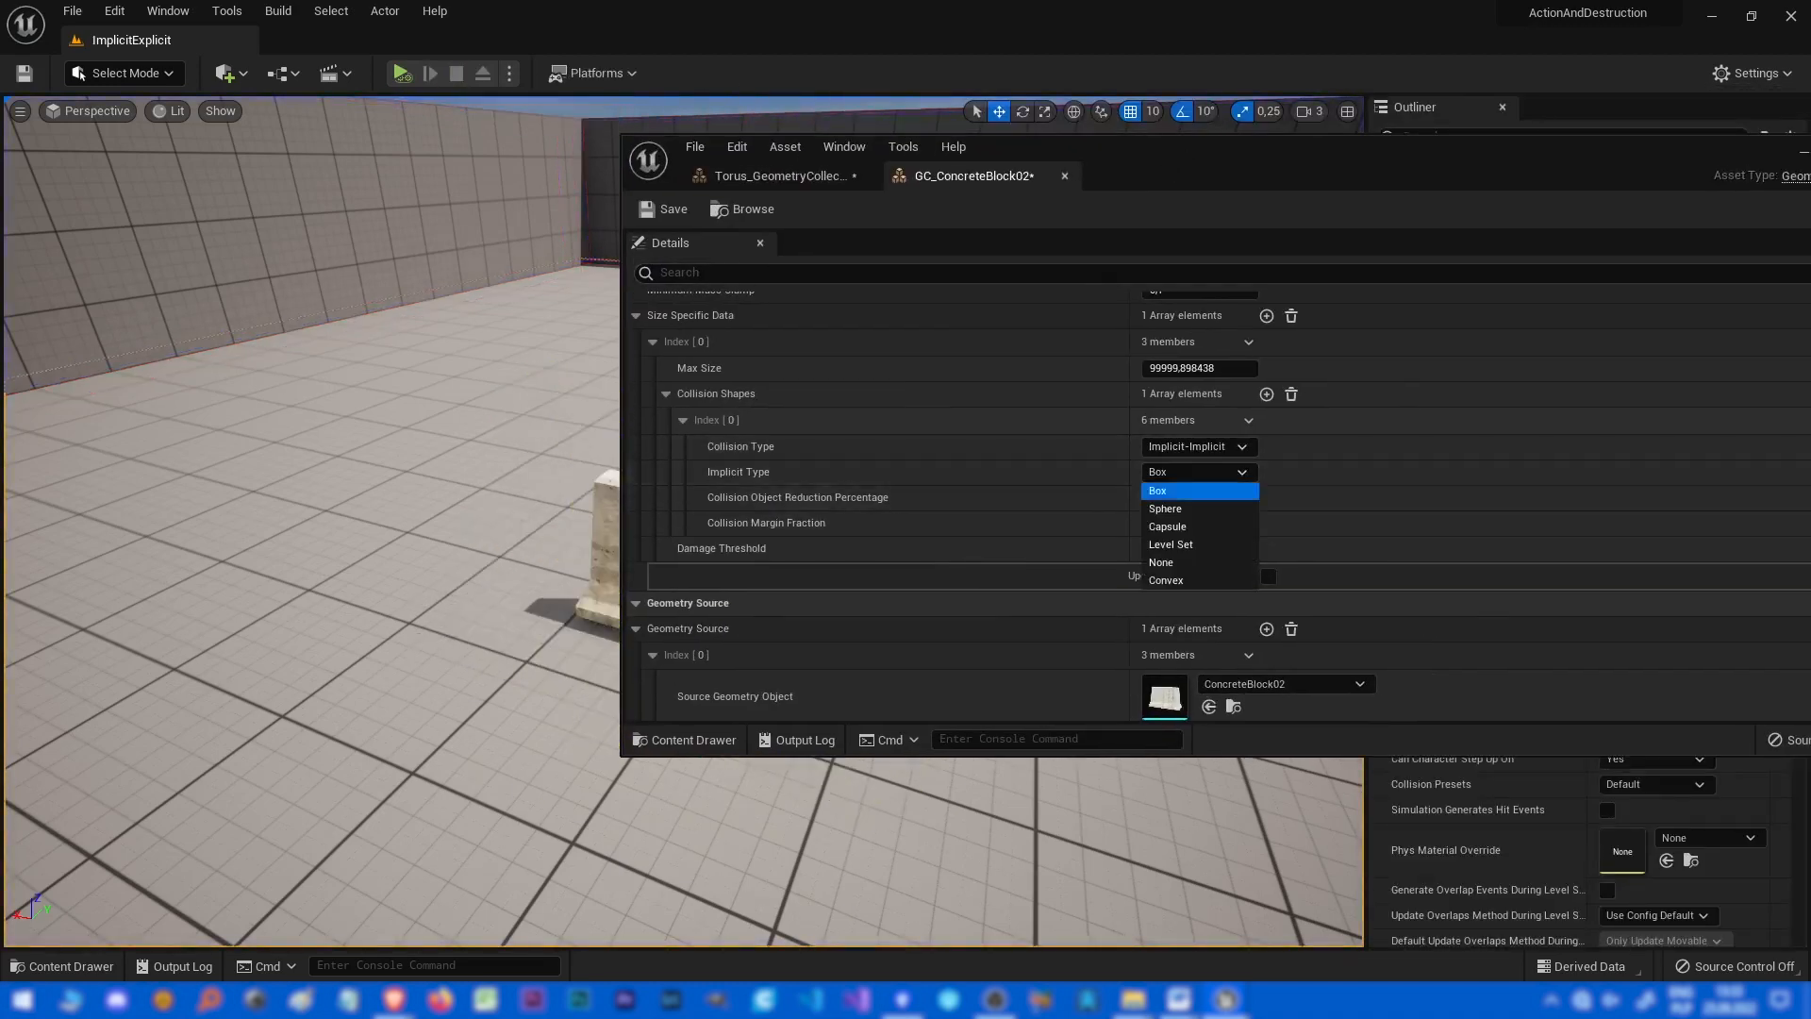
{"action": "left_click", "coordinate": [1196, 508]}
{"action": "left_click_drag", "start_coordinate": [1198, 162], "coordinate": [1810, 212]}
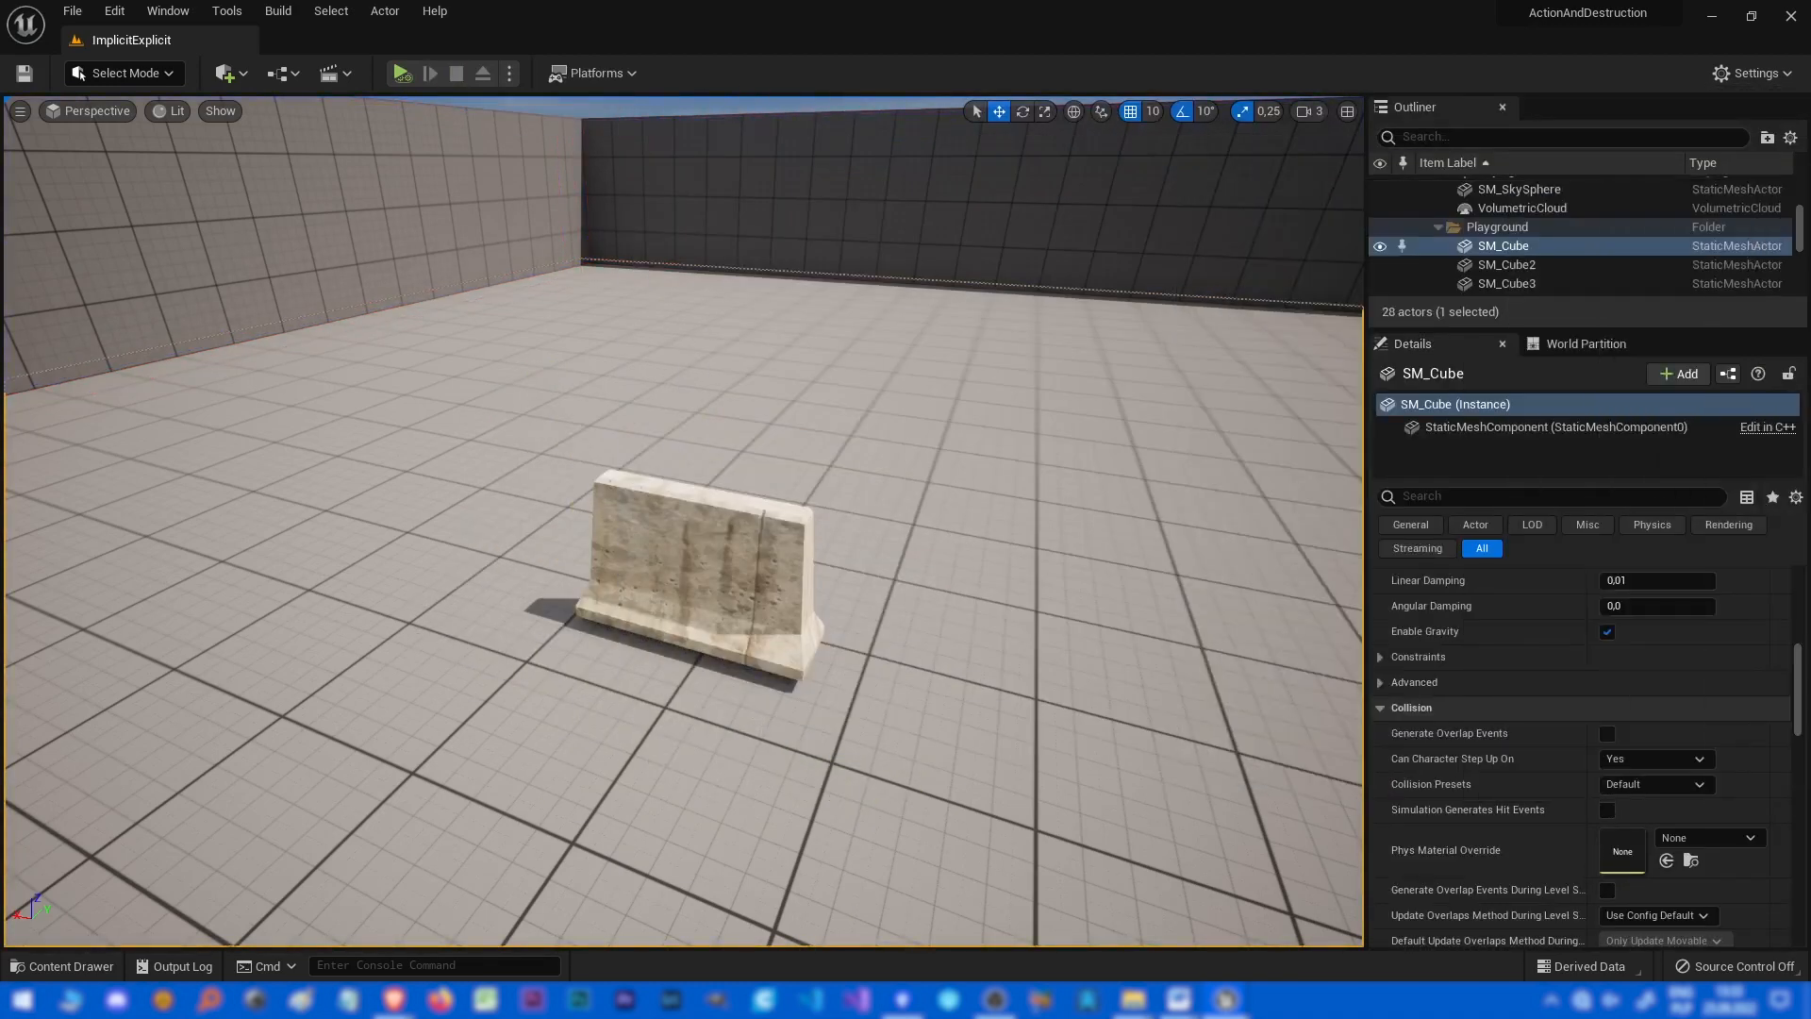
{"action": "mouse_move", "coordinate": [849, 472]}
{"action": "right_mouse_down"}
{"action": "mouse_move", "coordinate": [854, 425]}
{"action": "mouse_move", "coordinate": [873, 451]}
{"action": "right_mouse_up"}
{"action": "key", "text": "alt+s"}
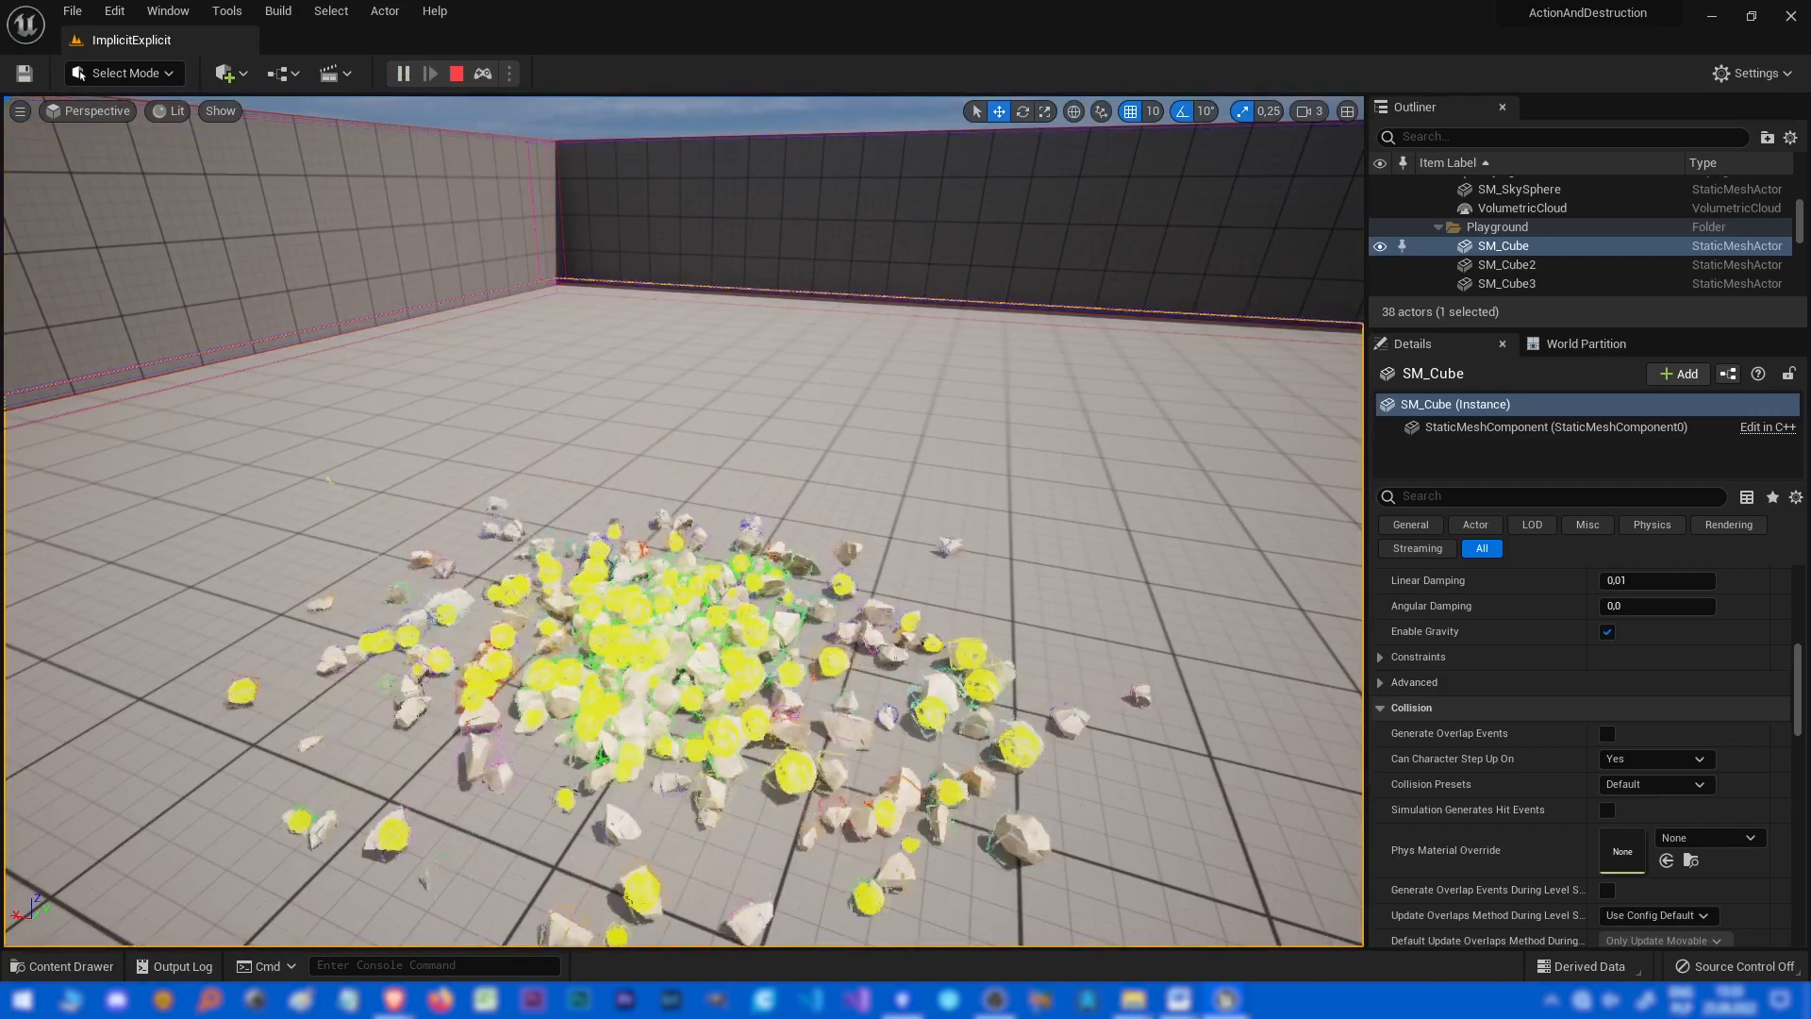
Fly around the scattered sphere-collision fragments to inspect them, then stop the simulation.
{"action": "right_click_drag", "start_coordinate": [683, 520], "coordinate": [976, 535]}
{"action": "key", "text": "w"}
{"action": "key", "text": "a"}
{"action": "key", "text": "s"}
{"action": "key", "text": "a"}
{"action": "key", "text": "Escape"}
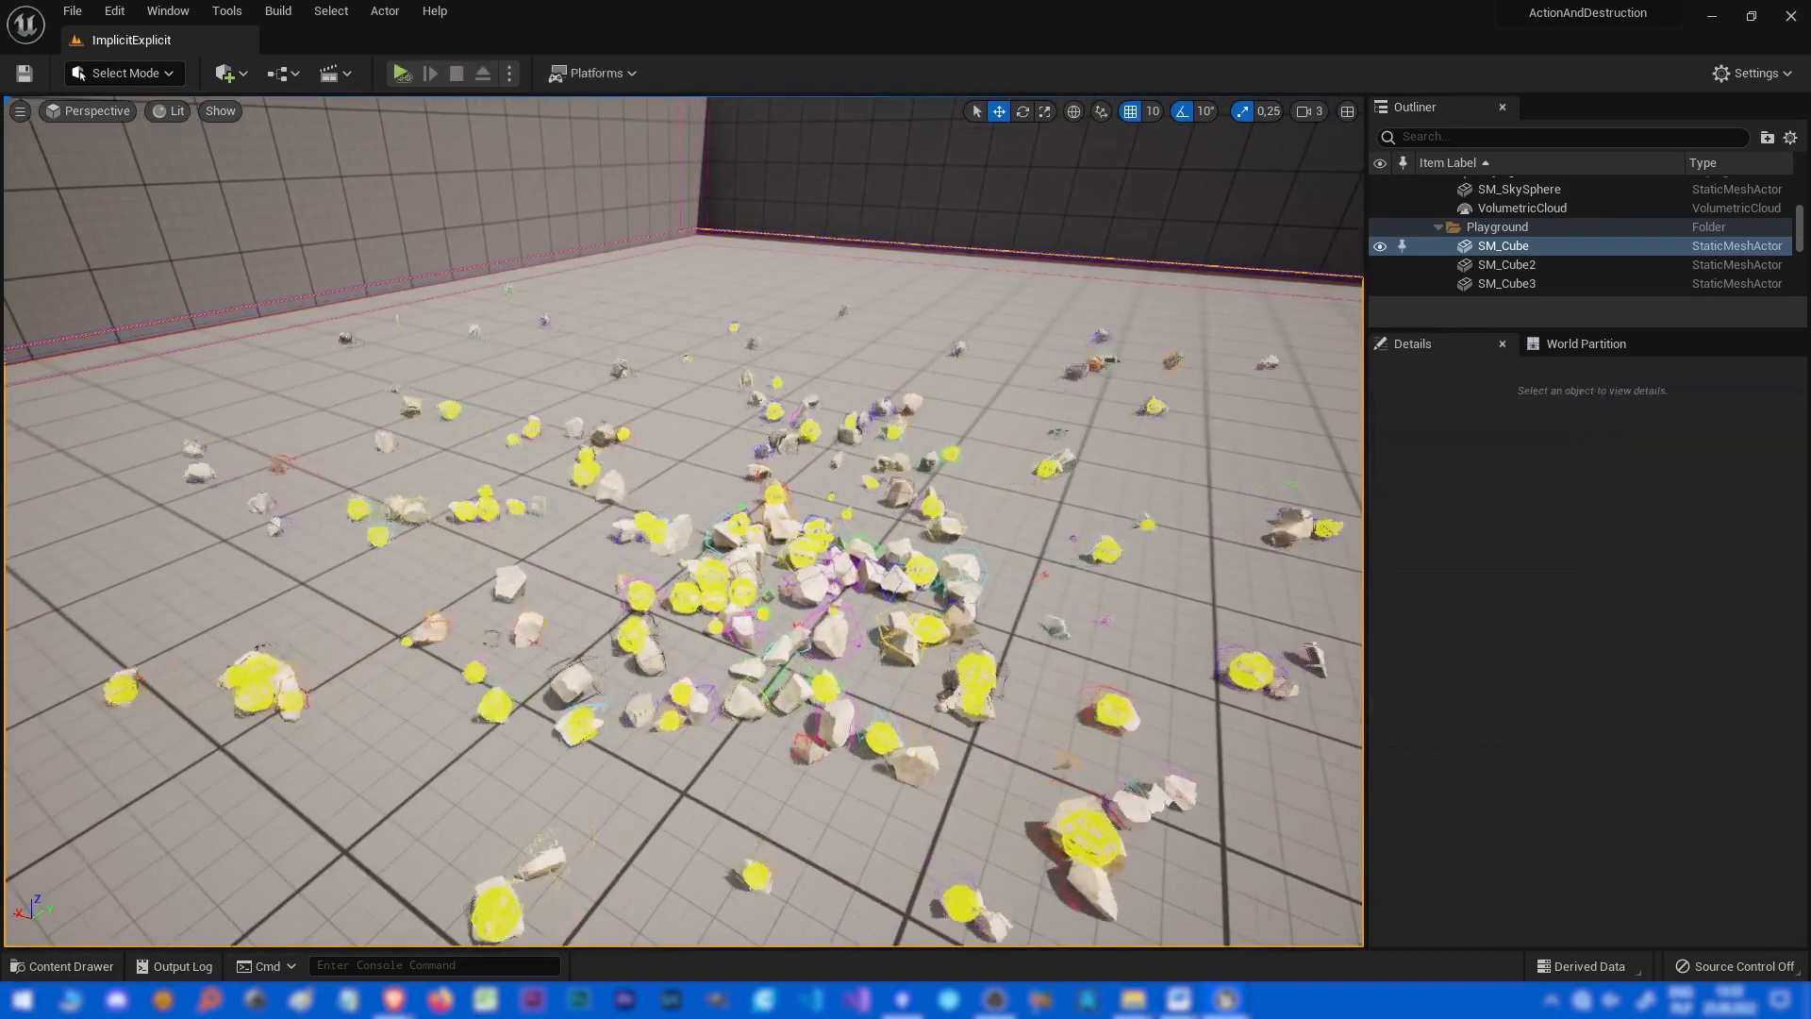
Run the level twice with the Sphere collision on the concrete block, stopping each run.
{"action": "key", "text": "alt+p"}
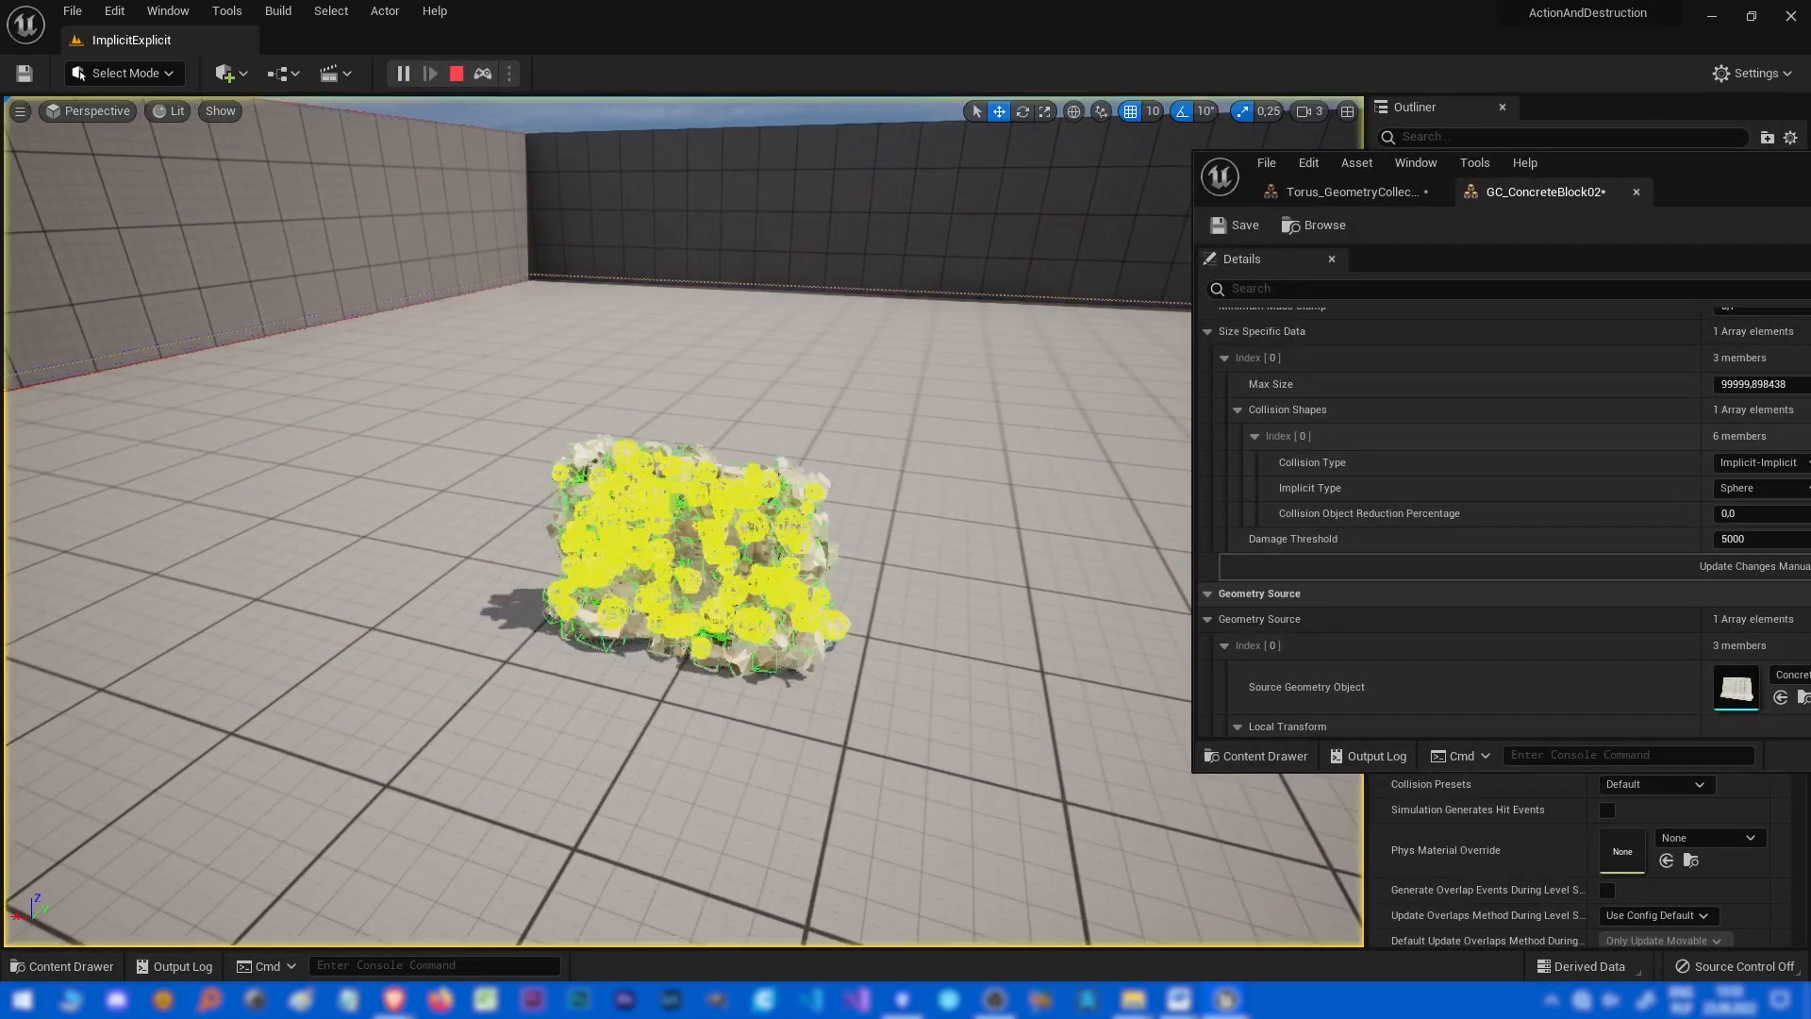
{"action": "key", "text": "Escape"}
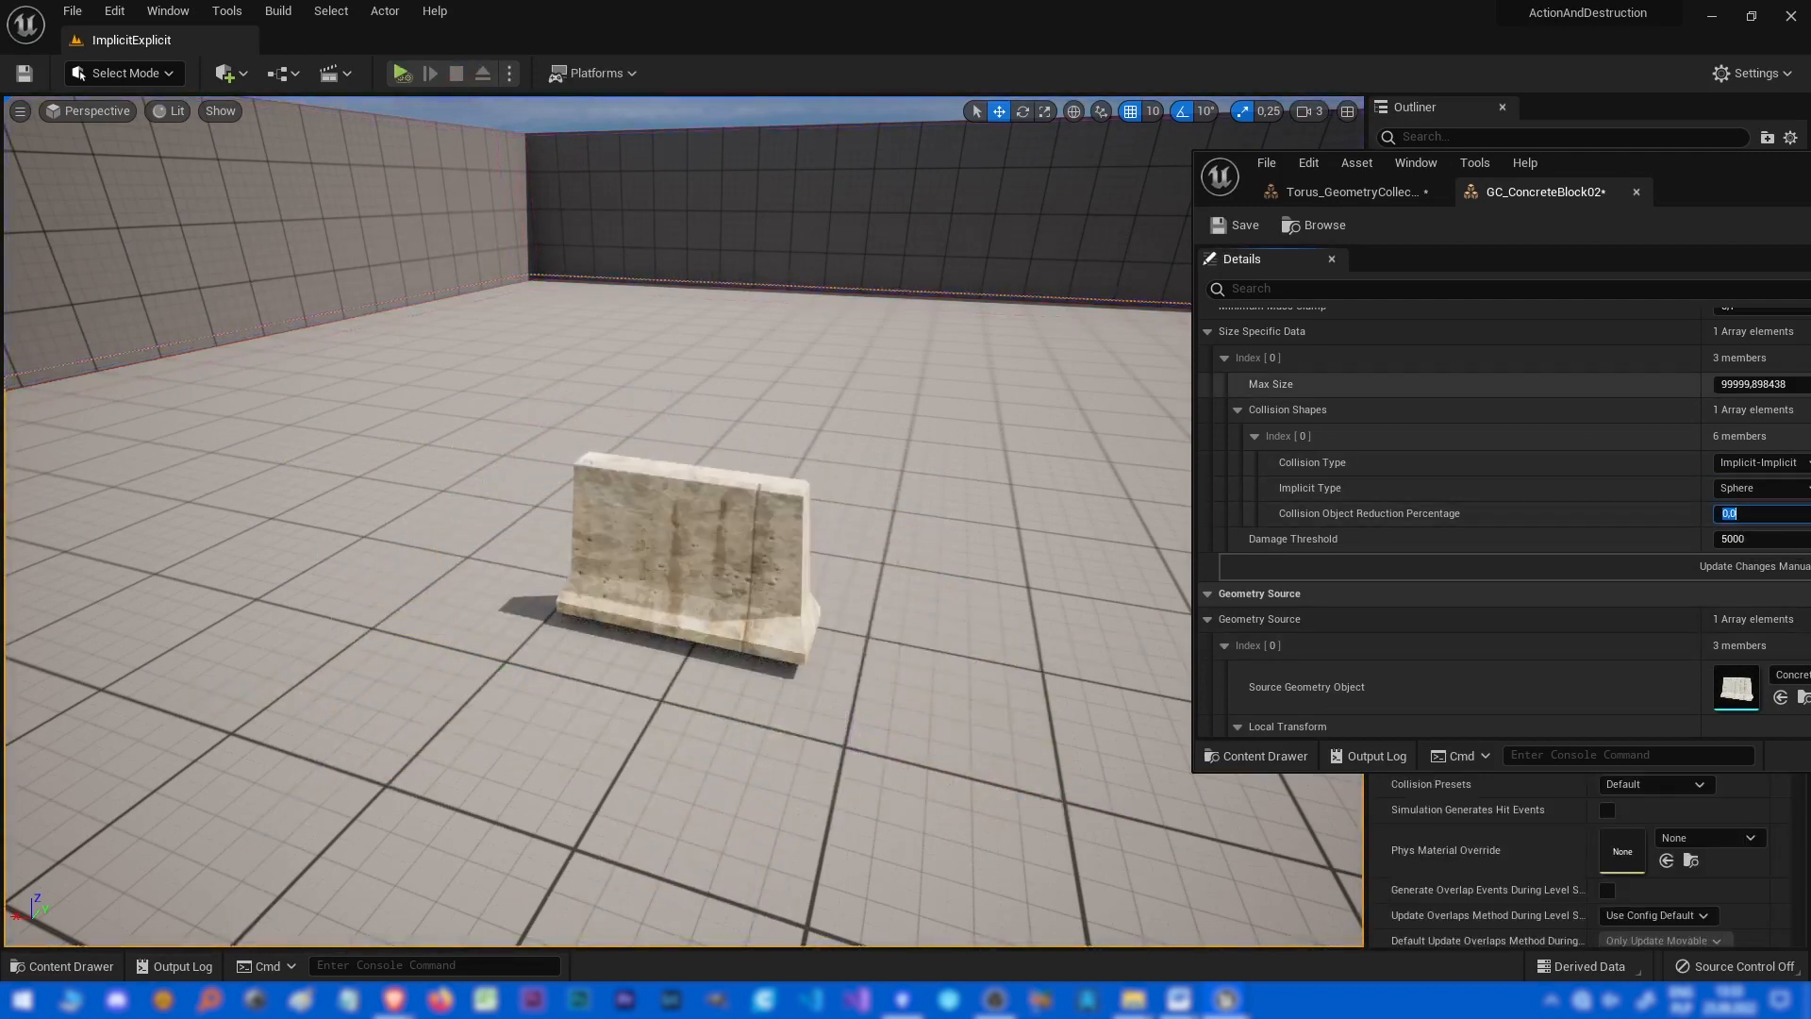
{"action": "mouse_move", "coordinate": [1038, 528]}
{"action": "right_mouse_down"}
{"action": "mouse_move", "coordinate": [999, 523]}
{"action": "mouse_move", "coordinate": [1013, 532]}
{"action": "right_mouse_up"}
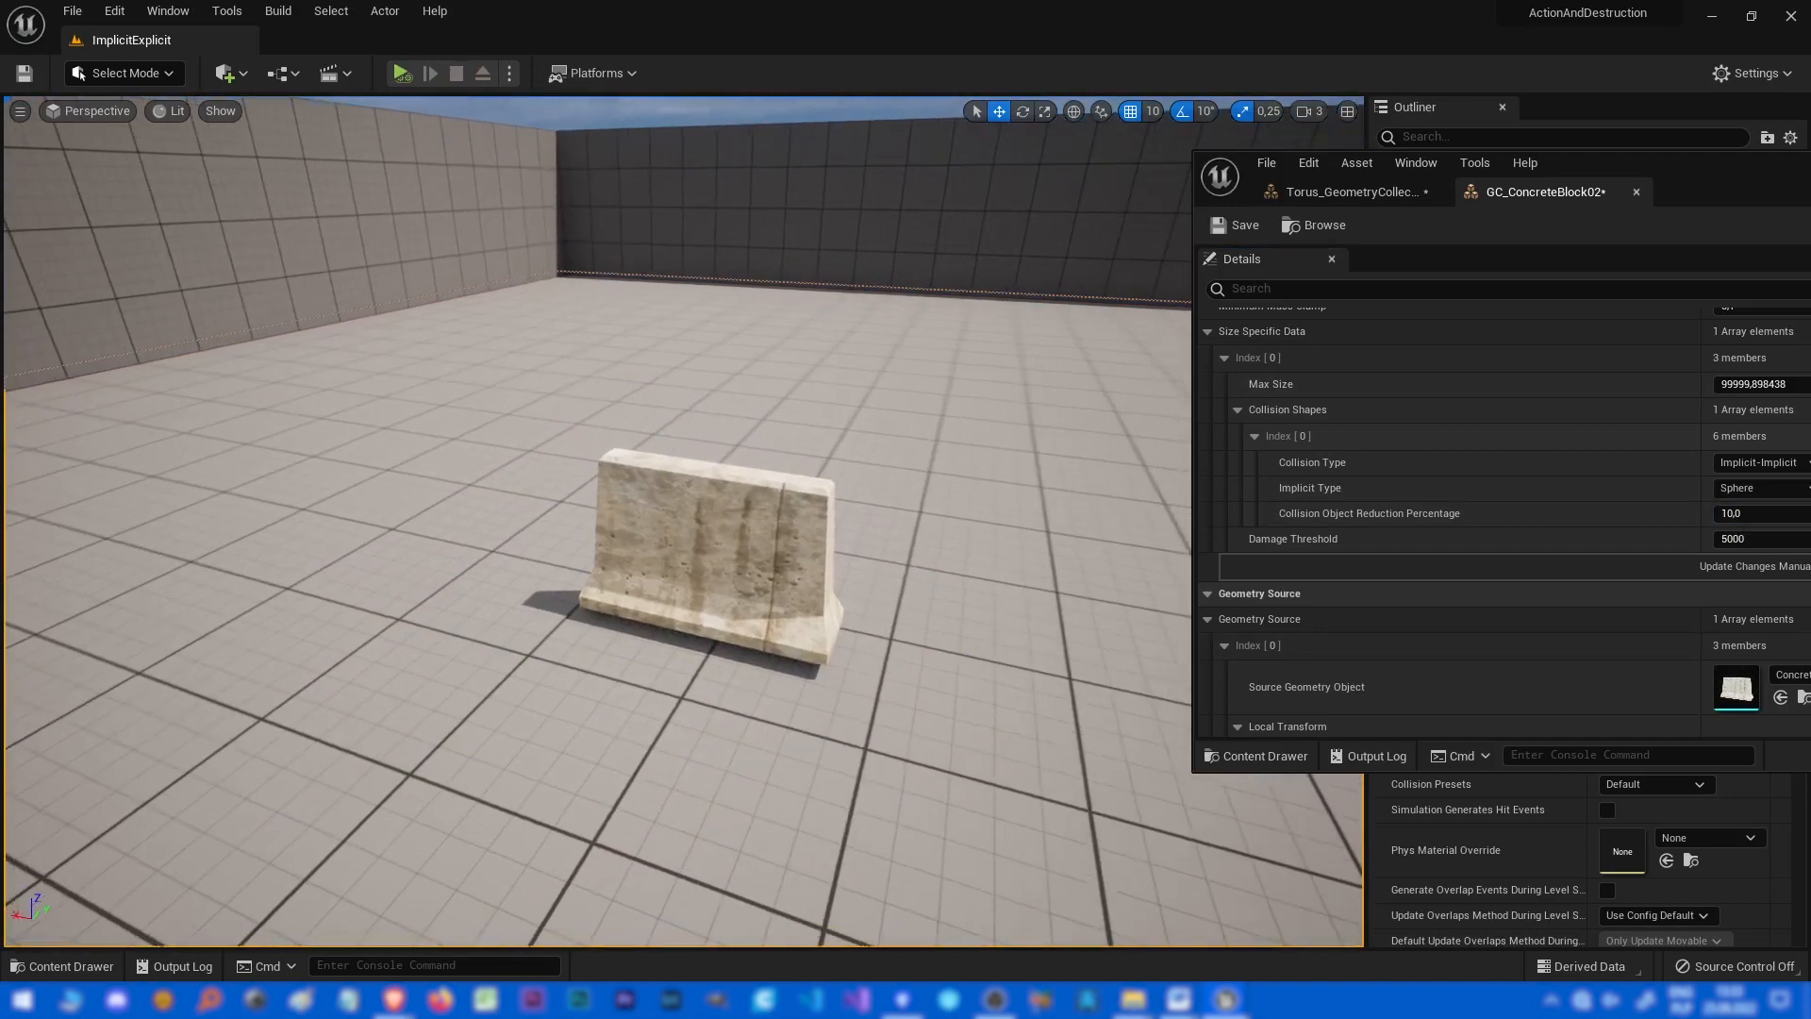
{"action": "key", "text": "alt+s"}
{"action": "key", "text": "Escape"}
Set the Collision Object Reduction Percentage to 50 and simulate the level.
{"action": "left_click", "coordinate": [1745, 514]}
{"action": "type", "text": "0"}
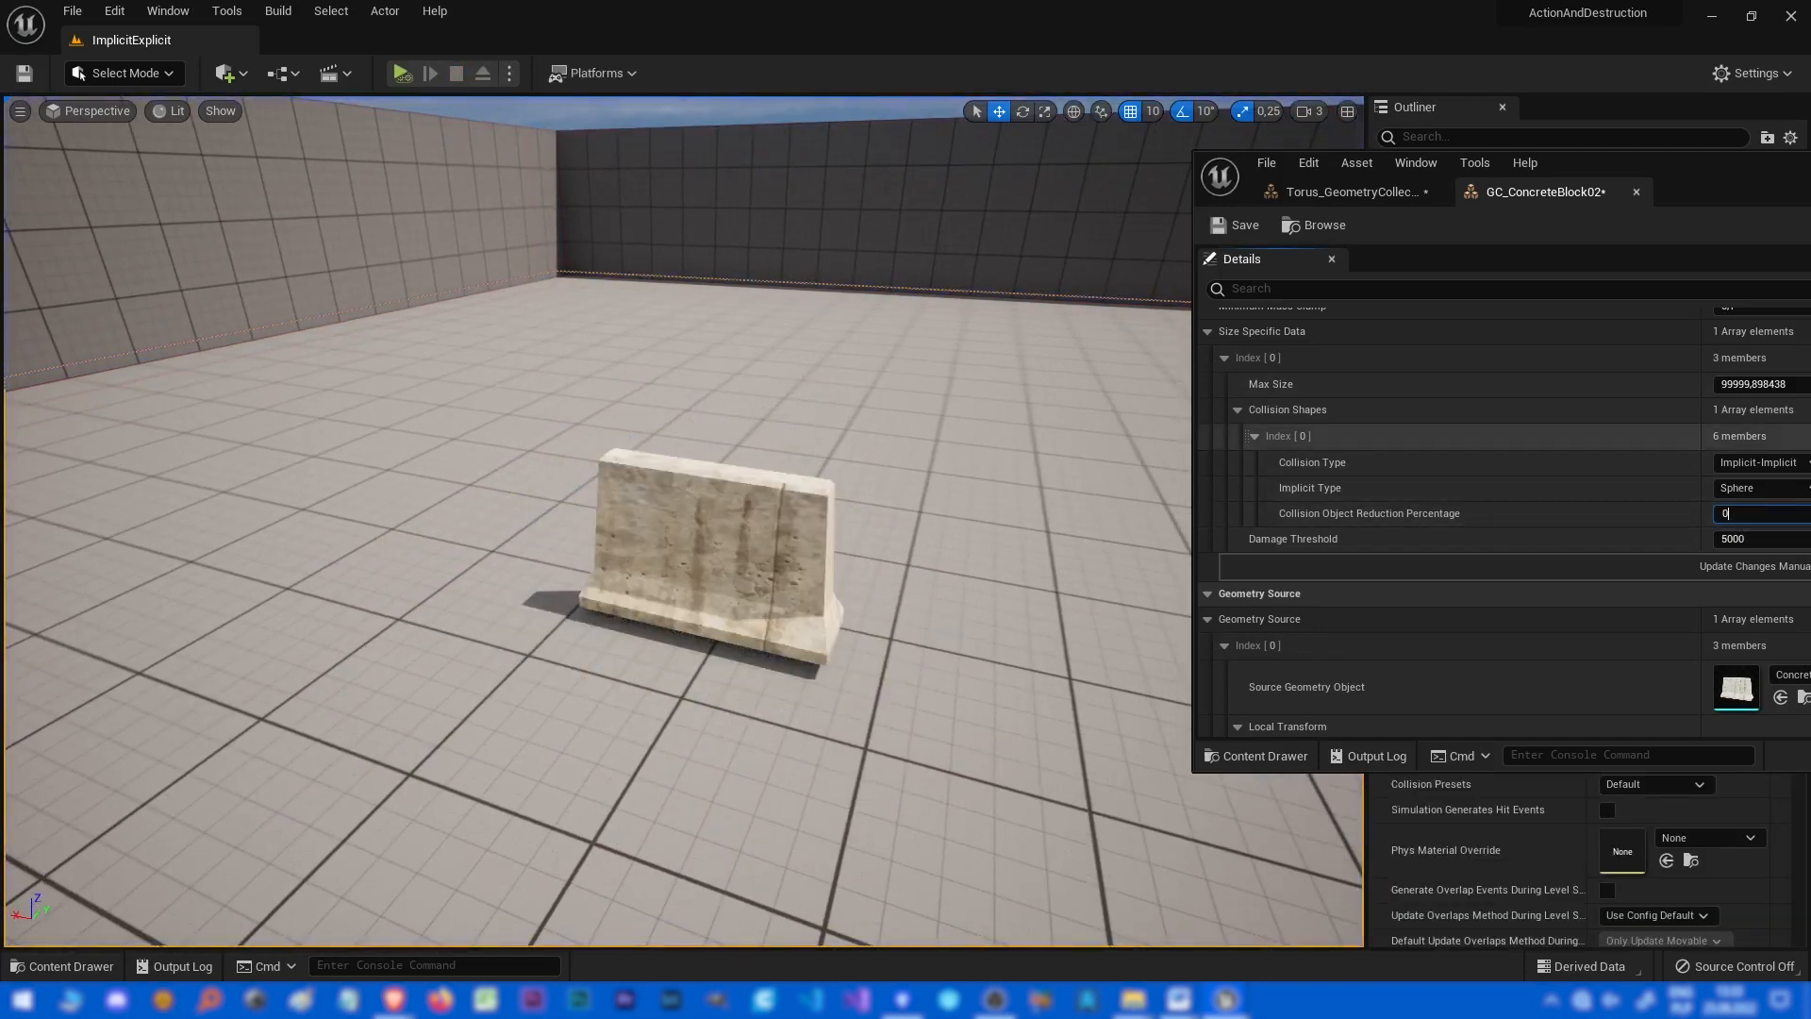
{"action": "key", "text": "alt+s"}
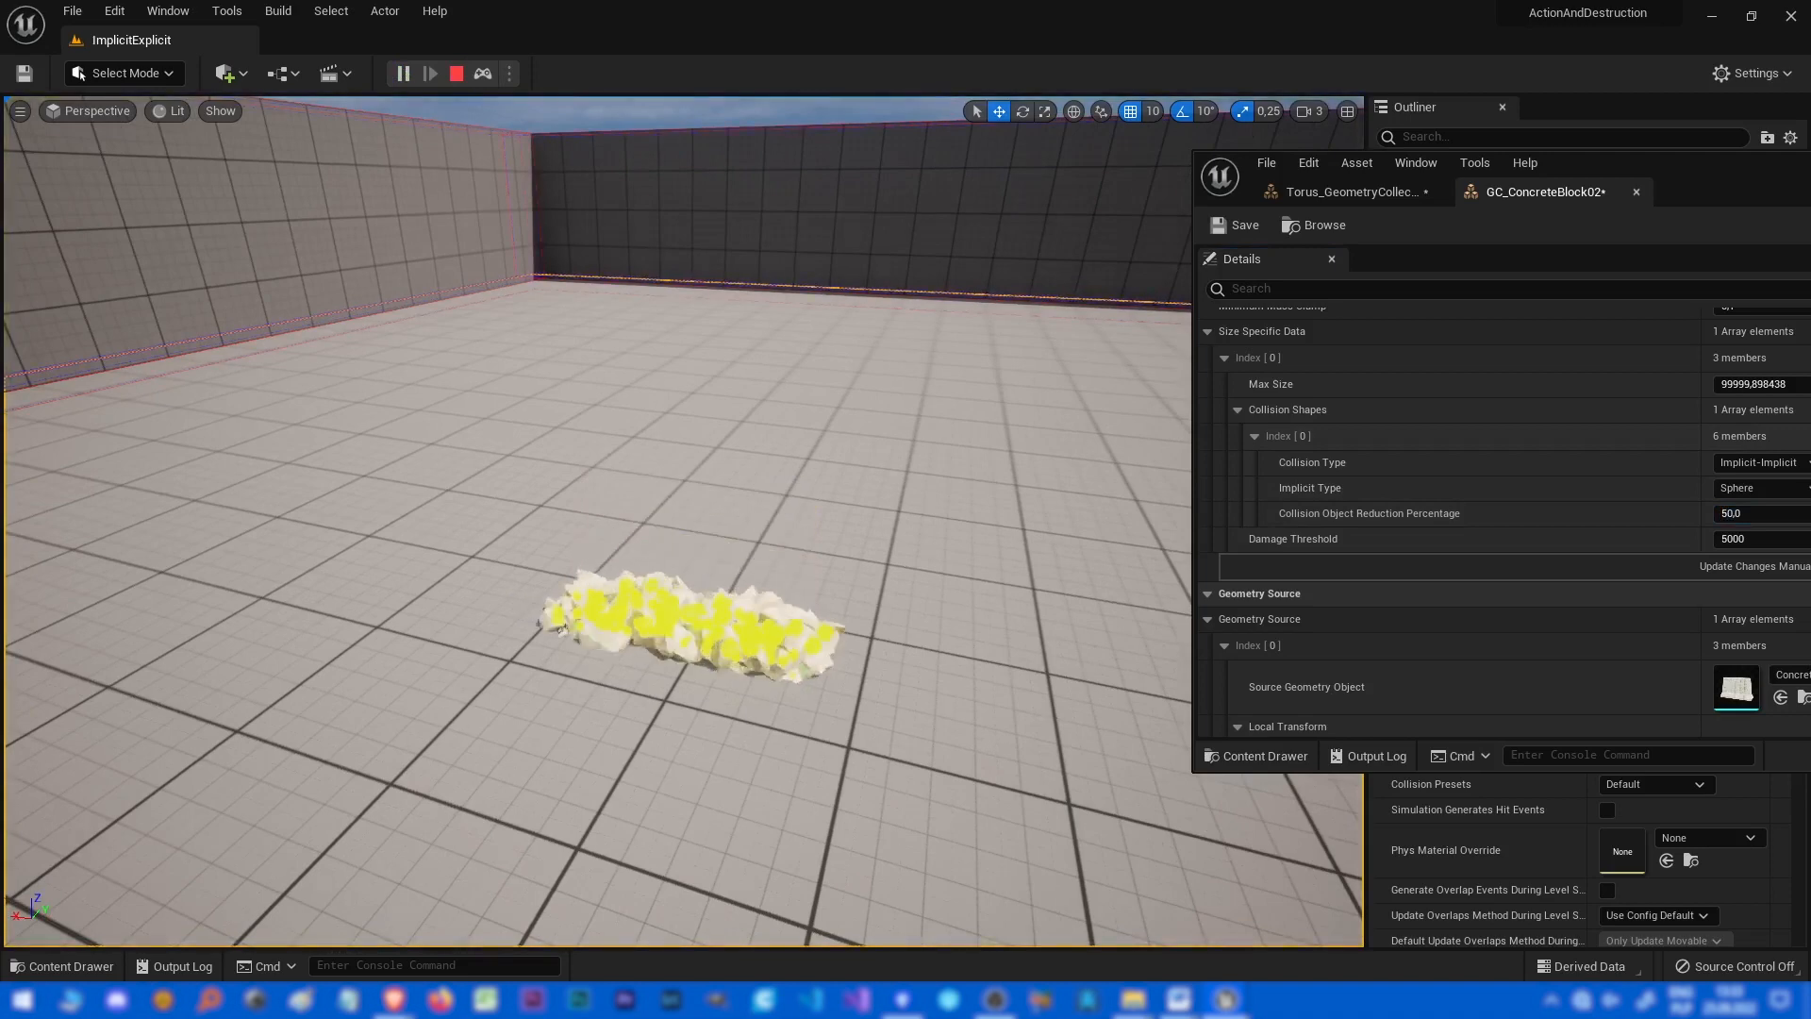
Stop the simulation, rerun the level with the 50 percent reduction, and stop it again.
{"action": "key", "text": "Escape"}
{"action": "key", "text": "alt+s"}
{"action": "key", "text": "Escape"}
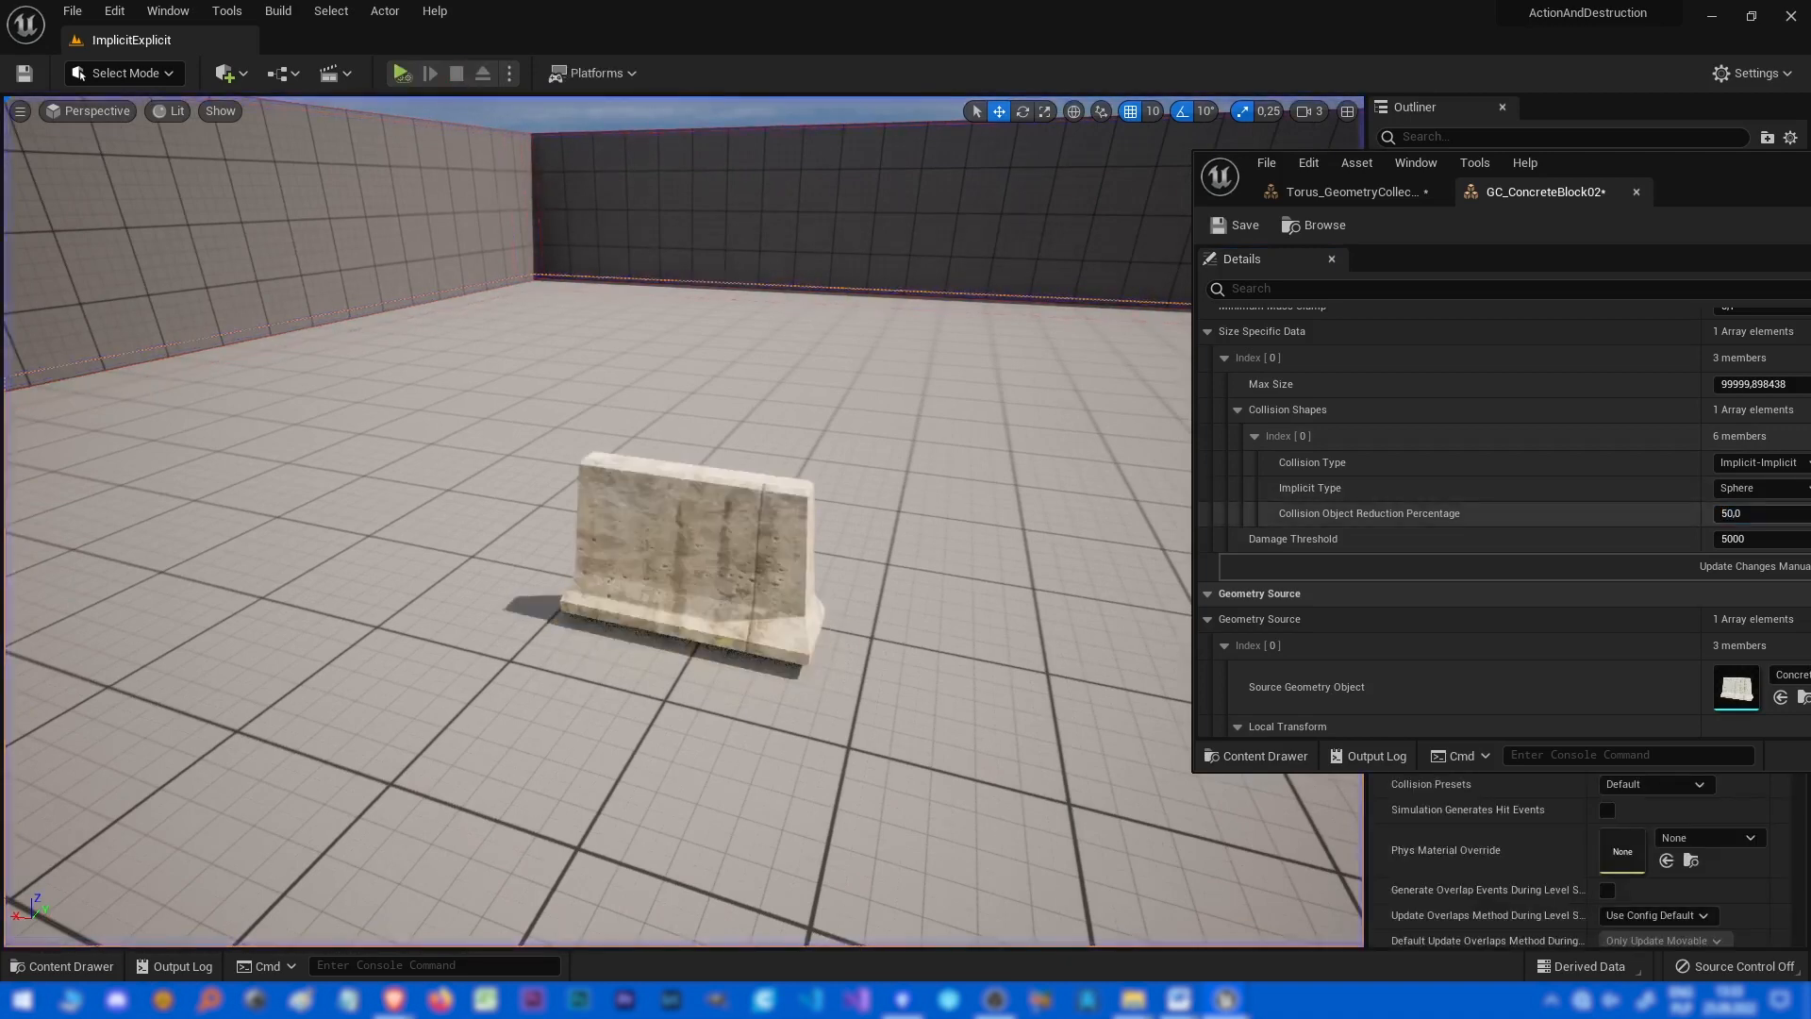
Set the Collision Object Reduction Percentage to 30 and simulate the level.
{"action": "left_click", "coordinate": [1736, 513]}
{"action": "type", "text": "30"}
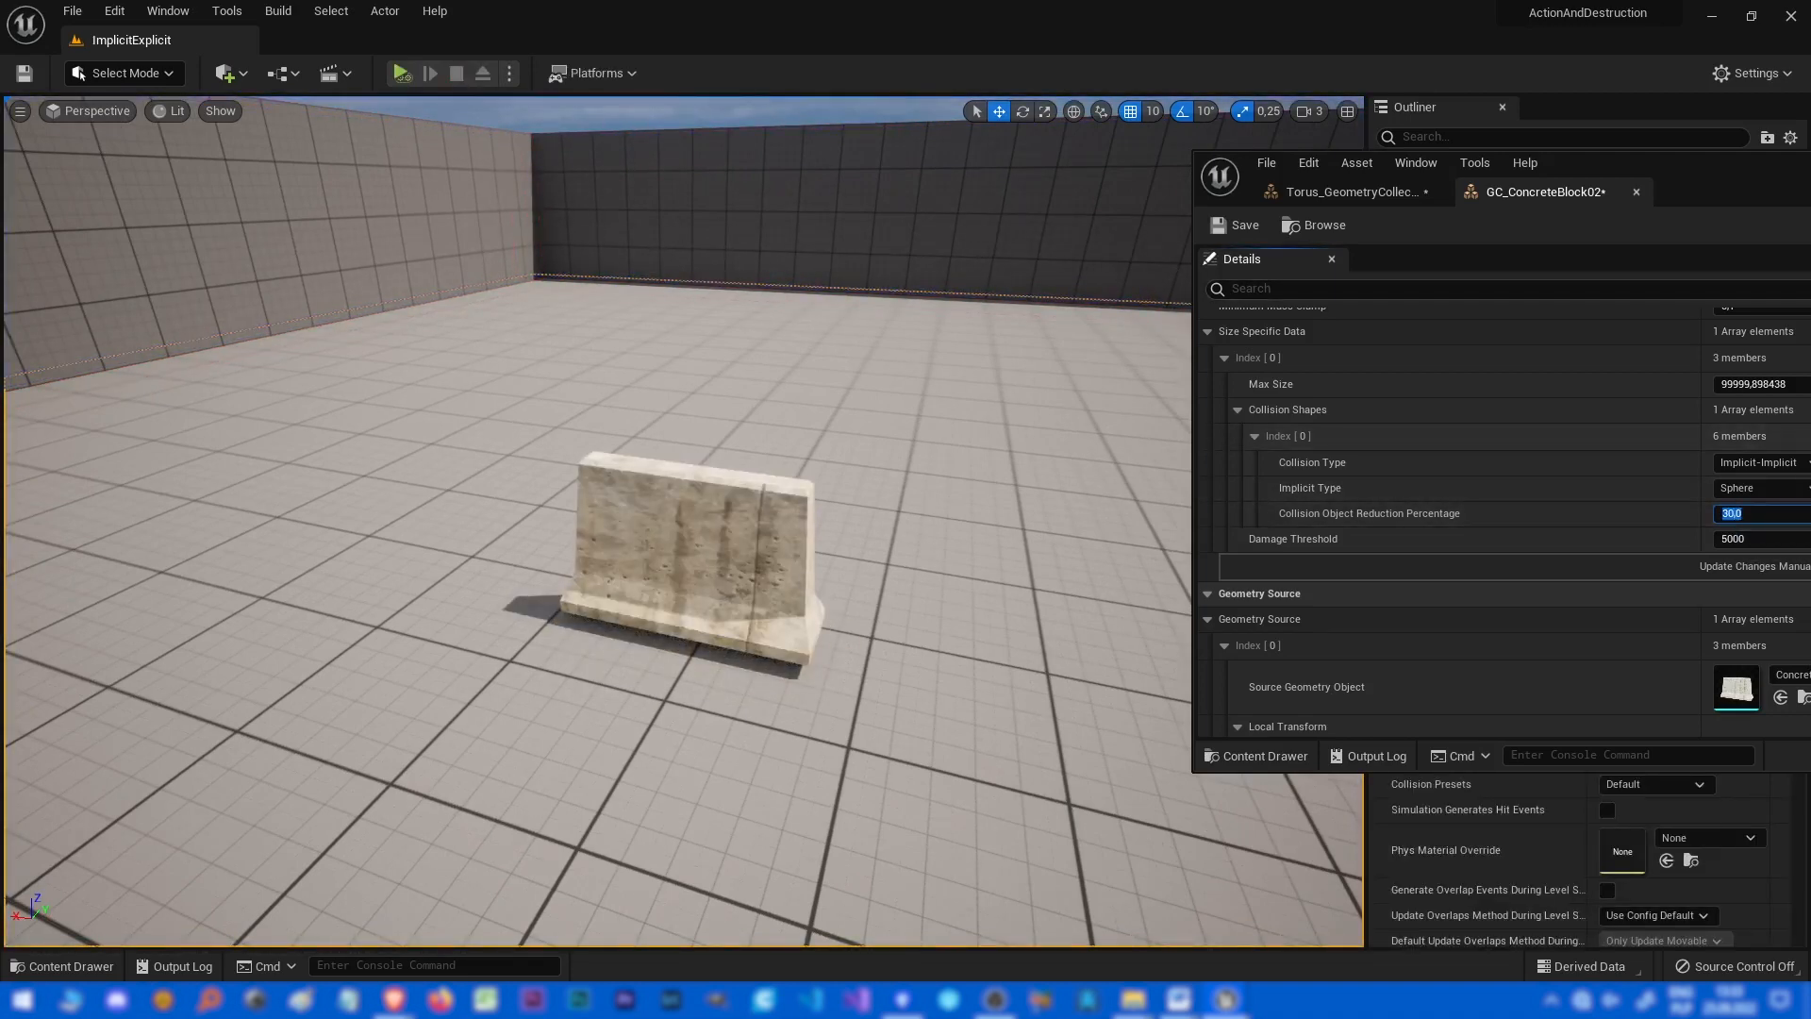
{"action": "right_click_drag", "start_coordinate": [755, 566], "coordinate": [731, 573]}
{"action": "key", "text": "alt+s"}
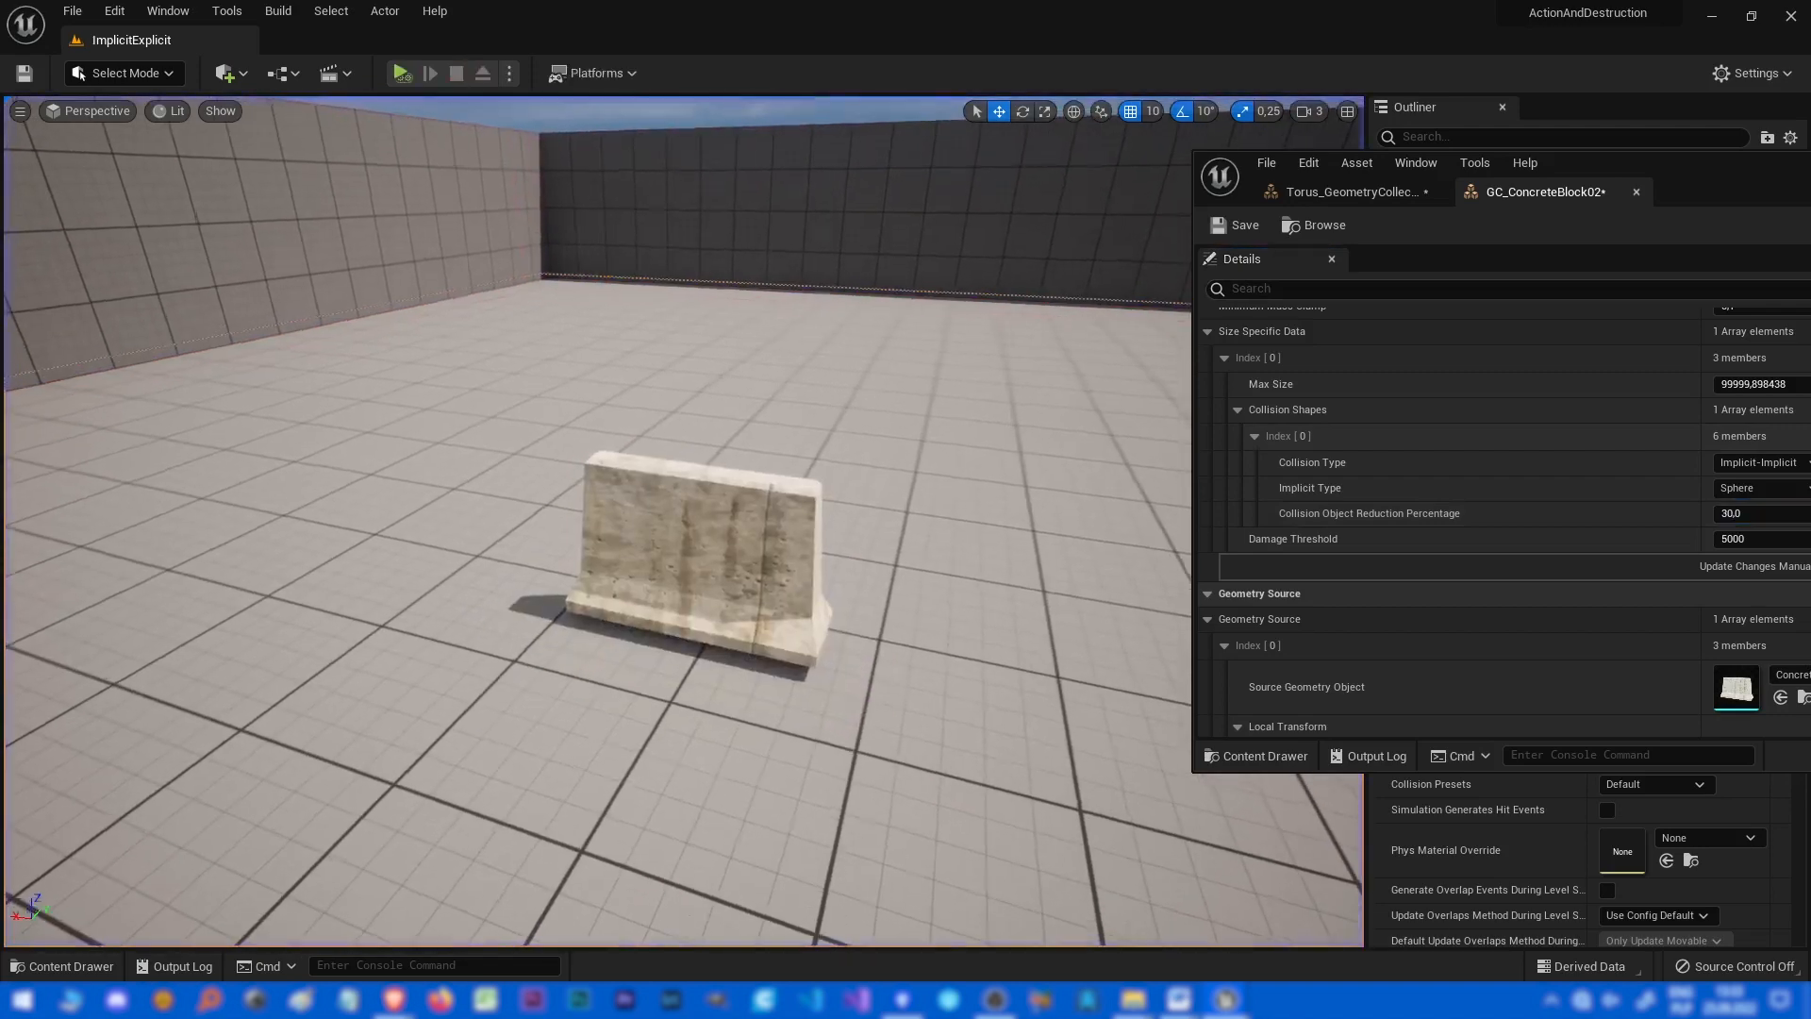
{"action": "scroll", "coordinate": [679, 519], "scroll_direction": "up", "scroll_amount": 5}
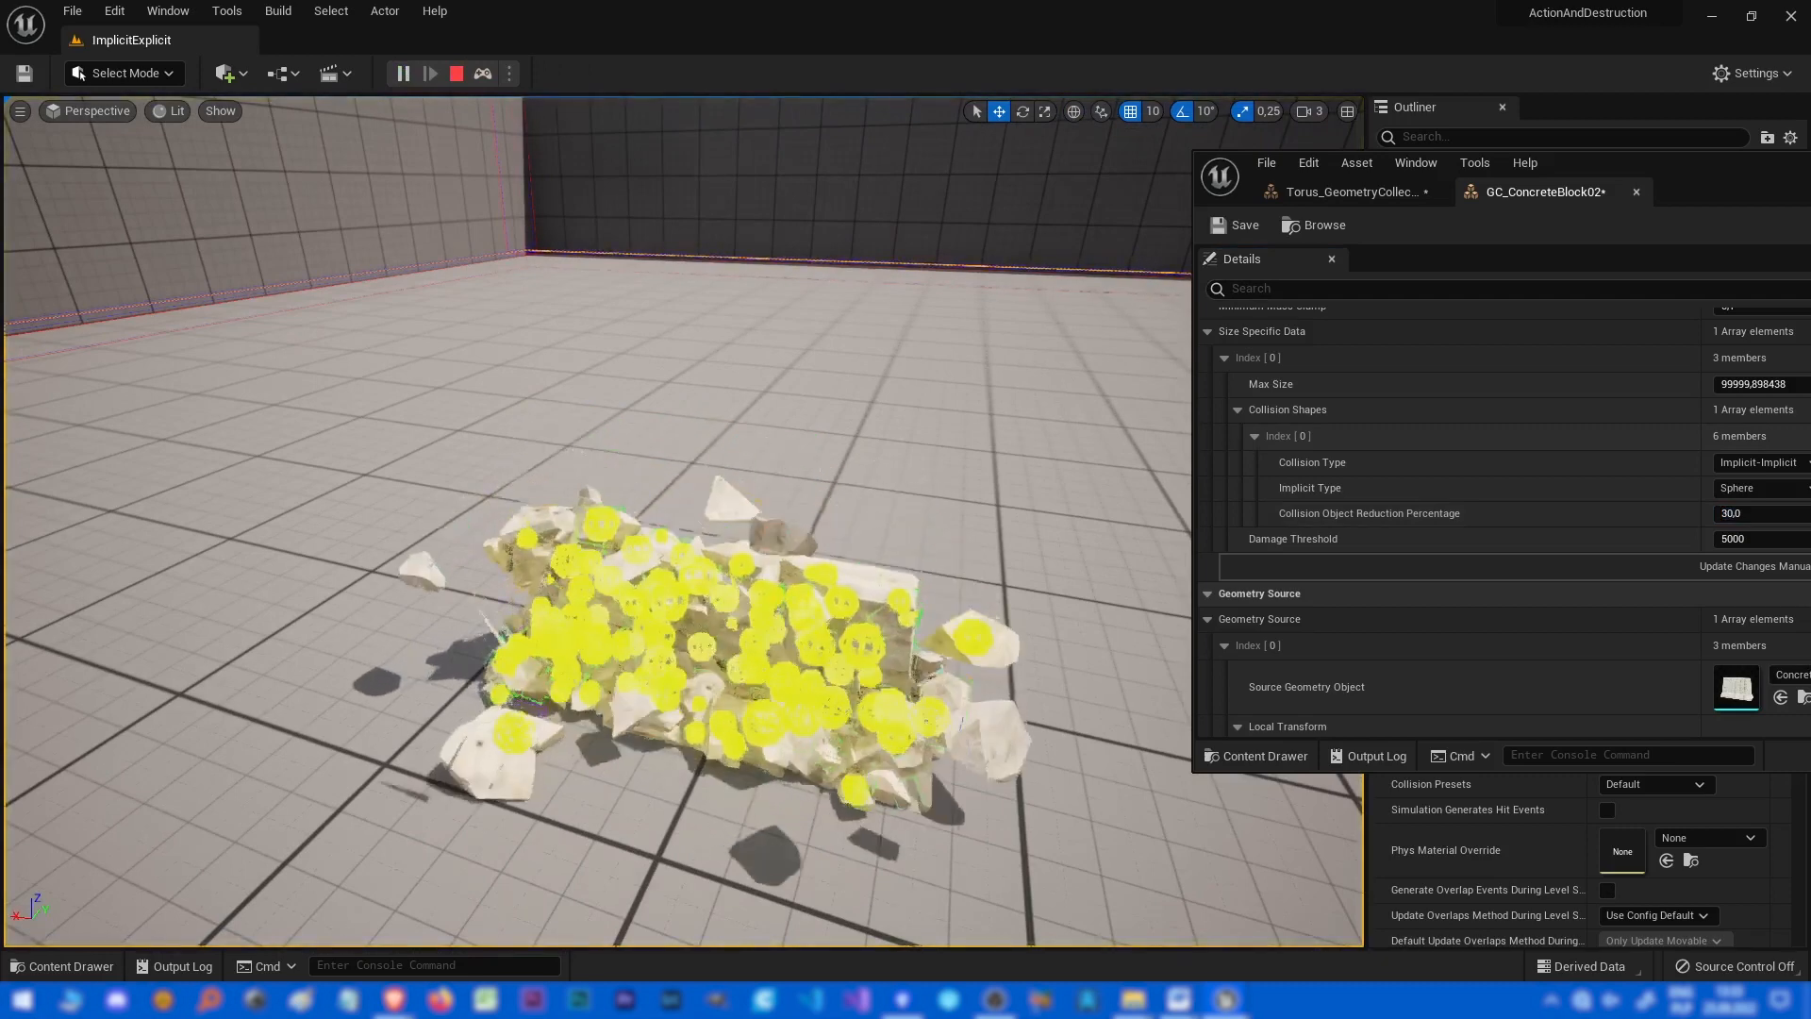
Stop the simulation, set the Collision Object Reduction Percentage to 35, and run a quick simulation.
{"action": "key", "text": "Escape"}
{"action": "left_click", "coordinate": [1759, 487]}
{"action": "left_click", "coordinate": [1759, 463]}
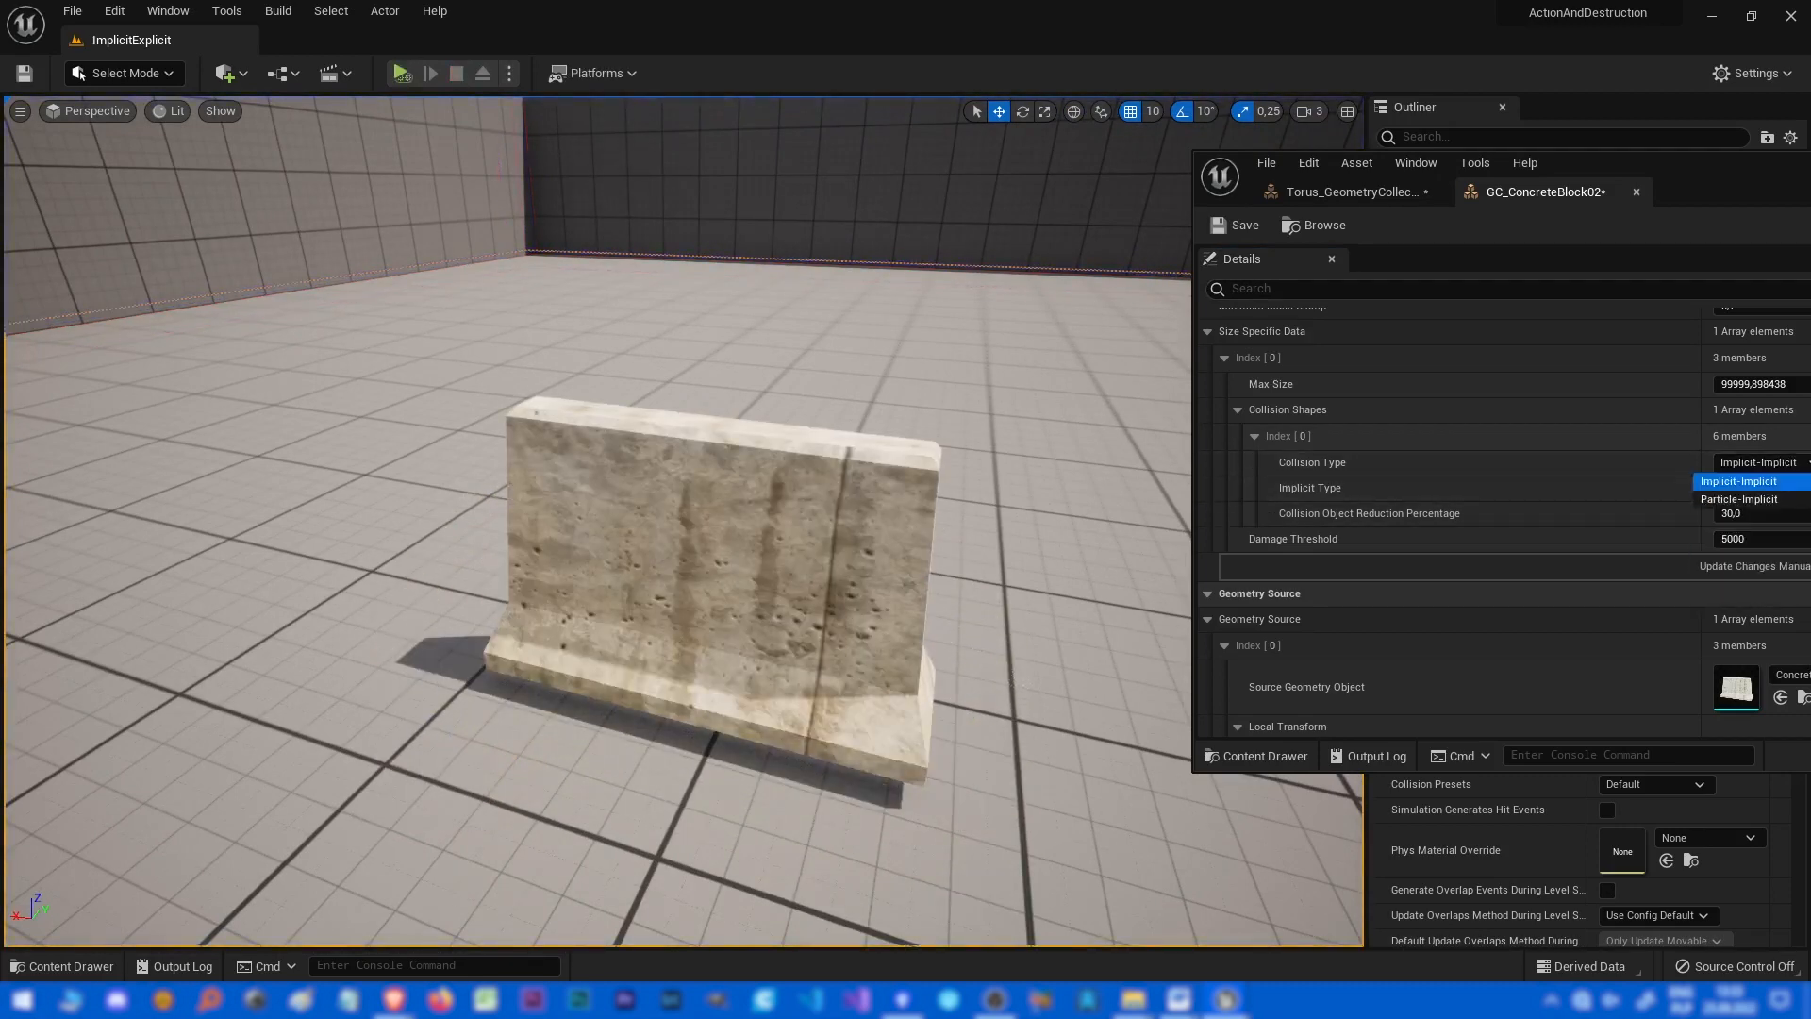
{"action": "left_click", "coordinate": [1641, 514]}
{"action": "right_click_drag", "start_coordinate": [717, 547], "coordinate": [754, 547]}
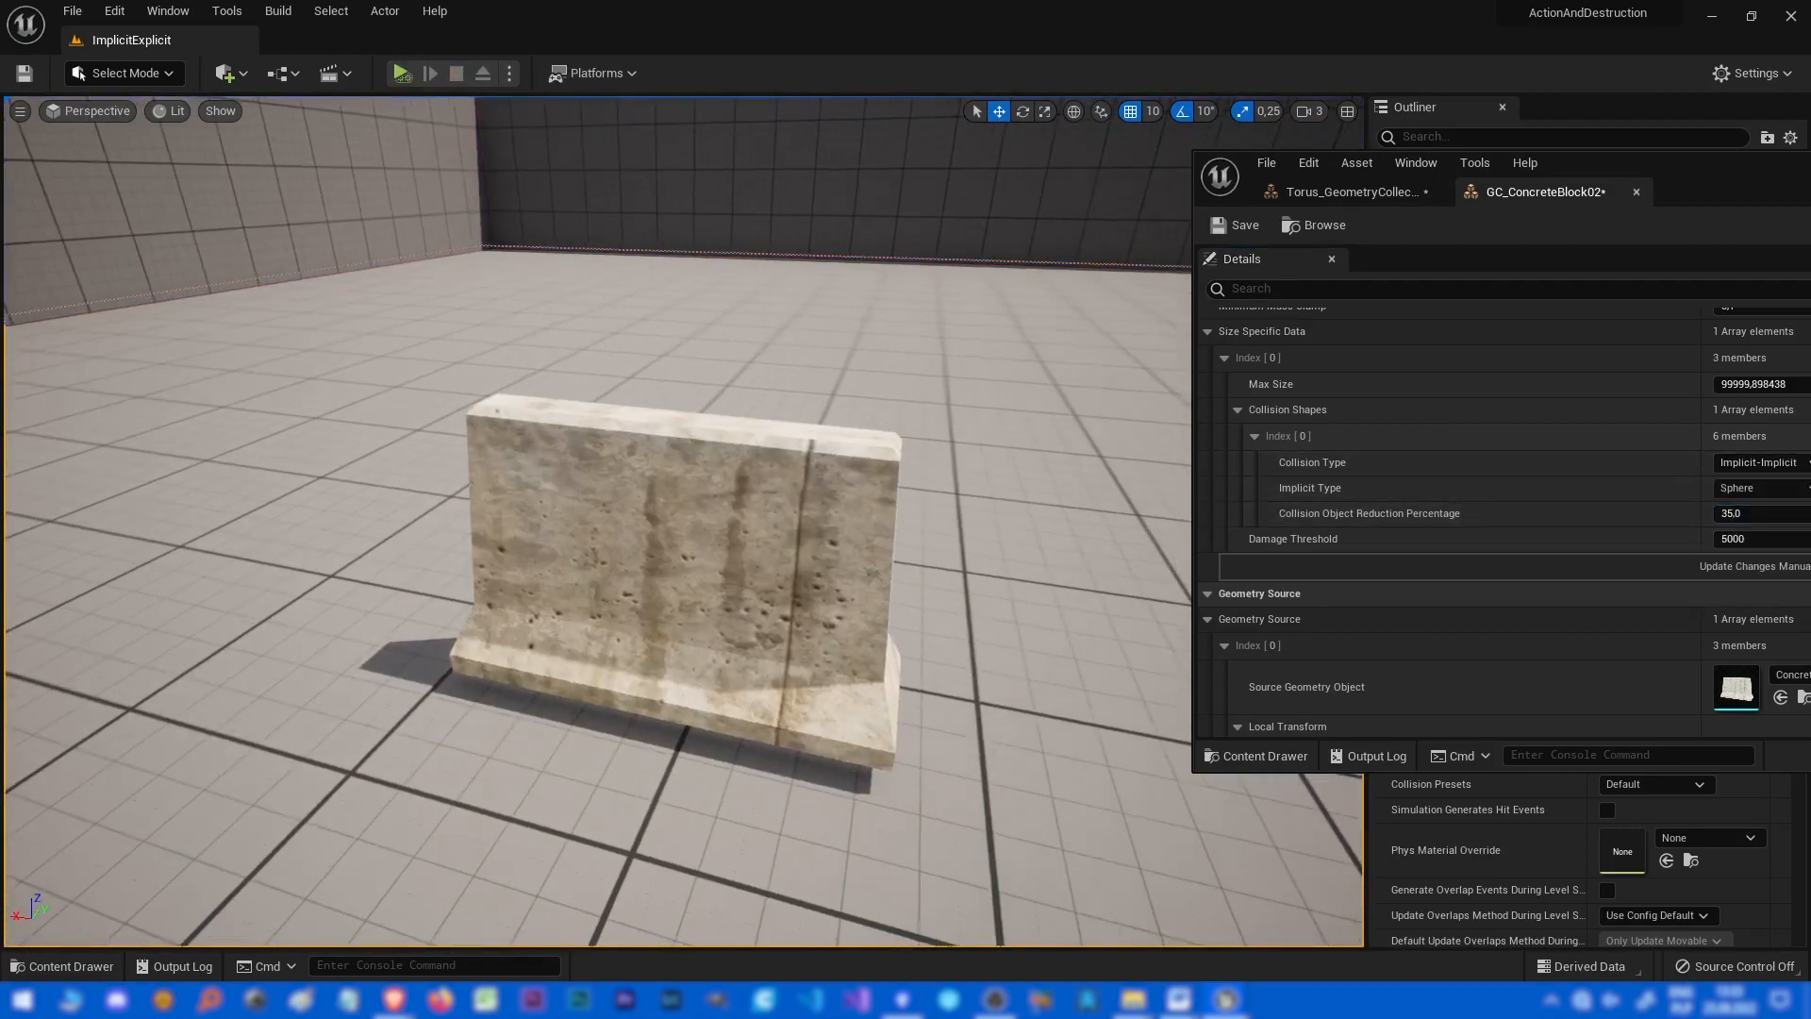
{"action": "key", "text": "alt+s"}
{"action": "key", "text": "Escape"}
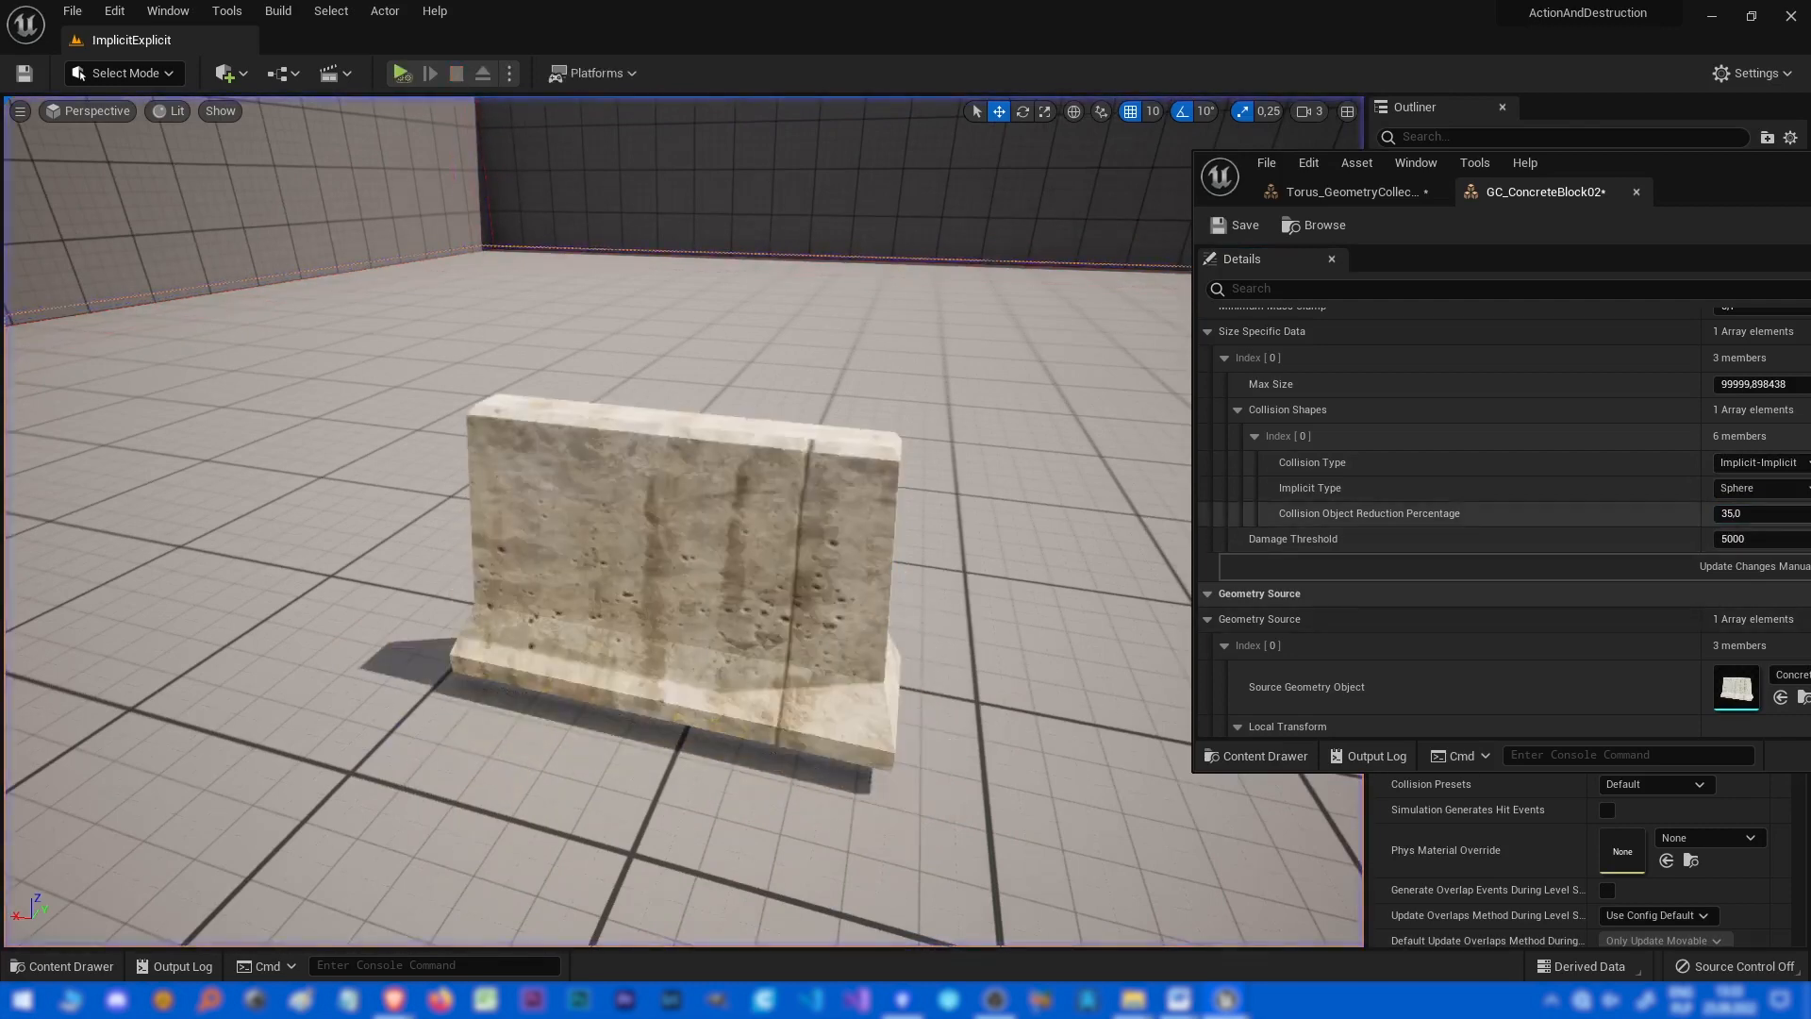
Set the Collision Object Reduction Percentage to 41 and simulate the level.
{"action": "left_click", "coordinate": [1757, 514]}
{"action": "type", "text": "41"}
{"action": "key", "text": "Return"}
{"action": "key", "text": "alt+s"}
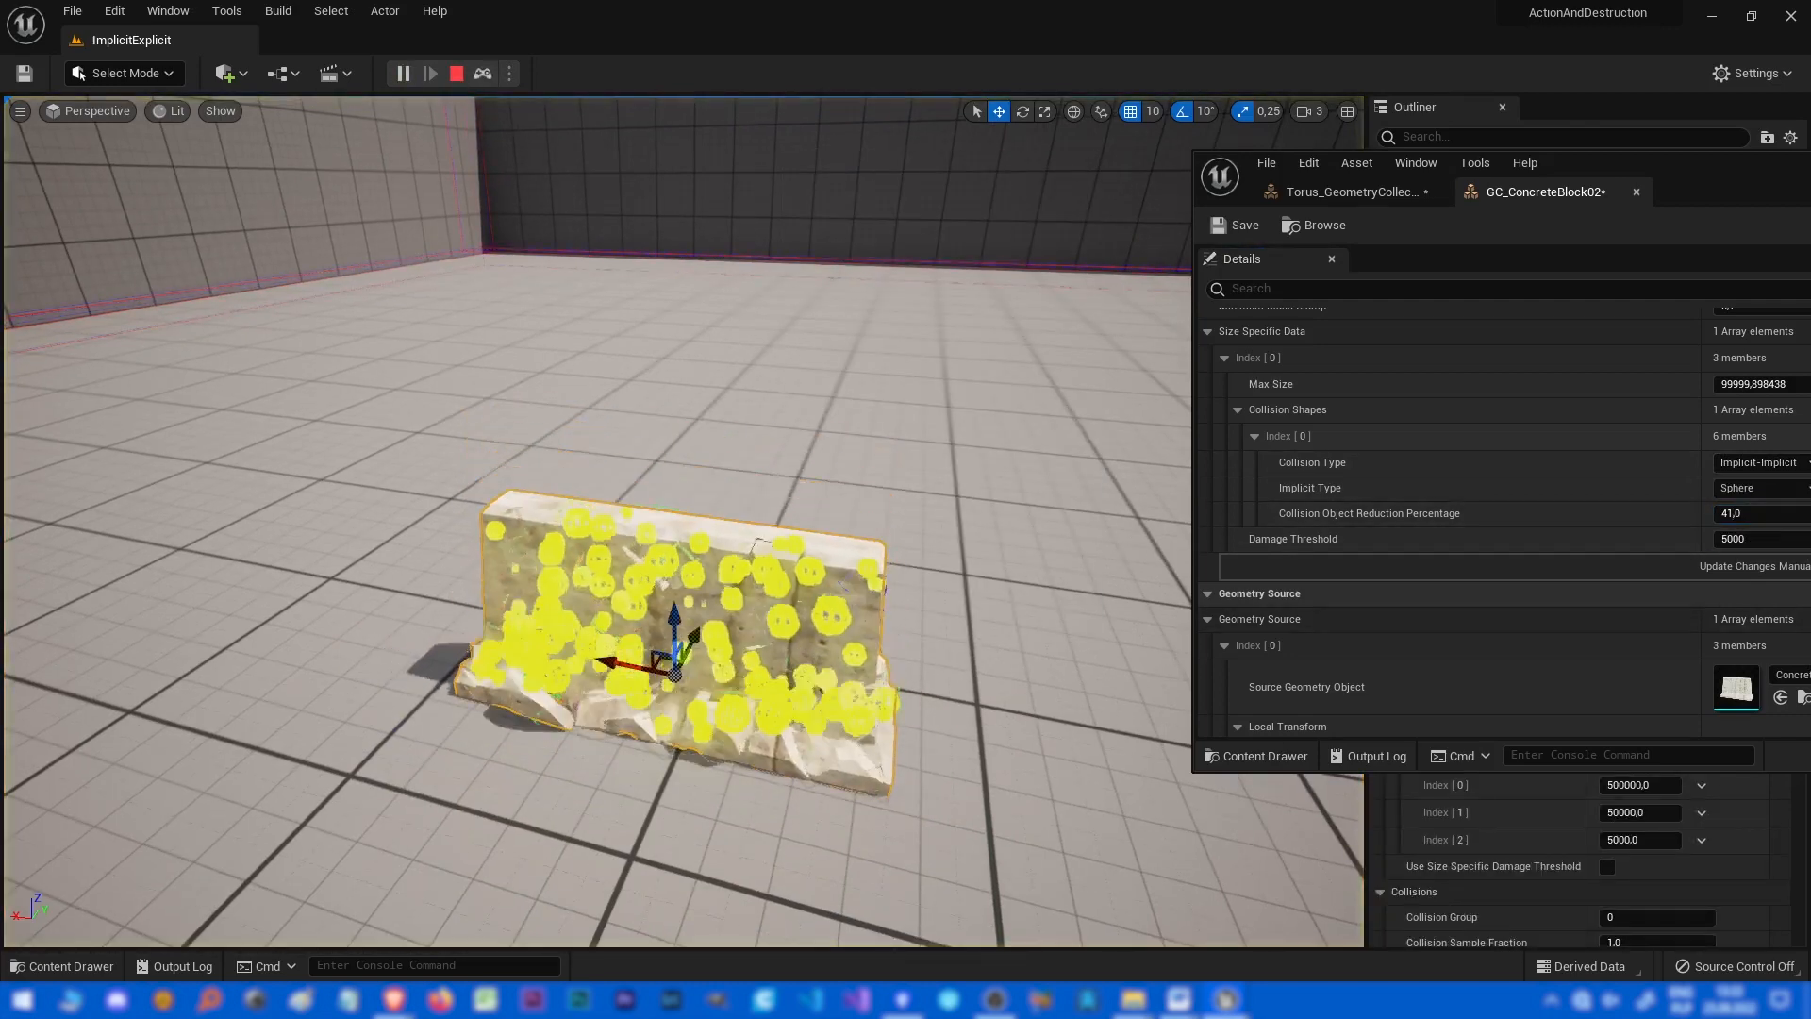
Stop the simulation and set the concrete block asset's Implicit Type to Convex.
{"action": "key", "text": "Escape"}
{"action": "left_click", "coordinate": [1759, 487]}
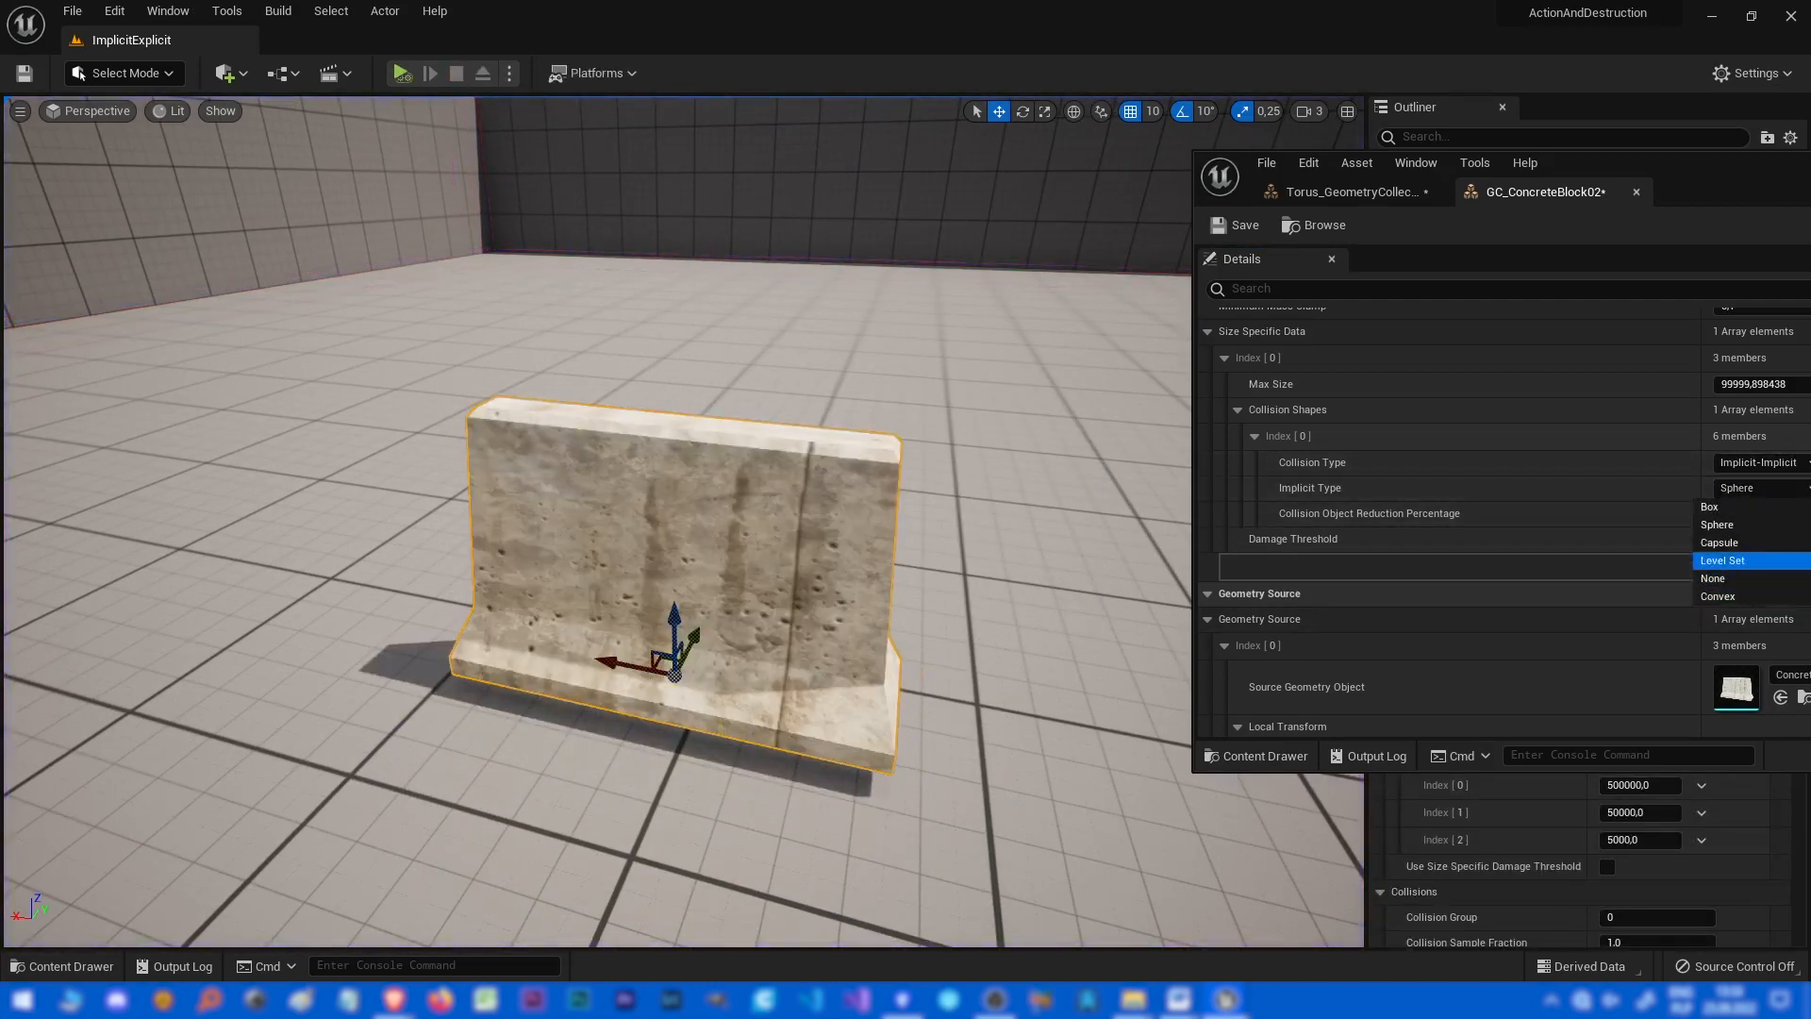
{"action": "left_click", "coordinate": [1726, 596]}
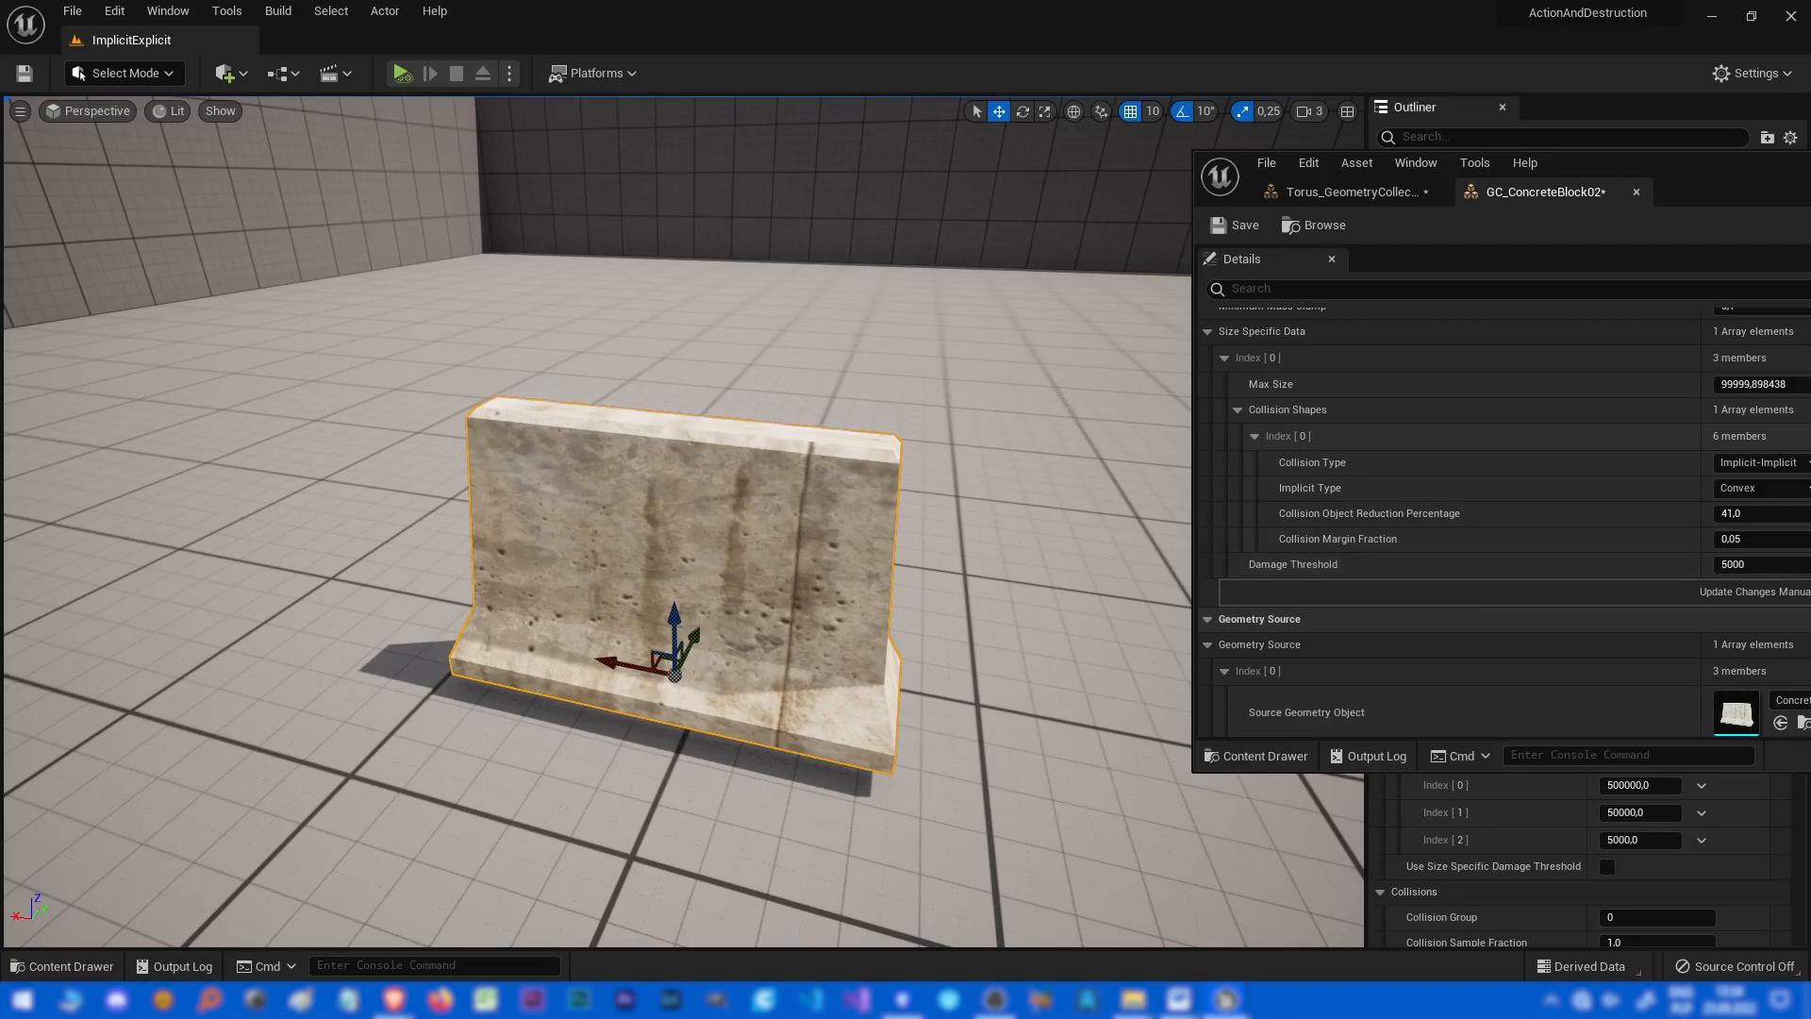
Delete the concrete block actor from the level.
{"action": "left_click_drag", "start_coordinate": [1660, 168], "coordinate": [1549, 178]}
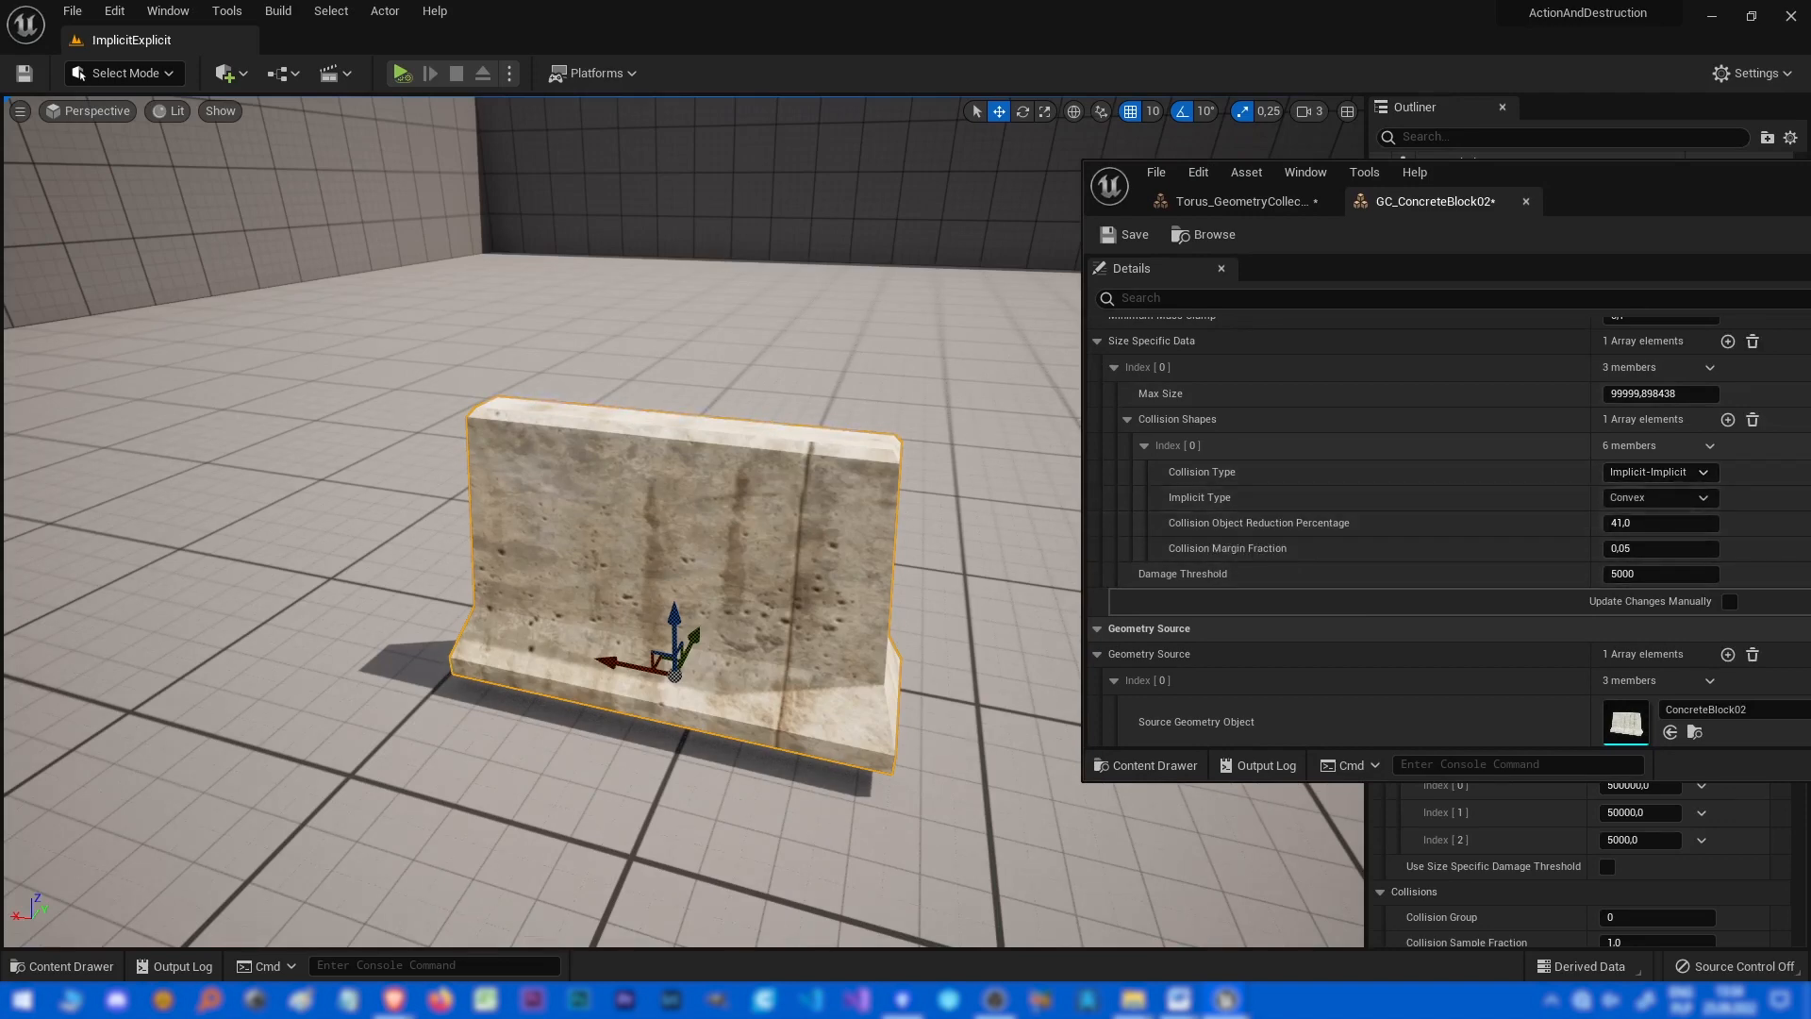
{"action": "right_click_drag", "start_coordinate": [906, 509], "coordinate": [422, 444]}
{"action": "key", "text": "Delete"}
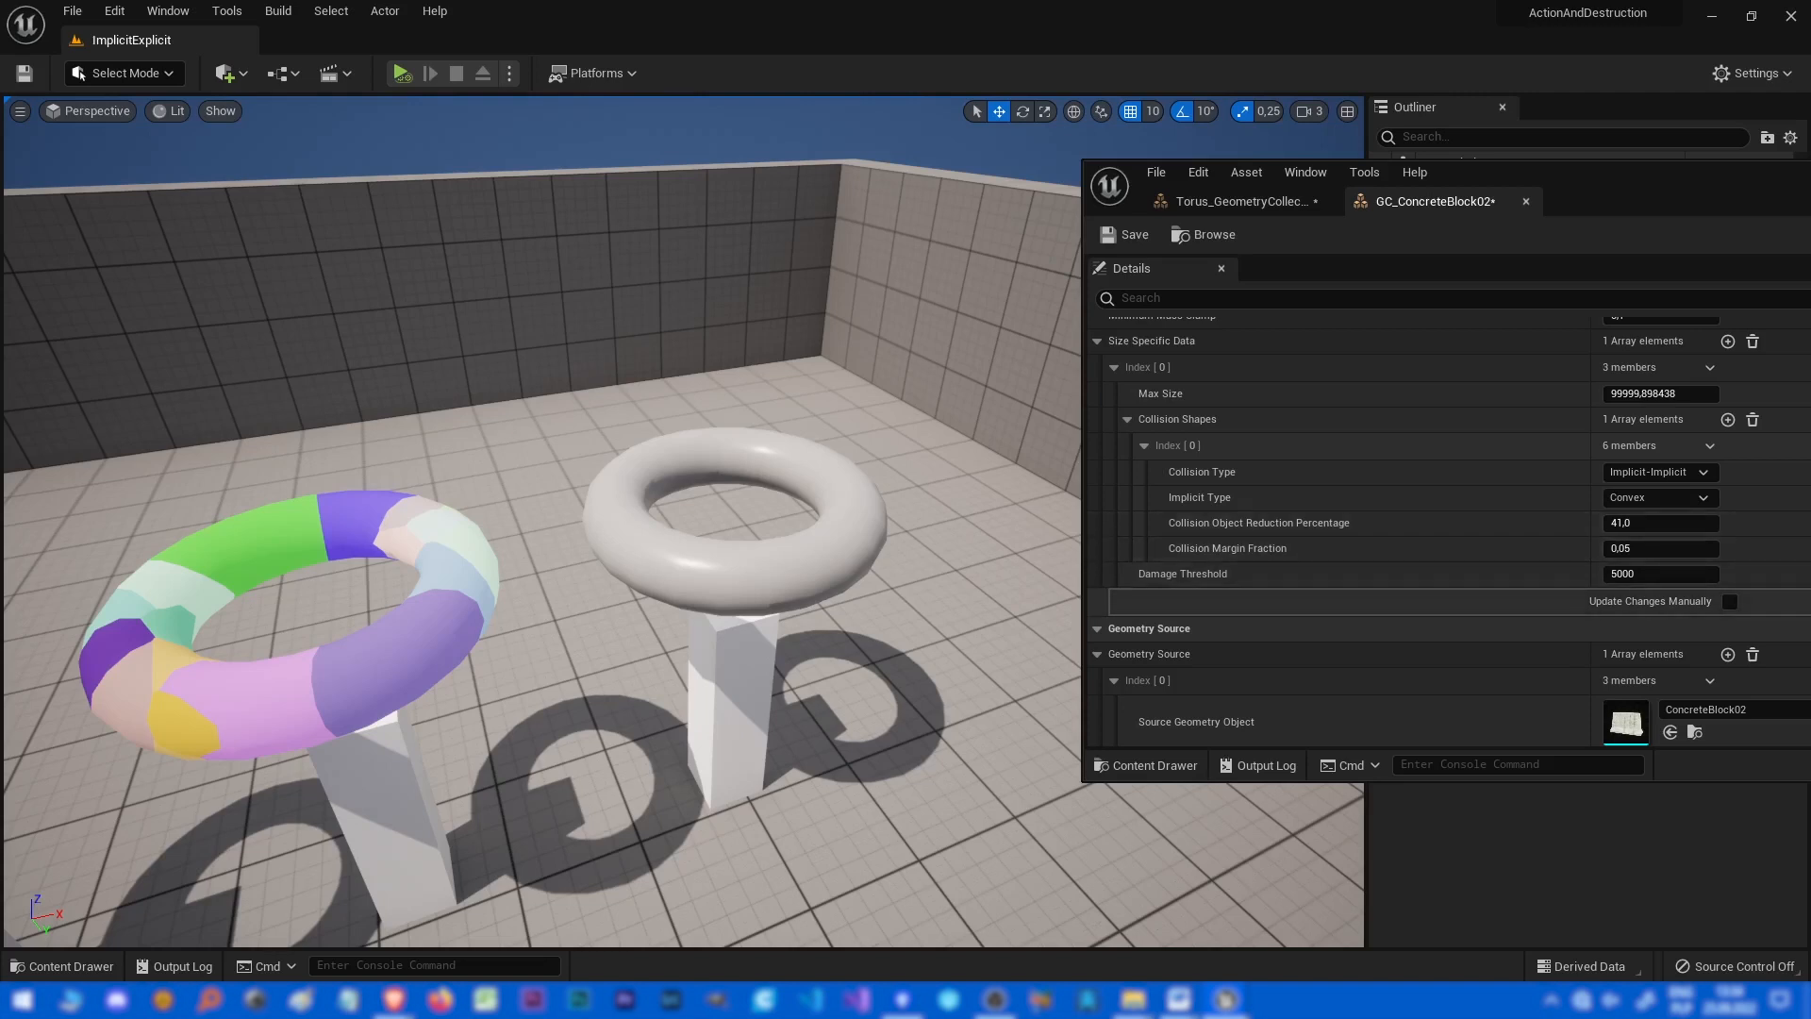
Select the white torus on its pillar and open its rest collection asset, Particle-Implicit-Box.
{"action": "left_click", "coordinate": [1660, 471]}
{"action": "left_click", "coordinate": [1659, 497]}
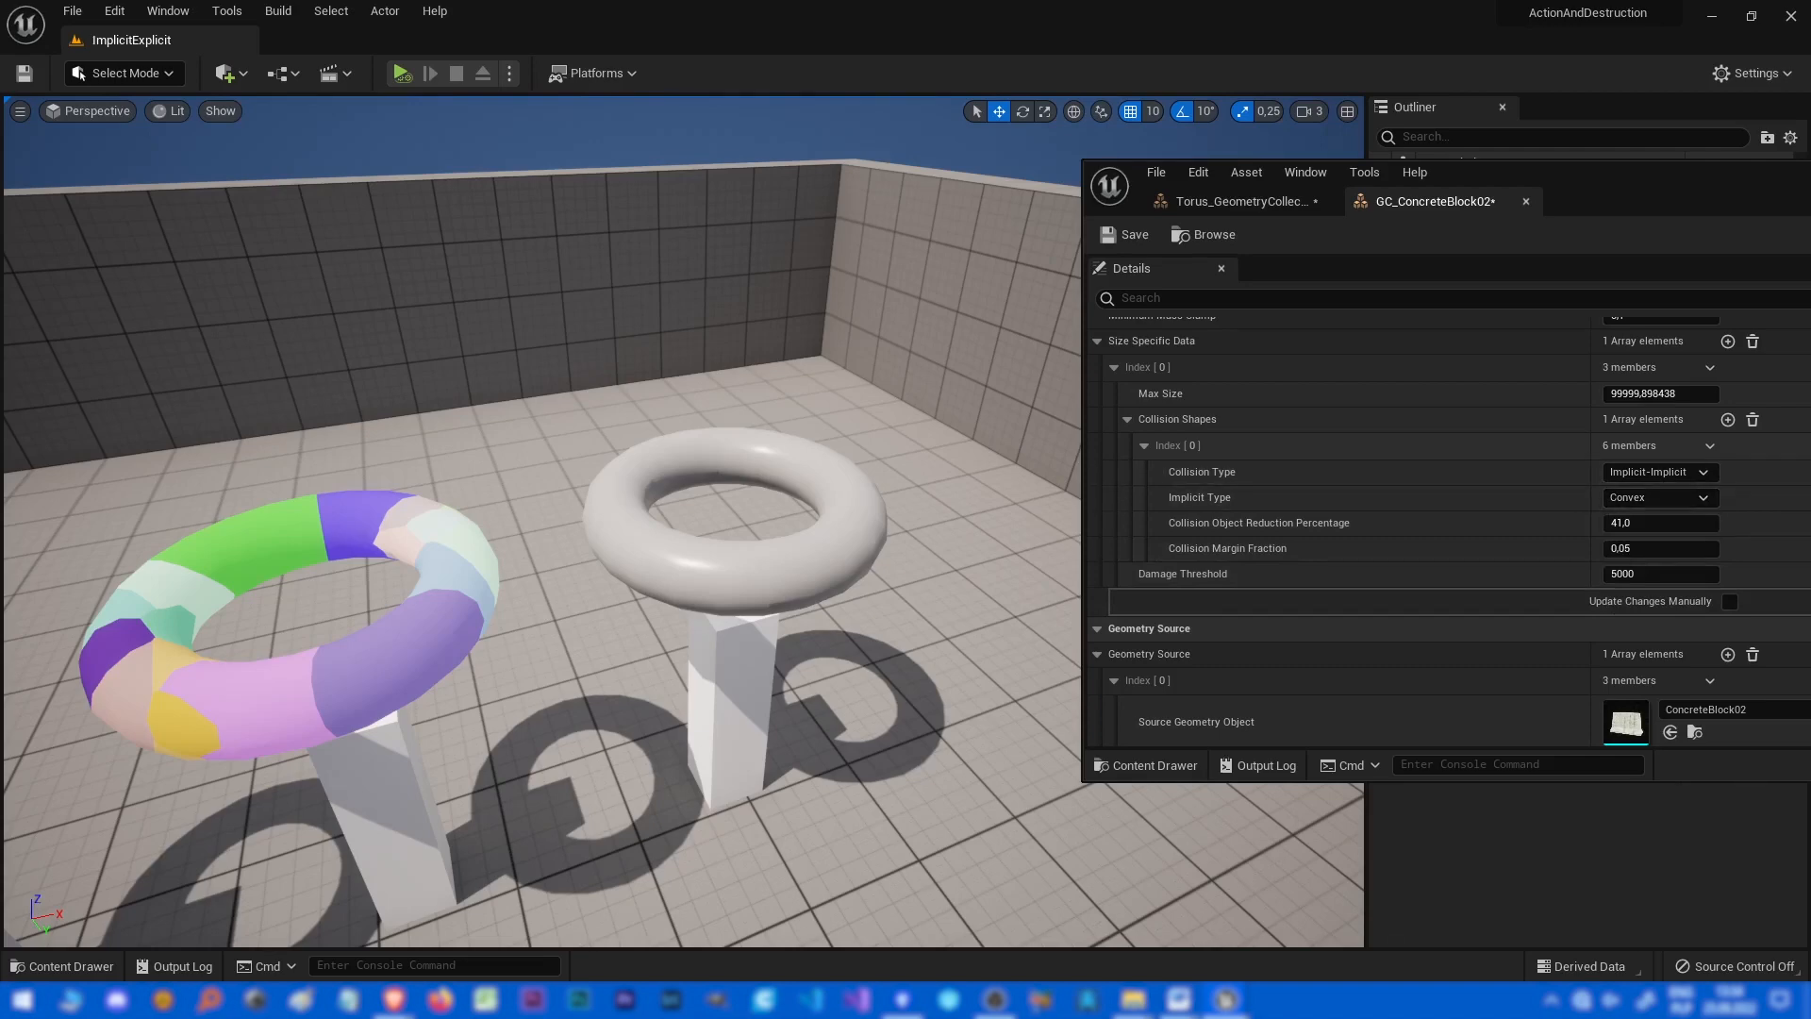
{"action": "left_click", "coordinate": [734, 574]}
{"action": "right_click_drag", "start_coordinate": [733, 573], "coordinate": [858, 547]}
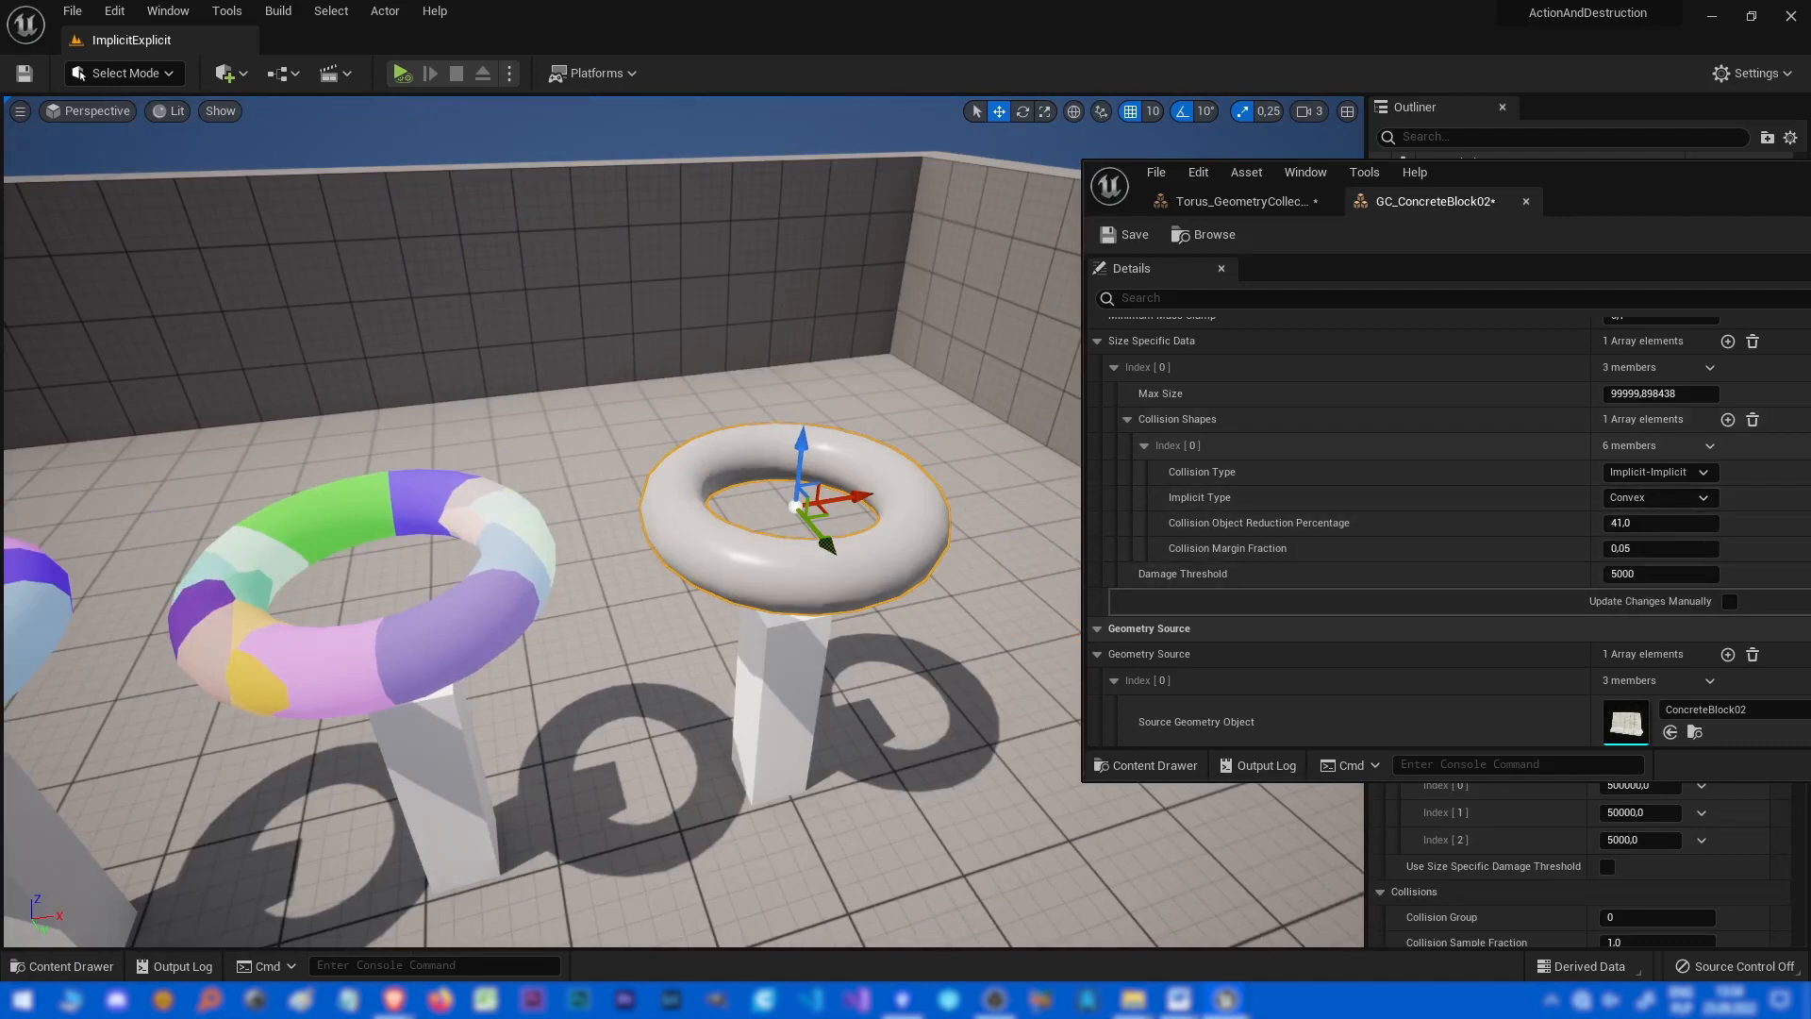
{"action": "left_click_drag", "start_coordinate": [1698, 184], "coordinate": [644, 302]}
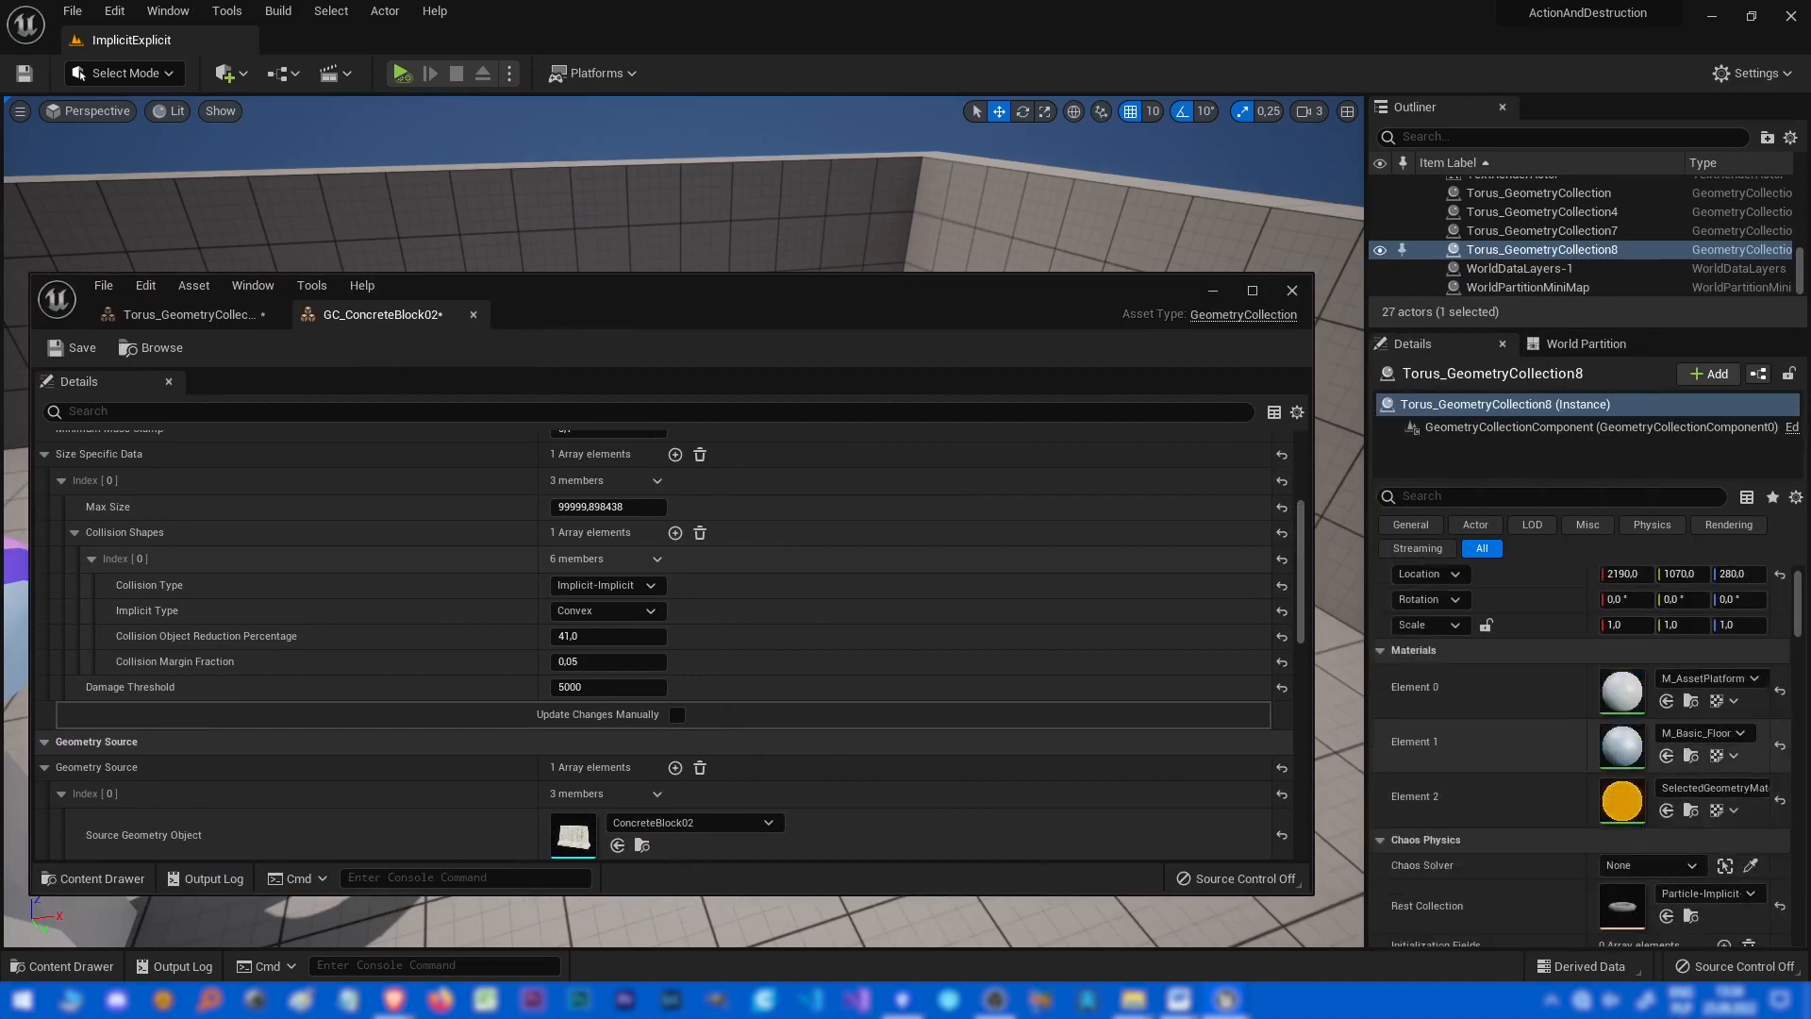
{"action": "double_click", "coordinate": [1622, 905]}
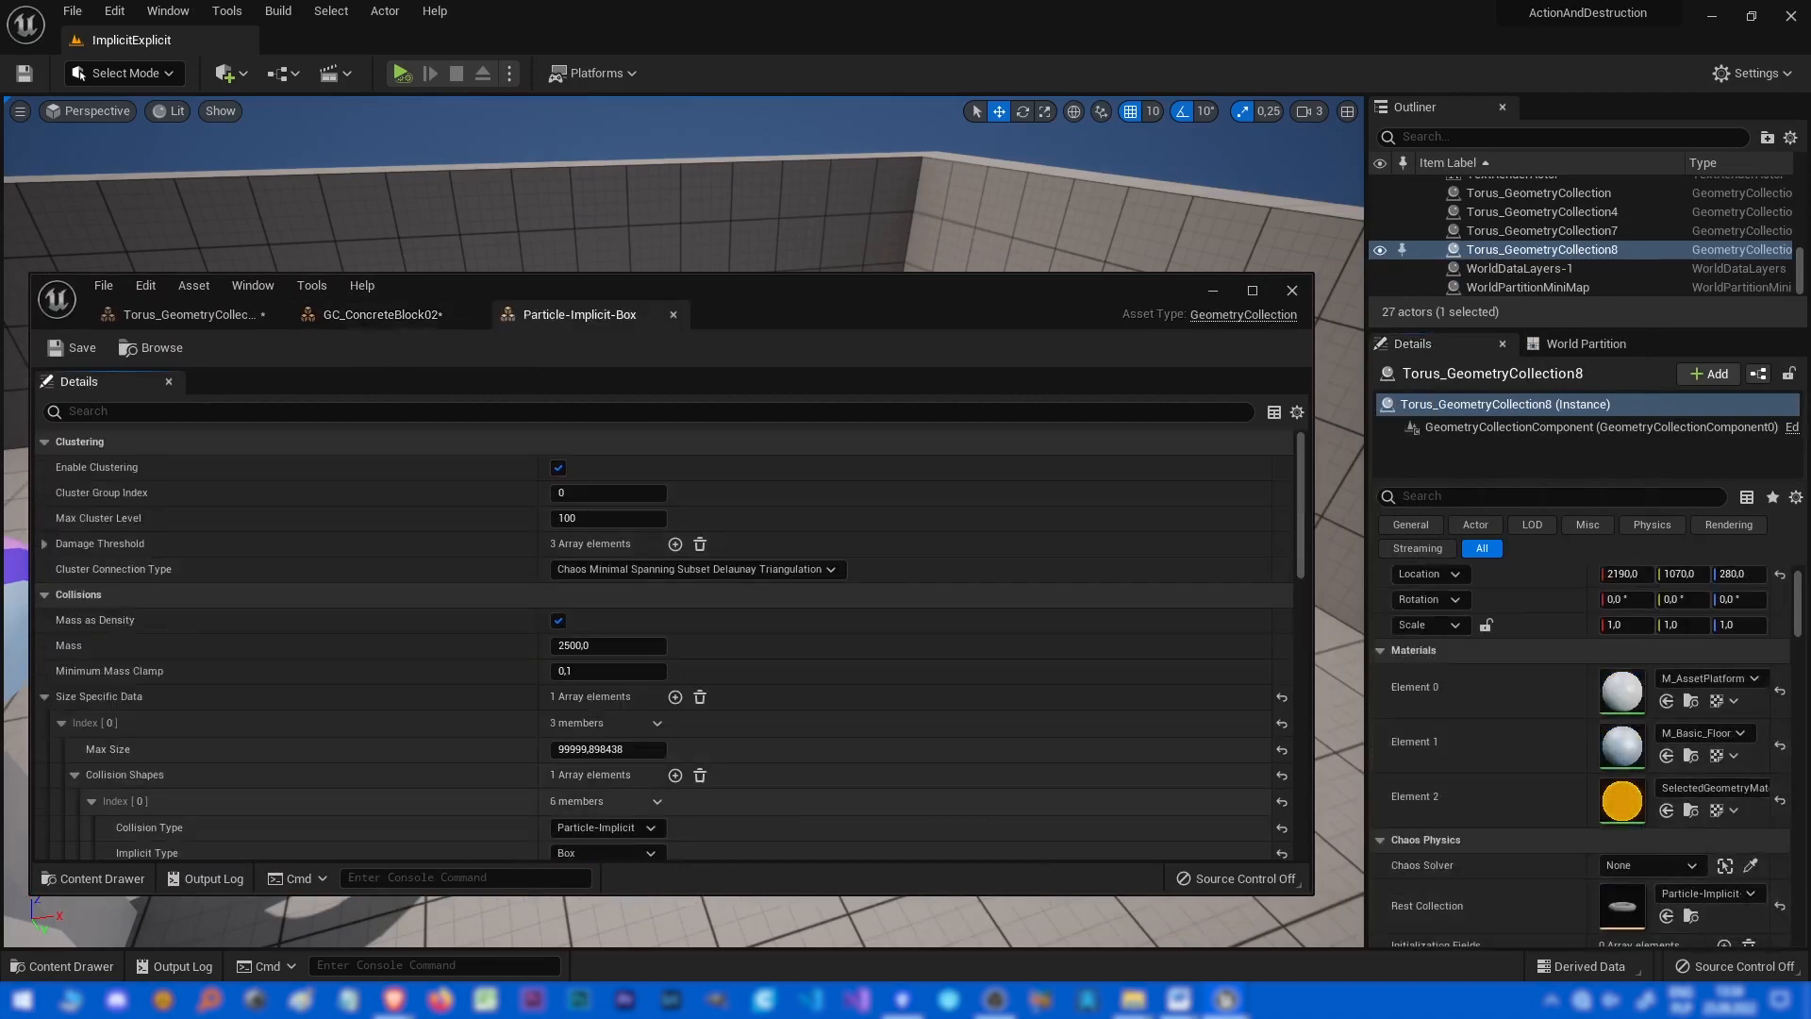
Examine the Particle-Implicit-Box asset's collision shape settings, then simulate the level.
{"action": "left_click_drag", "start_coordinate": [790, 285], "coordinate": [1647, 124]}
{"action": "scroll", "coordinate": [1415, 471], "scroll_direction": "down", "scroll_amount": 5}
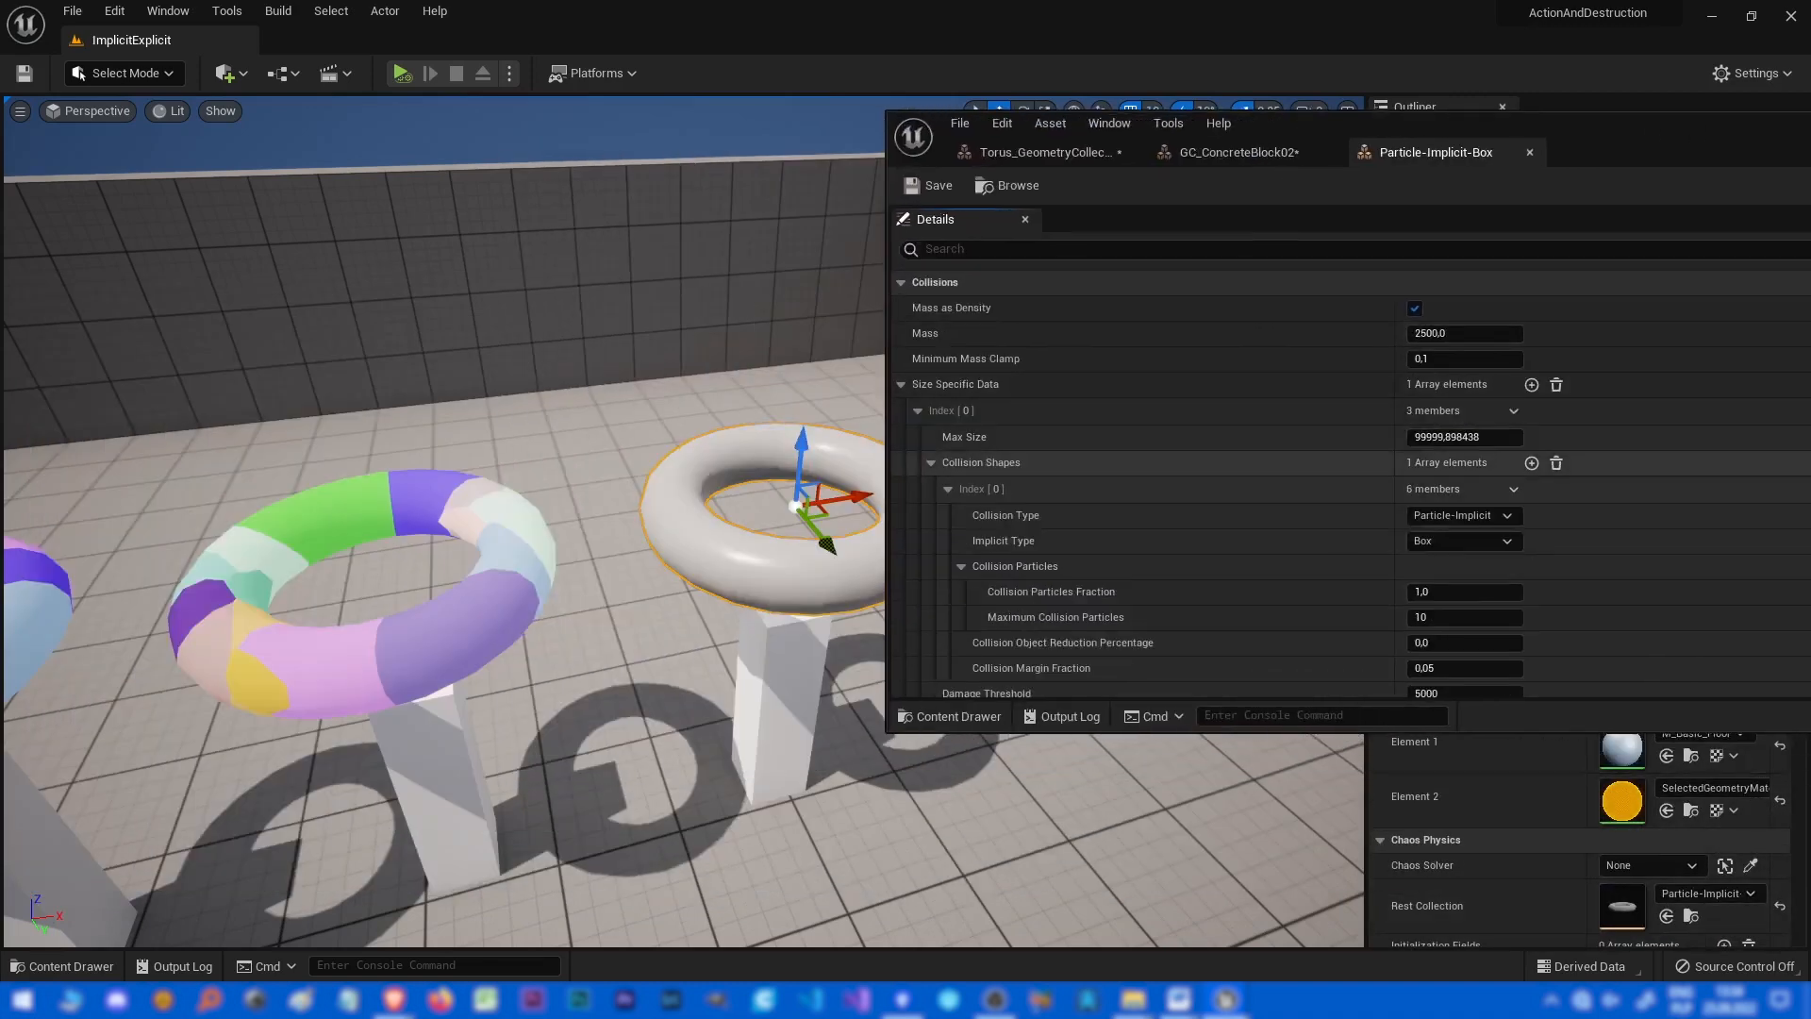
{"action": "scroll", "coordinate": [1462, 462], "scroll_direction": "down", "scroll_amount": 2}
{"action": "left_click", "coordinate": [1461, 456]}
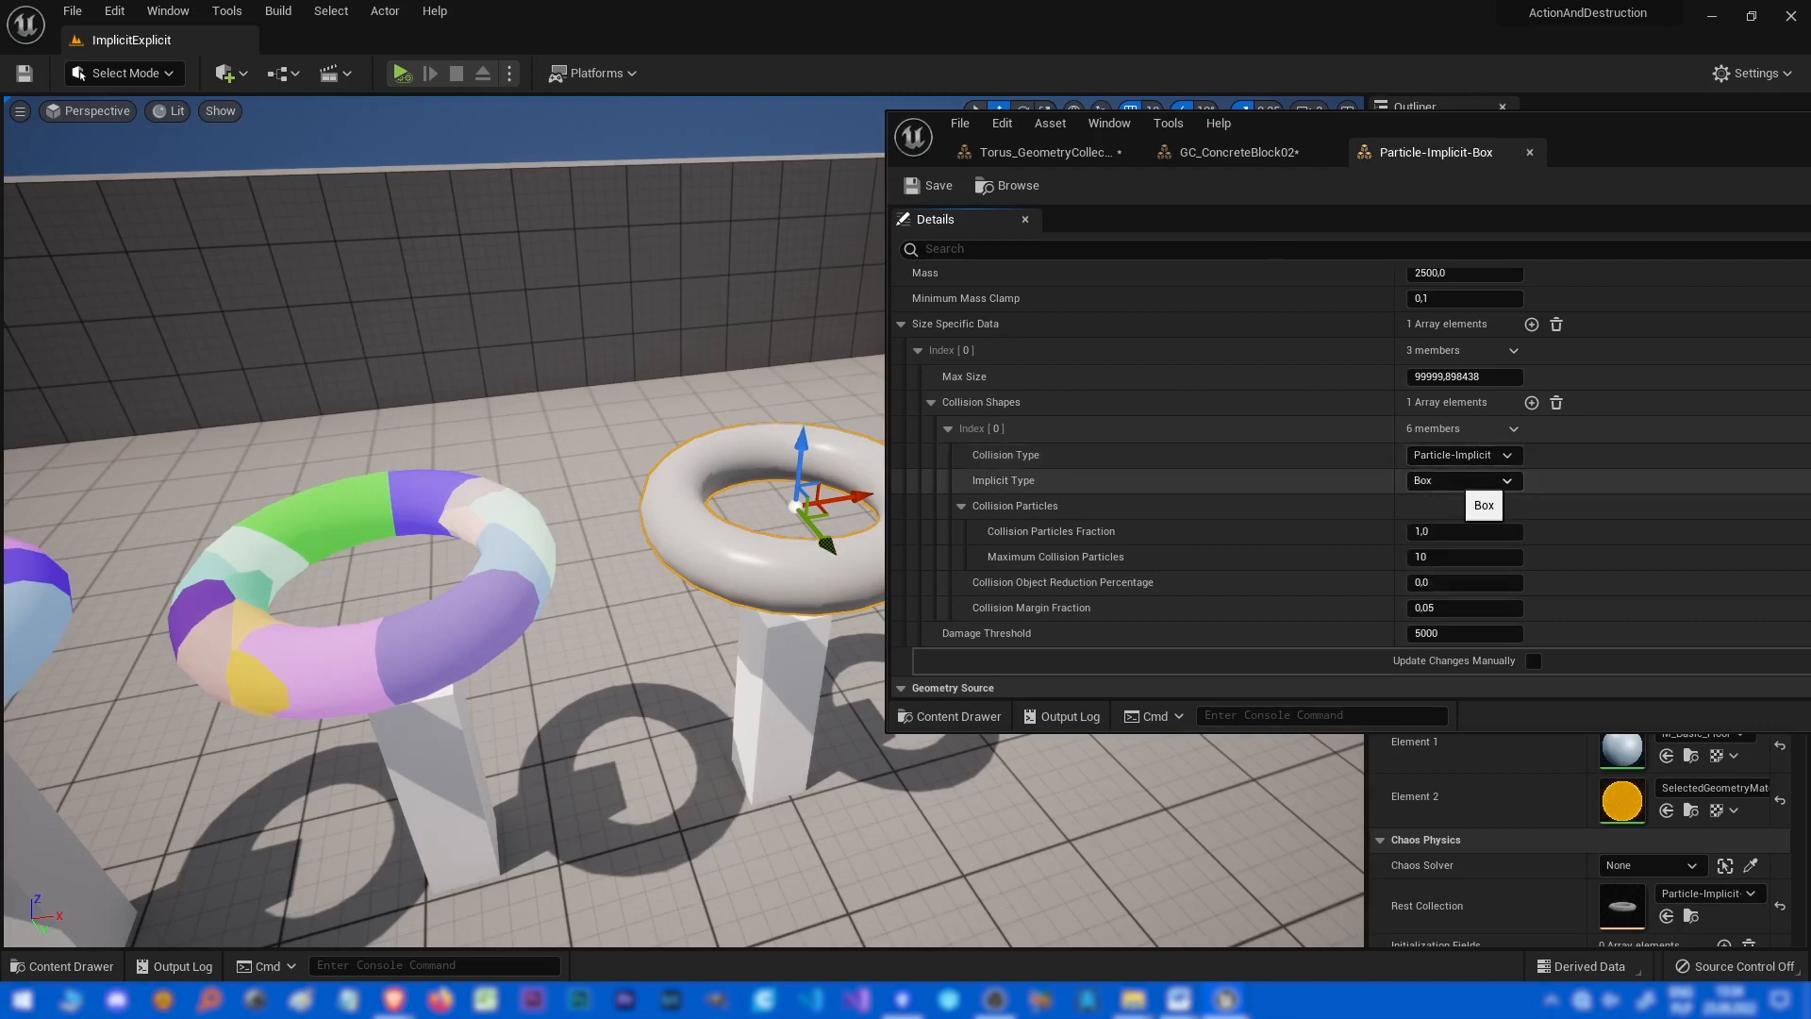
{"action": "left_click_drag", "start_coordinate": [1339, 129], "coordinate": [1483, 110]}
{"action": "left_click", "coordinate": [401, 73]}
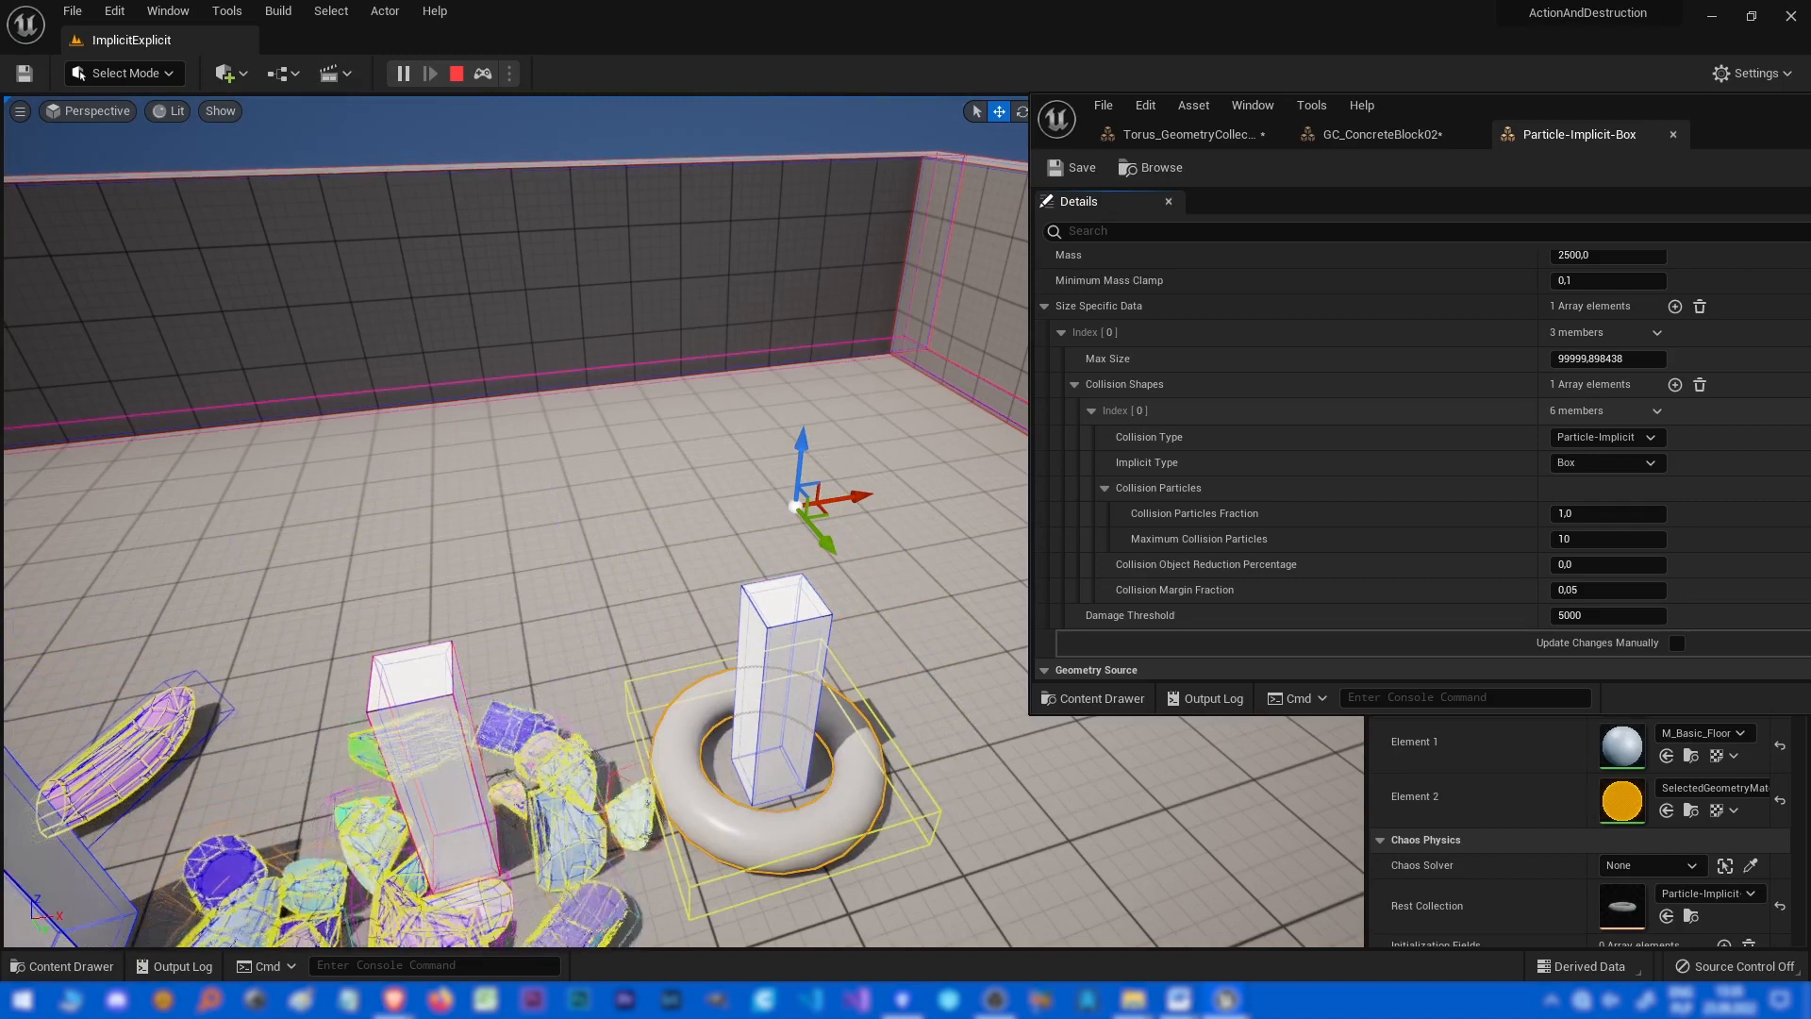
Stop the simulation, raise the white torus above its pillar, rotate it upright, and simulate again.
{"action": "key", "text": "Escape"}
{"action": "left_click_drag", "start_coordinate": [823, 539], "coordinate": [697, 388], "text": "alt"}
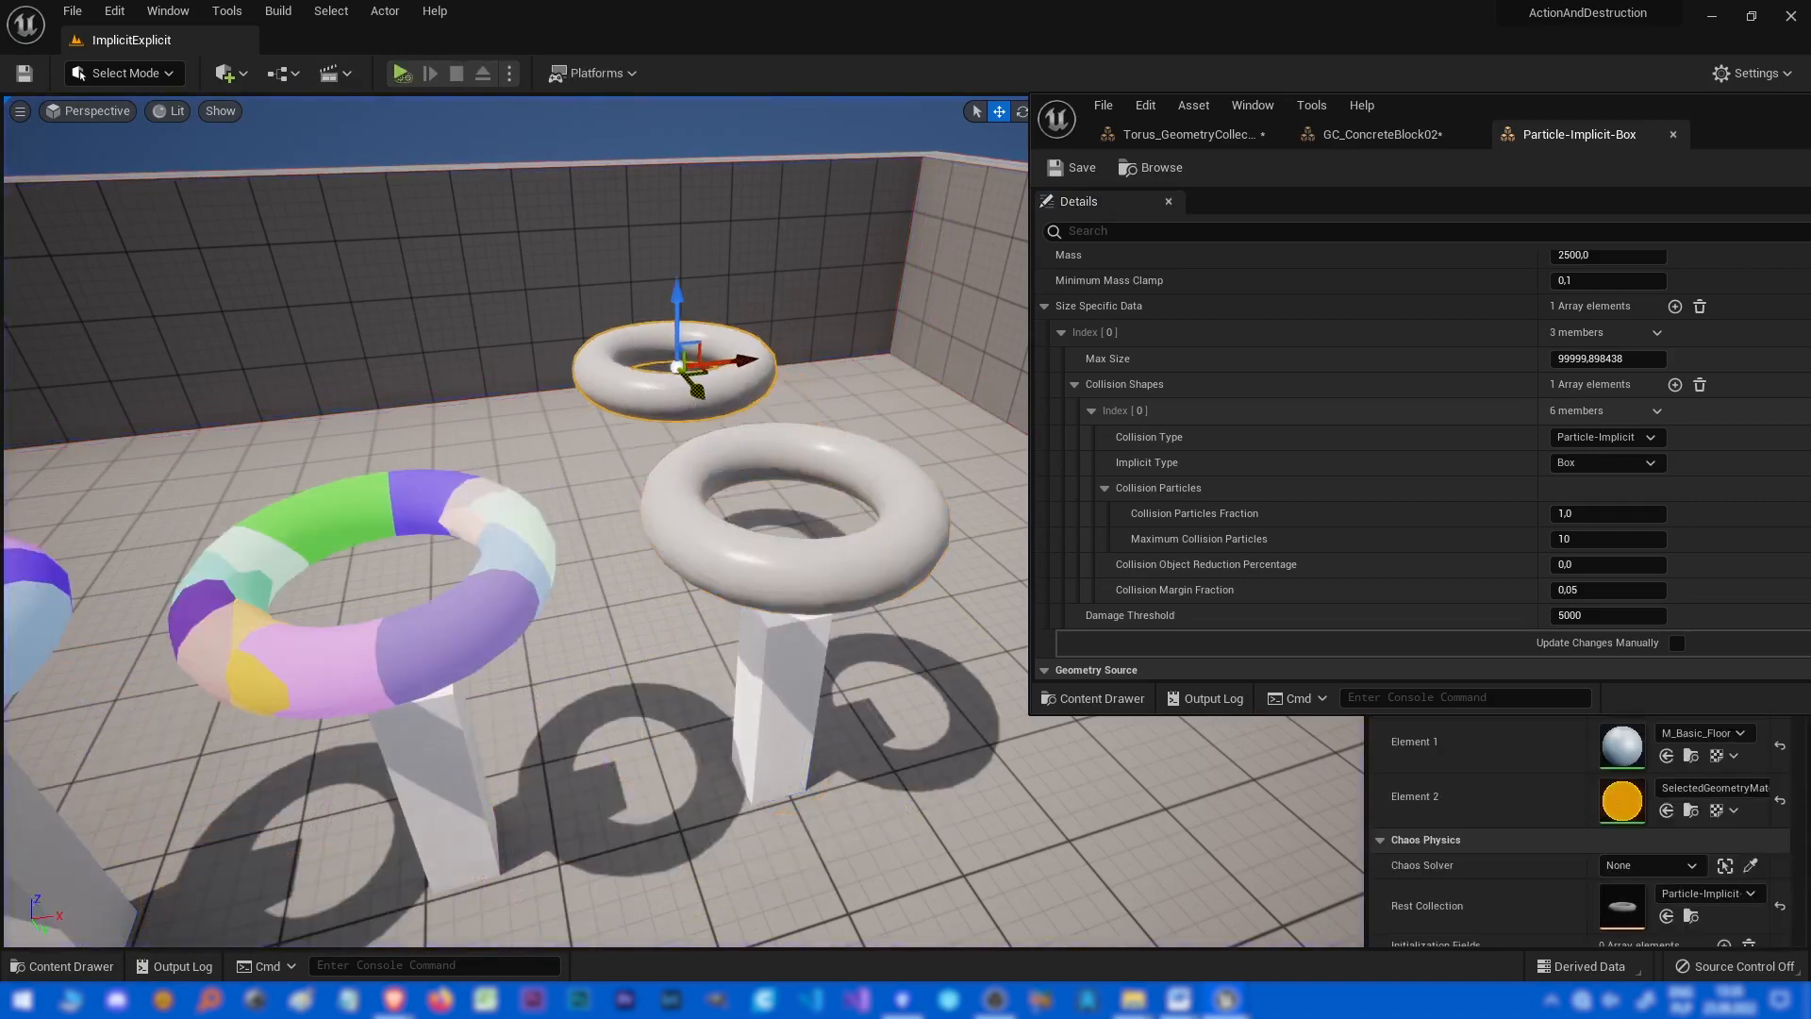
{"action": "left_click_drag", "start_coordinate": [684, 283], "coordinate": [709, 407]}
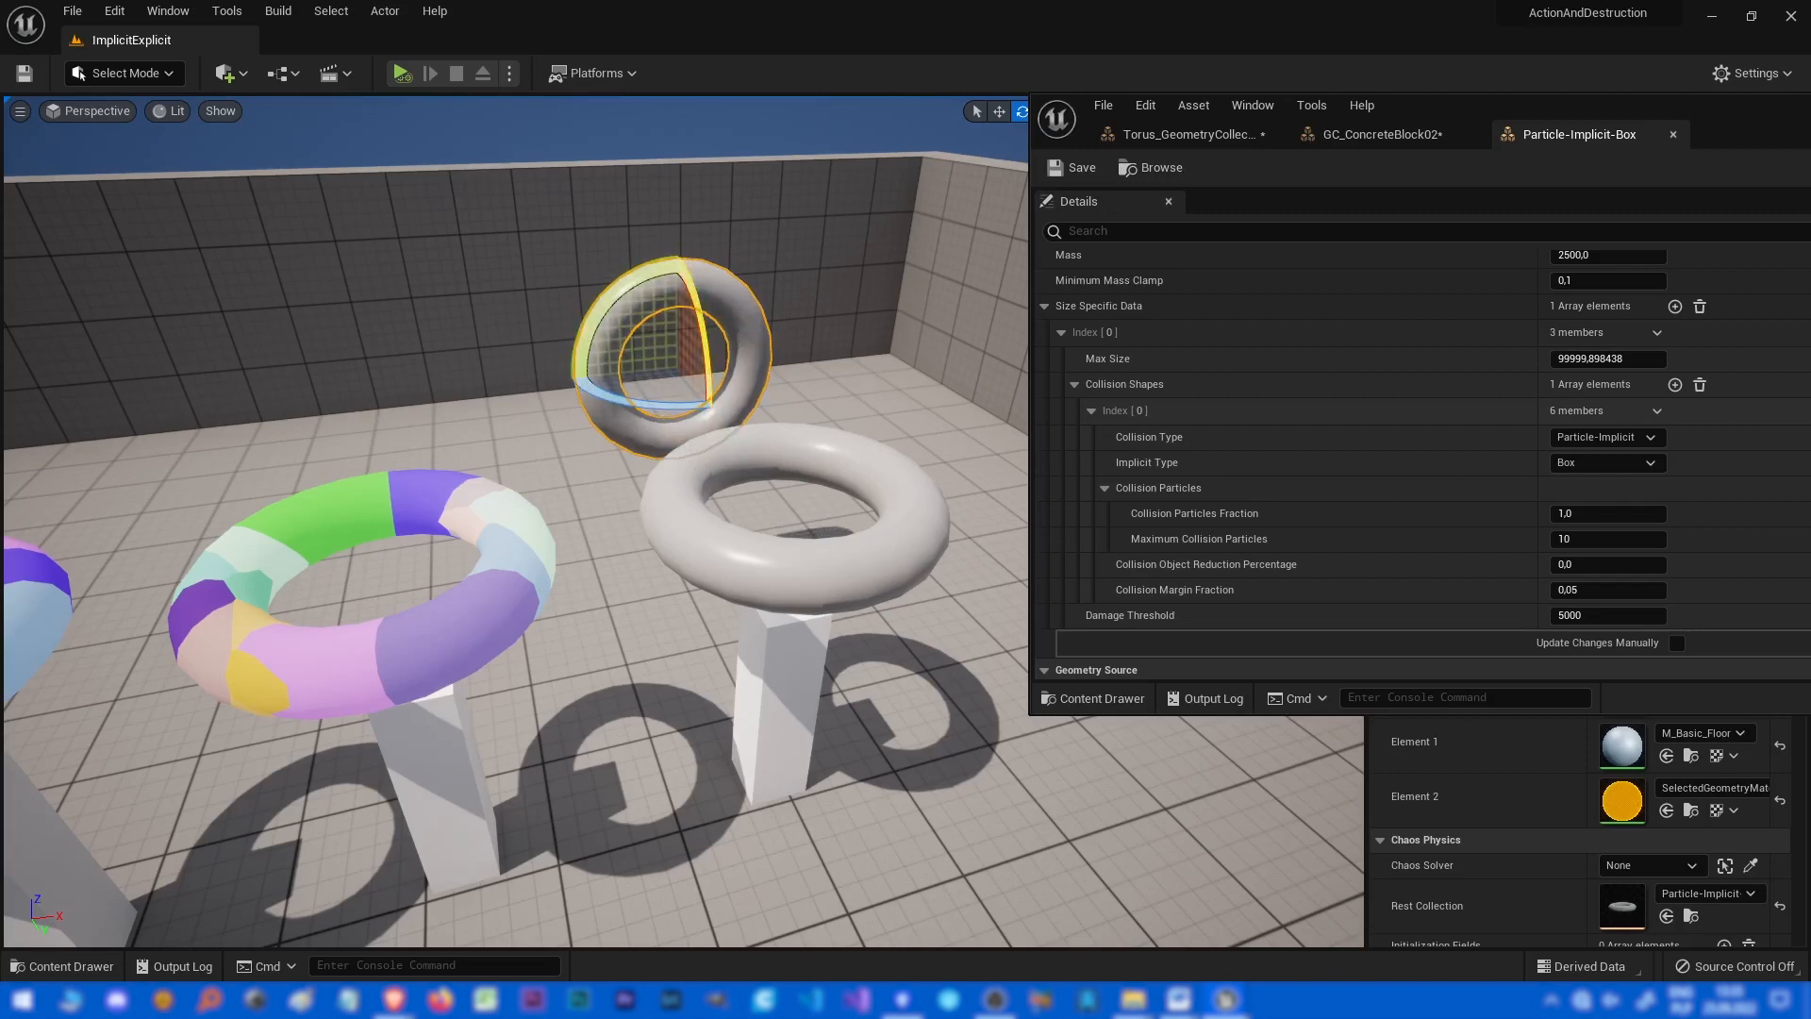
{"action": "left_click_drag", "start_coordinate": [676, 302], "coordinate": [676, 212]}
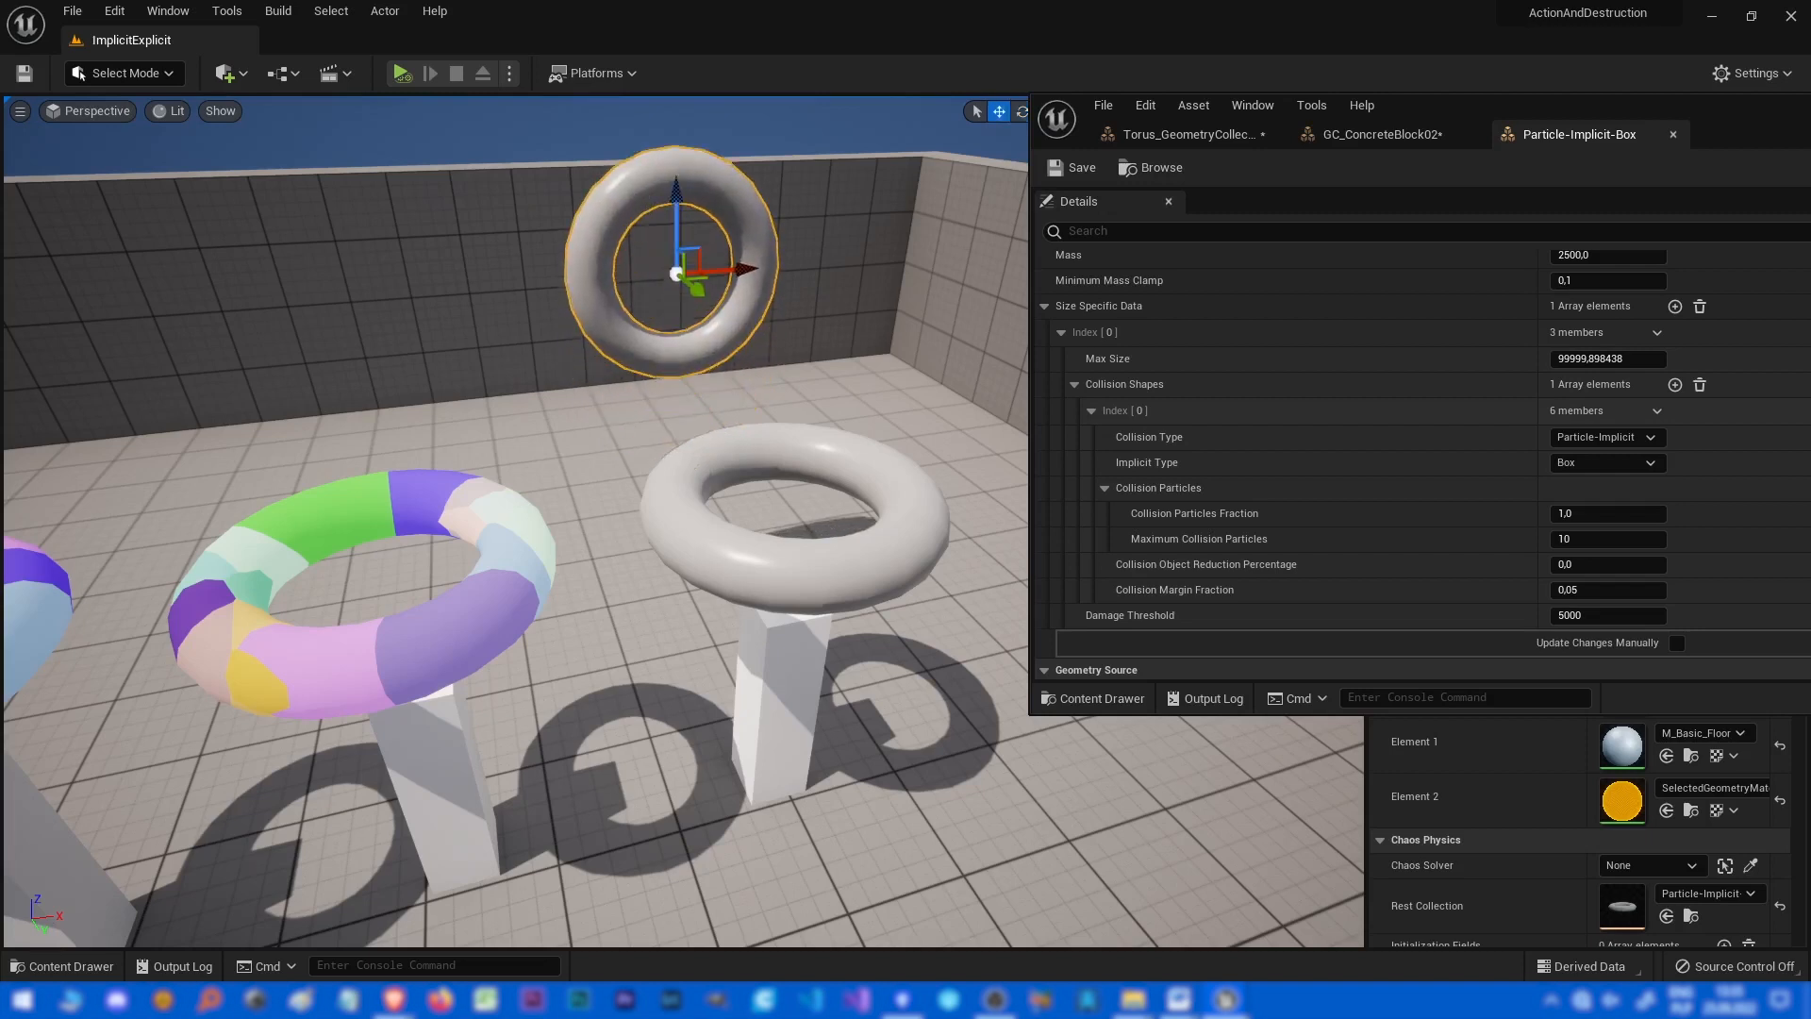
{"action": "left_click", "coordinate": [401, 73]}
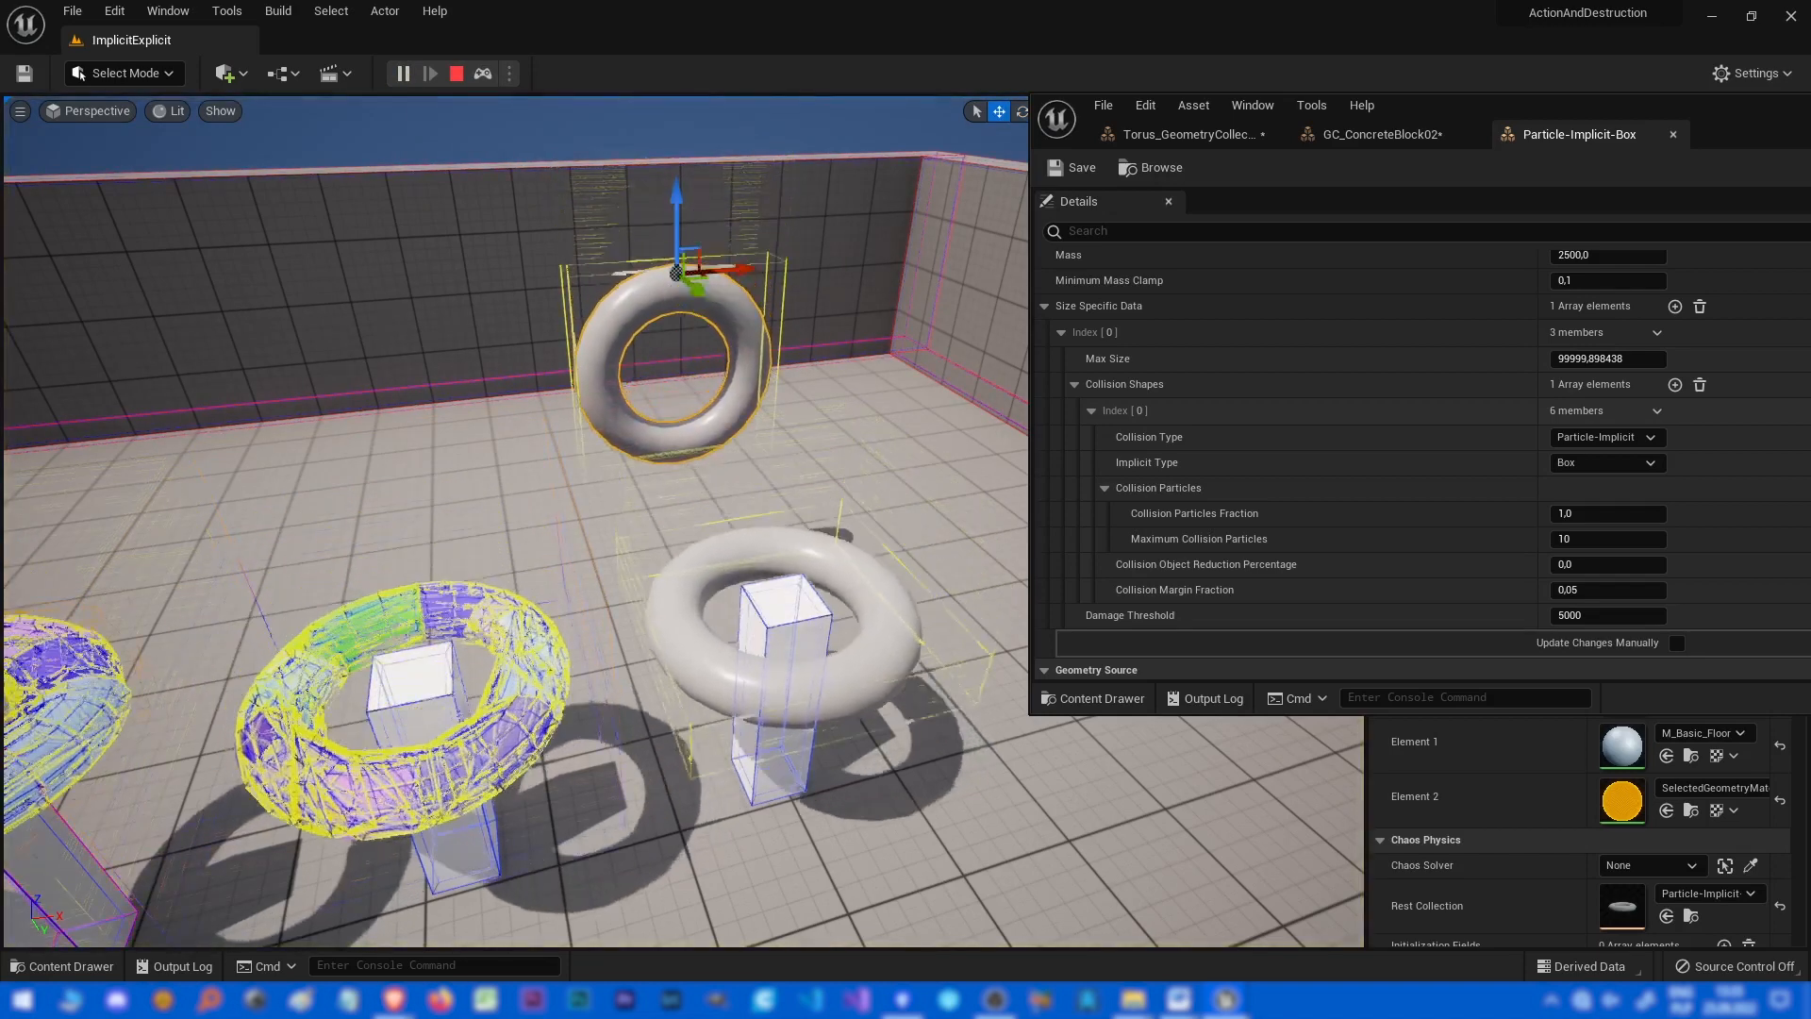
Stop the simulation, tilt the raised torus by 20 degrees, and simulate the level.
{"action": "key", "text": "Escape"}
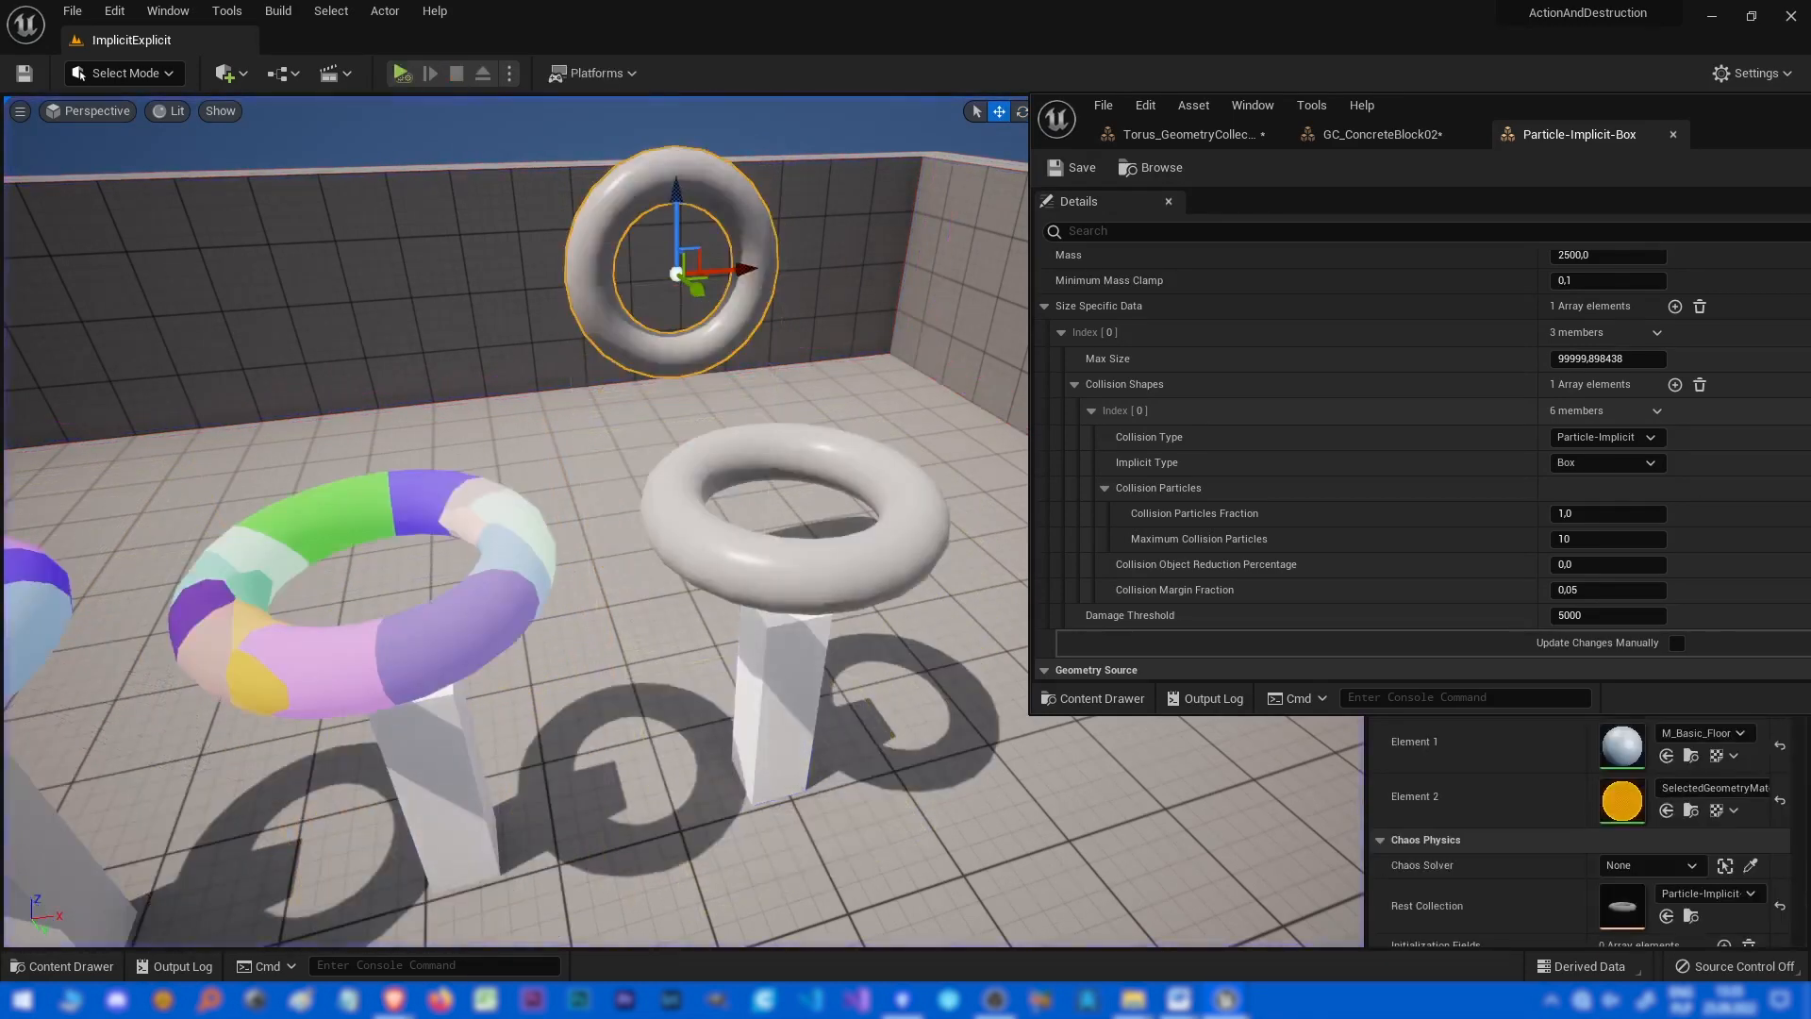
{"action": "right_click_drag", "start_coordinate": [721, 255], "coordinate": [708, 283]}
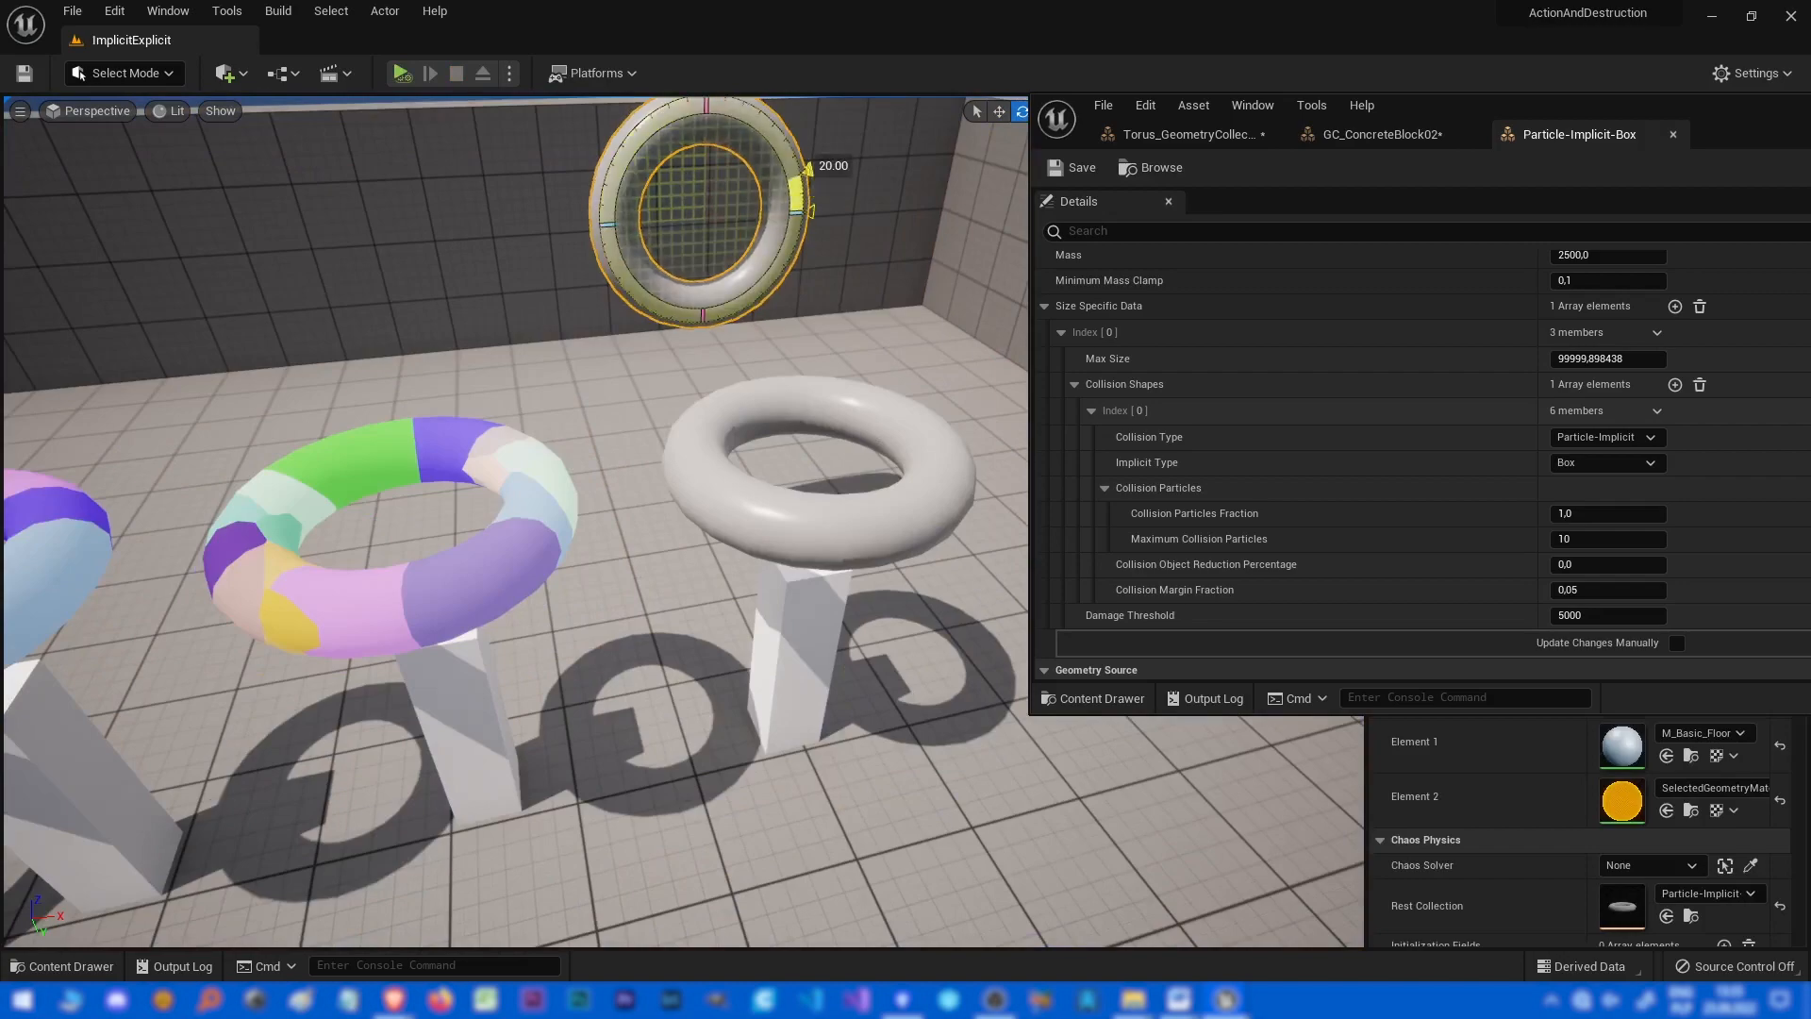
{"action": "key", "text": "alt+s"}
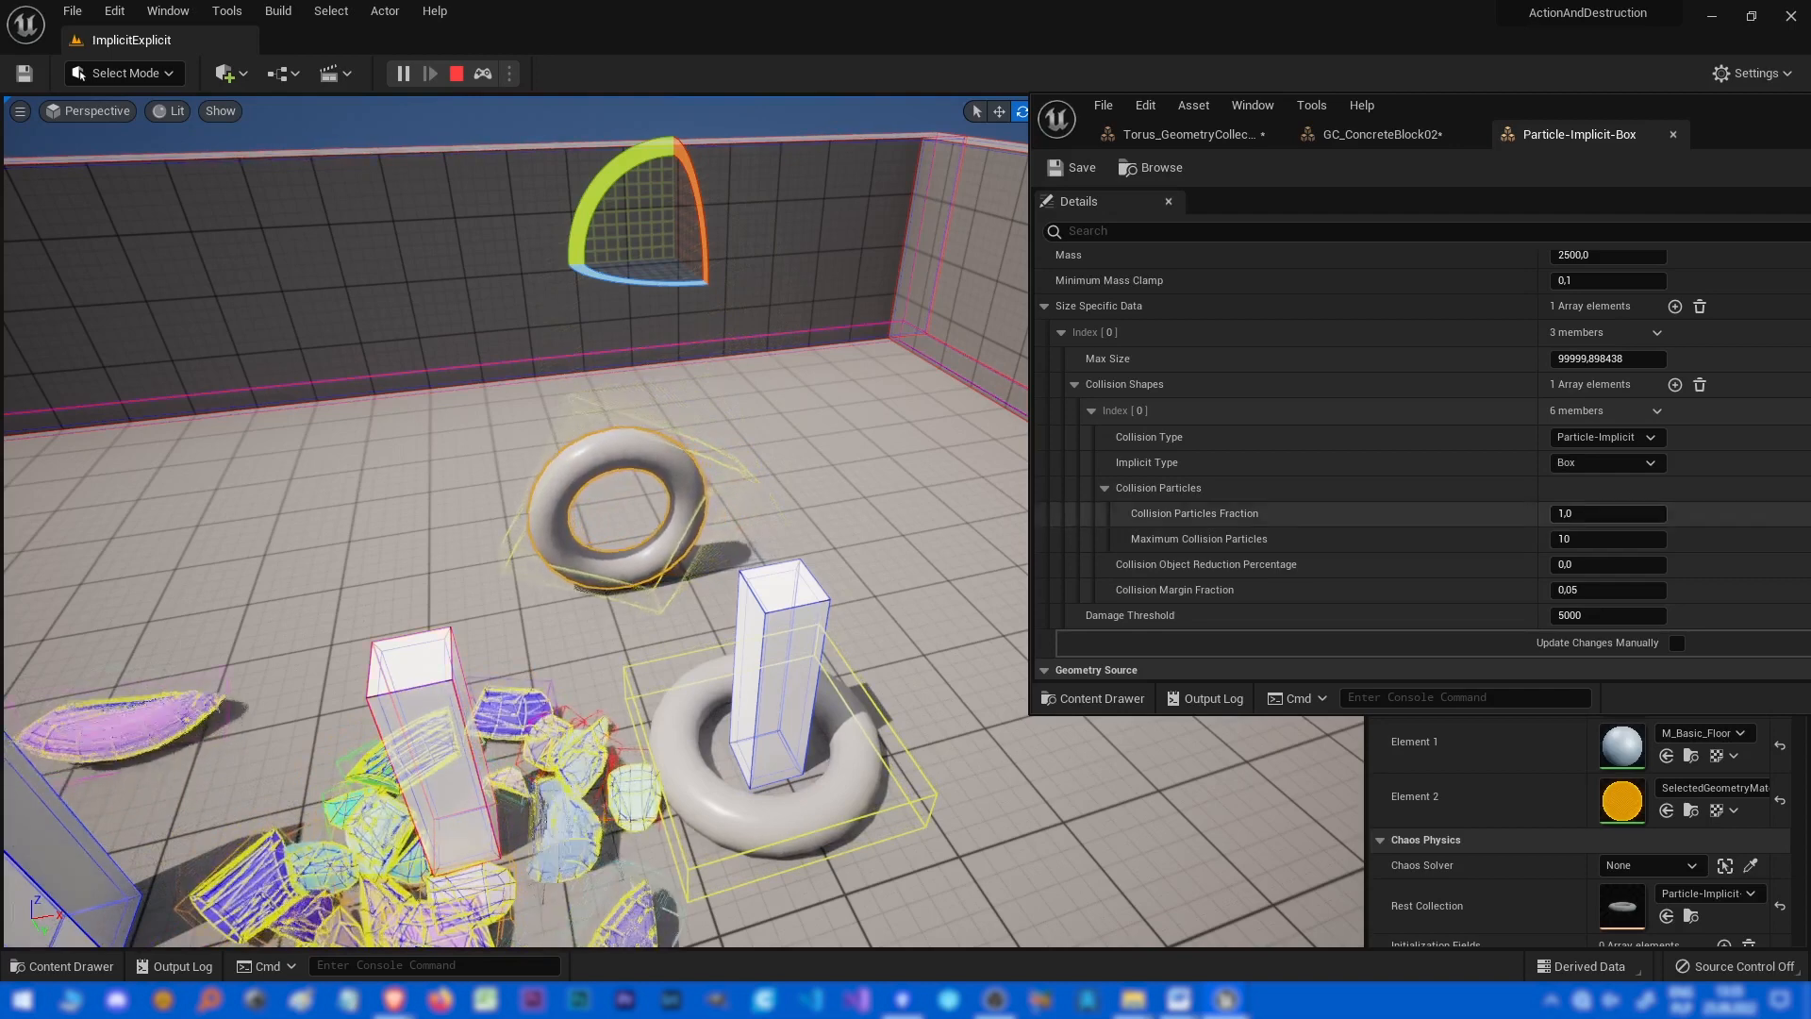
Stop the simulation, set the Particle-Implicit-Box asset's Implicit Type to Sphere, and simulate.
{"action": "key", "text": "Escape"}
{"action": "left_click", "coordinate": [1609, 463]}
{"action": "left_click", "coordinate": [1607, 501]}
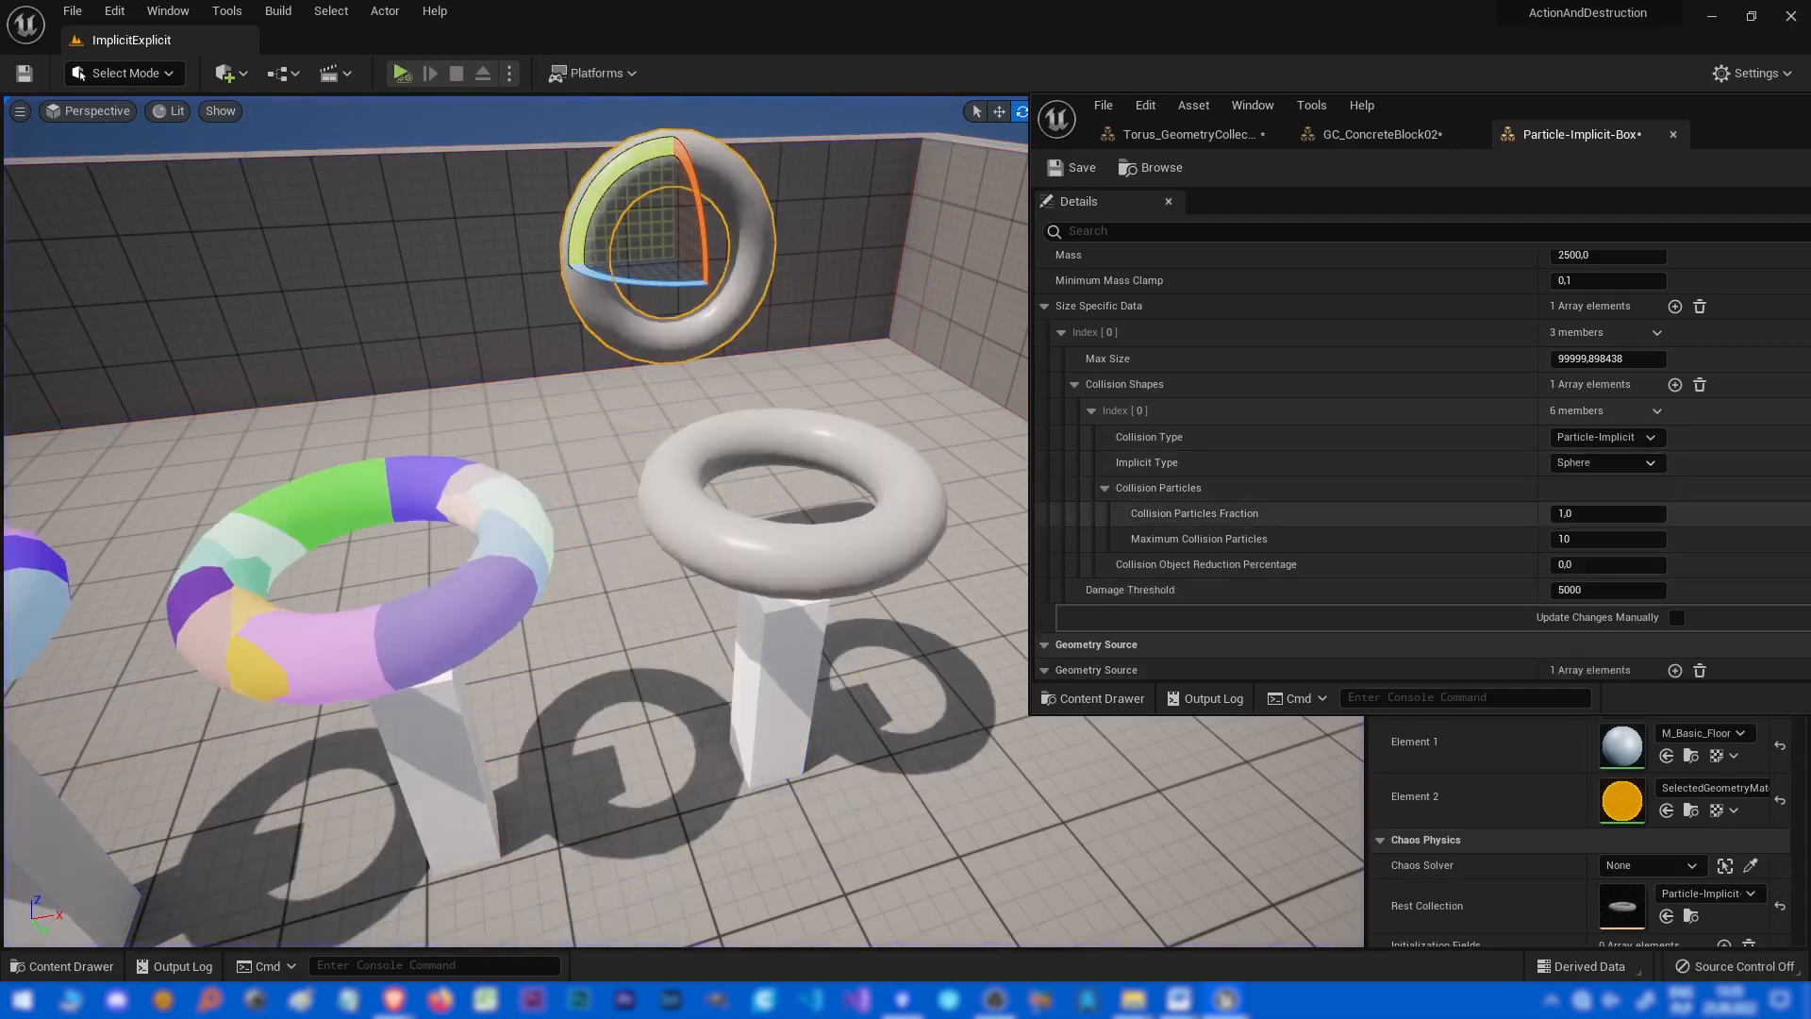
{"action": "left_click", "coordinate": [401, 74]}
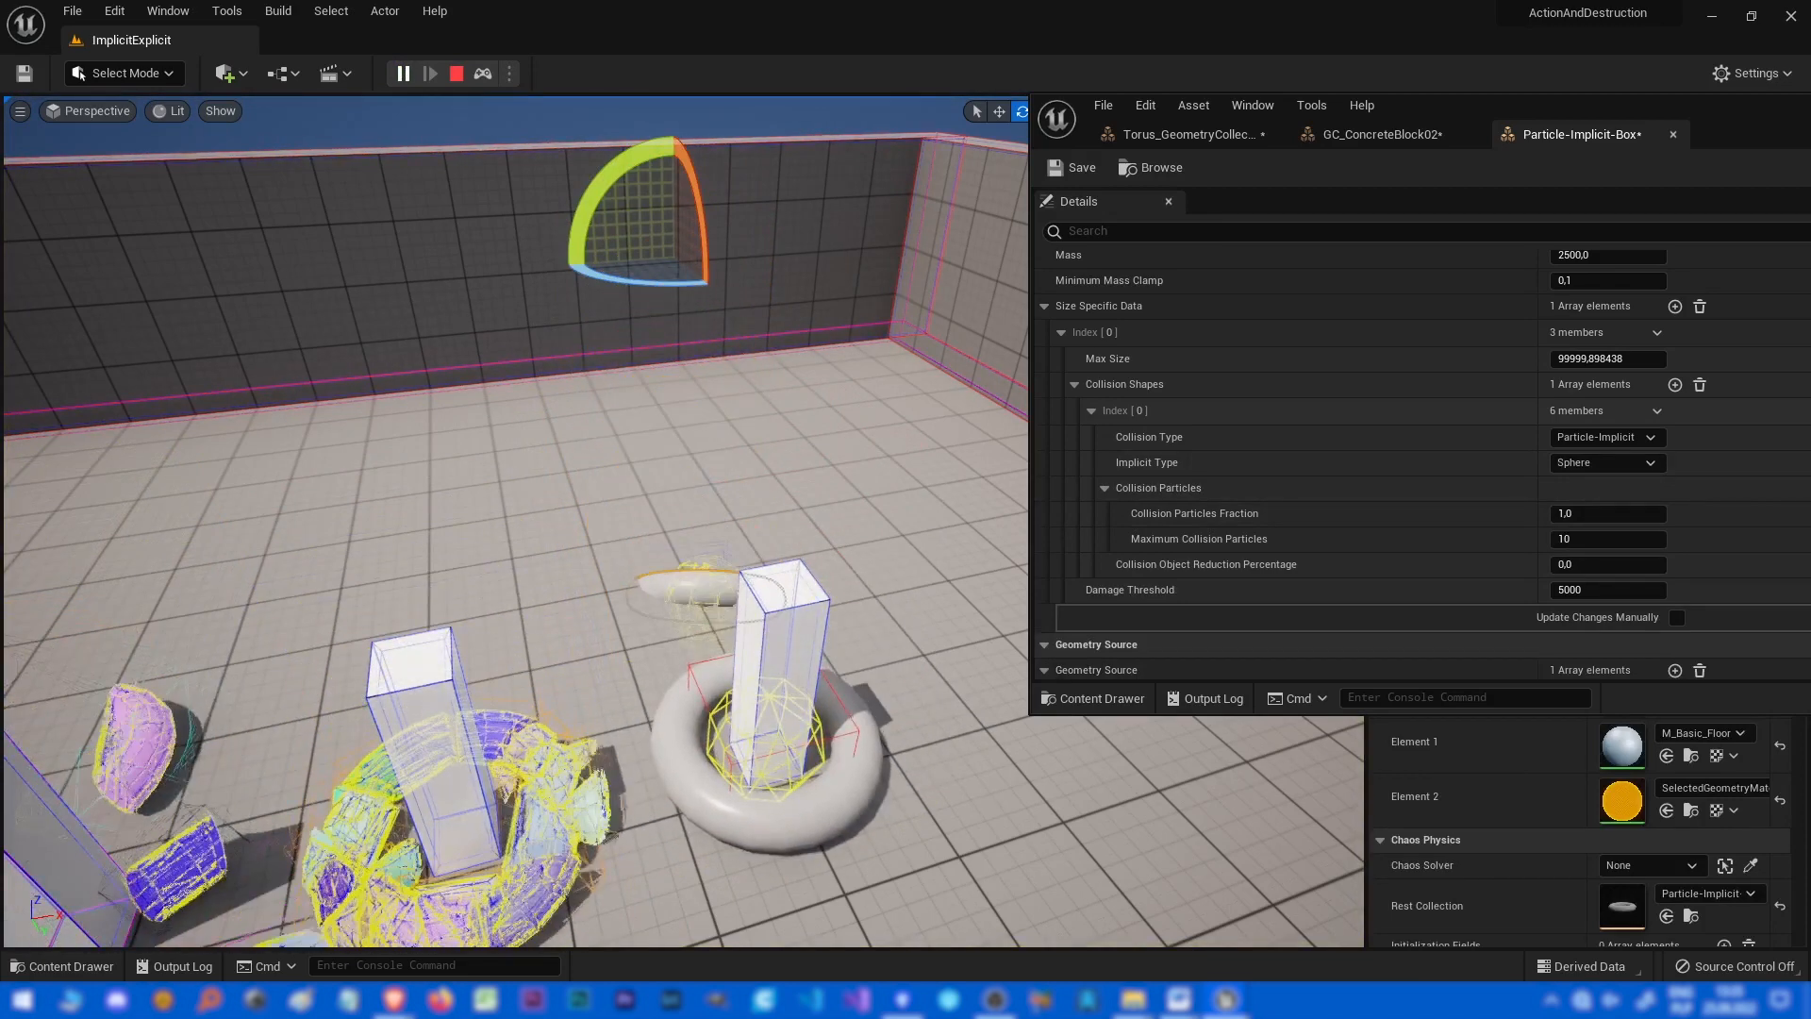
Stop the simulation, set the Implicit Type to Level Set, and simulate the level.
{"action": "key", "text": "Escape"}
{"action": "left_click", "coordinate": [1609, 463]}
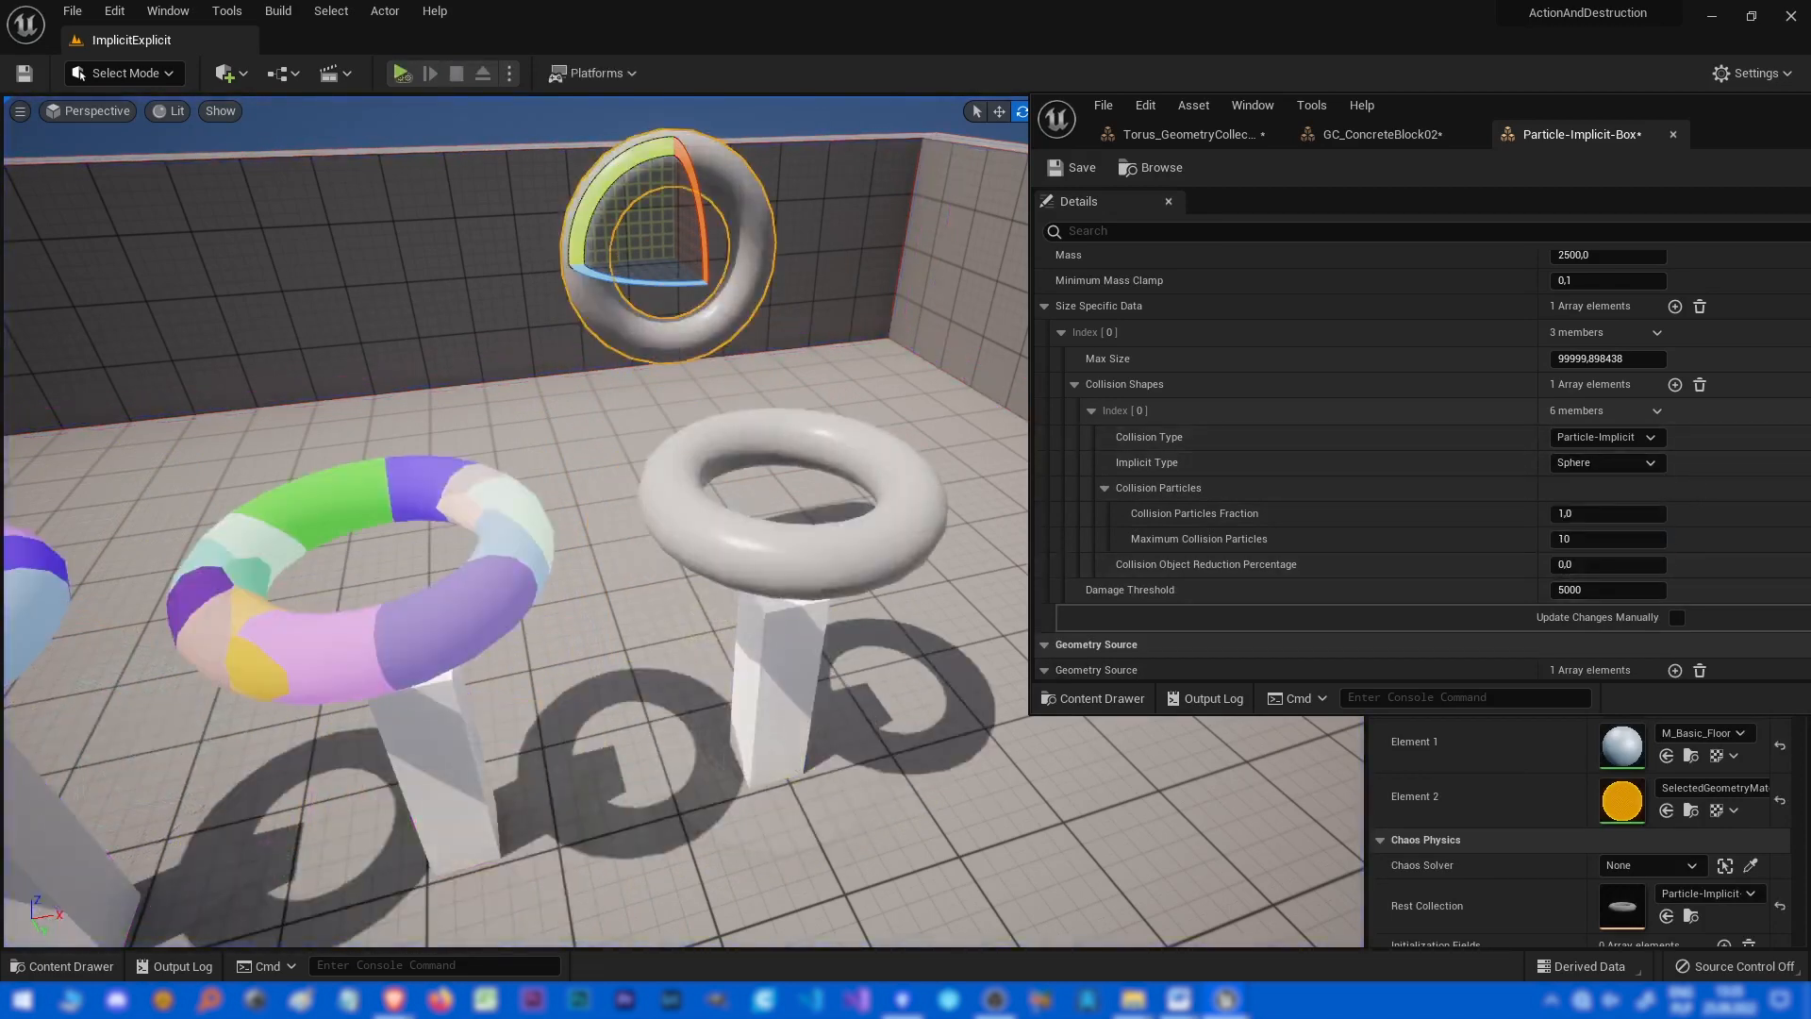
{"action": "left_click", "coordinate": [401, 73]}
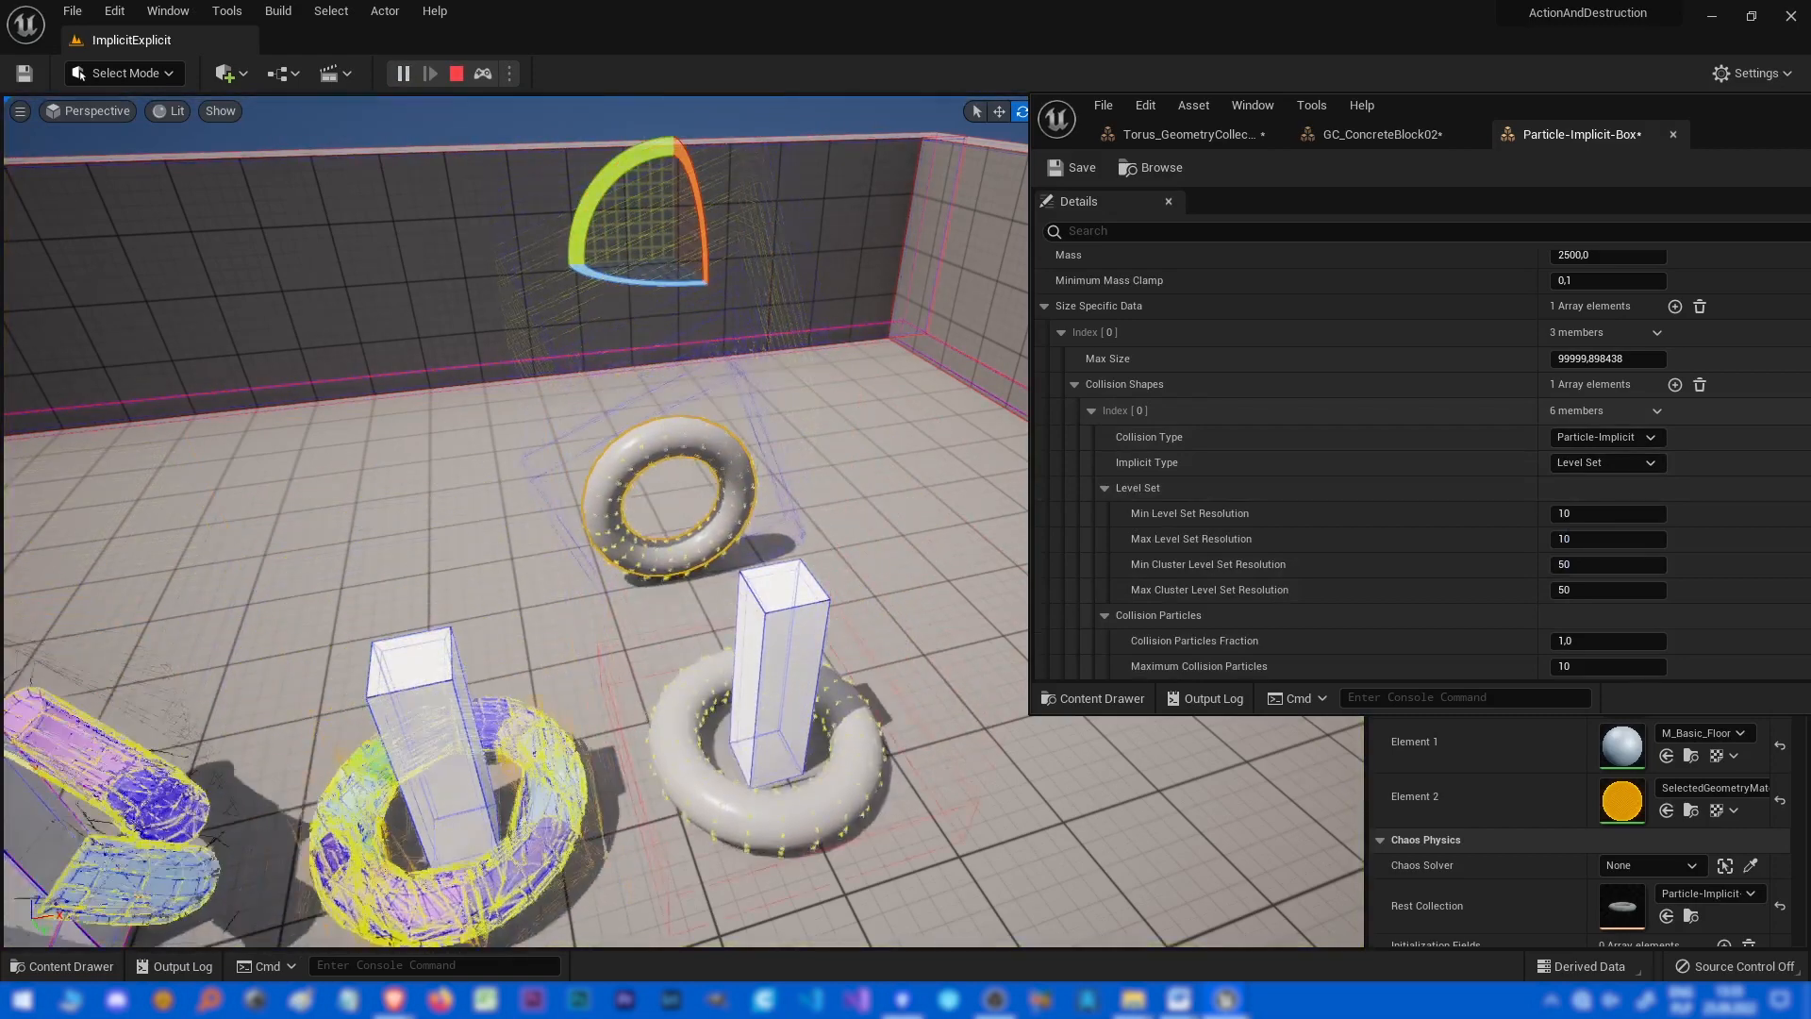
Fly closer to inspect the level-set torus collisions, stop the simulation, and review the Level Set settings.
{"action": "key", "text": "w"}
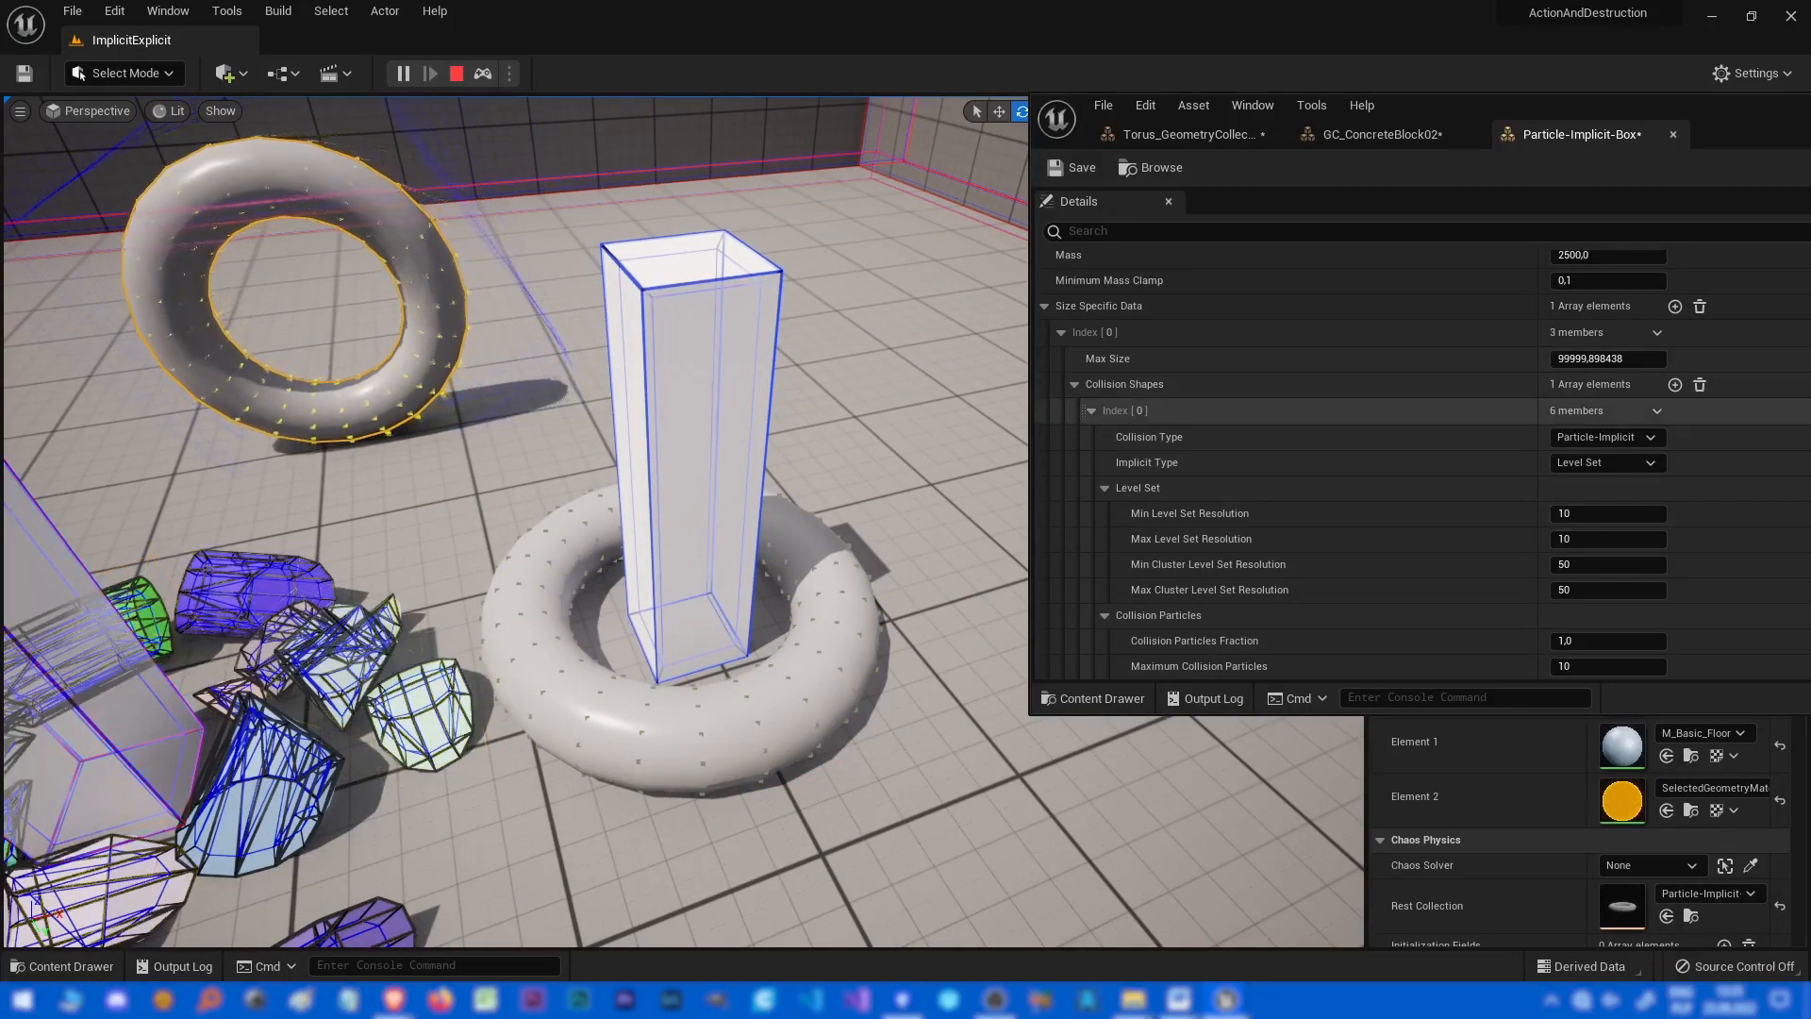
{"action": "left_click", "coordinate": [1604, 437]}
{"action": "left_click", "coordinate": [1618, 437]}
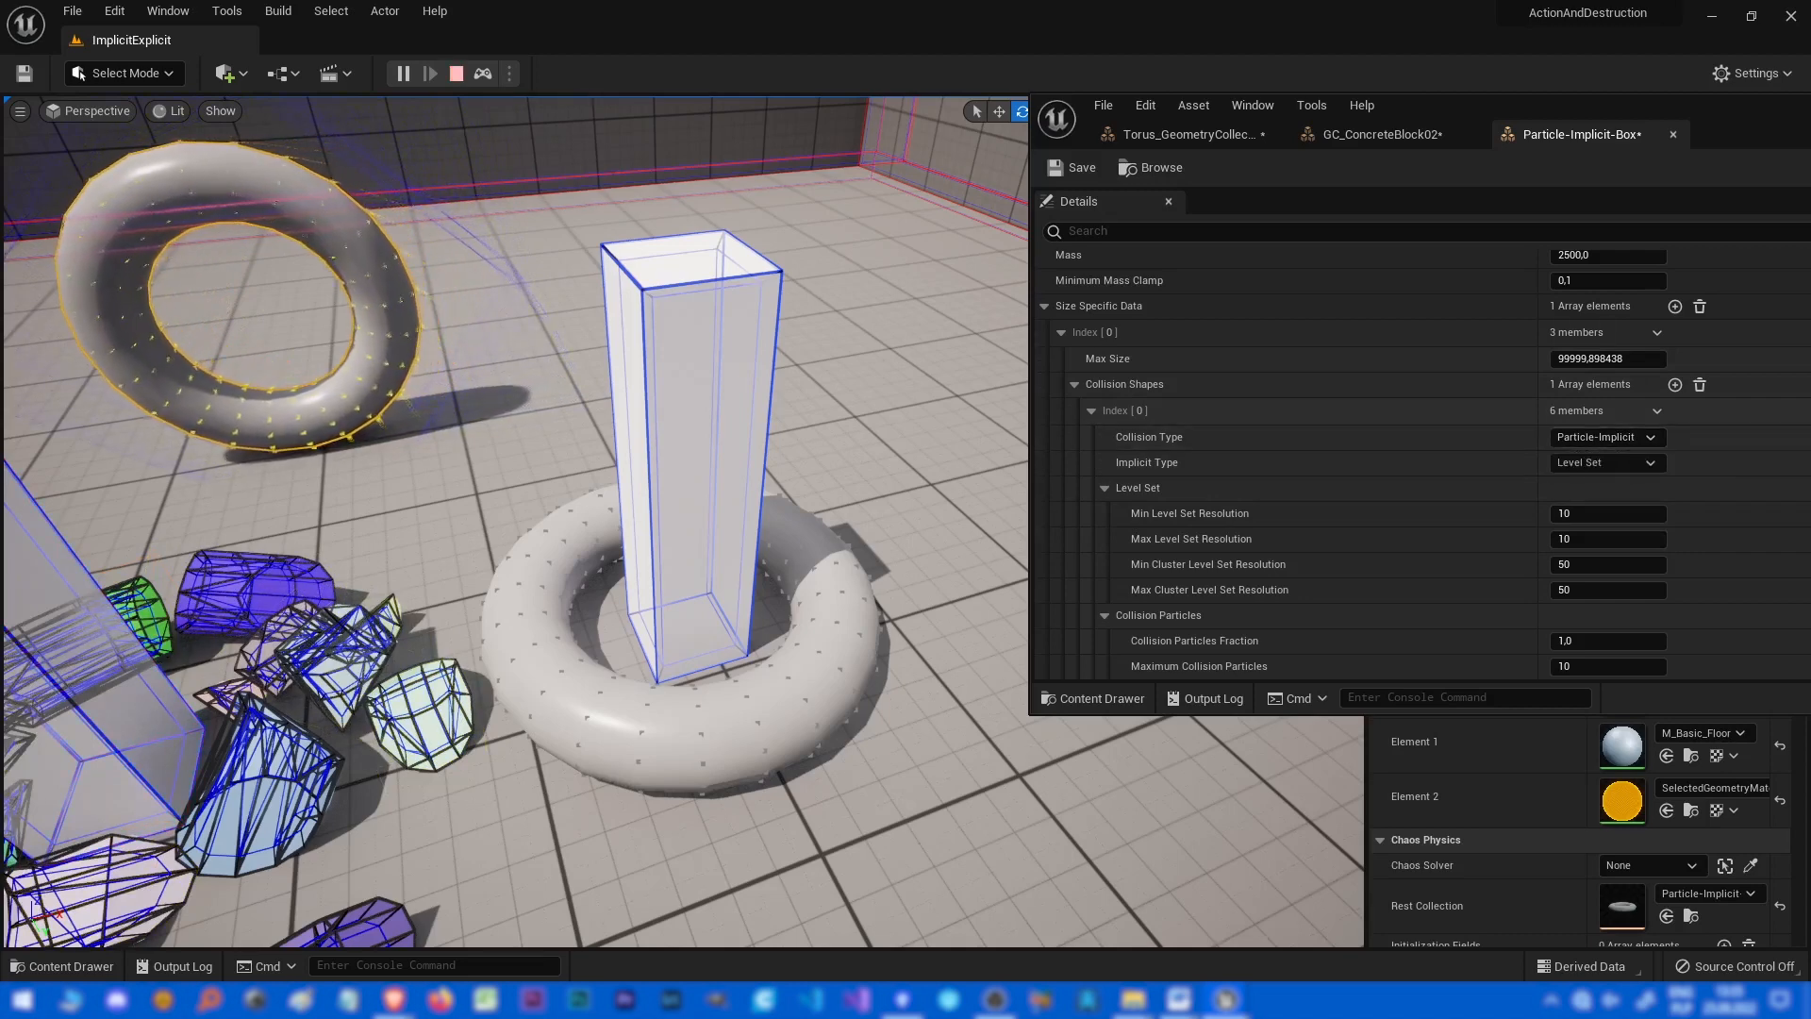
{"action": "key", "text": "Escape"}
{"action": "left_click", "coordinate": [1604, 462]}
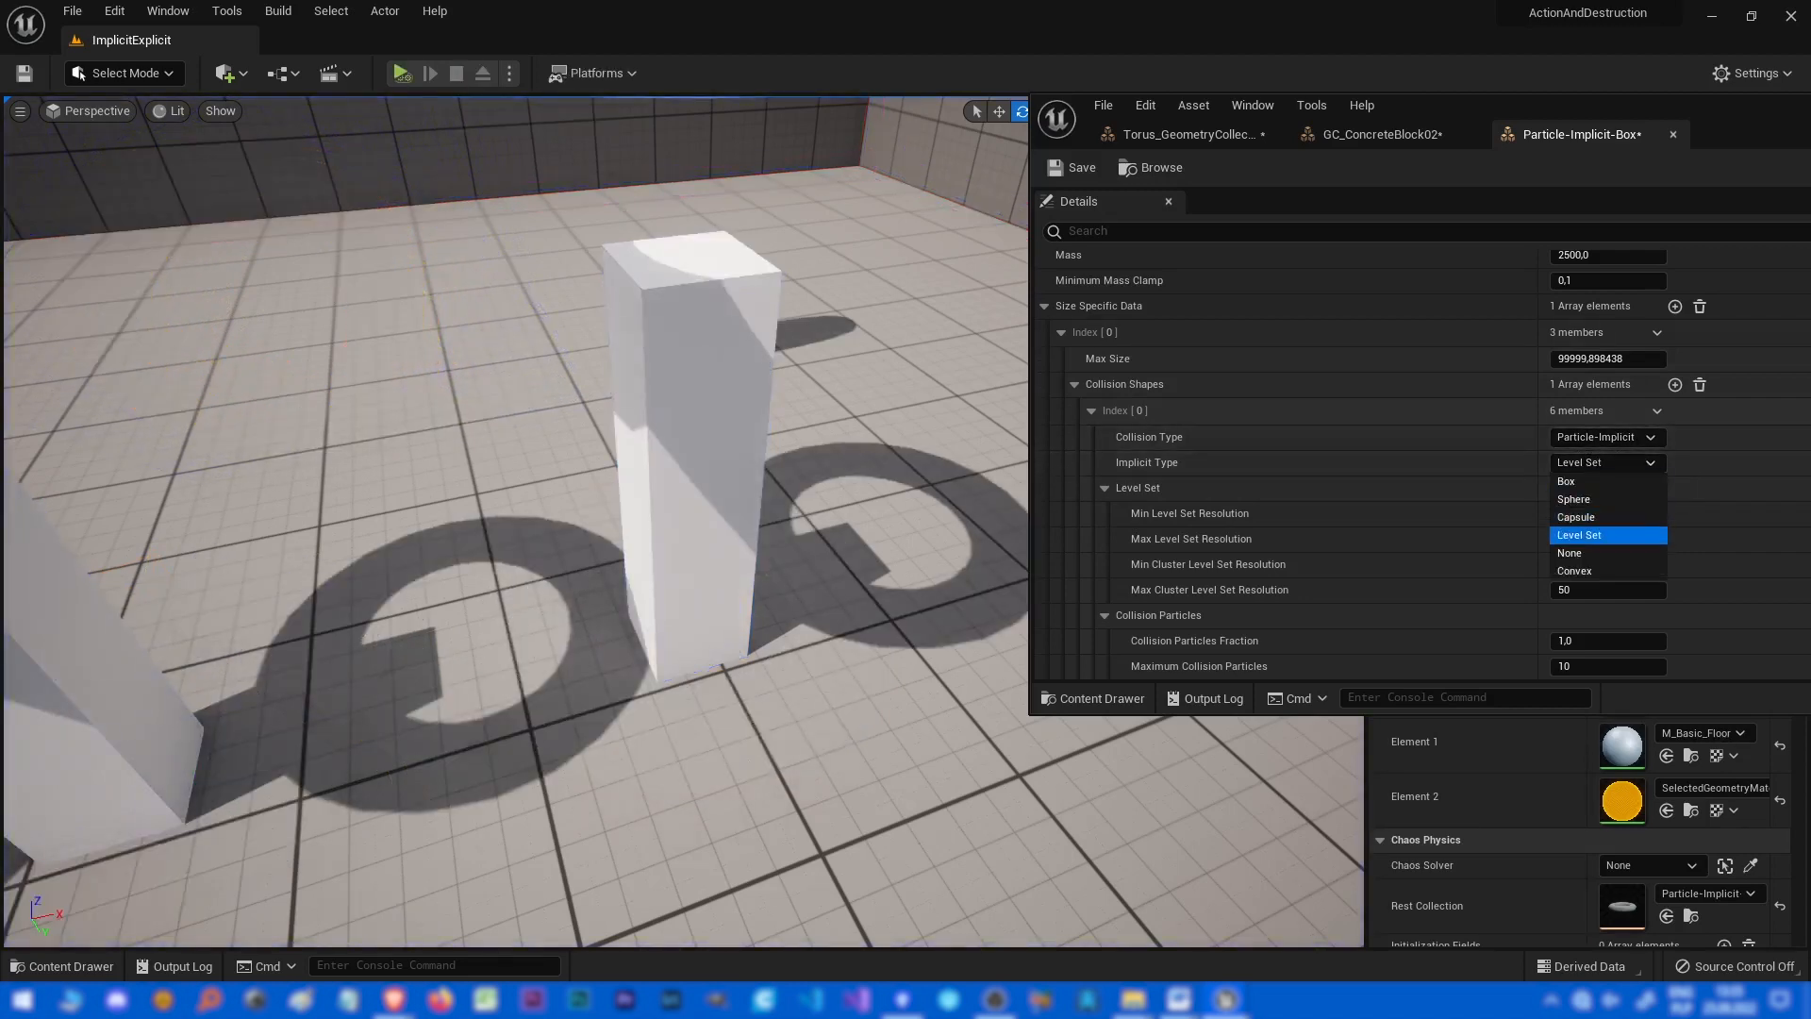
{"action": "left_click", "coordinate": [1620, 464]}
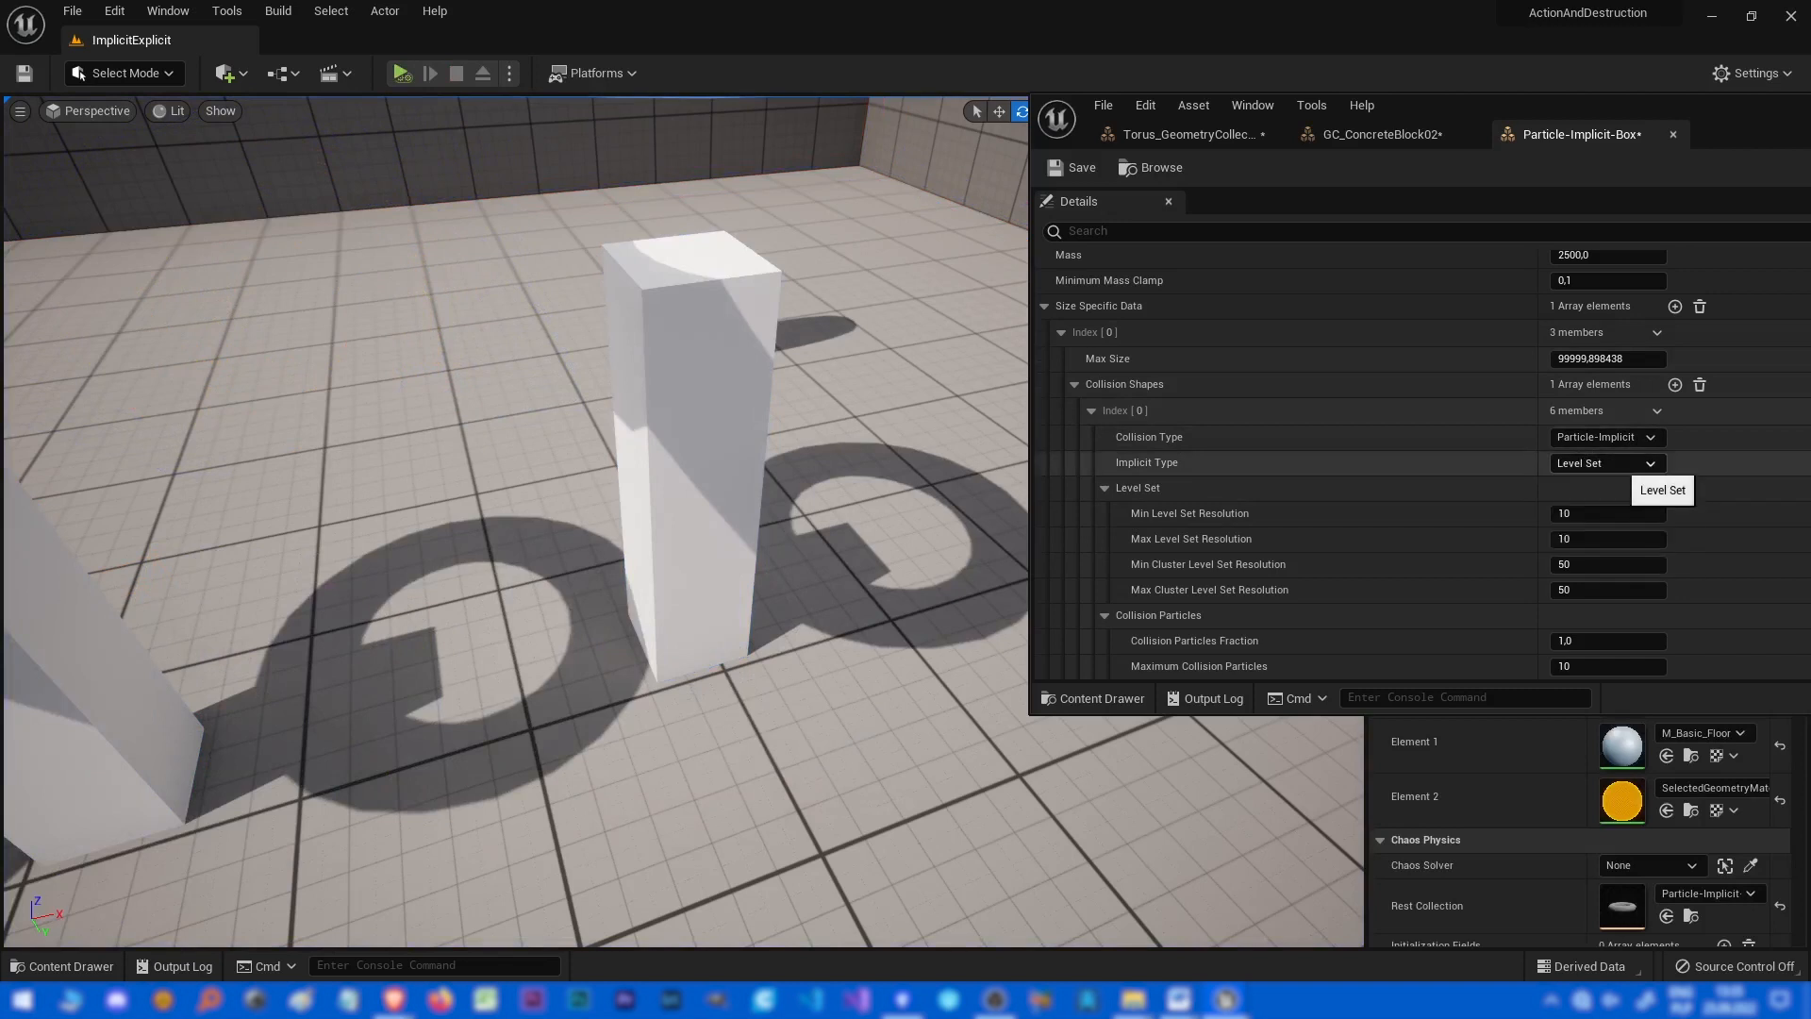
{"action": "scroll", "coordinate": [1615, 487], "scroll_direction": "down", "scroll_amount": 3}
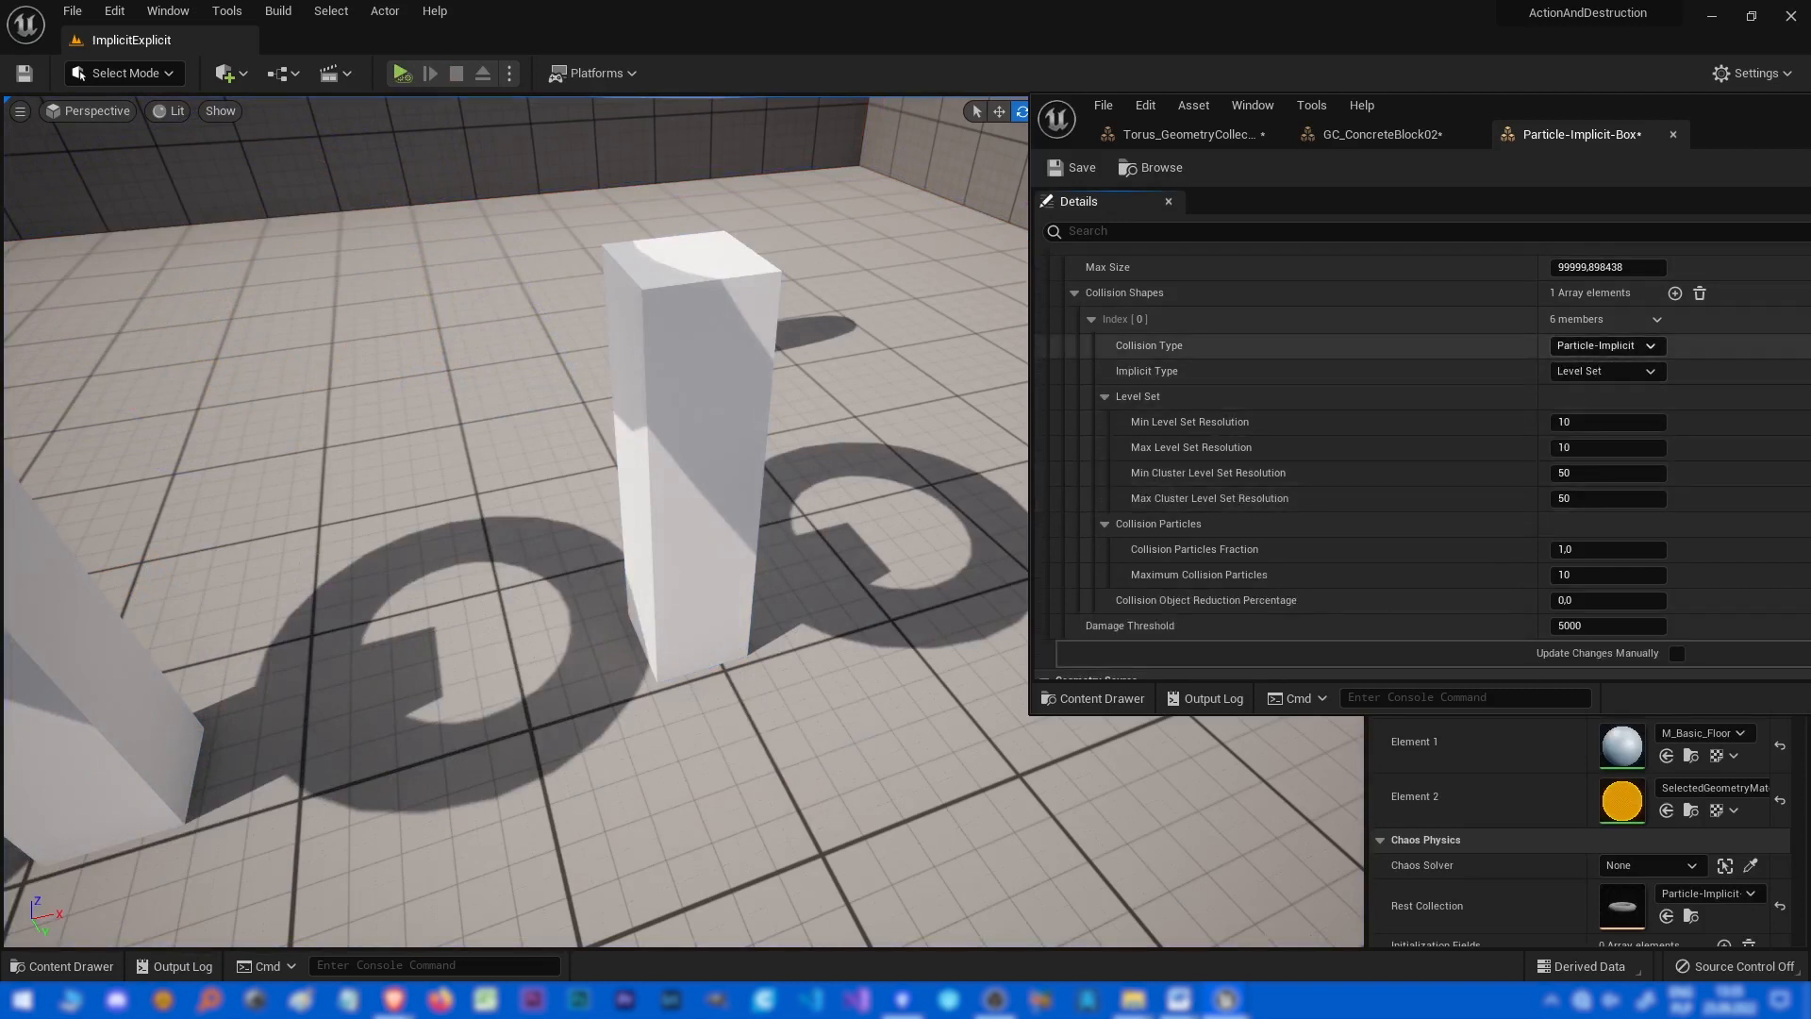
Switch the Collision Type to Implicit-Implicit, then restore Particle-Implicit with the Level Set implicit type.
{"action": "left_click", "coordinate": [1607, 345]}
{"action": "left_click", "coordinate": [1599, 363]}
{"action": "left_click", "coordinate": [1606, 372]}
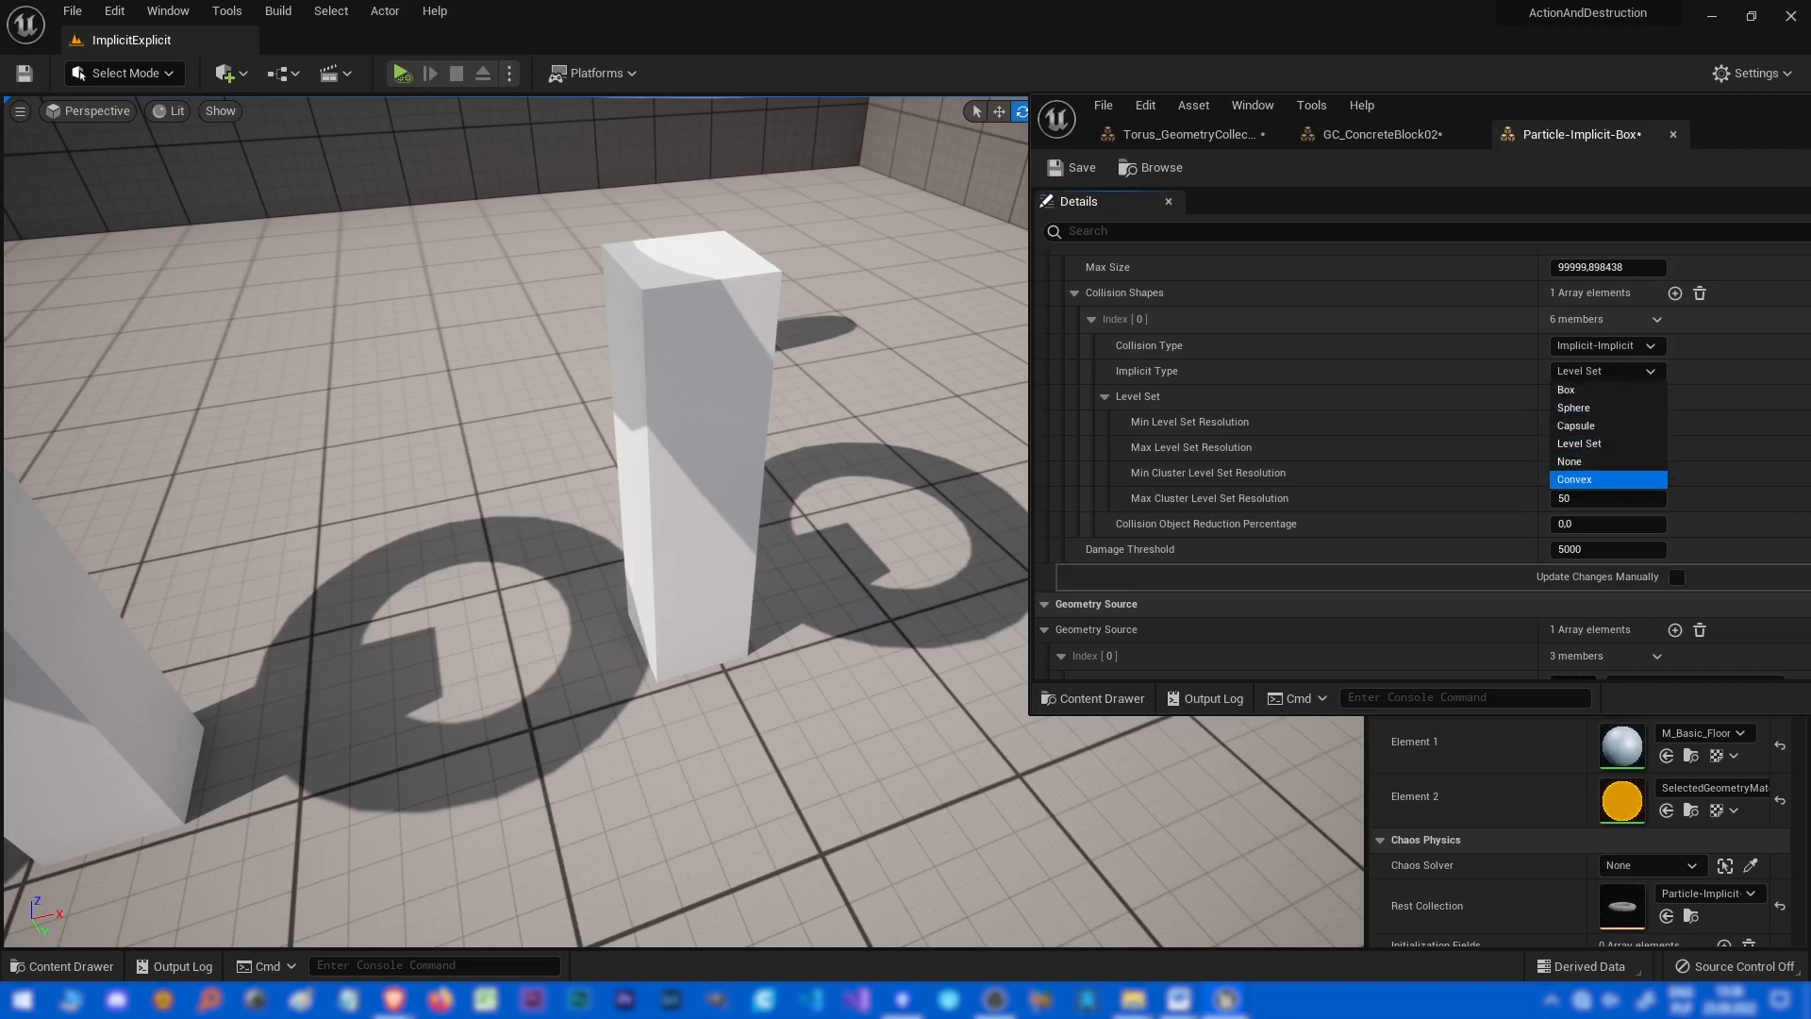
{"action": "left_click", "coordinate": [1473, 499]}
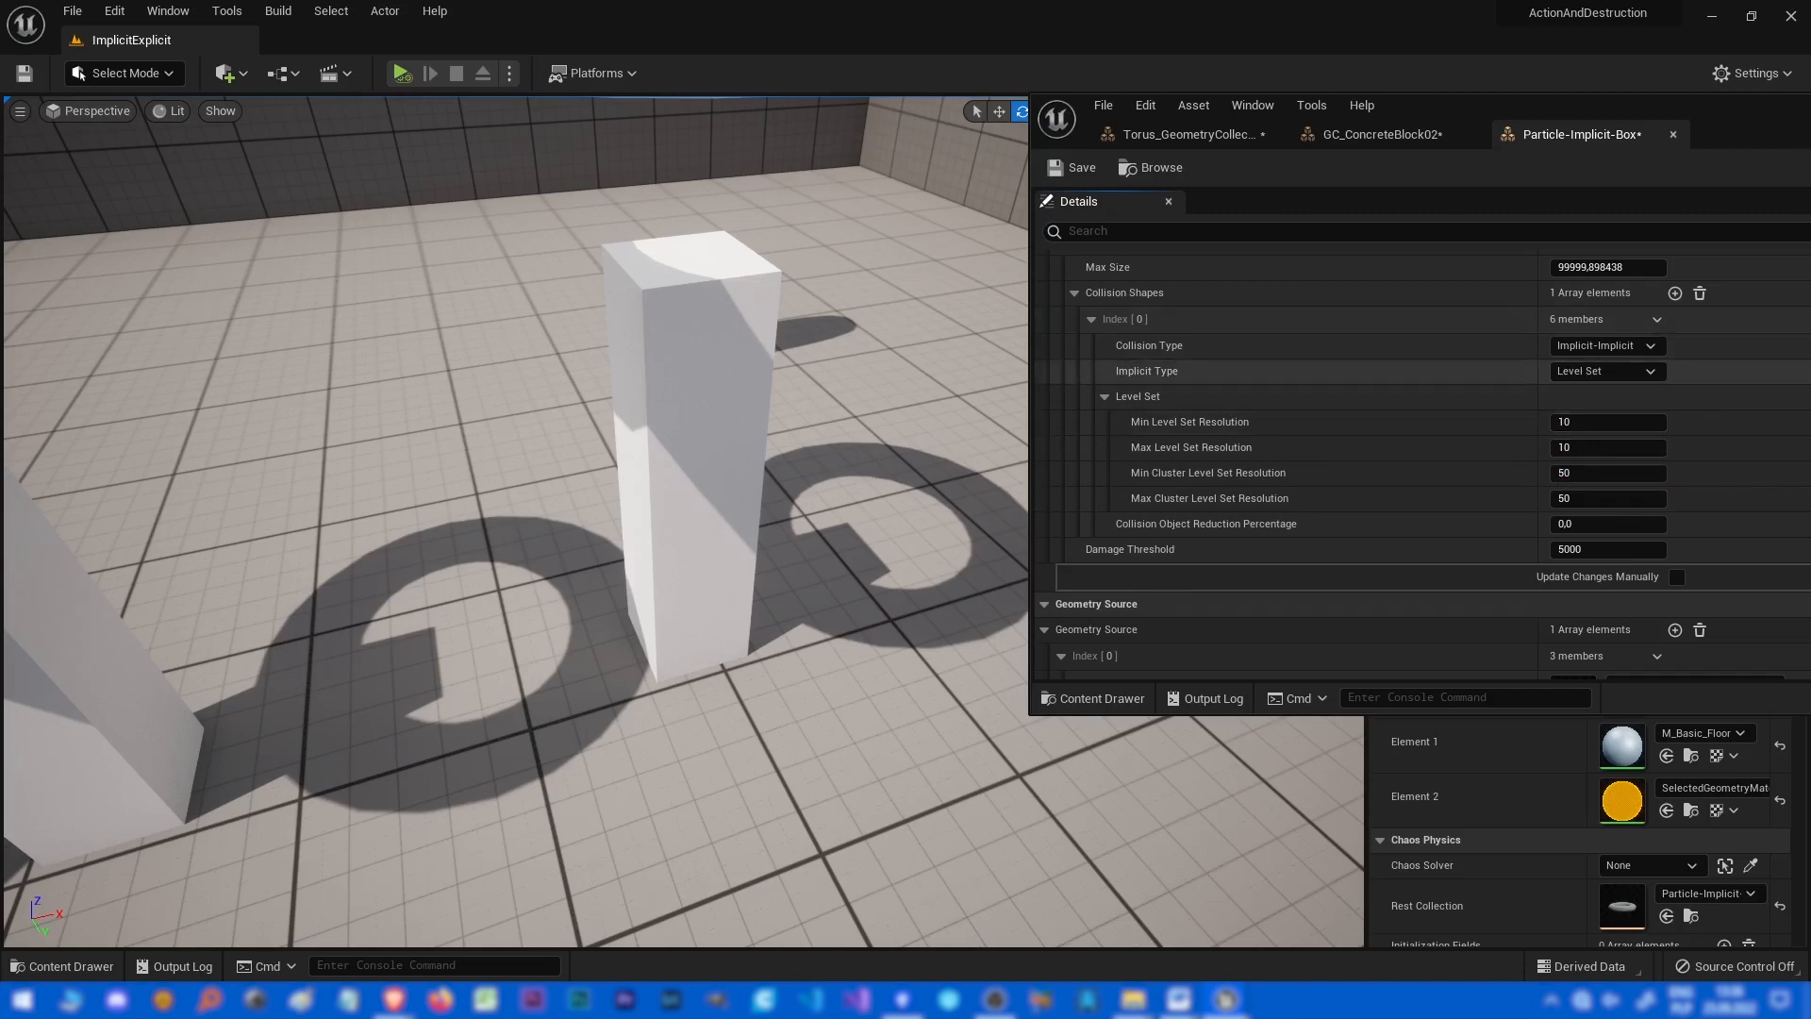
{"action": "left_click", "coordinate": [1603, 345]}
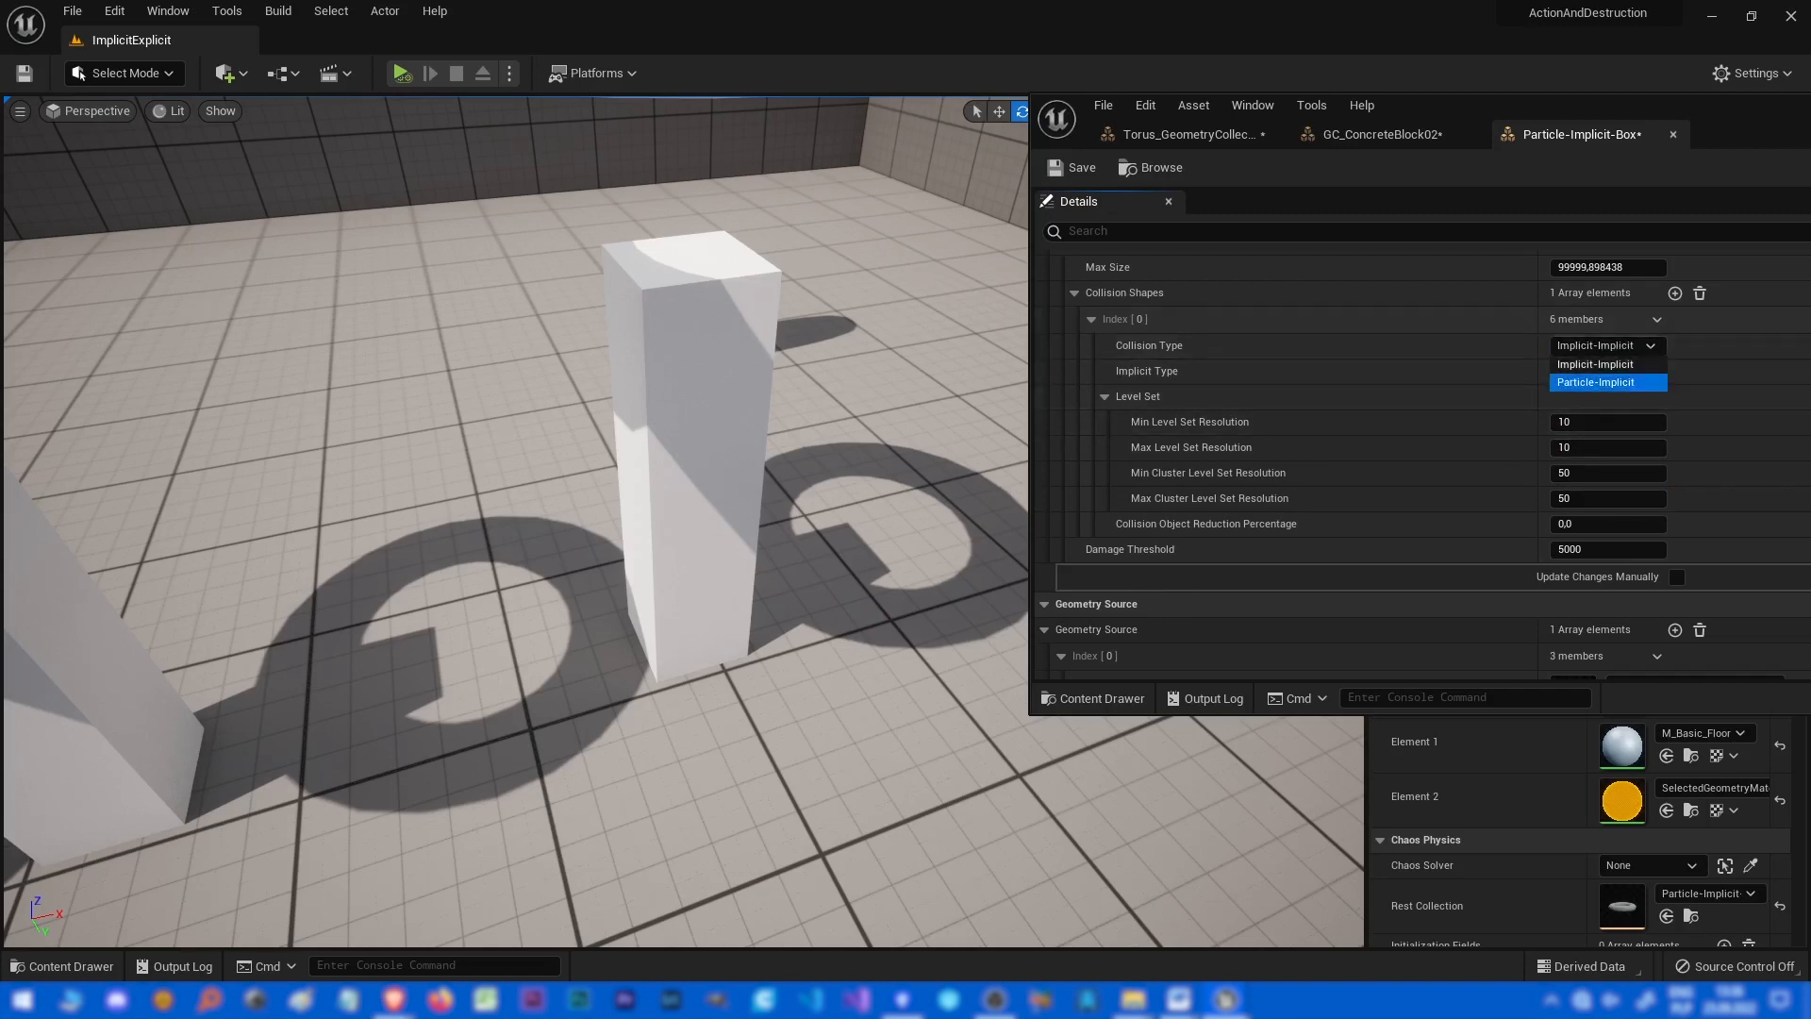
{"action": "left_click", "coordinate": [1603, 377]}
{"action": "left_click", "coordinate": [1608, 371]}
{"action": "left_click", "coordinate": [1581, 443]}
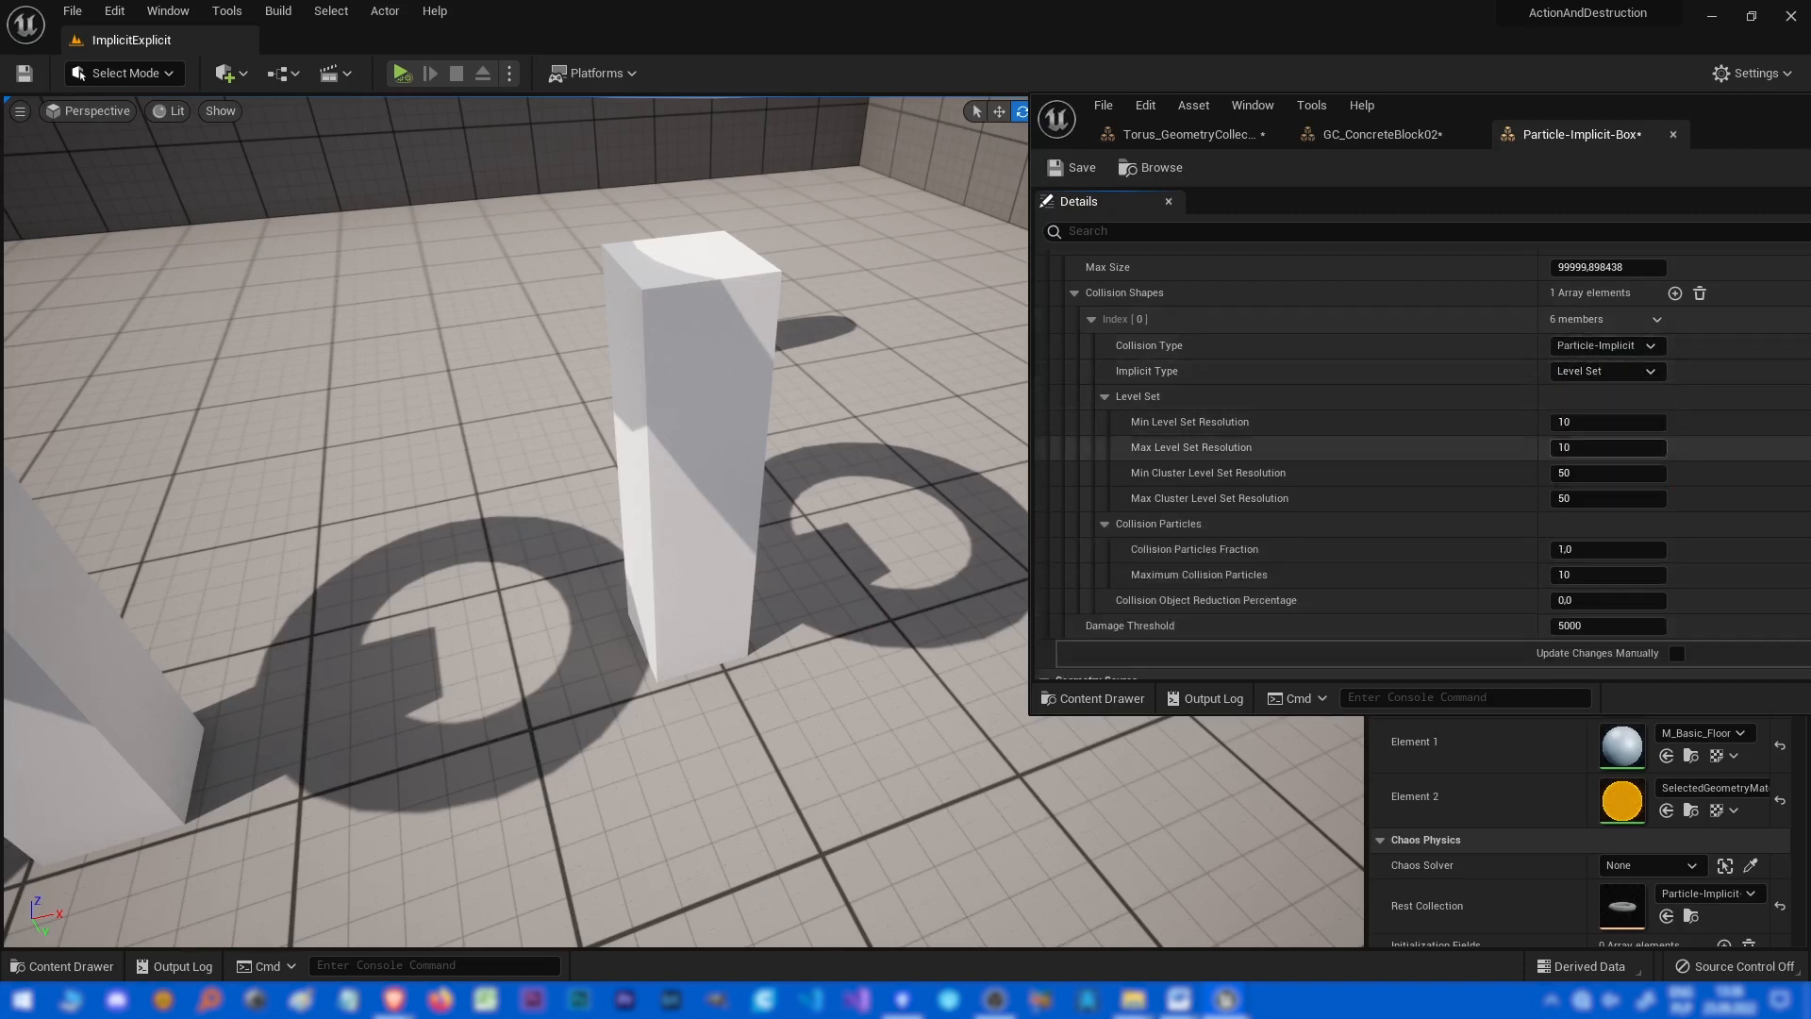
Orbit the view around the tori and inspect the Level Set resolution settings of the Particle-Implicit-Box asset.
{"action": "right_click_drag", "start_coordinate": [717, 406], "coordinate": [745, 274]}
{"action": "right_click_drag", "start_coordinate": [797, 523], "coordinate": [793, 462]}
{"action": "right_click", "coordinate": [798, 524]}
{"action": "mouse_move", "coordinate": [798, 524]}
{"action": "right_mouse_down"}
{"action": "mouse_move", "coordinate": [604, 528]}
{"action": "mouse_move", "coordinate": [793, 528]}
{"action": "right_mouse_up"}
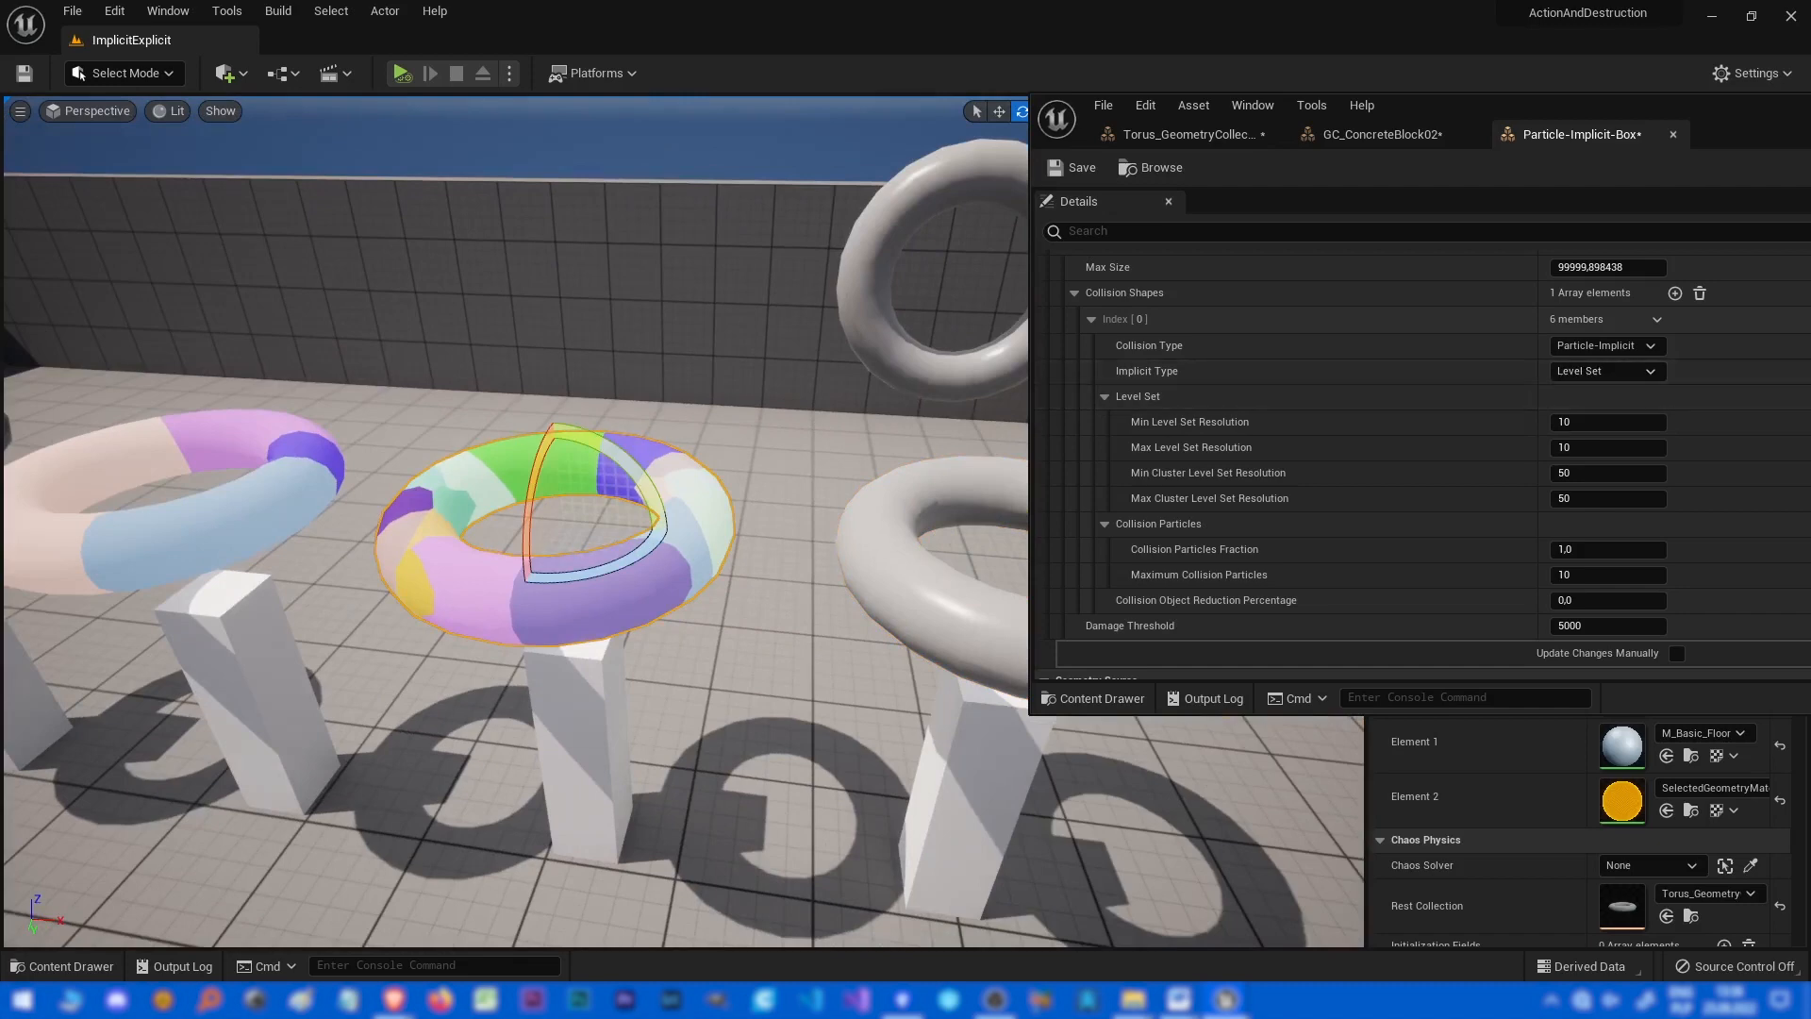
{"action": "right_click_drag", "start_coordinate": [604, 528], "coordinate": [773, 519]}
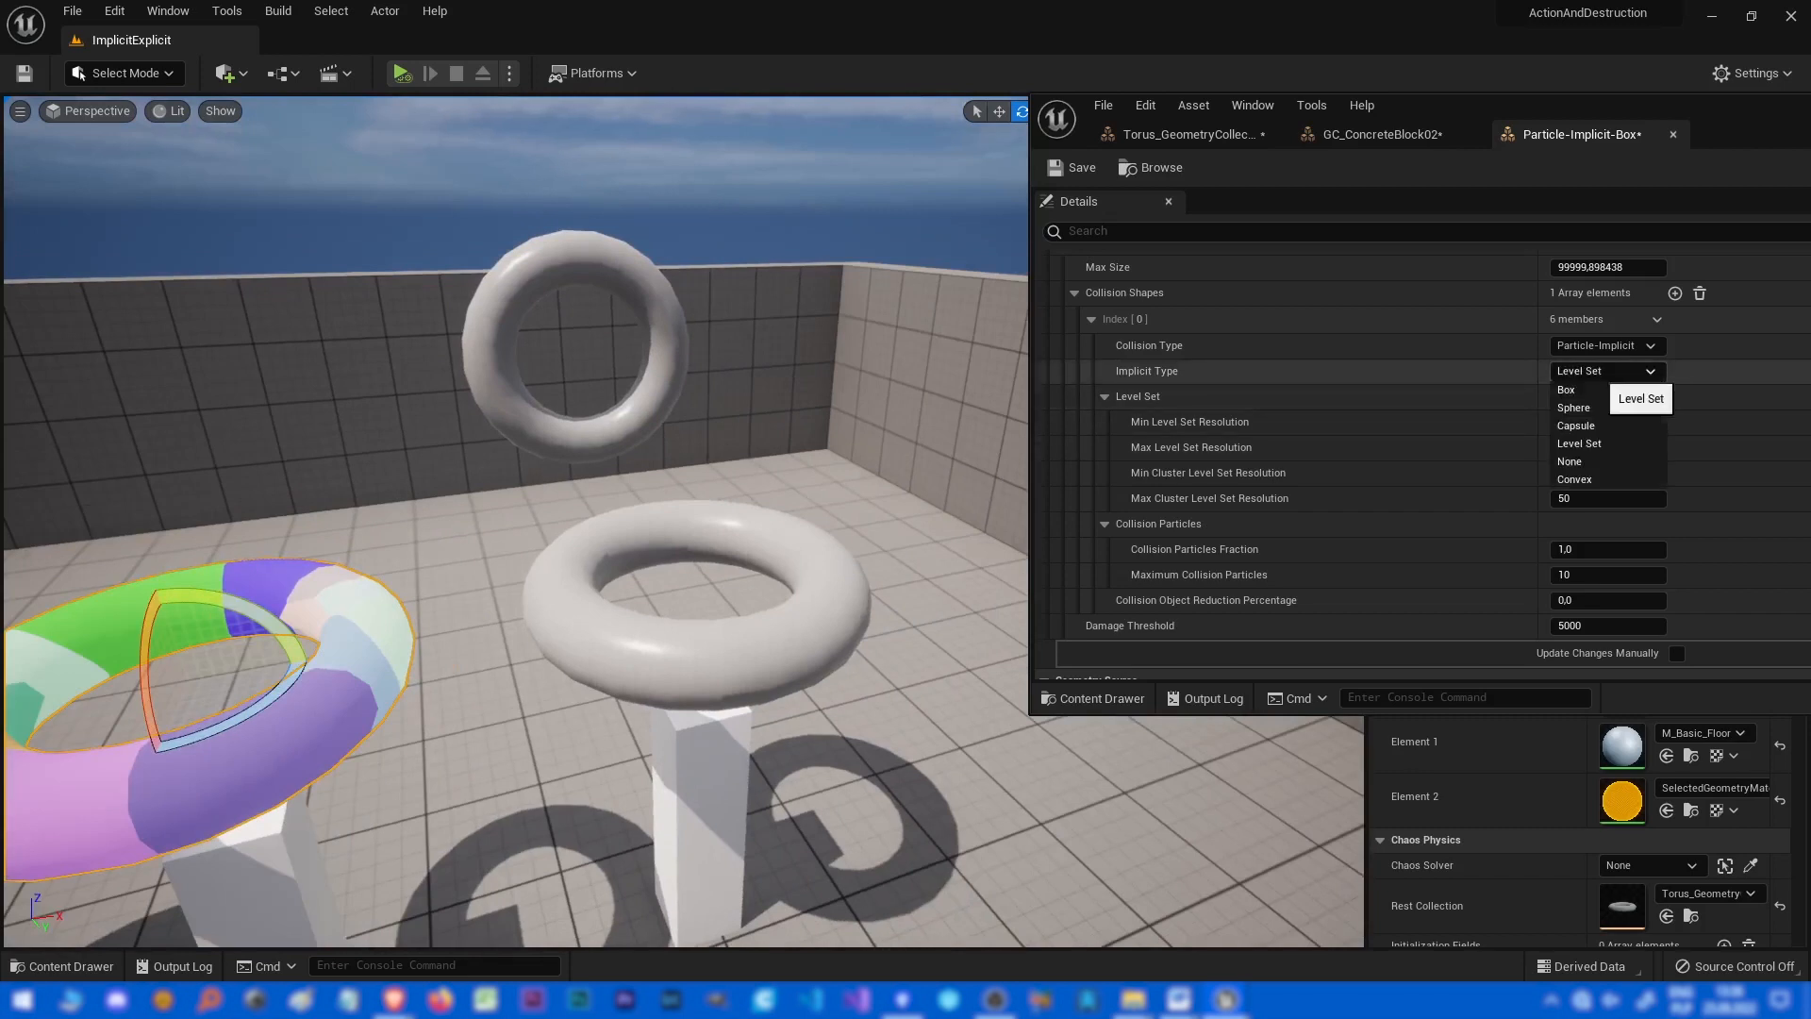
{"action": "left_click", "coordinate": [1579, 443]}
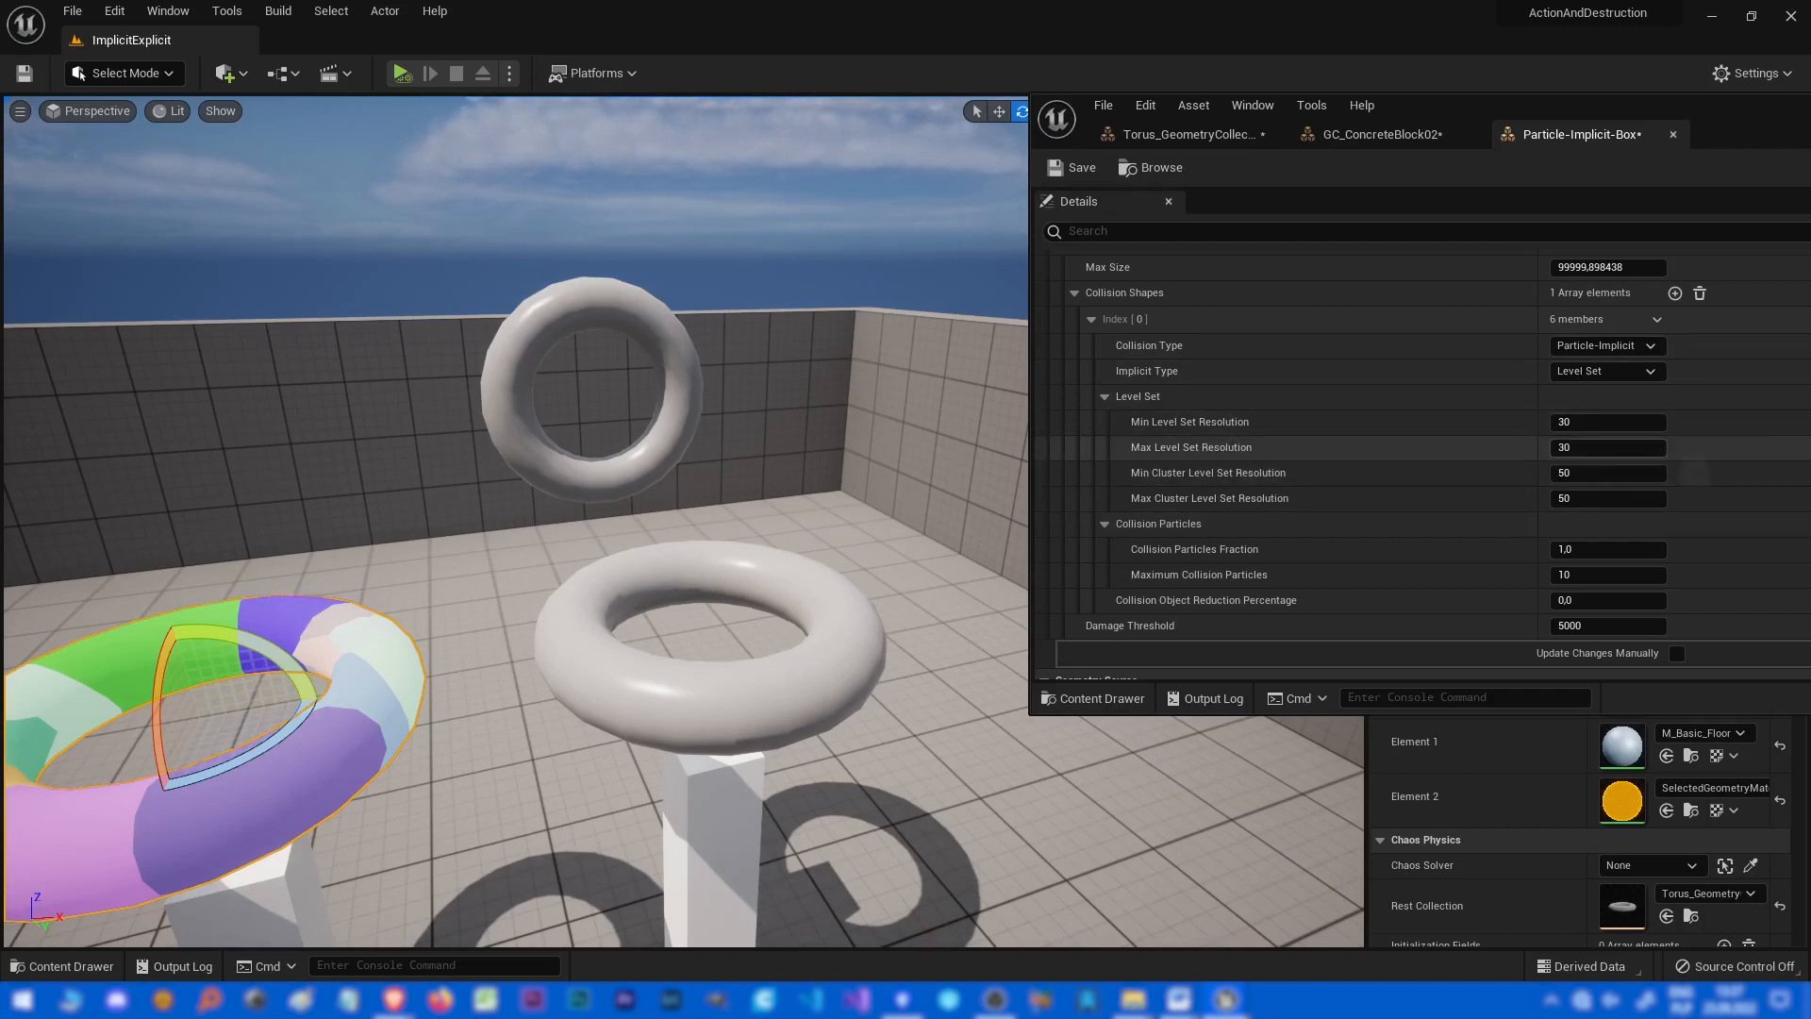
{"action": "left_click", "coordinate": [1646, 424]}
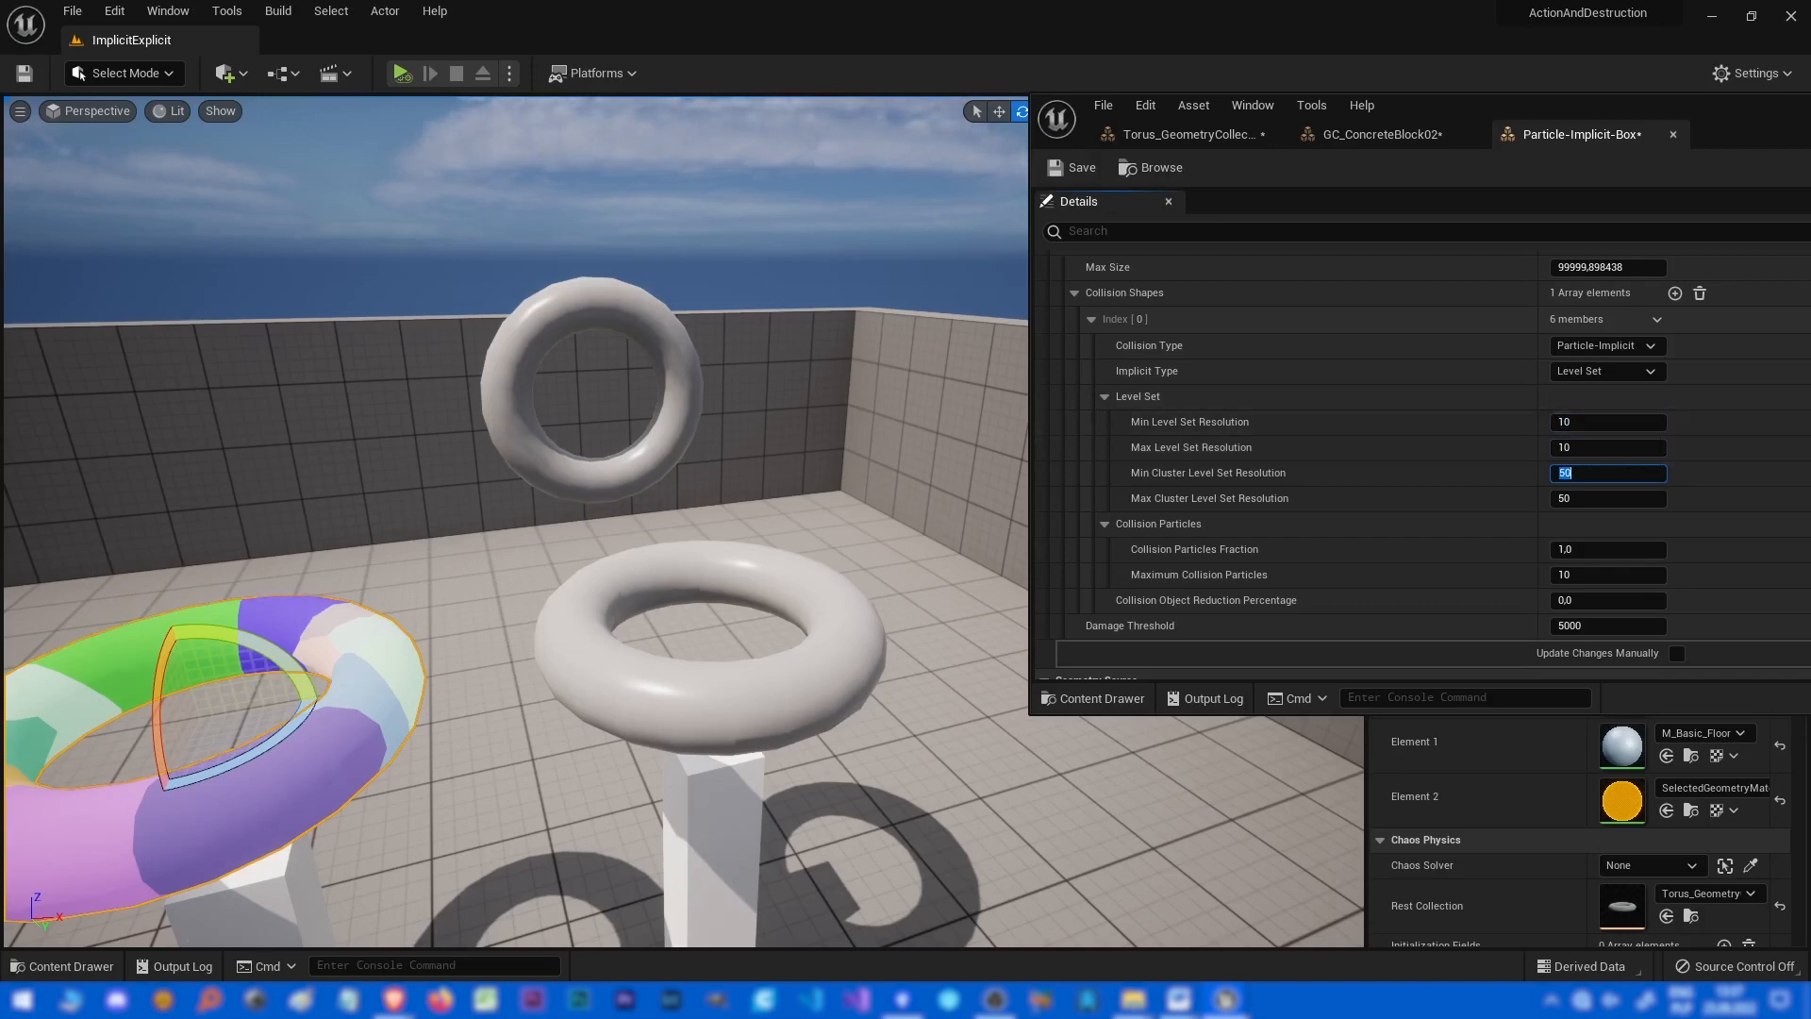
{"action": "mouse_move", "coordinate": [660, 528]}
{"action": "right_mouse_down"}
{"action": "mouse_move", "coordinate": [488, 520]}
{"action": "mouse_move", "coordinate": [731, 528]}
{"action": "mouse_move", "coordinate": [660, 528]}
{"action": "right_mouse_up"}
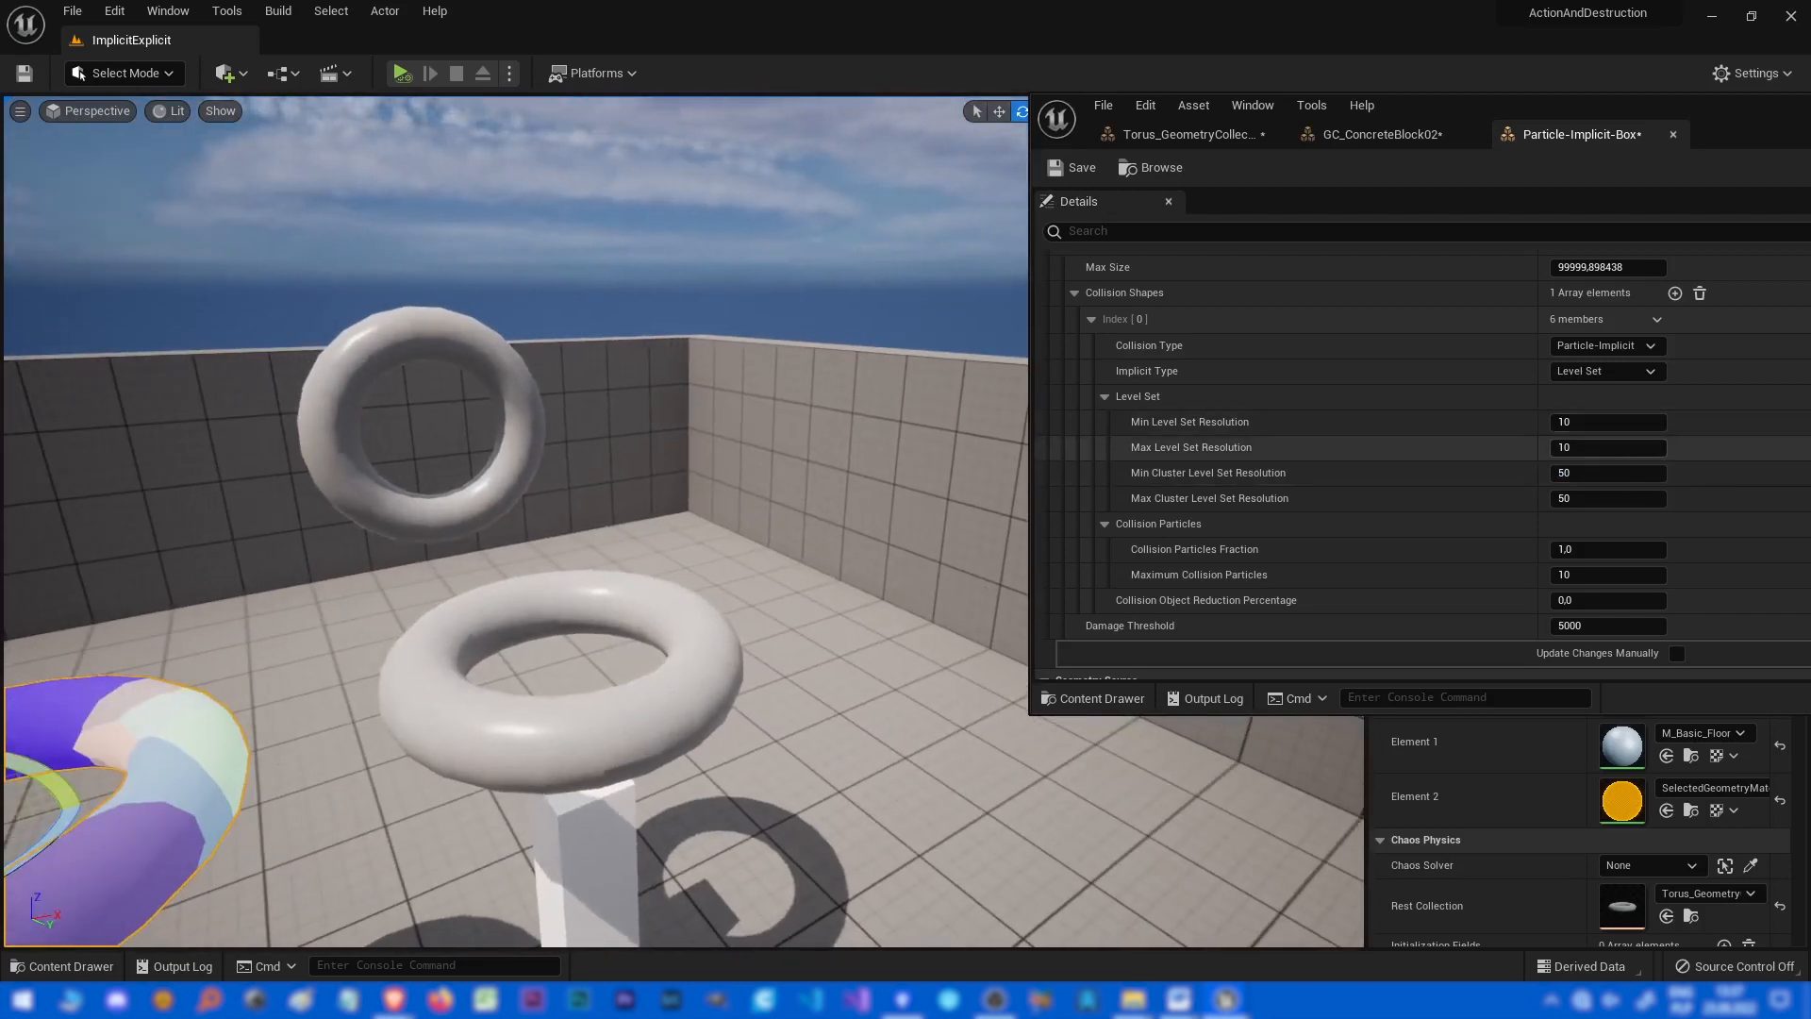
{"action": "right_click_drag", "start_coordinate": [660, 528], "coordinate": [566, 528]}
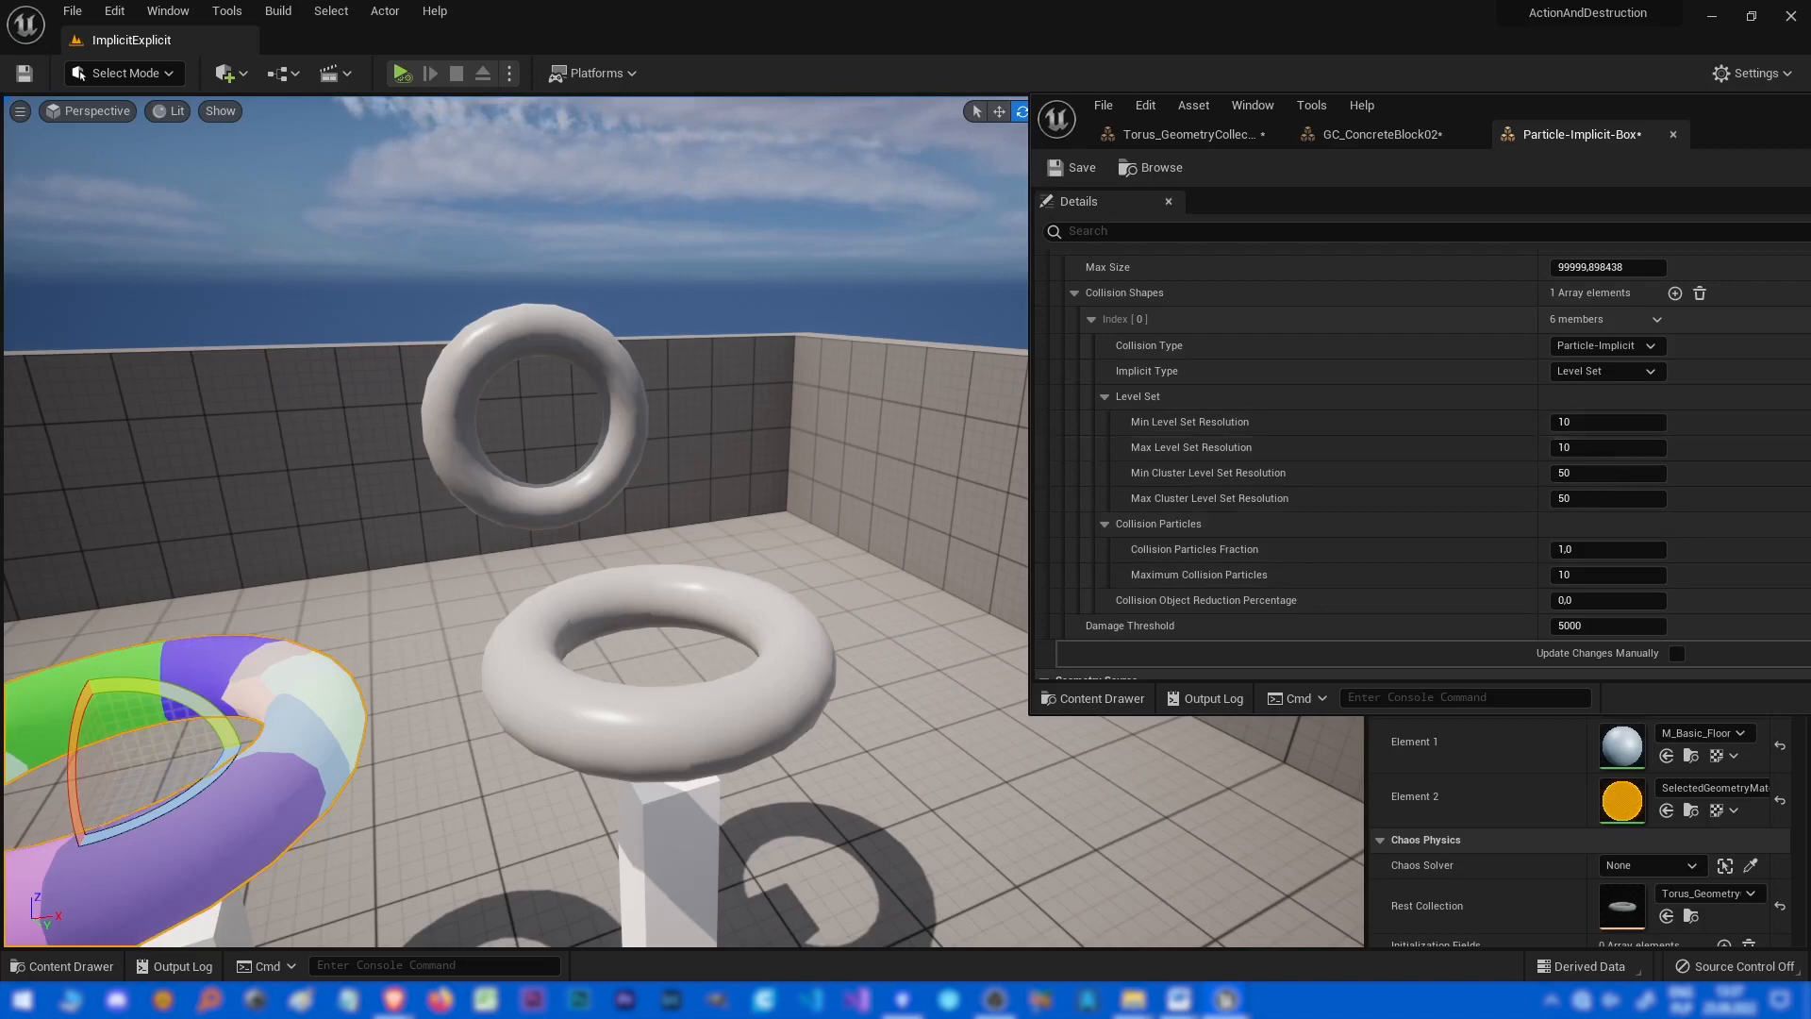
{"action": "left_click", "coordinate": [1603, 447]}
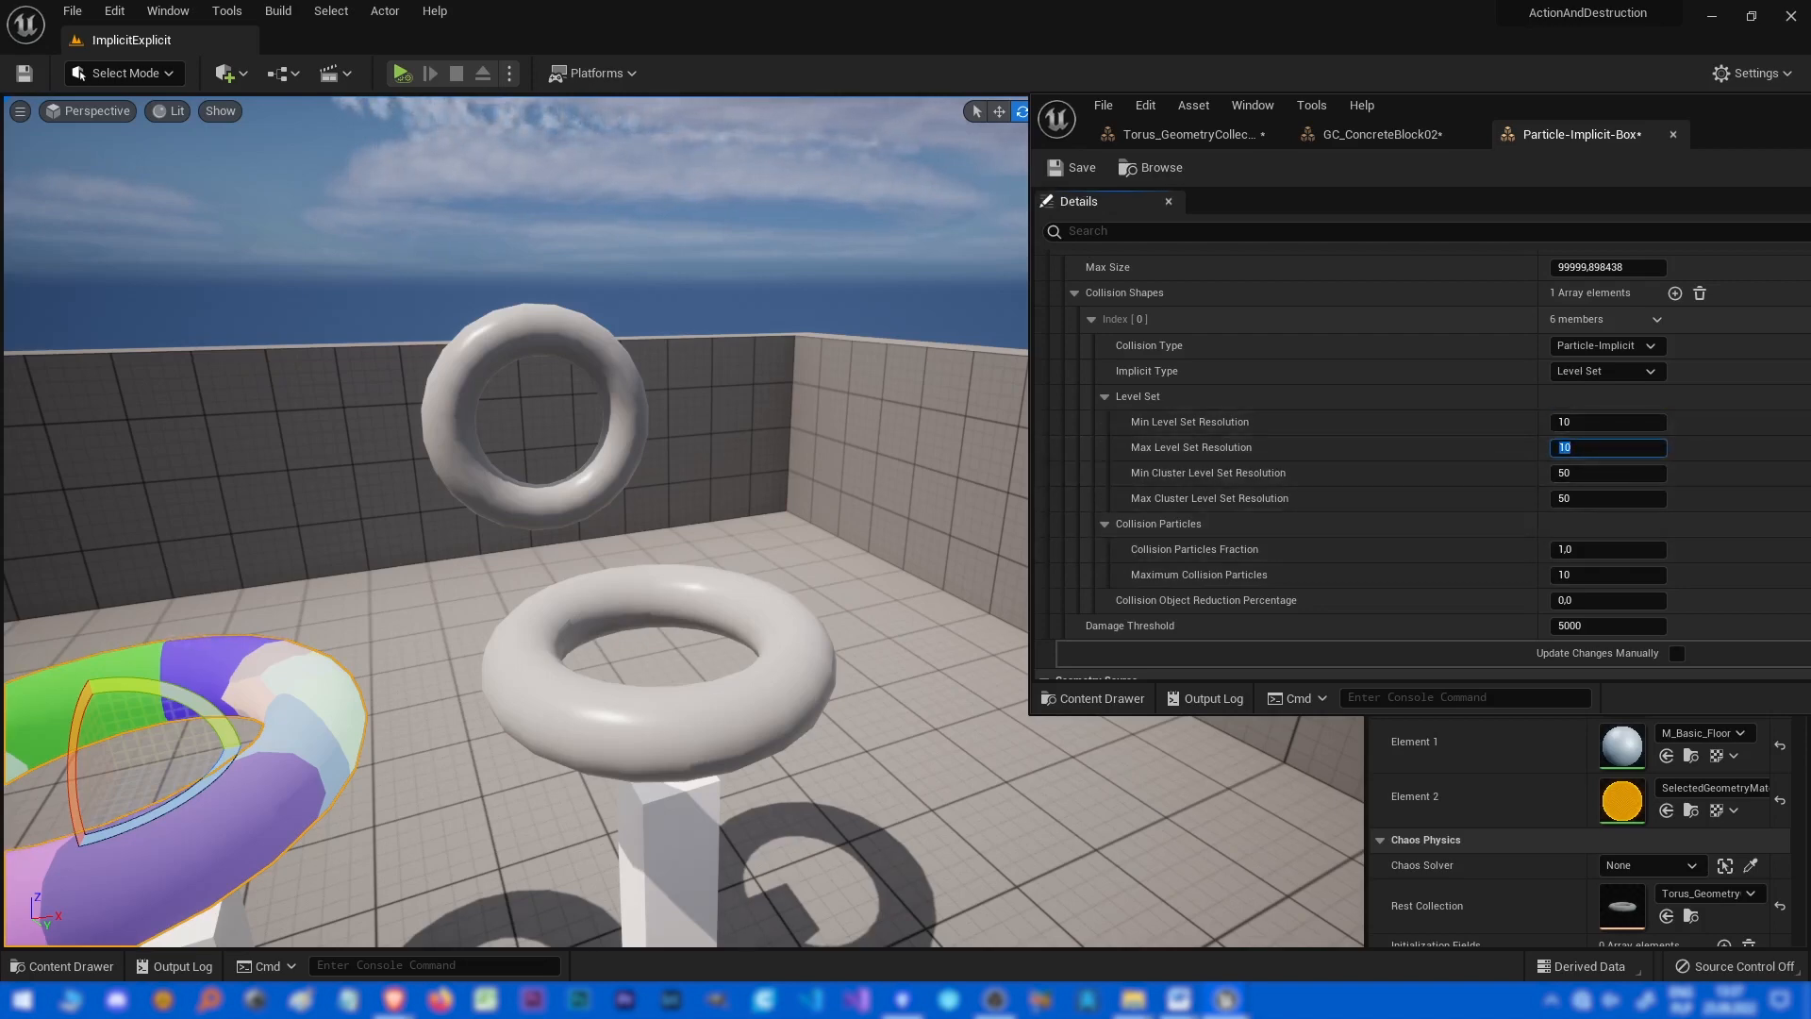
{"action": "mouse_move", "coordinate": [660, 528]}
{"action": "right_mouse_down"}
{"action": "mouse_move", "coordinate": [358, 519]}
{"action": "mouse_move", "coordinate": [670, 523]}
{"action": "right_mouse_up"}
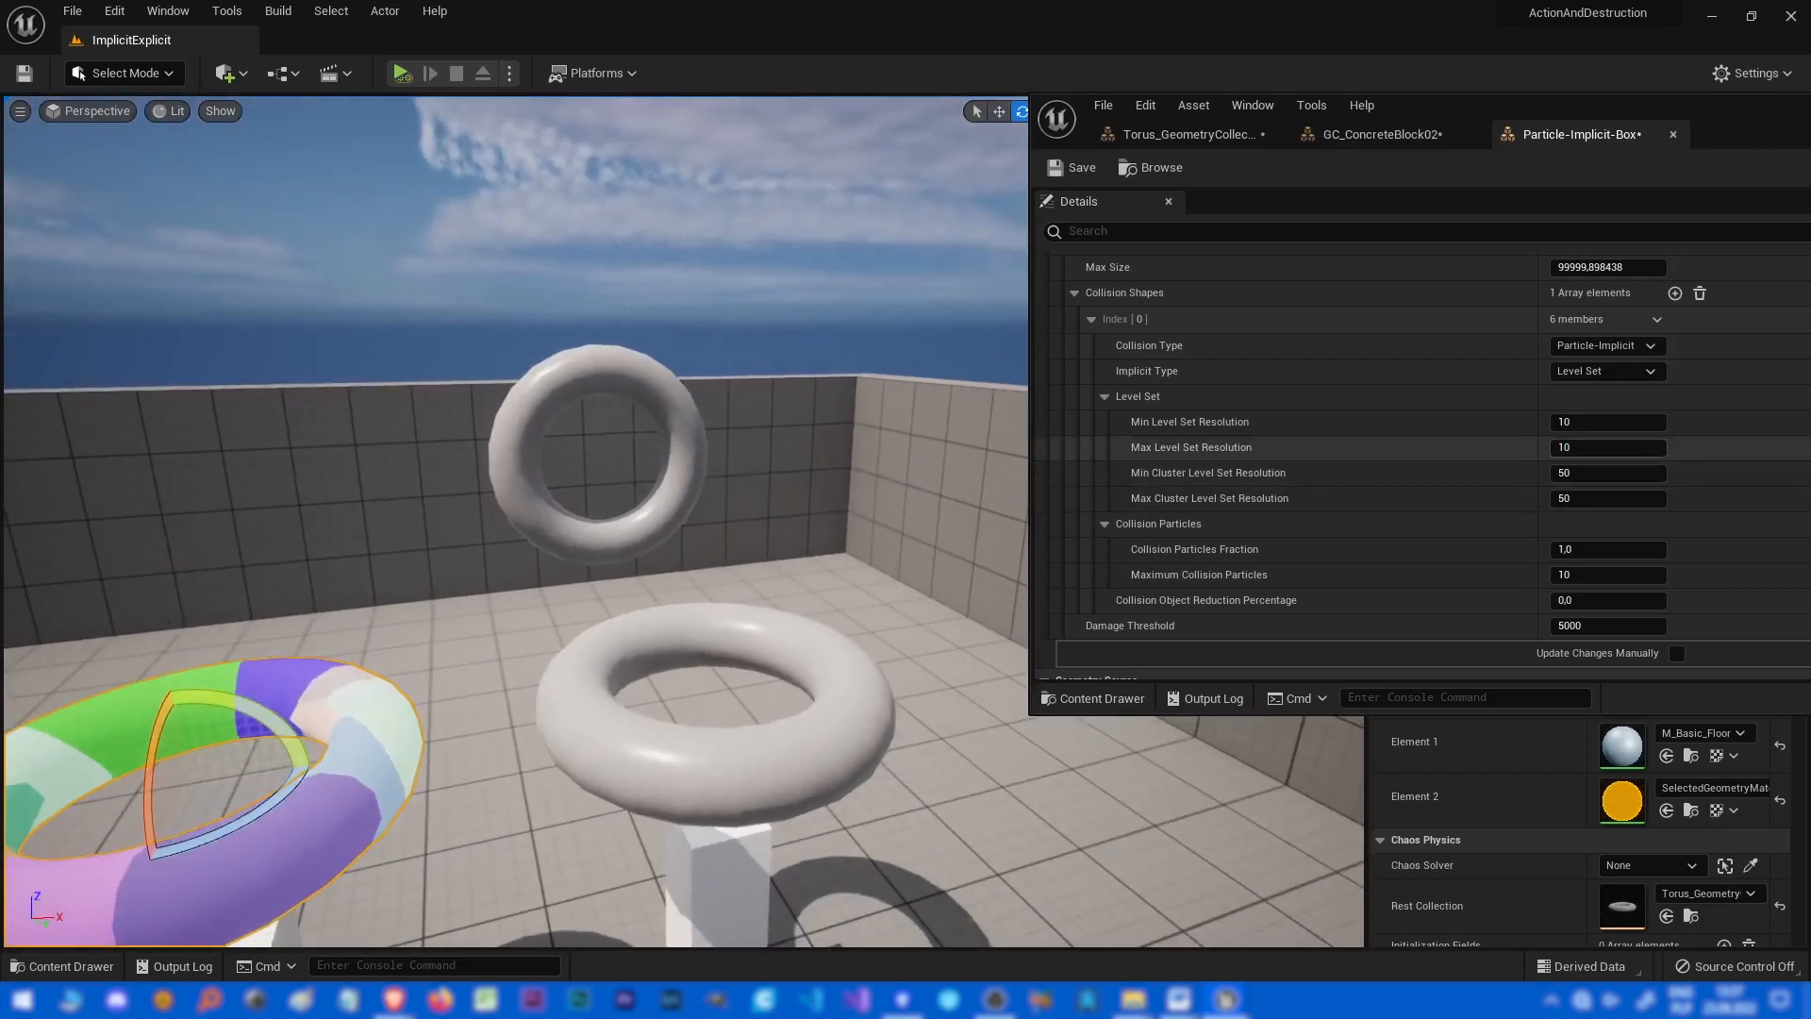
Try raising the Min and Max Level Set Resolution to 50 and applying the changes manually.
{"action": "scroll", "coordinate": [1320, 447], "scroll_direction": "down", "scroll_amount": 2}
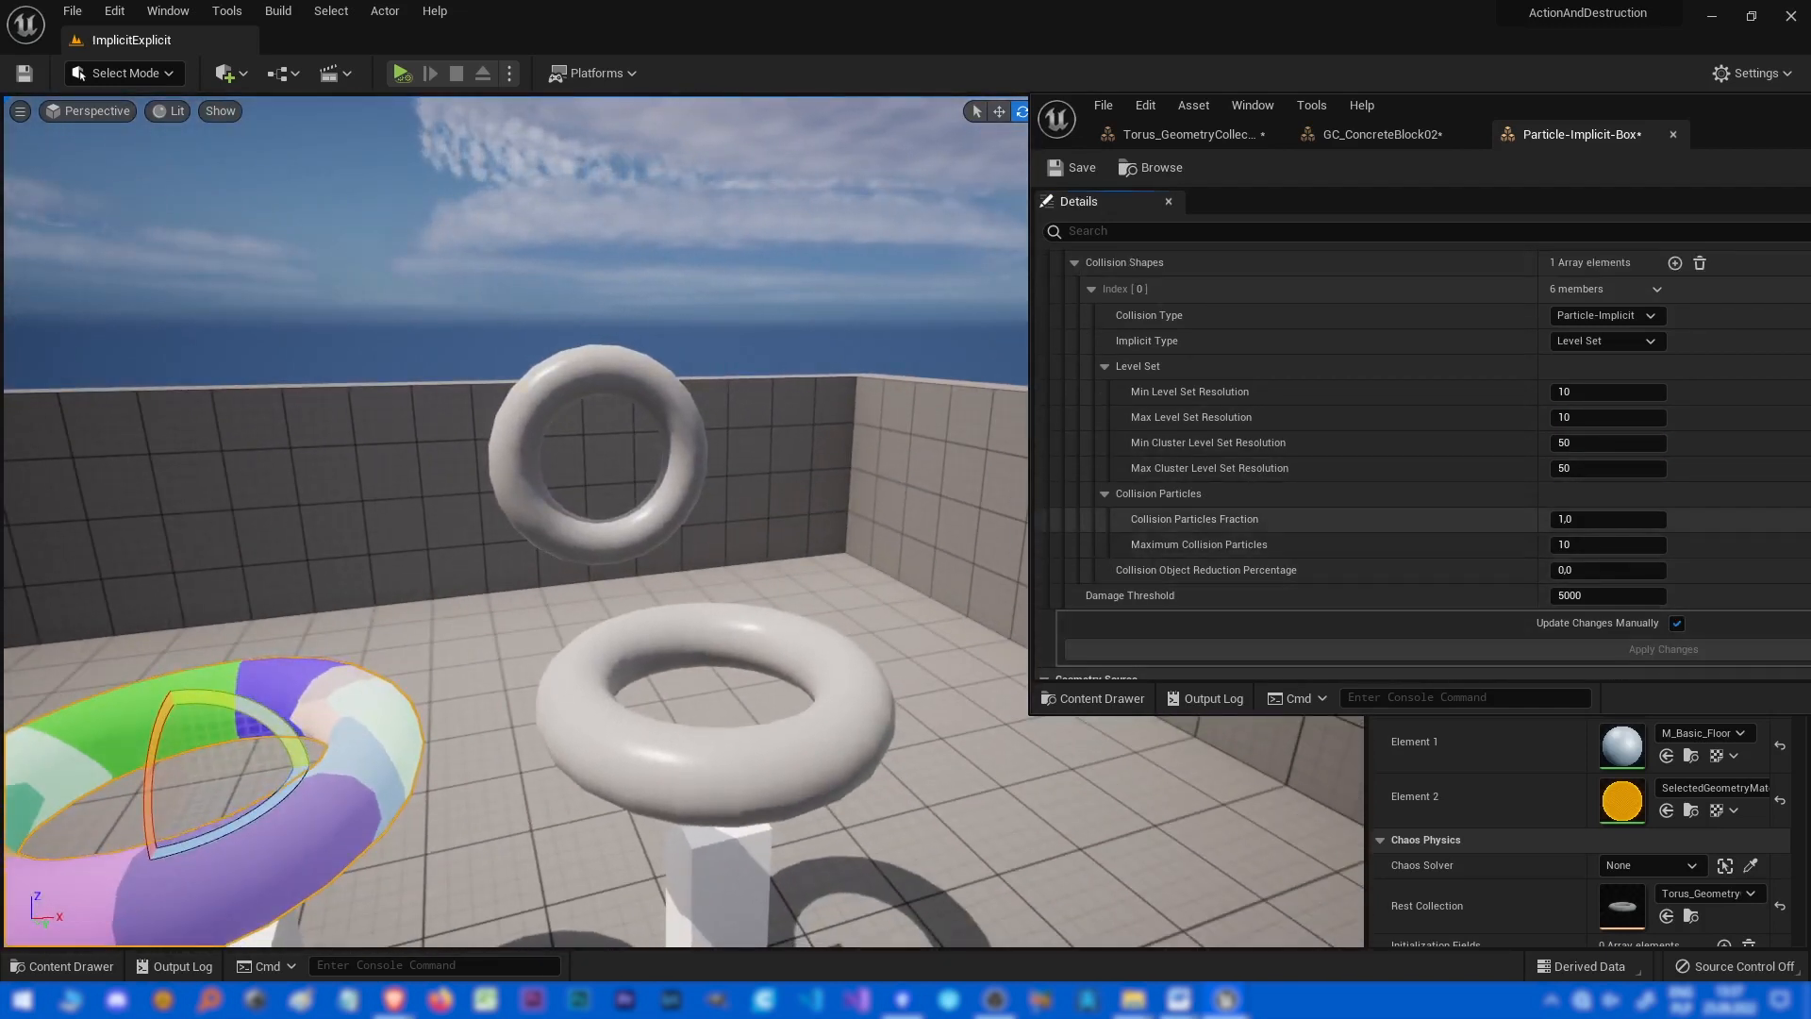
{"action": "left_click", "coordinate": [1676, 623]}
{"action": "left_click", "coordinate": [1676, 622]}
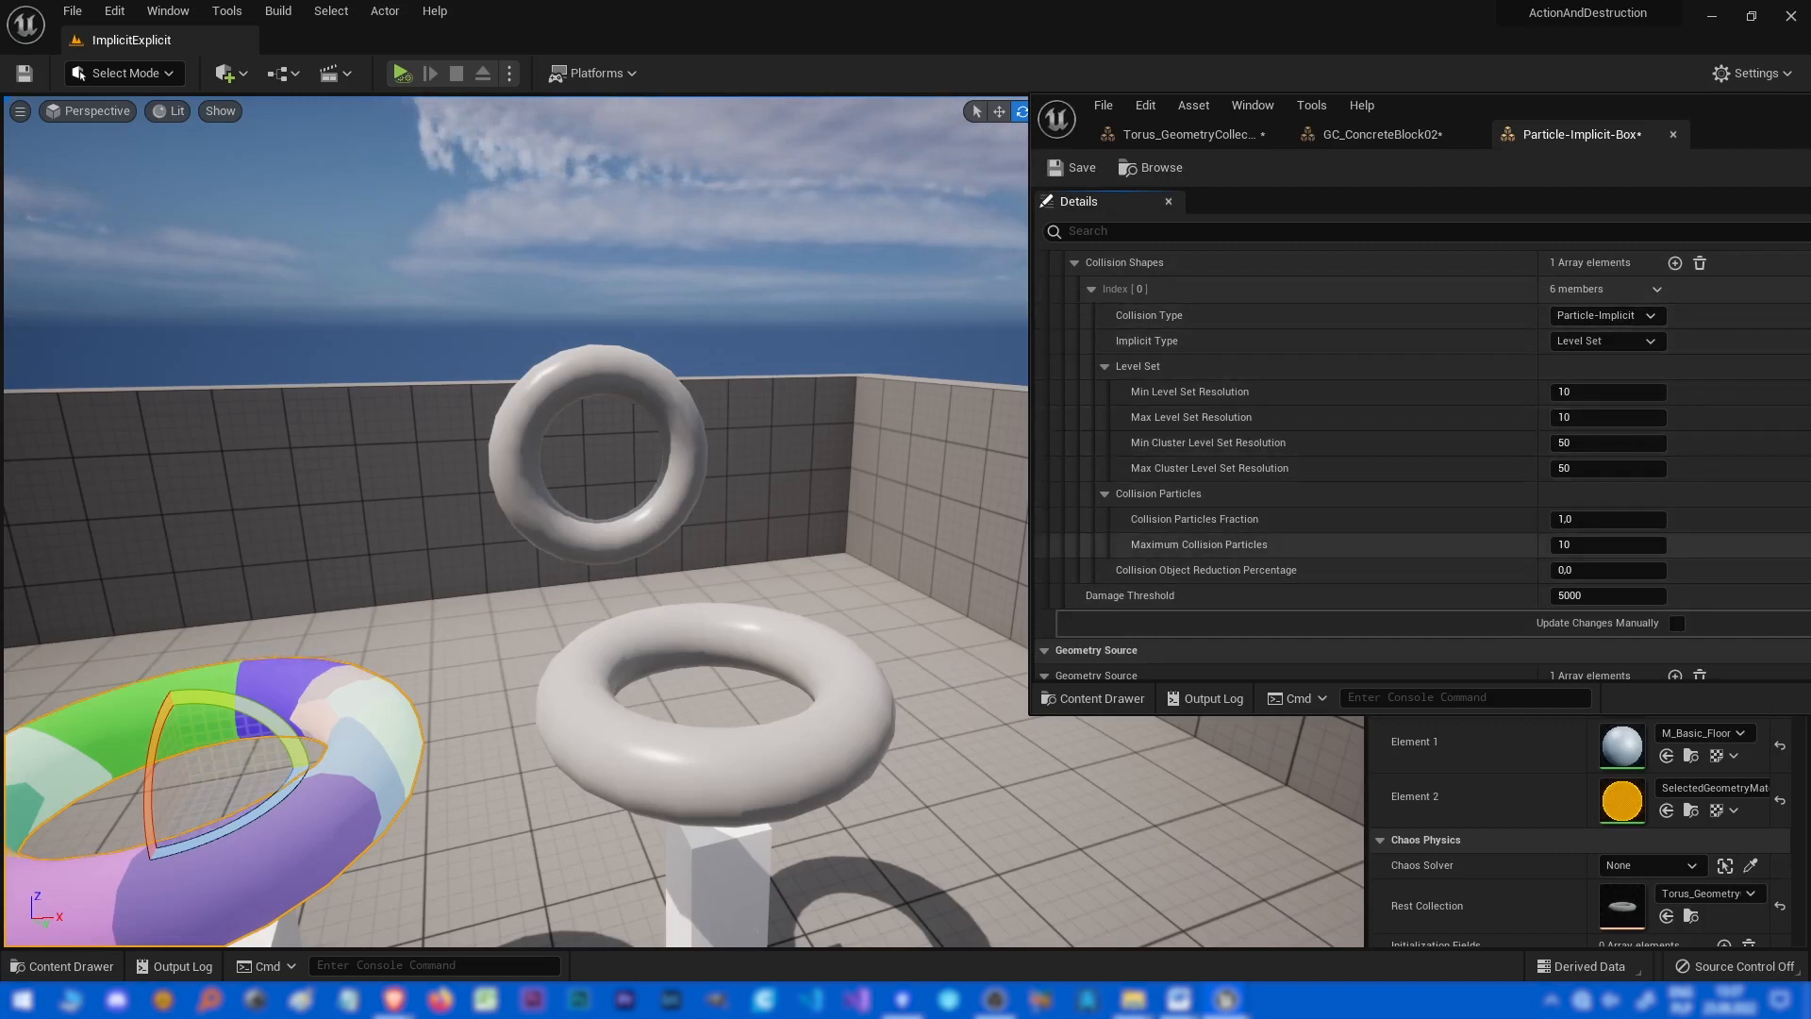
{"action": "left_click", "coordinate": [1606, 417]}
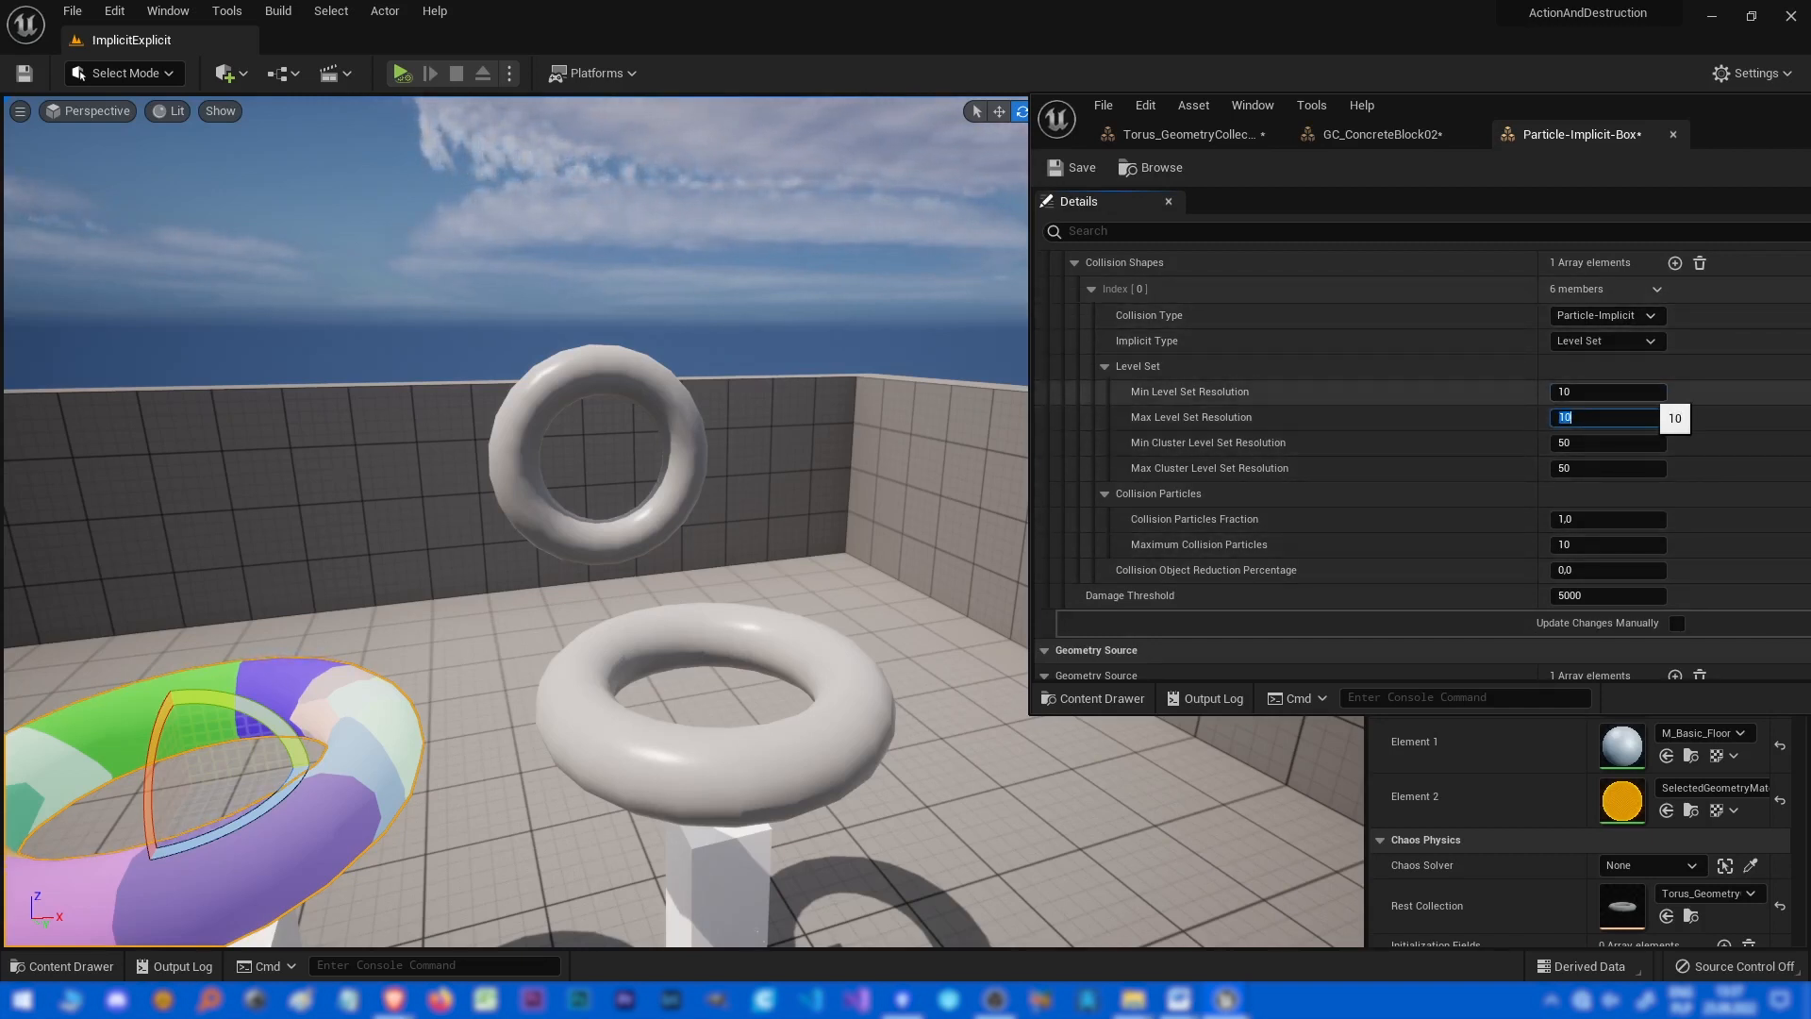
{"action": "left_click", "coordinate": [1624, 417]}
{"action": "type", "text": "50"}
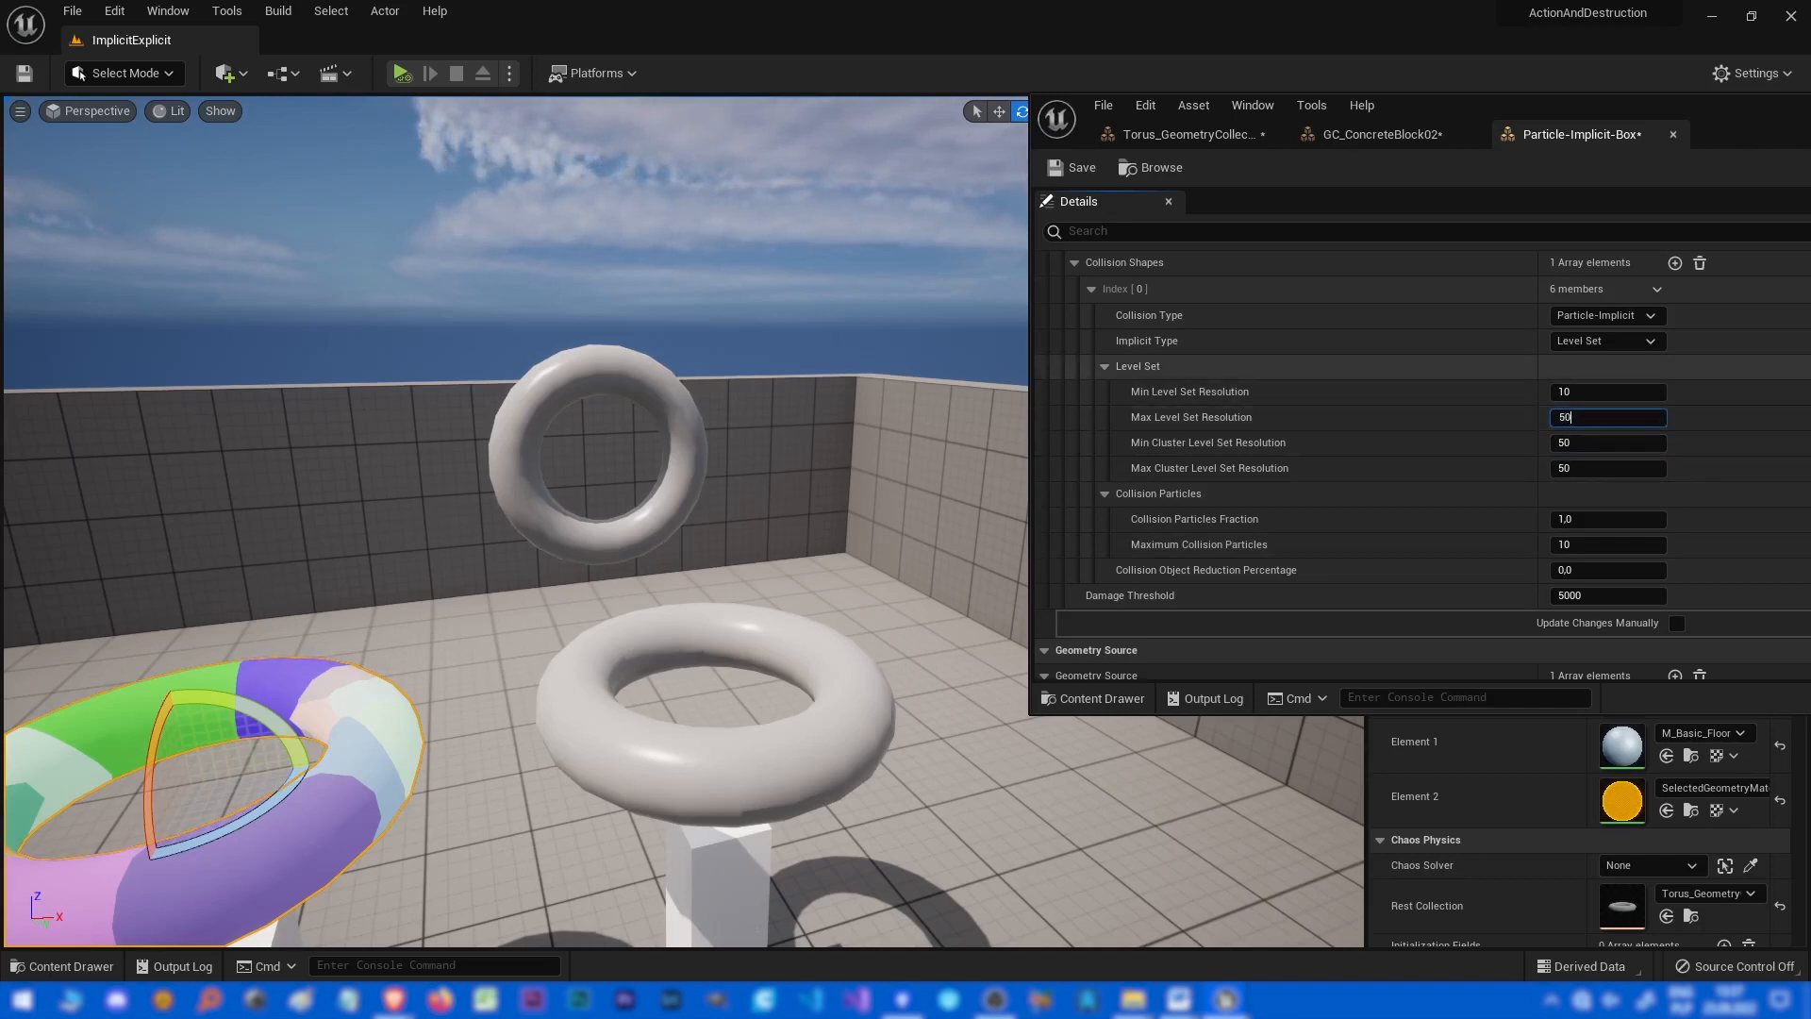
{"action": "key", "text": "Tab"}
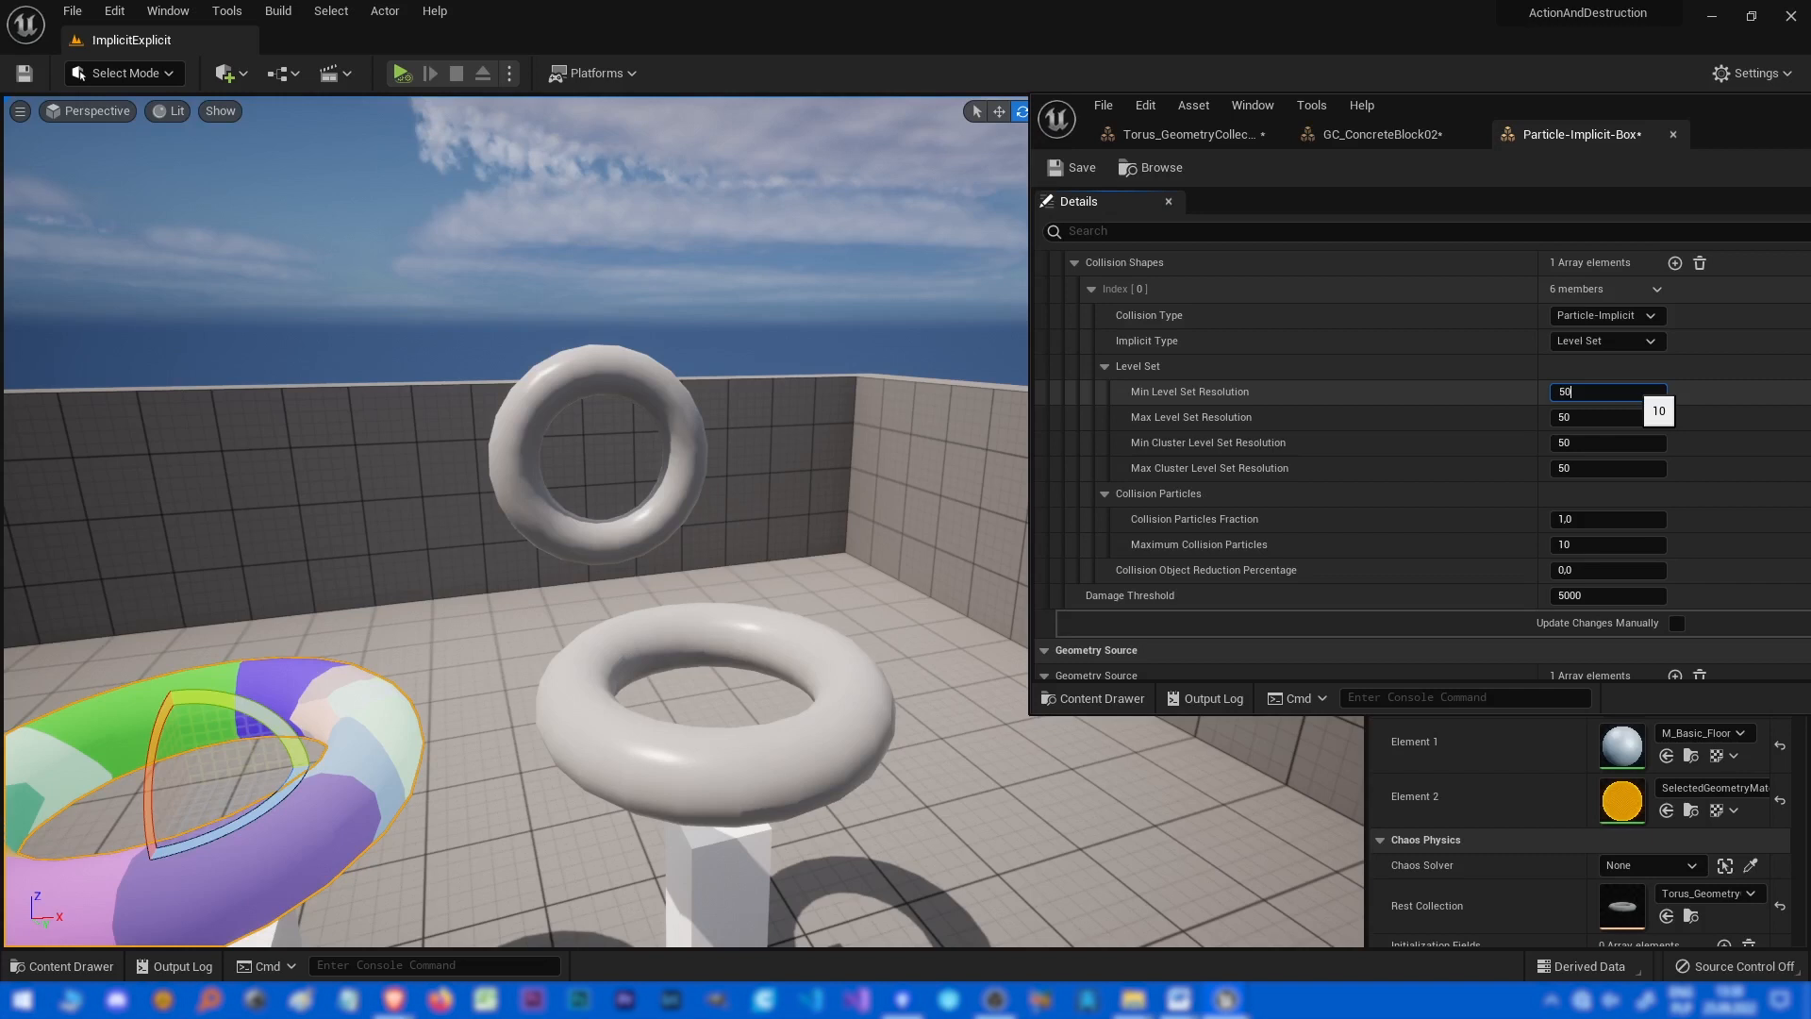
{"action": "key", "text": "Tab"}
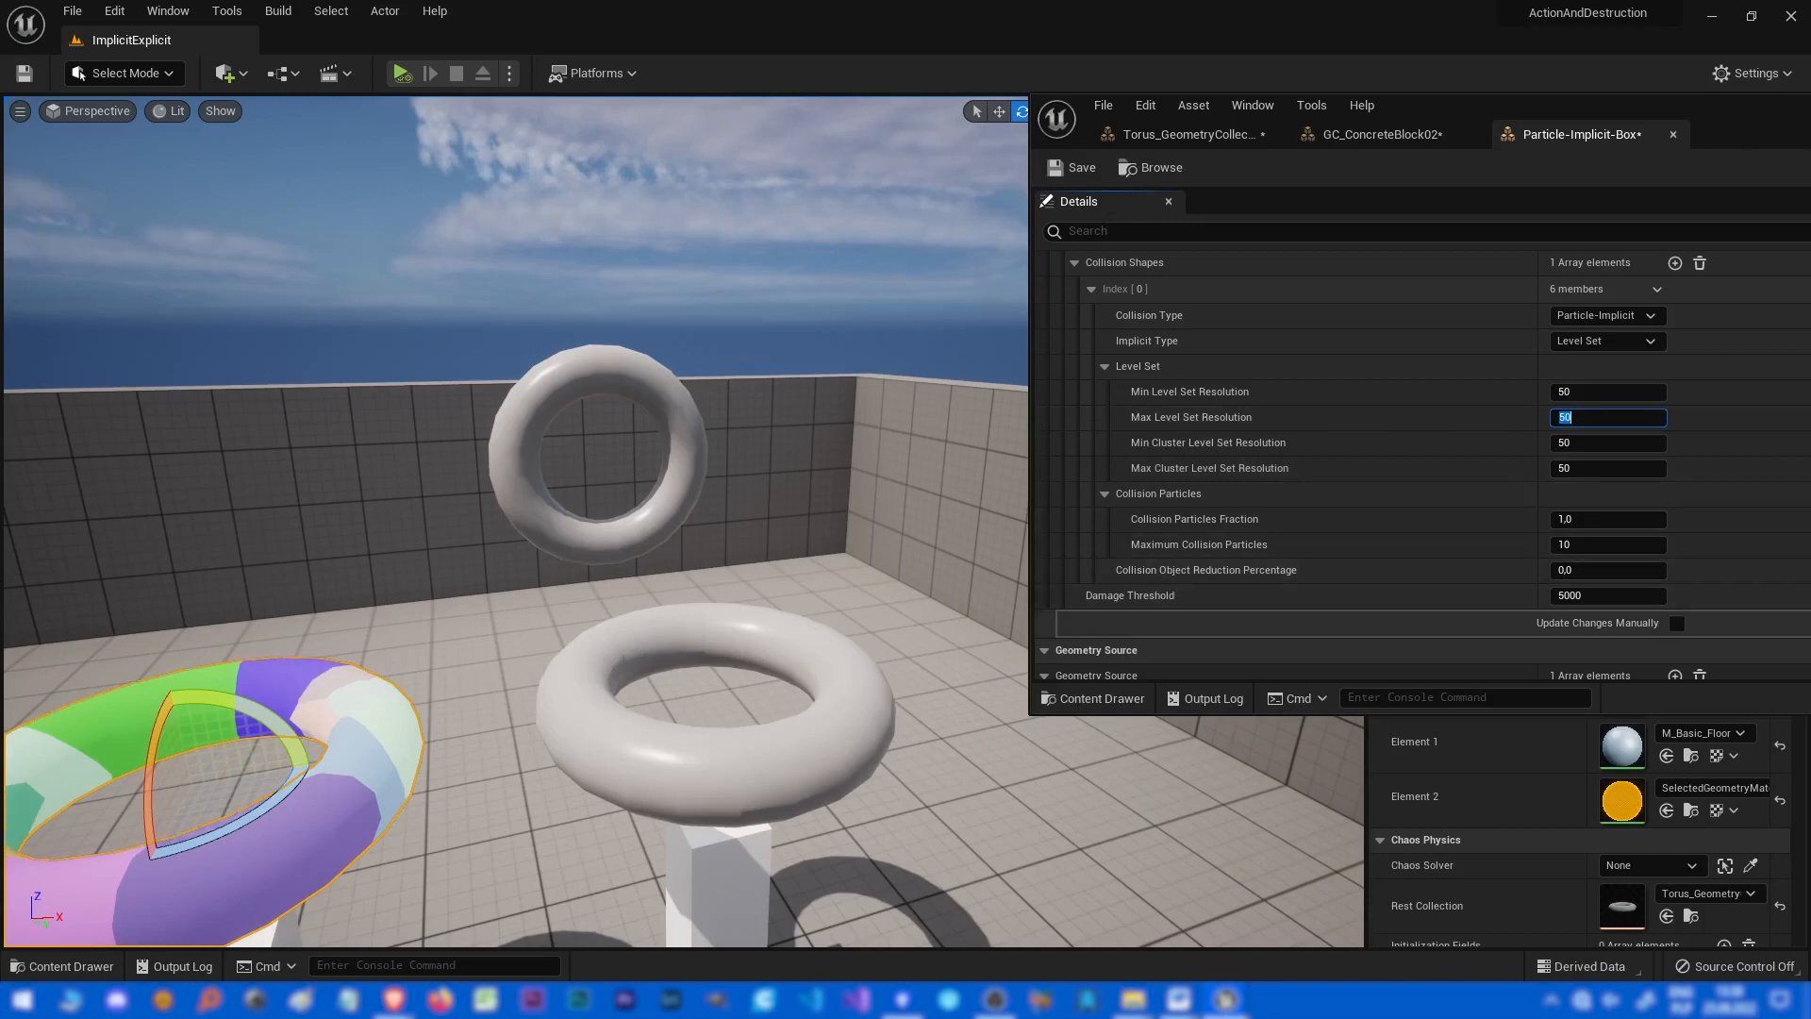
{"action": "left_click", "coordinate": [1676, 623]}
{"action": "left_click", "coordinate": [1607, 393]}
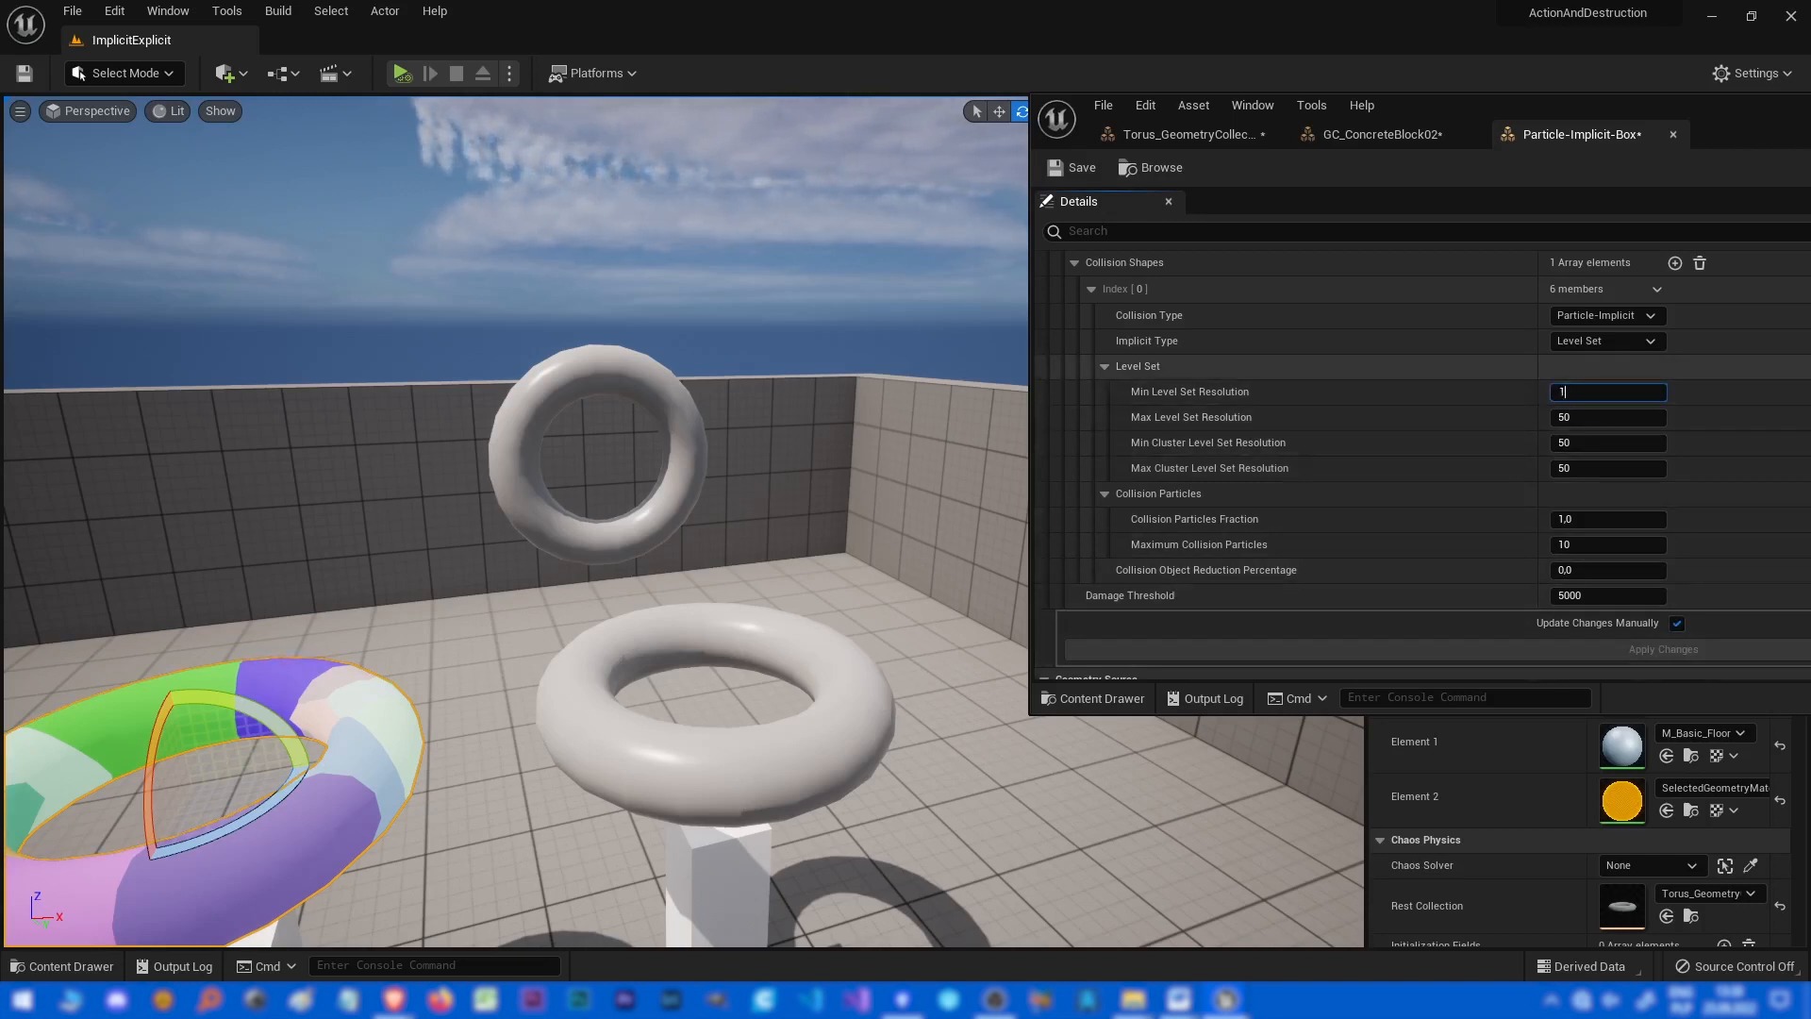
{"action": "left_click", "coordinate": [1663, 649]}
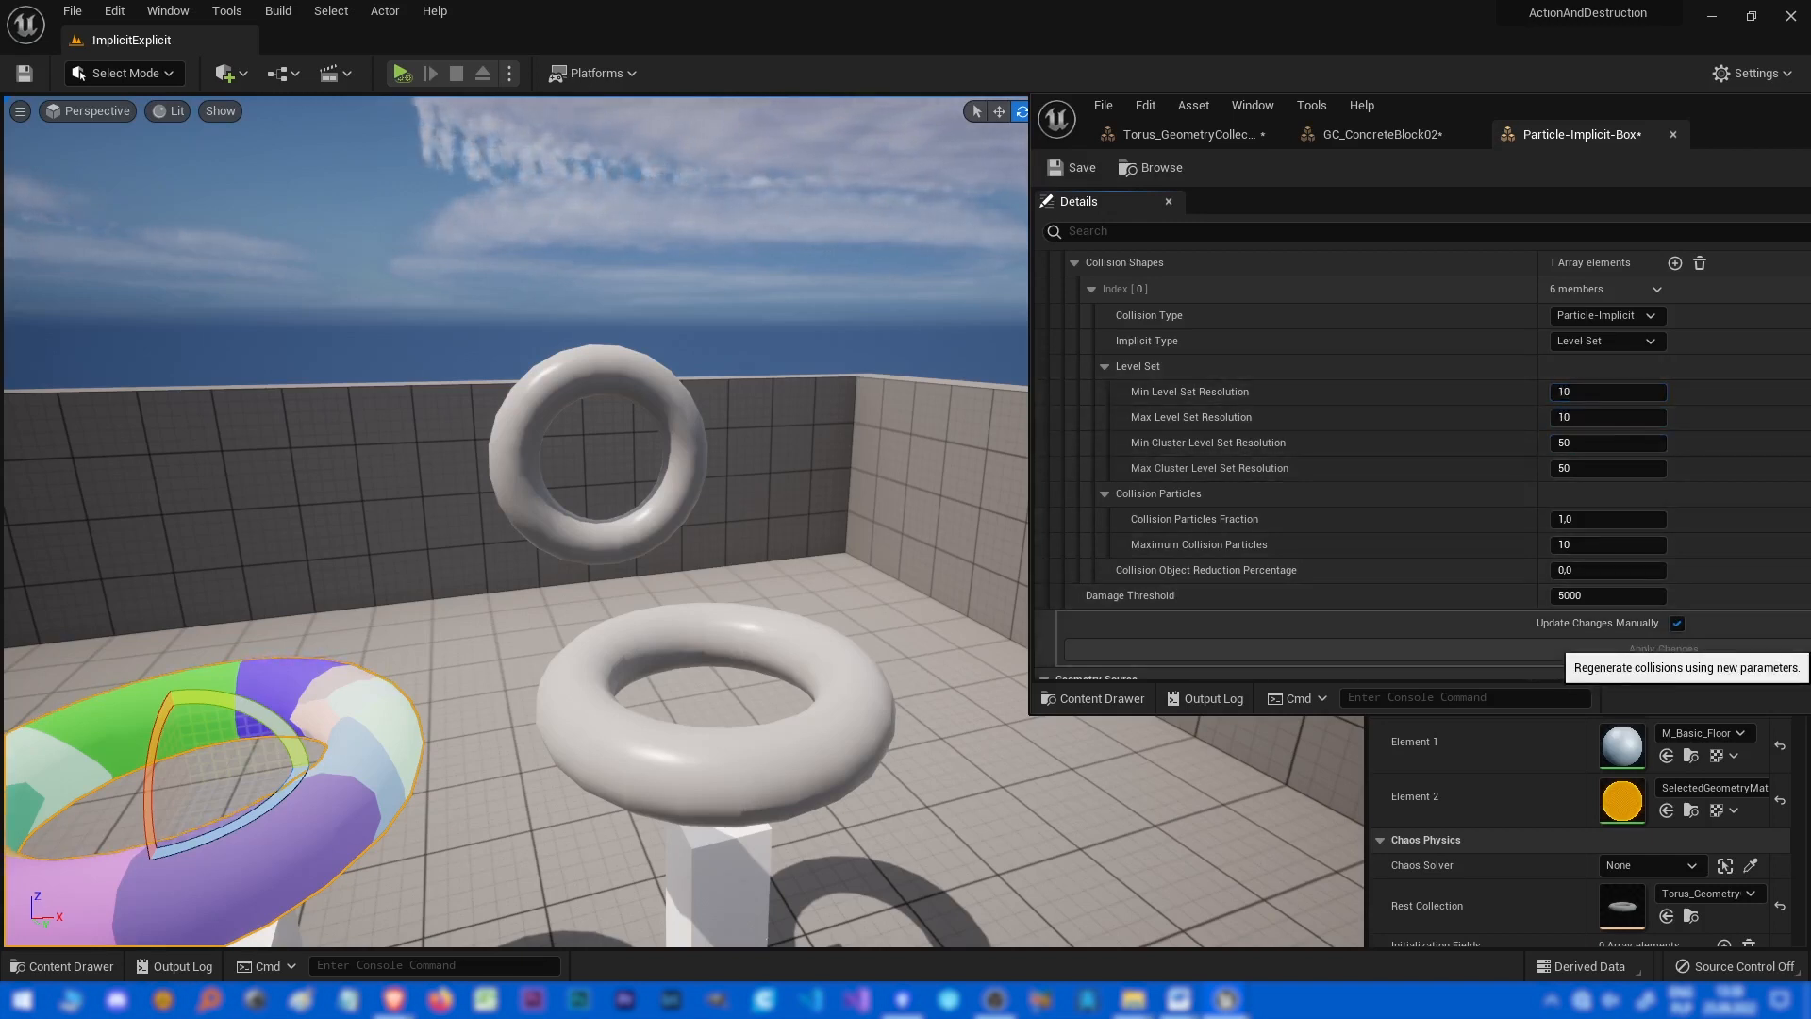
{"action": "left_click", "coordinate": [1676, 624]}
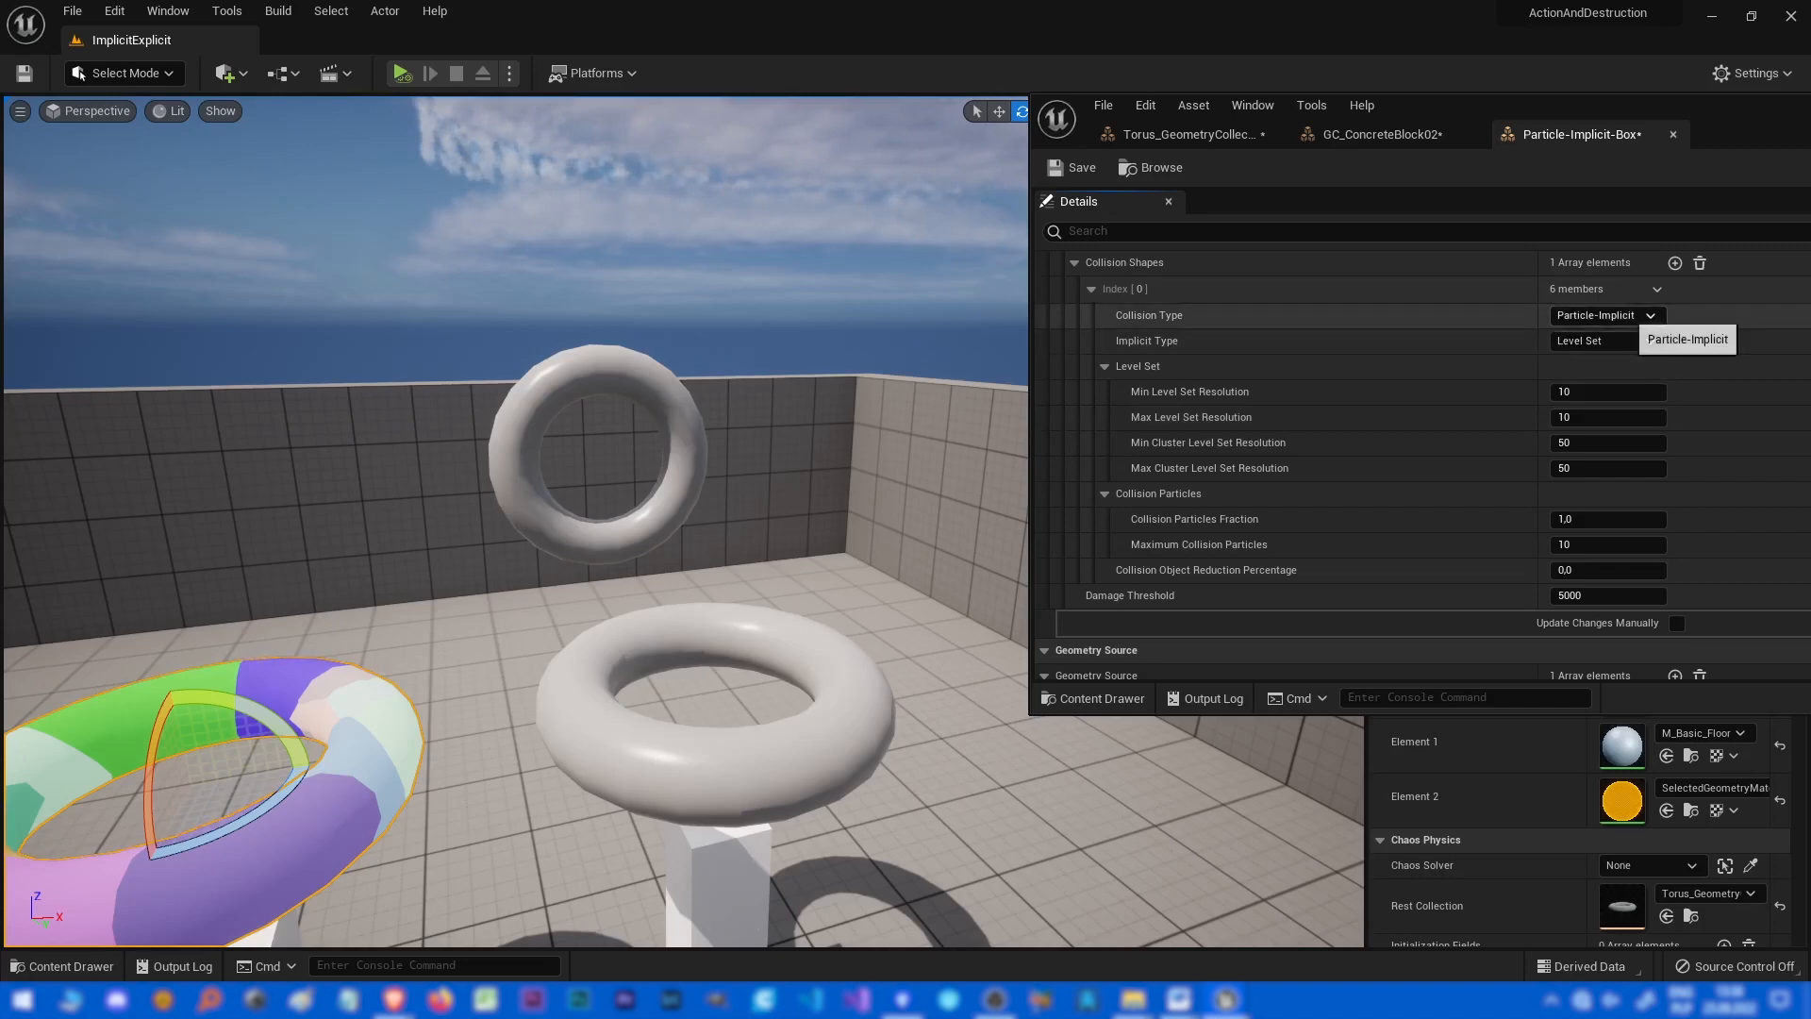
{"action": "left_click", "coordinate": [1628, 316]}
{"action": "left_click", "coordinate": [1612, 332]}
{"action": "left_click", "coordinate": [1608, 316]}
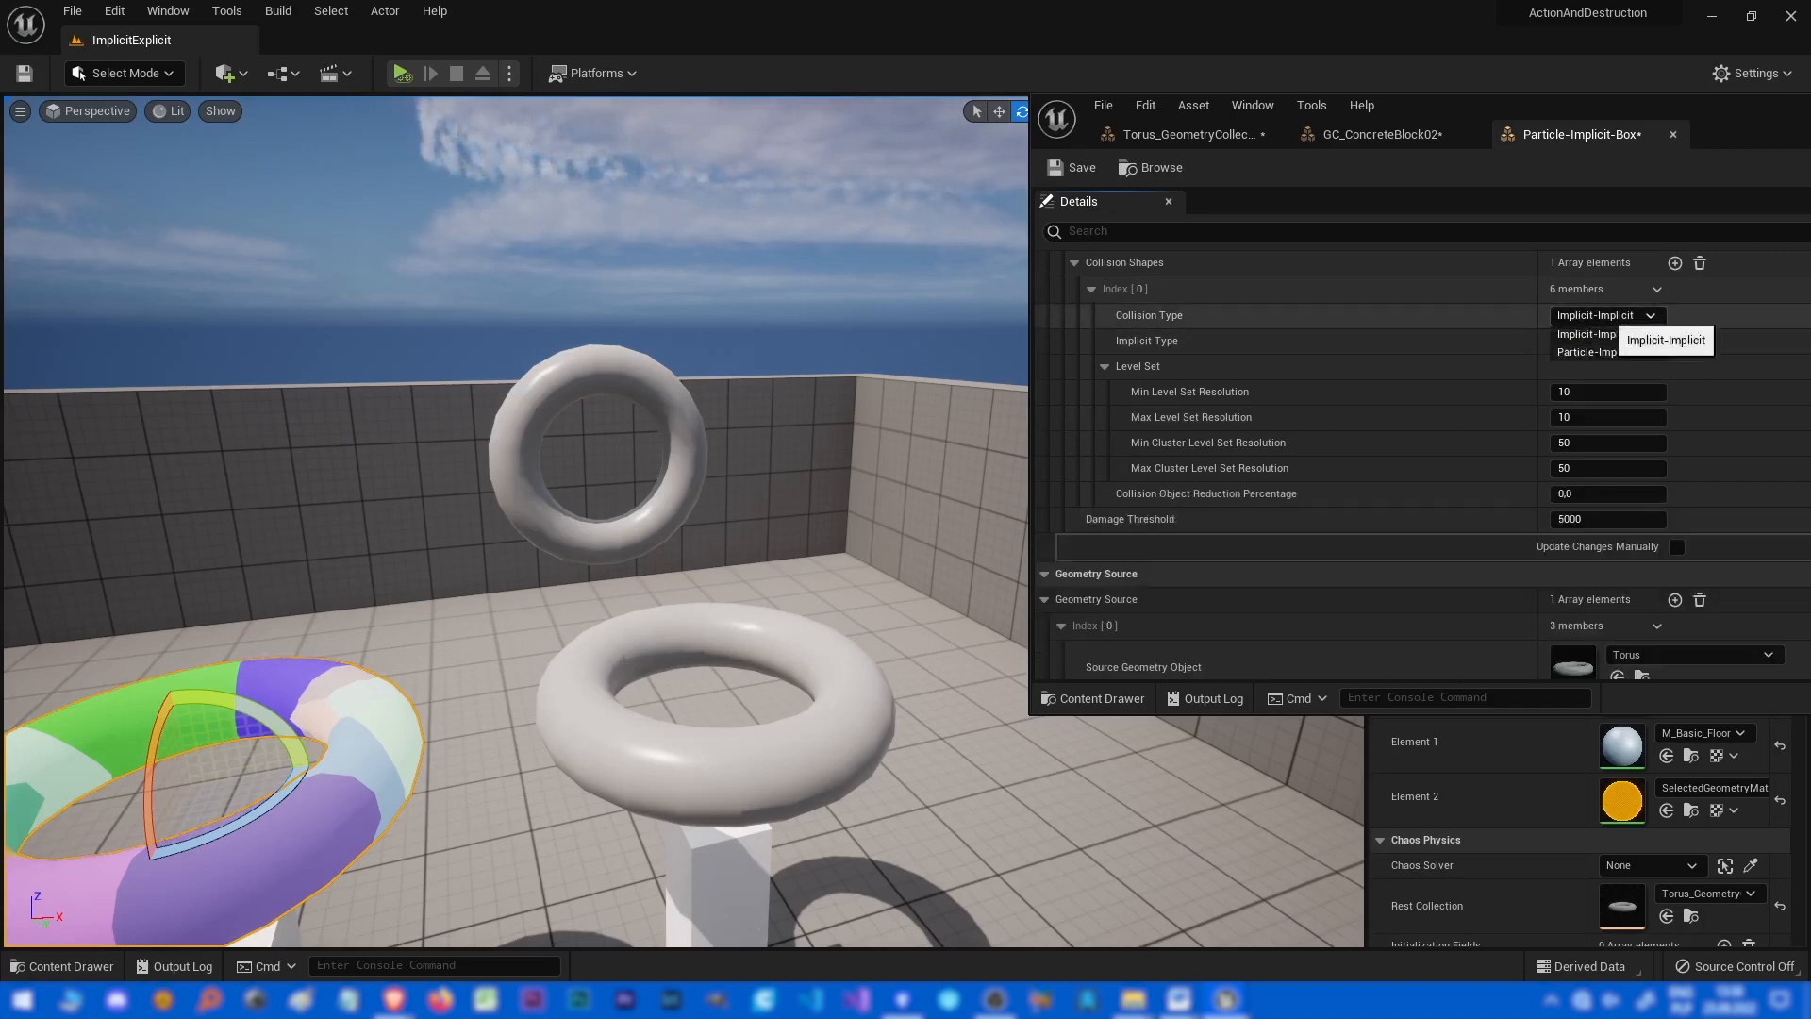
{"action": "left_click", "coordinate": [1608, 351]}
Delete the floating torus and reposition and rescale the remaining tori on their pillars.
{"action": "key", "text": "s"}
{"action": "right_click_drag", "start_coordinate": [679, 519], "coordinate": [651, 604]}
{"action": "left_click", "coordinate": [696, 412]}
{"action": "key", "text": "Delete"}
{"action": "left_click", "coordinate": [801, 561]}
{"action": "key", "text": "s"}
{"action": "right_click_drag", "start_coordinate": [801, 560], "coordinate": [670, 528]}
{"action": "key", "text": "s"}
{"action": "left_click", "coordinate": [516, 595]}
{"action": "key", "text": "w"}
{"action": "right_click_drag", "start_coordinate": [517, 594], "coordinate": [564, 602]}
{"action": "key", "text": "s"}
{"action": "right_click_drag", "start_coordinate": [830, 538], "coordinate": [872, 571]}
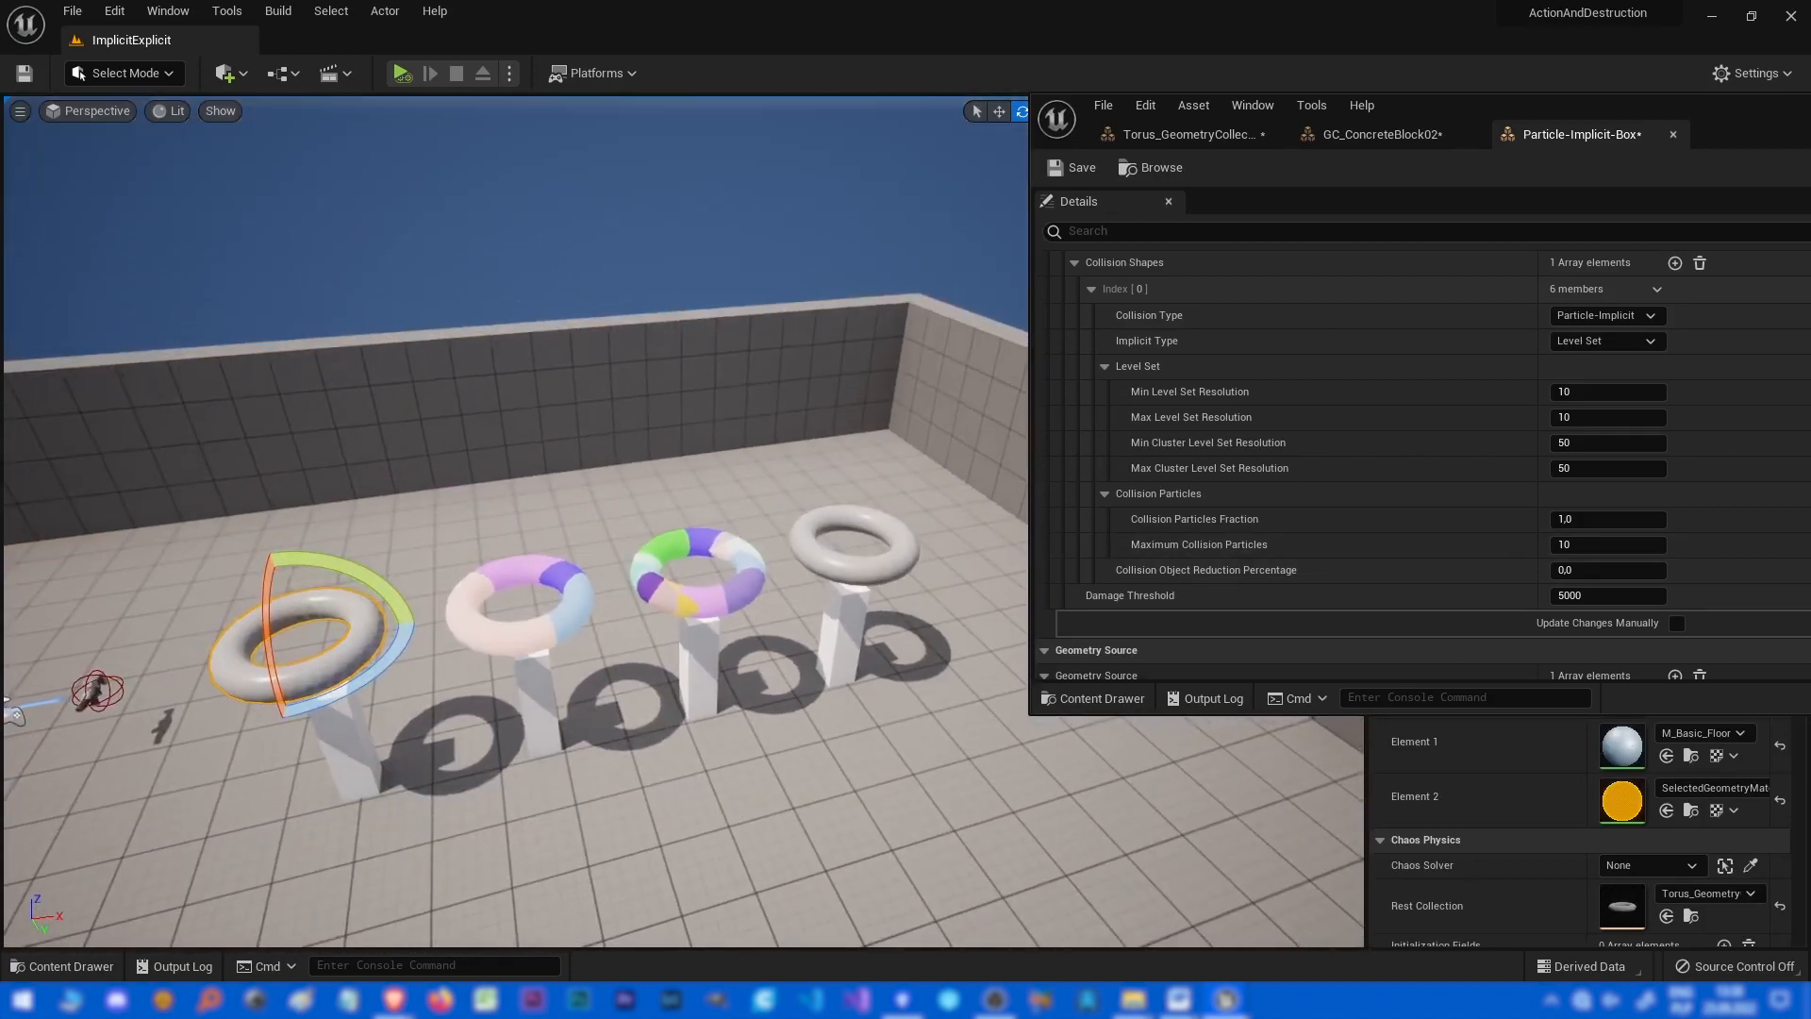
Move the selected torus slightly and start playing the level to test the collisions.
{"action": "left_click_drag", "start_coordinate": [1509, 107], "coordinate": [927, 161]}
{"action": "left_click", "coordinate": [1709, 163]}
{"action": "key", "text": "d"}
{"action": "right_click_drag", "start_coordinate": [849, 528], "coordinate": [745, 547]}
{"action": "key", "text": "w"}
{"action": "key", "text": "alt+p"}
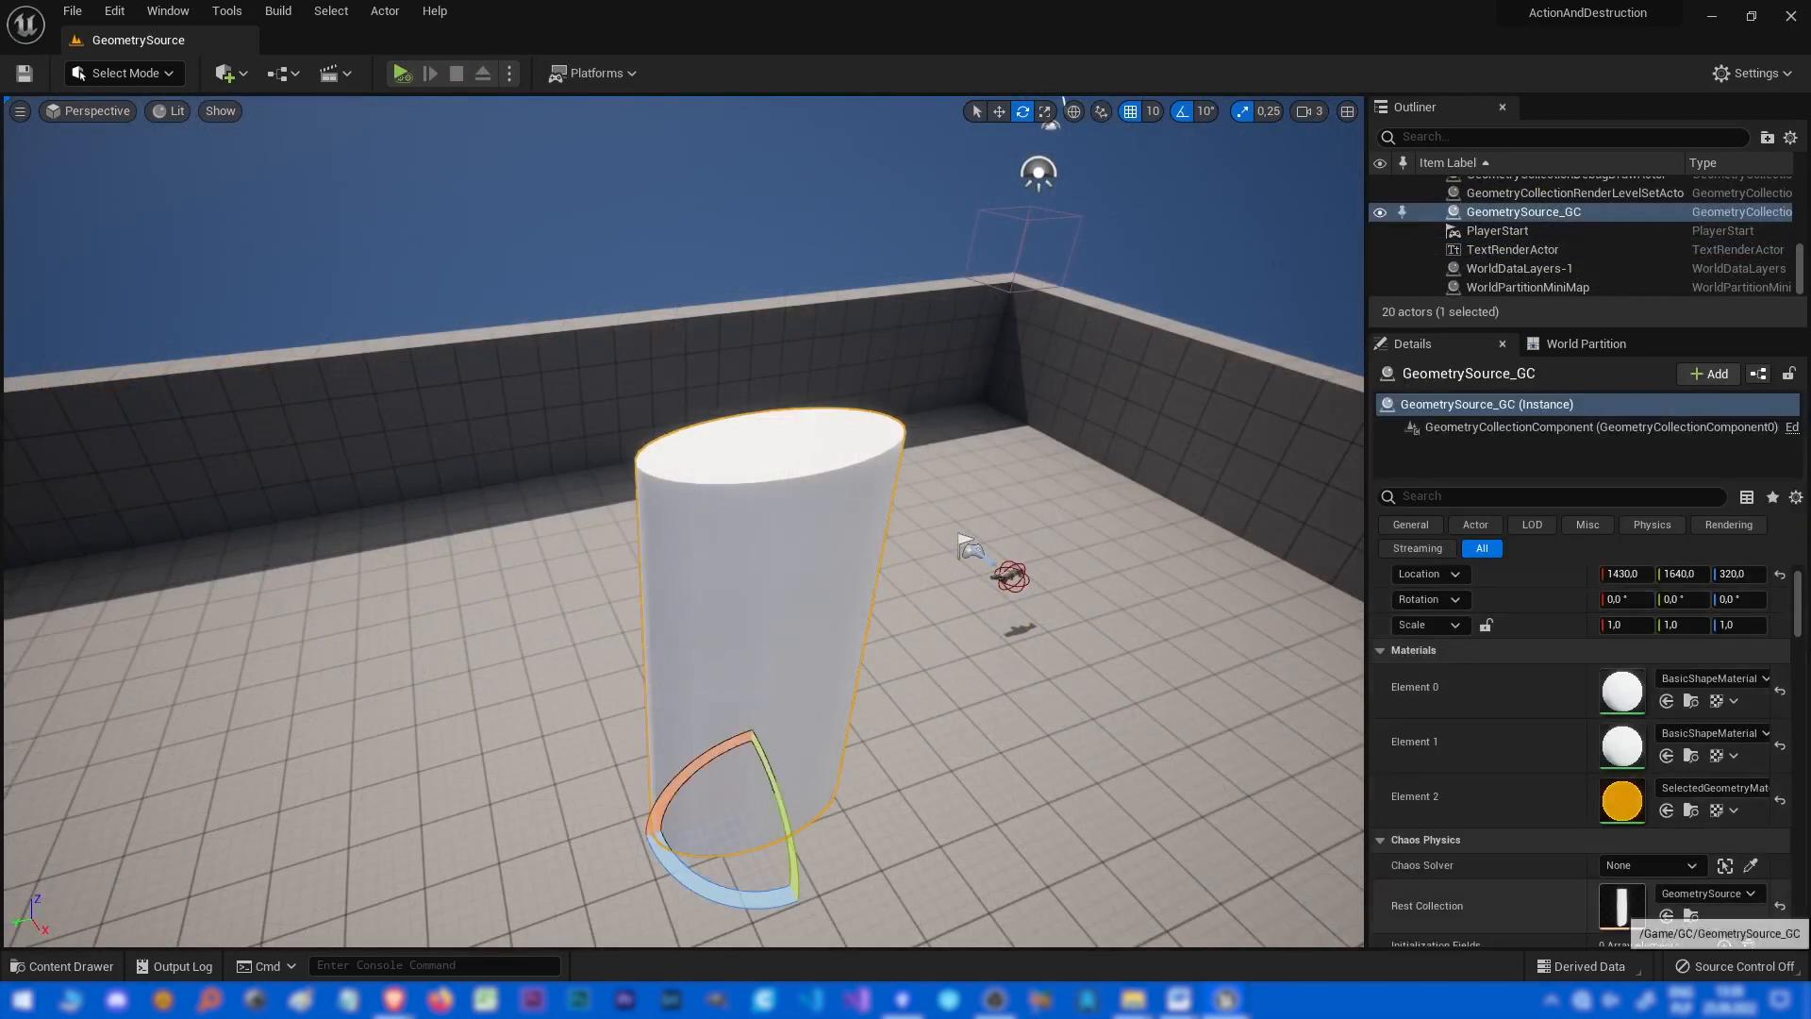
Open the GeometrySource_GC rest collection asset, maximize its editor, and review its Size Specific Data entry.
{"action": "double_click", "coordinate": [1621, 908]}
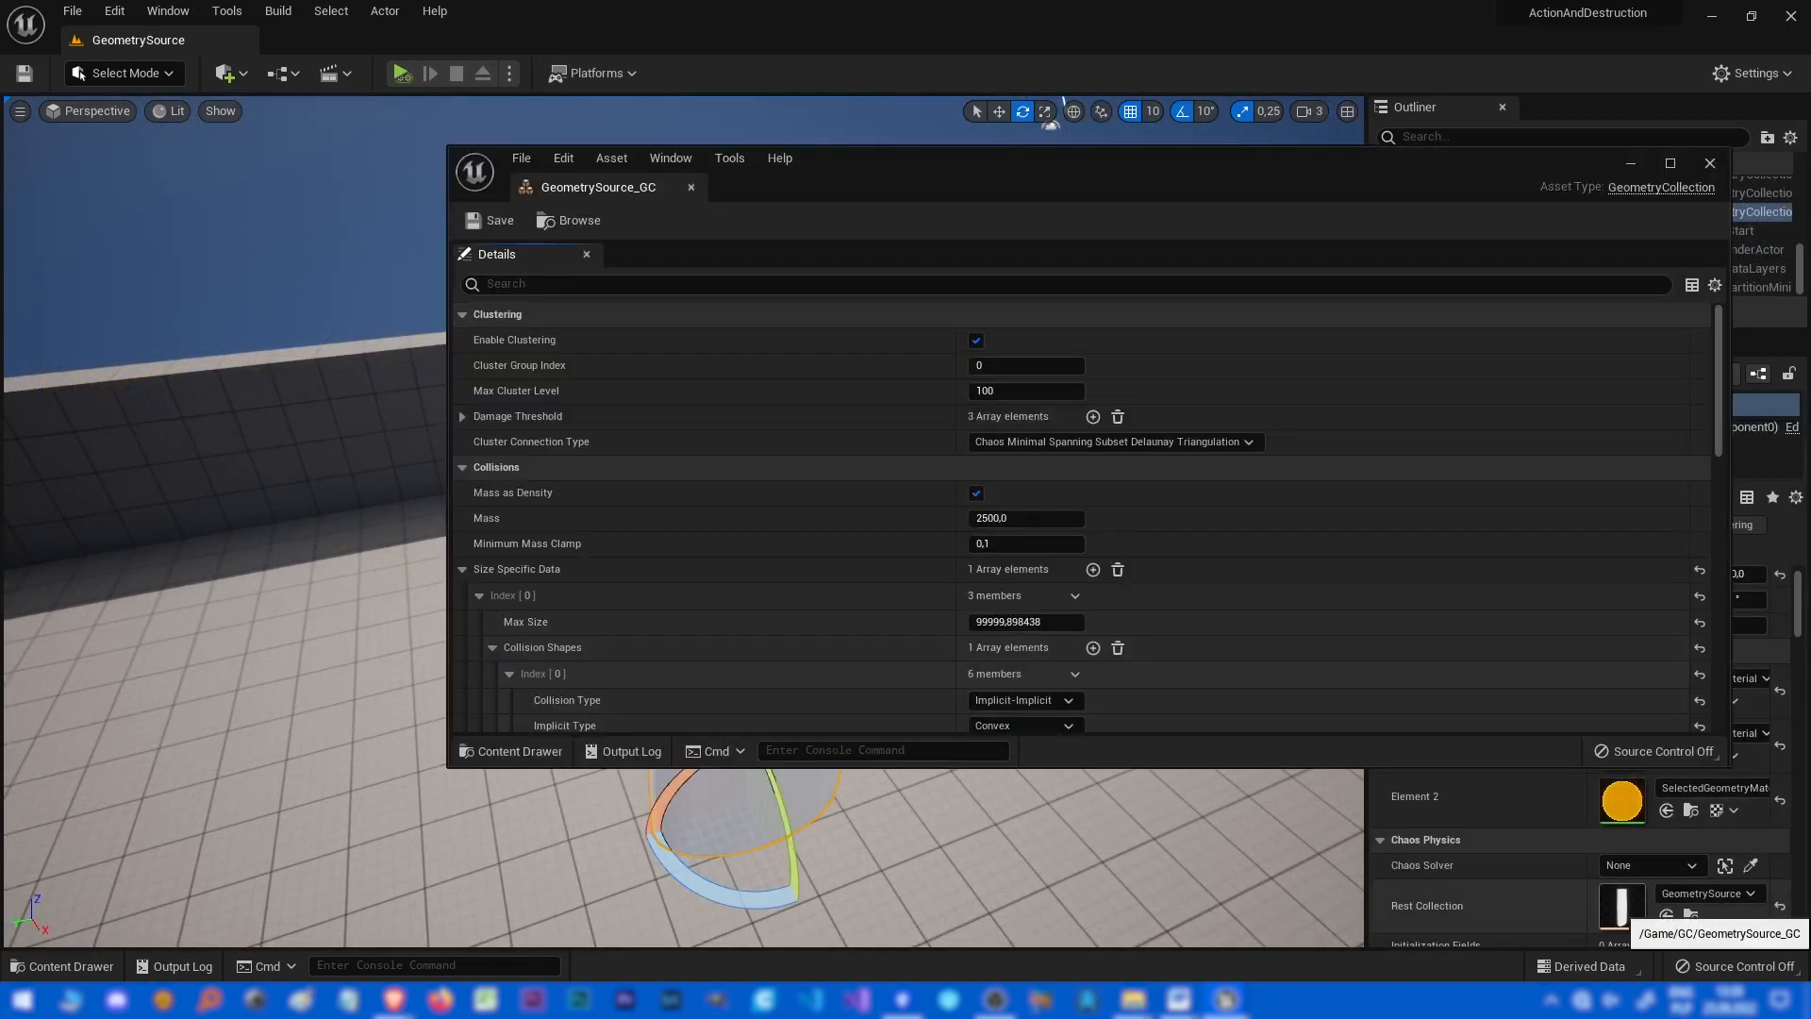
{"action": "scroll", "coordinate": [1080, 518], "scroll_direction": "down", "scroll_amount": 6}
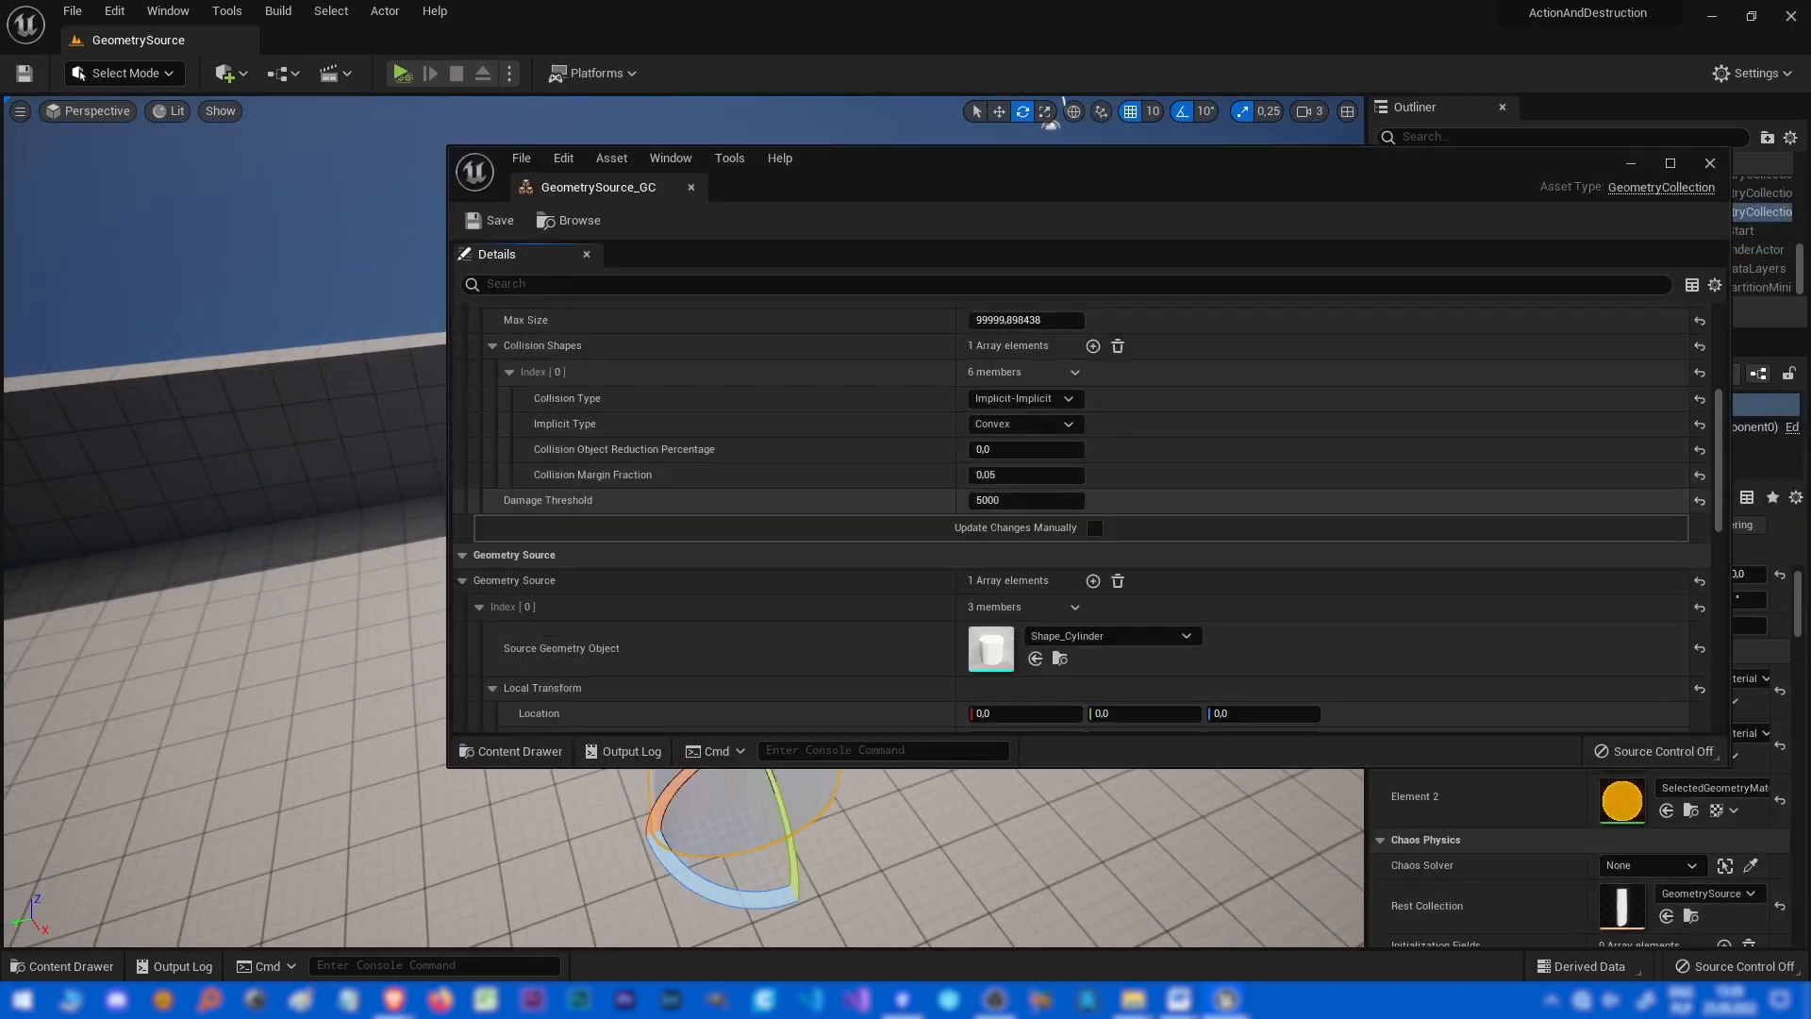
{"action": "scroll", "coordinate": [1081, 514], "scroll_direction": "up", "scroll_amount": 2}
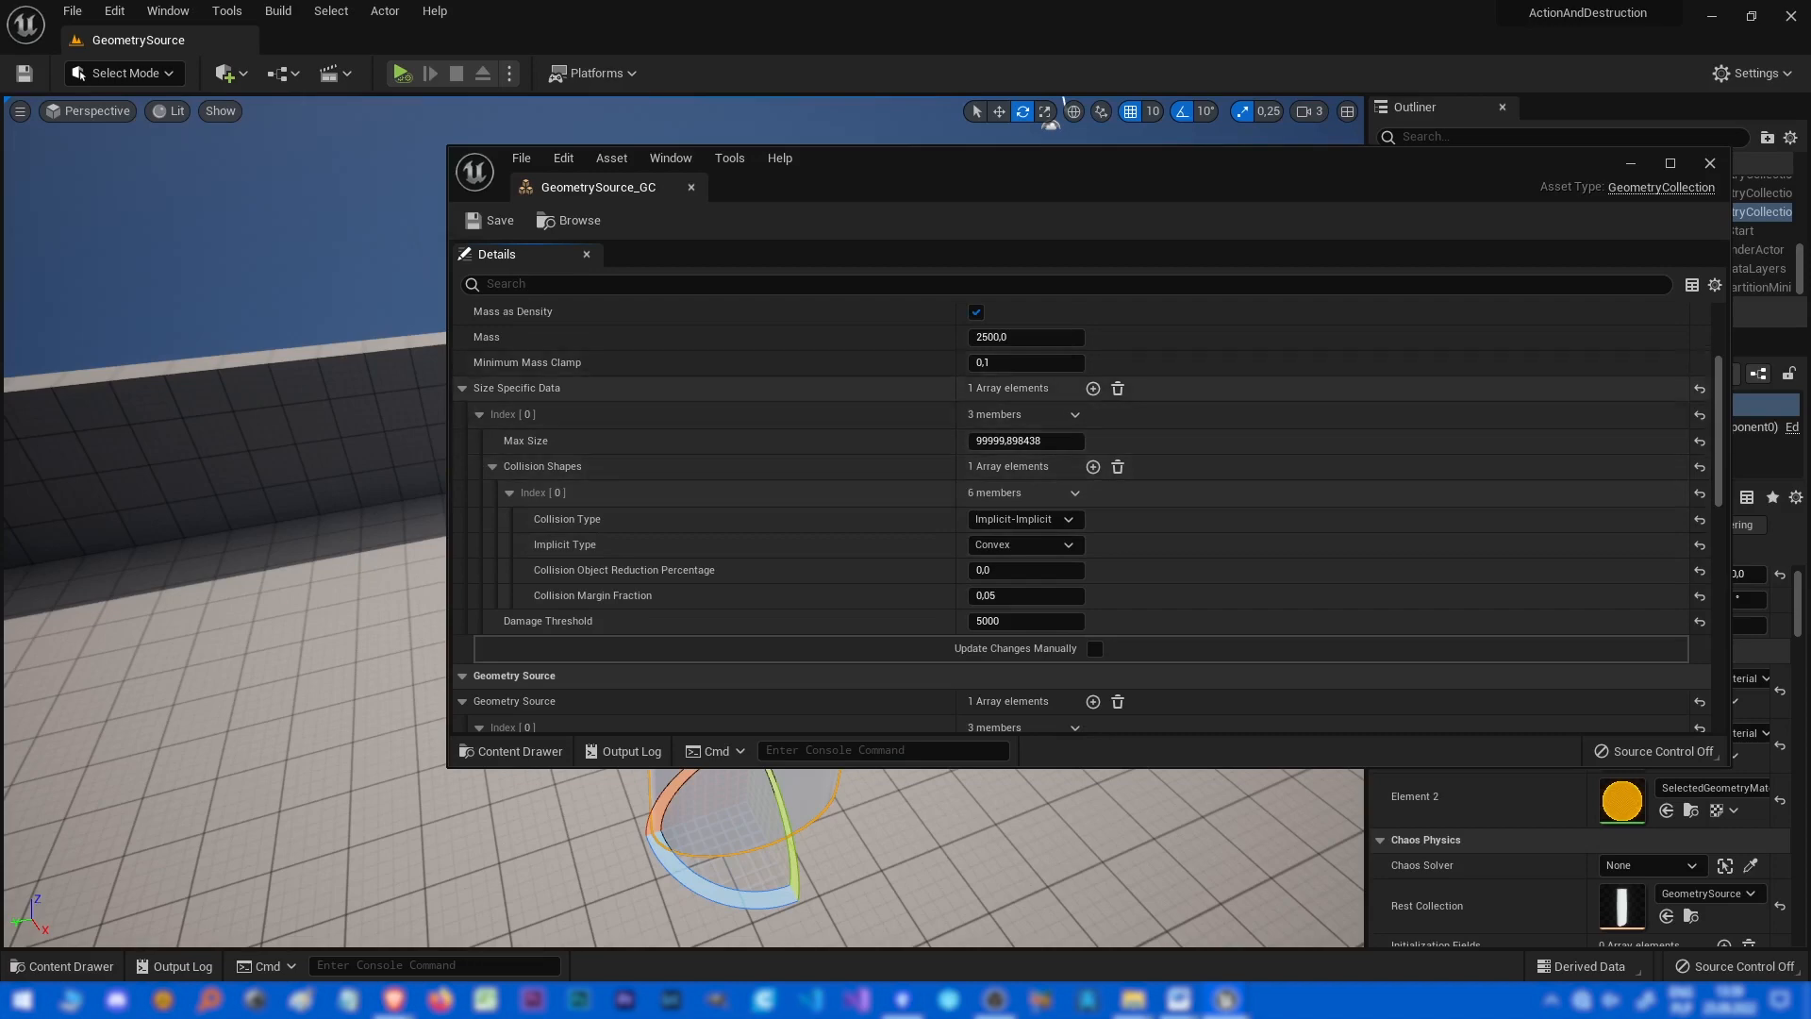
{"action": "double_click", "coordinate": [524, 388]}
{"action": "double_click", "coordinate": [524, 389]}
{"action": "left_click_drag", "start_coordinate": [905, 168], "coordinate": [924, 2]}
{"action": "scroll", "coordinate": [909, 488], "scroll_direction": "up", "scroll_amount": 3}
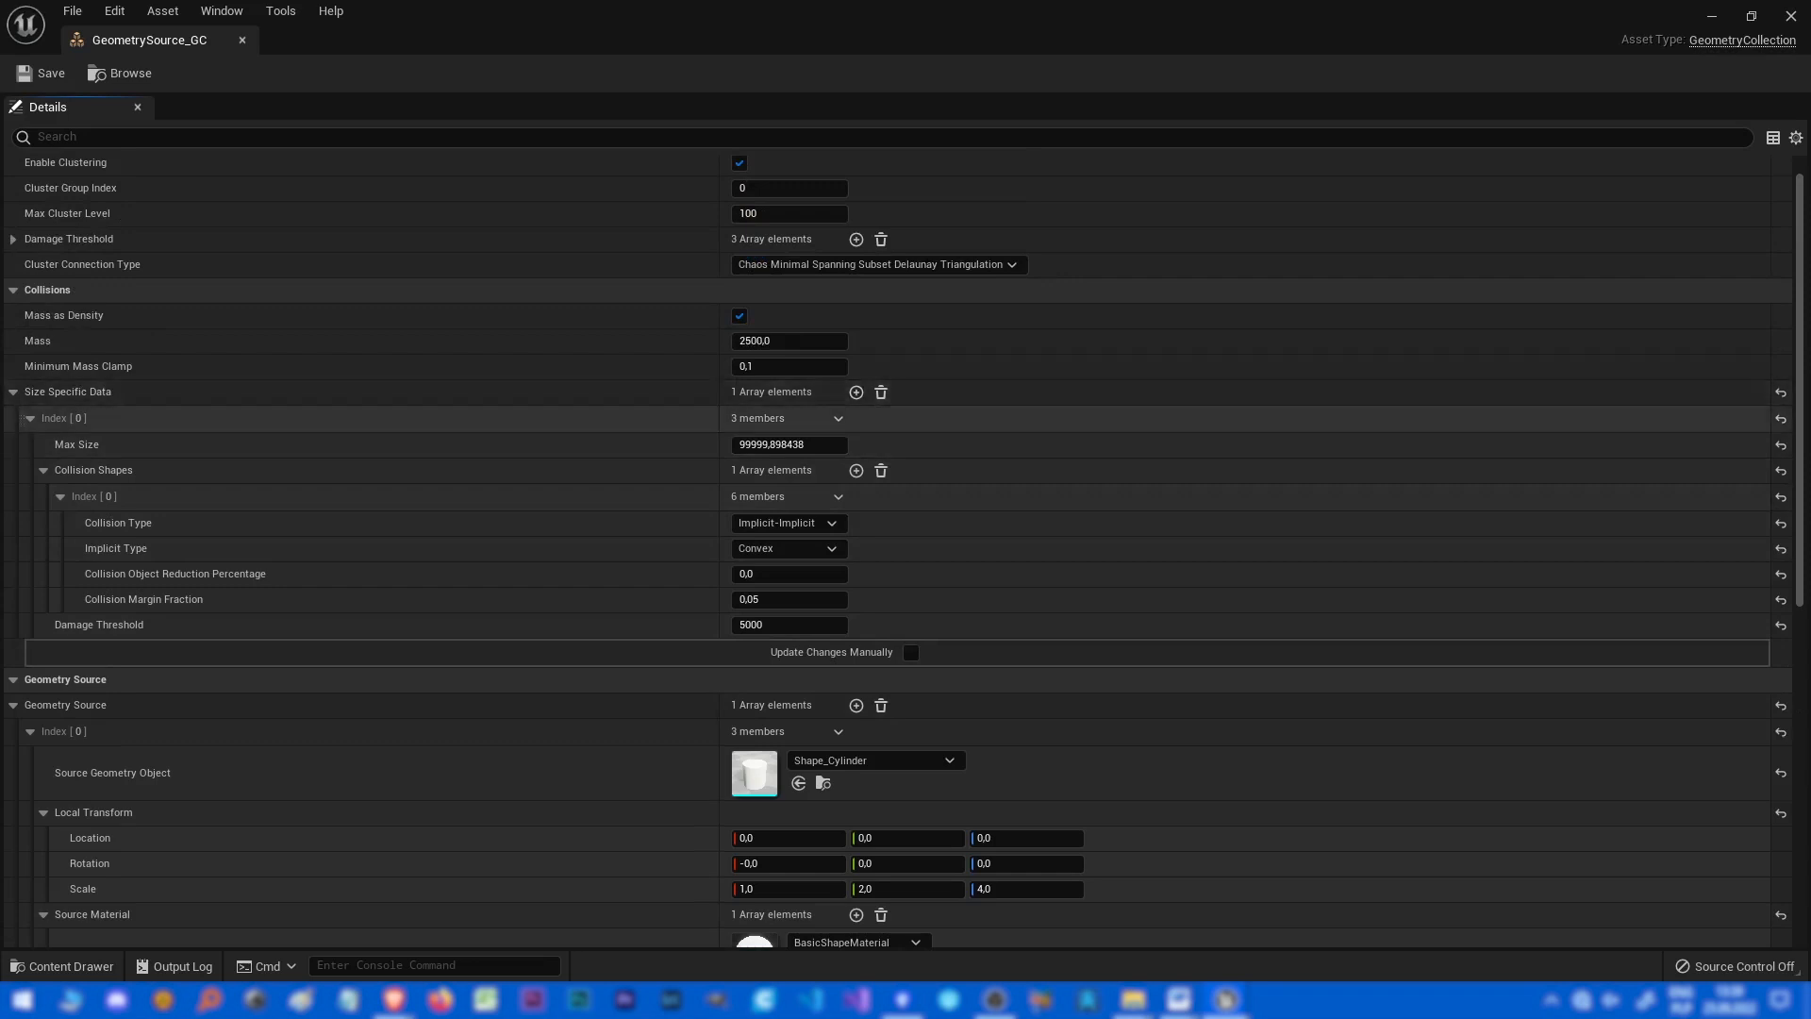
{"action": "left_click", "coordinate": [60, 422]}
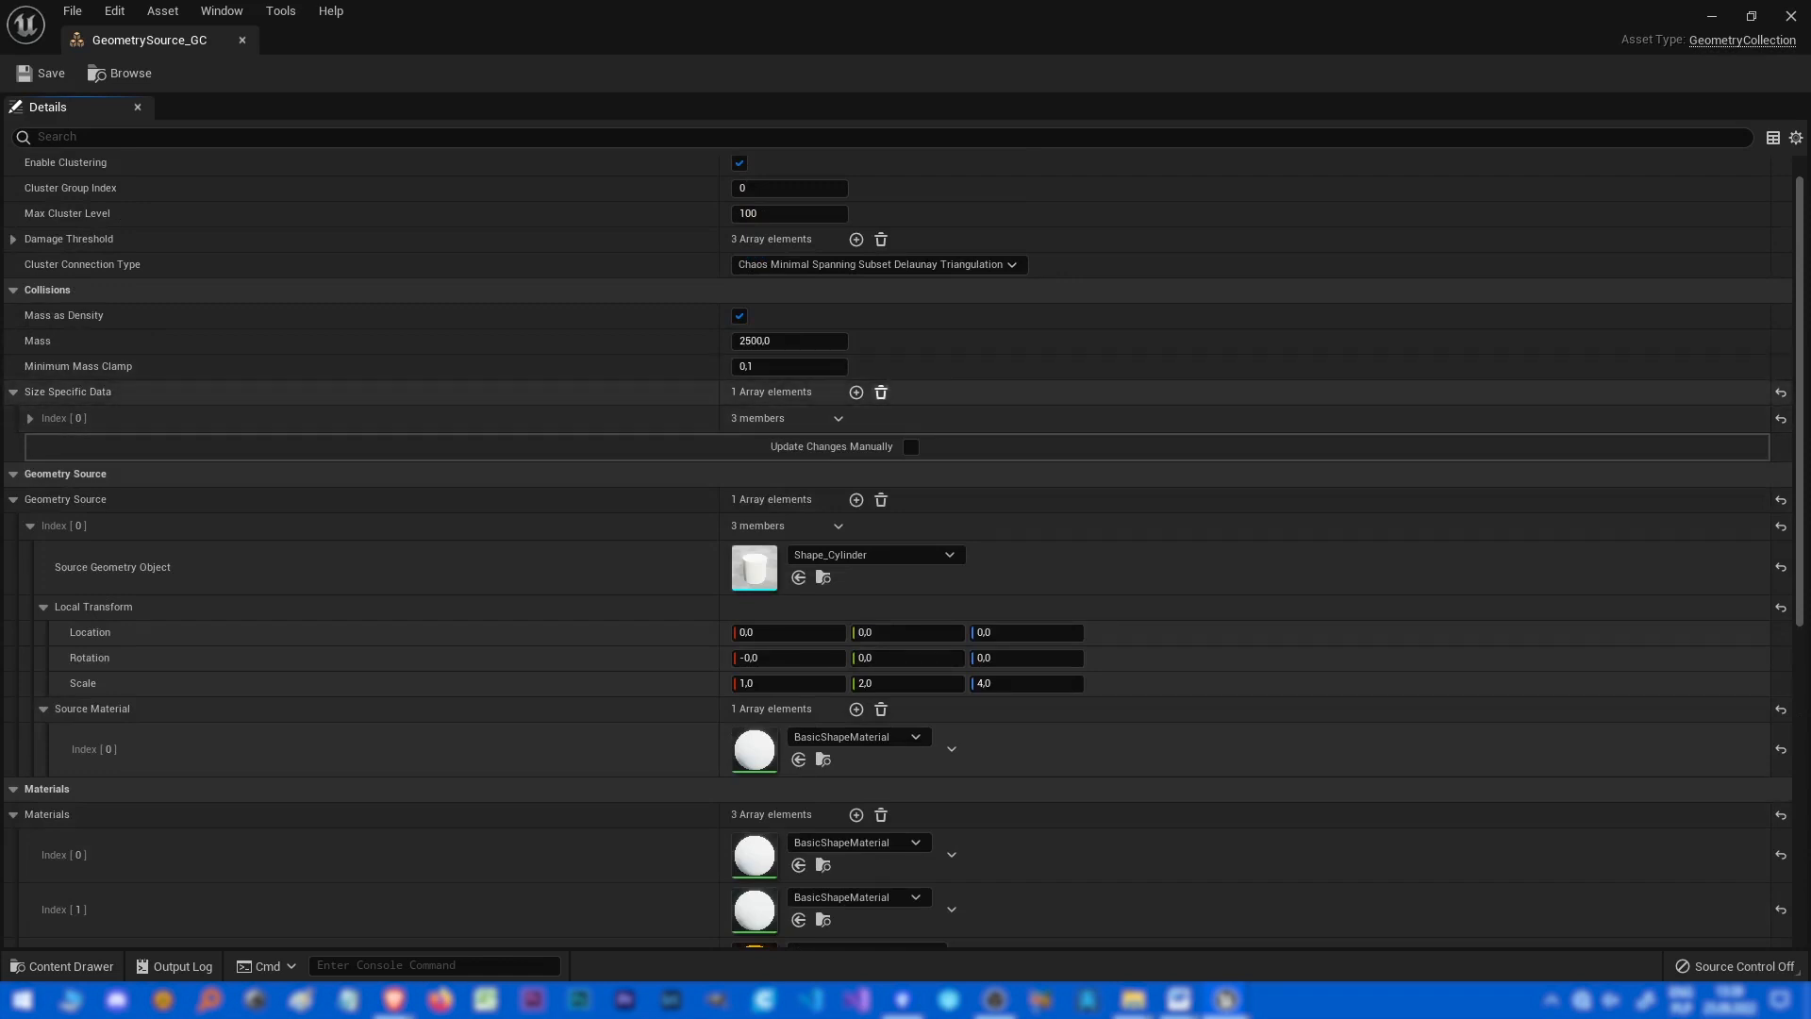
Add four Size Specific Data elements and browse the options of the new elements.
{"action": "left_click", "coordinate": [856, 393]}
{"action": "left_click", "coordinate": [856, 393]}
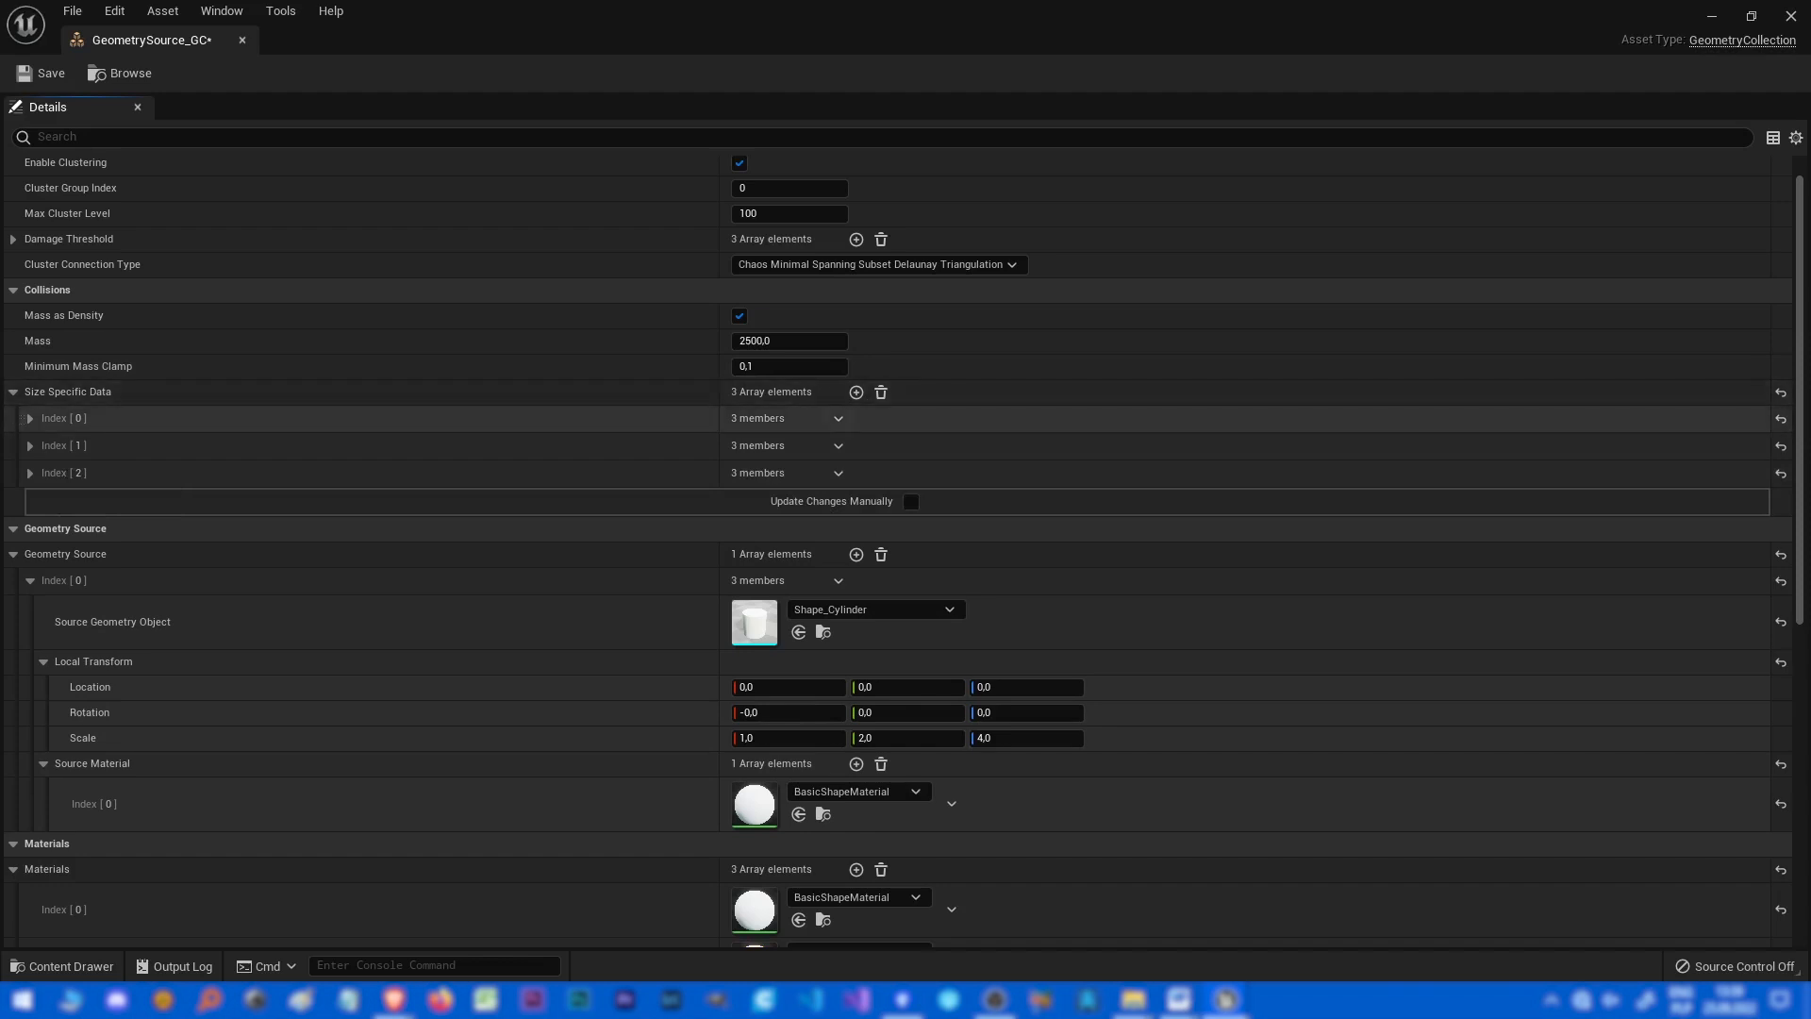
{"action": "left_click", "coordinate": [856, 392]}
{"action": "left_click", "coordinate": [856, 392]}
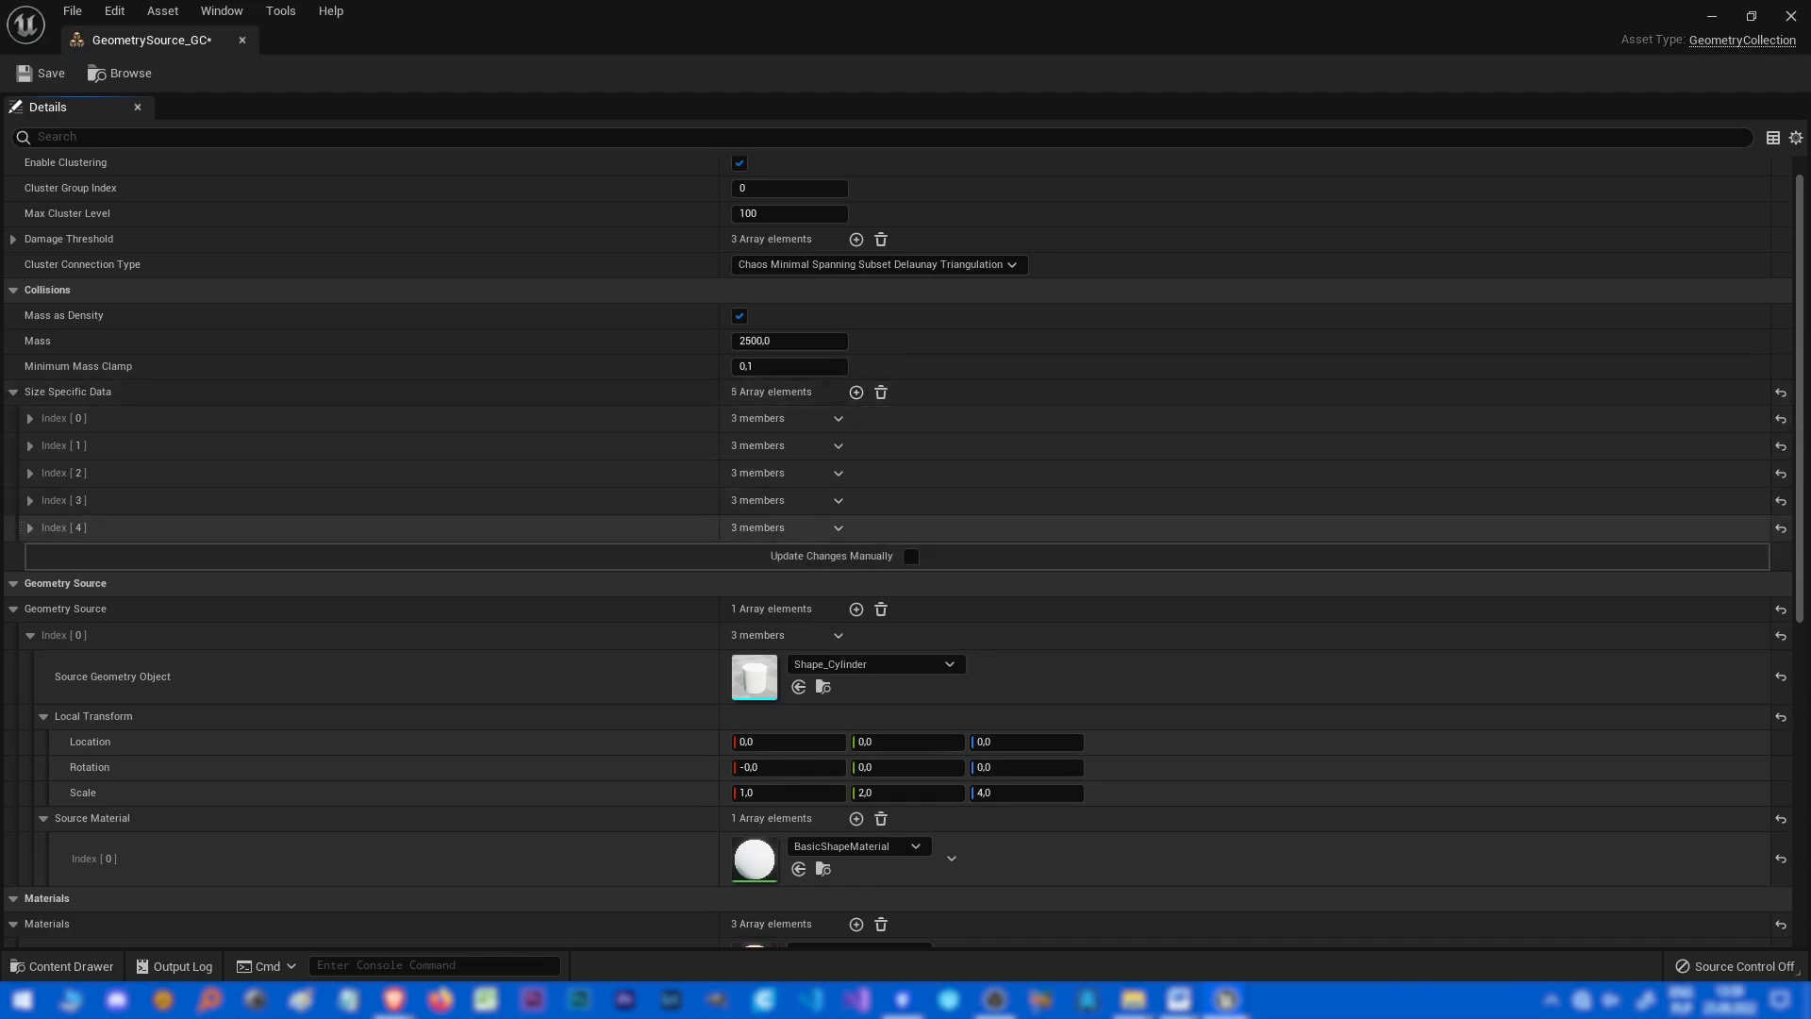
{"action": "left_click", "coordinate": [838, 528]}
{"action": "left_click", "coordinate": [838, 528]}
{"action": "left_click", "coordinate": [839, 501]}
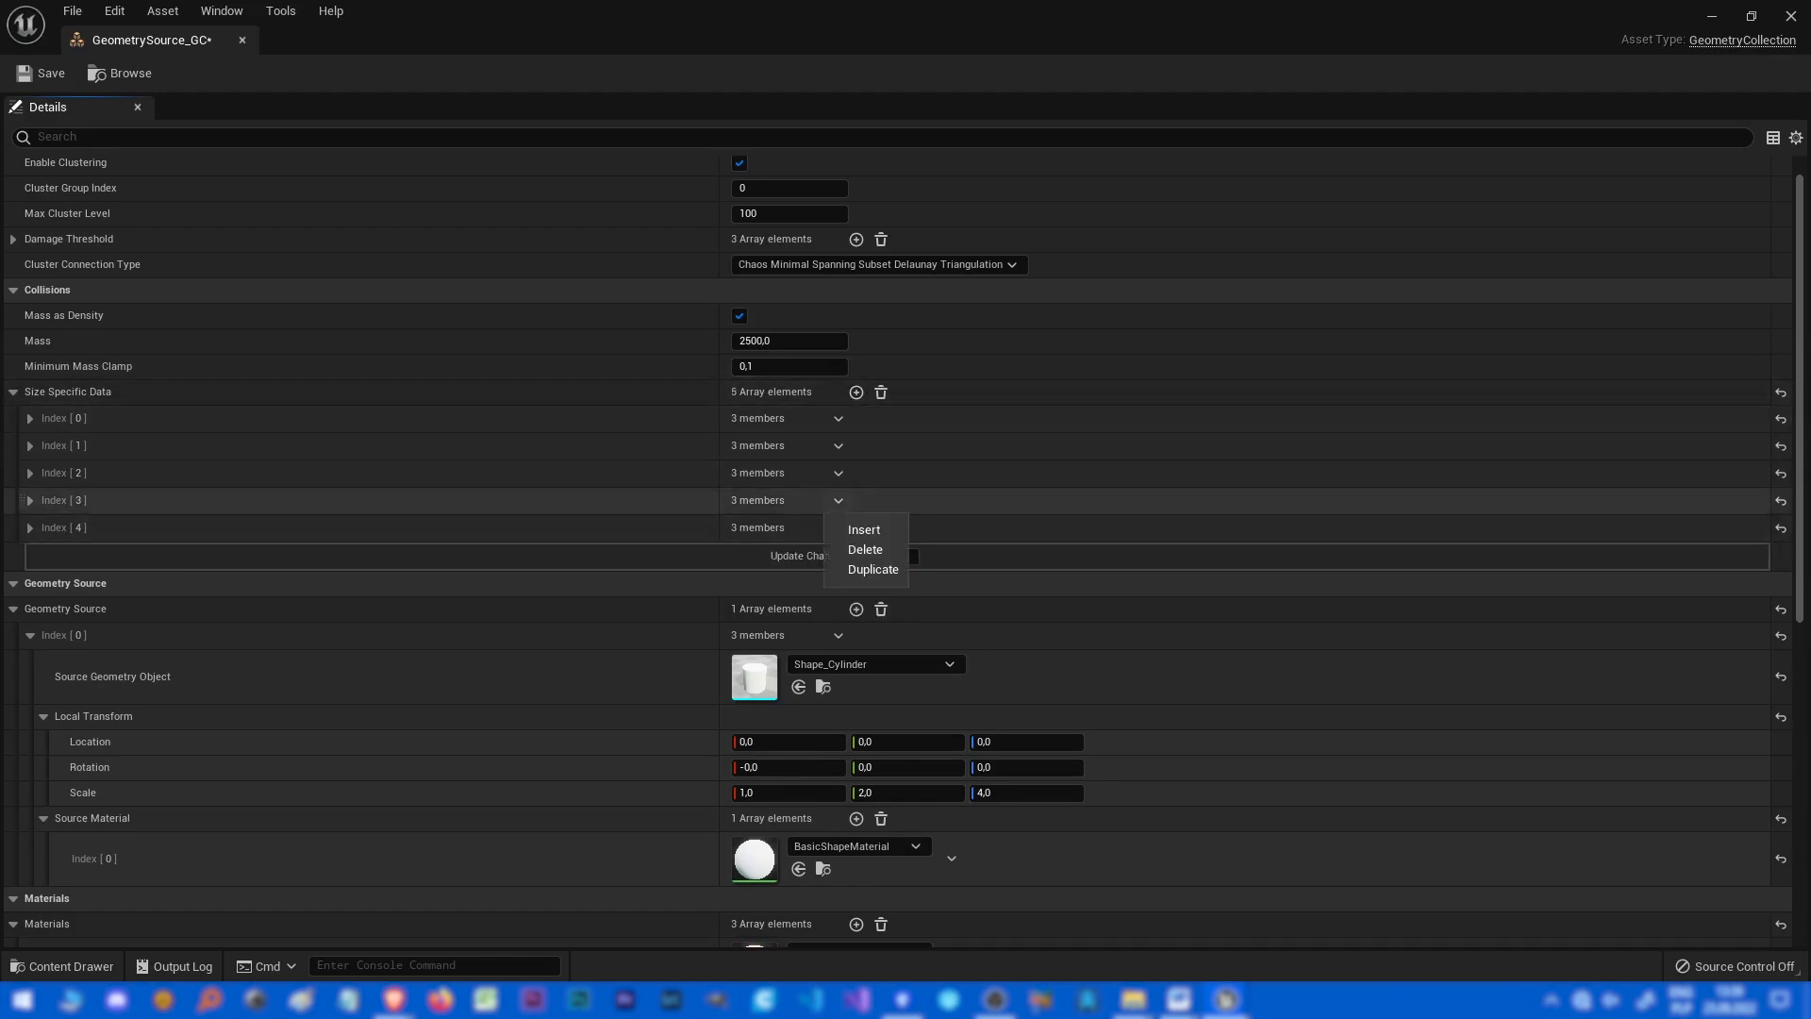
{"action": "left_click", "coordinate": [838, 501]}
{"action": "left_click", "coordinate": [838, 528]}
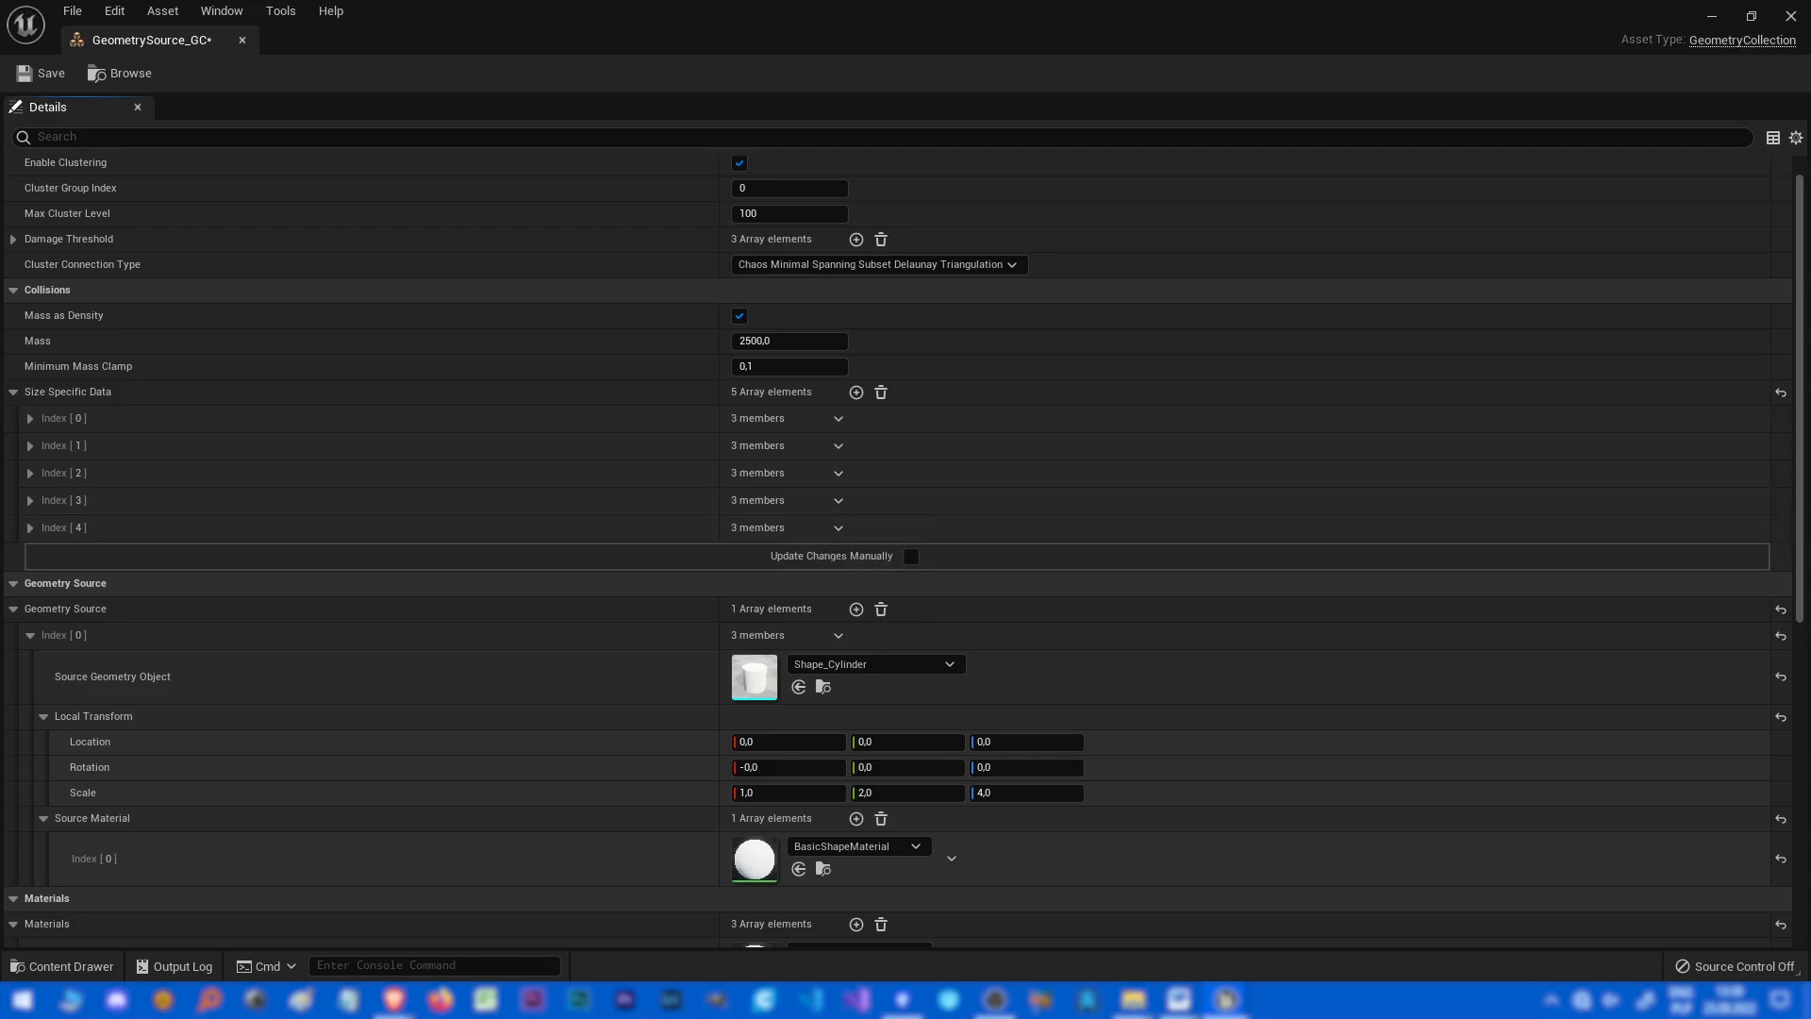
Expand the new Size Specific Data entries and remove all the added array elements.
{"action": "left_click", "coordinate": [31, 528]}
{"action": "left_click", "coordinate": [31, 501]}
{"action": "left_click", "coordinate": [30, 473]}
{"action": "left_click", "coordinate": [30, 473]}
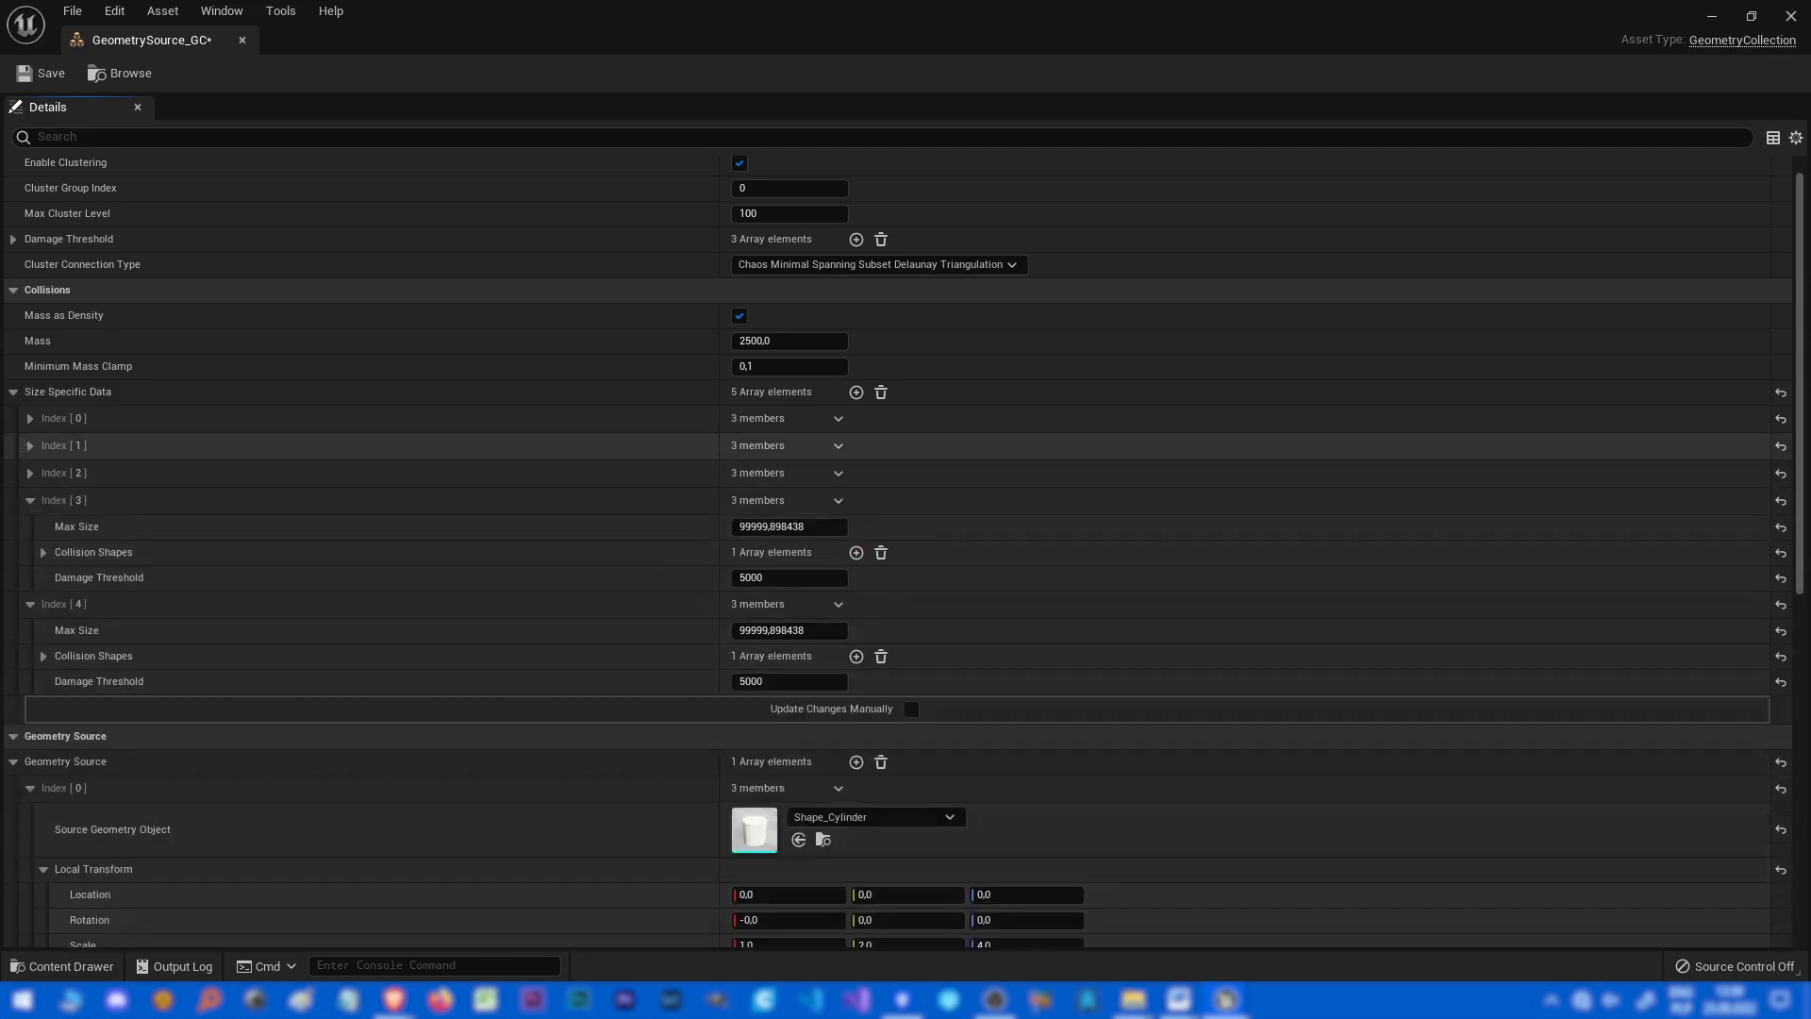
{"action": "right_click", "coordinate": [655, 445]}
{"action": "double_click", "coordinate": [655, 445]}
{"action": "left_click", "coordinate": [881, 392]}
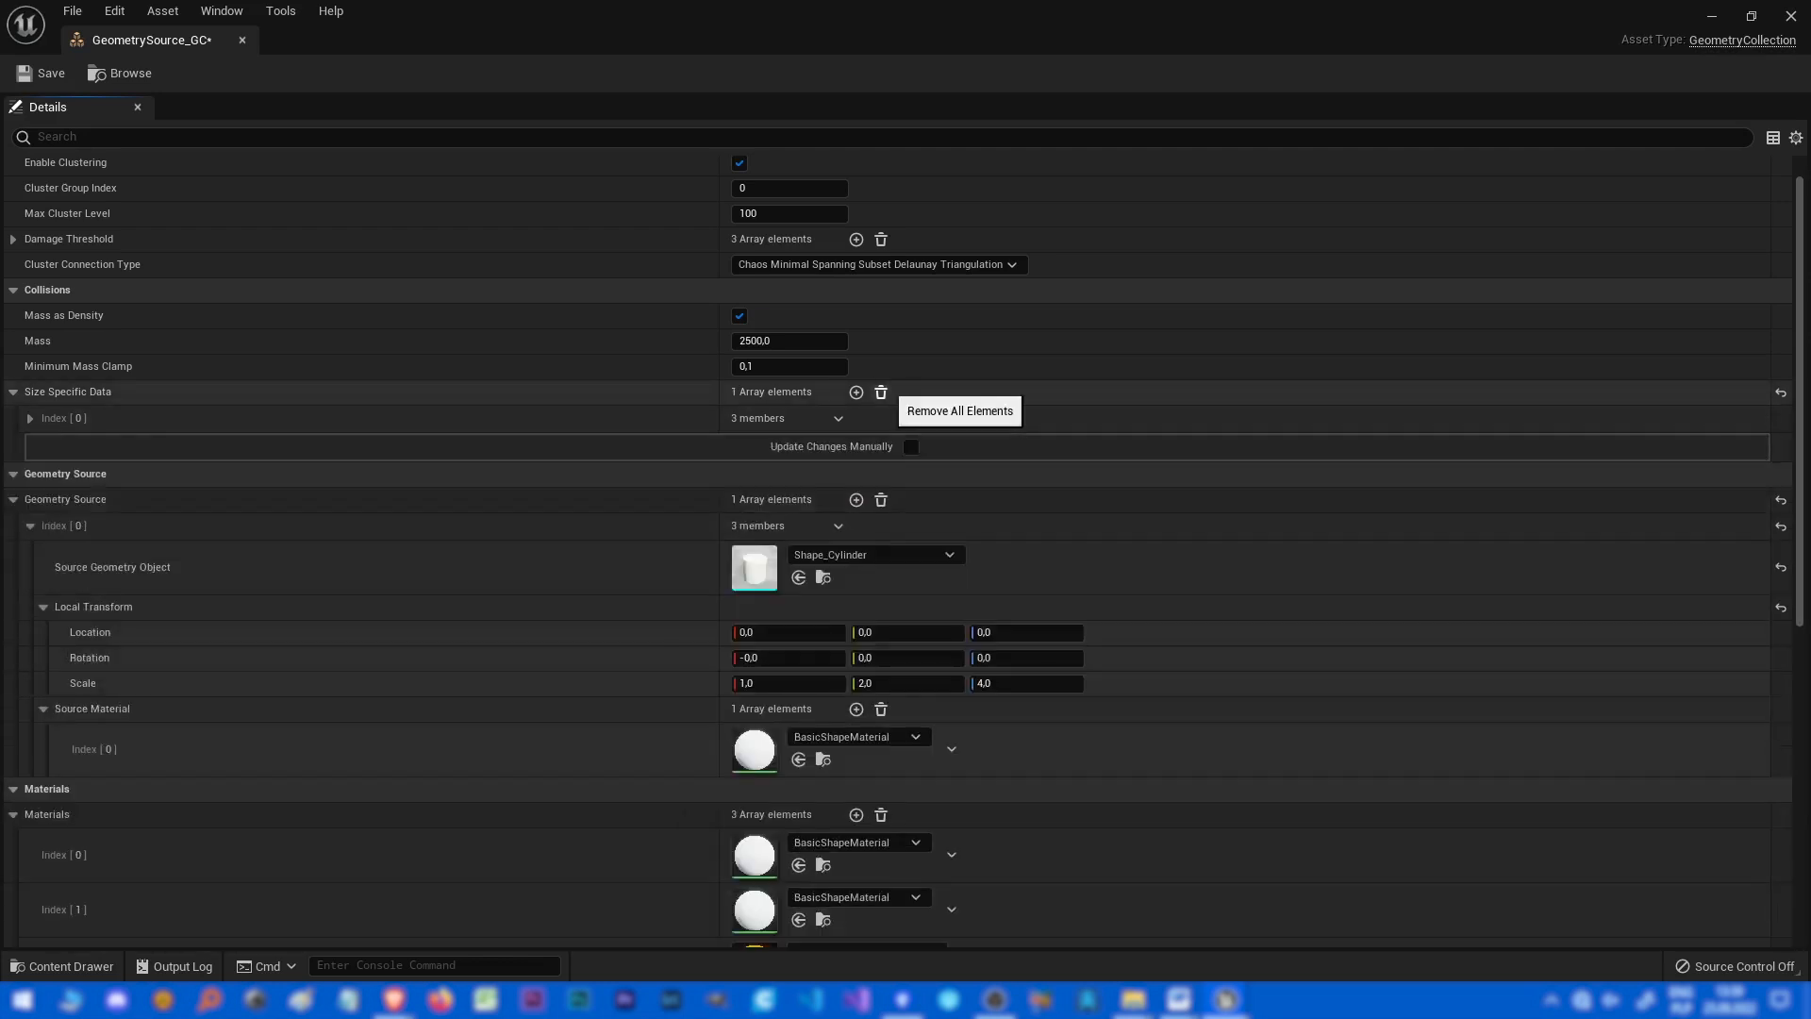
Expand the single Size Specific Data element and its collision shape entry to review their settings.
{"action": "left_click", "coordinate": [30, 418]}
{"action": "left_click", "coordinate": [43, 470]}
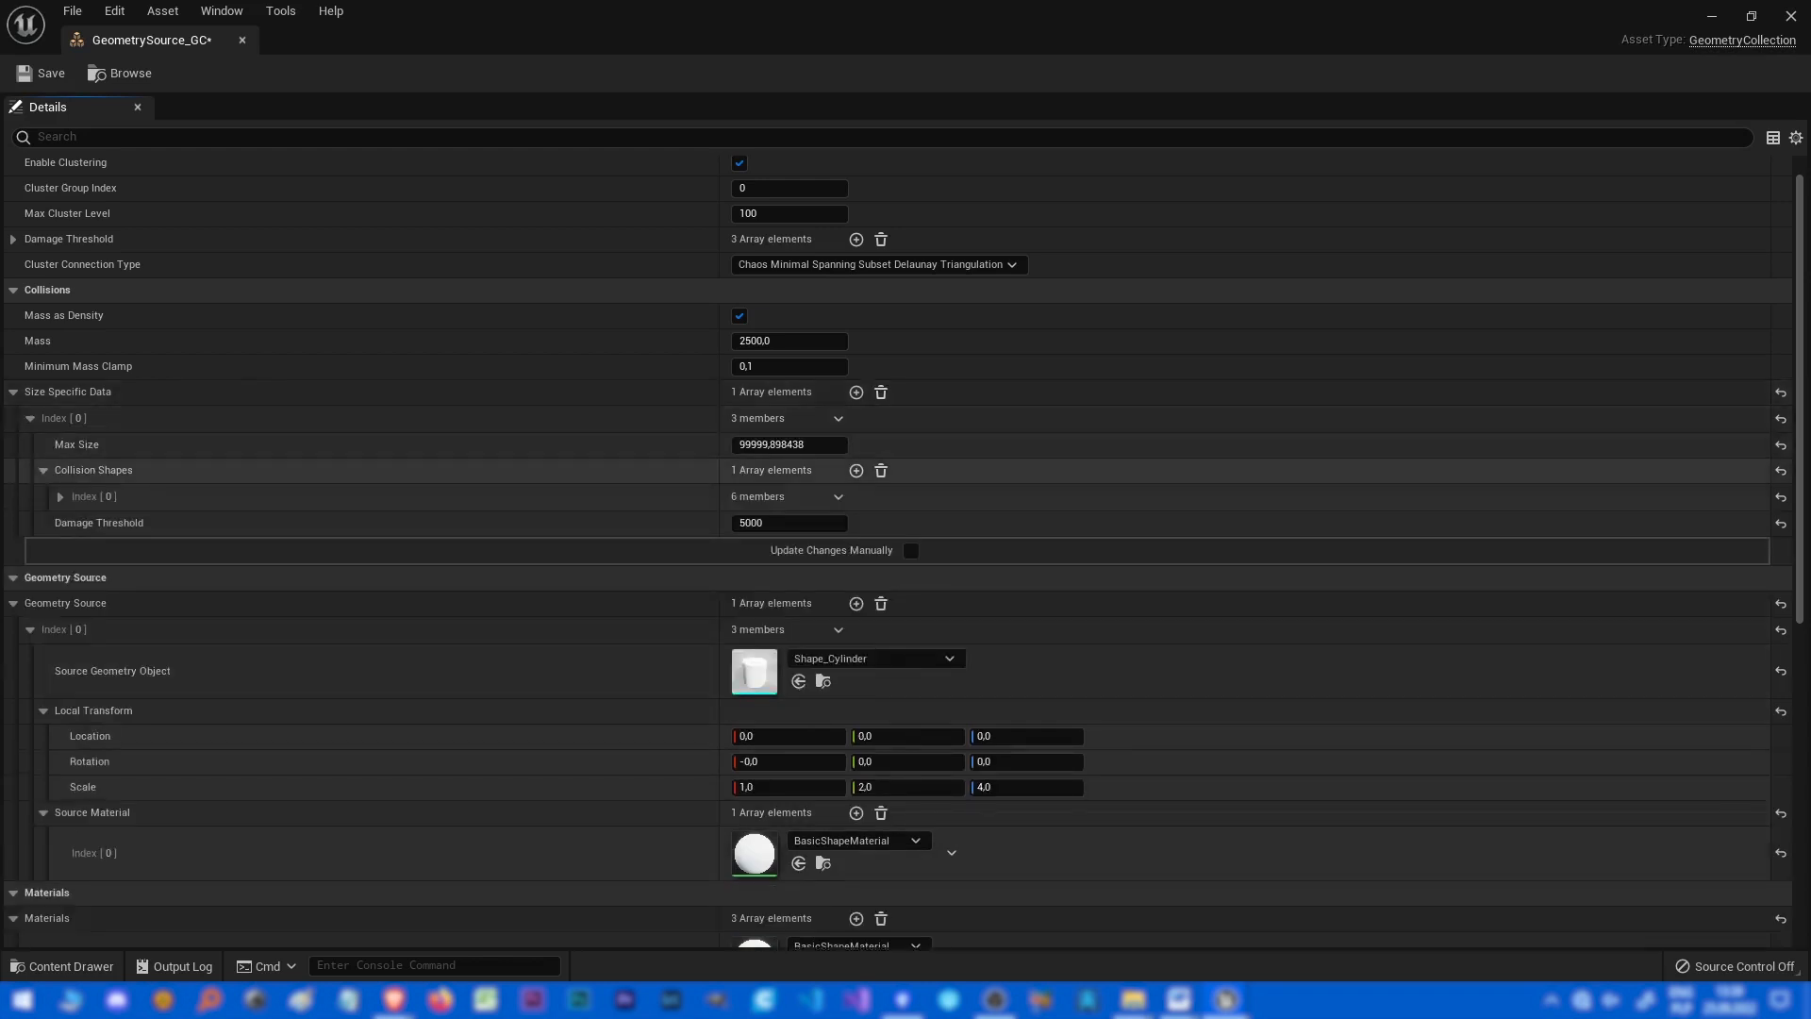
{"action": "left_click", "coordinate": [61, 496]}
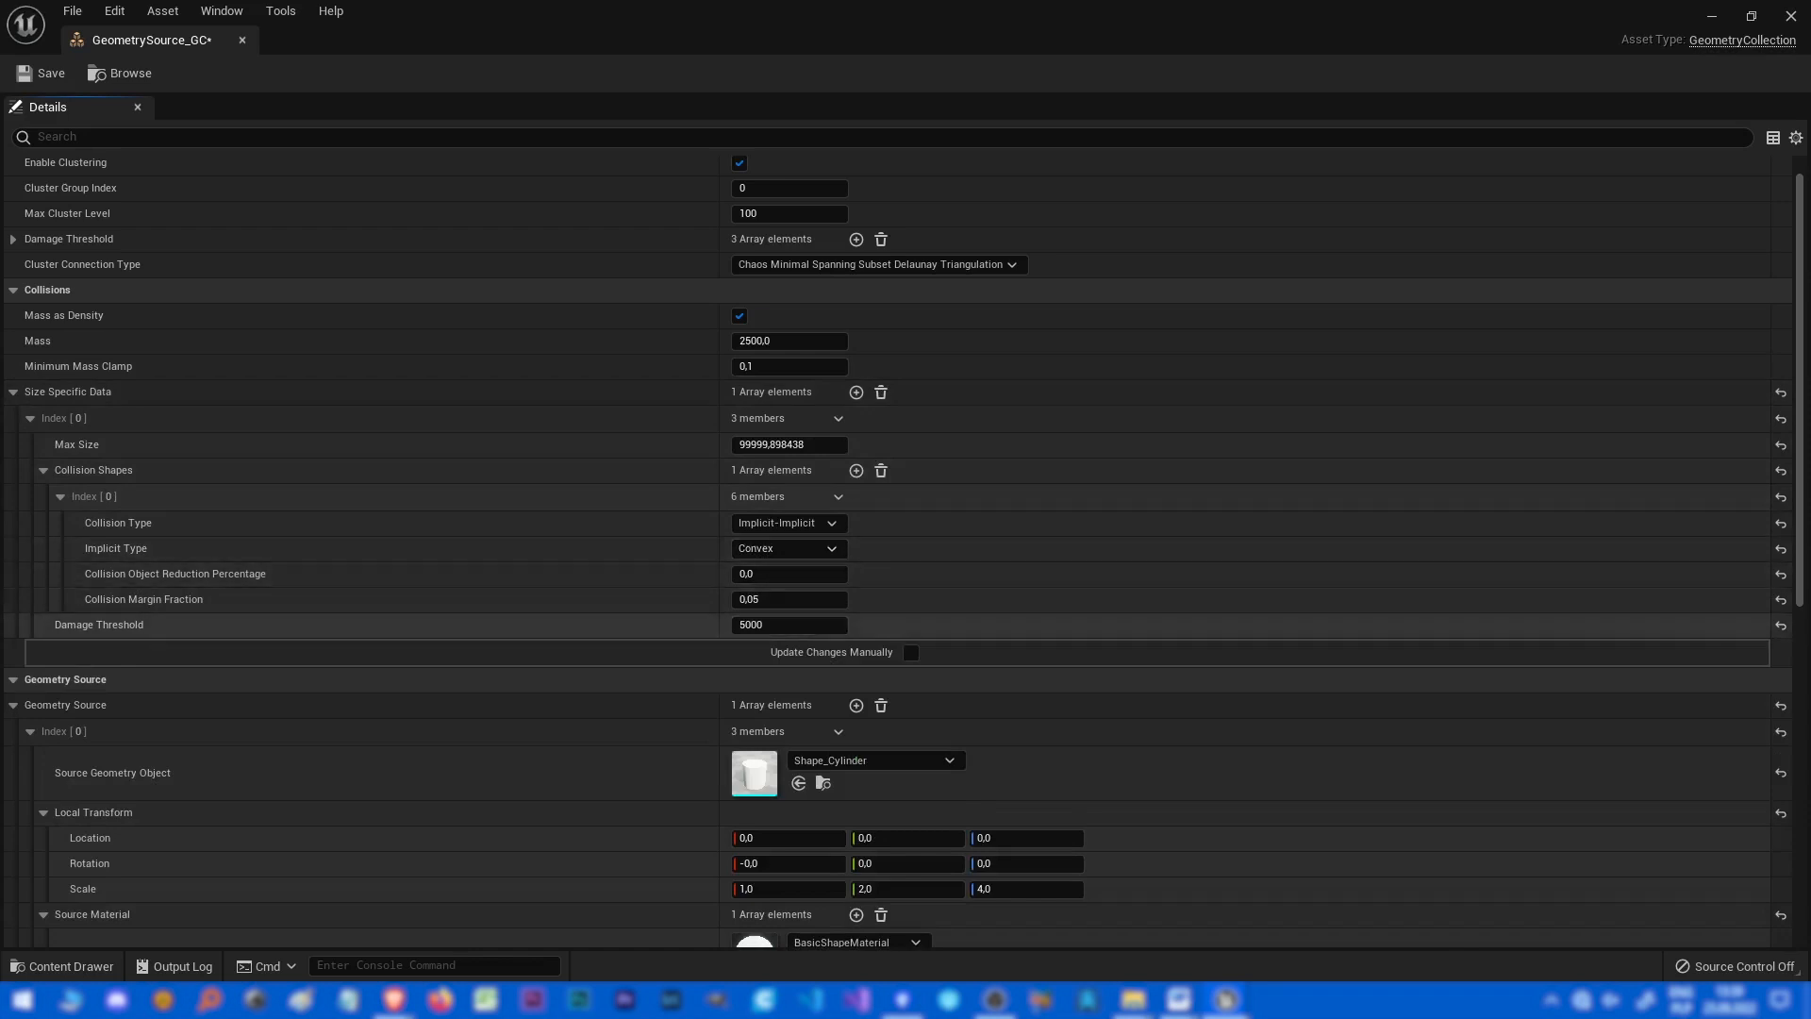
{"action": "left_click", "coordinate": [789, 445]}
{"action": "left_click", "coordinate": [789, 624]}
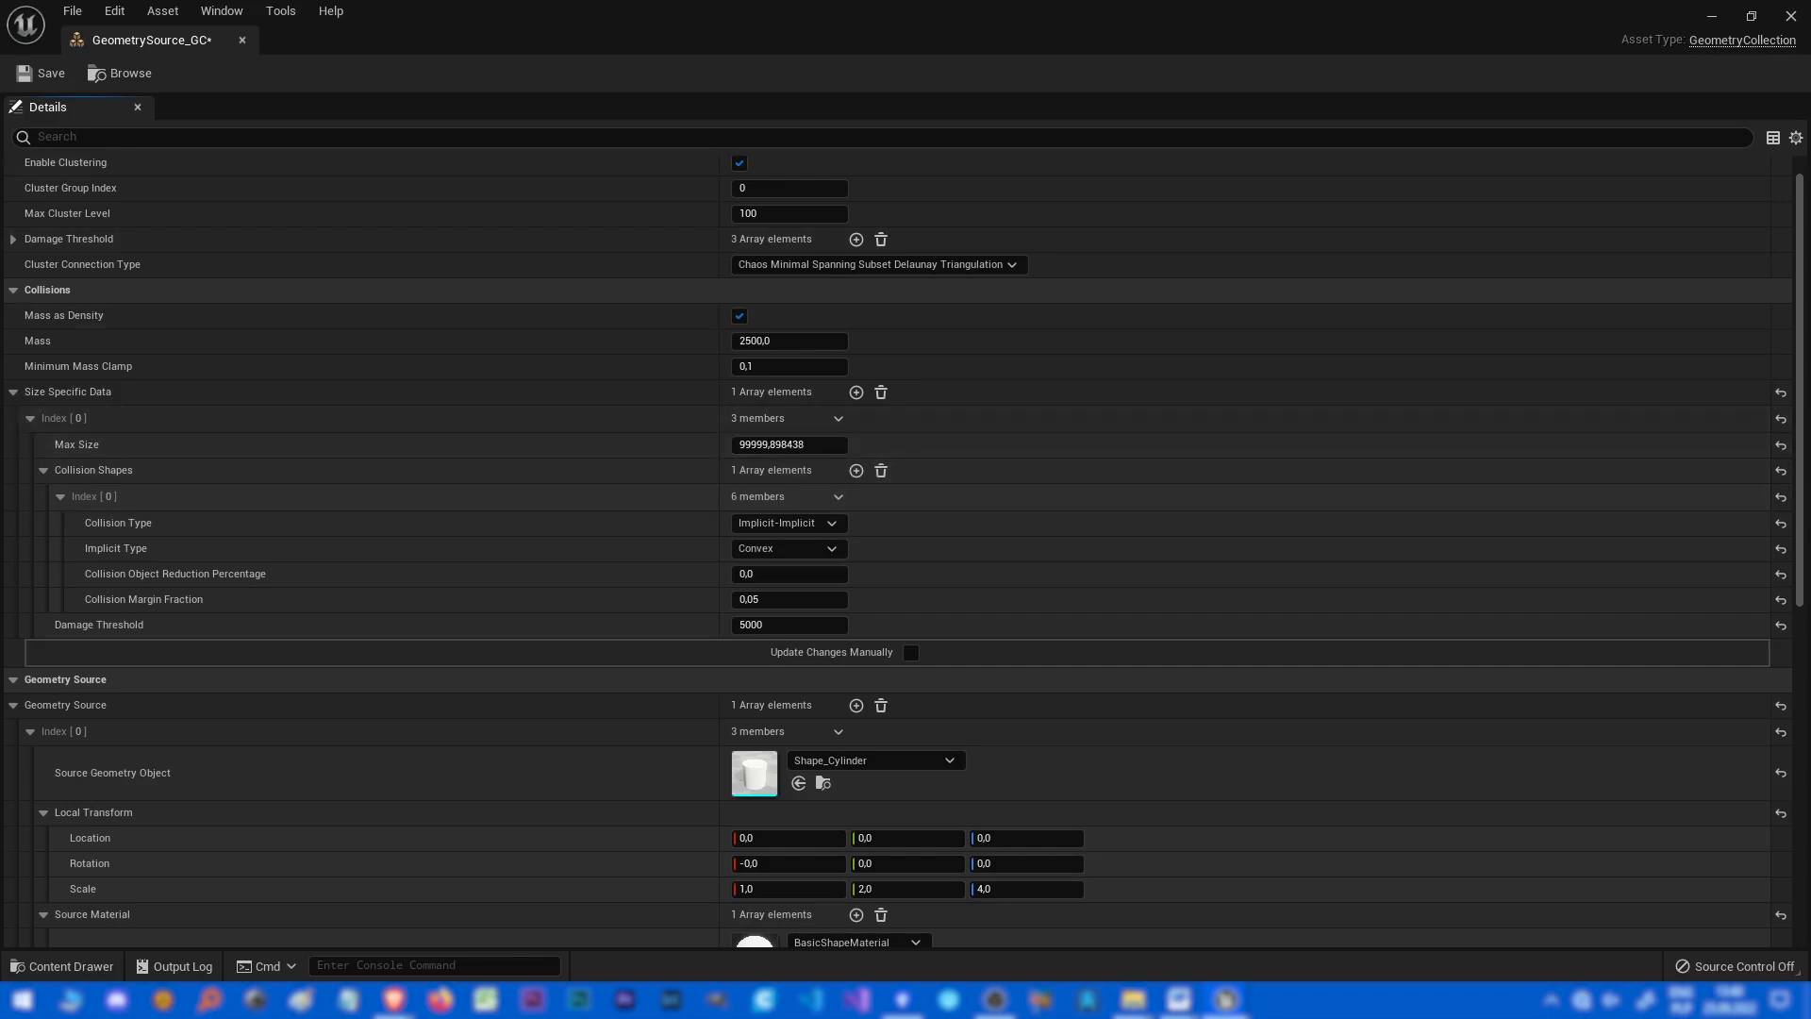
Dock the asset editor beside the viewport, scrolled to Geometry Source, and switch the level editor to Fracture Mode.
{"action": "left_click_drag", "start_coordinate": [1132, 24], "coordinate": [820, 131]}
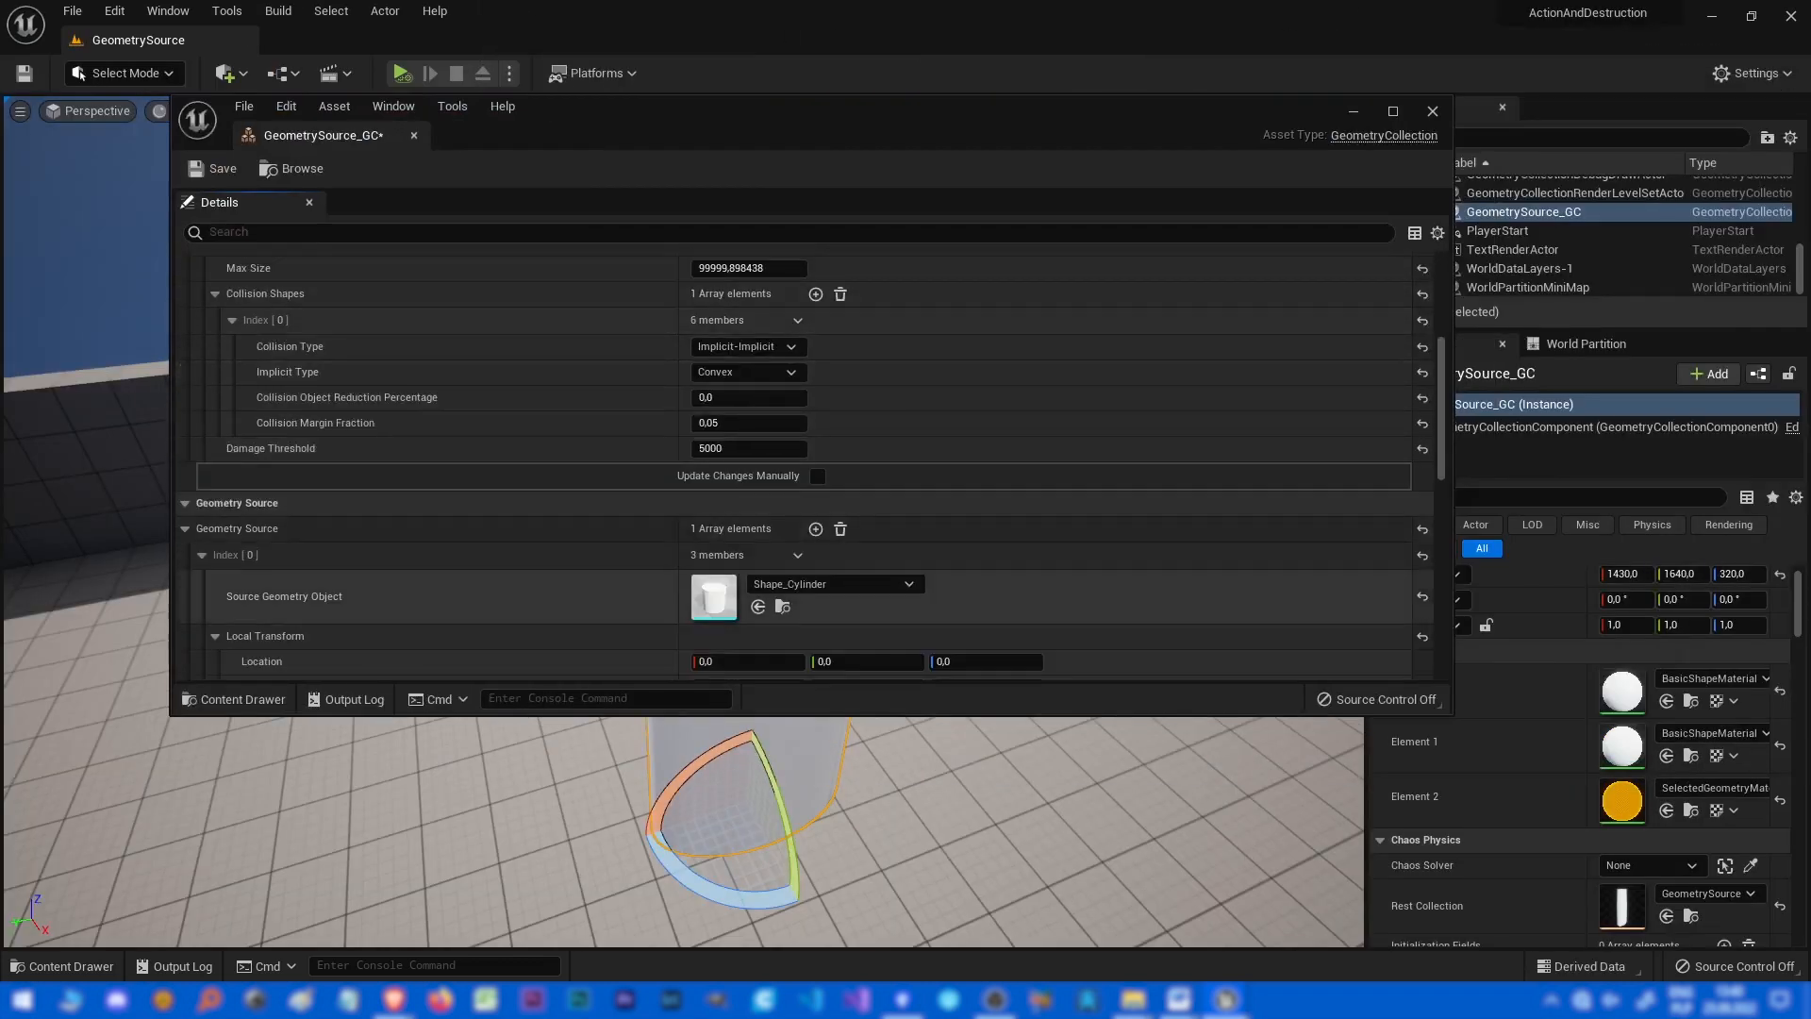
{"action": "scroll", "coordinate": [807, 467], "scroll_direction": "down", "scroll_amount": 3}
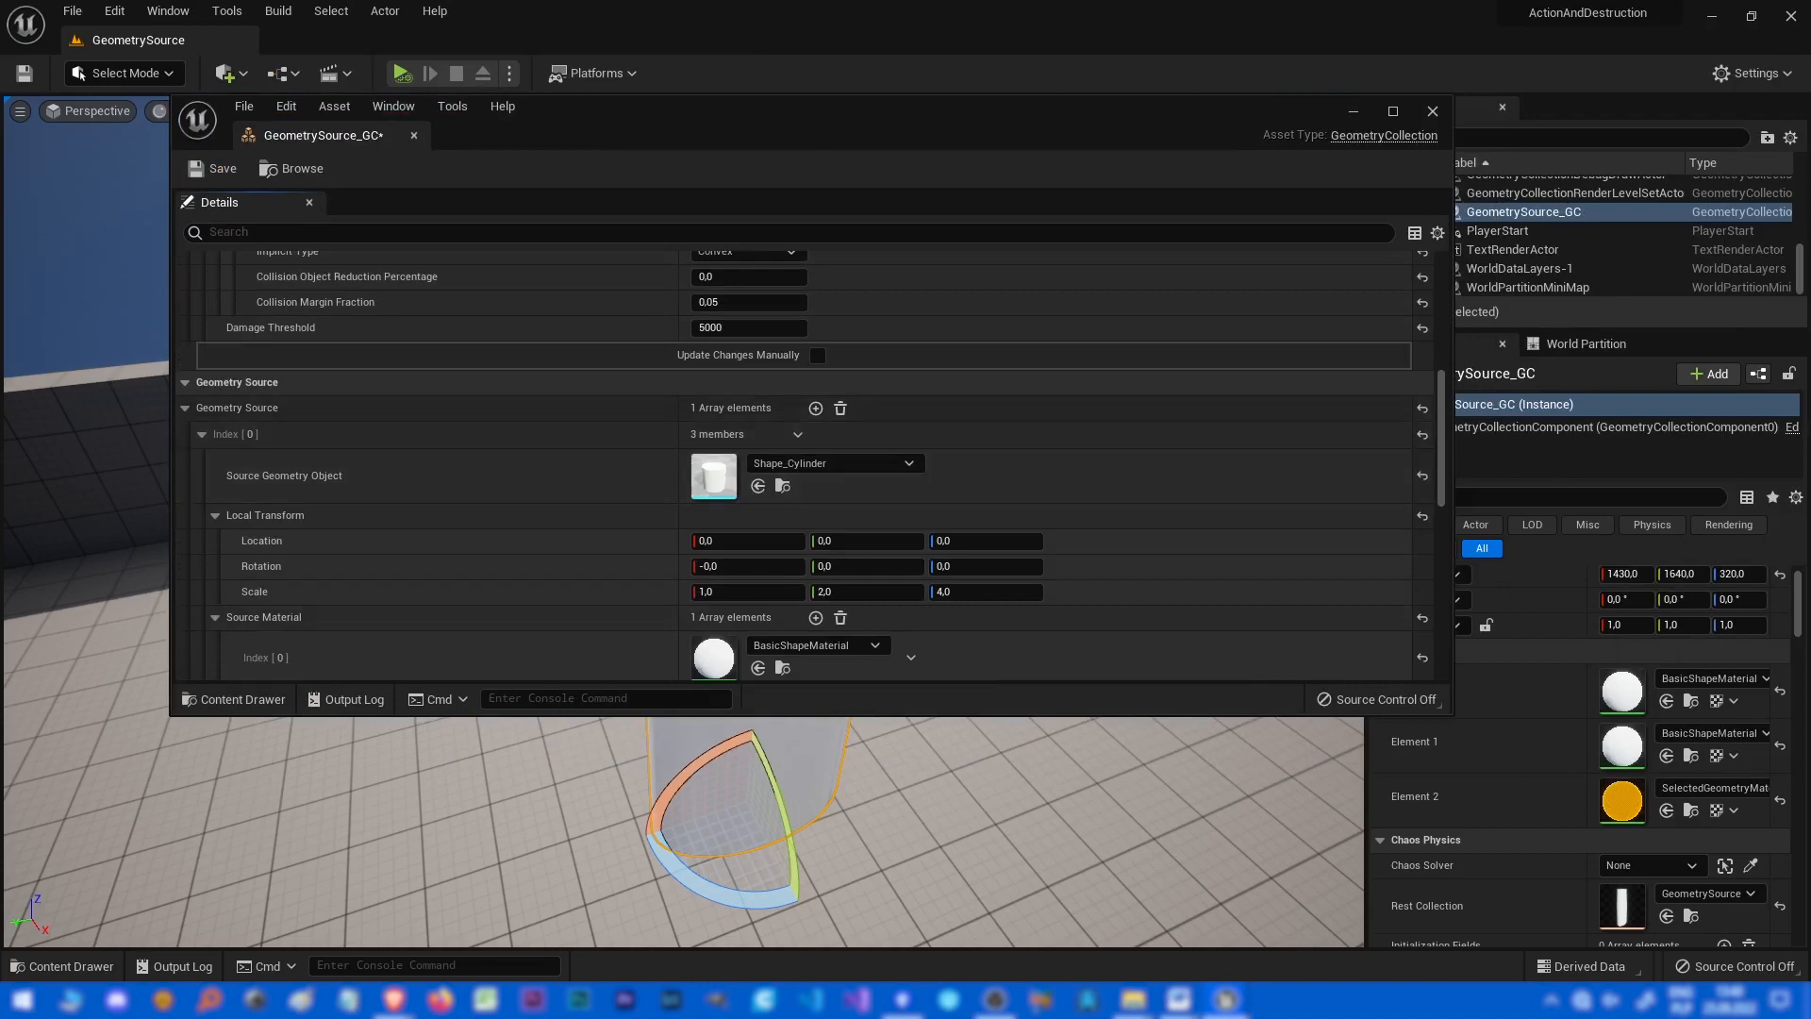
{"action": "scroll", "coordinate": [806, 467], "scroll_direction": "down", "scroll_amount": 2}
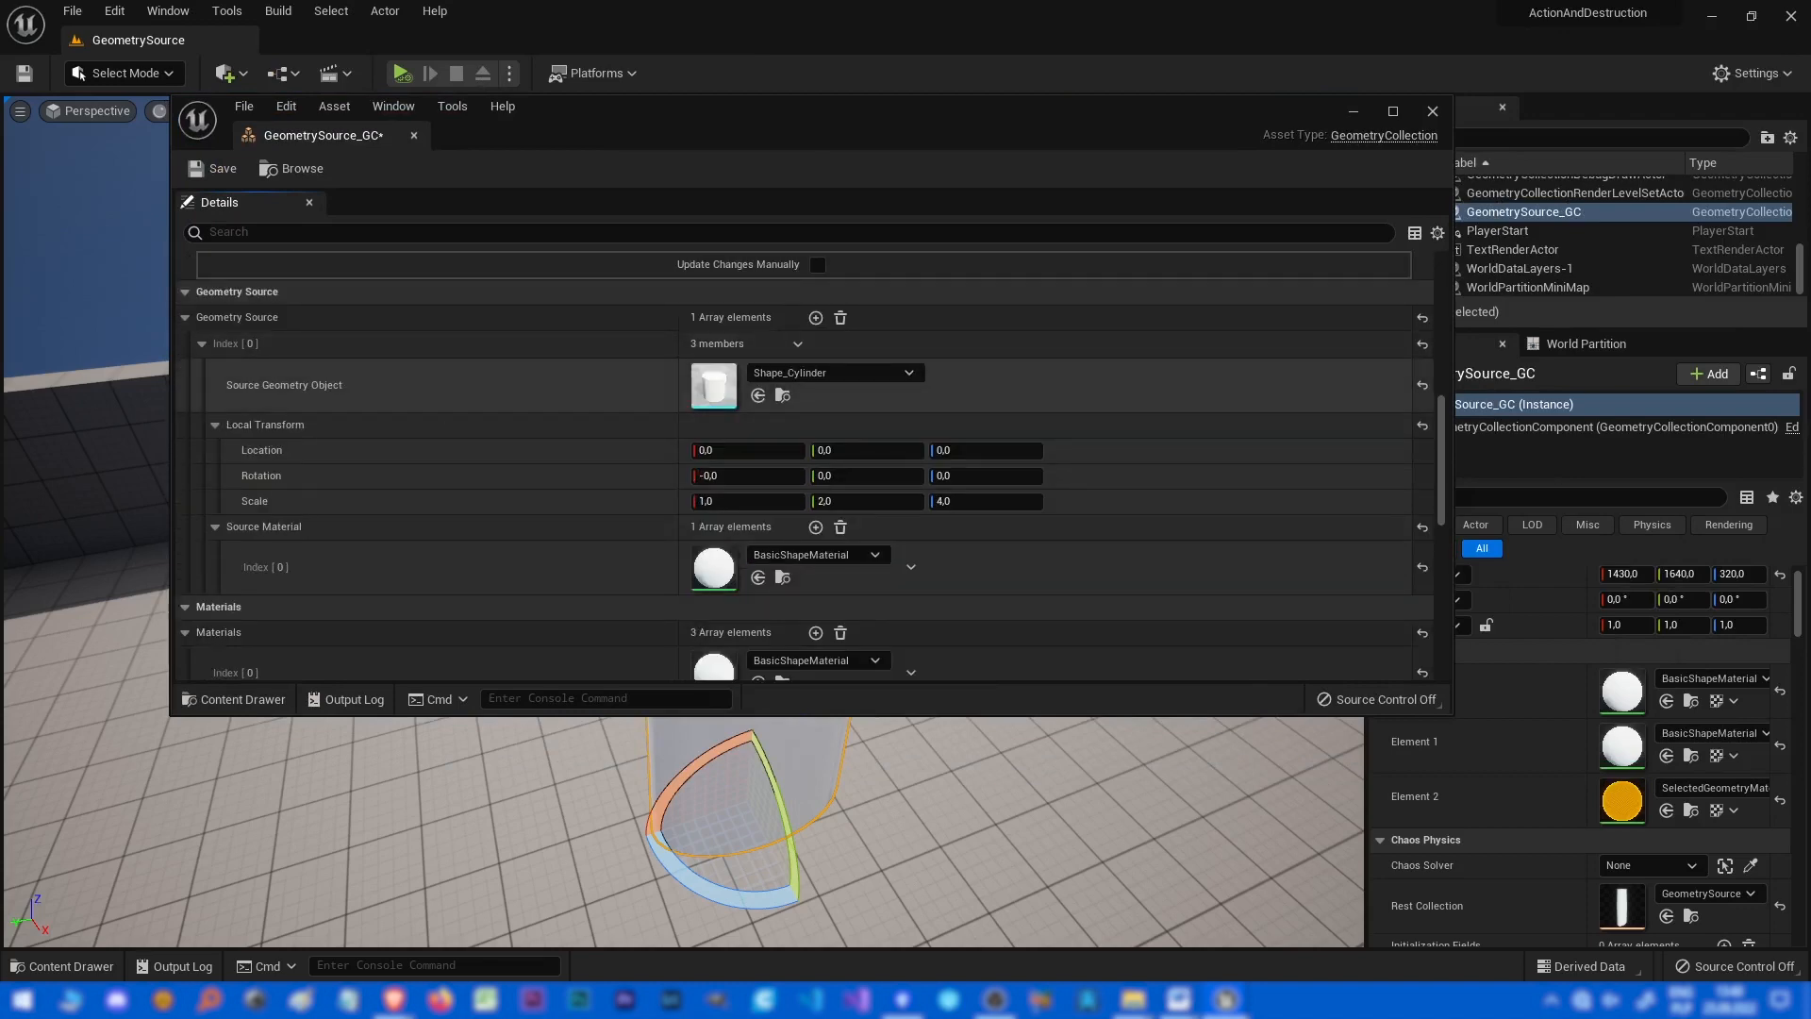
{"action": "scroll", "coordinate": [806, 467], "scroll_direction": "down", "scroll_amount": 1}
{"action": "left_click_drag", "start_coordinate": [613, 114], "coordinate": [1453, 105]}
{"action": "right_click_drag", "start_coordinate": [566, 528], "coordinate": [594, 514]}
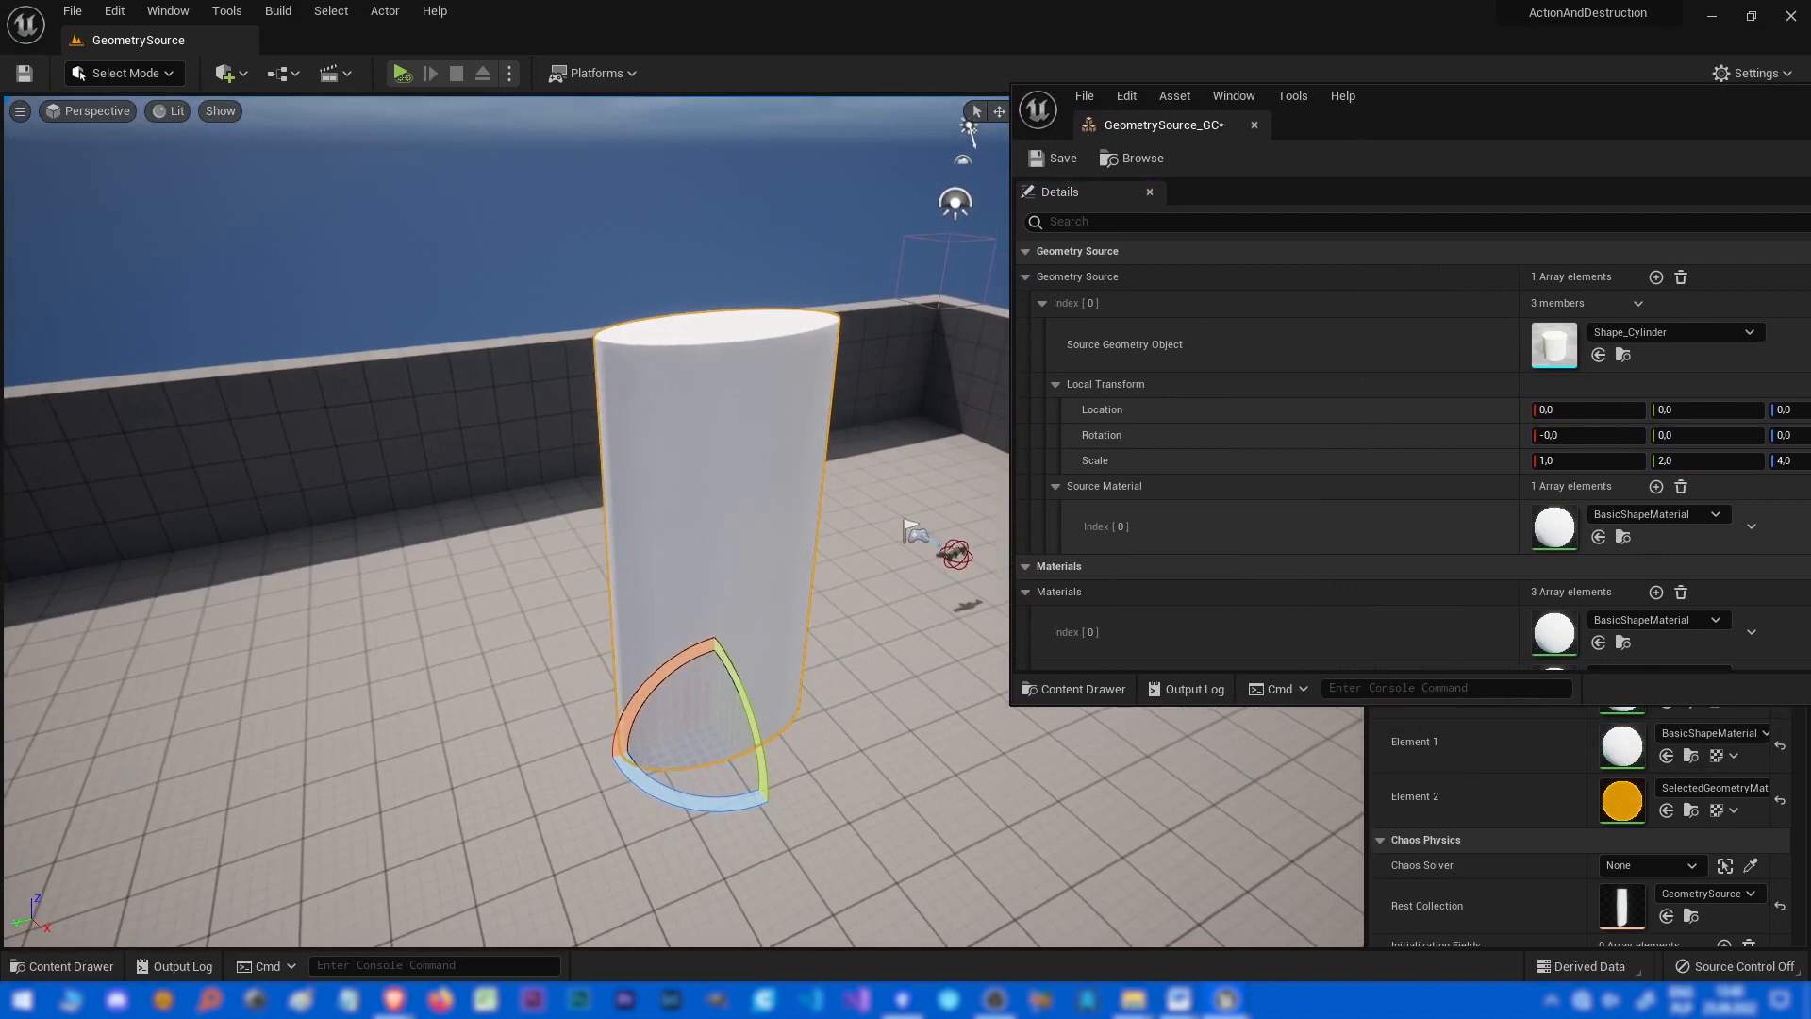
{"action": "left_click", "coordinate": [123, 73]}
{"action": "left_click", "coordinate": [123, 203]}
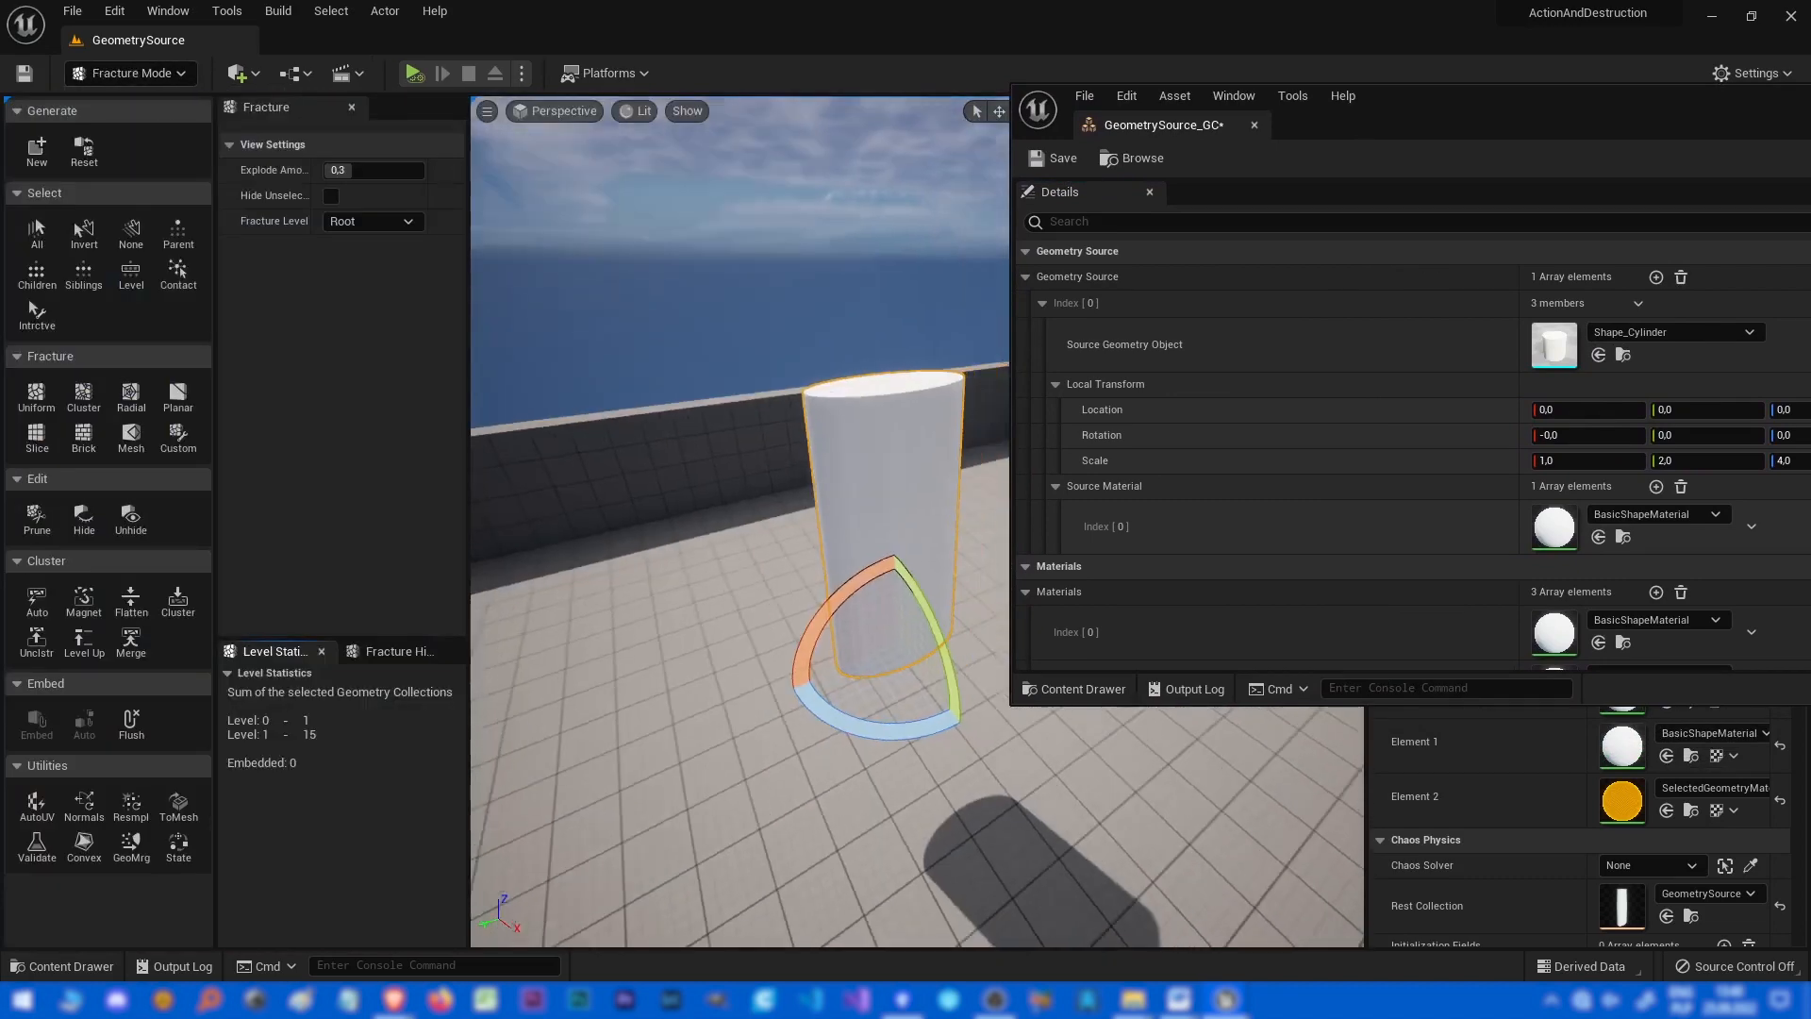
Preview the exploded fracture of the cylinder and simulate the level briefly to watch it break.
{"action": "right_click_drag", "start_coordinate": [735, 528], "coordinate": [773, 523]}
{"action": "key", "text": "shift+w"}
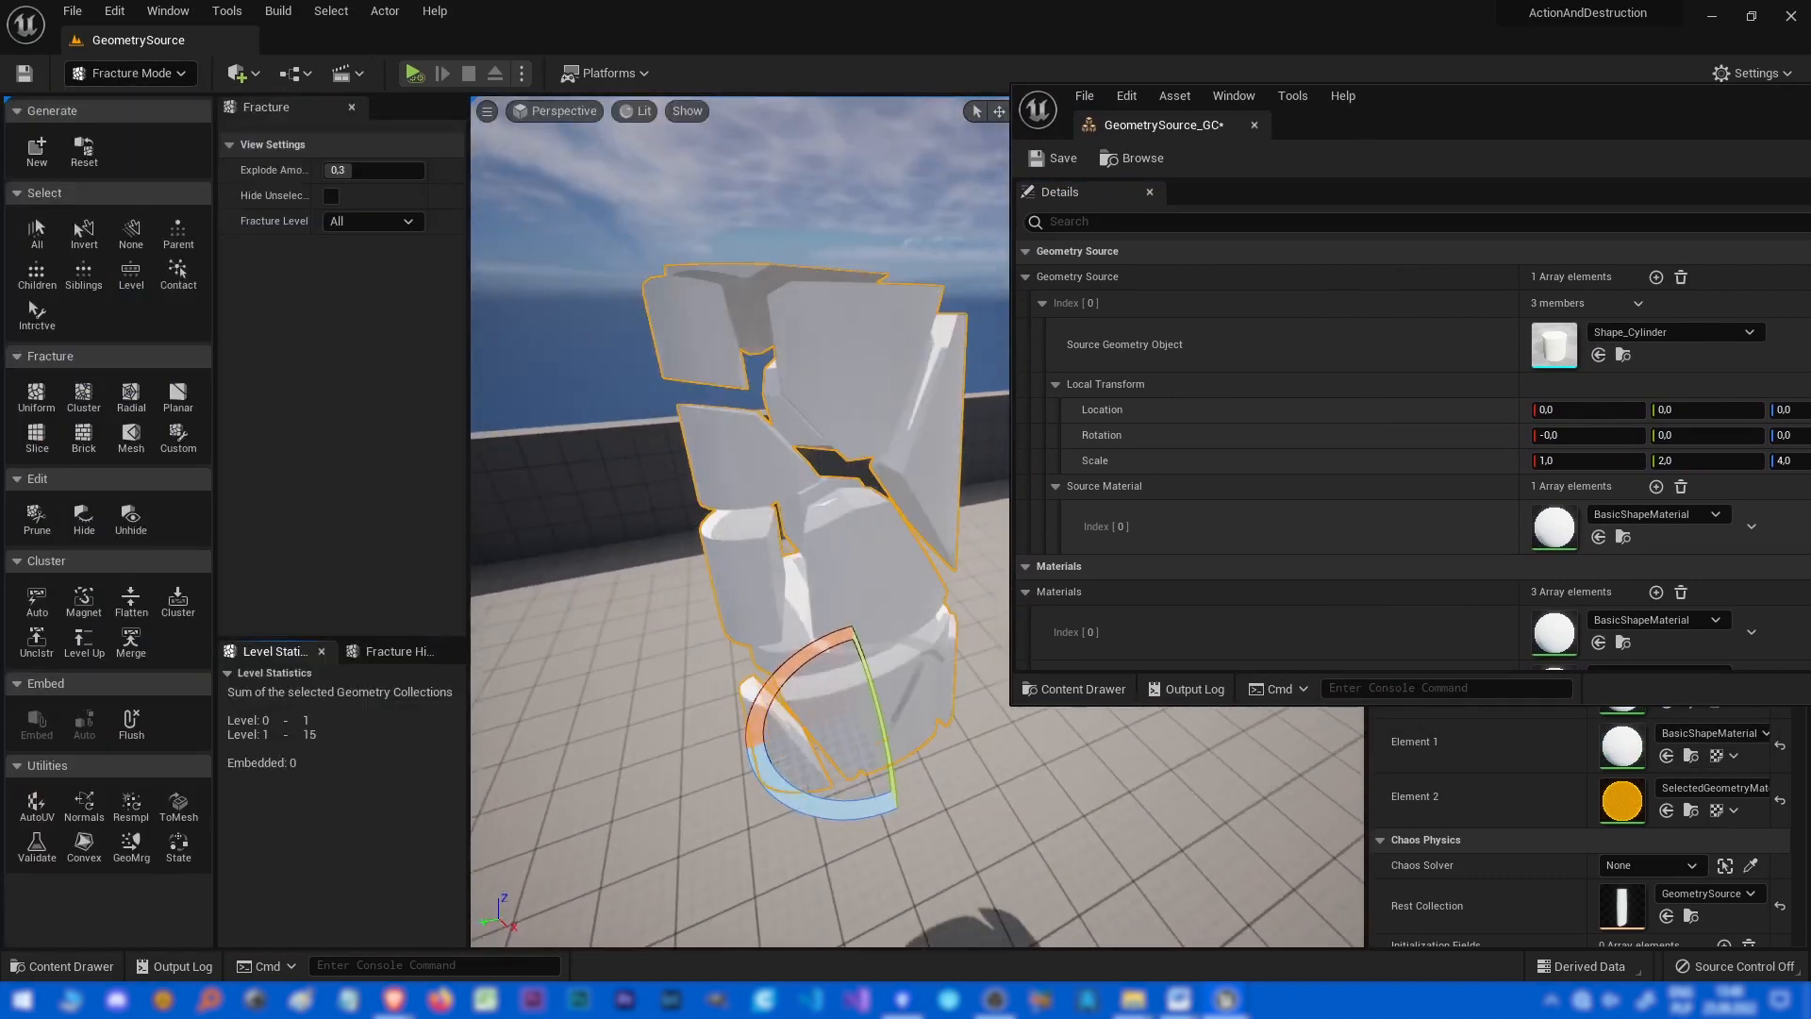
{"action": "key", "text": "shift+s"}
{"action": "key", "text": "shift+w"}
{"action": "key", "text": "shift+s"}
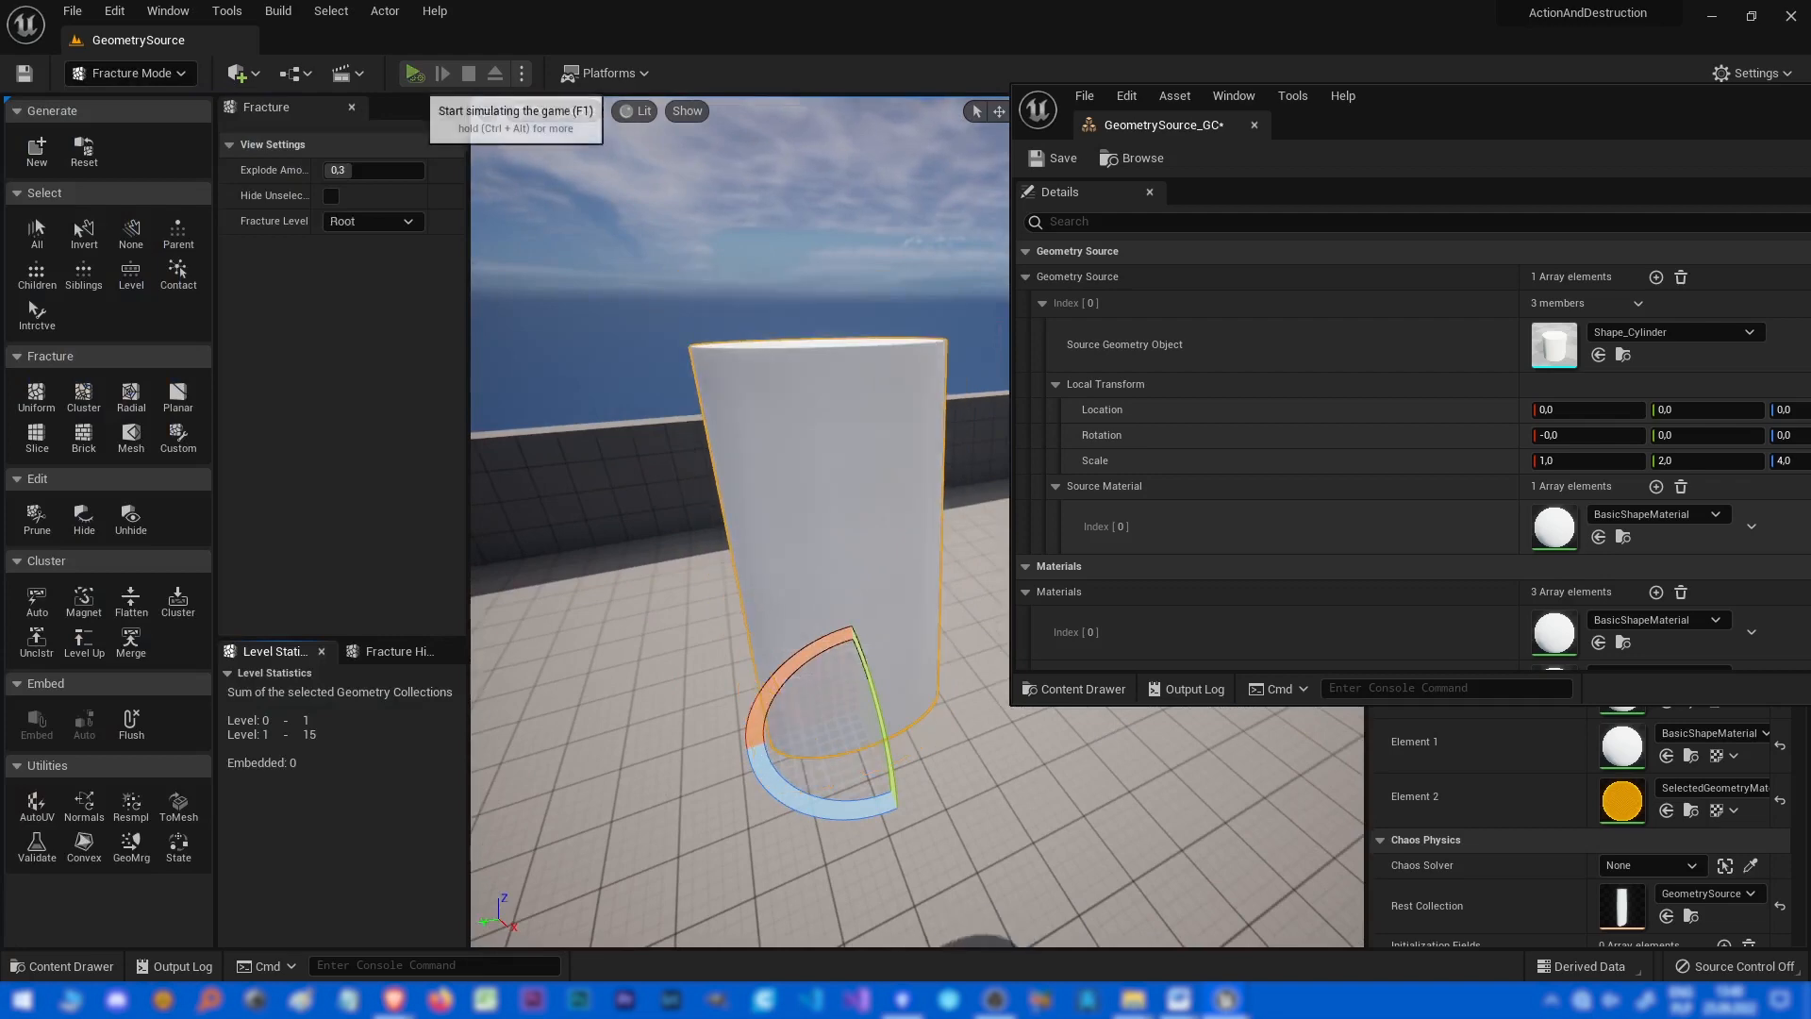
{"action": "left_click", "coordinate": [414, 73]}
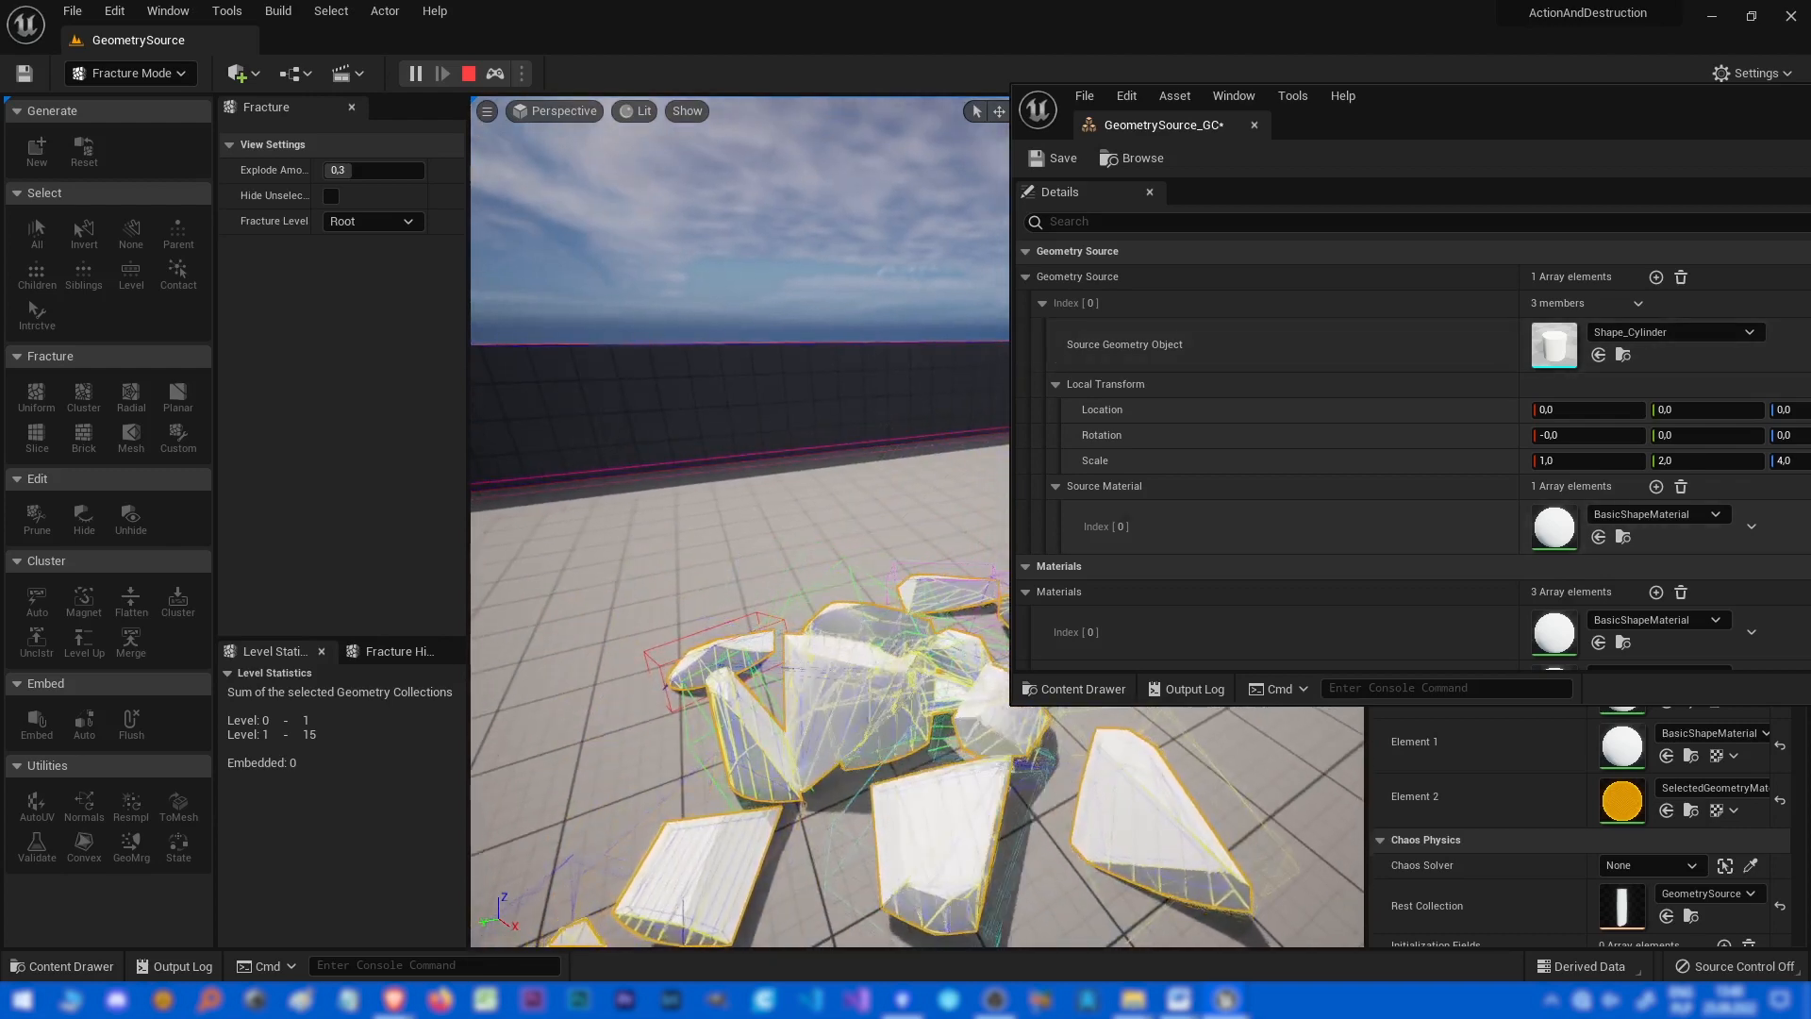
{"action": "left_click", "coordinate": [469, 73]}
Change the Source Geometry Object to Shape_Cube and reset the geometry collection.
{"action": "left_click", "coordinate": [1671, 332]}
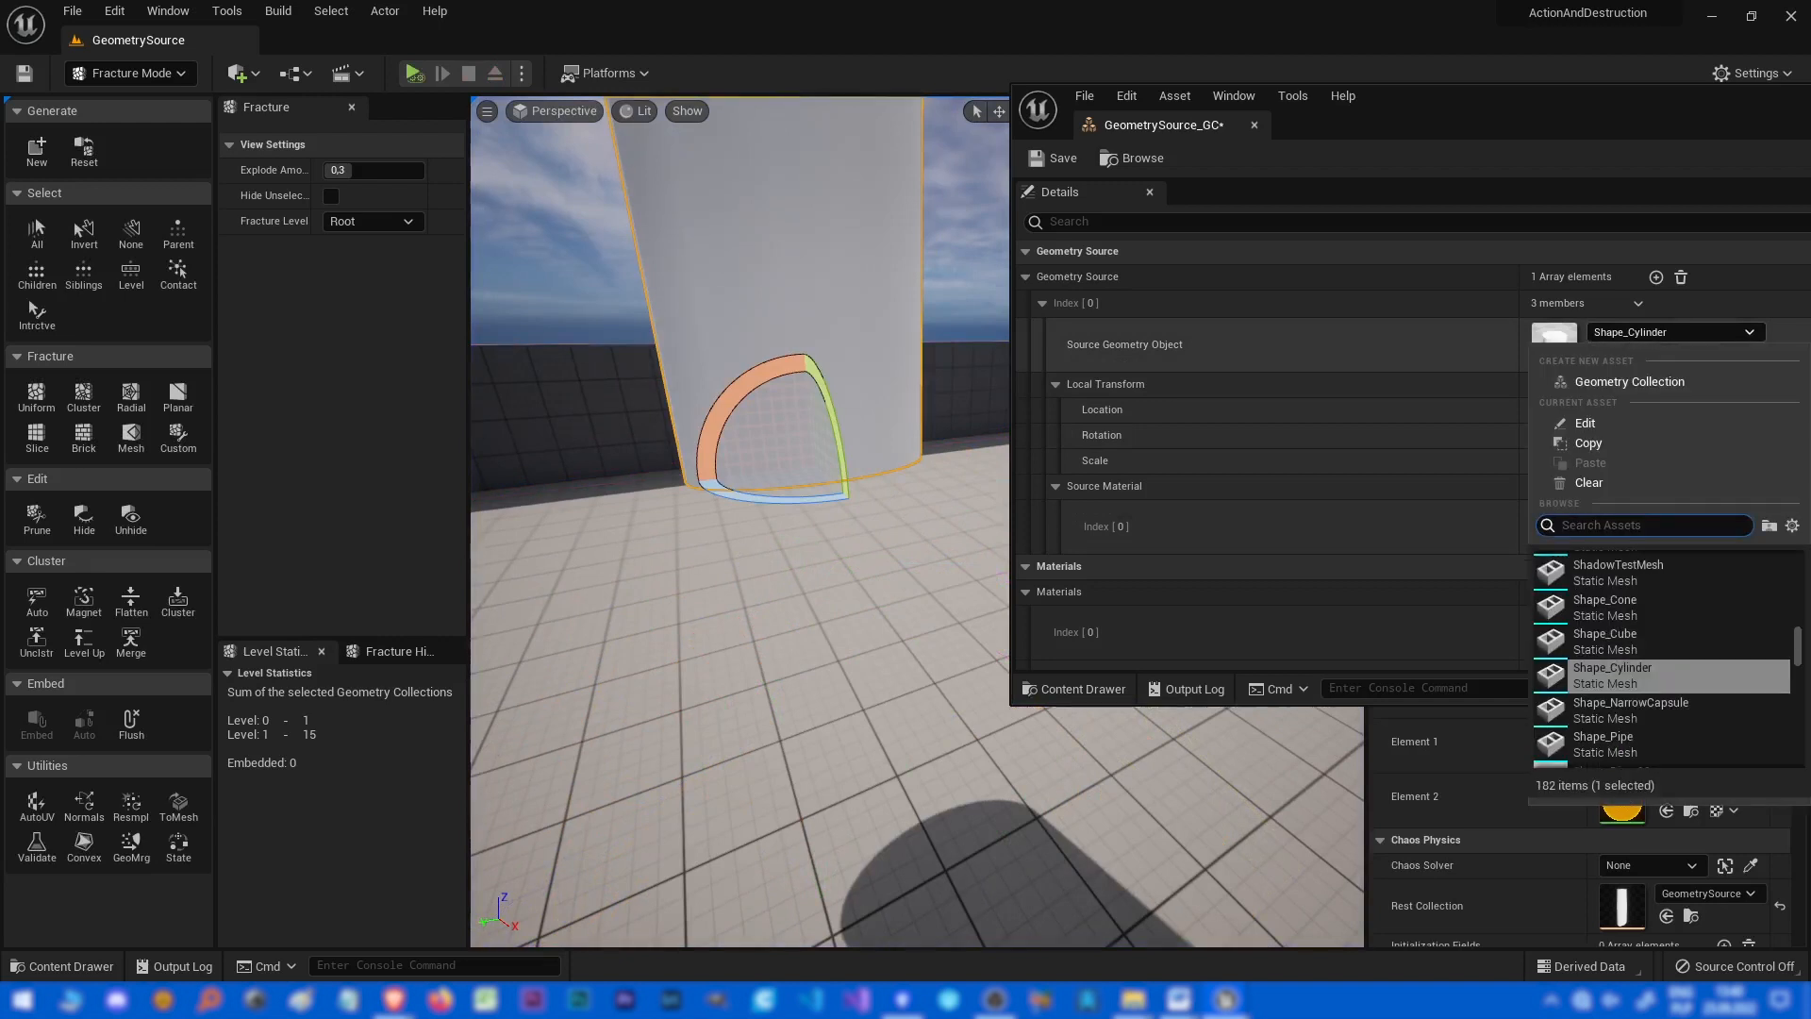
{"action": "left_click", "coordinate": [1672, 332]}
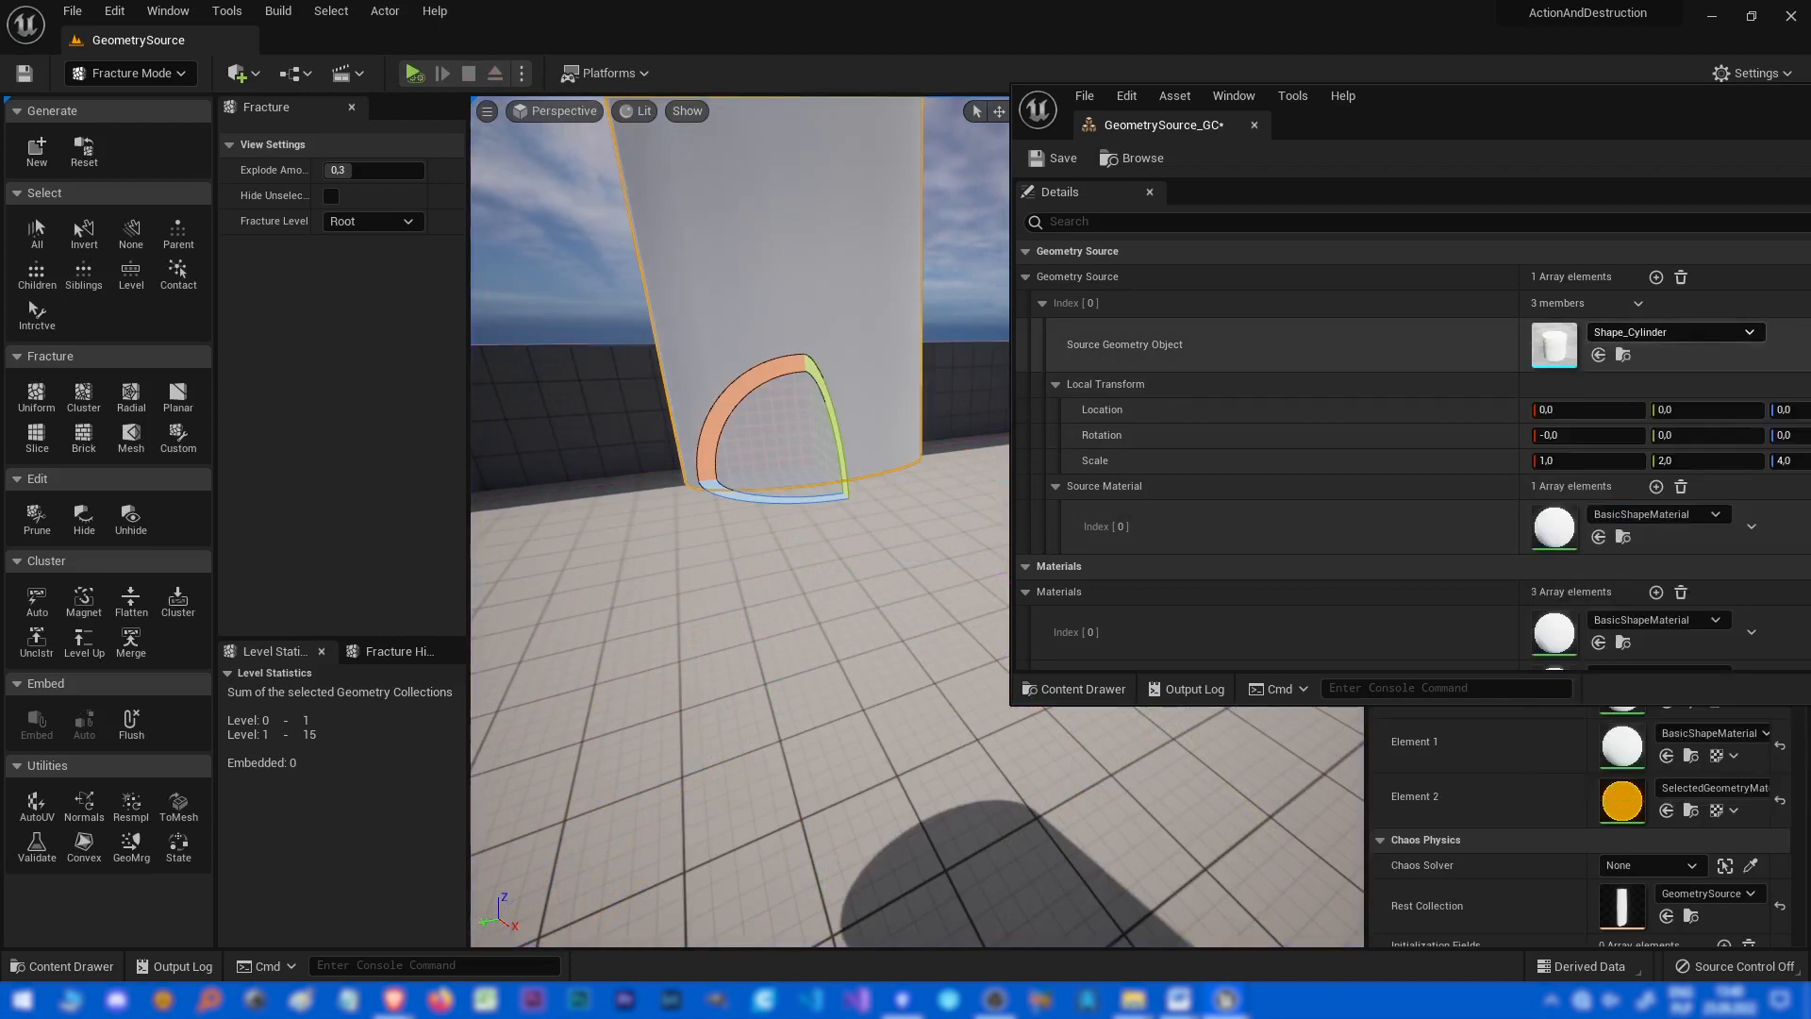
{"action": "right_click_drag", "start_coordinate": [740, 565], "coordinate": [717, 637]}
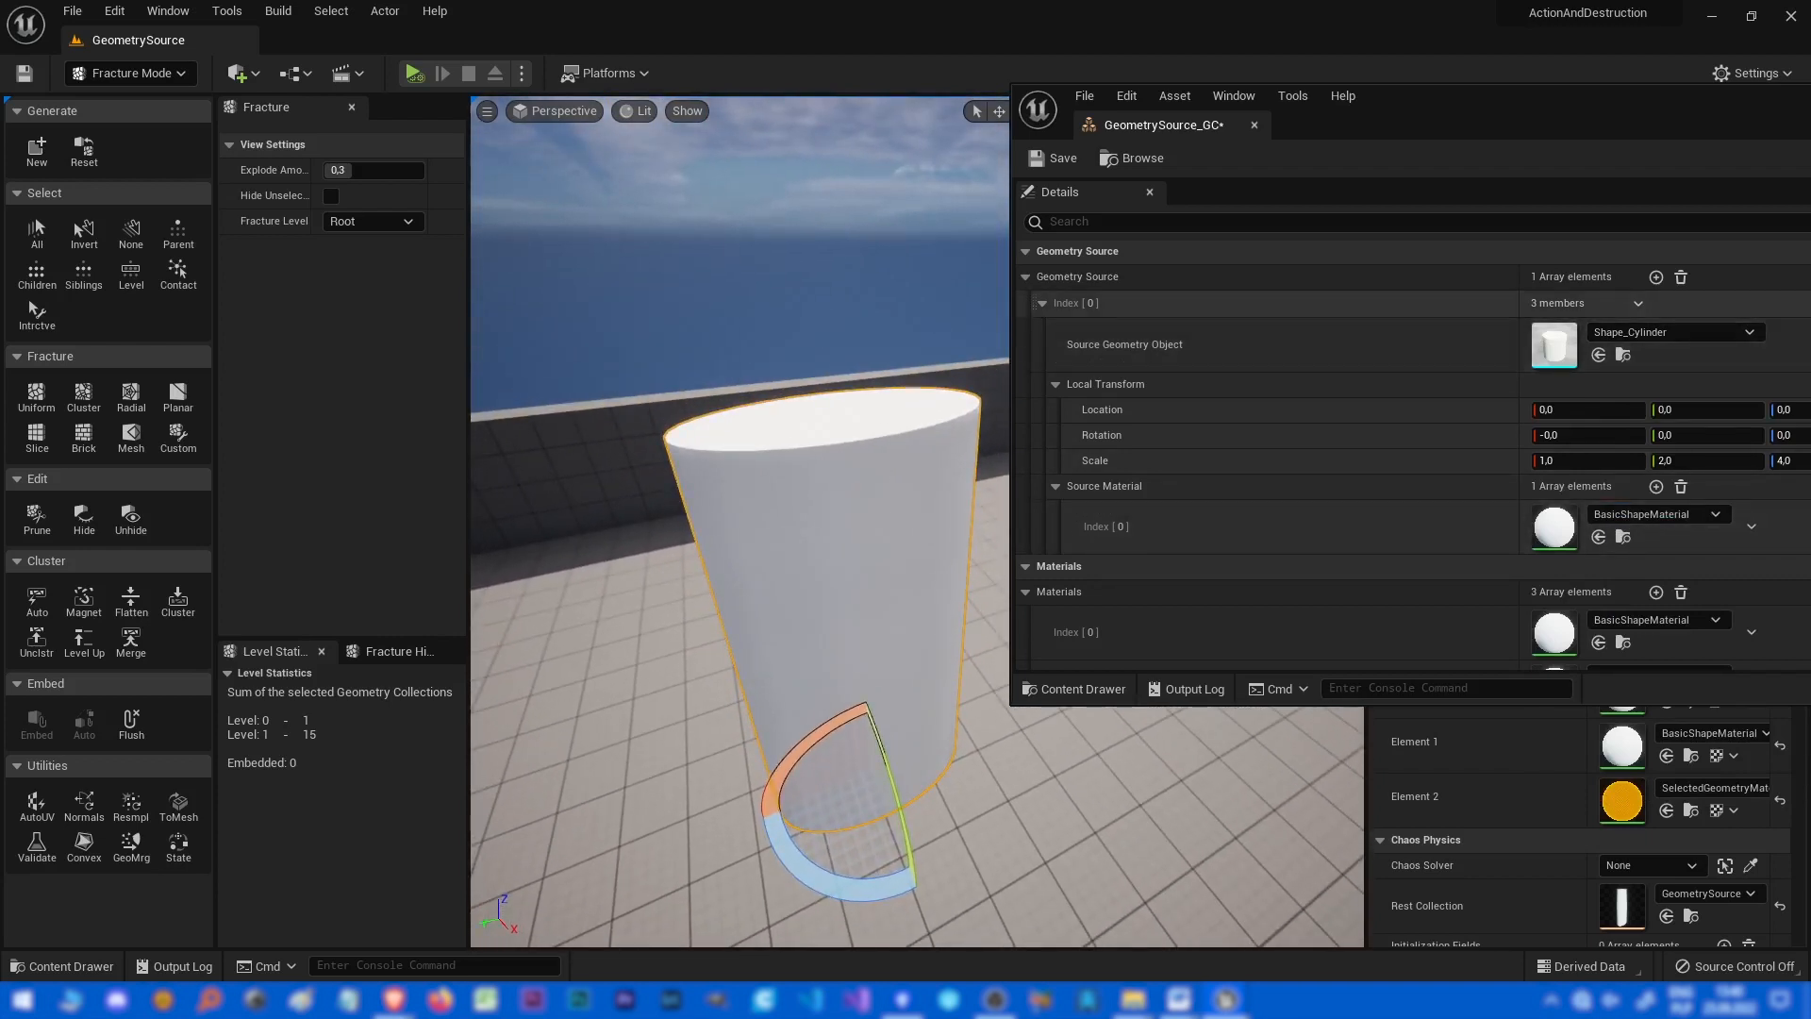
{"action": "left_click", "coordinate": [1671, 332]}
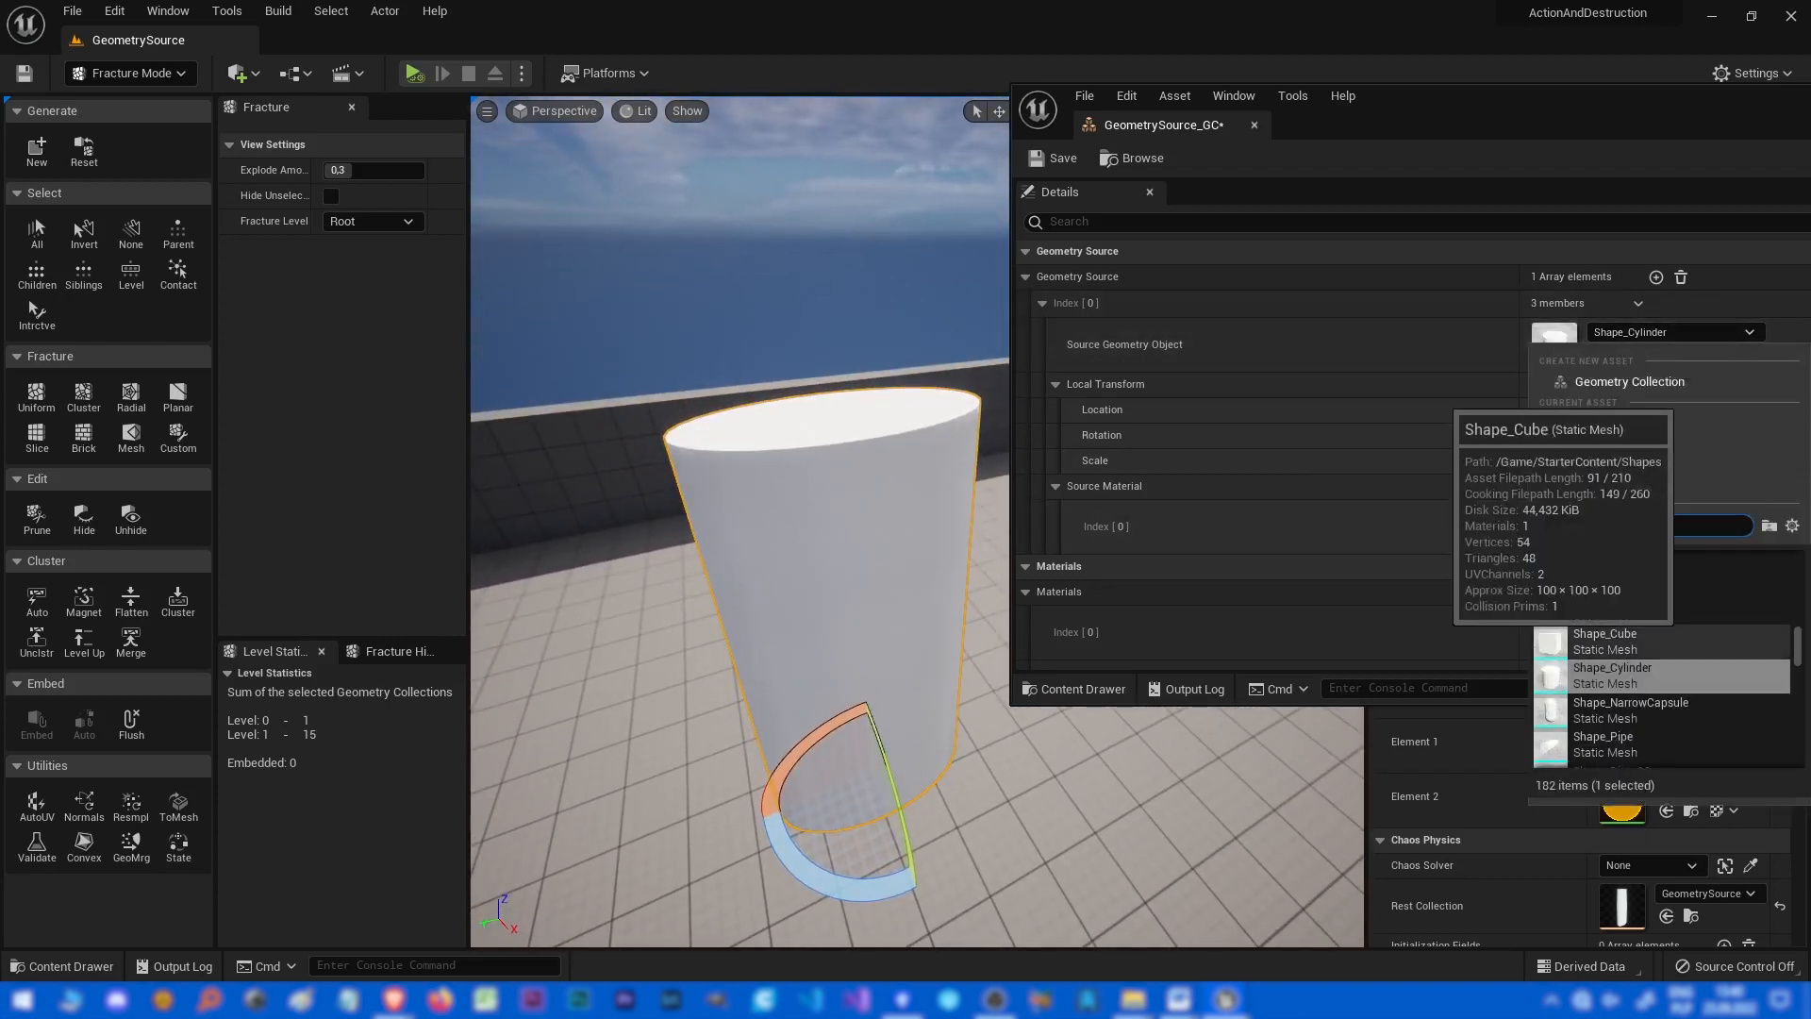
{"action": "left_click", "coordinate": [1603, 642]}
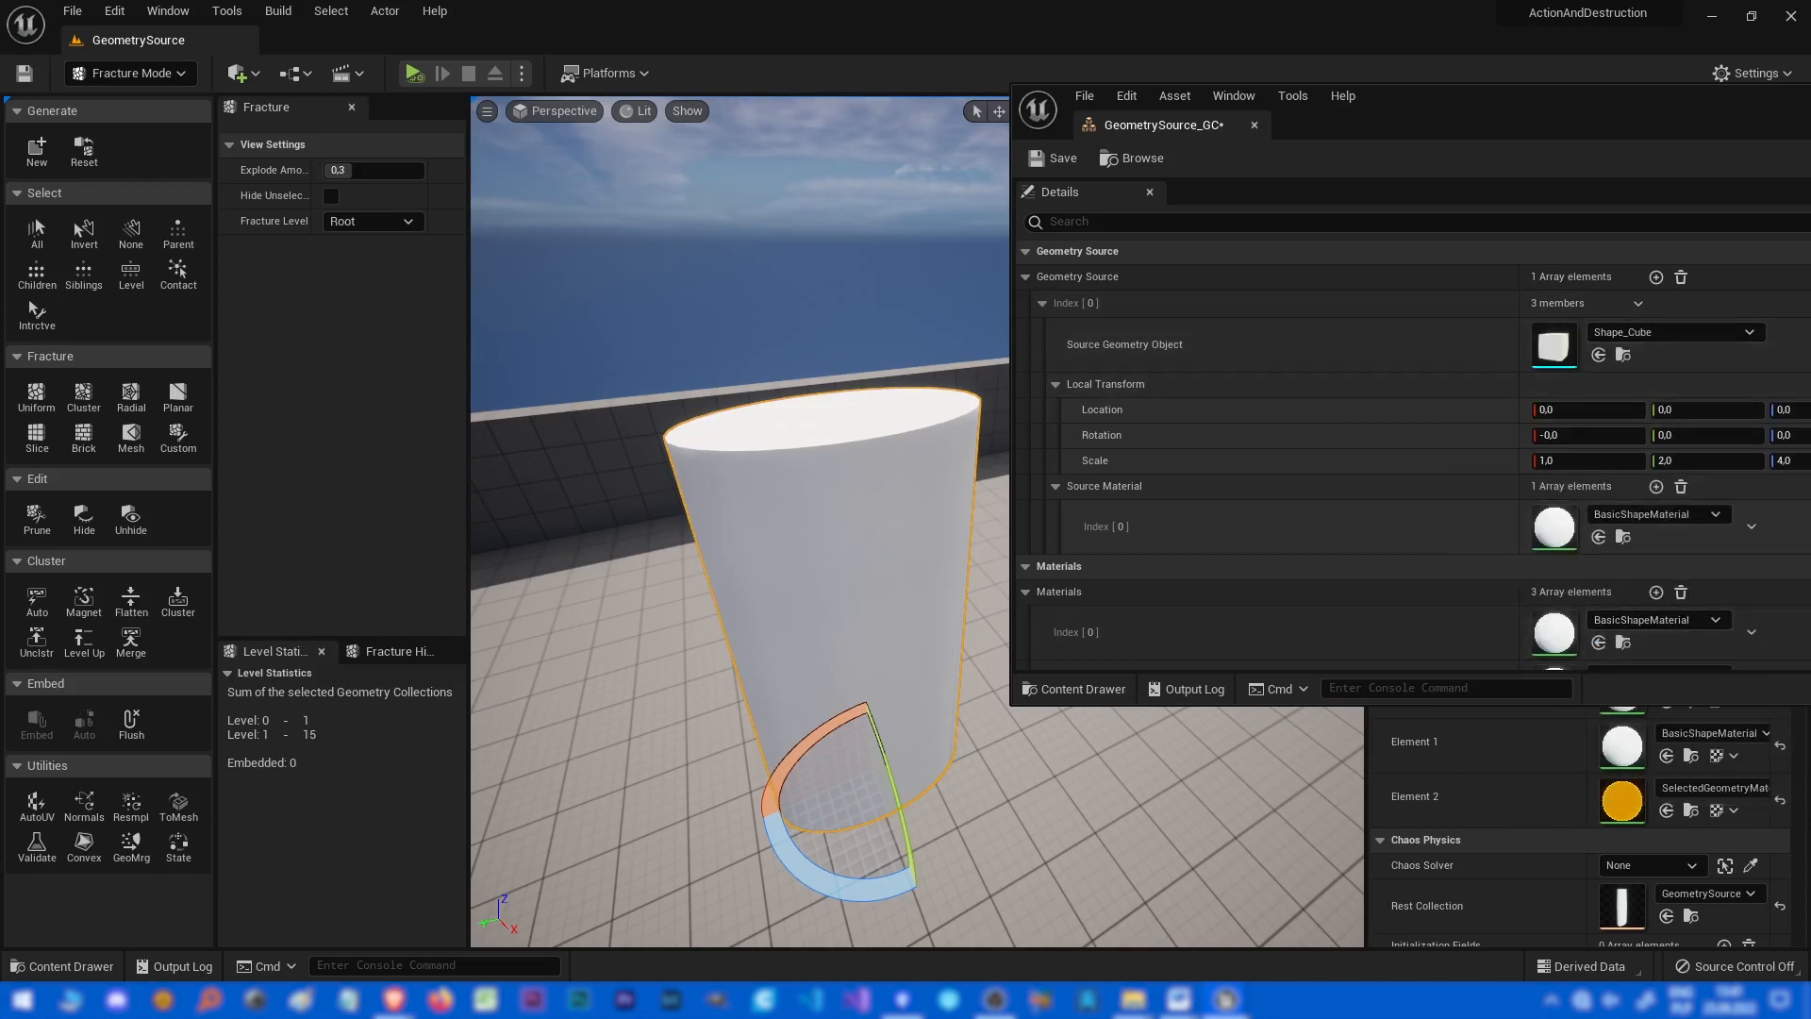
{"action": "right_click_drag", "start_coordinate": [736, 566], "coordinate": [734, 580]}
{"action": "key", "text": "shift+s"}
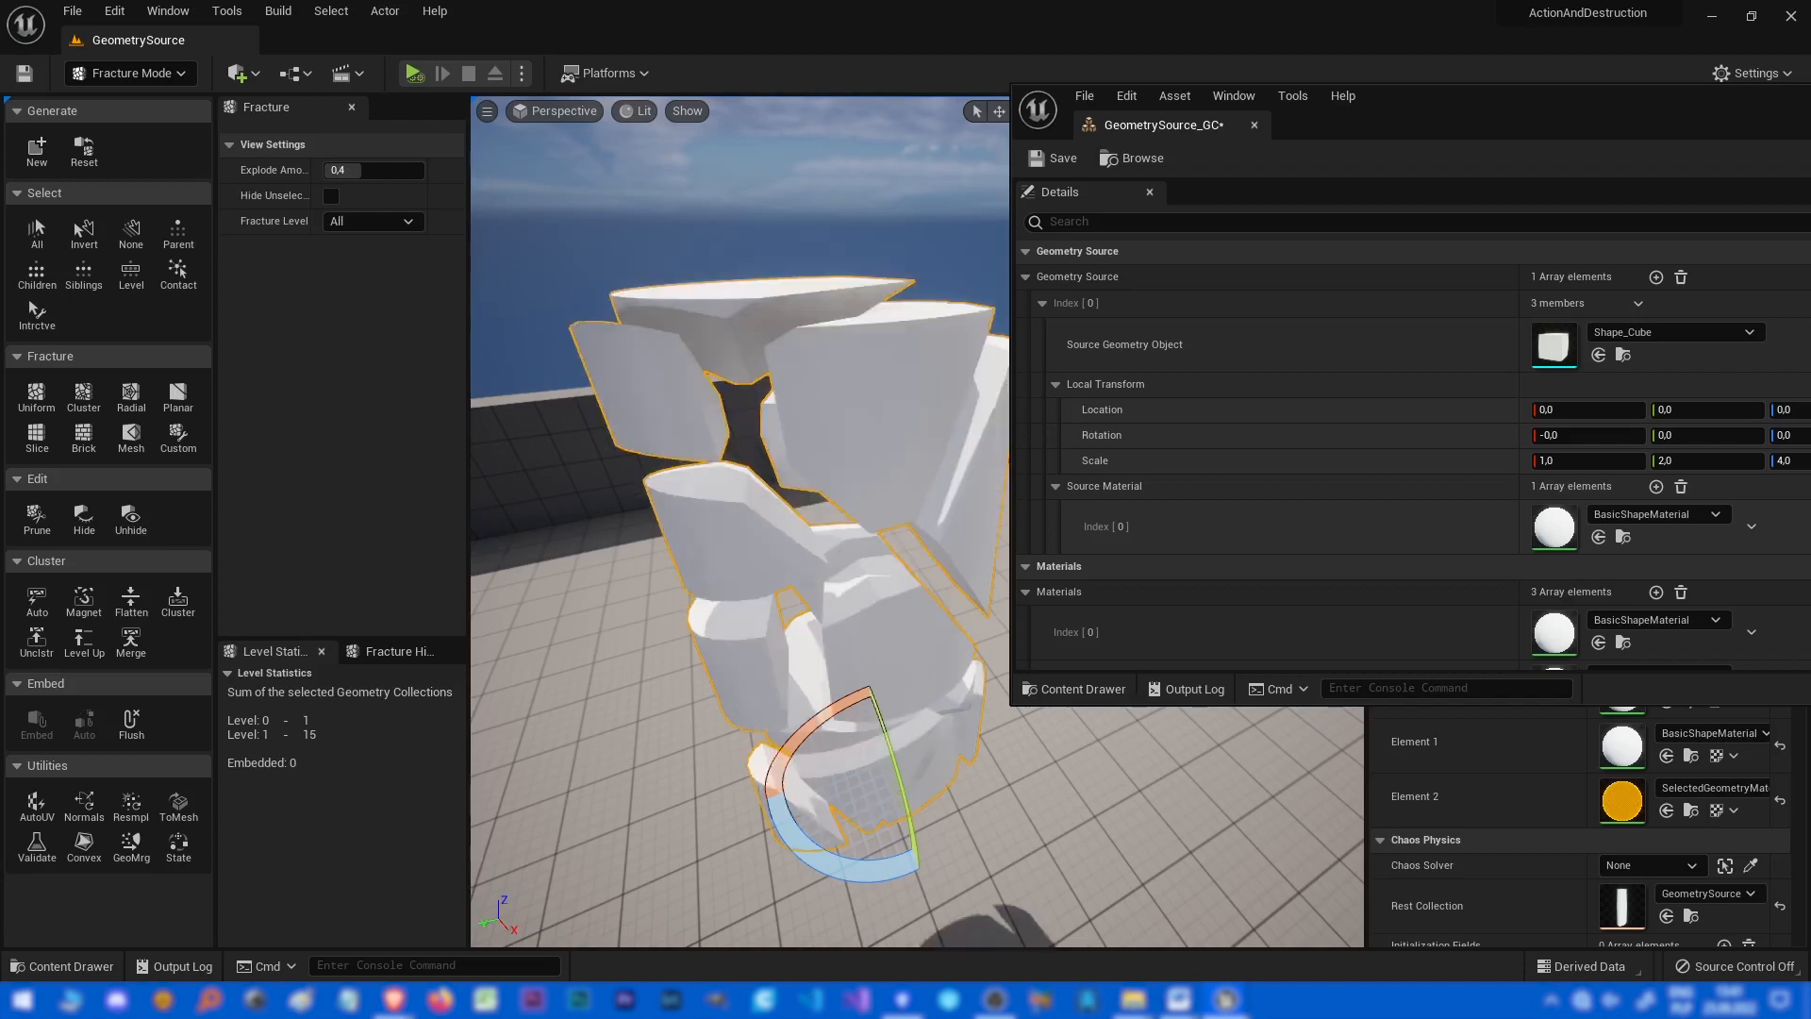
{"action": "key", "text": "shift+s"}
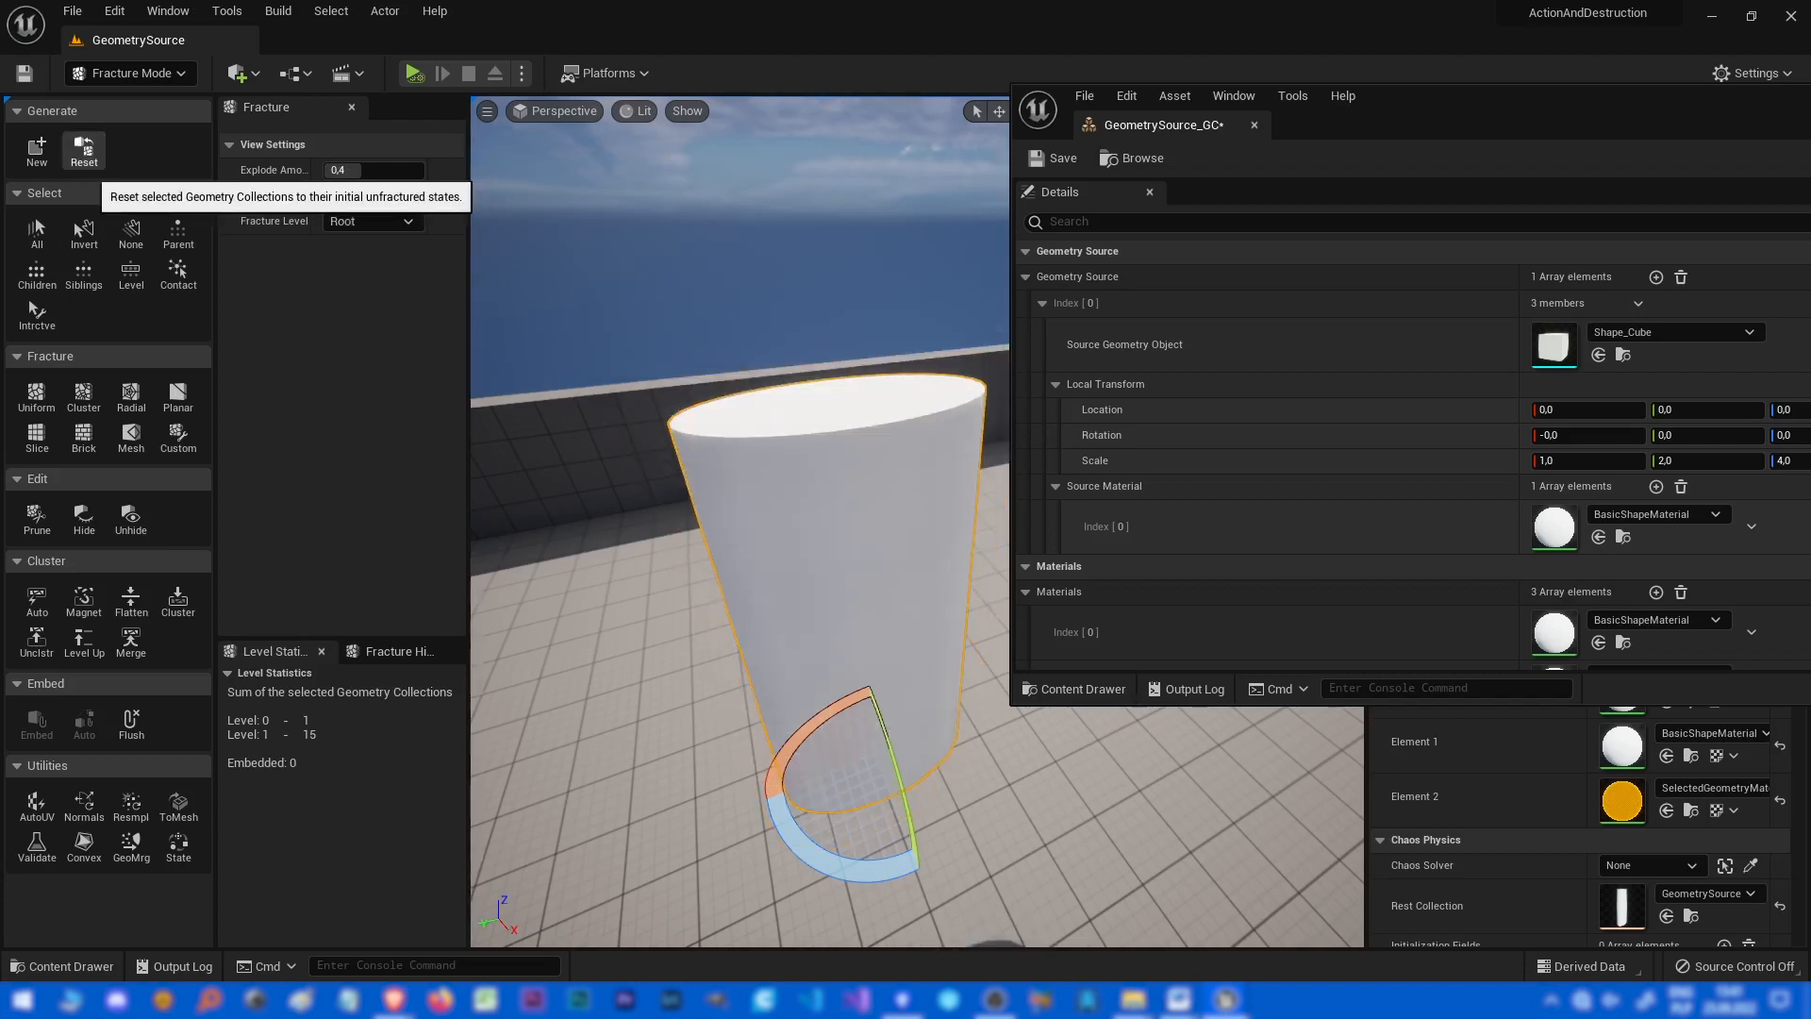
{"action": "left_click", "coordinate": [84, 149]}
Change the Source Geometry Object to Shape_Cylinder and reset the geometry collection.
{"action": "left_click", "coordinate": [1674, 332]}
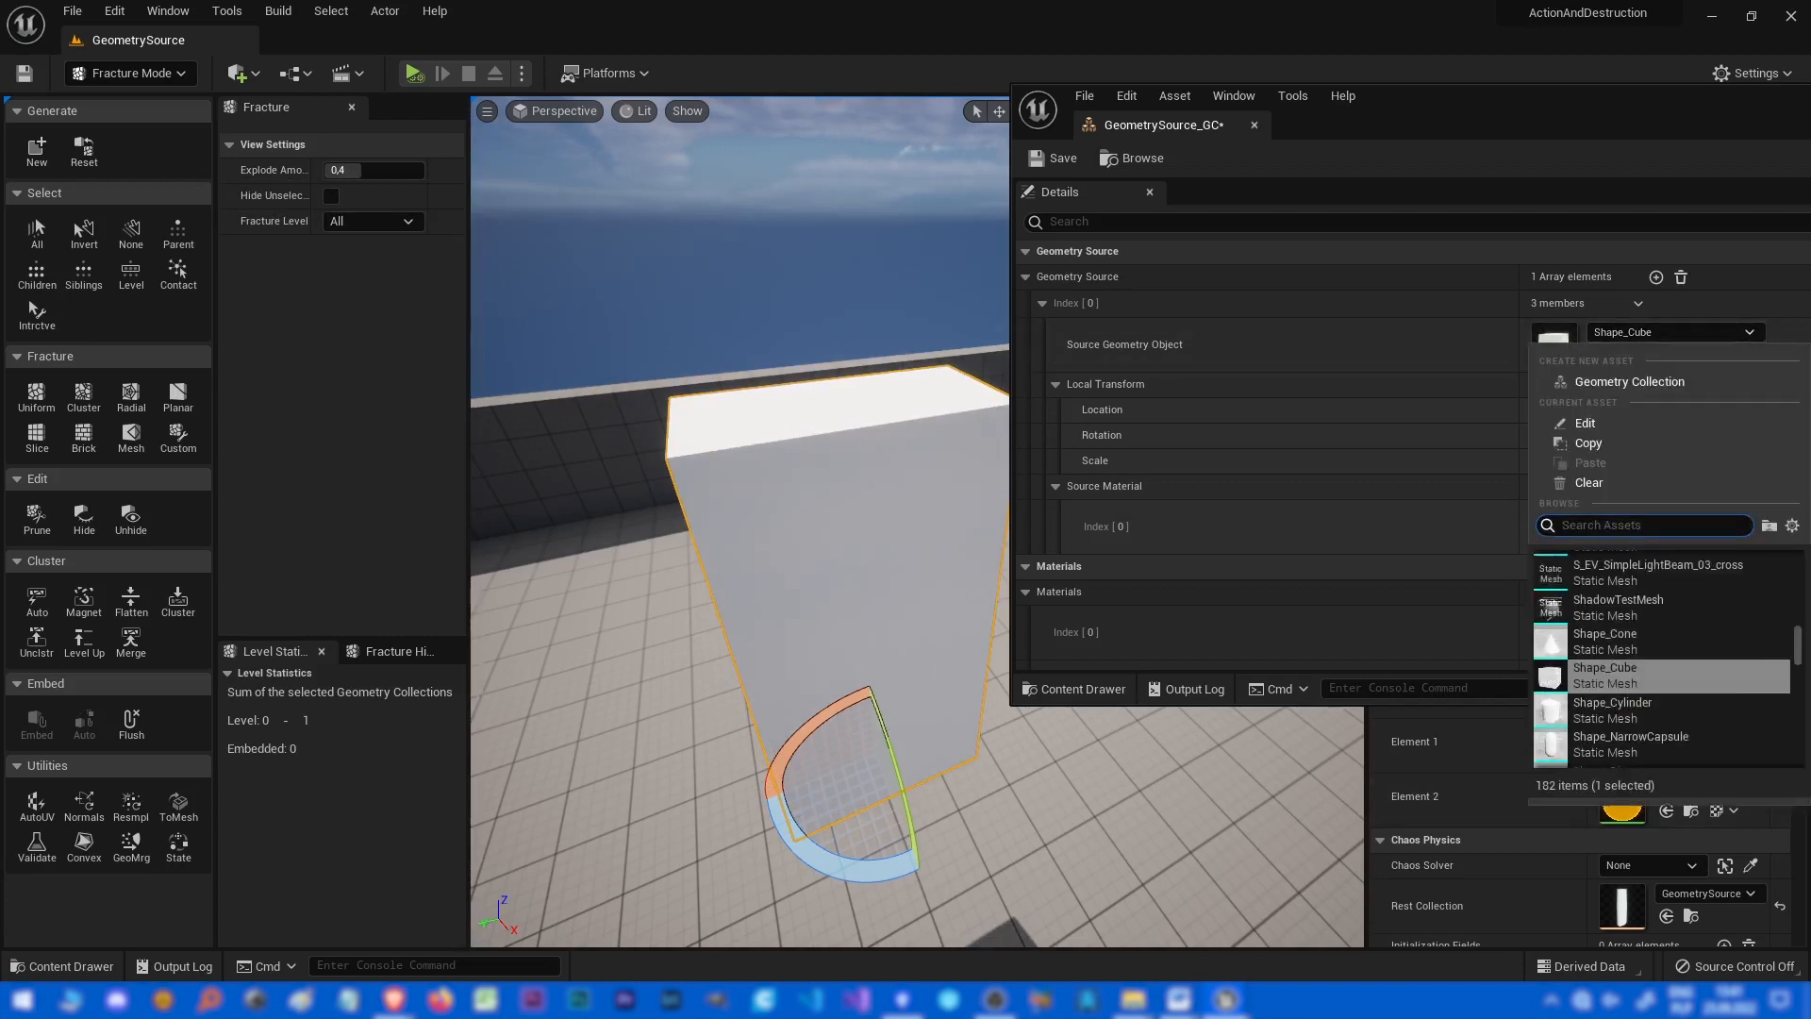
{"action": "left_click", "coordinate": [1604, 698]}
{"action": "left_click", "coordinate": [84, 149]}
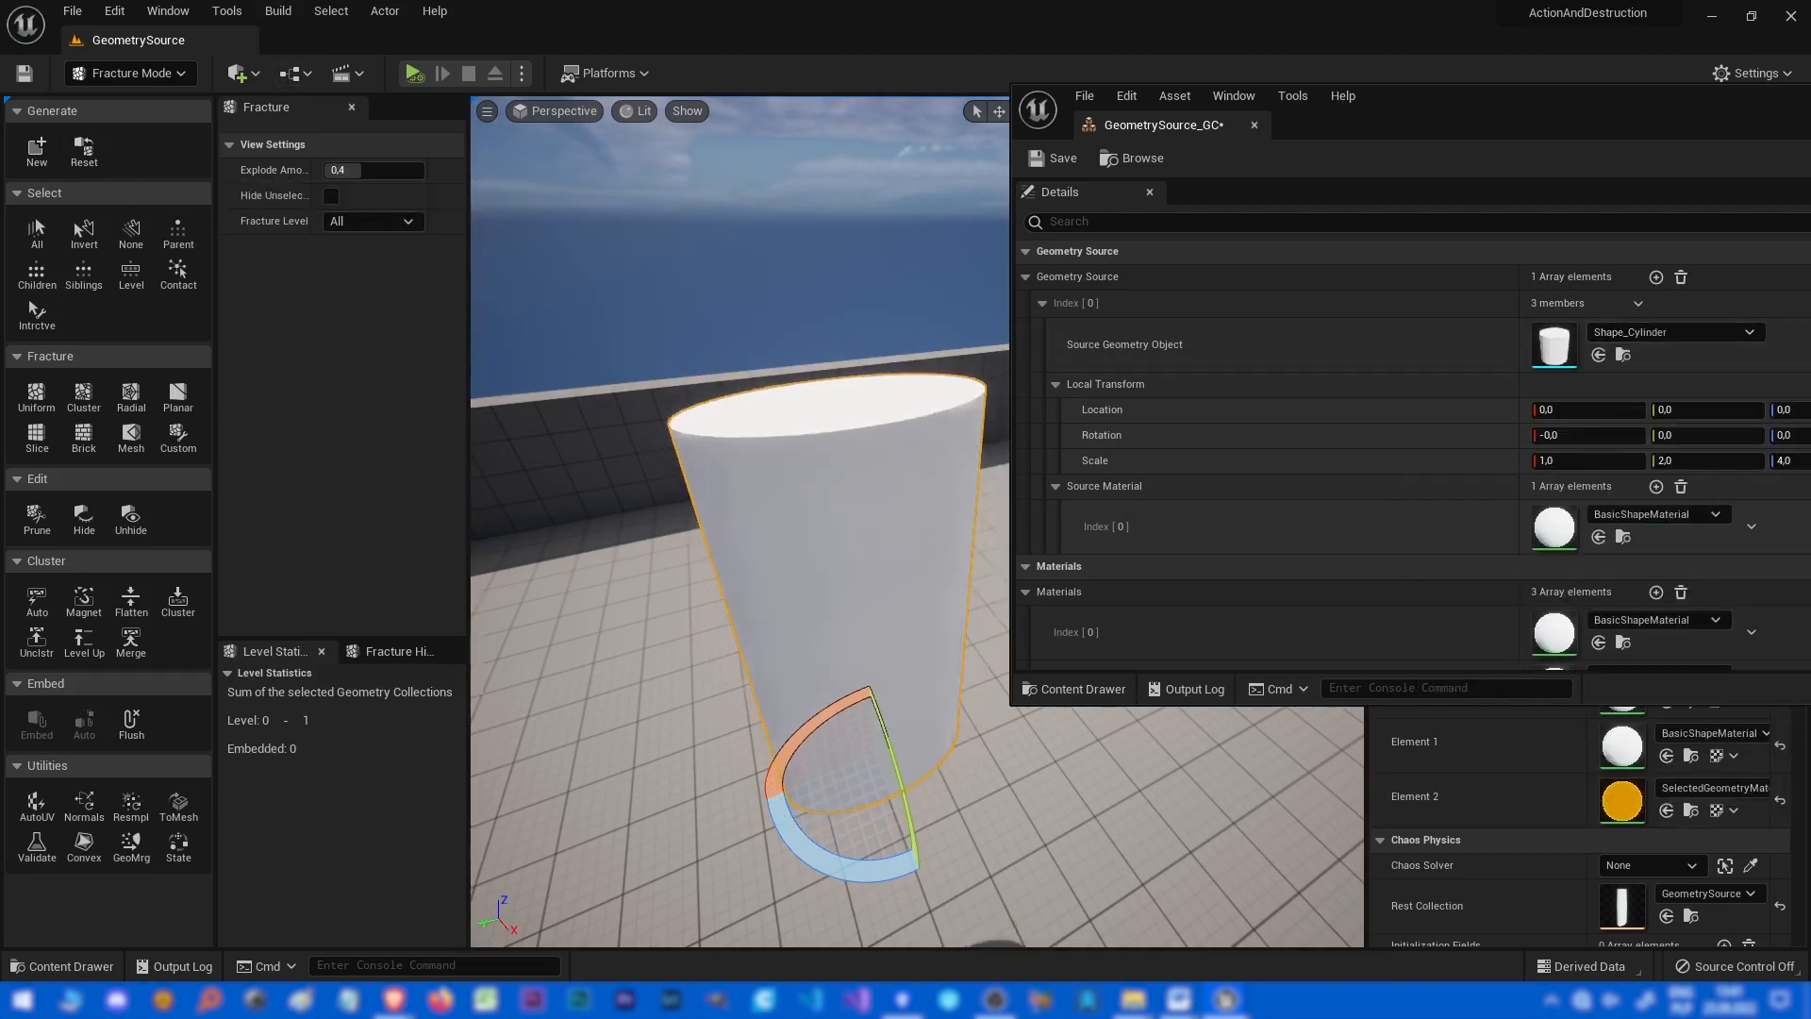
Change the Source Geometry Object to Shape_NarrowCapsule and reset the geometry collection.
{"action": "left_click", "coordinate": [1674, 332]}
{"action": "left_click", "coordinate": [1632, 709]}
{"action": "left_click", "coordinate": [84, 149]}
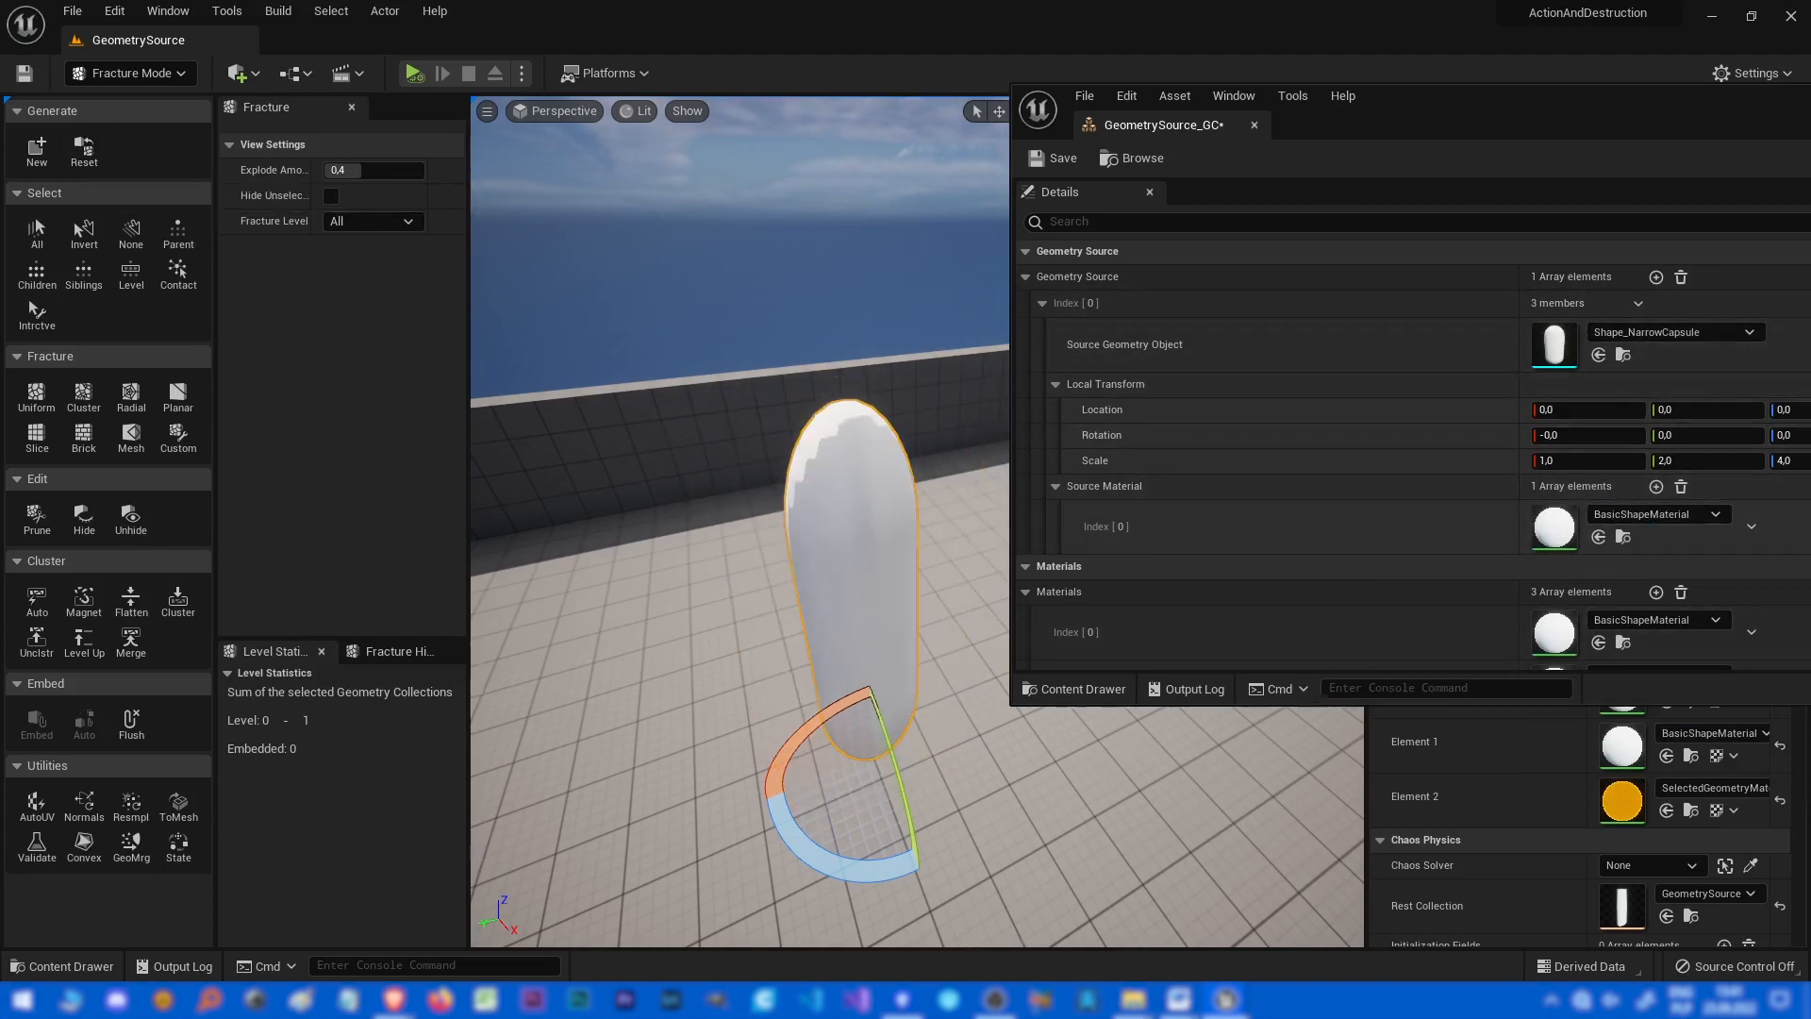
Switch the Source Geometry Object back to Shape_Cylinder and reset the geometry collection.
{"action": "left_click", "coordinate": [1669, 332]}
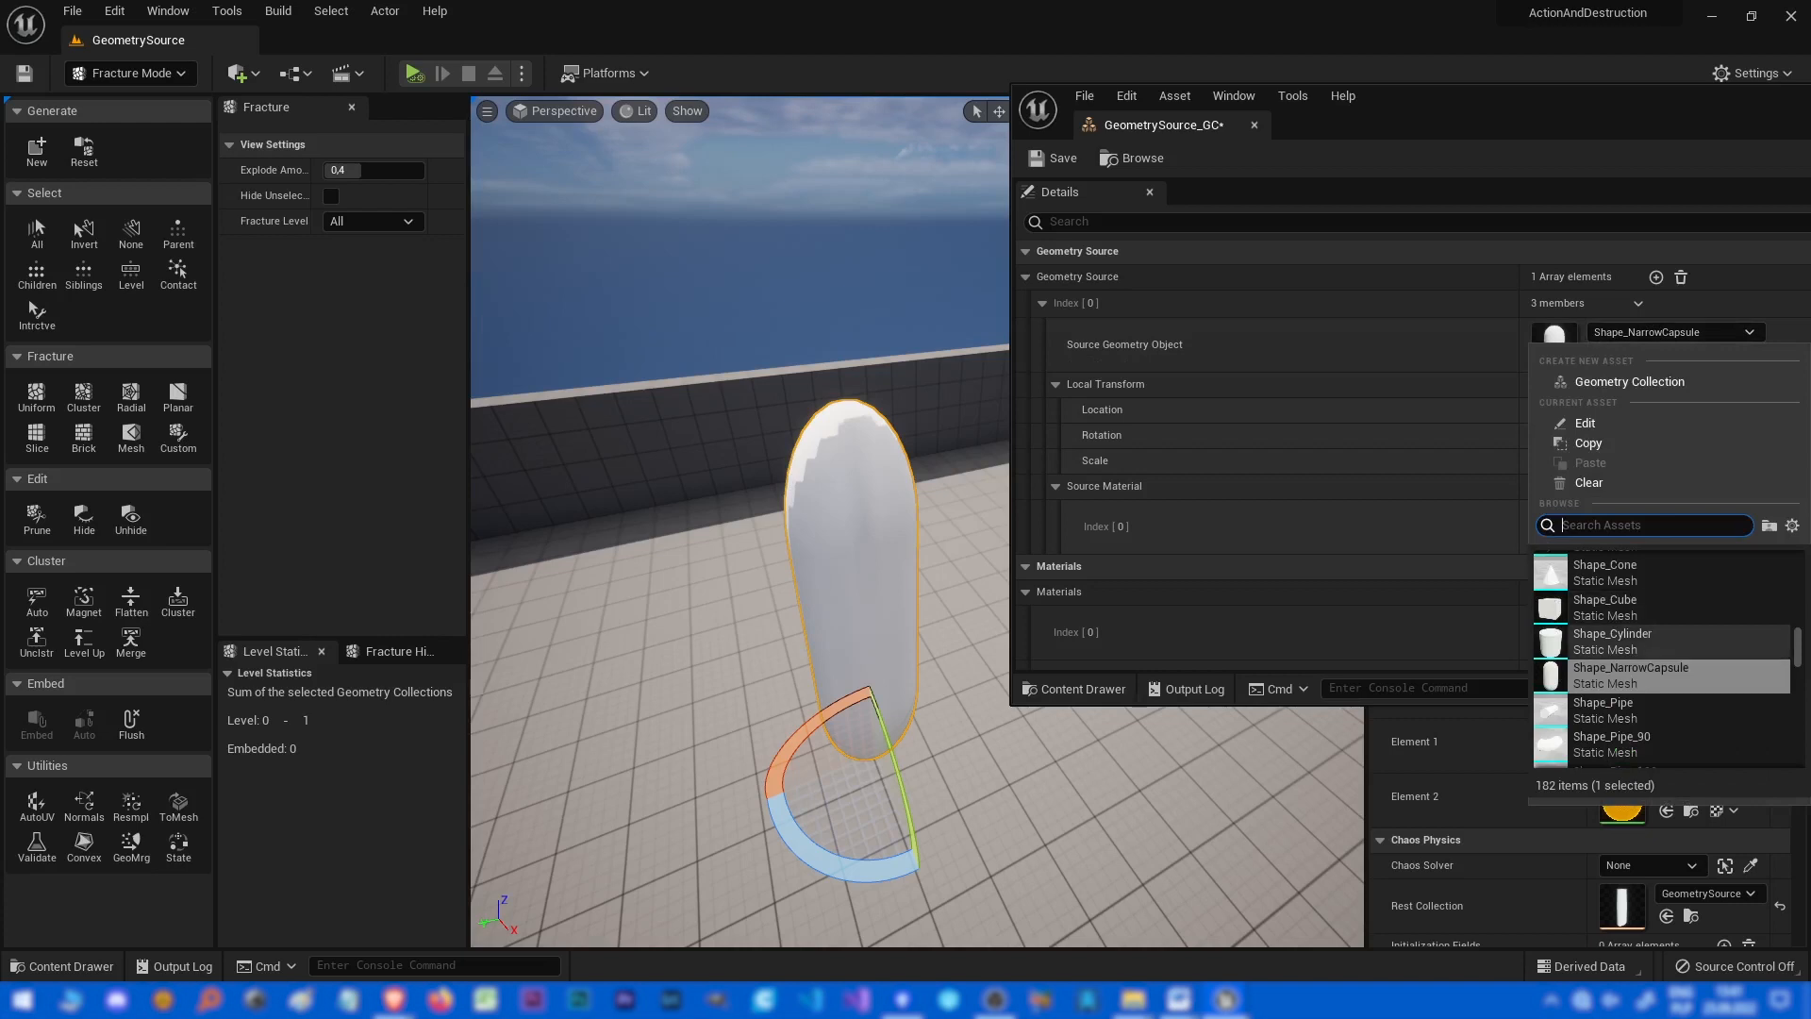
{"action": "left_click", "coordinate": [1636, 640]}
{"action": "left_click", "coordinate": [84, 149]}
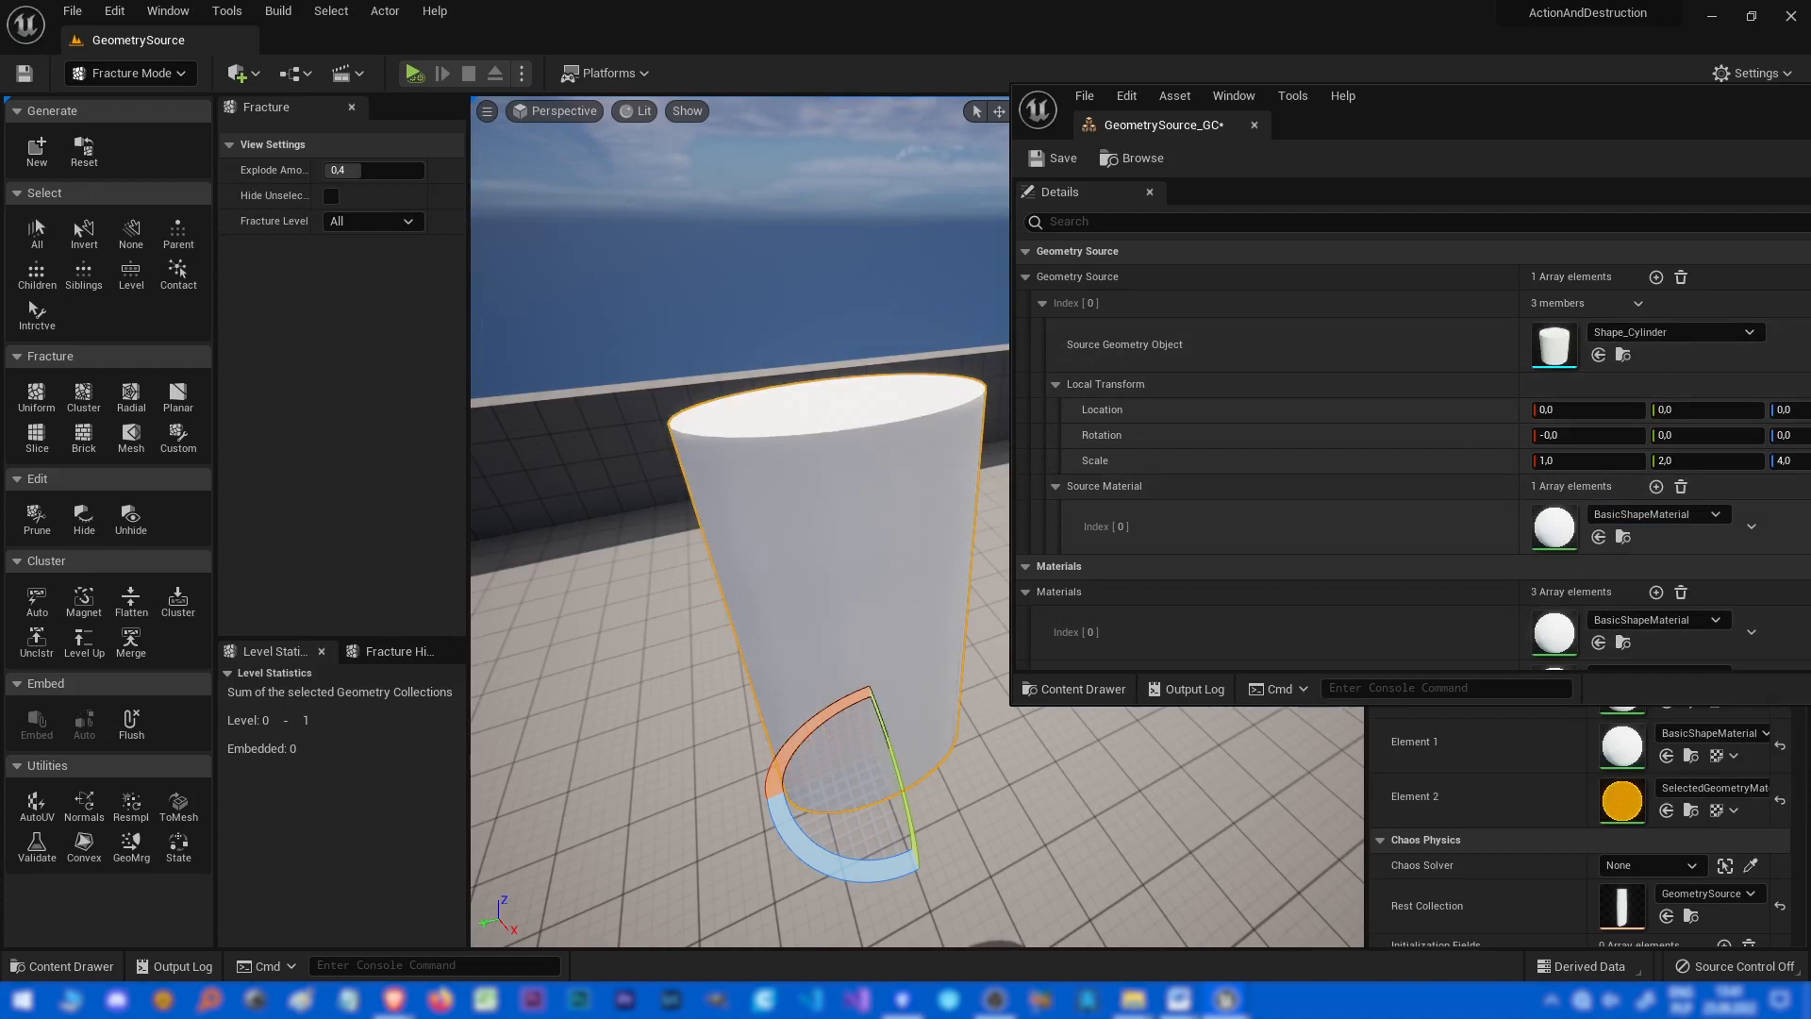
Set the source geometry's Z scale to 2 and reset the geometry collection.
{"action": "right_click_drag", "start_coordinate": [679, 453], "coordinate": [981, 481]}
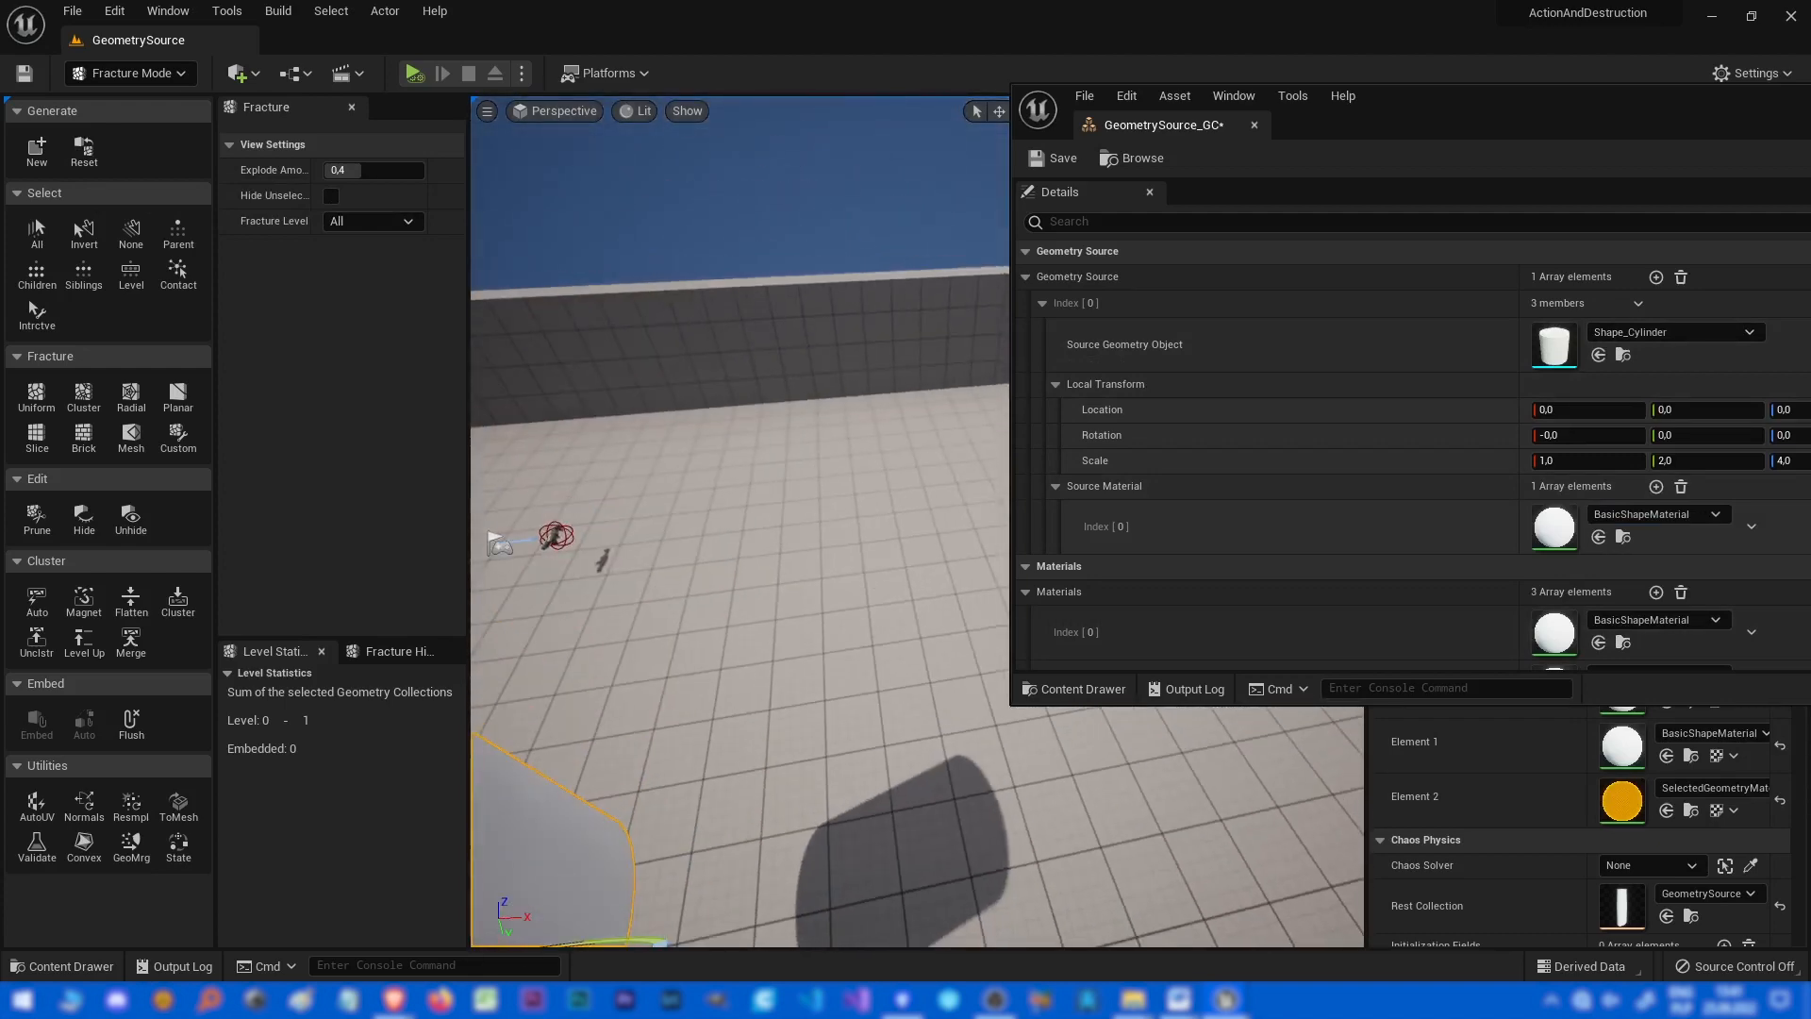
{"action": "left_click", "coordinate": [245, 74]}
{"action": "right_click_drag", "start_coordinate": [717, 509], "coordinate": [652, 534]}
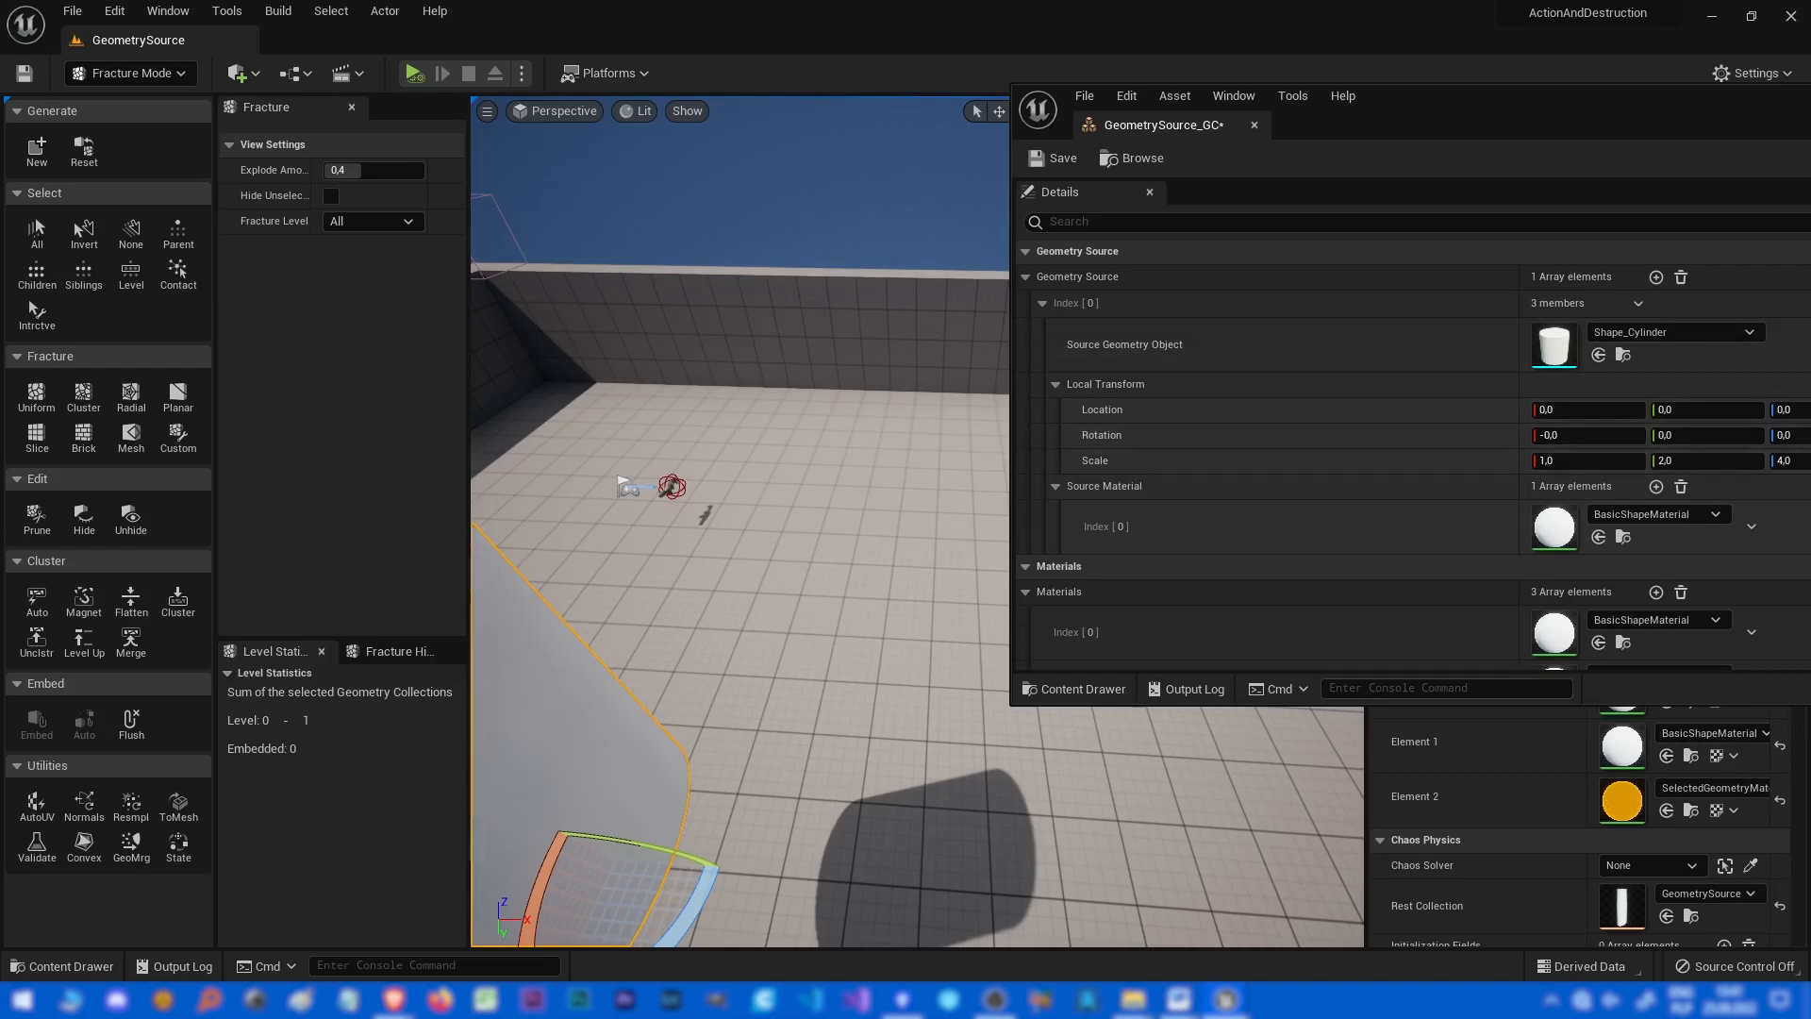
{"action": "left_click_drag", "start_coordinate": [1566, 102], "coordinate": [603, 264]}
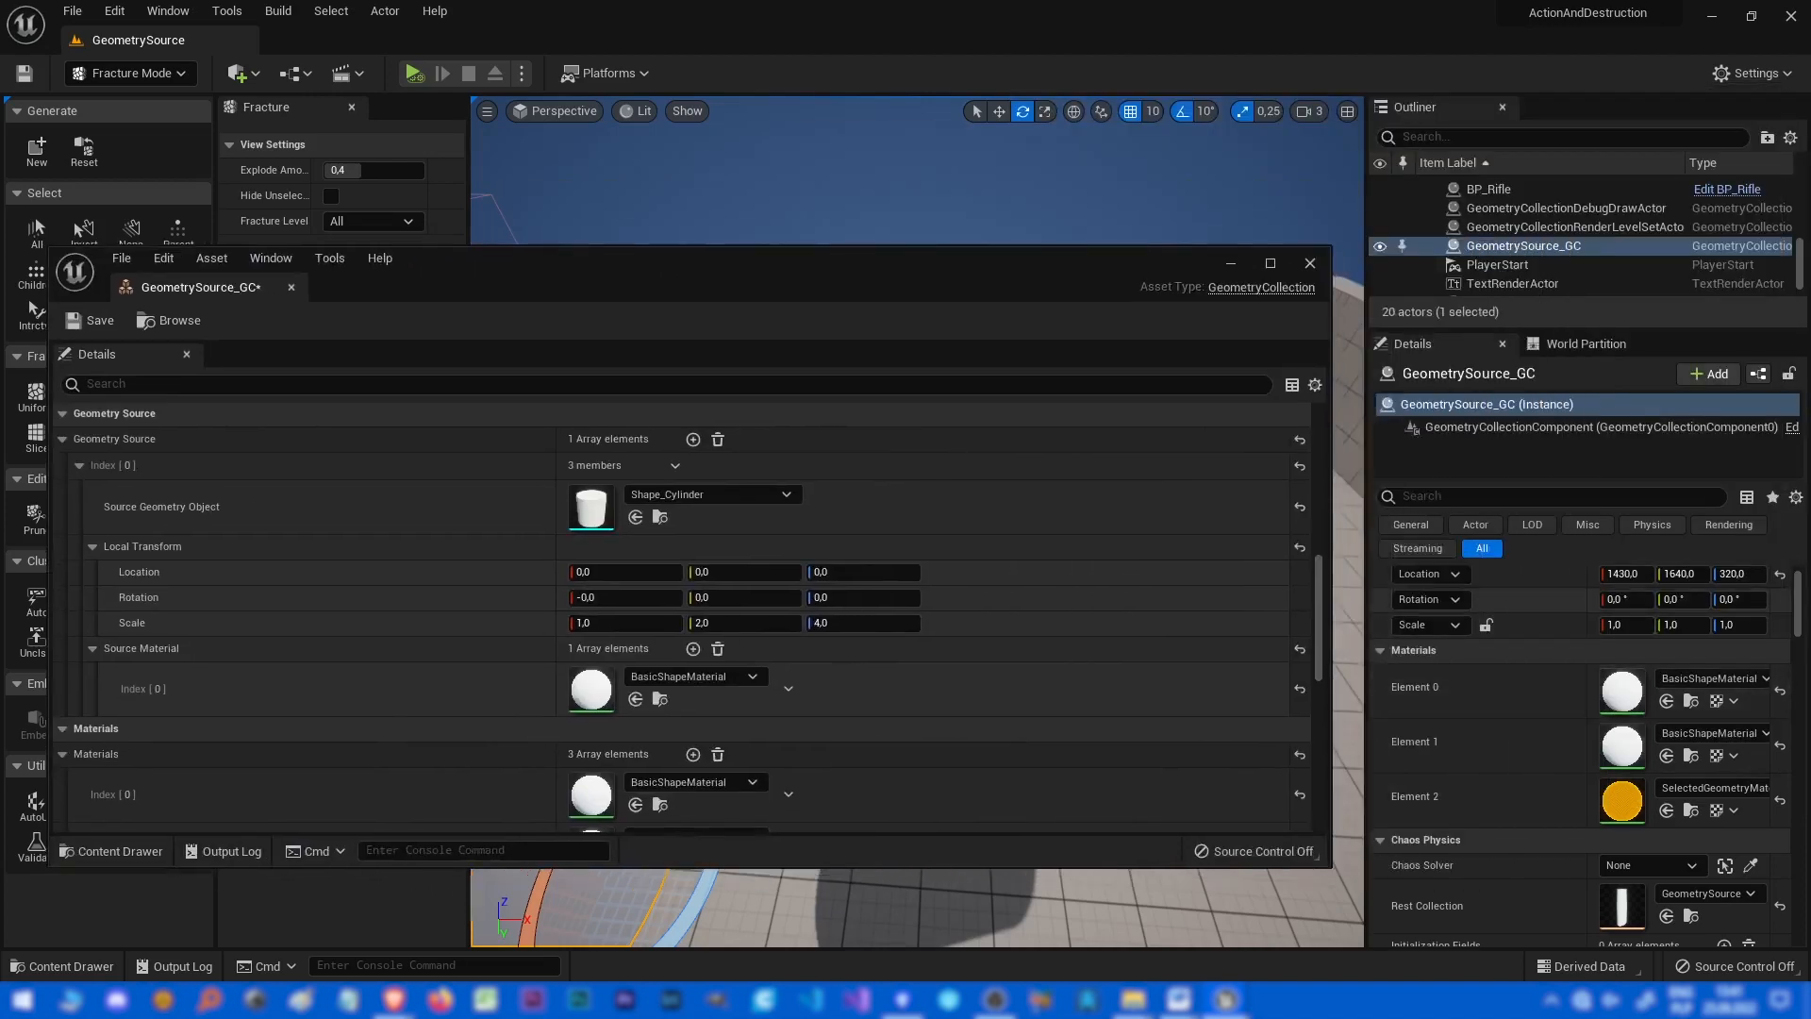
{"action": "left_click_drag", "start_coordinate": [453, 265], "coordinate": [1191, 125]}
{"action": "right_click_drag", "start_coordinate": [661, 566], "coordinate": [529, 547]}
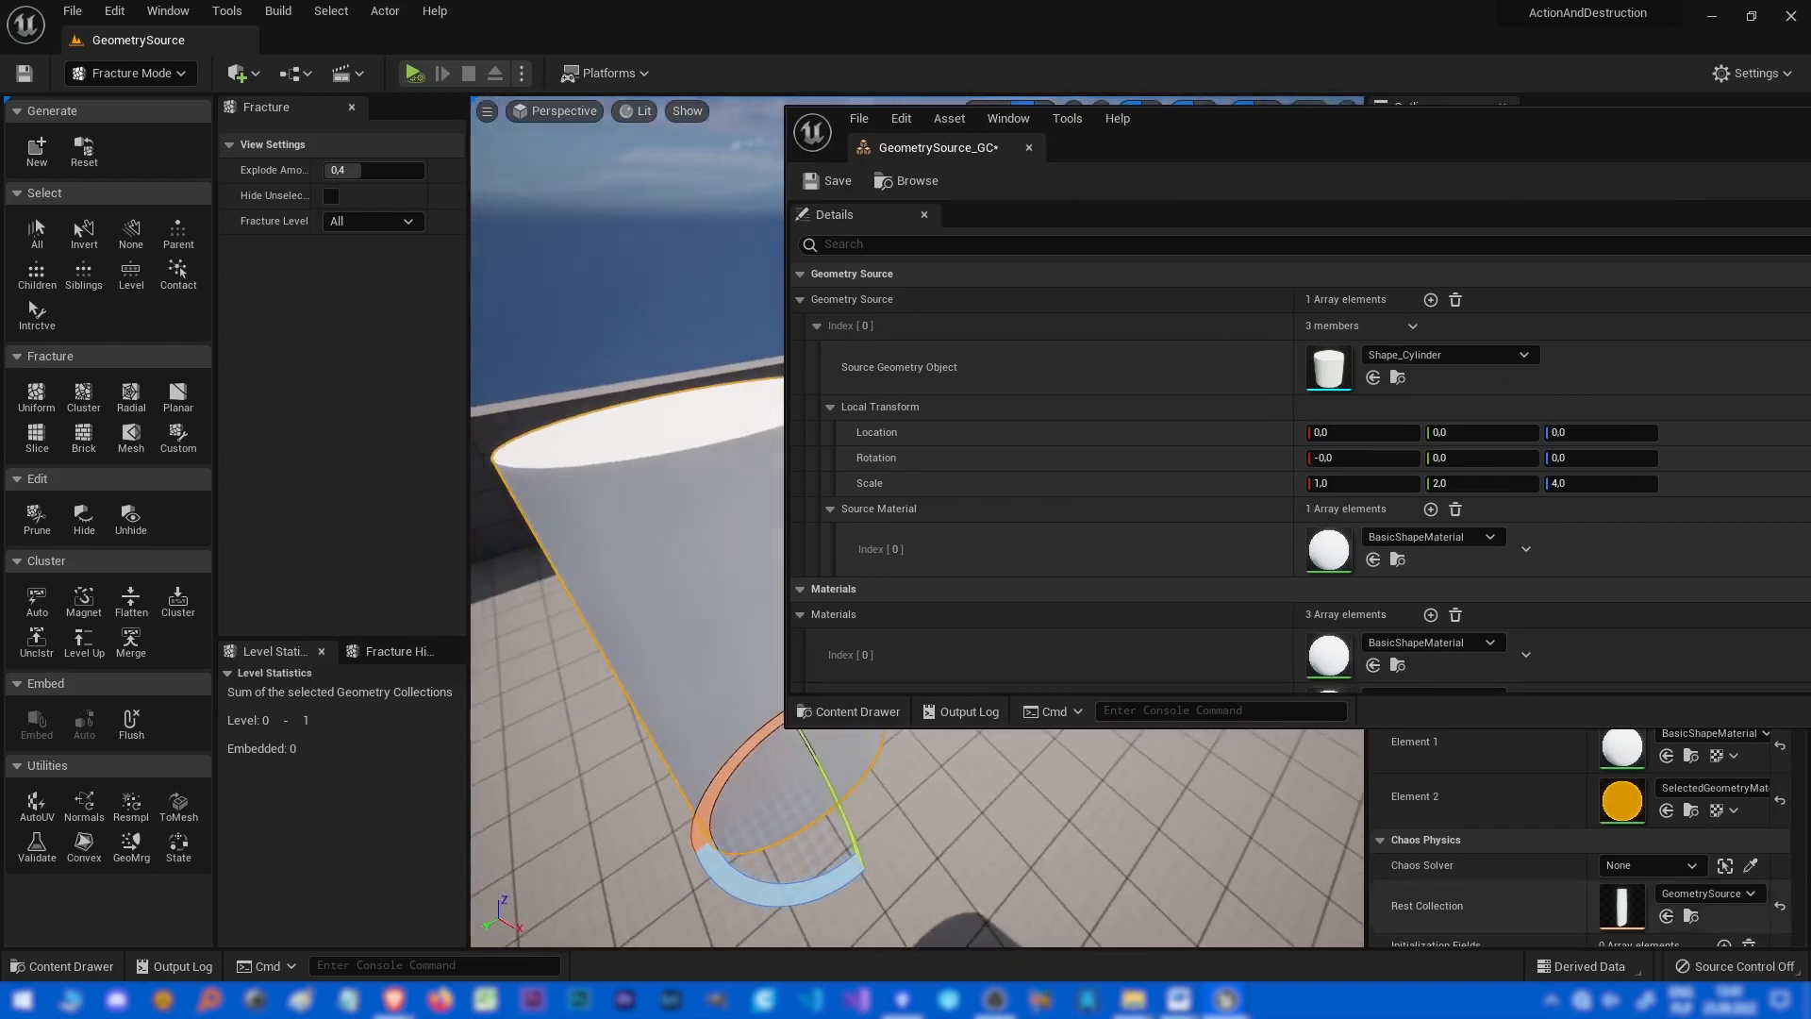
{"action": "left_click_drag", "start_coordinate": [1226, 132], "coordinate": [1810, 132]}
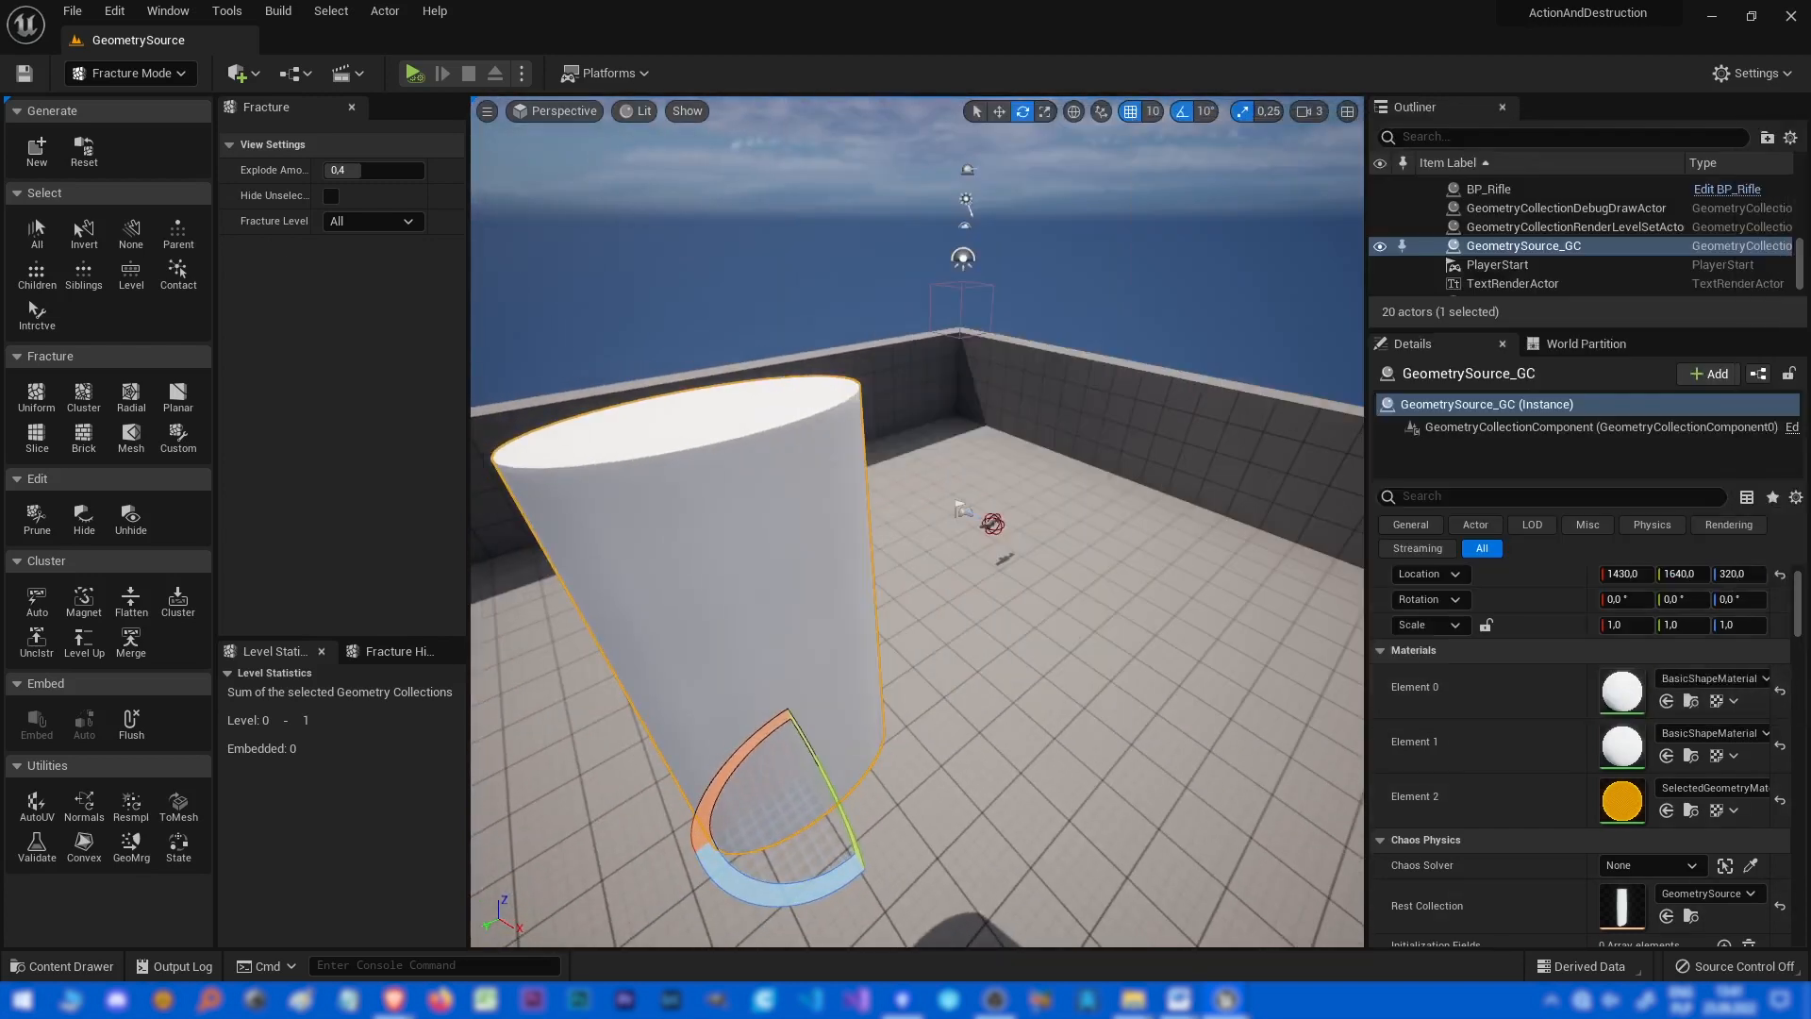
{"action": "mouse_move", "coordinate": [1810, 247]}
{"action": "left_mouse_down"}
{"action": "mouse_move", "coordinate": [1290, 262]}
{"action": "mouse_move", "coordinate": [1810, 257]}
{"action": "left_mouse_up"}
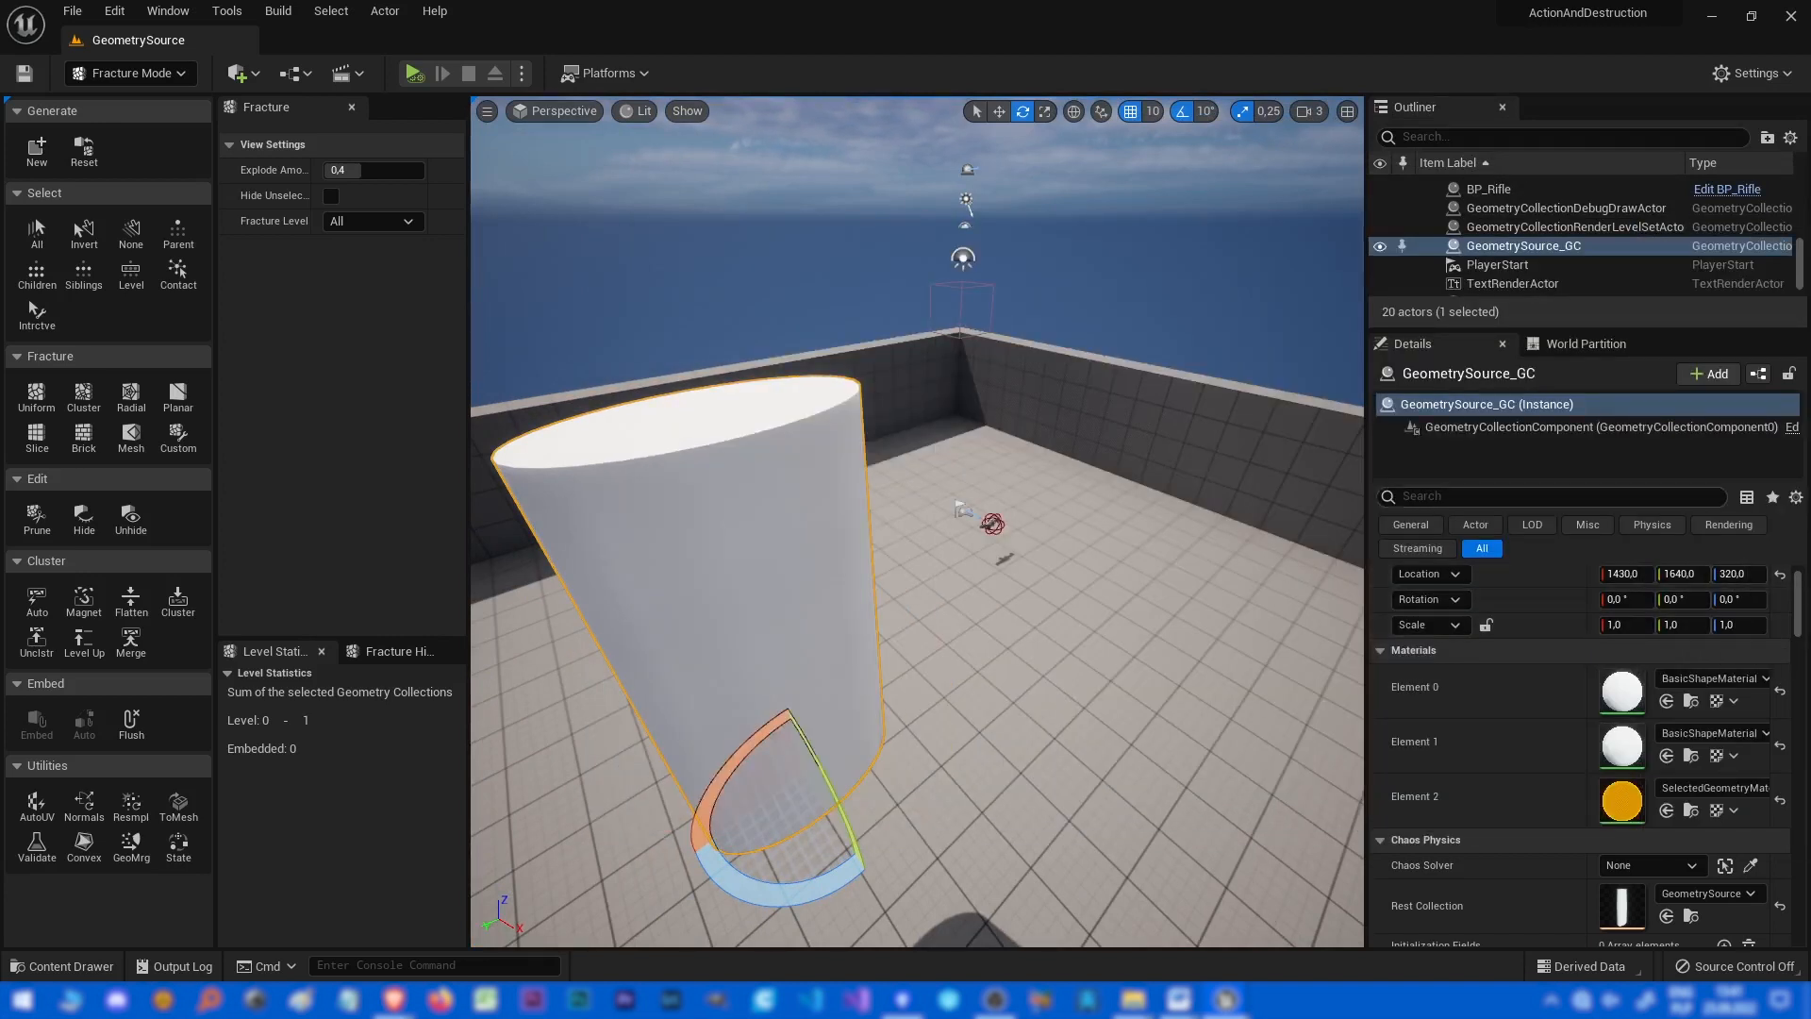
{"action": "left_click_drag", "start_coordinate": [1810, 163], "coordinate": [843, 128]}
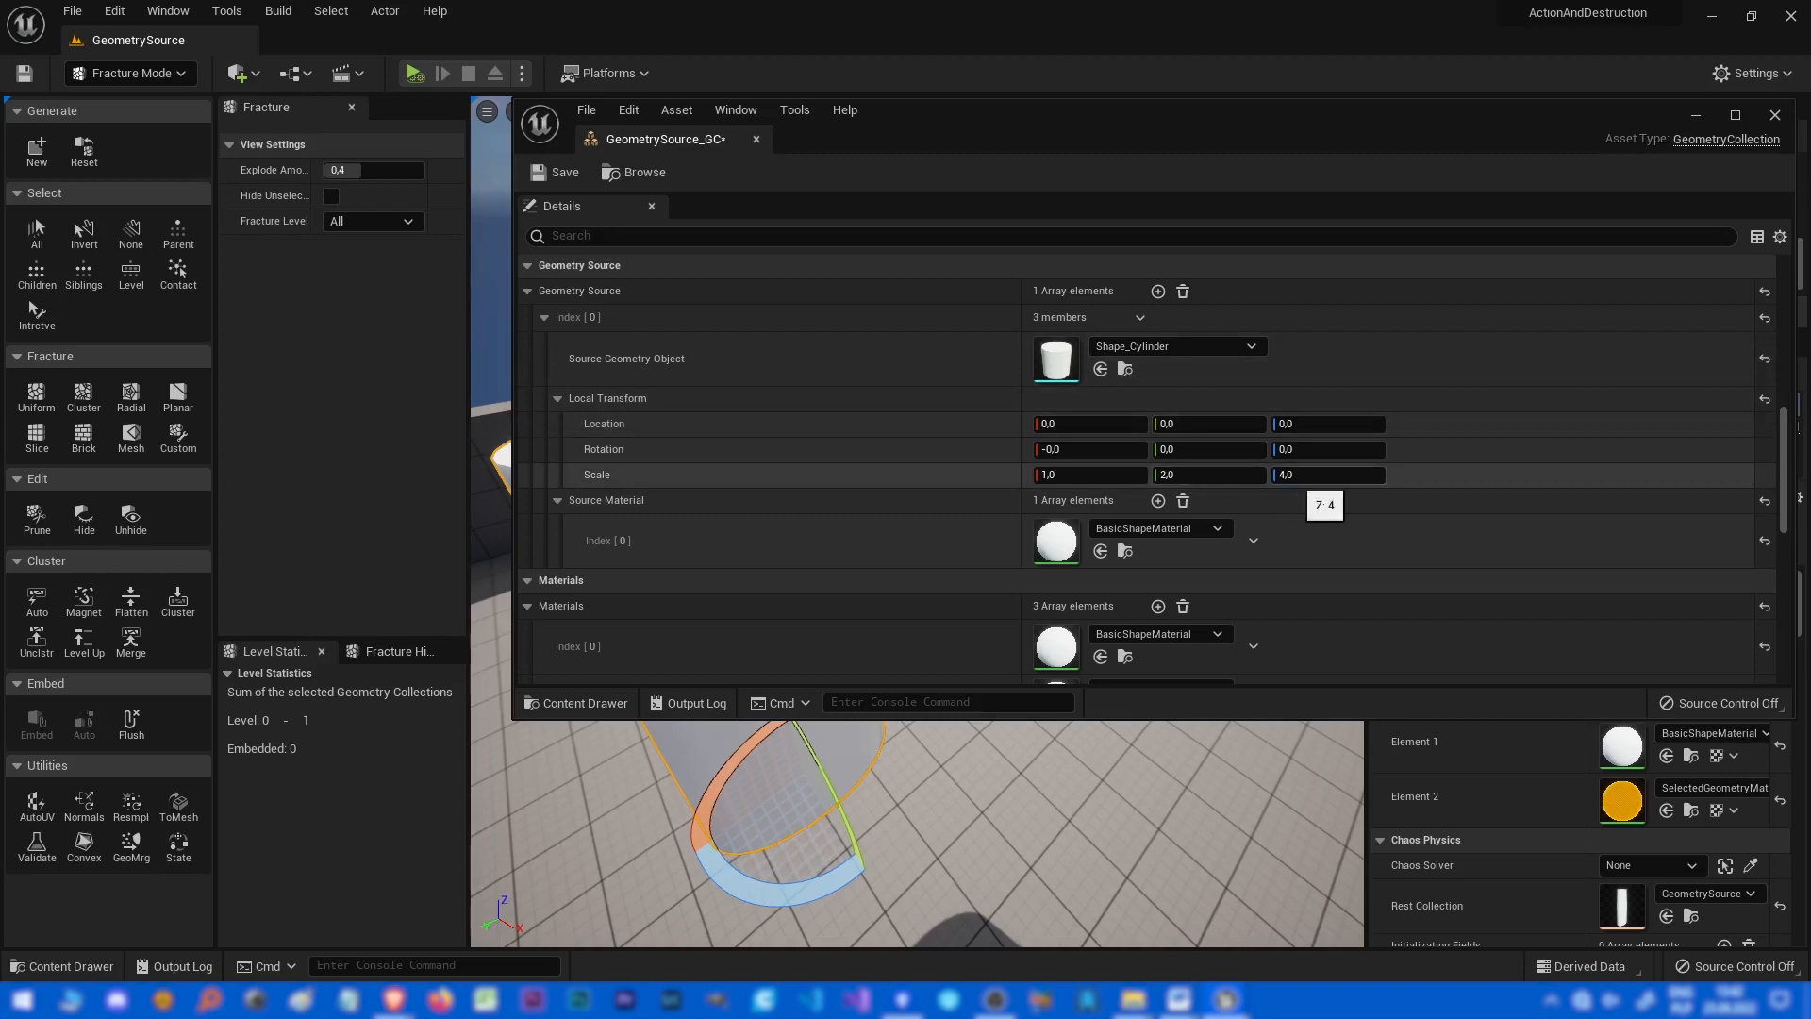
{"action": "left_click", "coordinate": [1295, 475]}
{"action": "type", "text": "2"}
{"action": "key", "text": "Return"}
{"action": "left_click_drag", "start_coordinate": [1037, 122], "coordinate": [1810, 154]}
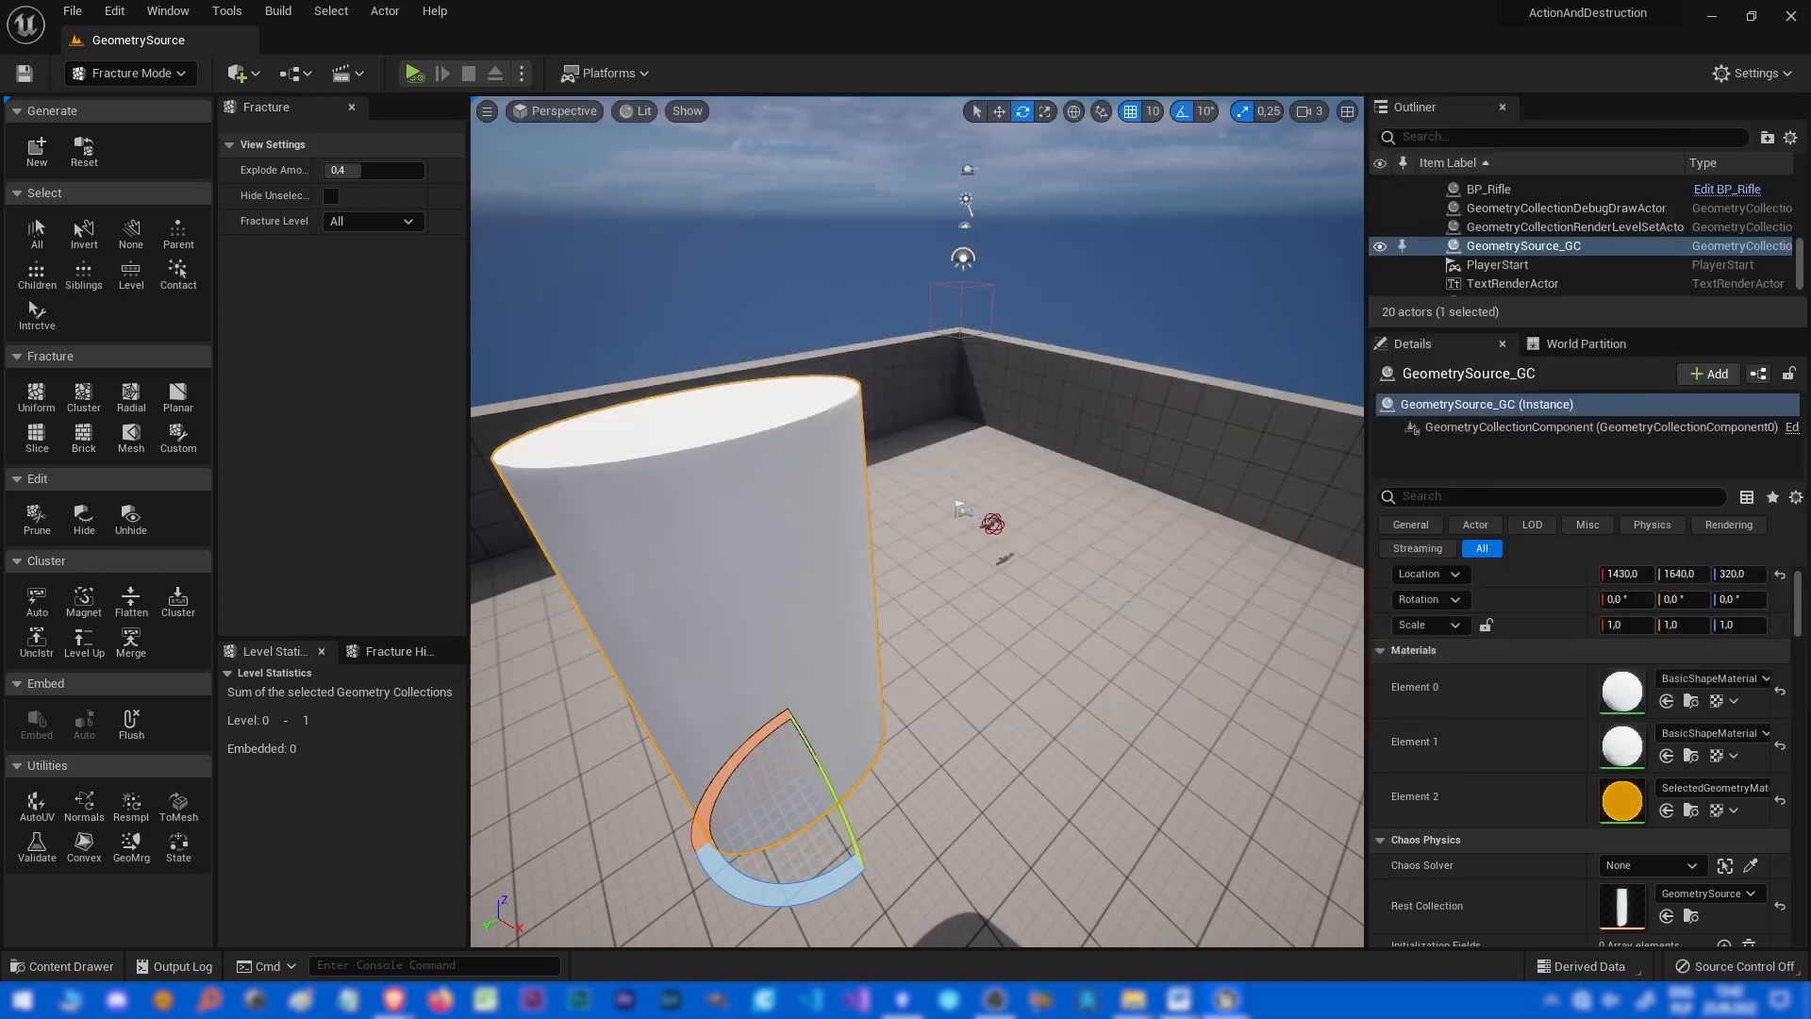
{"action": "left_click", "coordinate": [83, 151]}
Move the geometry collection actor to a new spot on the floor with the translate gizmo.
{"action": "right_click_drag", "start_coordinate": [754, 452], "coordinate": [691, 449]}
{"action": "key", "text": "w"}
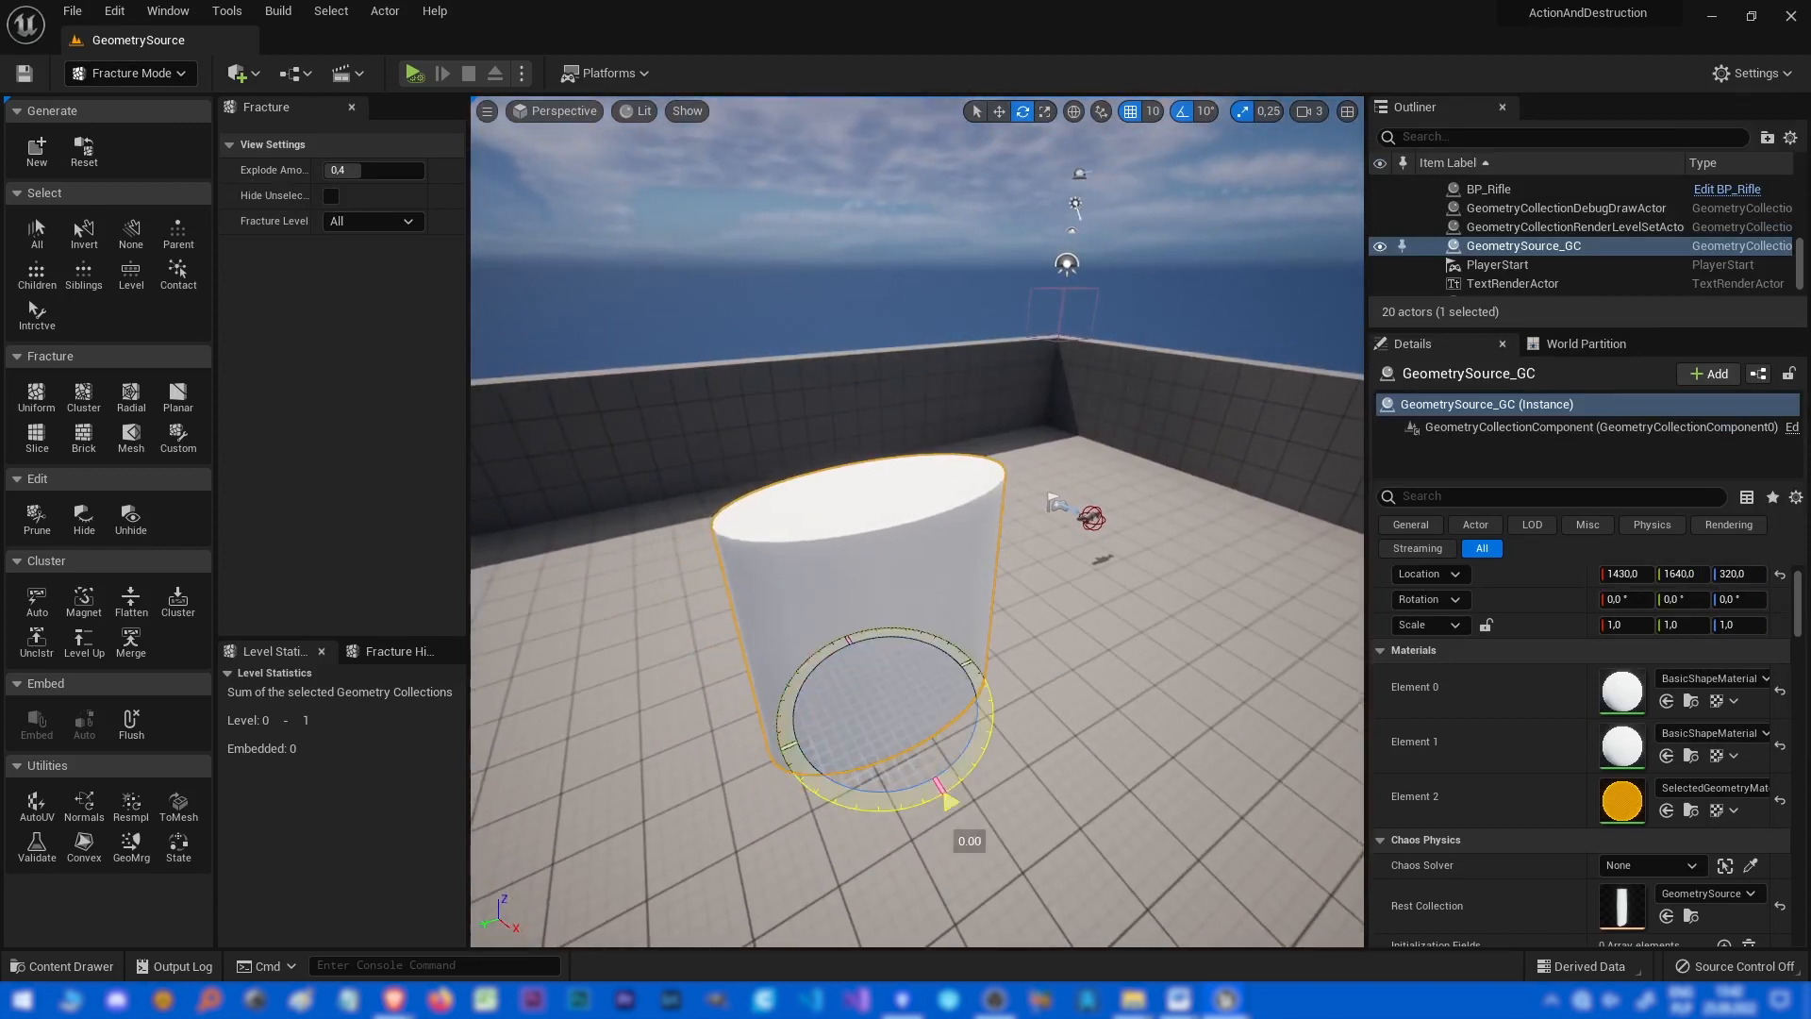
{"action": "left_click_drag", "start_coordinate": [947, 802], "coordinate": [849, 811]}
{"action": "left_click_drag", "start_coordinate": [879, 709], "coordinate": [1123, 528]}
{"action": "key", "text": "w"}
{"action": "right_click_drag", "start_coordinate": [1123, 528], "coordinate": [985, 575]}
{"action": "key", "text": "s"}
{"action": "key", "text": "d"}
Set the source geometry's X rotation to 45 and reset the geometry collection.
{"action": "left_click_drag", "start_coordinate": [1810, 141], "coordinate": [1414, 174]}
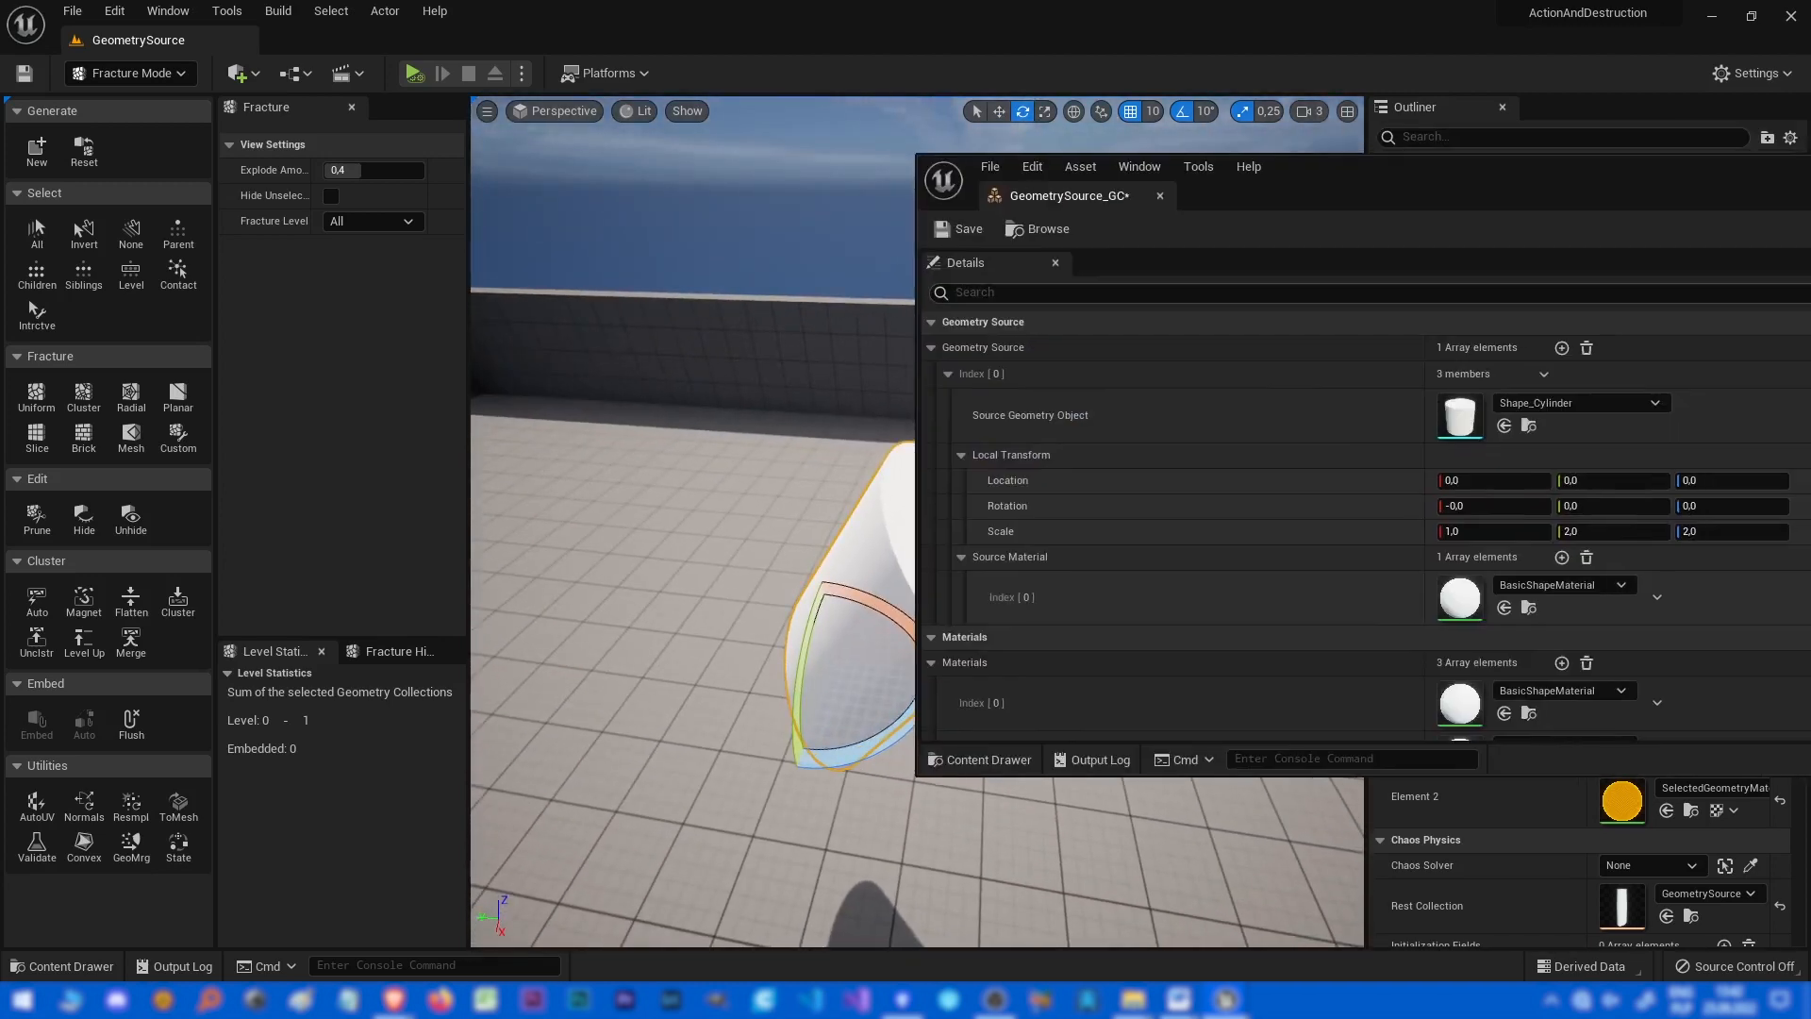
{"action": "type", "text": "45"}
{"action": "key", "text": "Tab"}
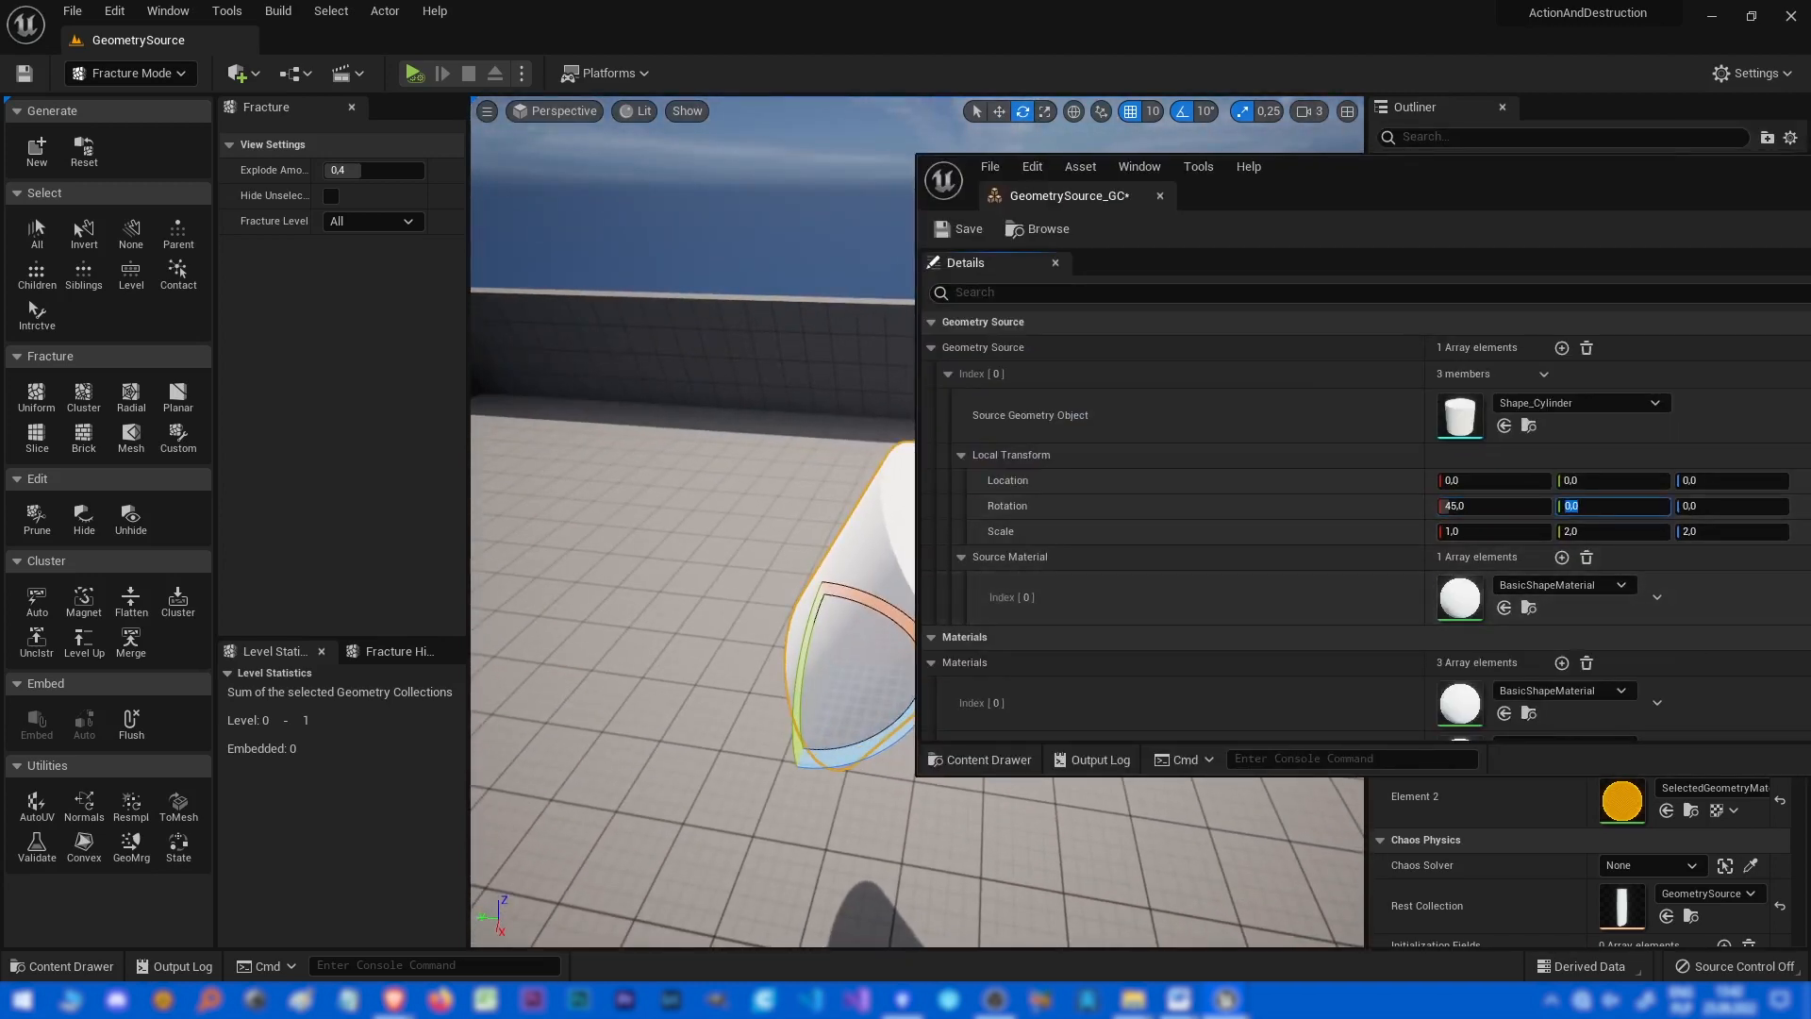
{"action": "left_click", "coordinate": [84, 151]}
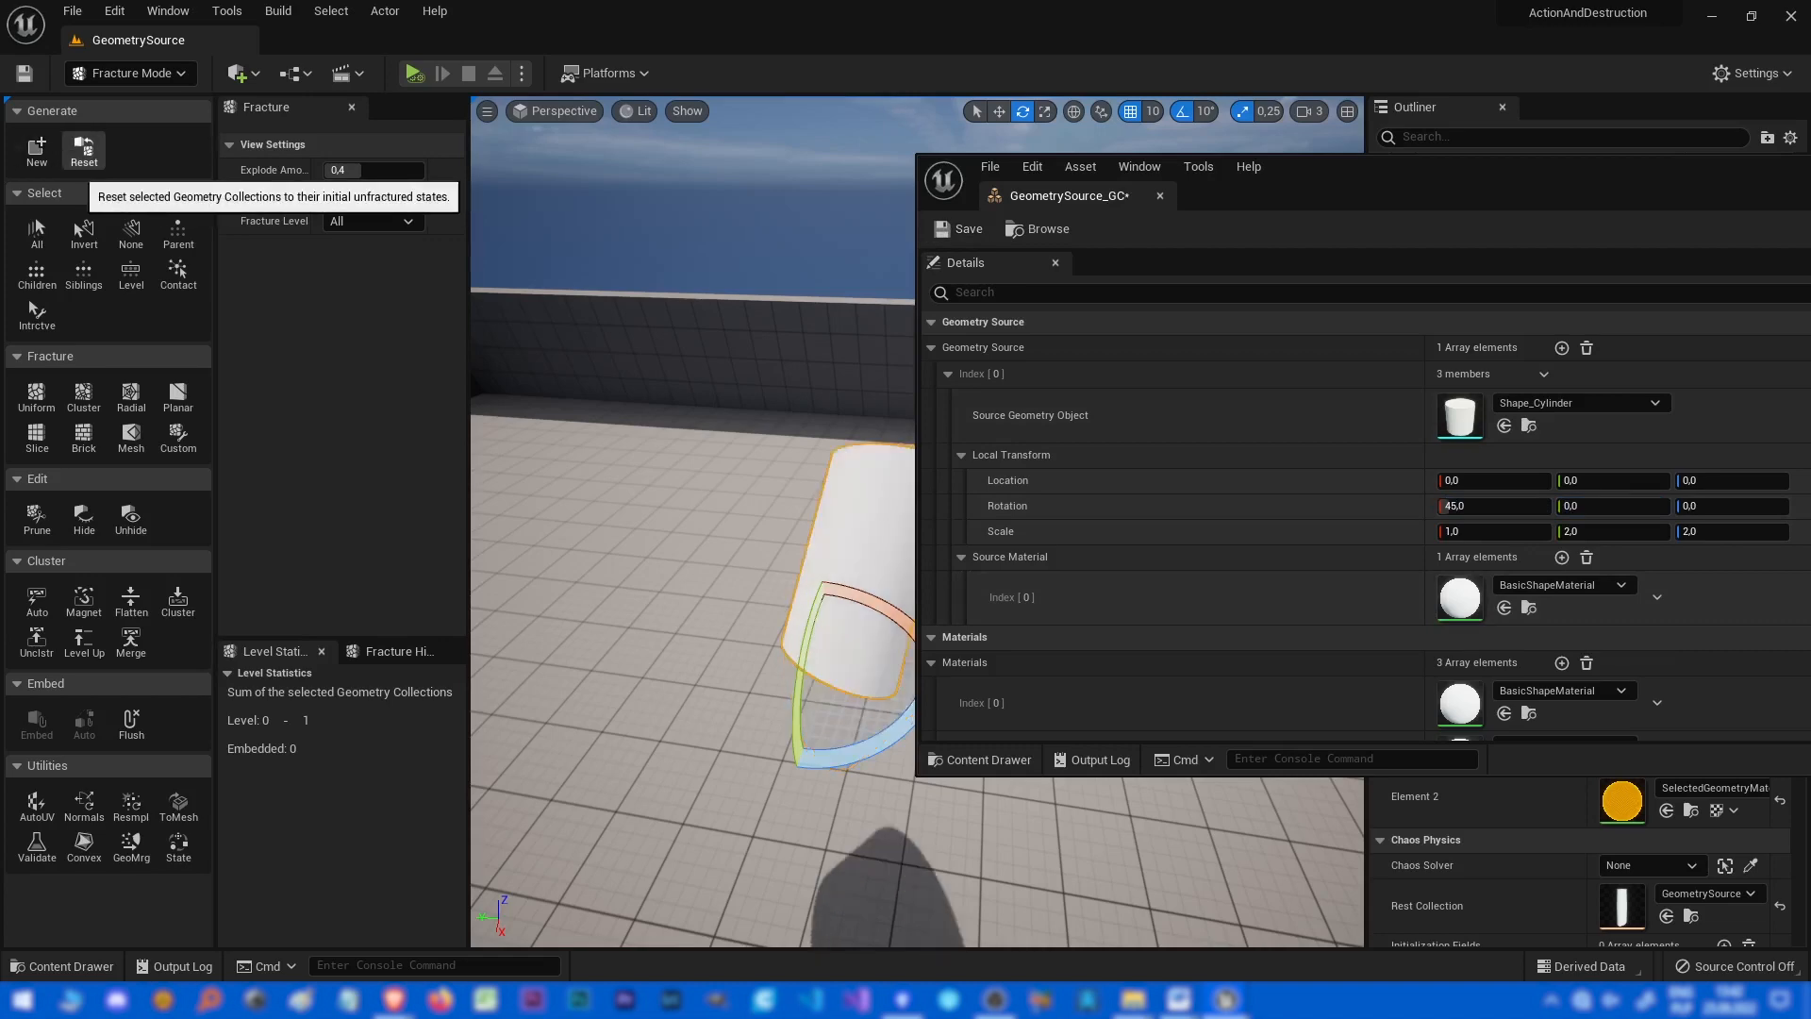
Fracture the geometry collection with the Uniform fracture and simulate the level to watch it shatter.
{"action": "left_click_drag", "start_coordinate": [1268, 184], "coordinate": [1785, 211]}
{"action": "right_click_drag", "start_coordinate": [886, 472], "coordinate": [1113, 491]}
{"action": "left_click", "coordinate": [36, 394]}
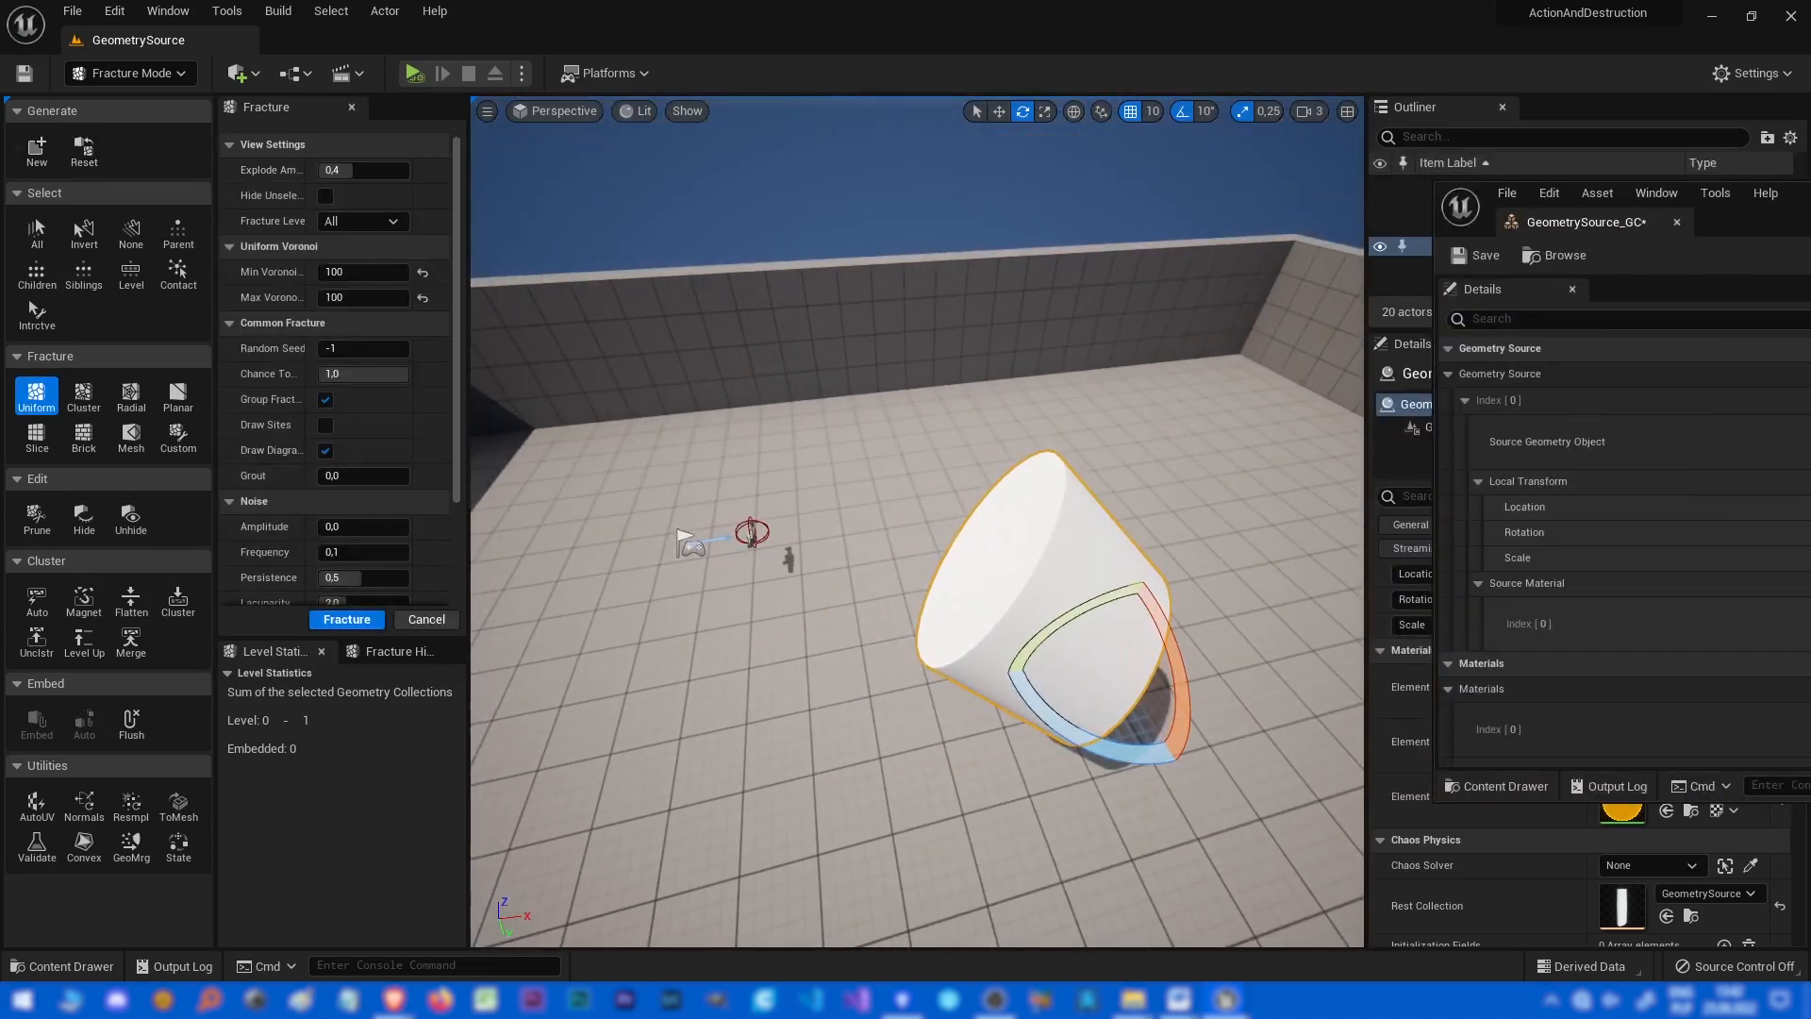
{"action": "left_click", "coordinate": [346, 618]}
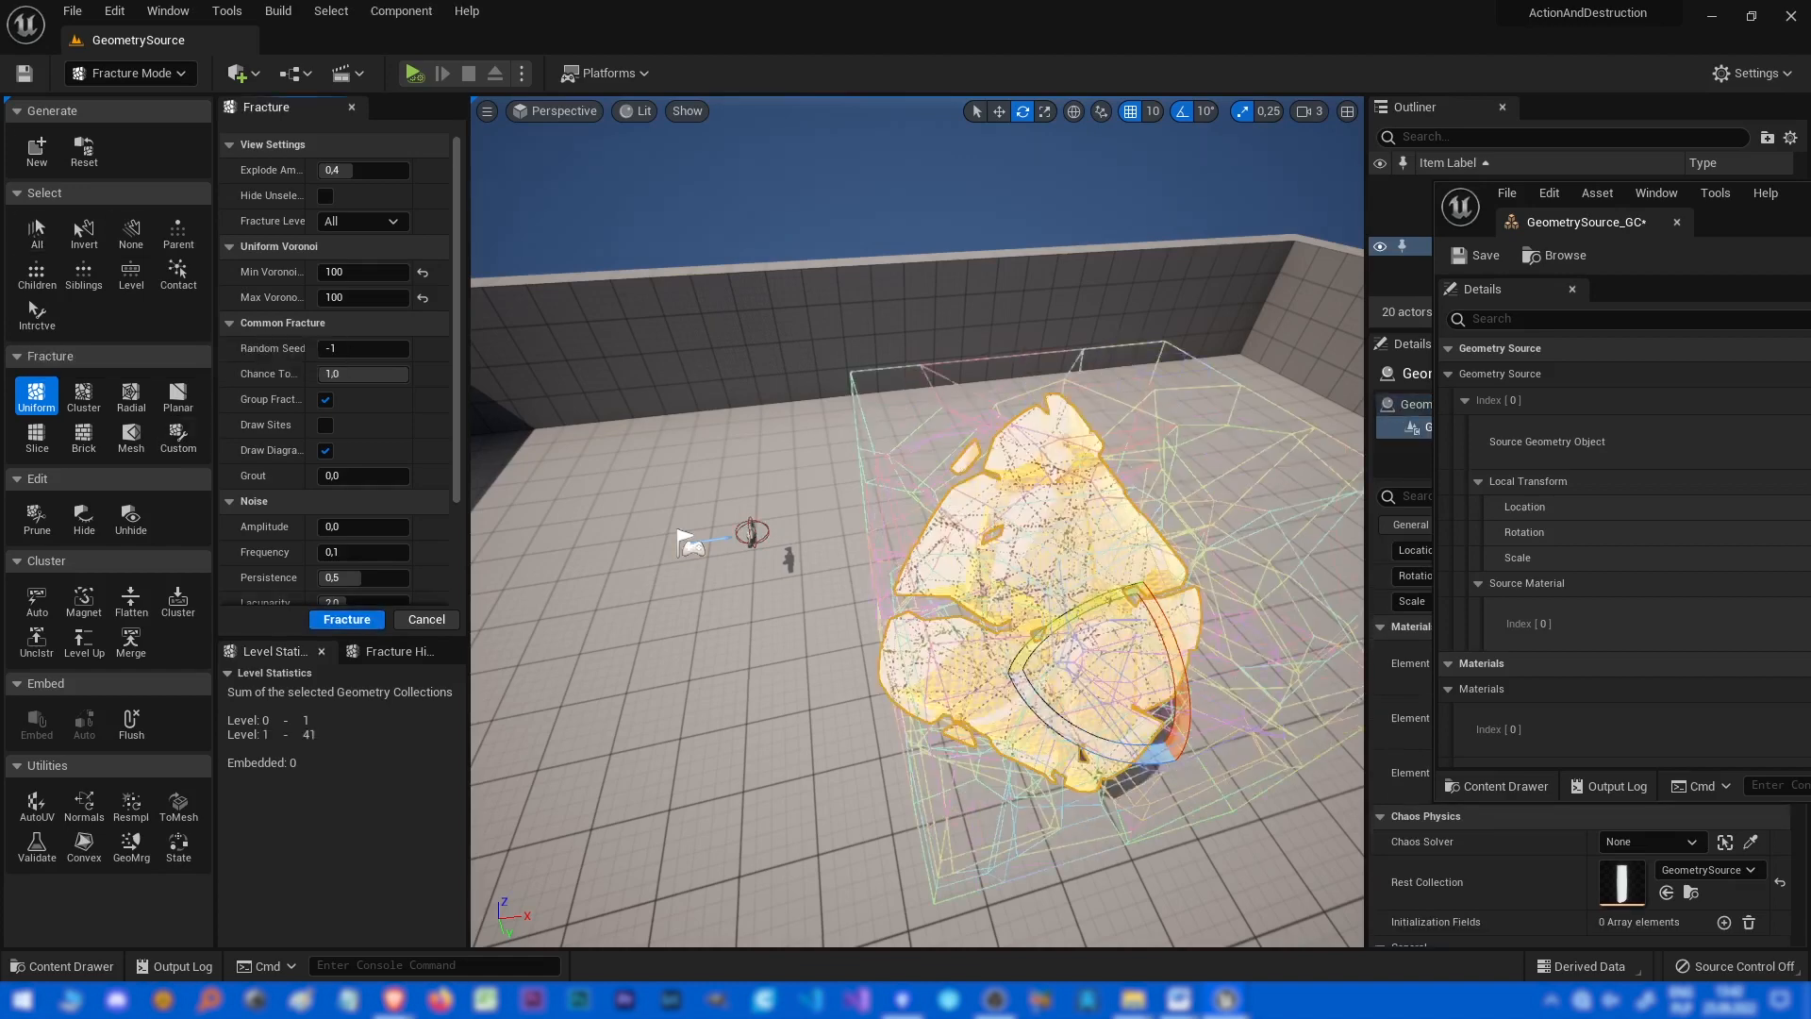
{"action": "key", "text": "alt+p"}
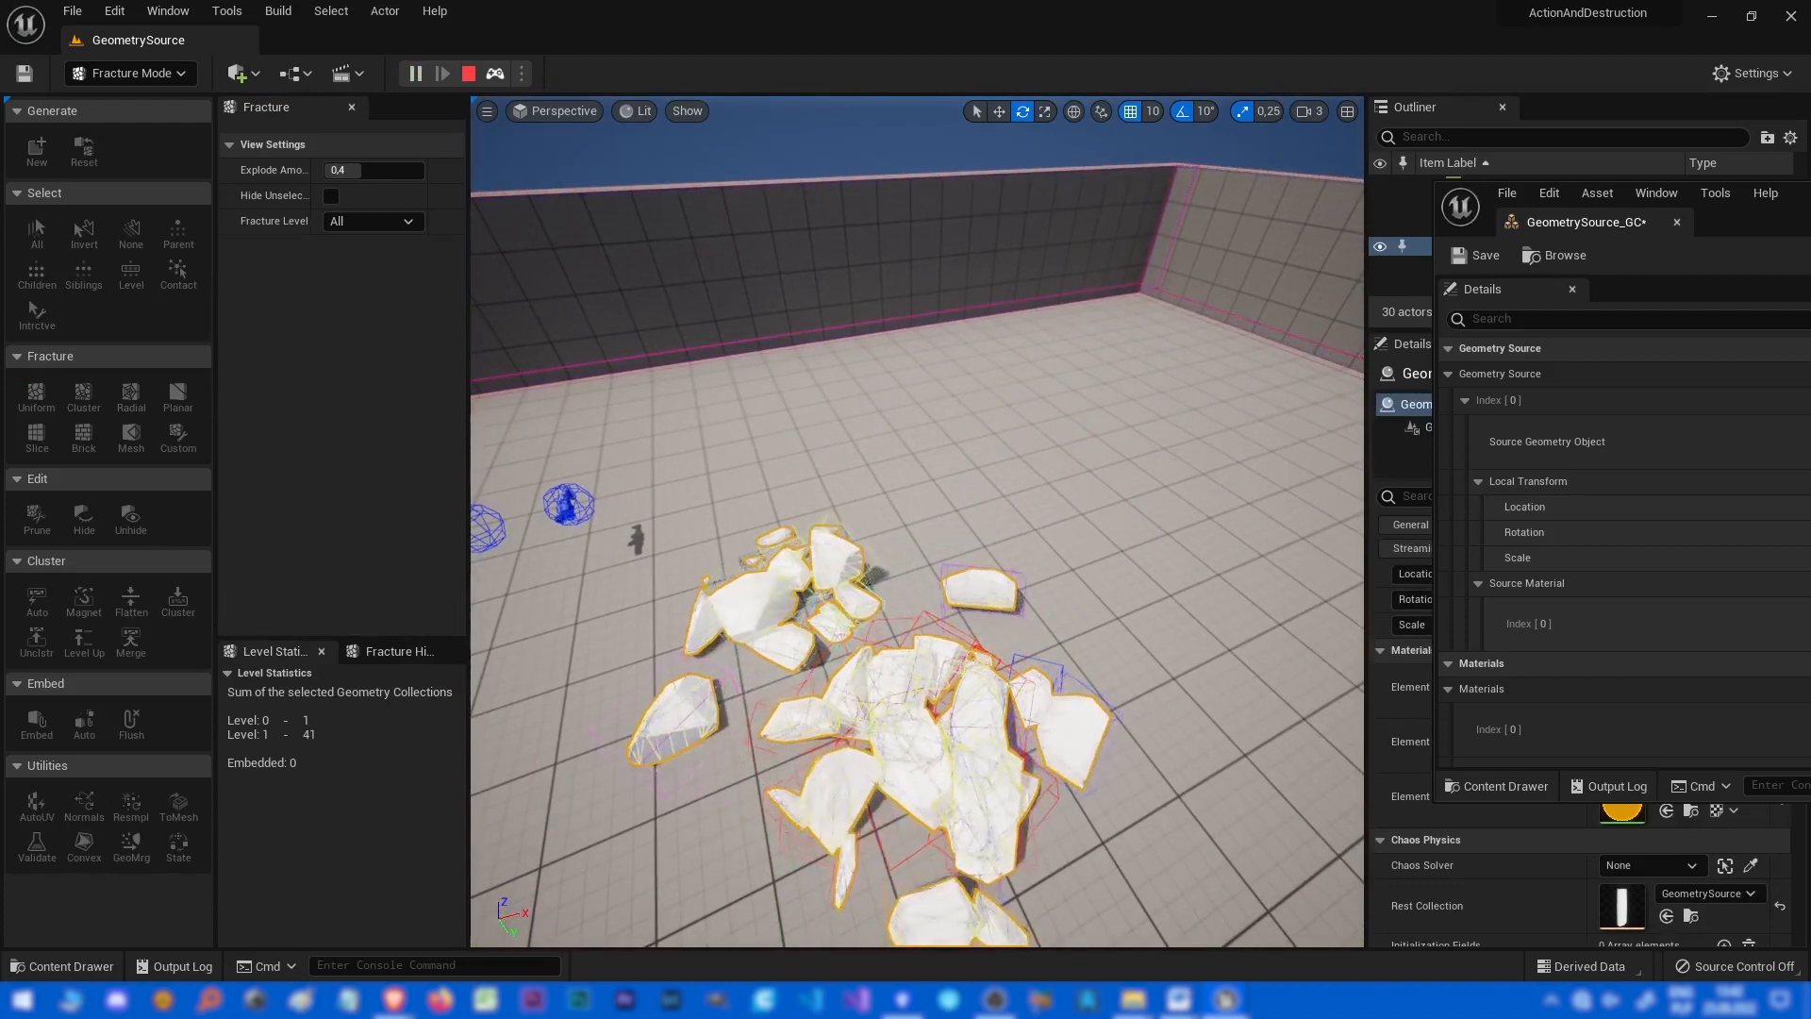
{"action": "key", "text": "Escape"}
Review the geometry source details and locate Shape_Cylinder in the Content Browser.
{"action": "left_click_drag", "start_coordinate": [1809, 203], "coordinate": [1179, 164]}
{"action": "scroll", "coordinate": [1103, 607], "scroll_direction": "down", "scroll_amount": 2}
{"action": "scroll", "coordinate": [999, 609], "scroll_direction": "down", "scroll_amount": 3}
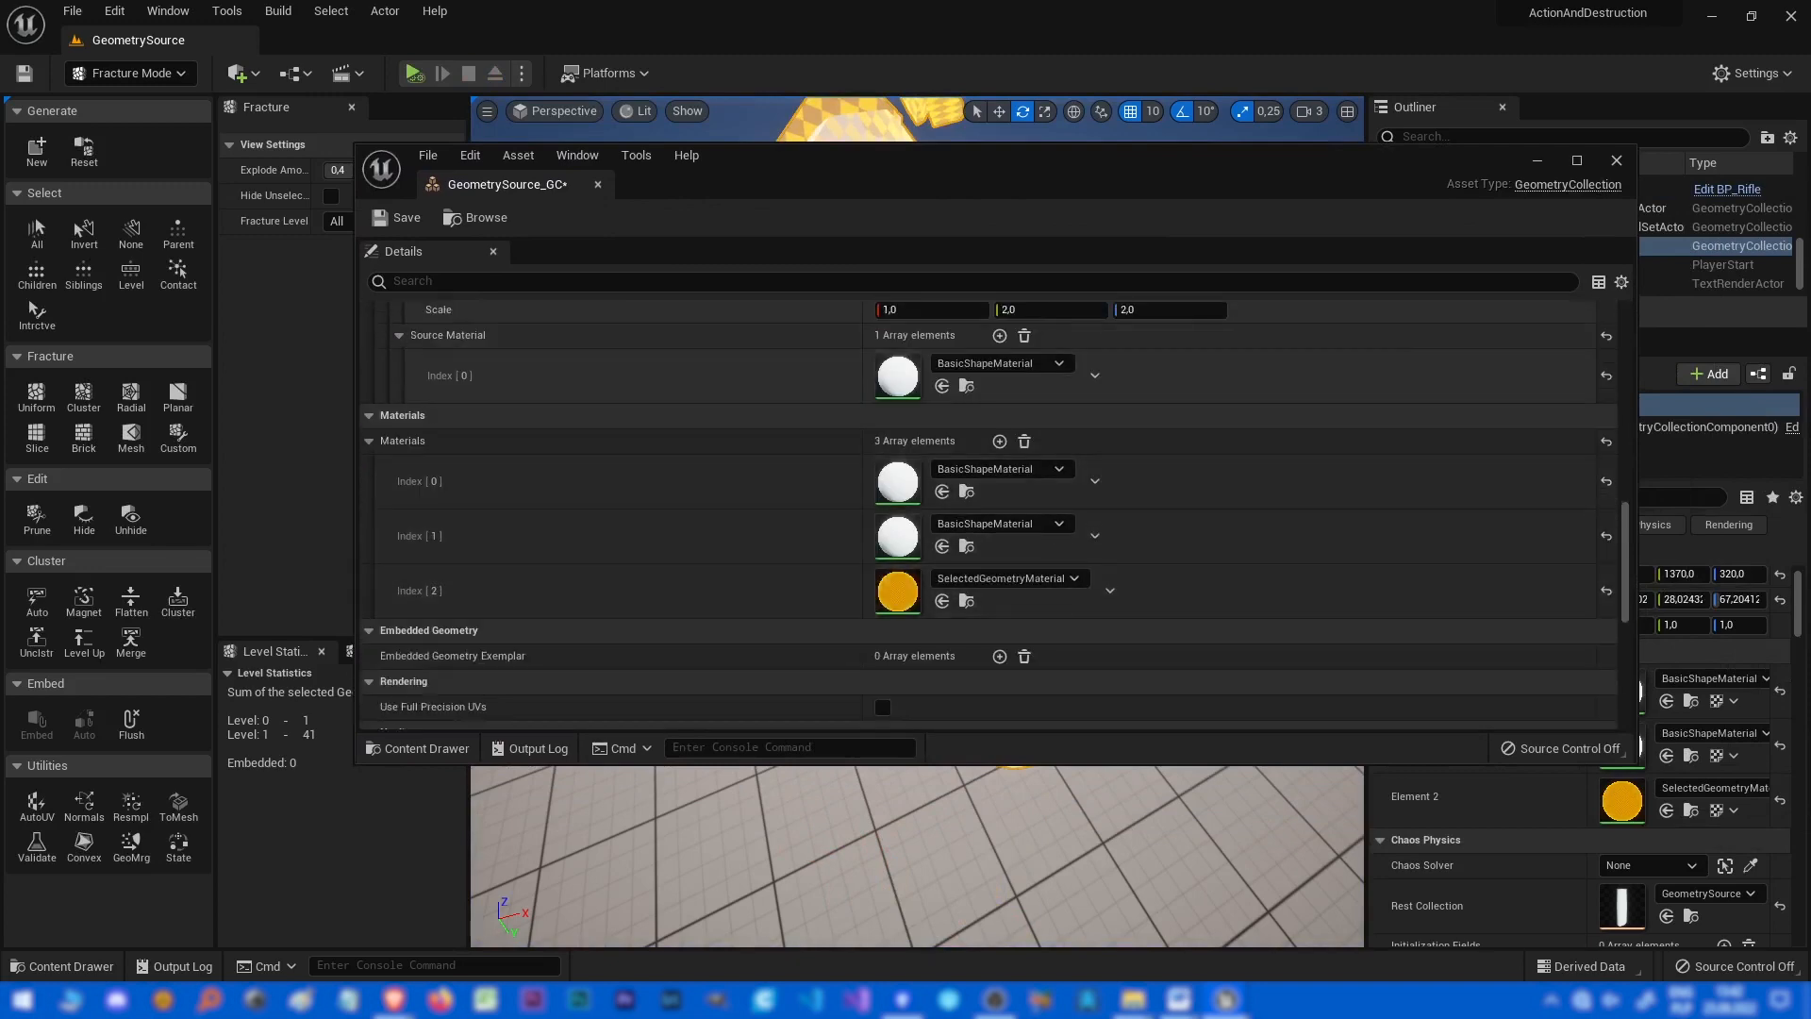
{"action": "left_click_drag", "start_coordinate": [944, 164], "coordinate": [941, 1]}
{"action": "scroll", "coordinate": [906, 566], "scroll_direction": "down", "scroll_amount": 2}
{"action": "scroll", "coordinate": [905, 566], "scroll_direction": "up", "scroll_amount": 3}
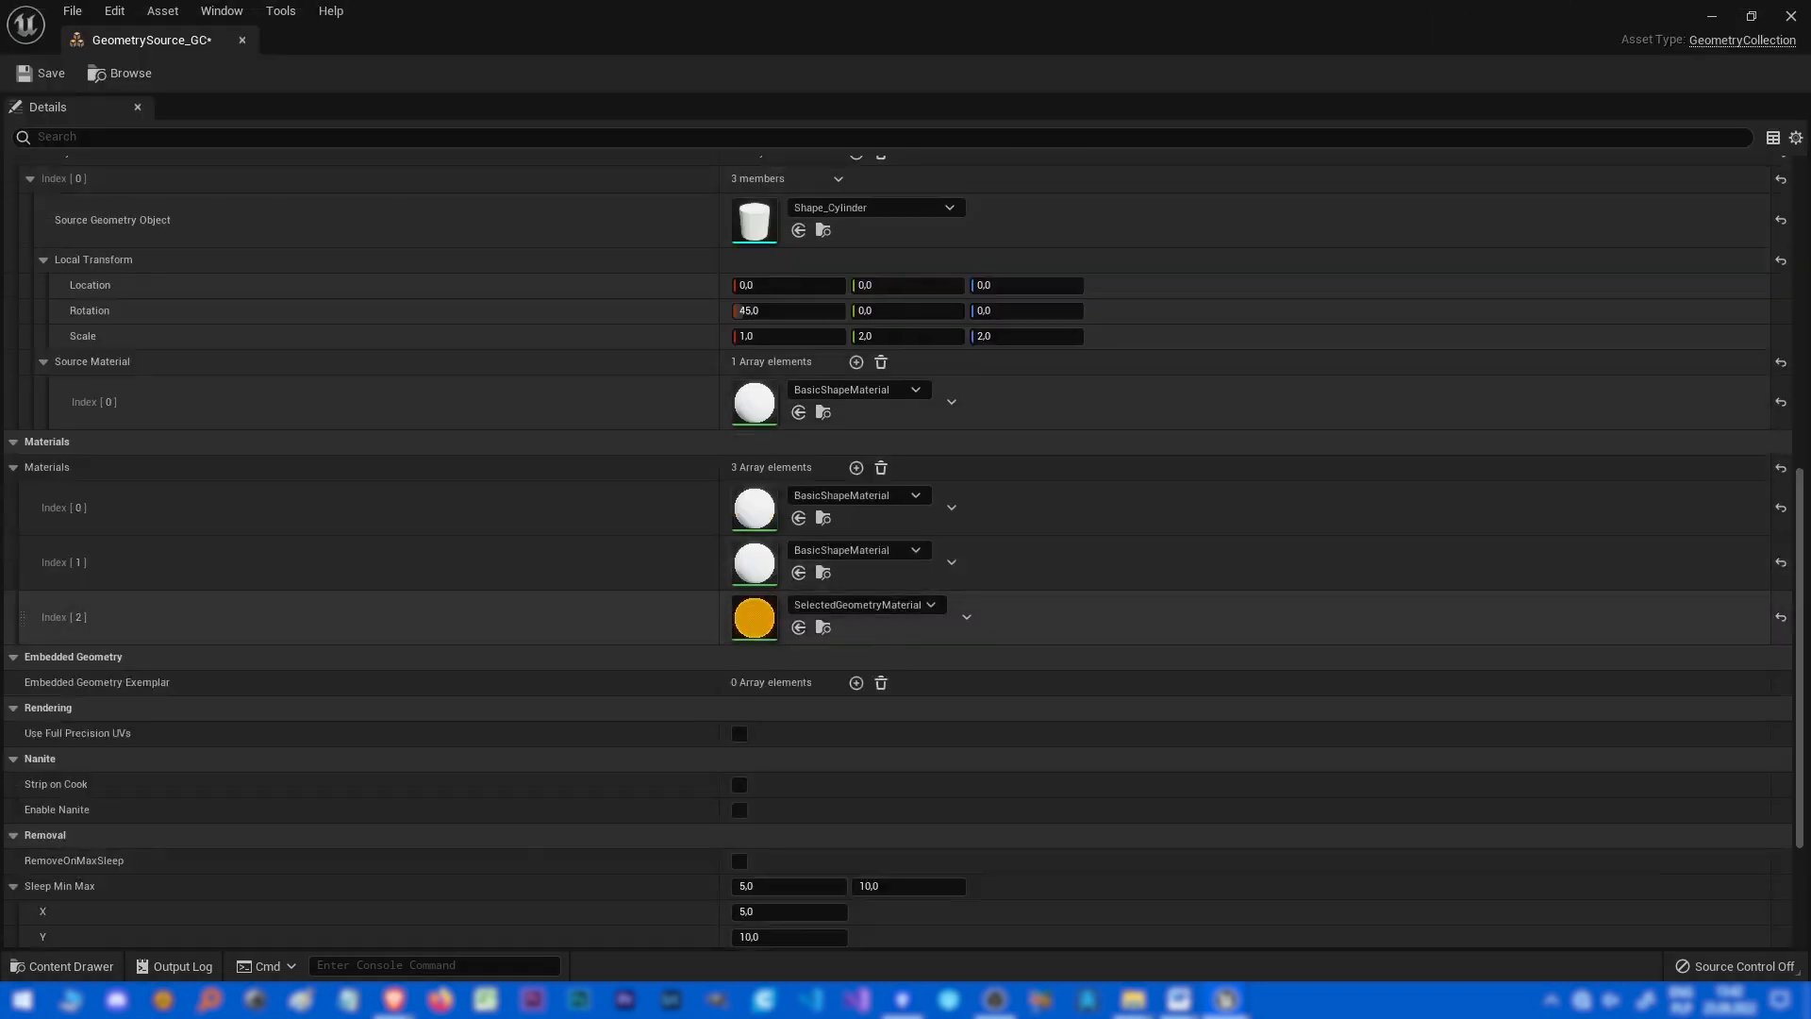
{"action": "scroll", "coordinate": [905, 565], "scroll_direction": "up", "scroll_amount": 4}
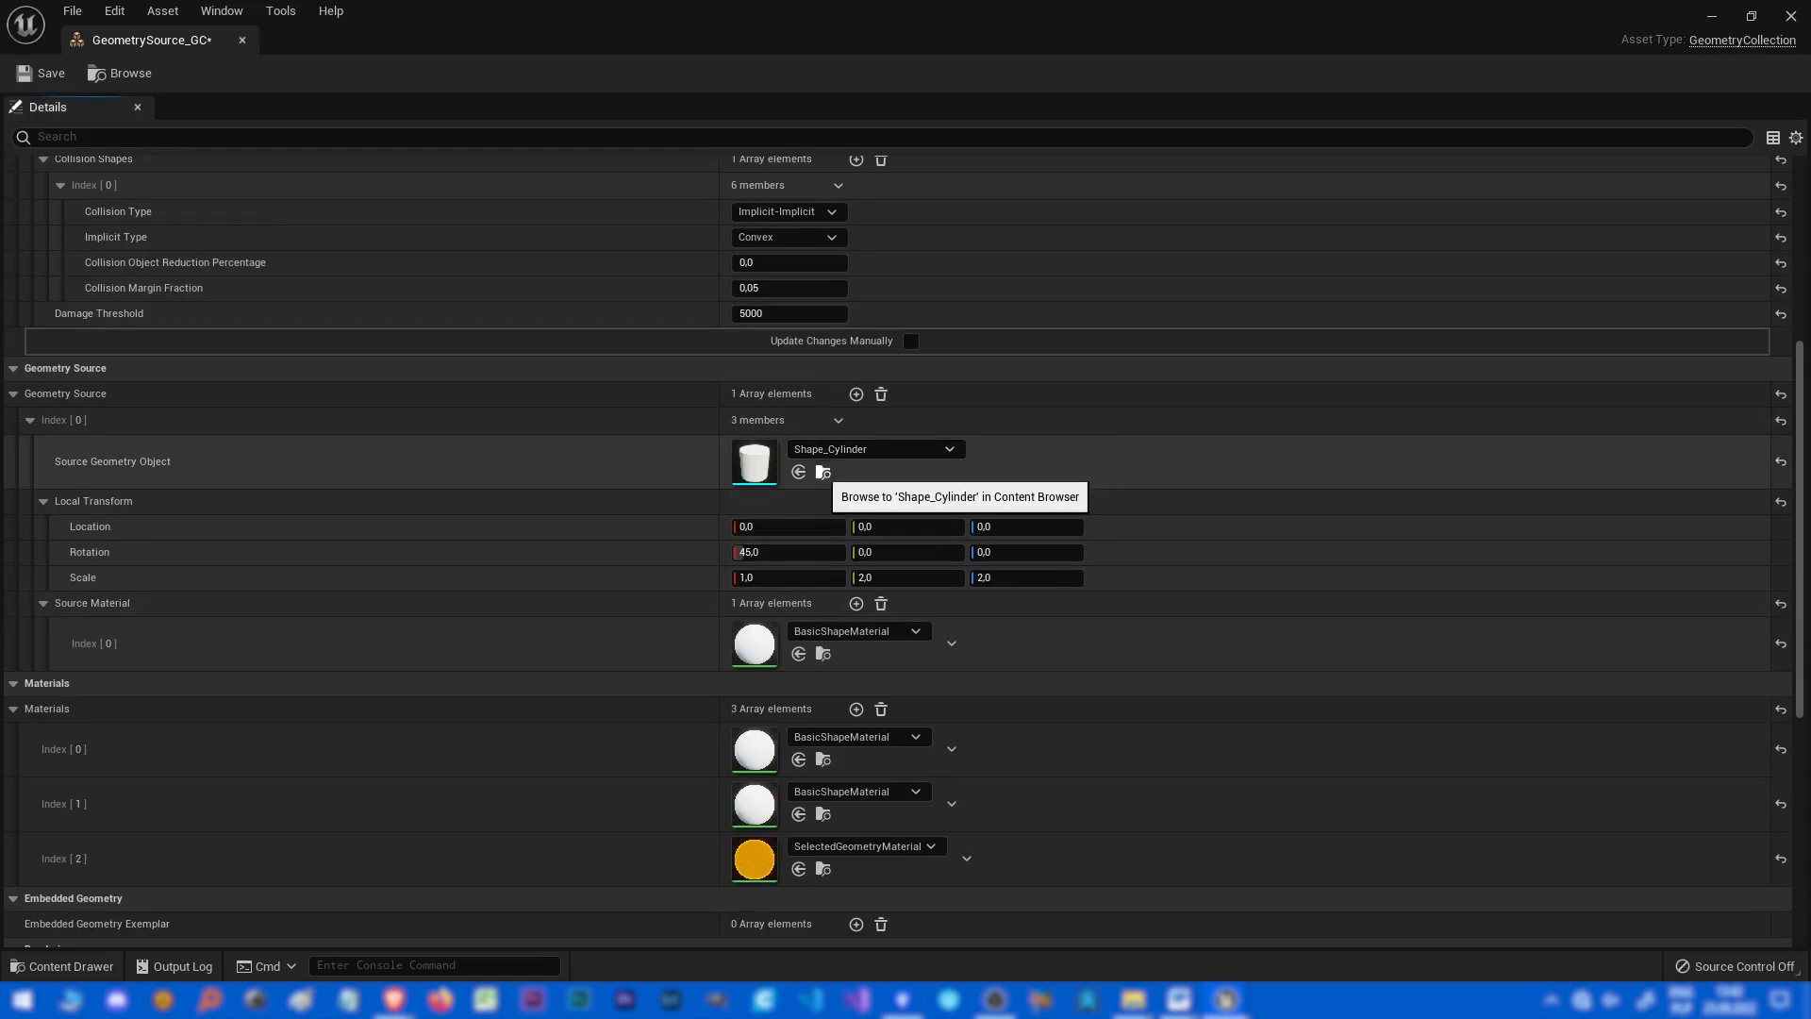
{"action": "left_click", "coordinate": [823, 472]}
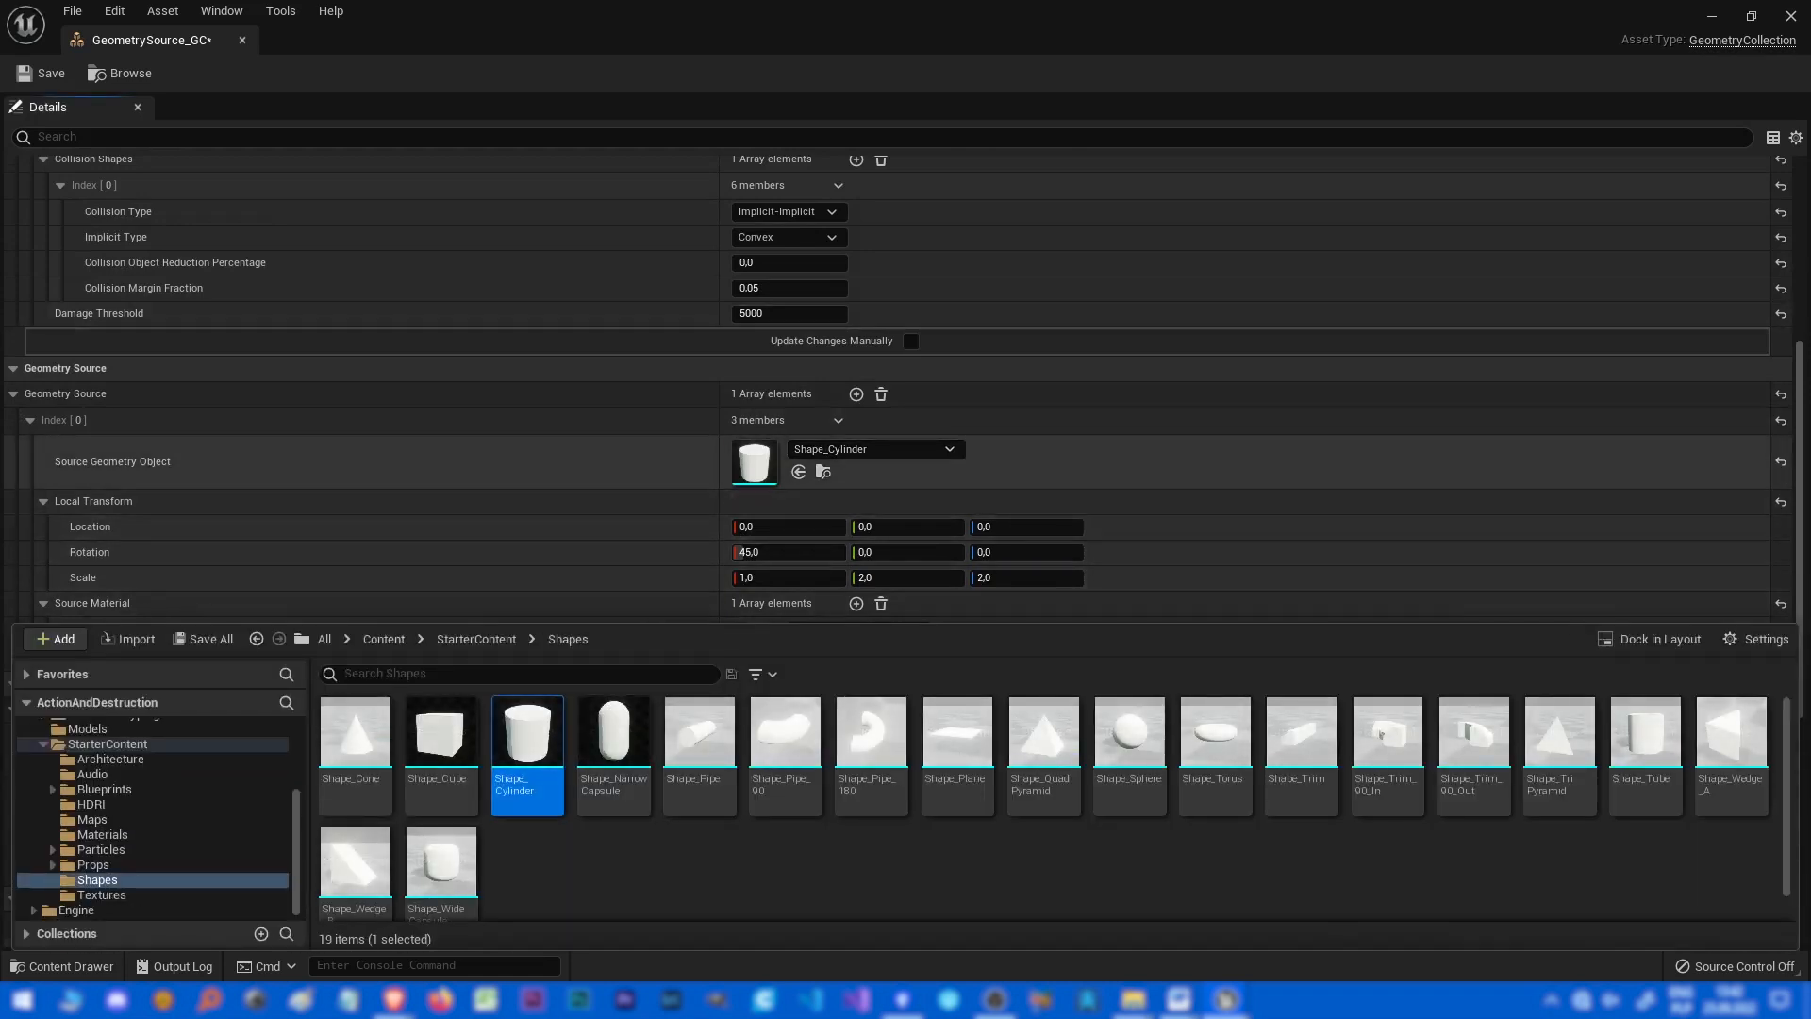
{"action": "left_click", "coordinate": [1056, 466]}
Set the geometry collection's second material slot to BasicAsset01.
{"action": "scroll", "coordinate": [1056, 571], "scroll_direction": "down", "scroll_amount": 3}
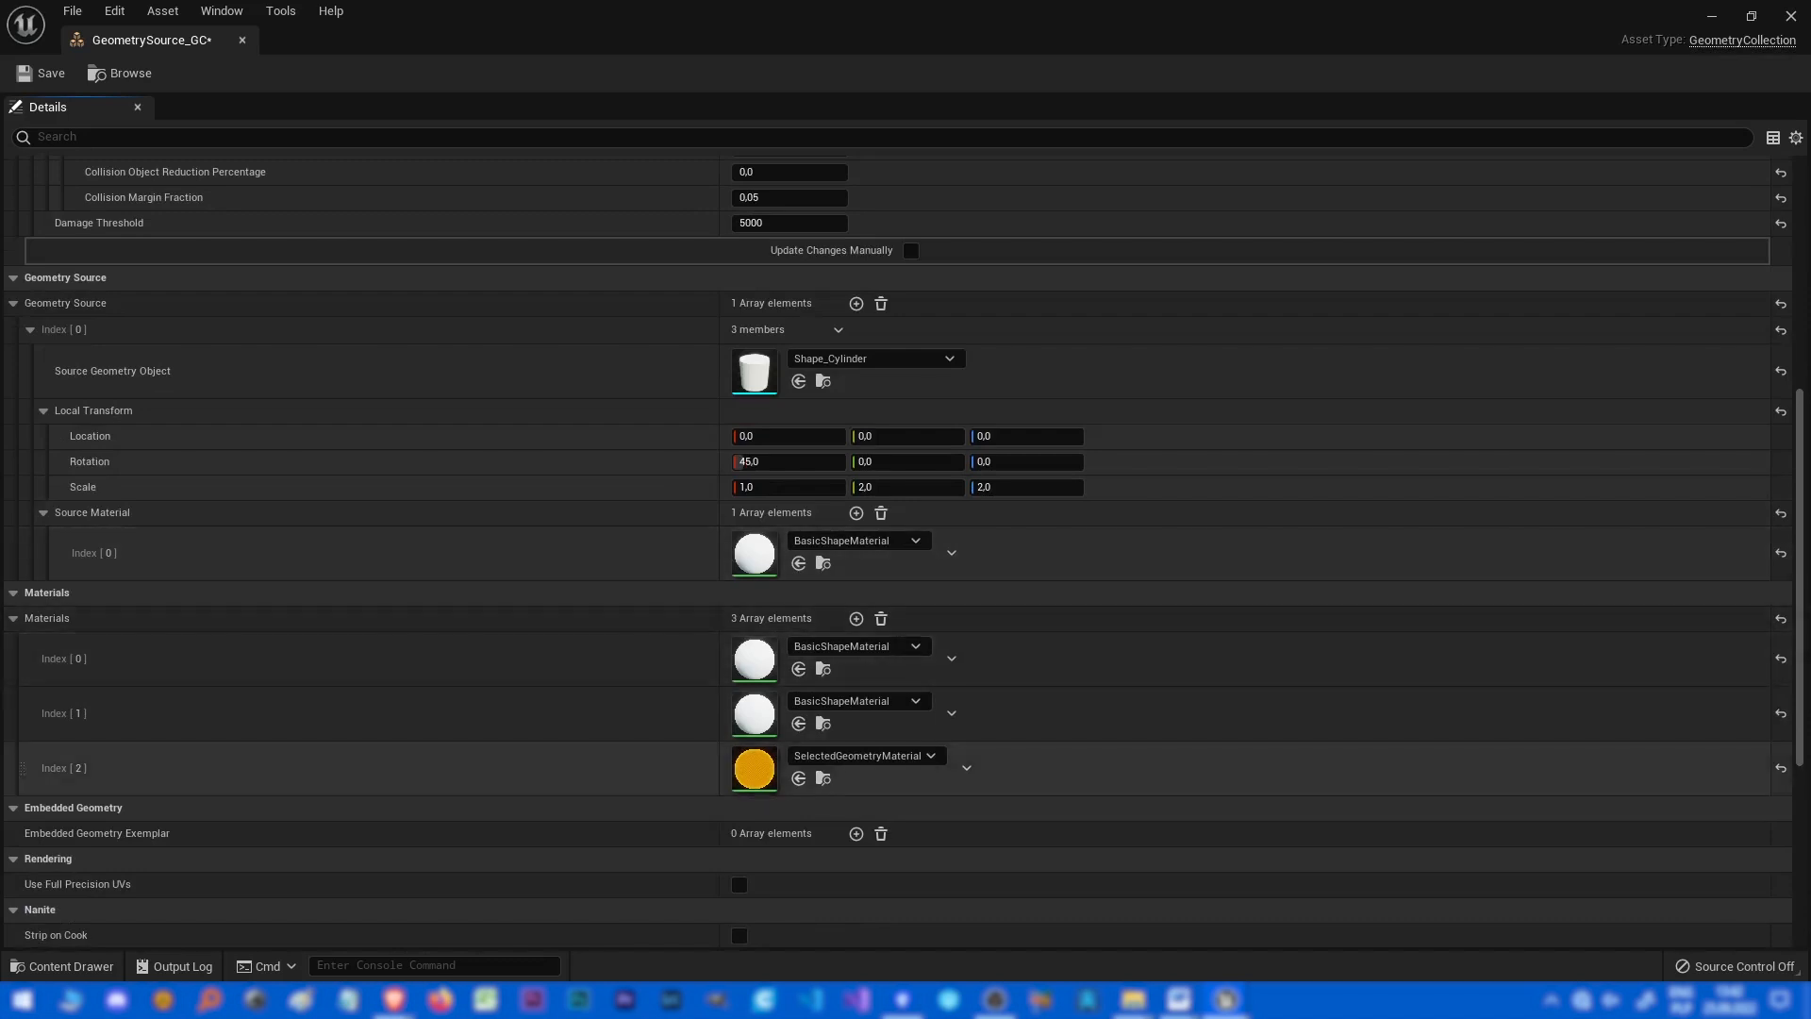
{"action": "left_click", "coordinate": [856, 701]}
{"action": "left_click", "coordinate": [877, 454]}
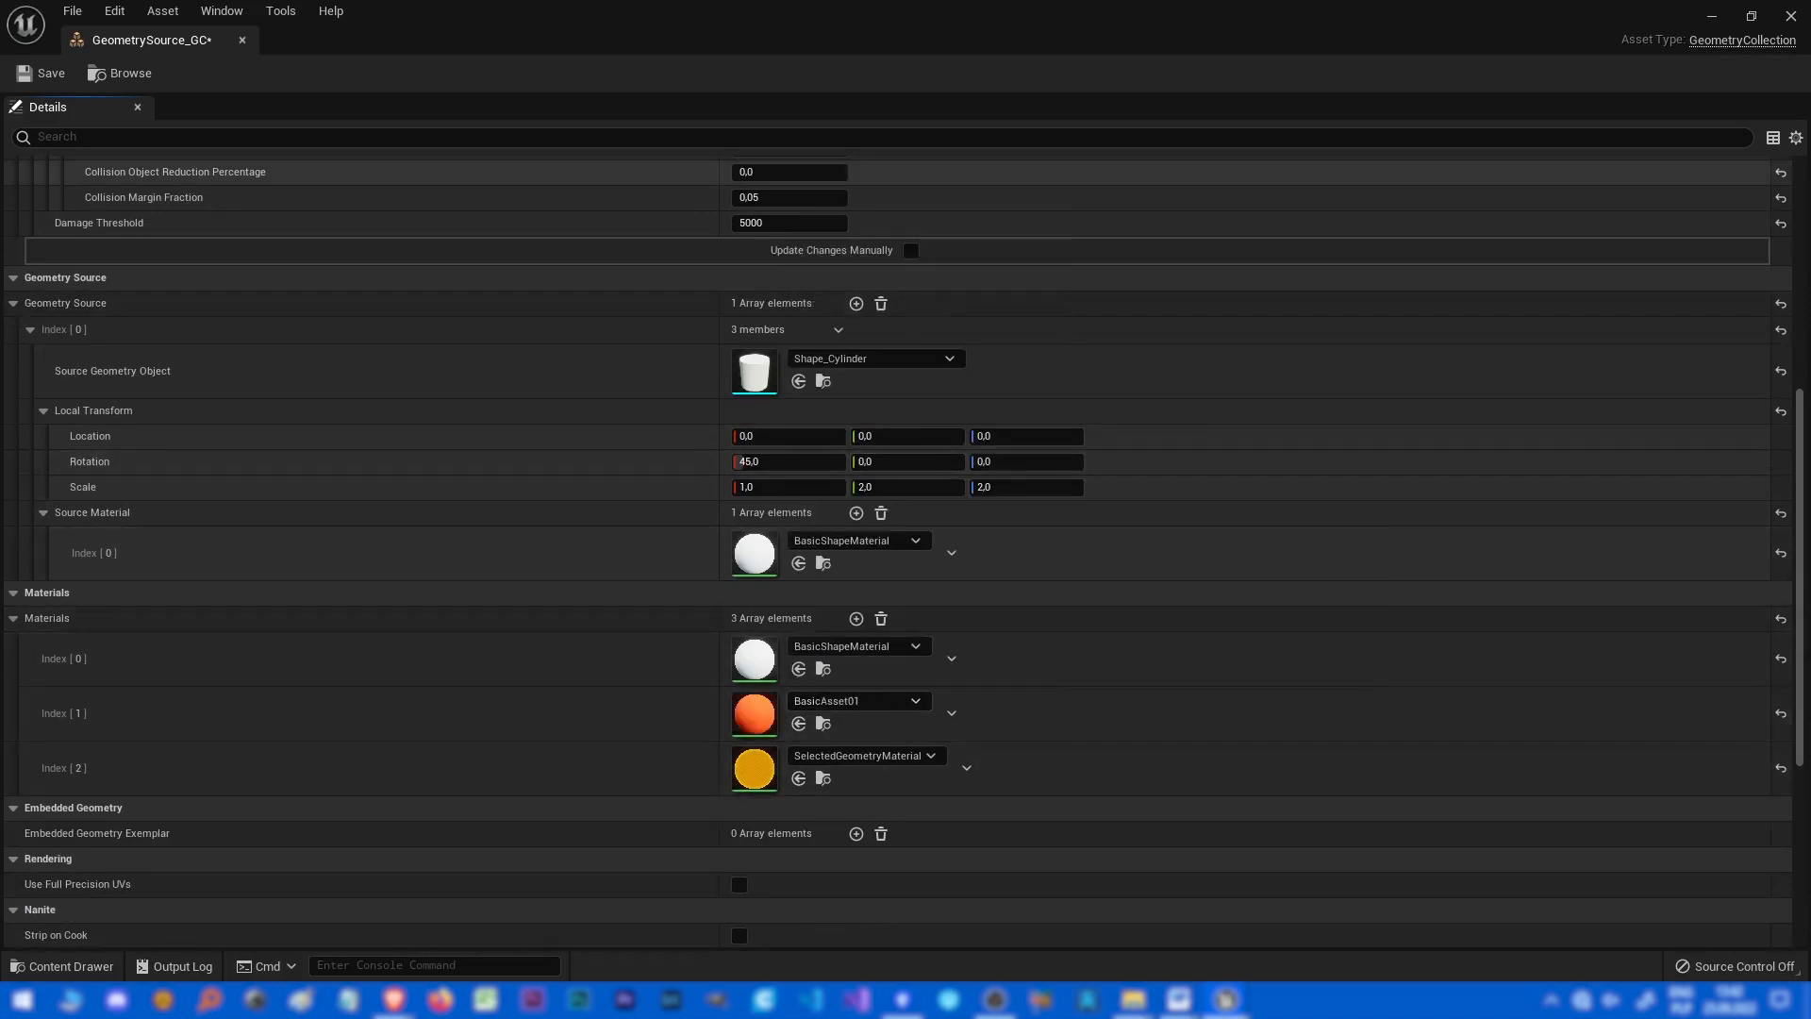
Set the explode amount to 0 and switch back to Select Mode.
{"action": "left_click", "coordinate": [1790, 16]}
{"action": "right_click_drag", "start_coordinate": [943, 528], "coordinate": [1009, 529]}
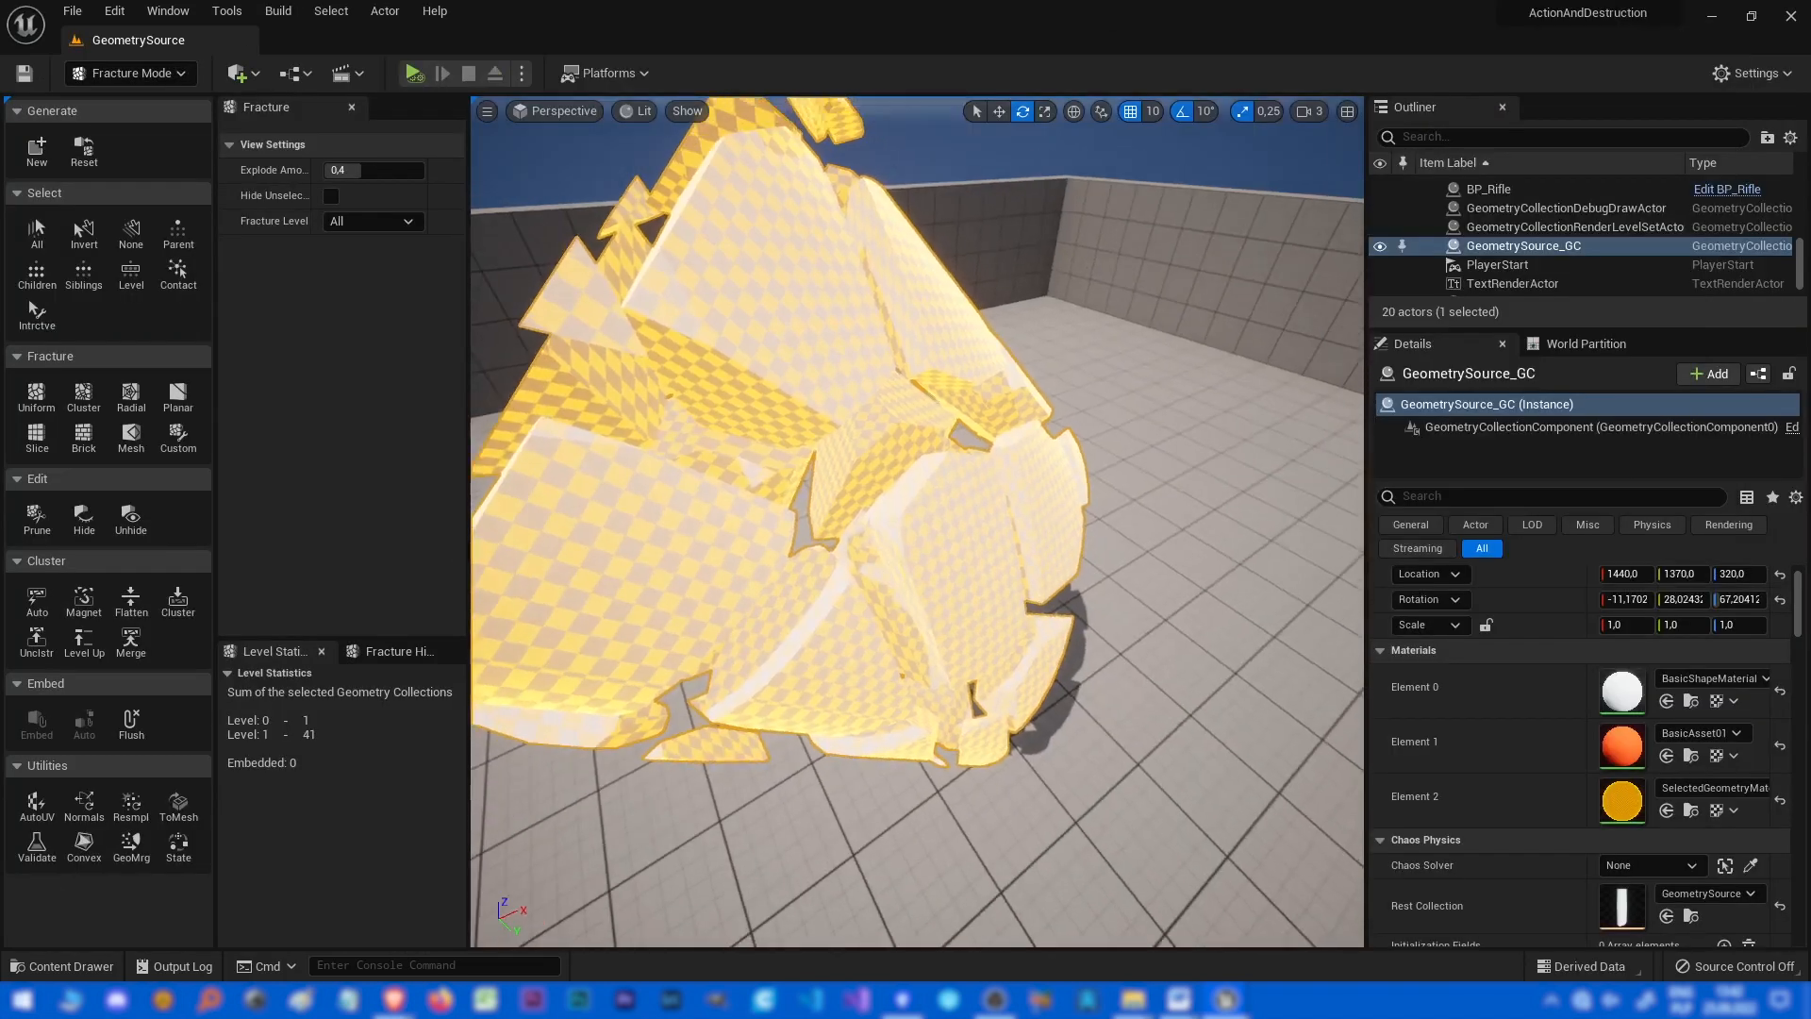
{"action": "left_click_drag", "start_coordinate": [361, 171], "coordinate": [322, 170]}
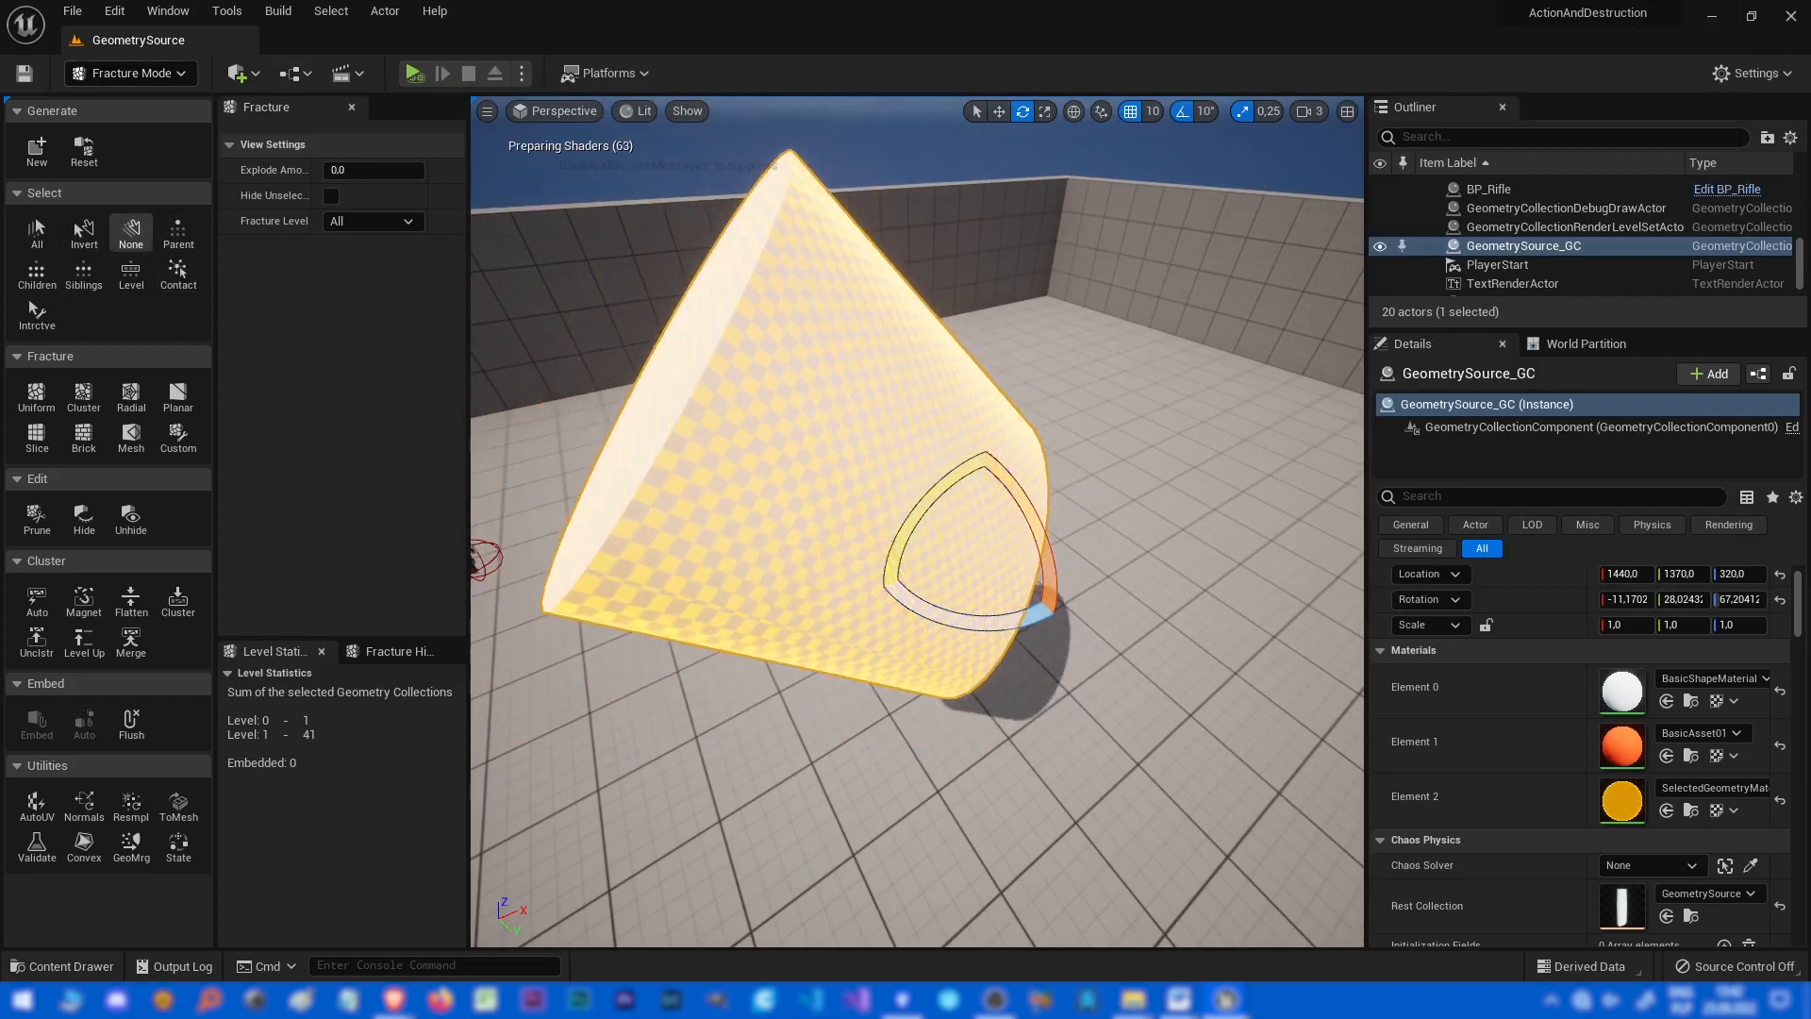
{"action": "left_click", "coordinate": [131, 233]}
{"action": "left_click", "coordinate": [132, 73]}
{"action": "left_click", "coordinate": [128, 103]}
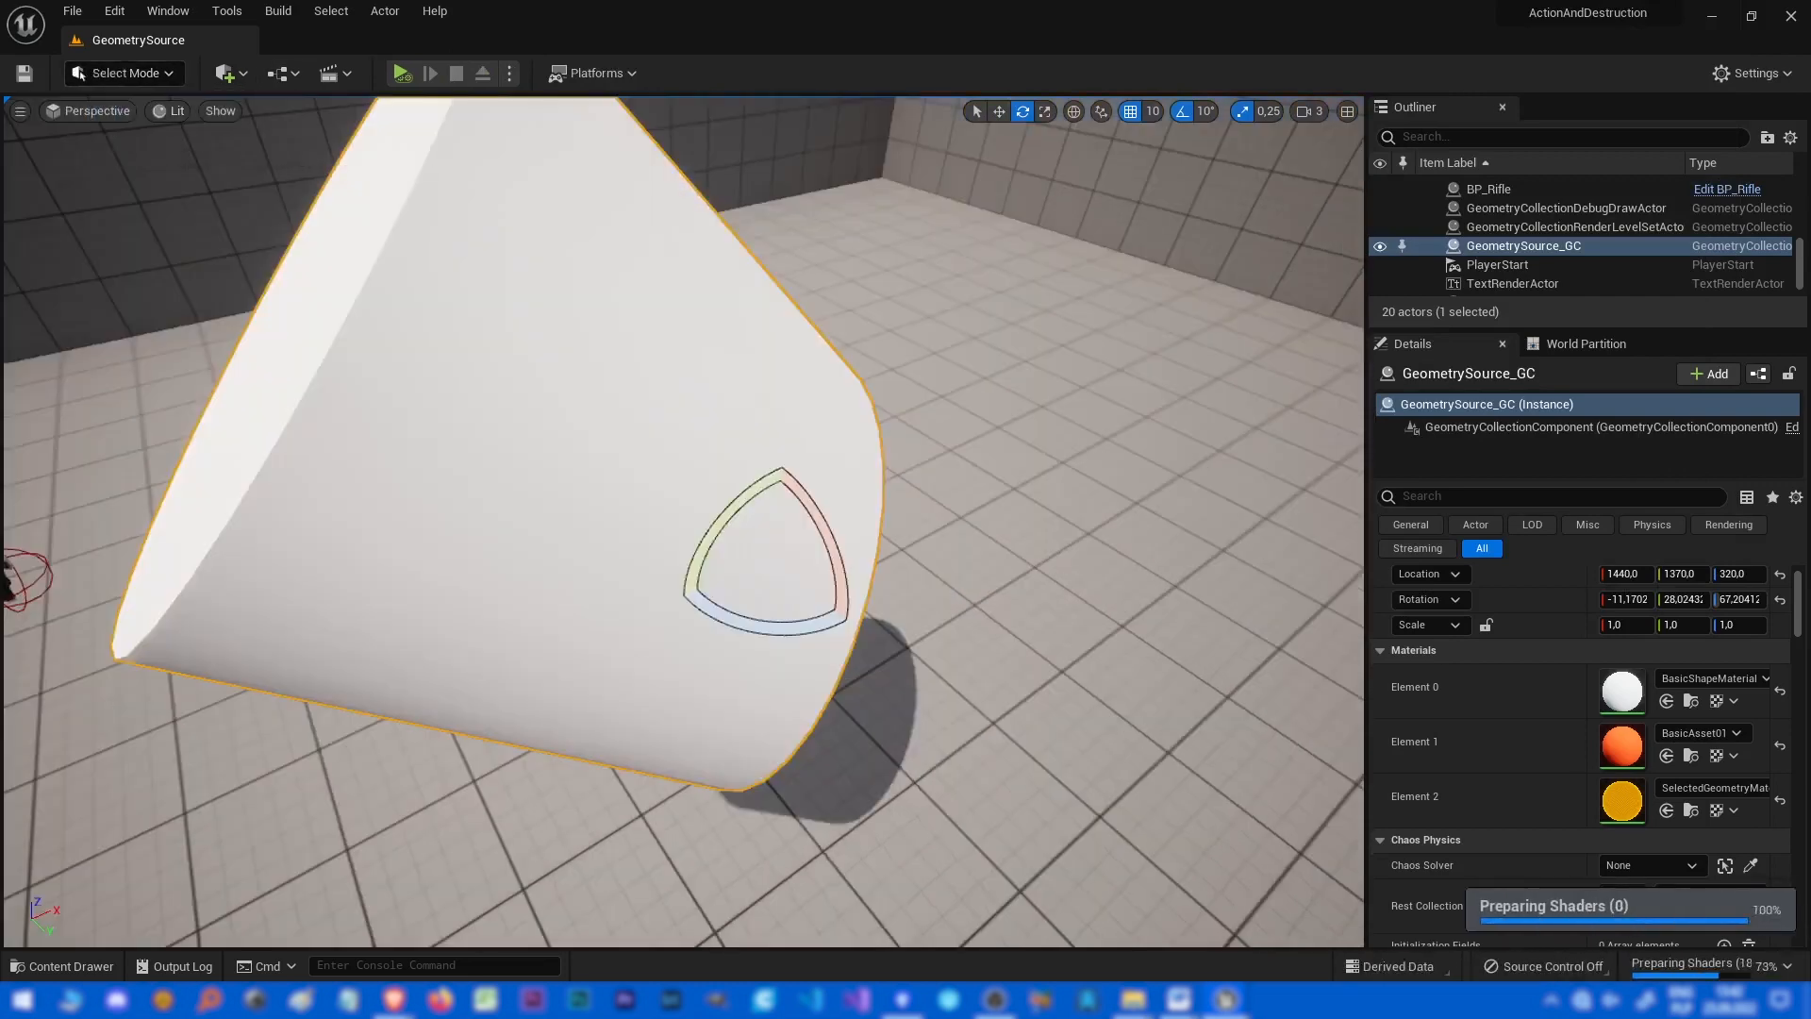
Simulate the level and change the second material slot to BasicAsset02.
{"action": "key", "text": "alt+p"}
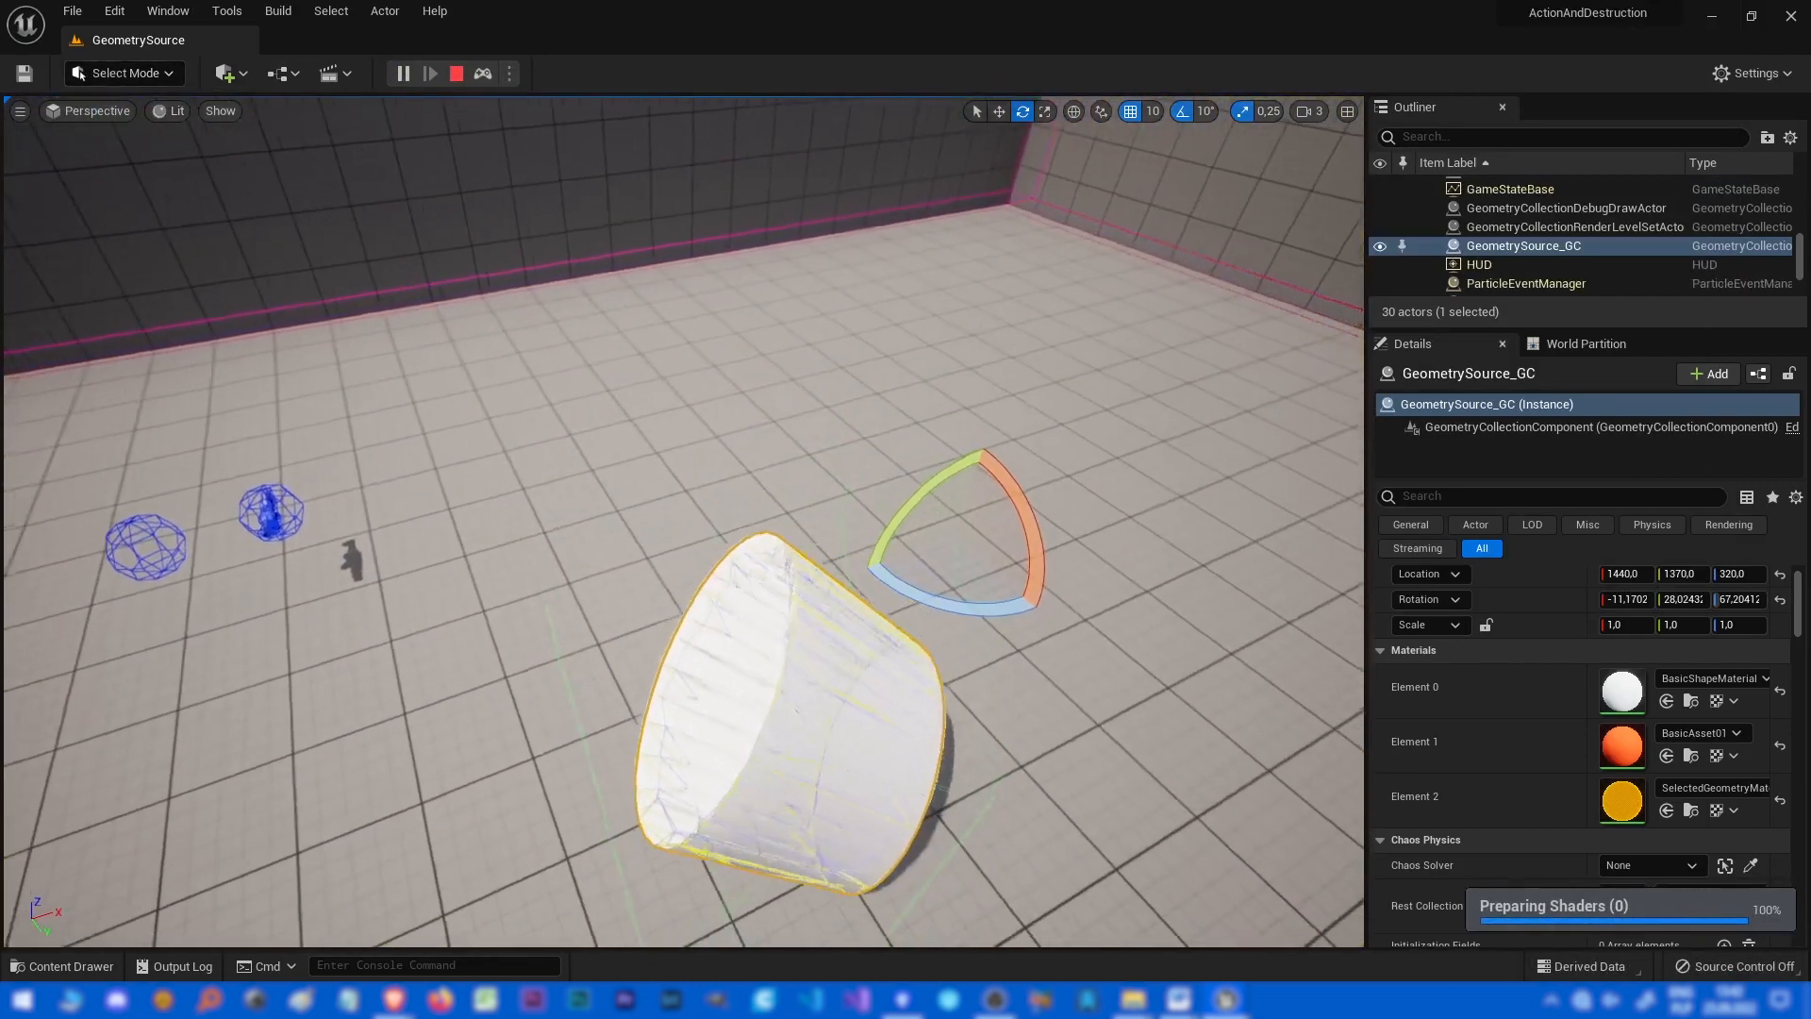
{"action": "right_click_drag", "start_coordinate": [682, 522], "coordinate": [683, 556]}
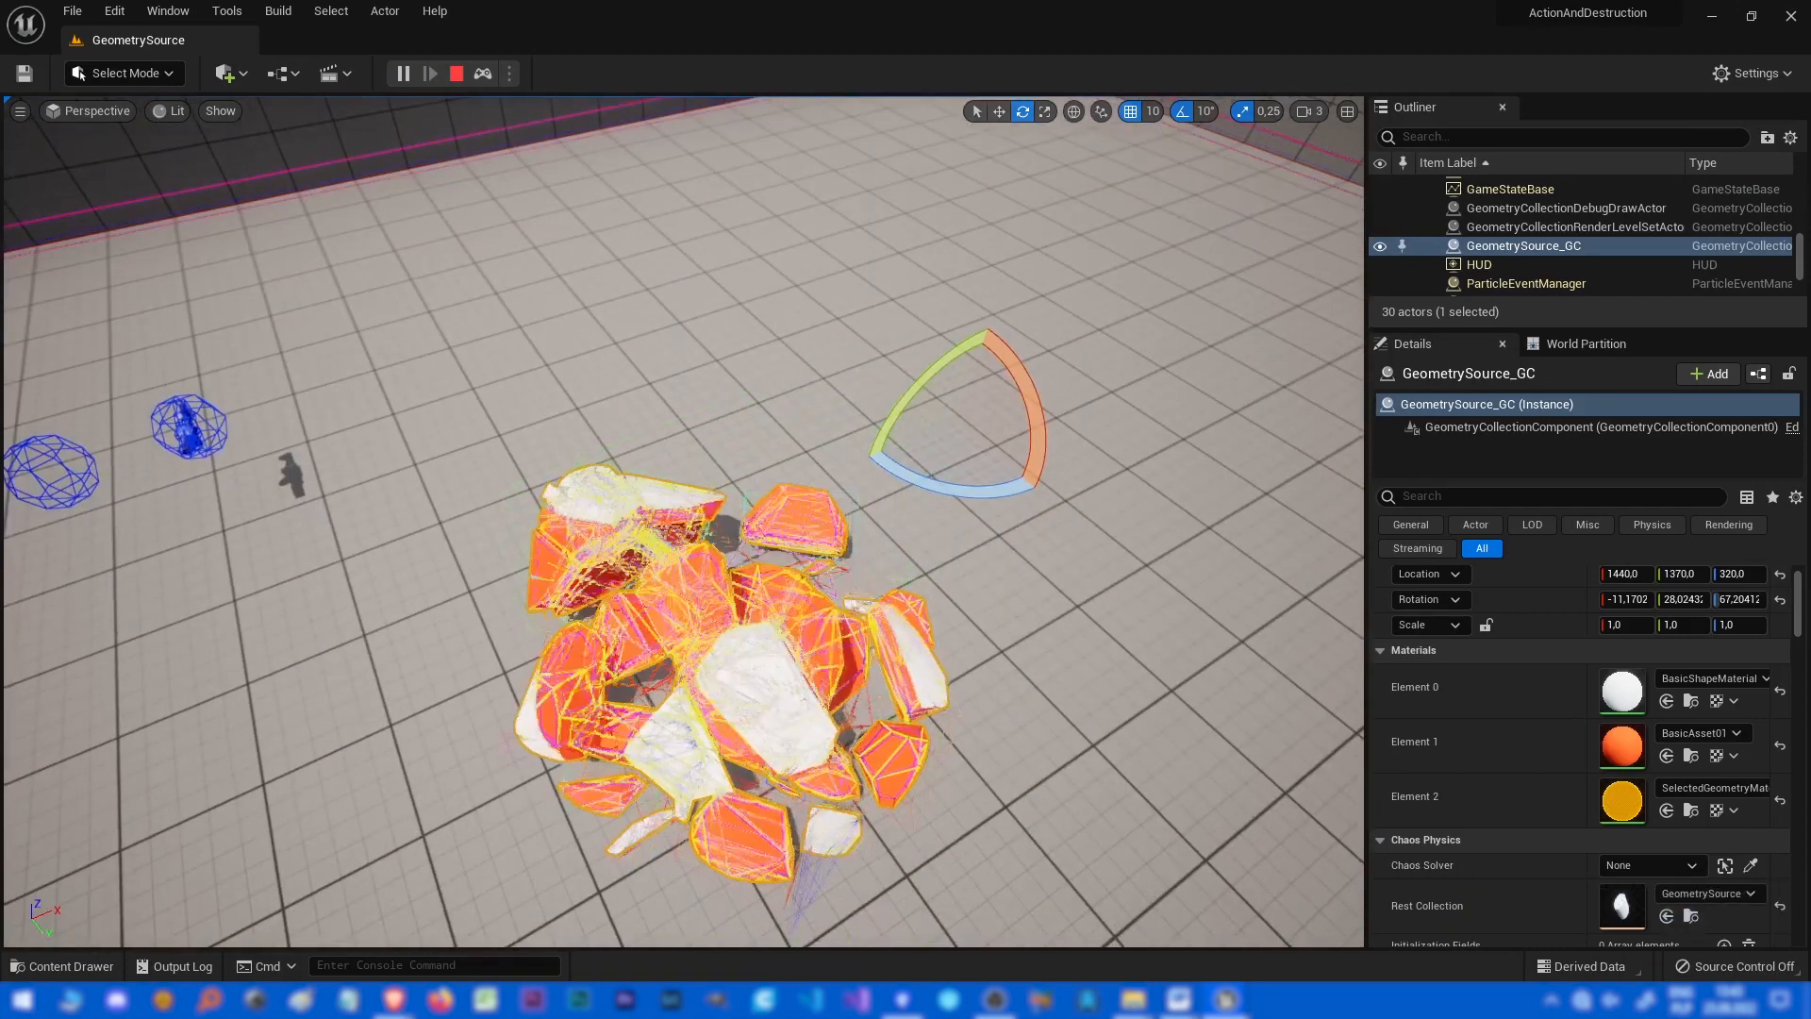
{"action": "left_click_drag", "start_coordinate": [1810, 174], "coordinate": [1319, 210]}
{"action": "scroll", "coordinate": [1132, 566], "scroll_direction": "down", "scroll_amount": 5}
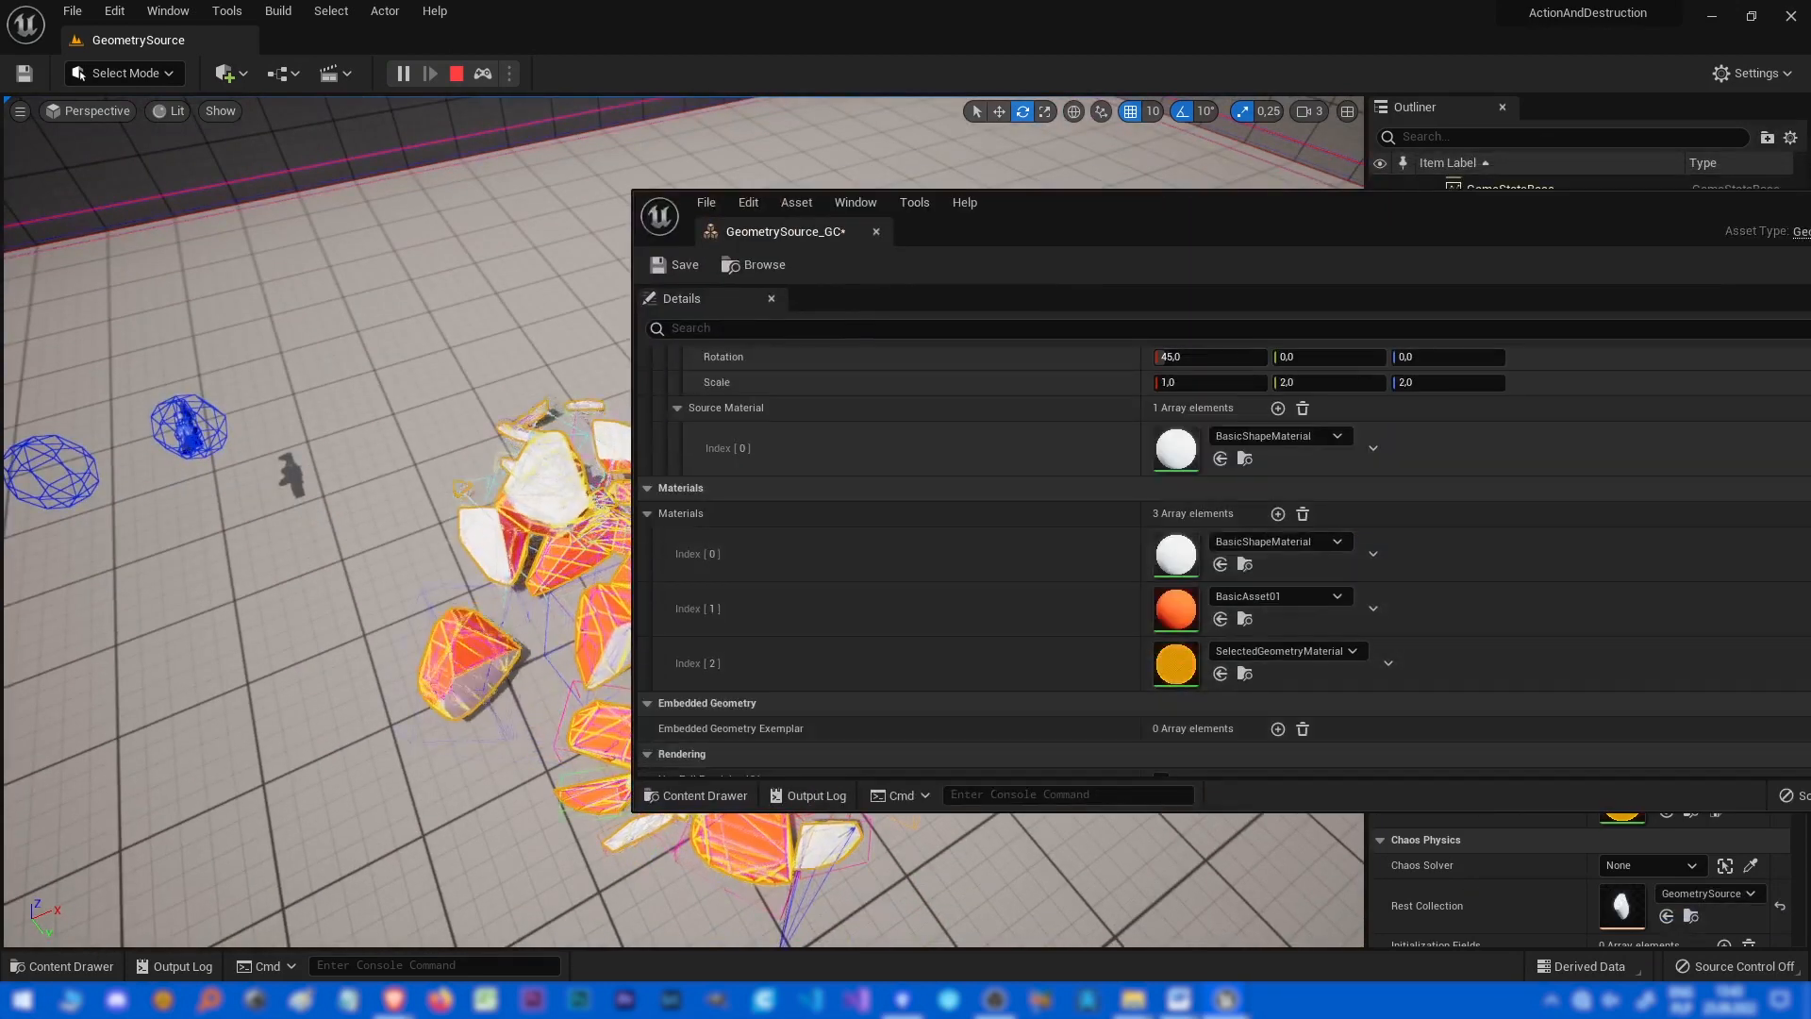
{"action": "left_click", "coordinate": [1273, 596]}
{"action": "left_click", "coordinate": [1320, 491]}
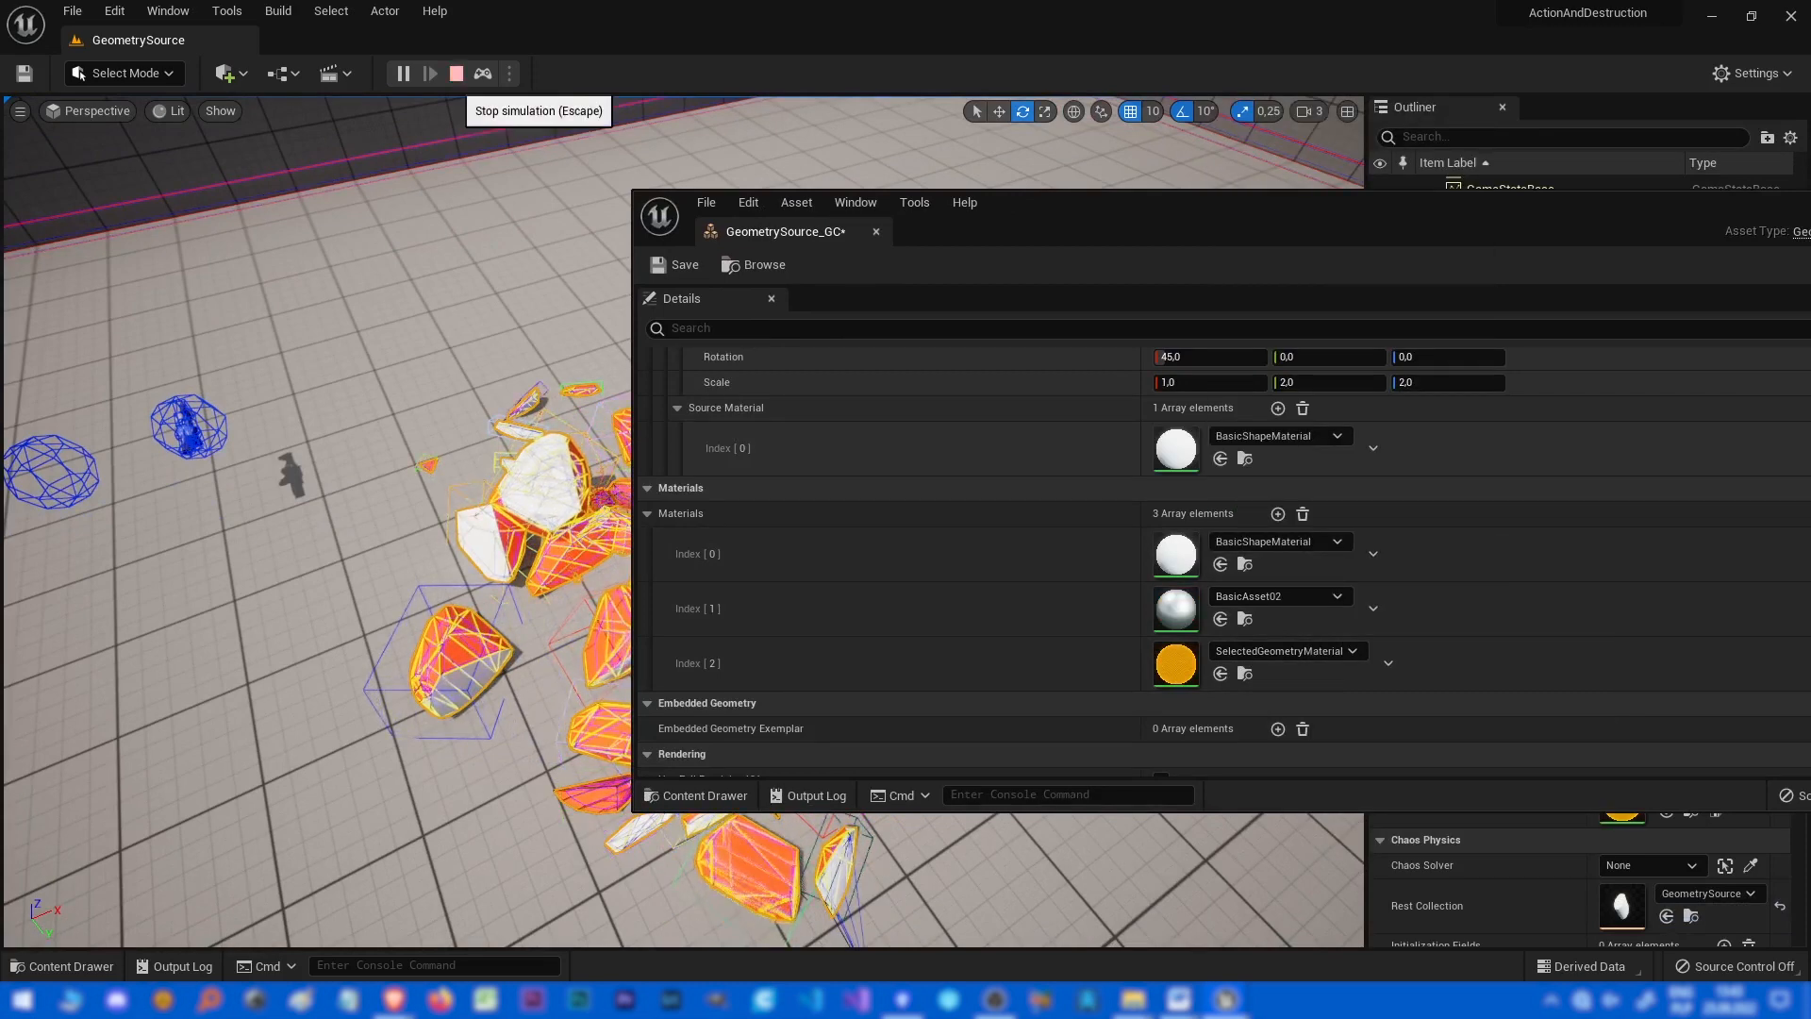
Restart the simulation to view the fragments with the new material, then stop it.
{"action": "left_click", "coordinate": [456, 72]}
{"action": "left_click", "coordinate": [401, 72]}
{"action": "left_click_drag", "start_coordinate": [1049, 208], "coordinate": [1356, 153]}
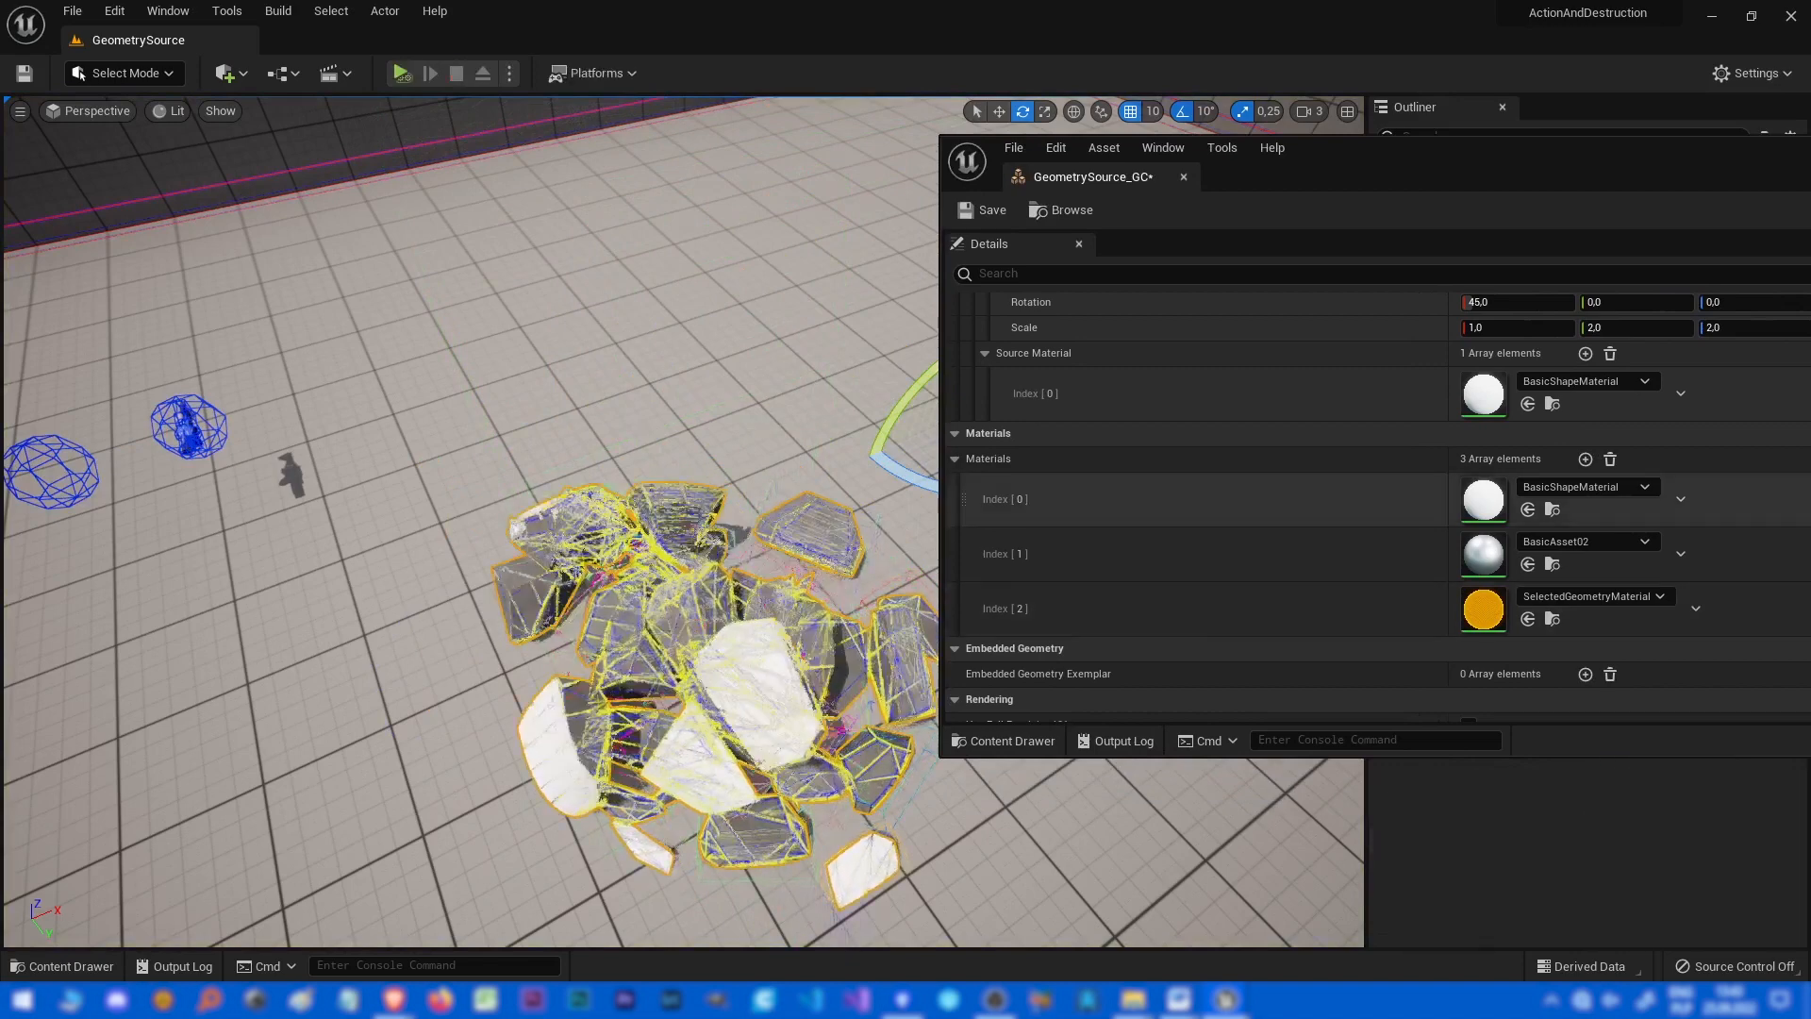
{"action": "key", "text": "Escape"}
Examine the geometry collection's removal and fracture settings in the details.
{"action": "left_click_drag", "start_coordinate": [1532, 147], "coordinate": [714, 113]}
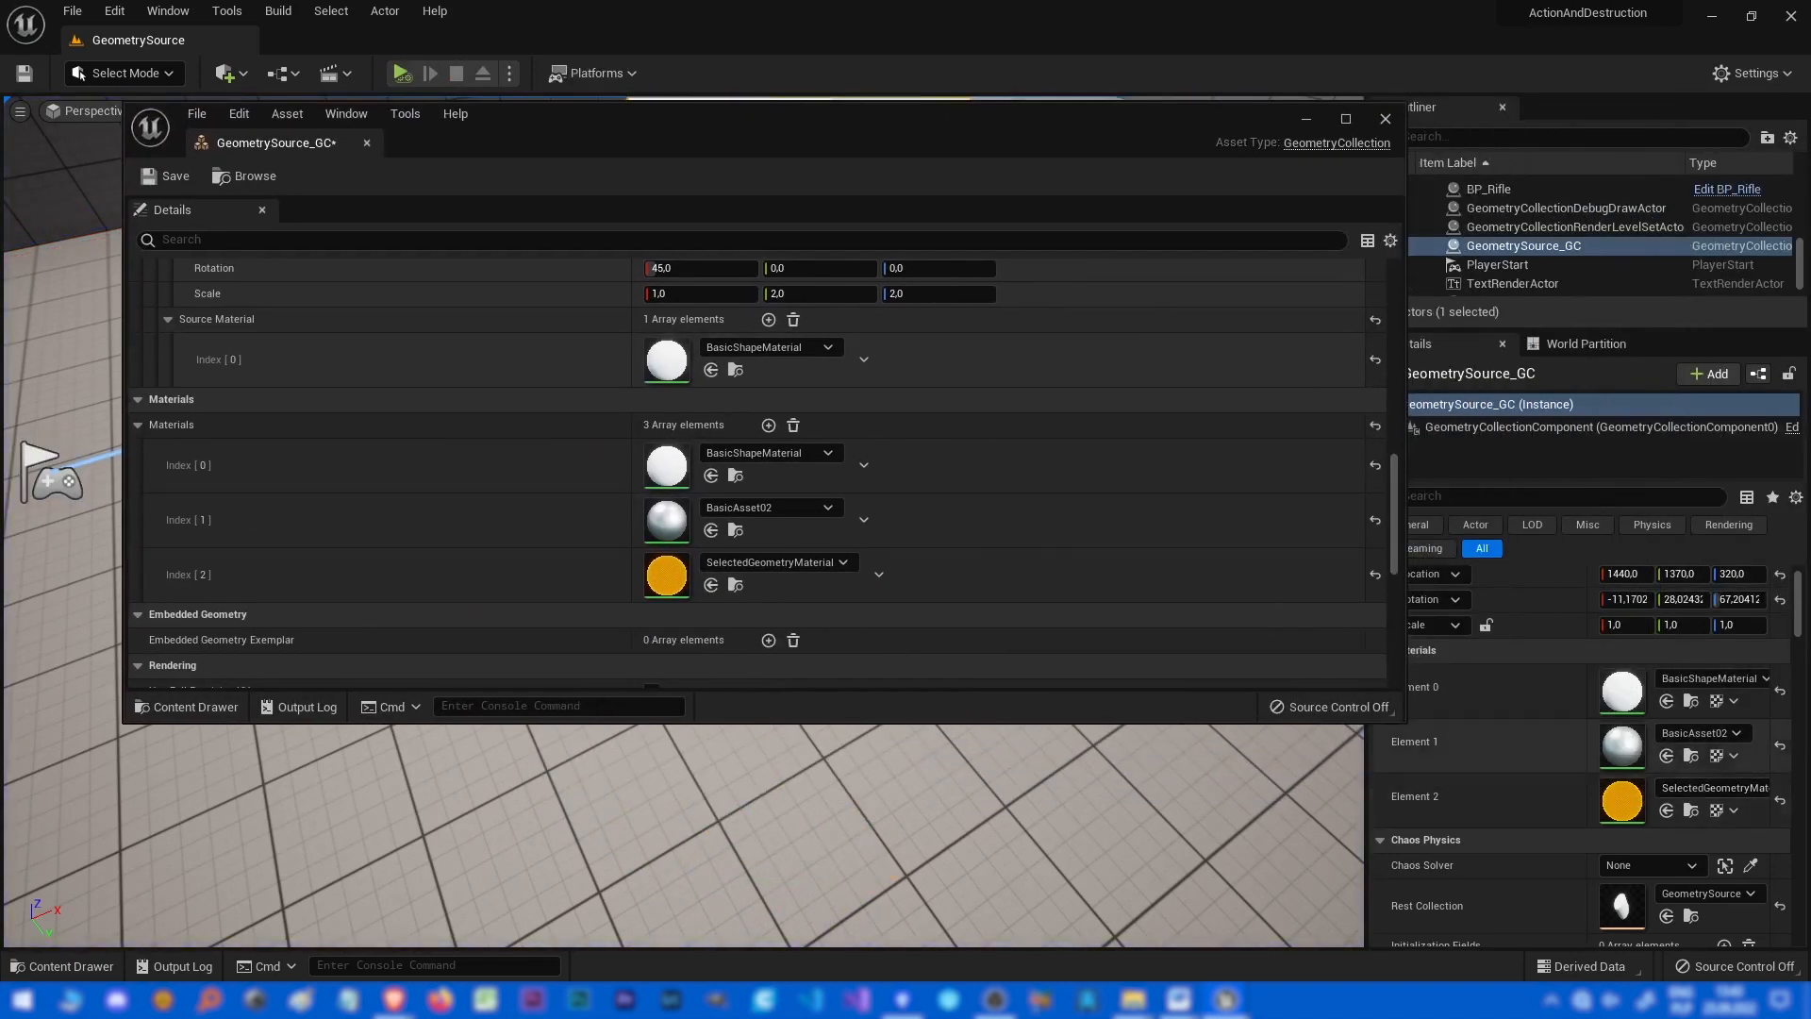
{"action": "scroll", "coordinate": [754, 471], "scroll_direction": "down", "scroll_amount": 3}
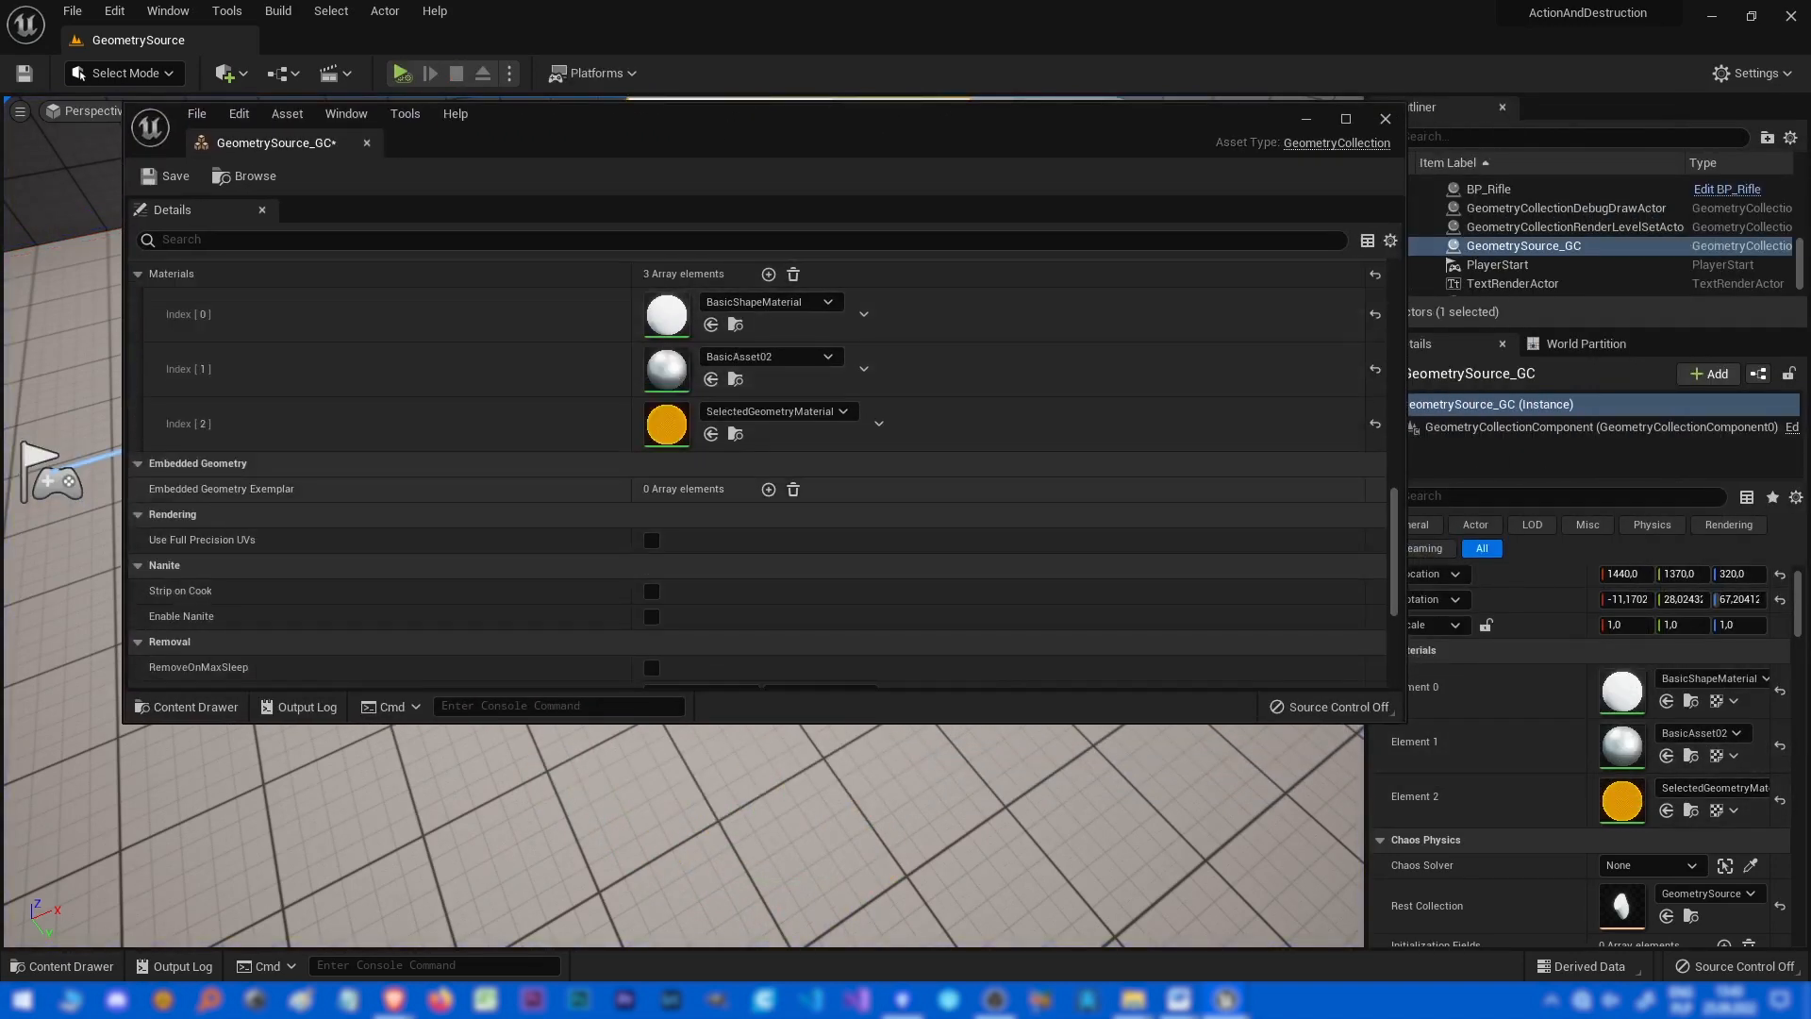
{"action": "scroll", "coordinate": [755, 472], "scroll_direction": "down", "scroll_amount": 2}
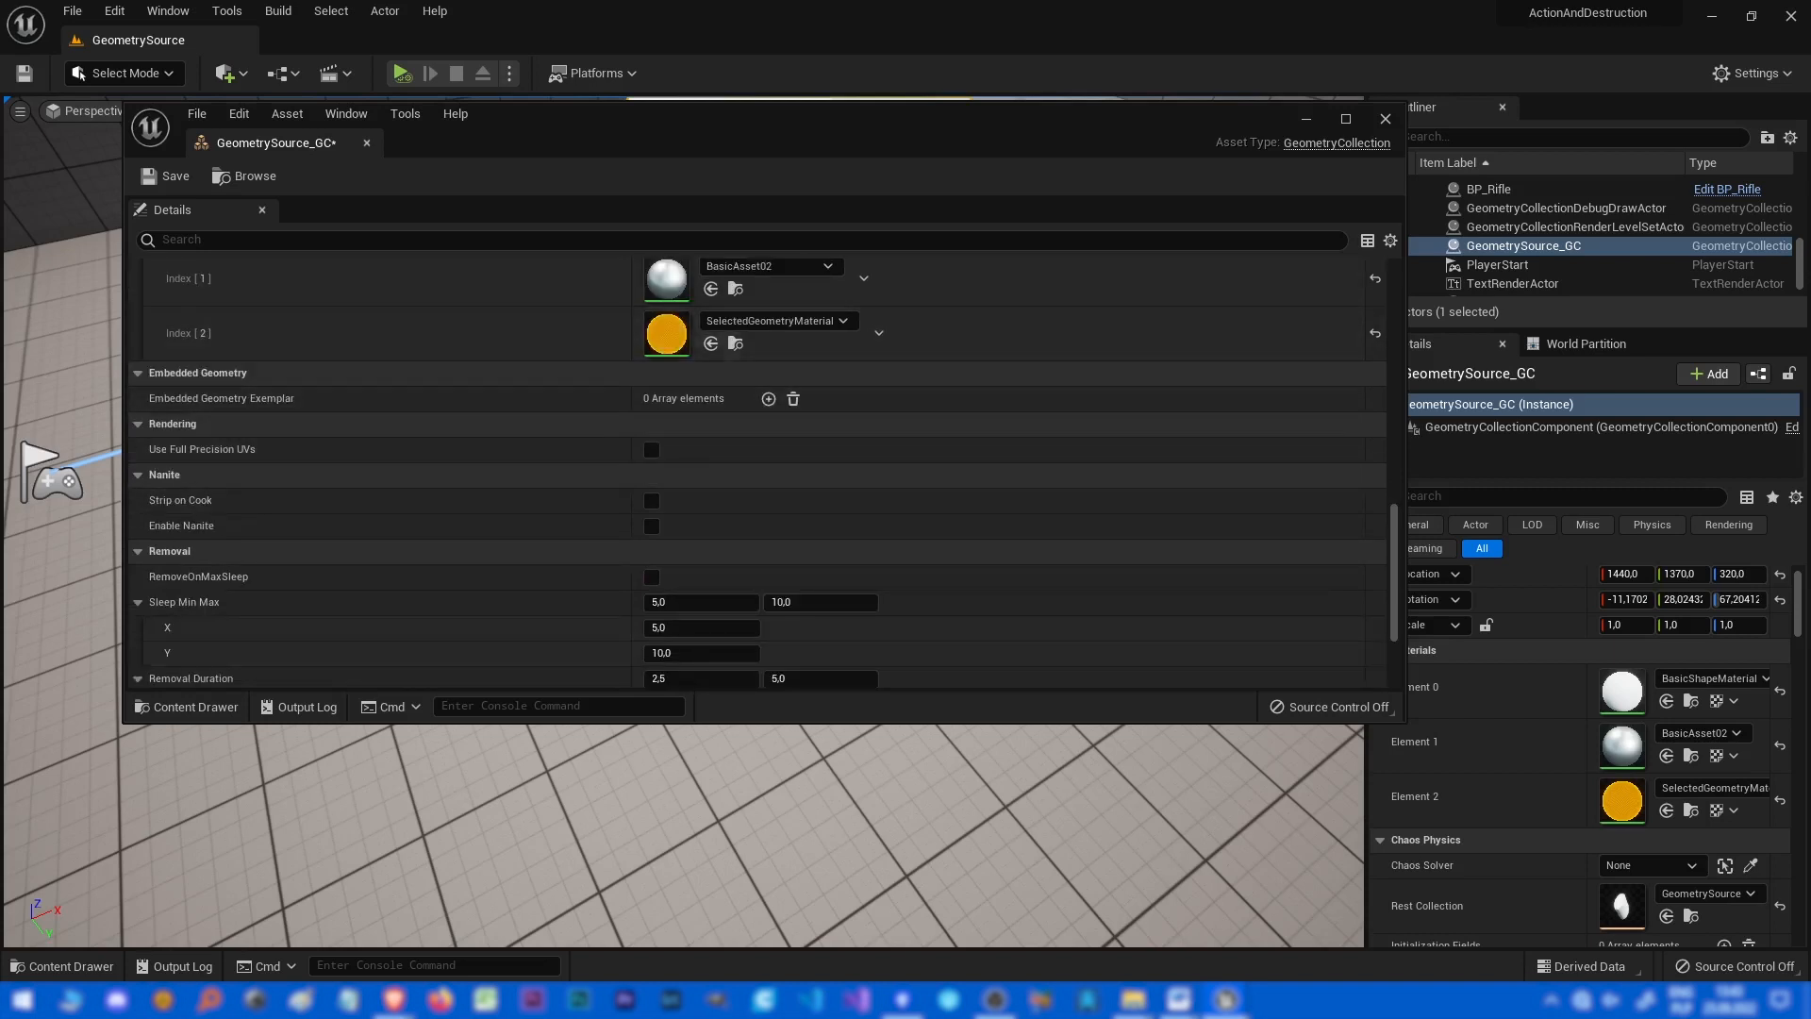
{"action": "left_click_drag", "start_coordinate": [541, 103], "coordinate": [1489, 141]}
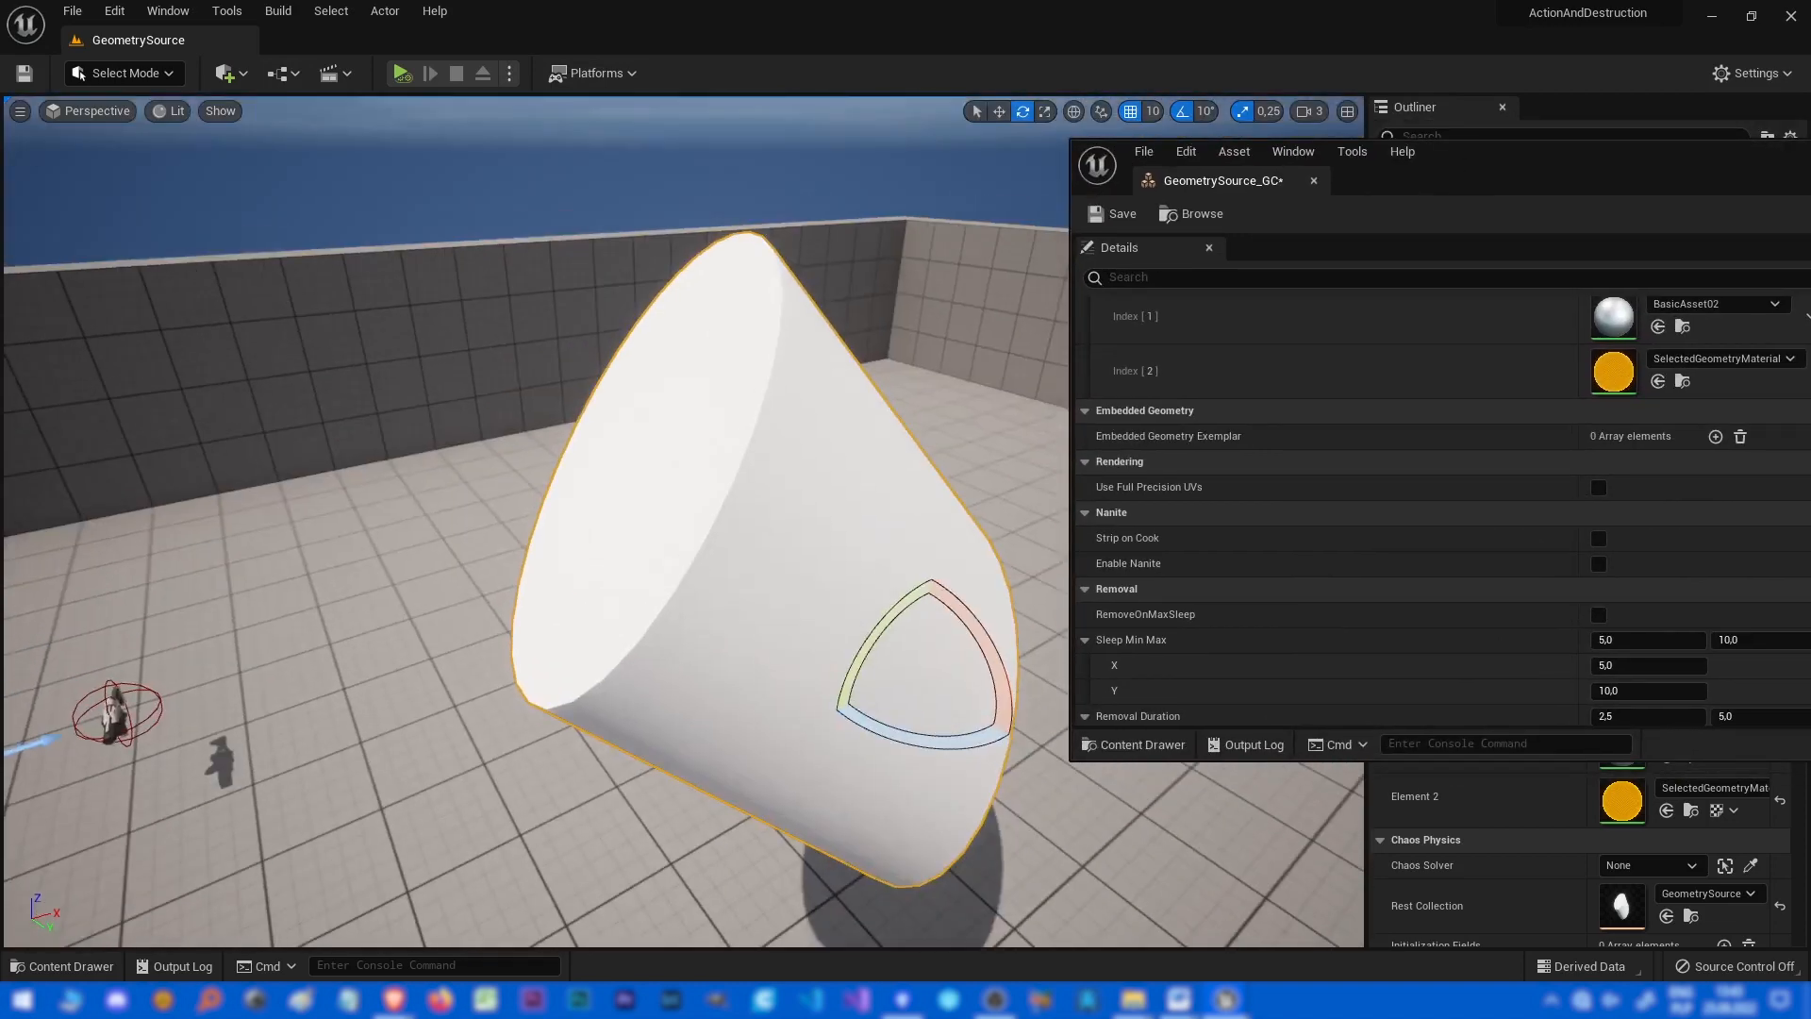
{"action": "left_click_drag", "start_coordinate": [1509, 167], "coordinate": [684, 205]}
{"action": "scroll", "coordinate": [879, 556], "scroll_direction": "down", "scroll_amount": 5}
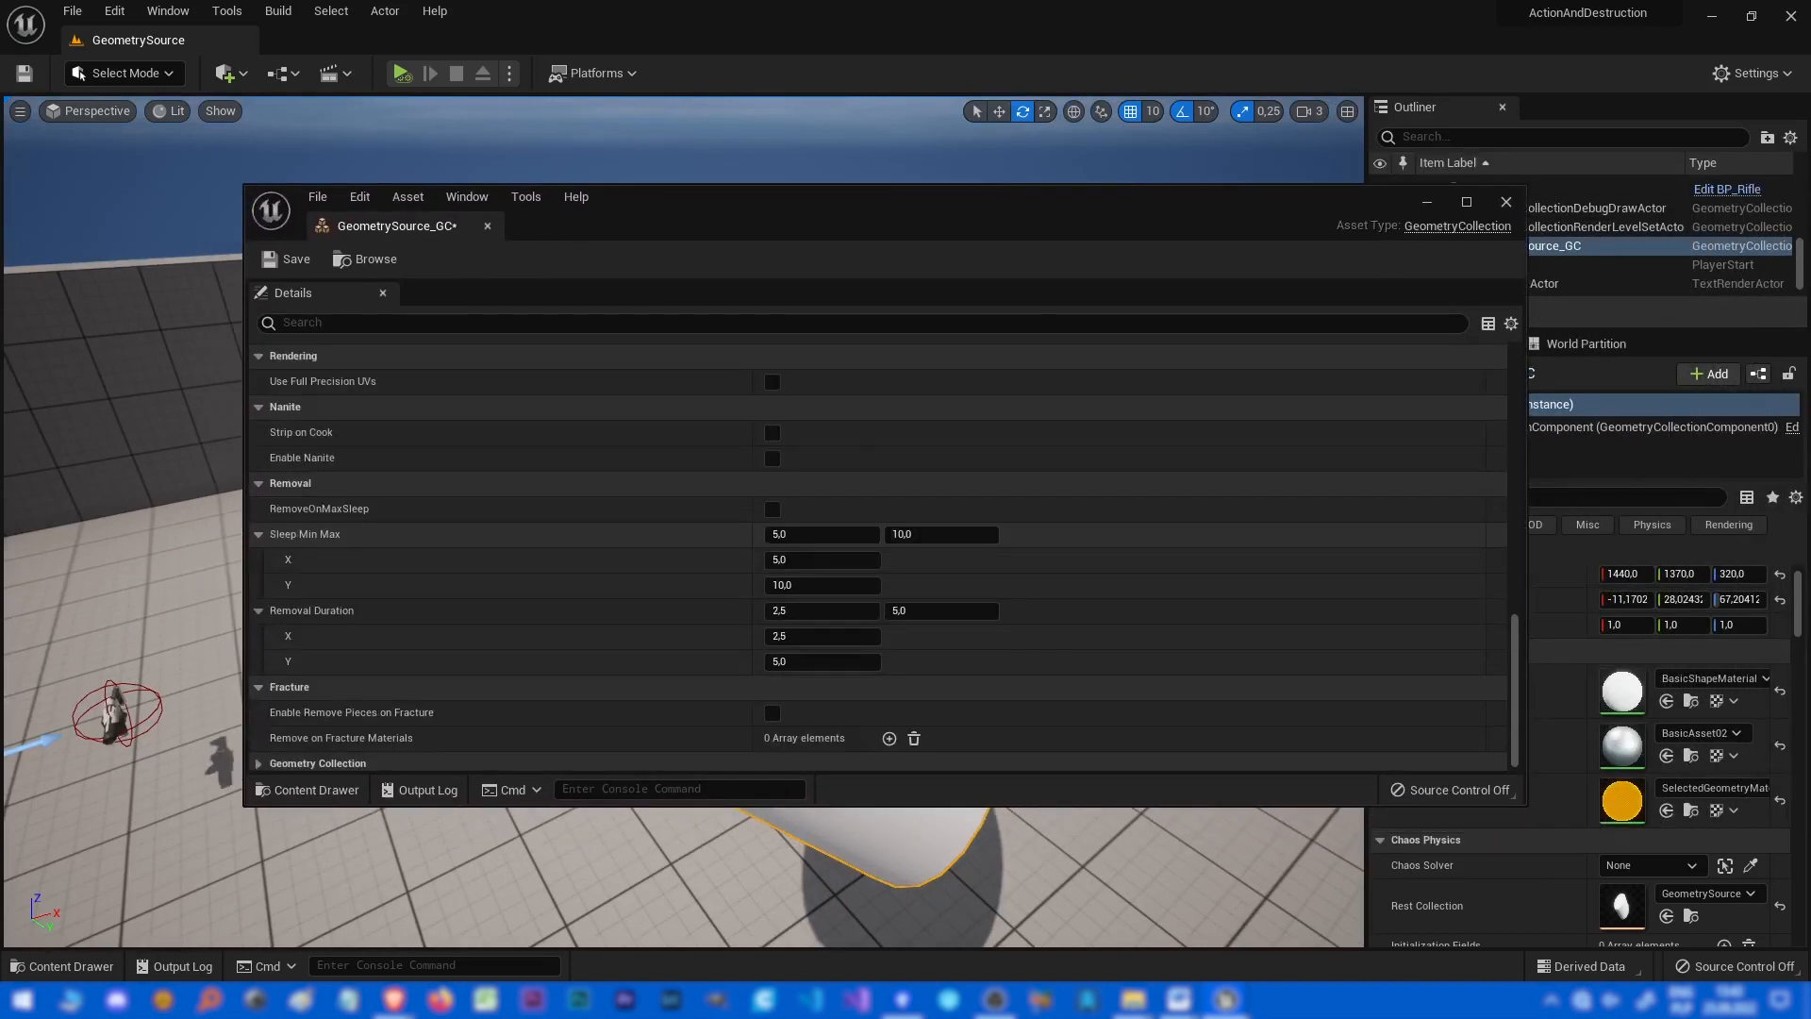
{"action": "scroll", "coordinate": [879, 557], "scroll_direction": "up", "scroll_amount": 2}
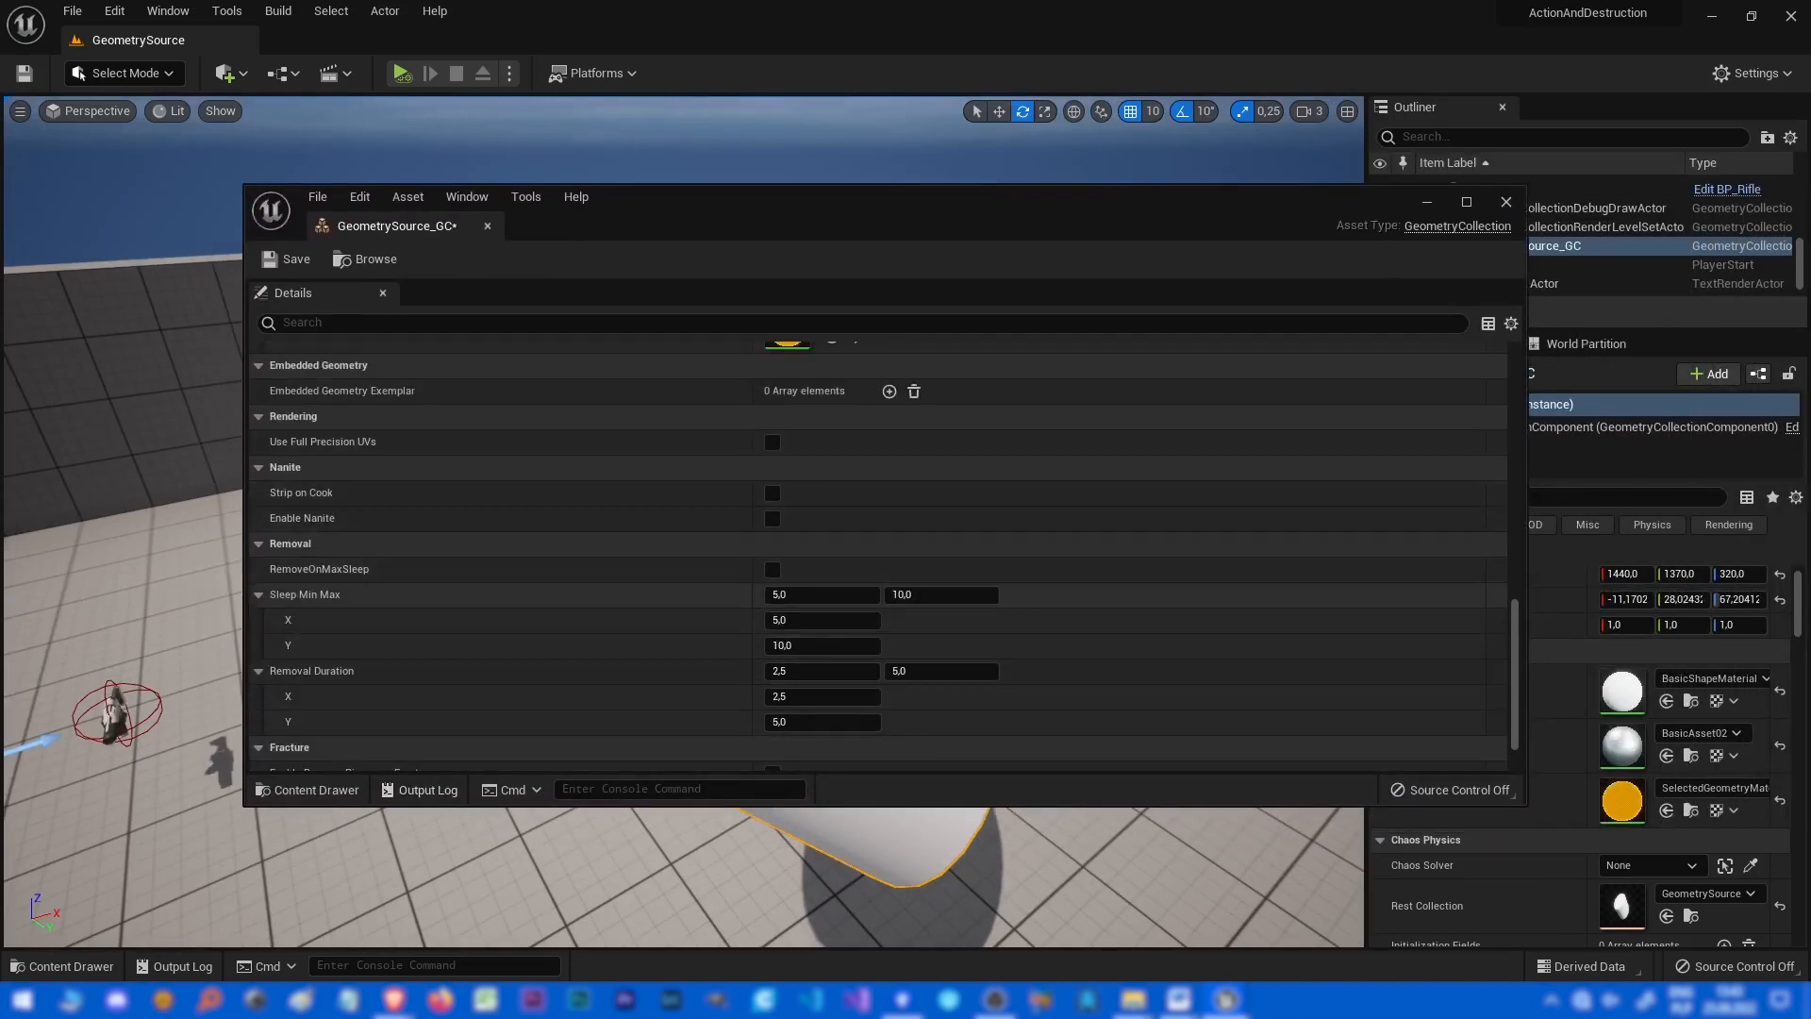
{"action": "scroll", "coordinate": [877, 646], "scroll_direction": "down", "scroll_amount": 1}
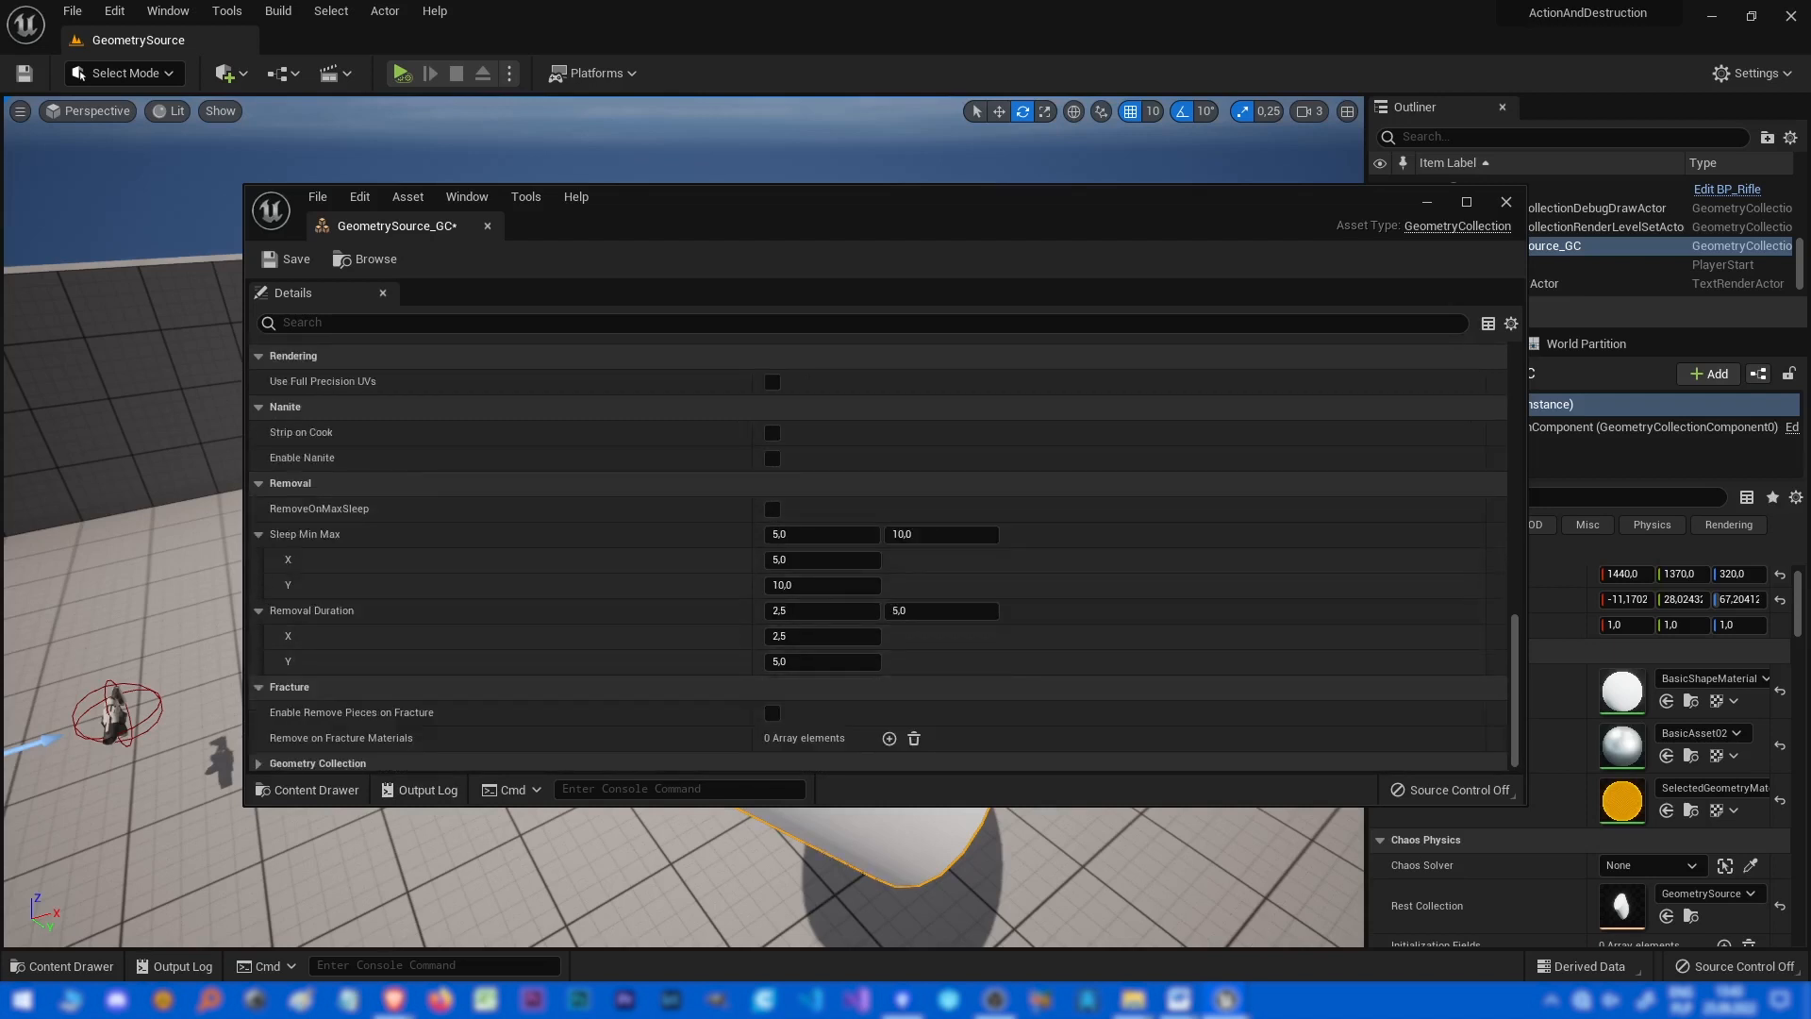
{"action": "left_click", "coordinate": [290, 483]}
{"action": "left_click", "coordinate": [289, 655]}
{"action": "scroll", "coordinate": [289, 655], "scroll_direction": "down", "scroll_amount": 3}
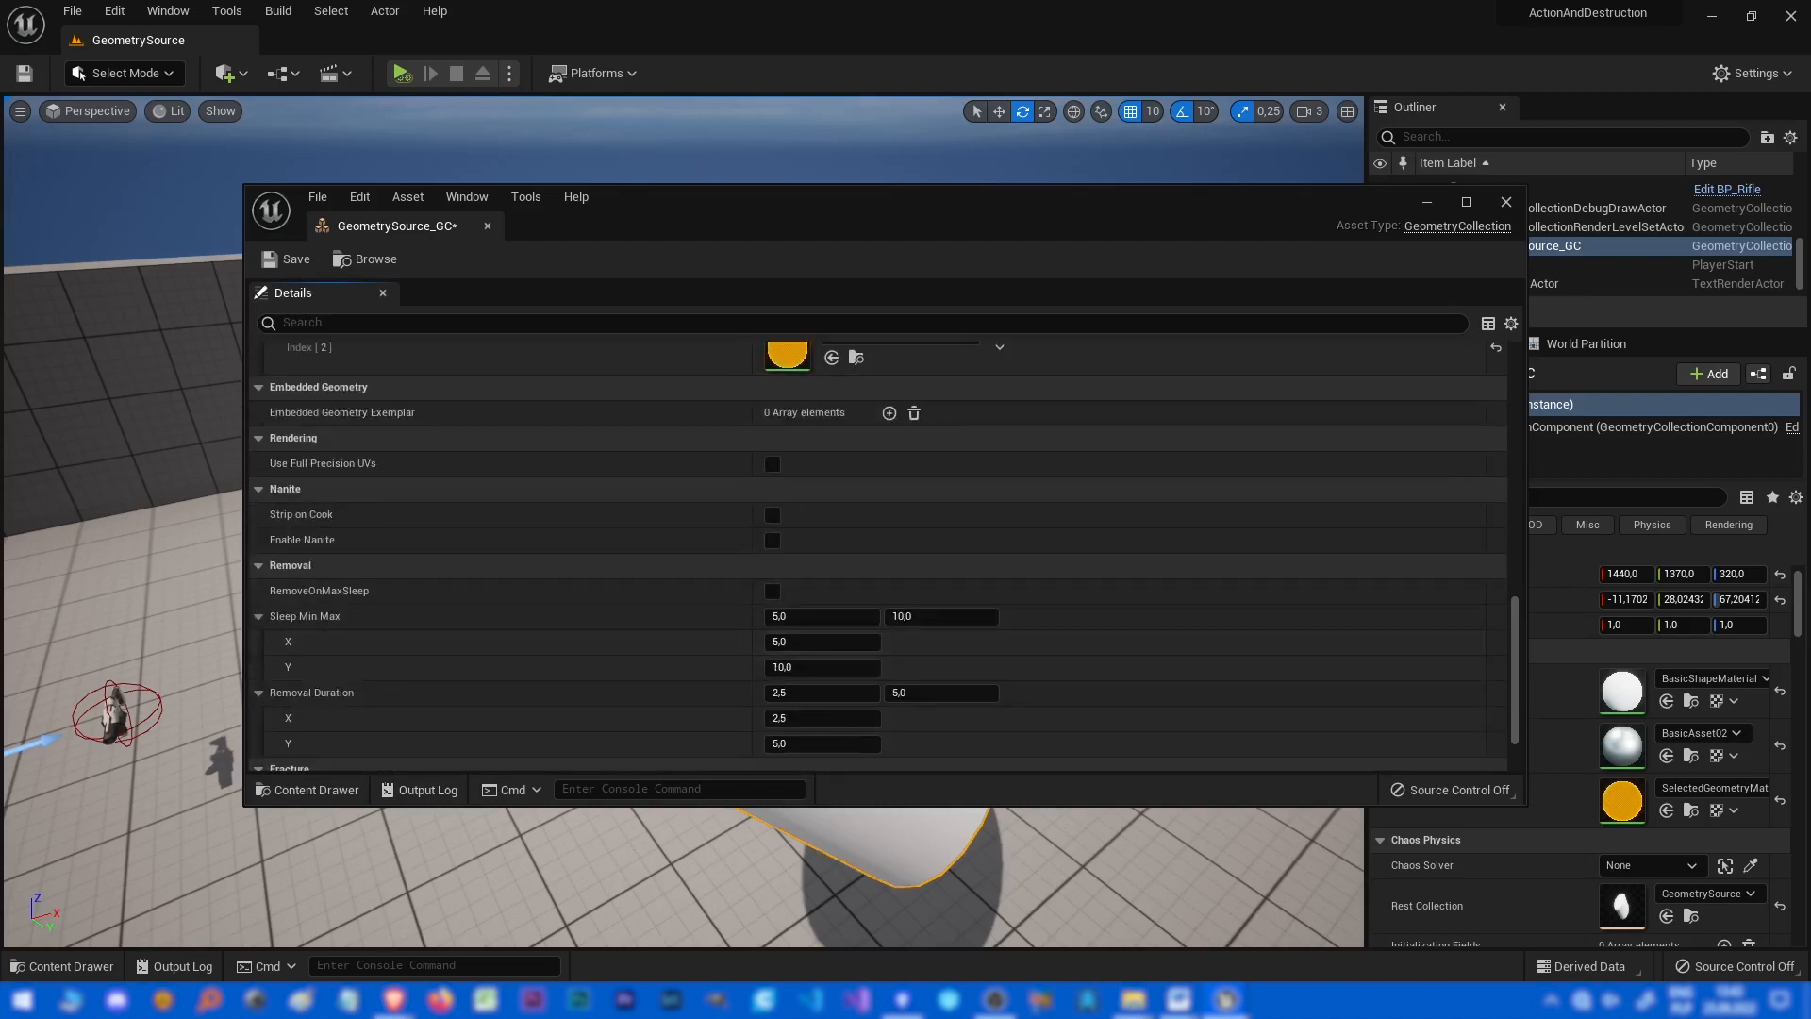
{"action": "left_click_drag", "start_coordinate": [877, 202], "coordinate": [1810, 145]}
{"action": "right_click_drag", "start_coordinate": [848, 471], "coordinate": [819, 531]}
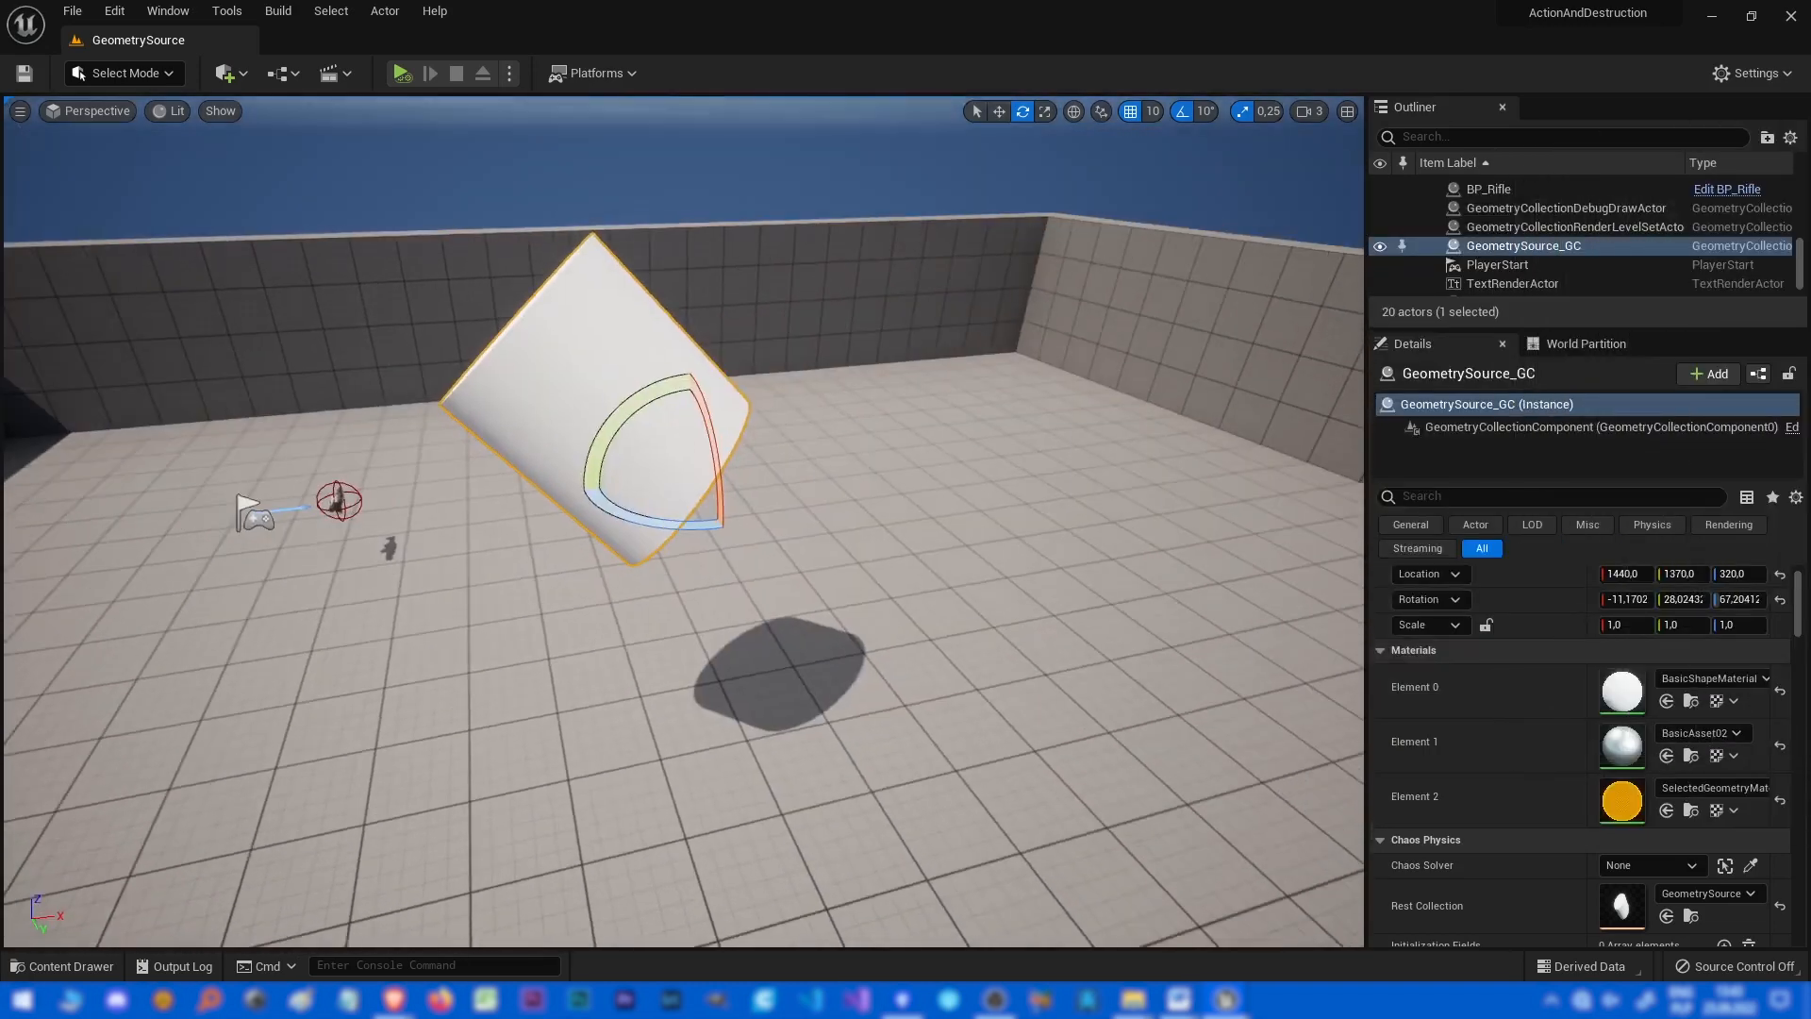
{"action": "key", "text": "ctrl+space"}
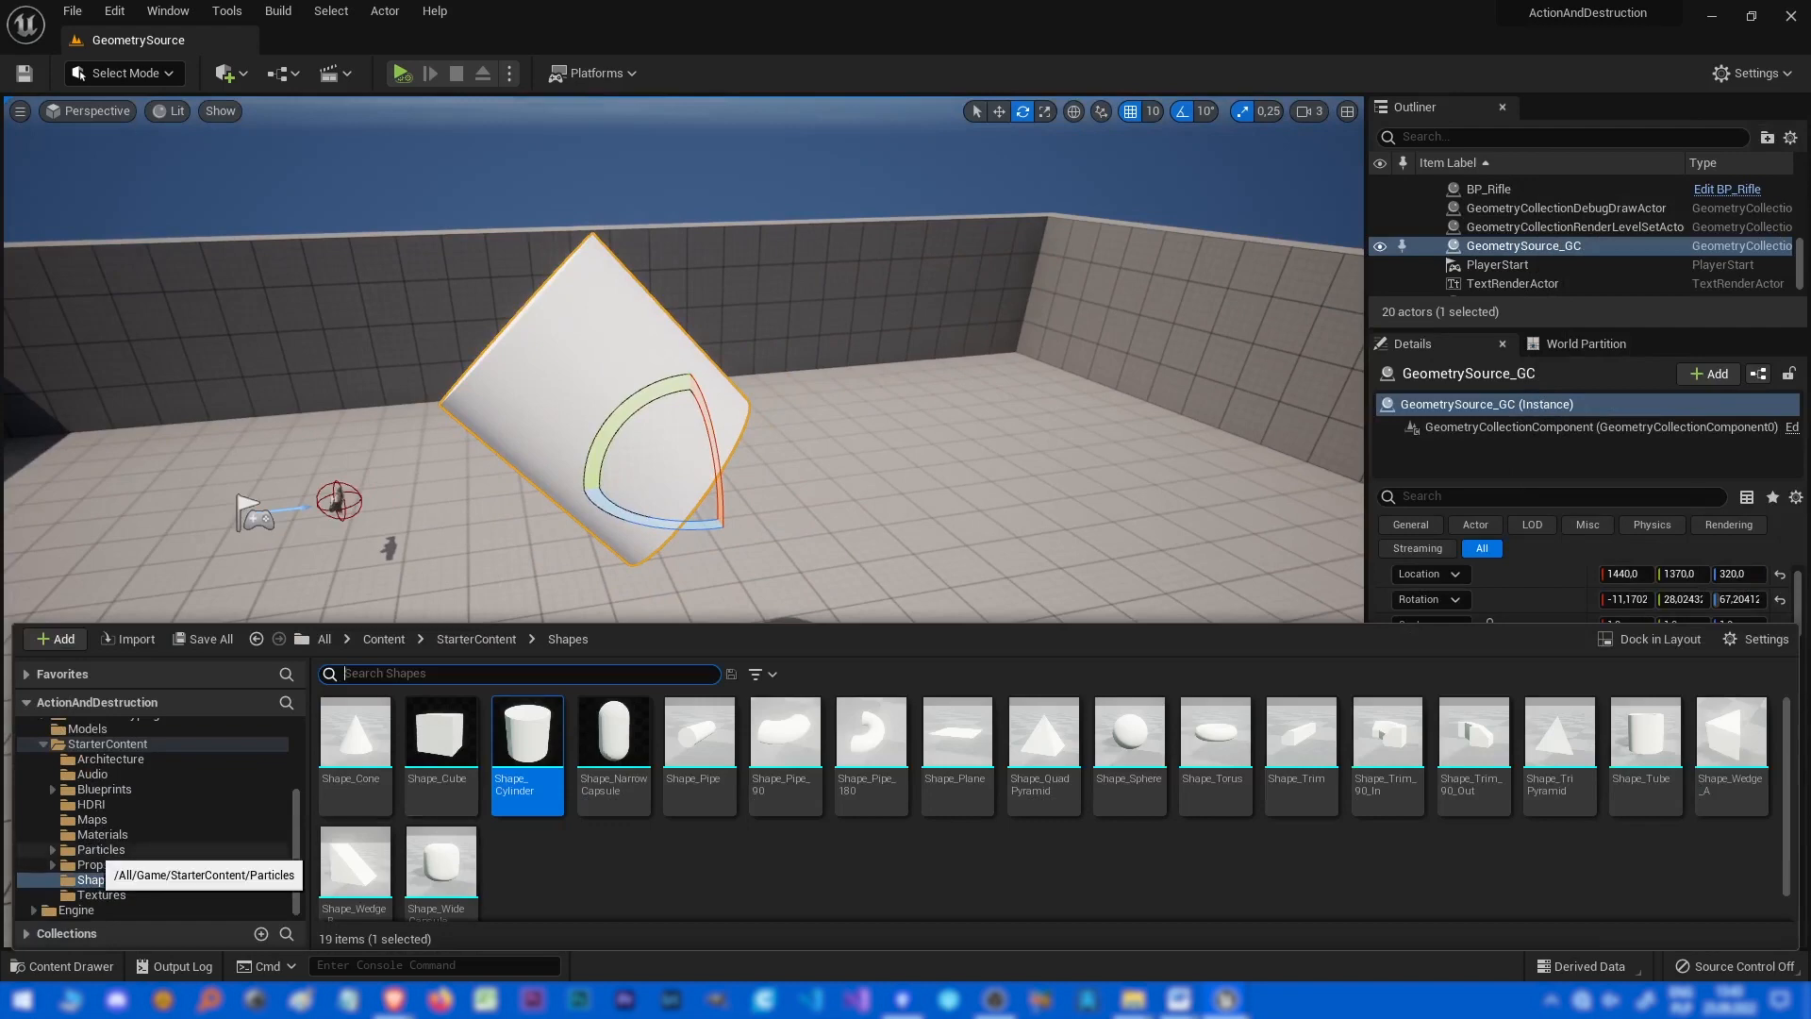
{"action": "key", "text": "ctrl+space"}
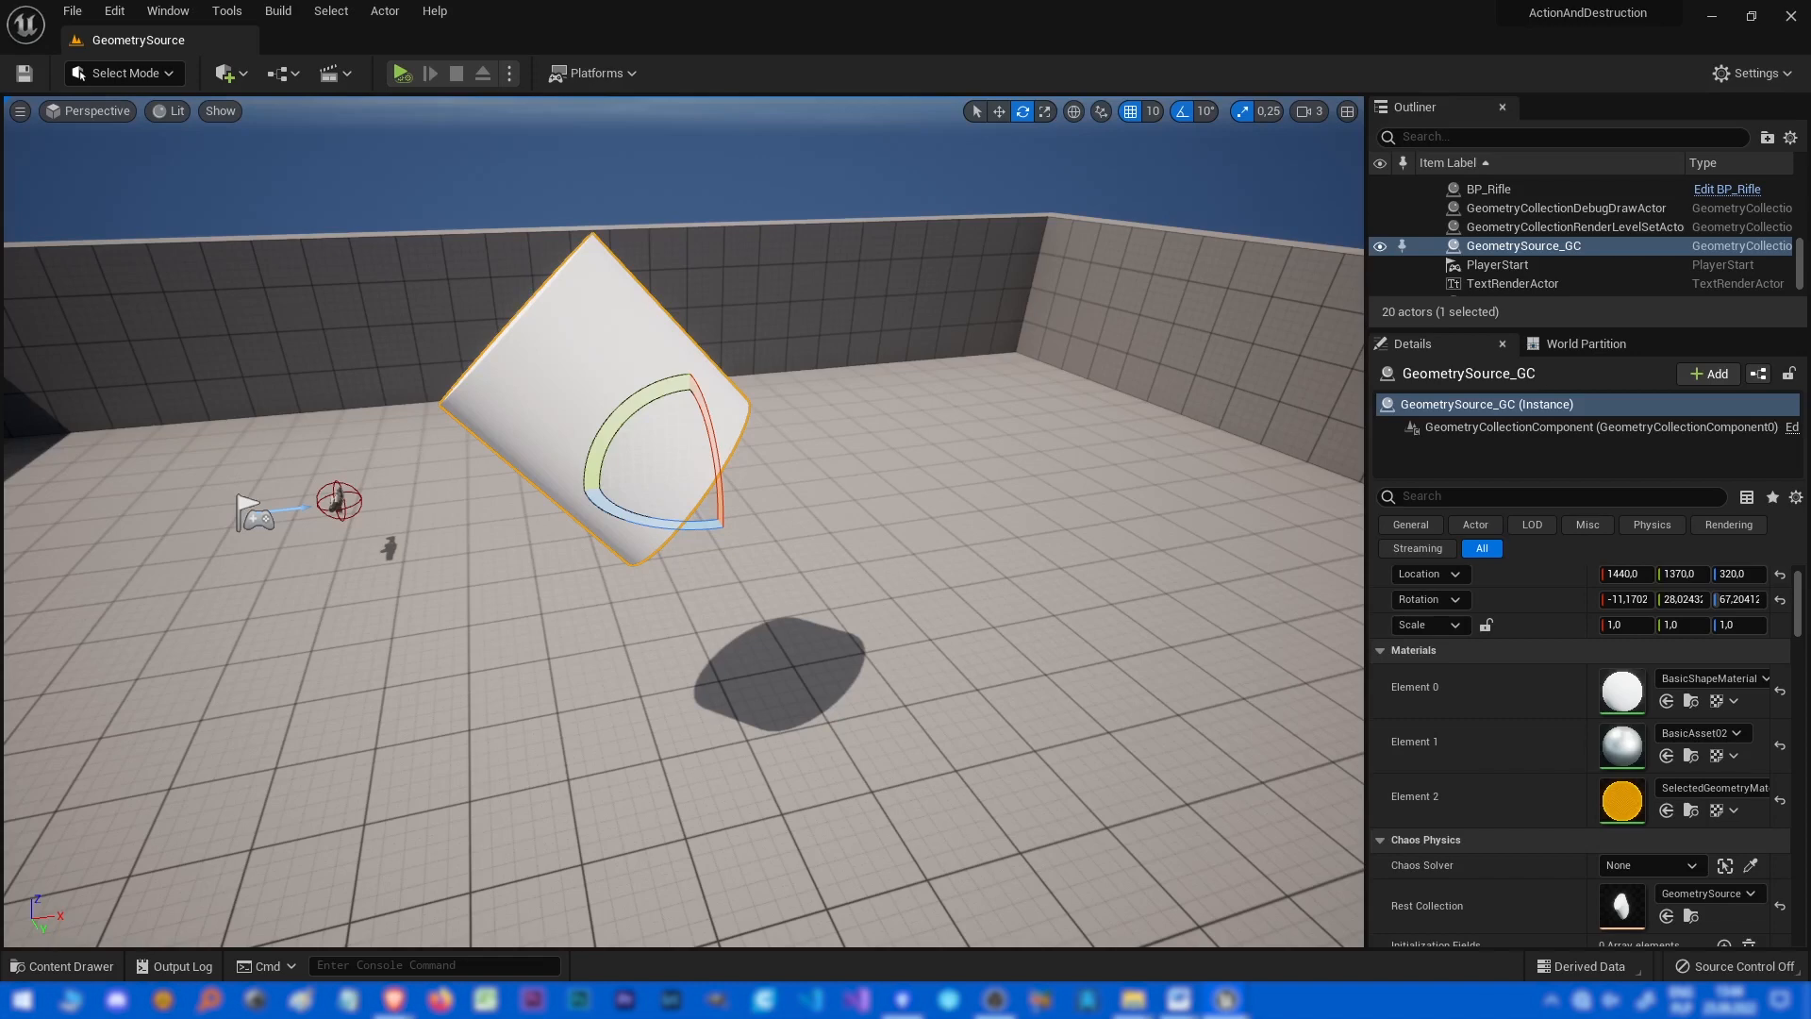
Review the GeometrySource_GC asset's materials, removal and clustering settings in its asset editor, then close it.
{"action": "left_click_drag", "start_coordinate": [1810, 243], "coordinate": [933, 174]}
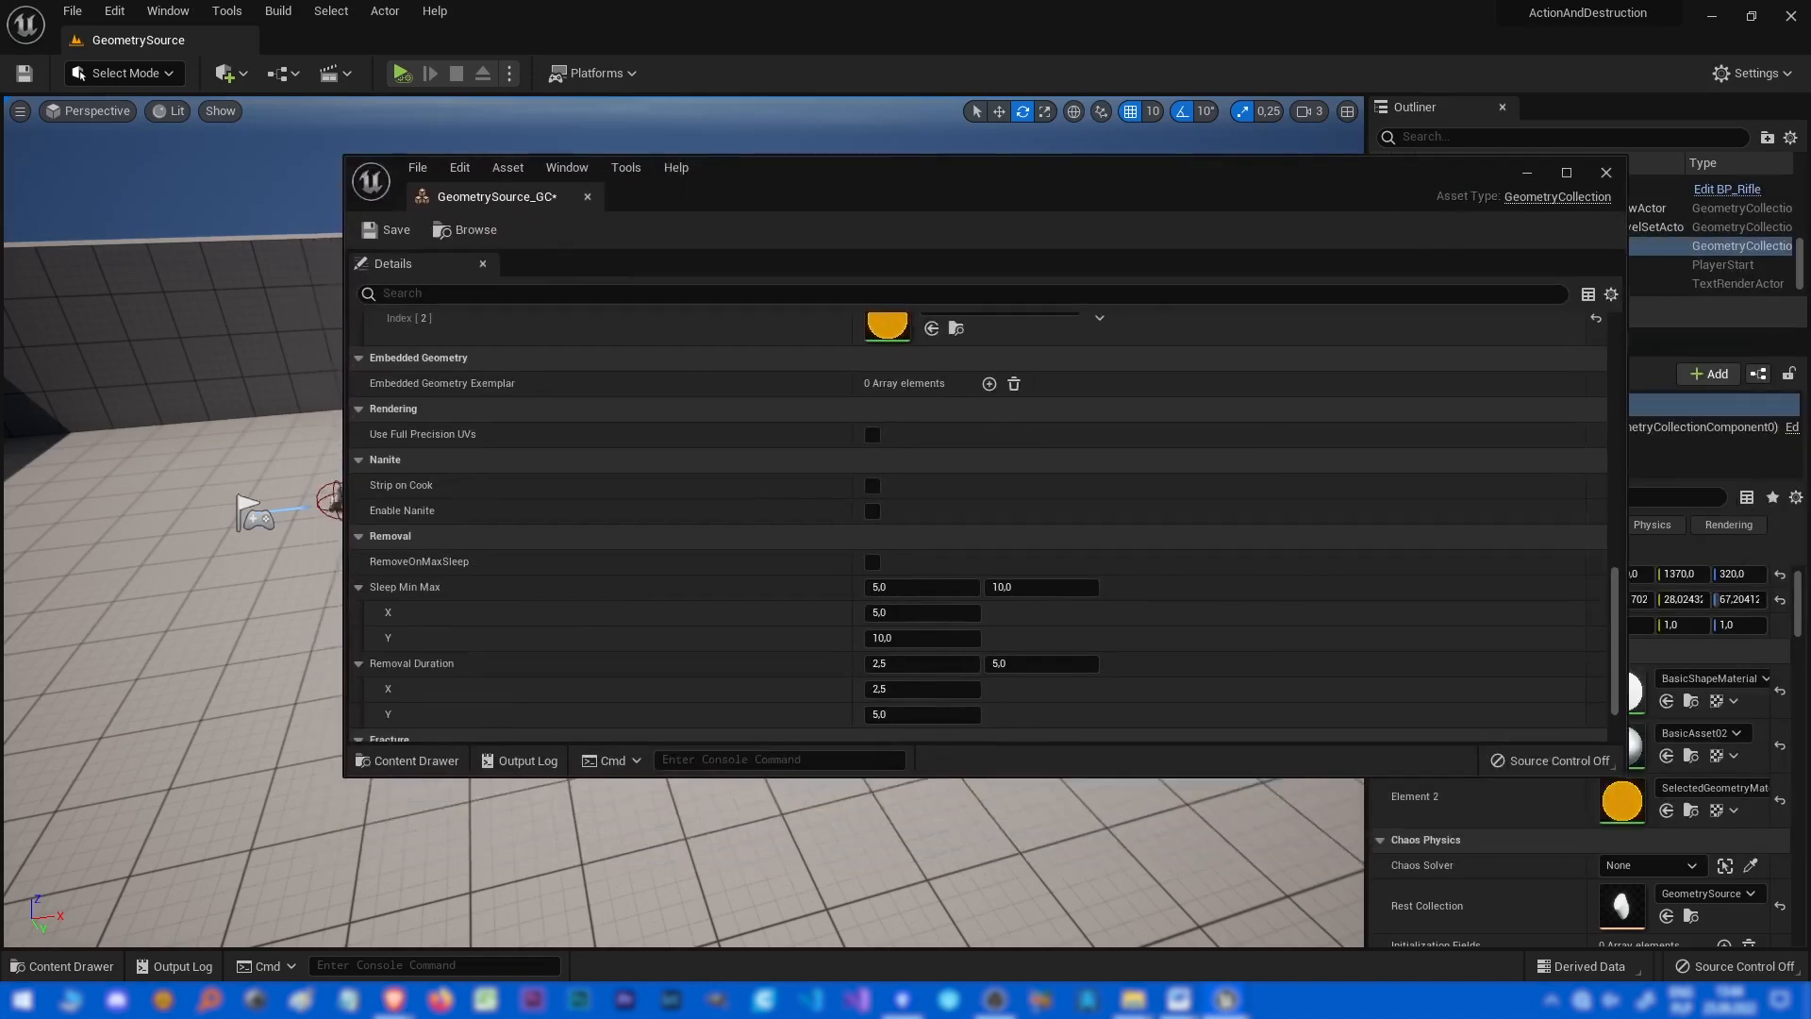
{"action": "scroll", "coordinate": [944, 542], "scroll_direction": "up", "scroll_amount": 1}
{"action": "scroll", "coordinate": [887, 584], "scroll_direction": "down", "scroll_amount": 2}
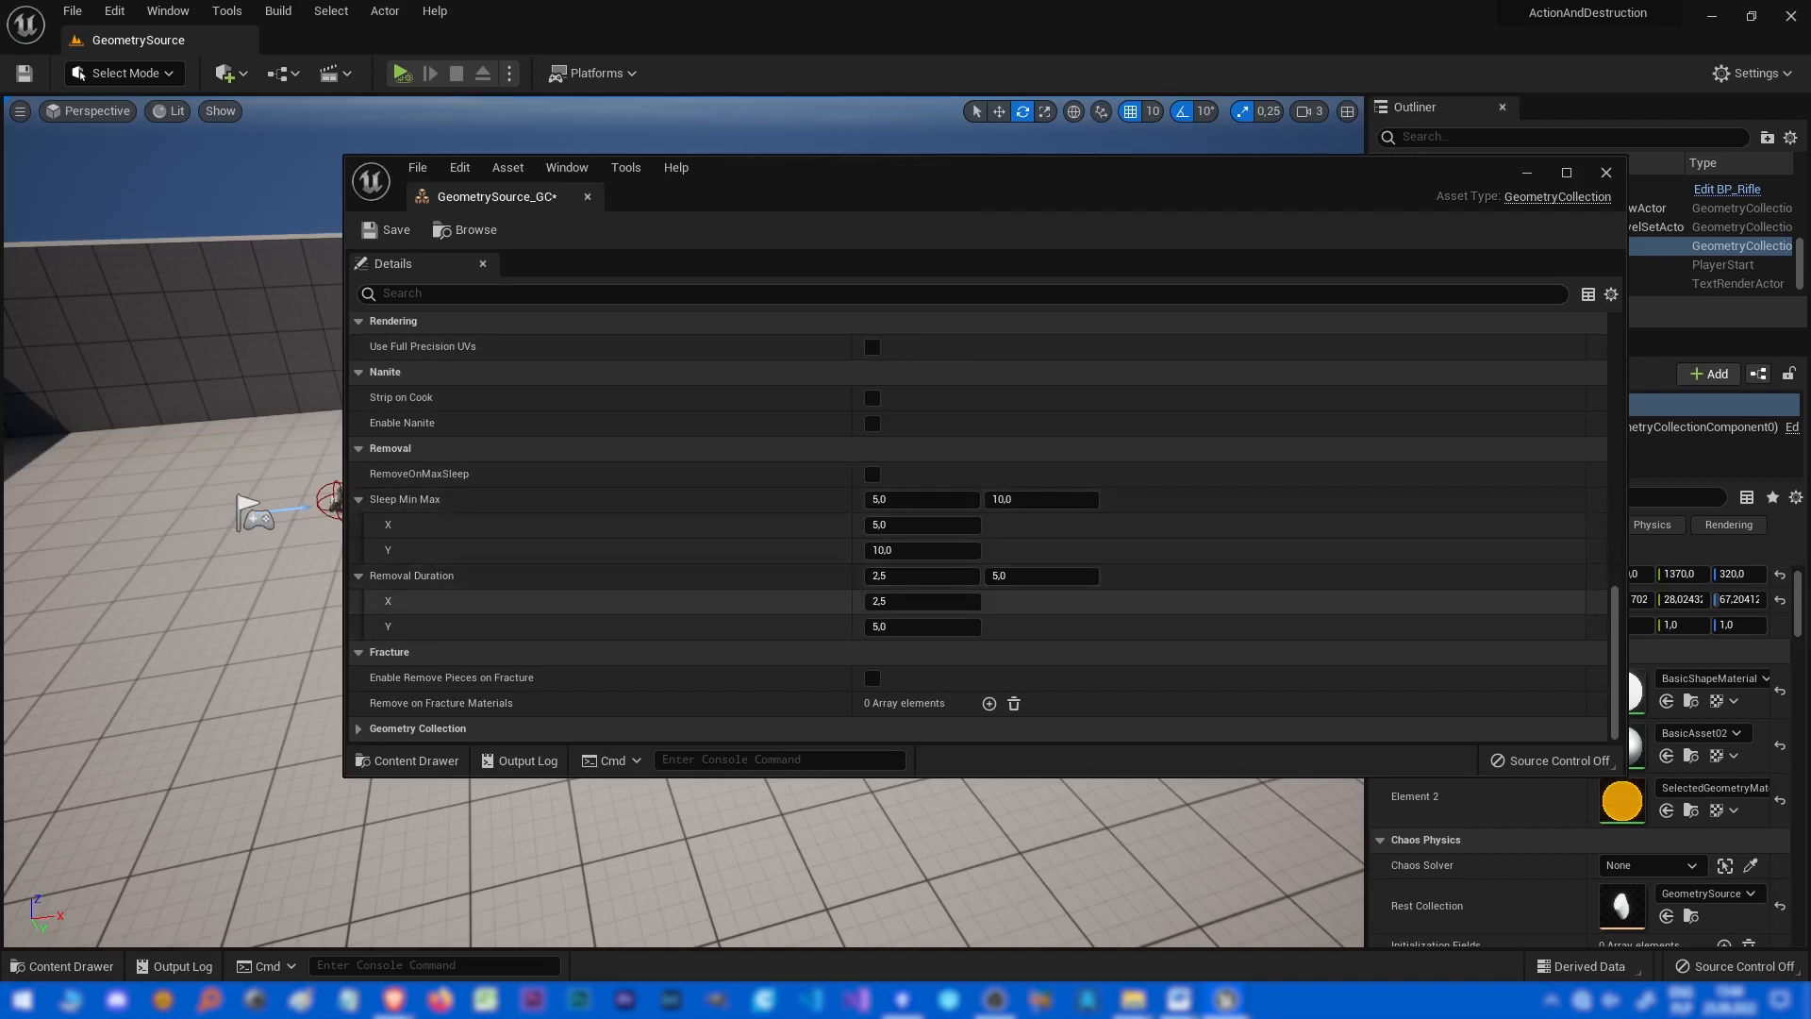
{"action": "scroll", "coordinate": [977, 528], "scroll_direction": "up", "scroll_amount": 5}
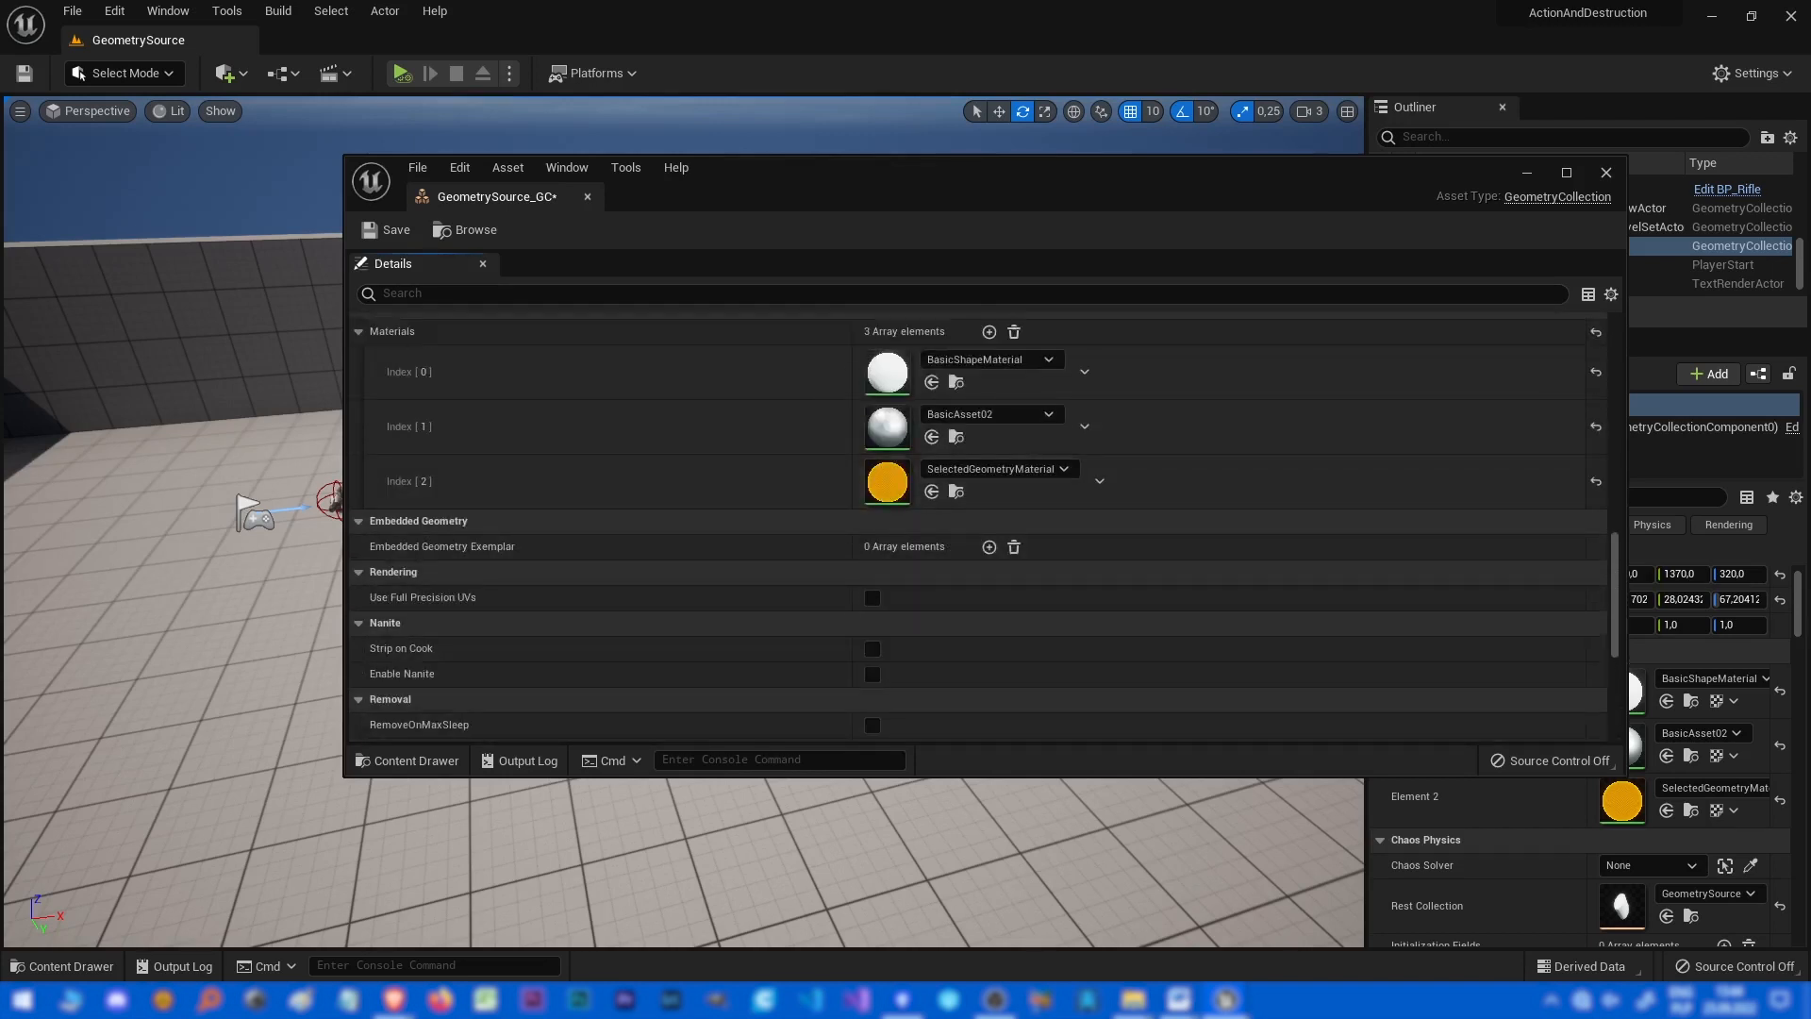
{"action": "left_click_drag", "start_coordinate": [489, 198], "coordinate": [447, 46]}
{"action": "scroll", "coordinate": [584, 604], "scroll_direction": "up", "scroll_amount": 7}
{"action": "scroll", "coordinate": [905, 647], "scroll_direction": "up", "scroll_amount": 4}
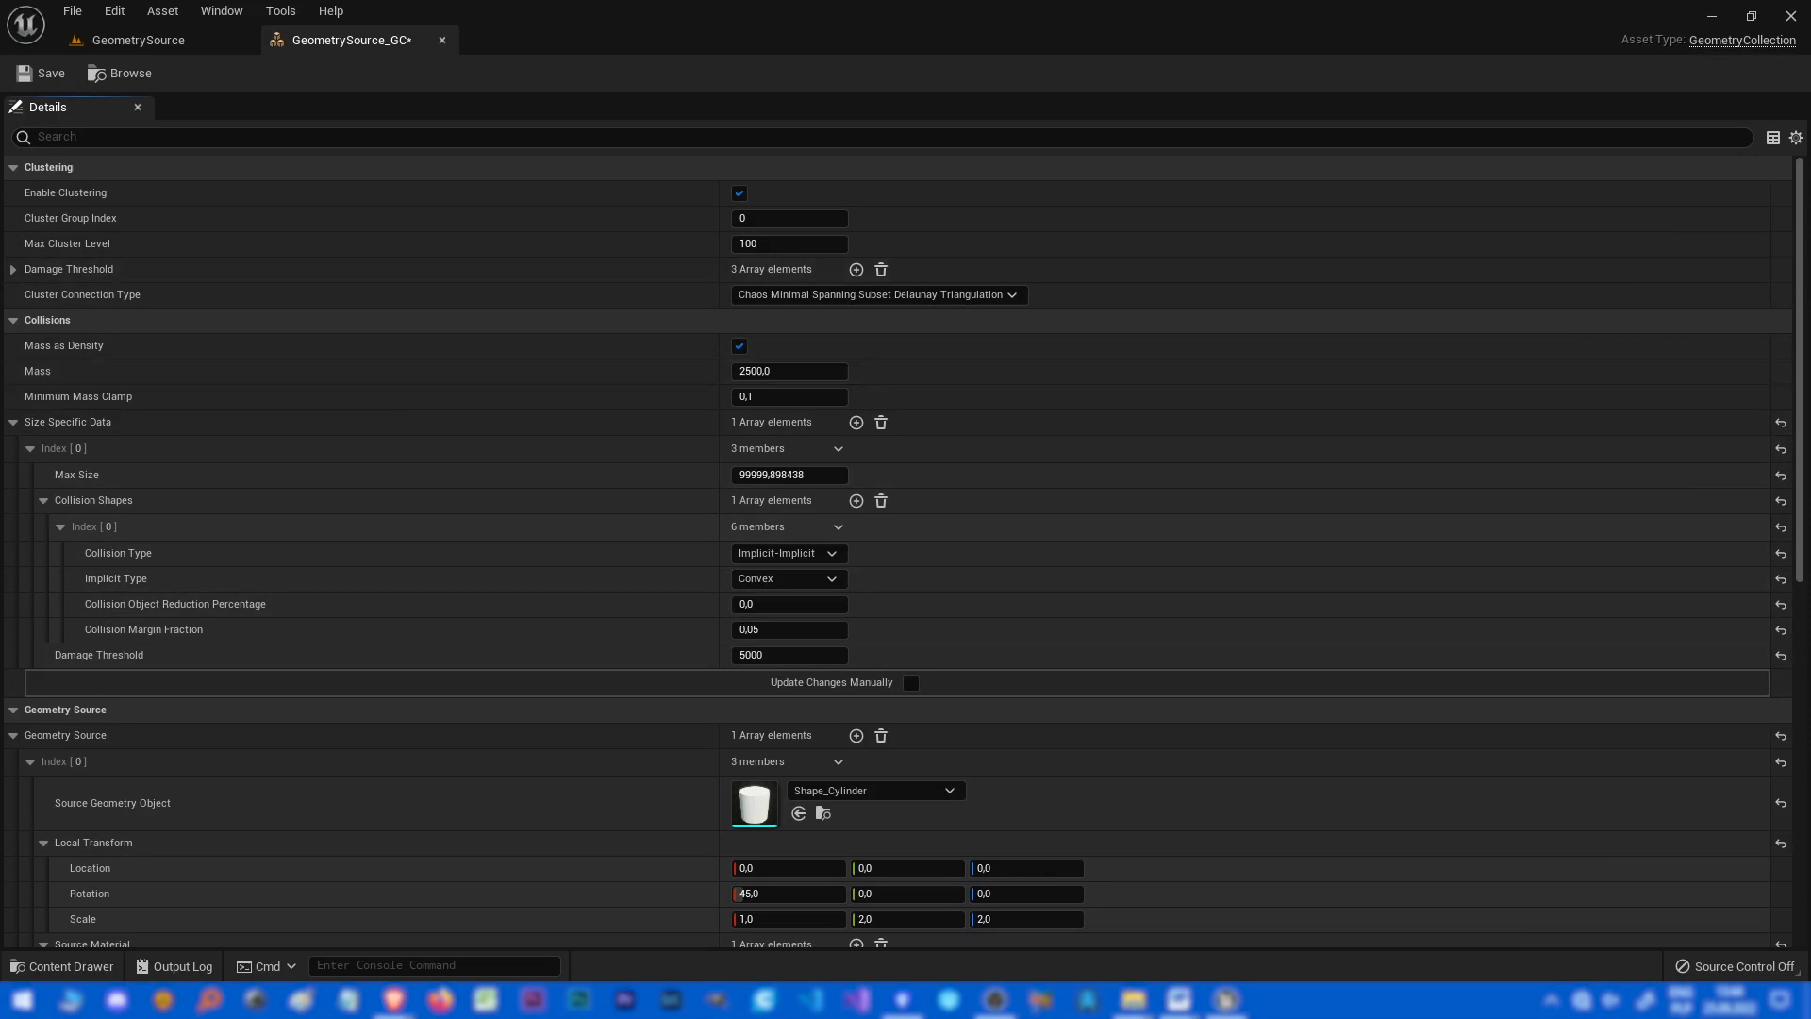
{"action": "left_click", "coordinate": [441, 40]}
{"action": "scroll", "coordinate": [1528, 698], "scroll_direction": "down", "scroll_amount": 10}
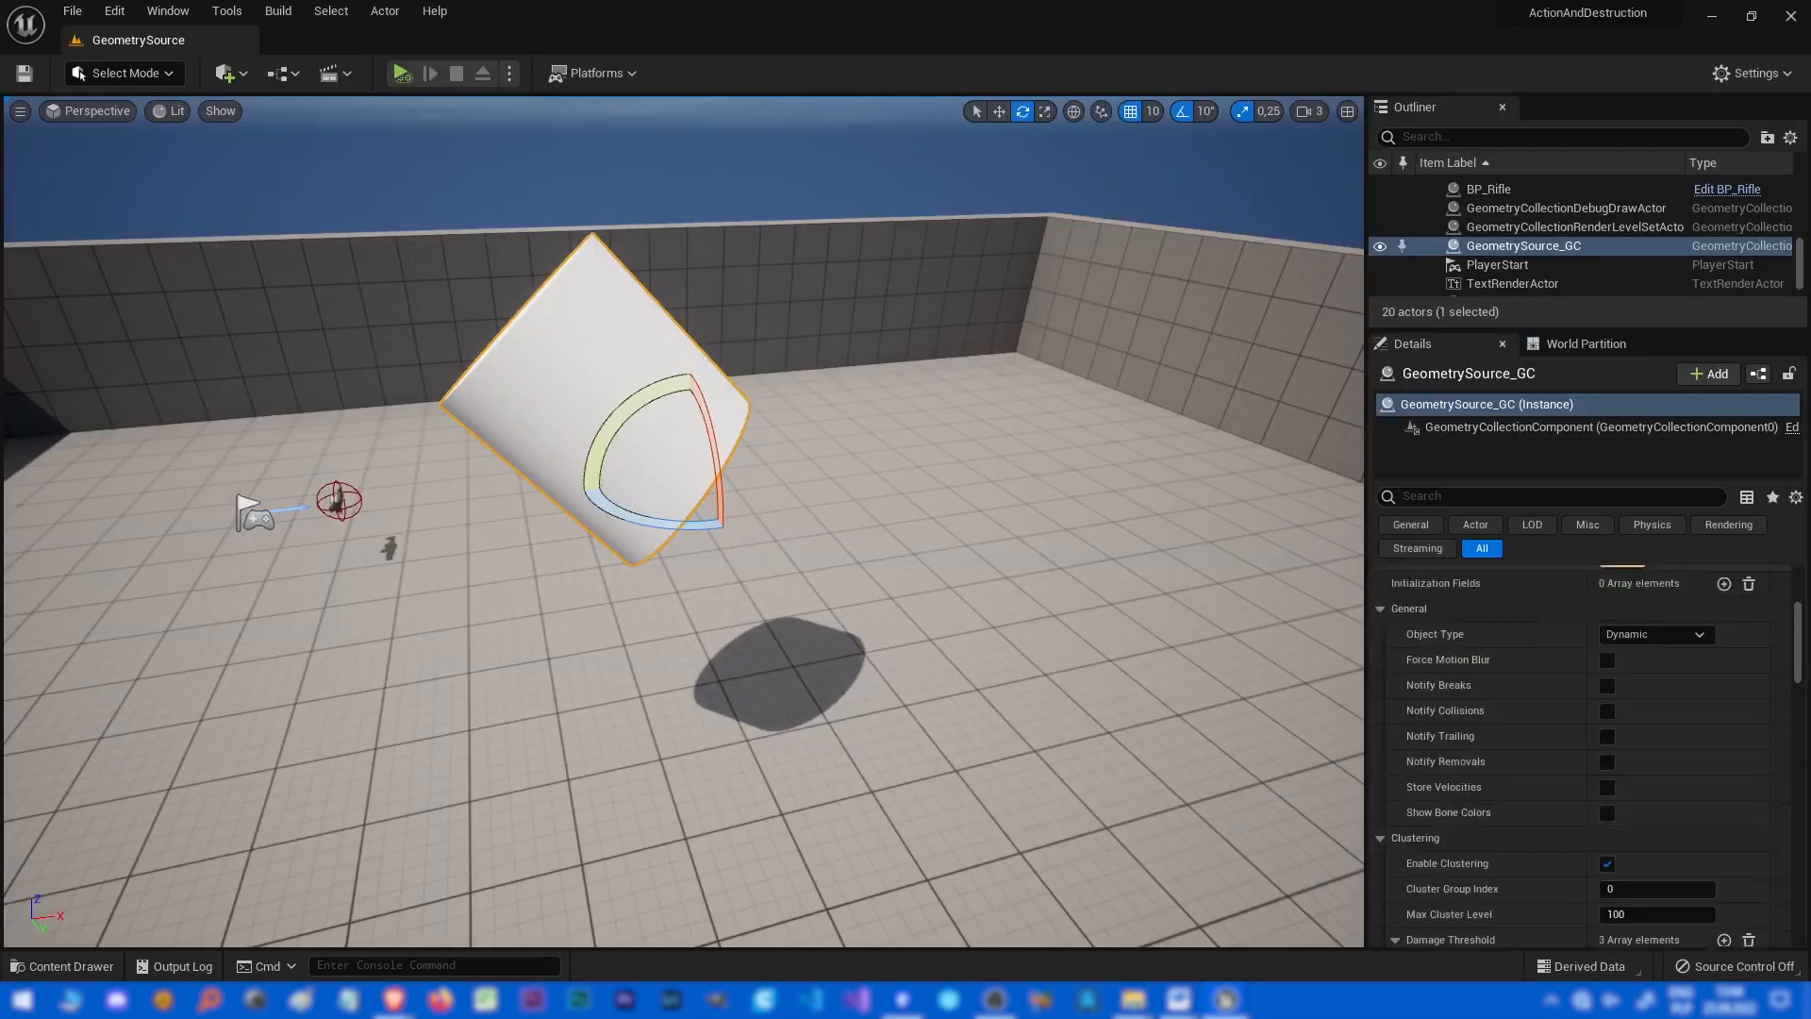
Open the CollisionIndex map from the content drawer without saving the modified content.
{"action": "key", "text": "d"}
{"action": "right_click_drag", "start_coordinate": [717, 528], "coordinate": [604, 533]}
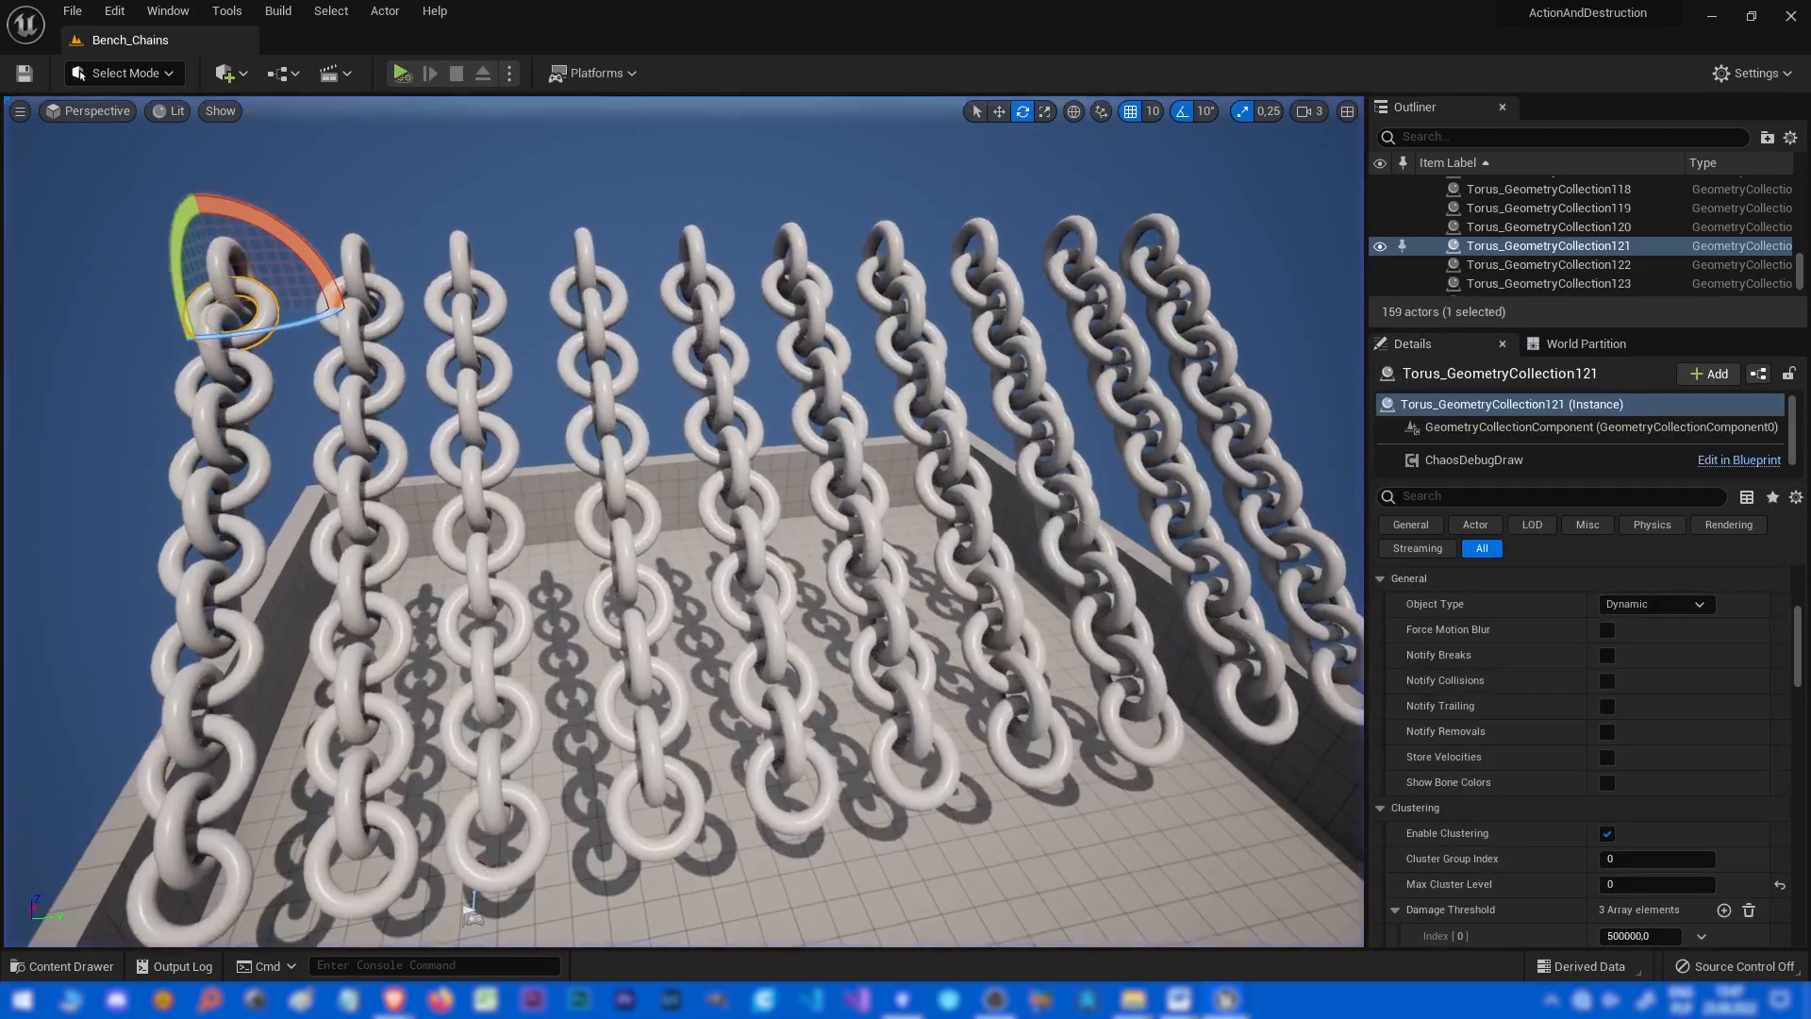
{"action": "key", "text": "ctrl+space"}
{"action": "double_click", "coordinate": [599, 756]}
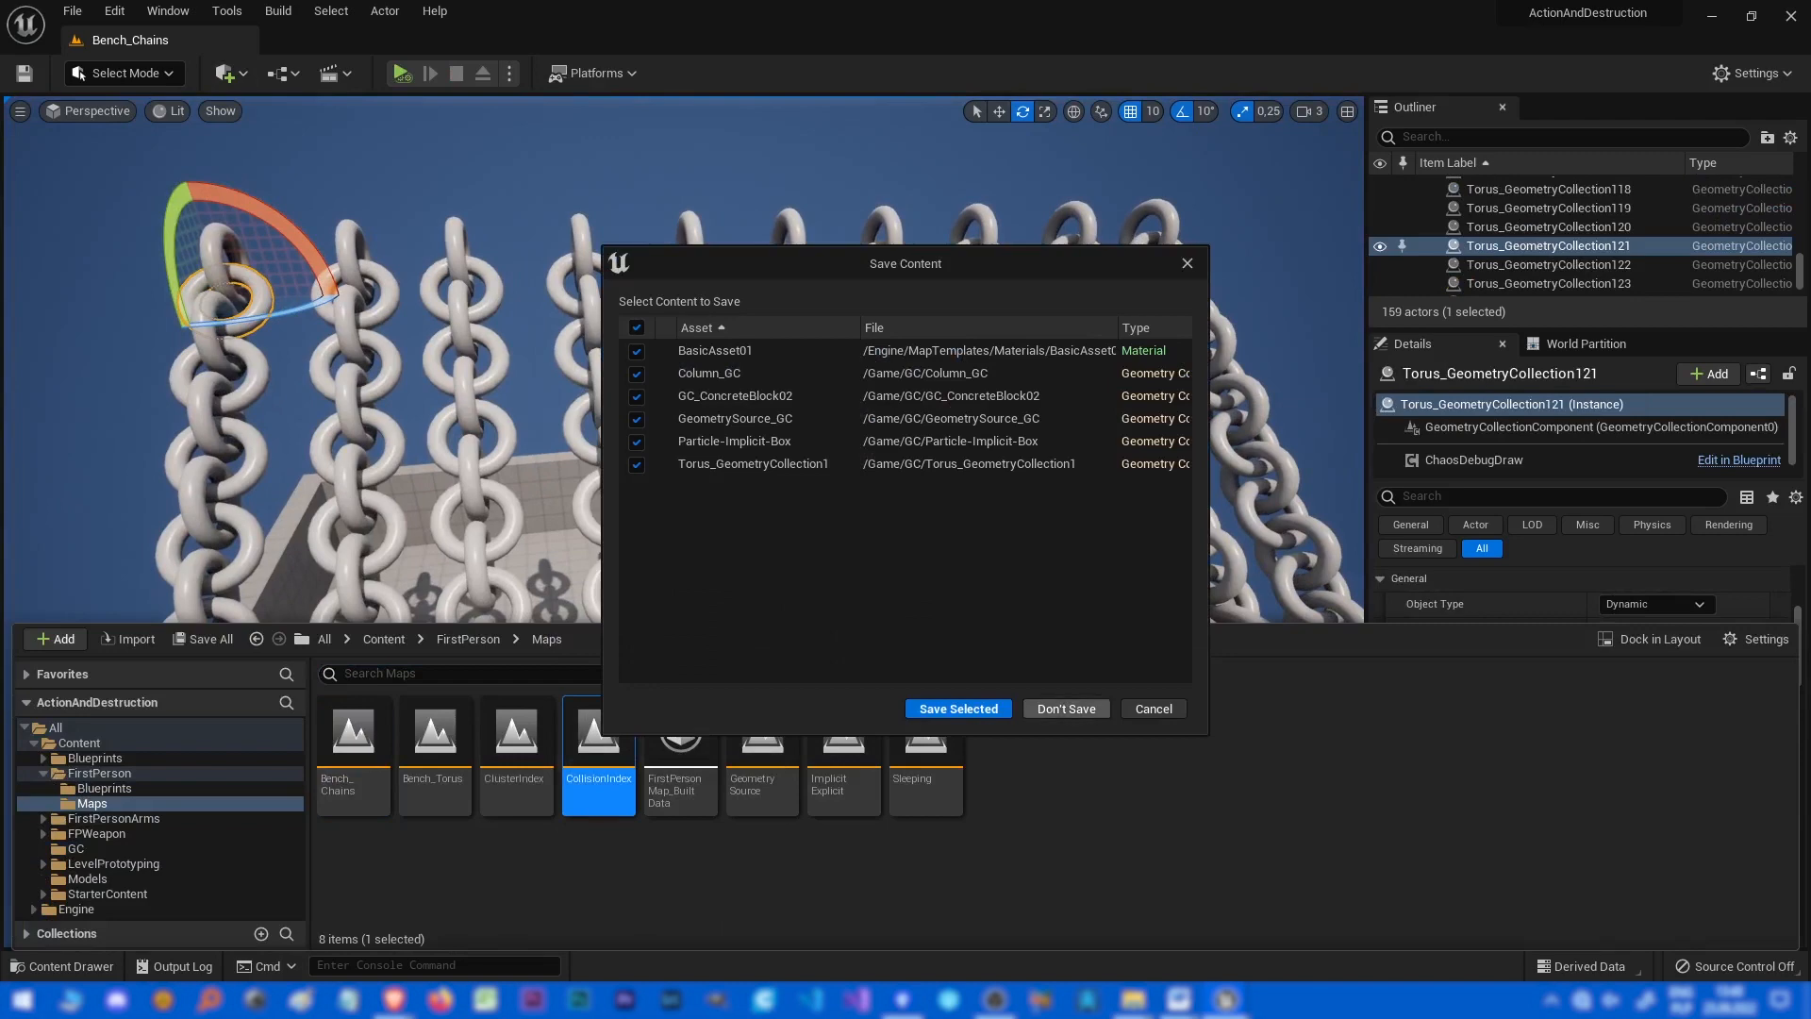
{"action": "left_click", "coordinate": [1081, 707]}
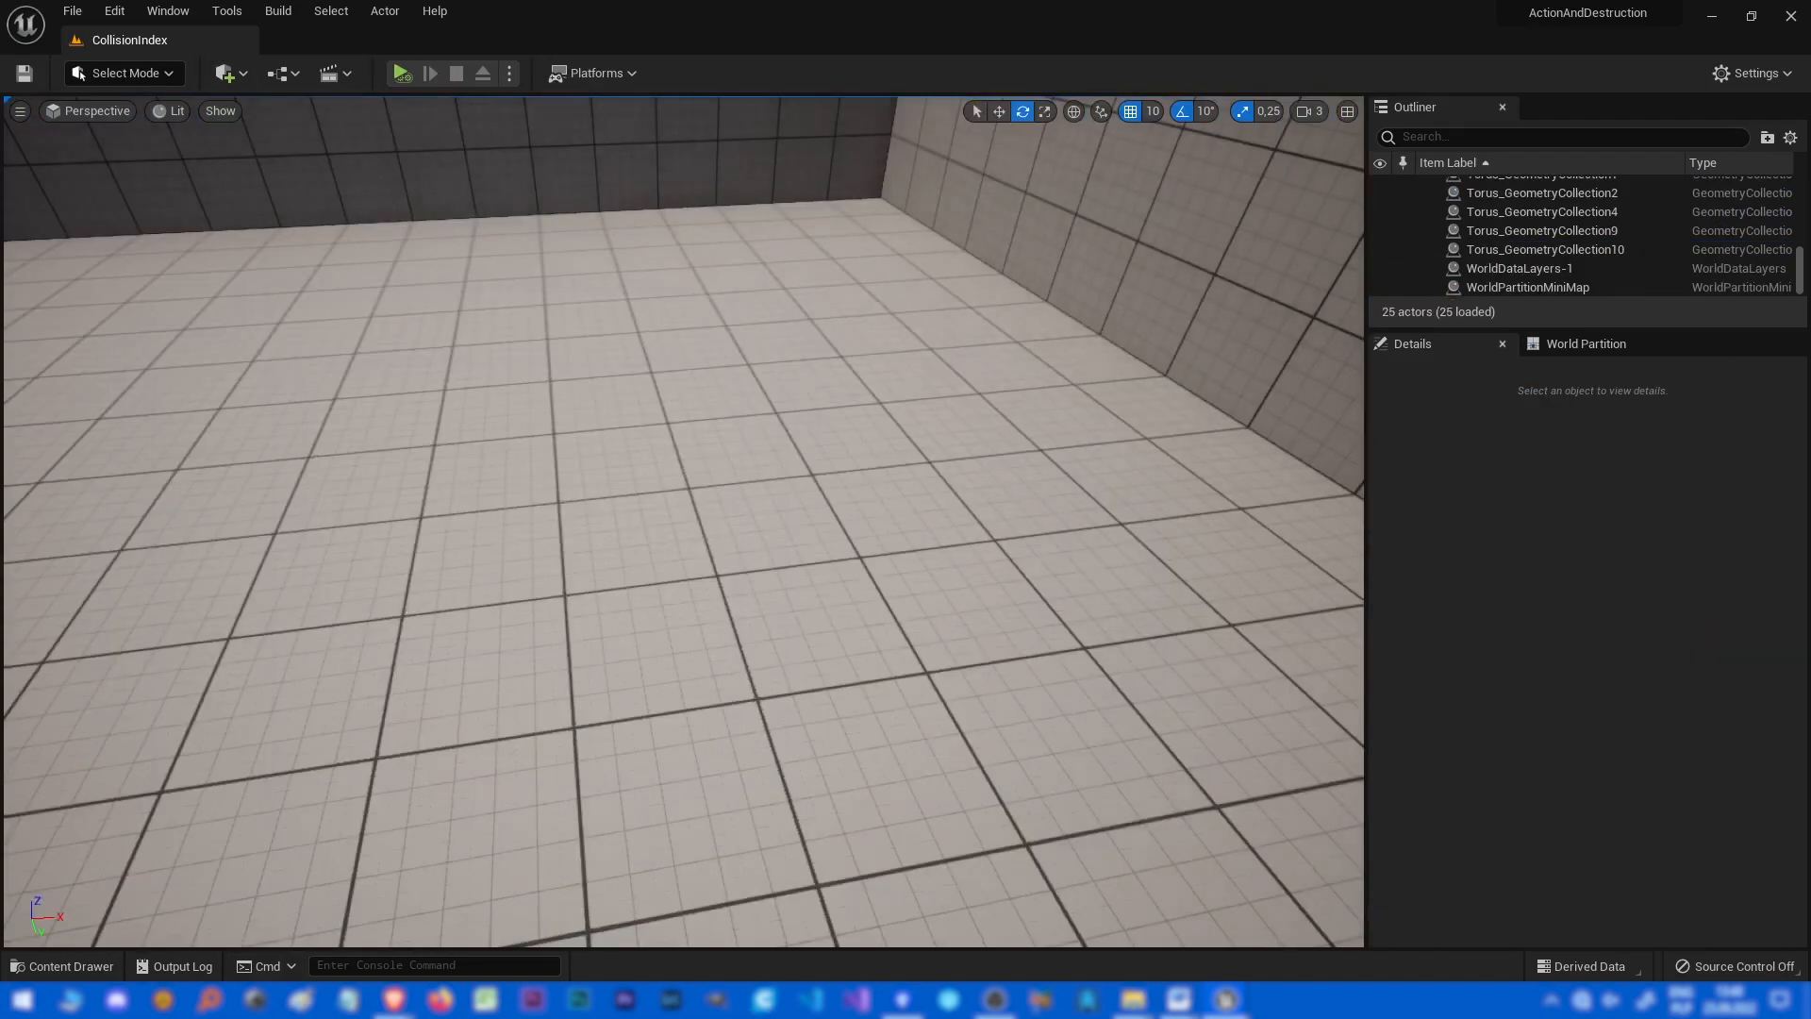
{"action": "right_click_drag", "start_coordinate": [1081, 707], "coordinate": [952, 644]}
Place a cube, a sphere and a cone shape in the level.
{"action": "left_click", "coordinate": [231, 73]}
{"action": "mouse_move", "coordinate": [311, 270]}
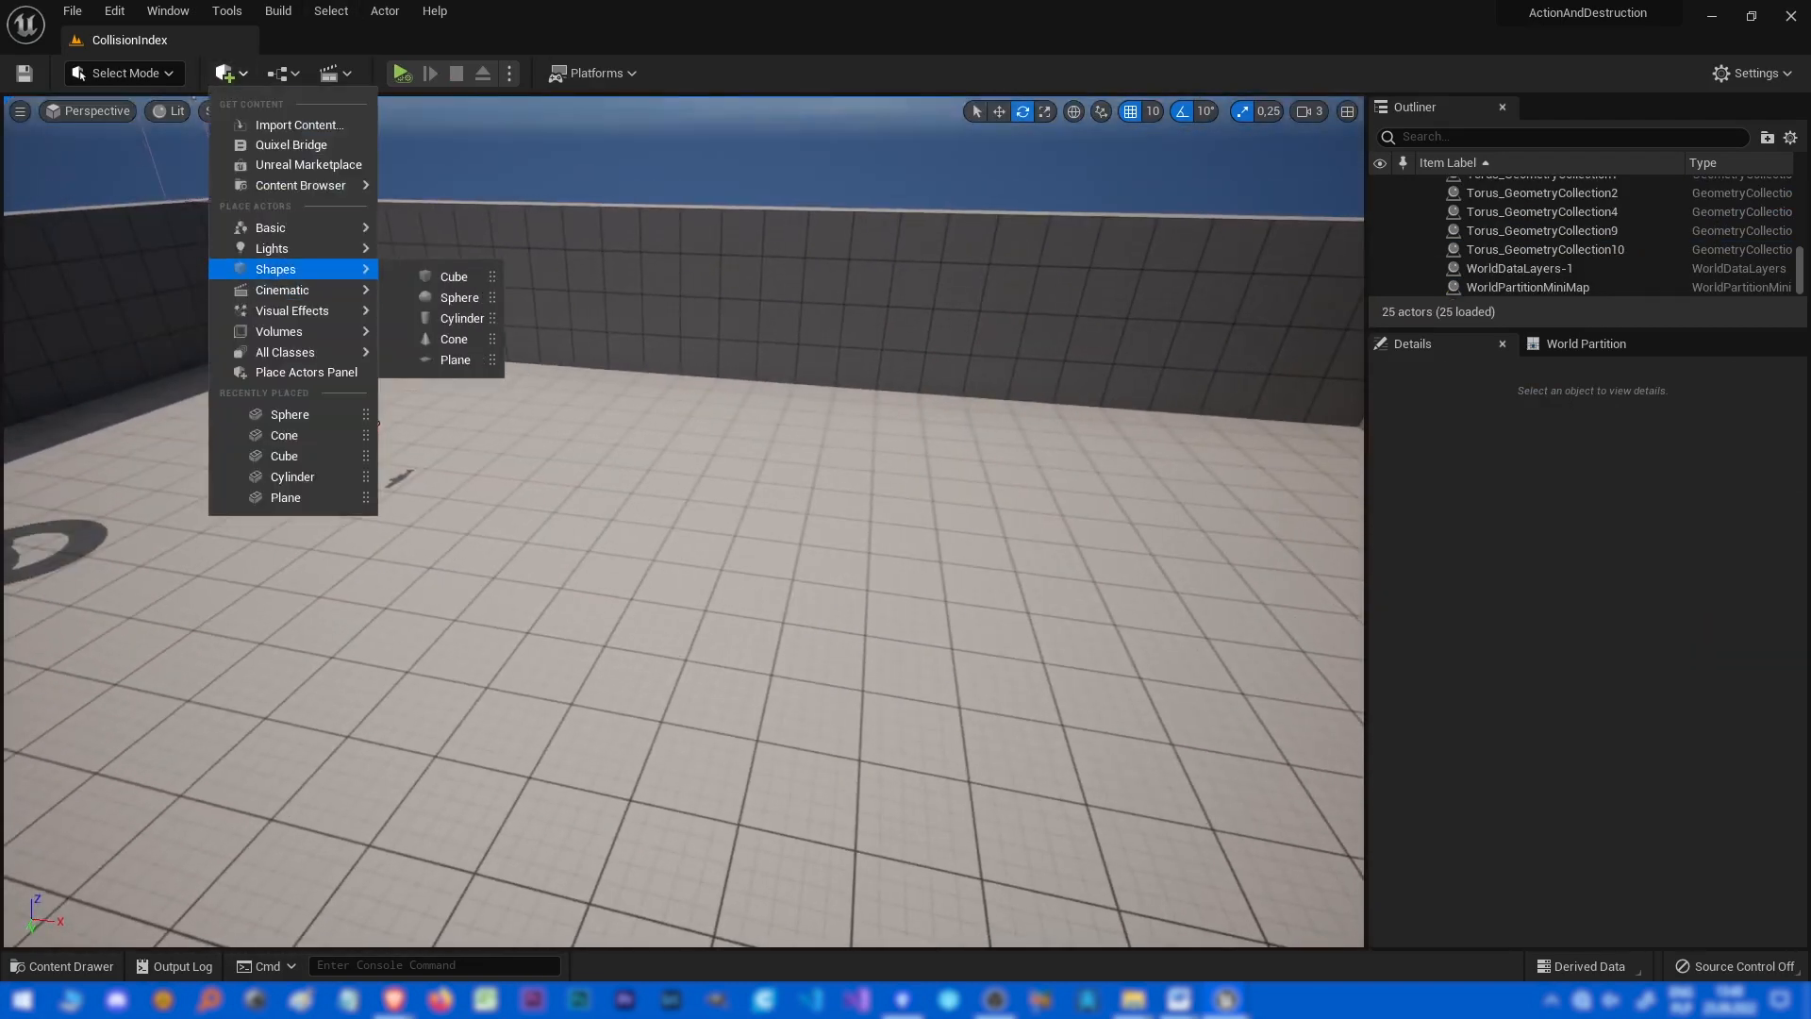
{"action": "left_click", "coordinate": [453, 276]}
{"action": "left_click", "coordinate": [231, 74]}
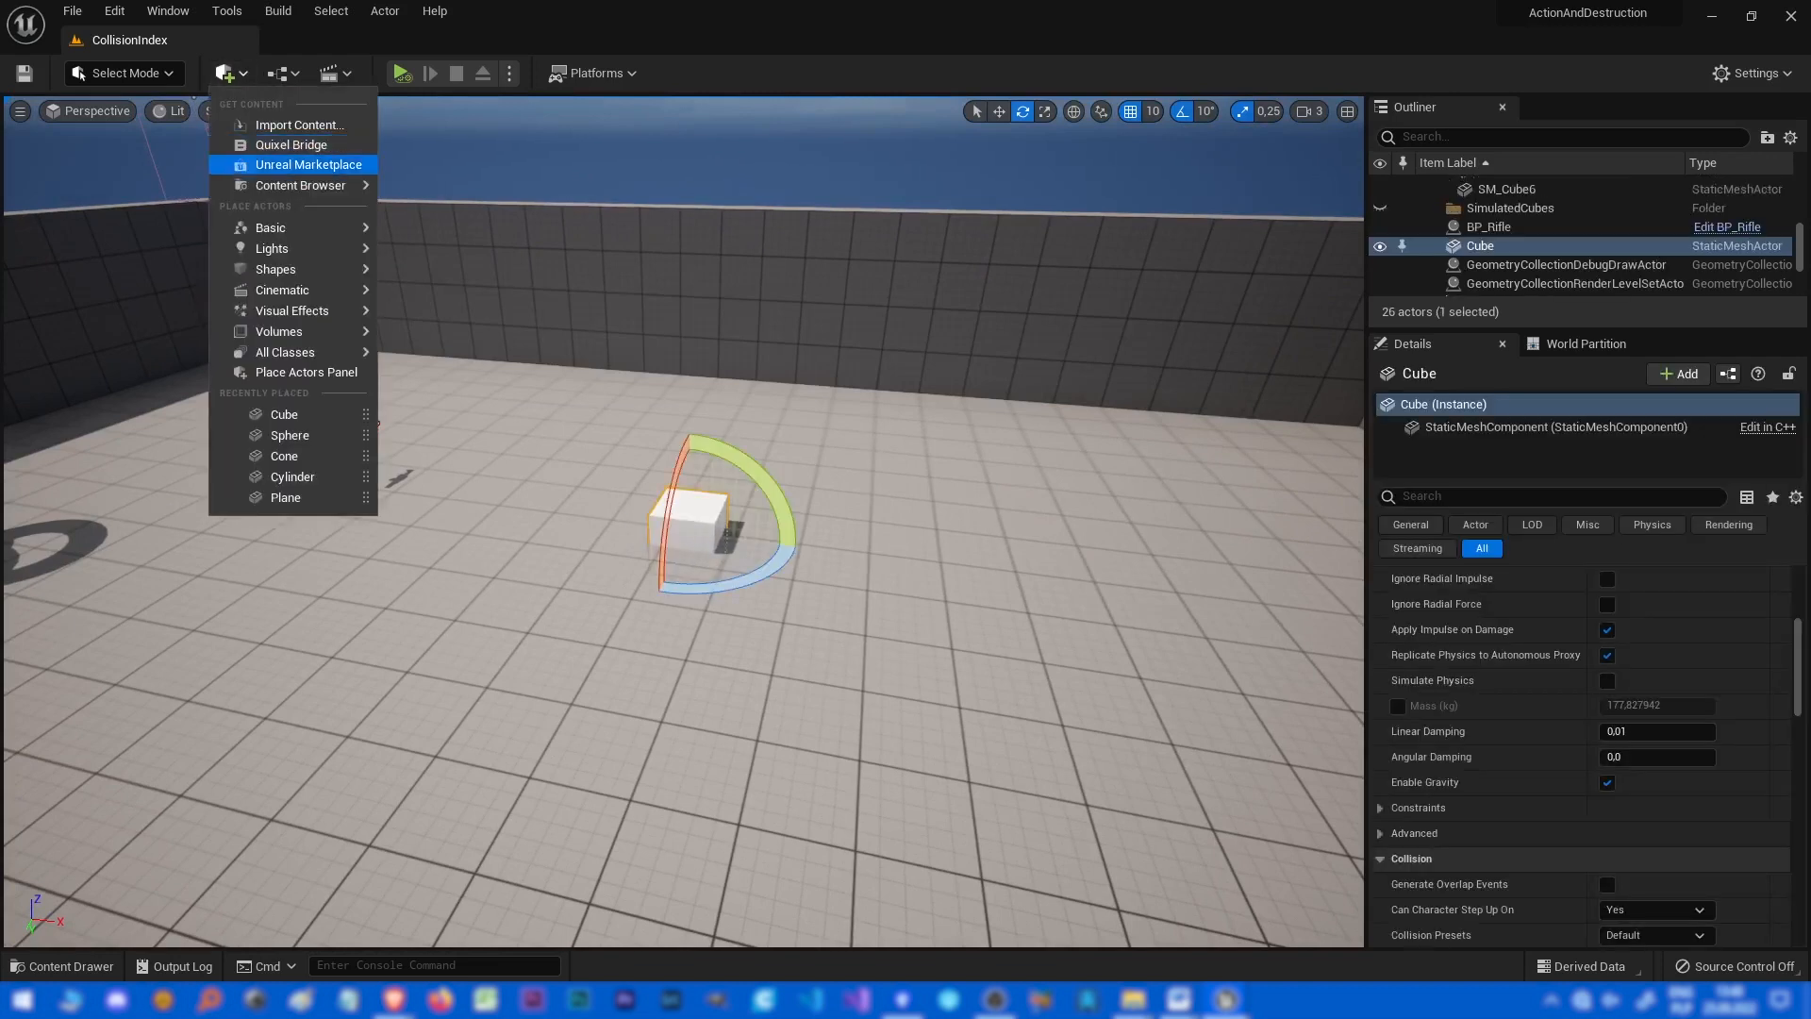
{"action": "left_click", "coordinate": [459, 297]}
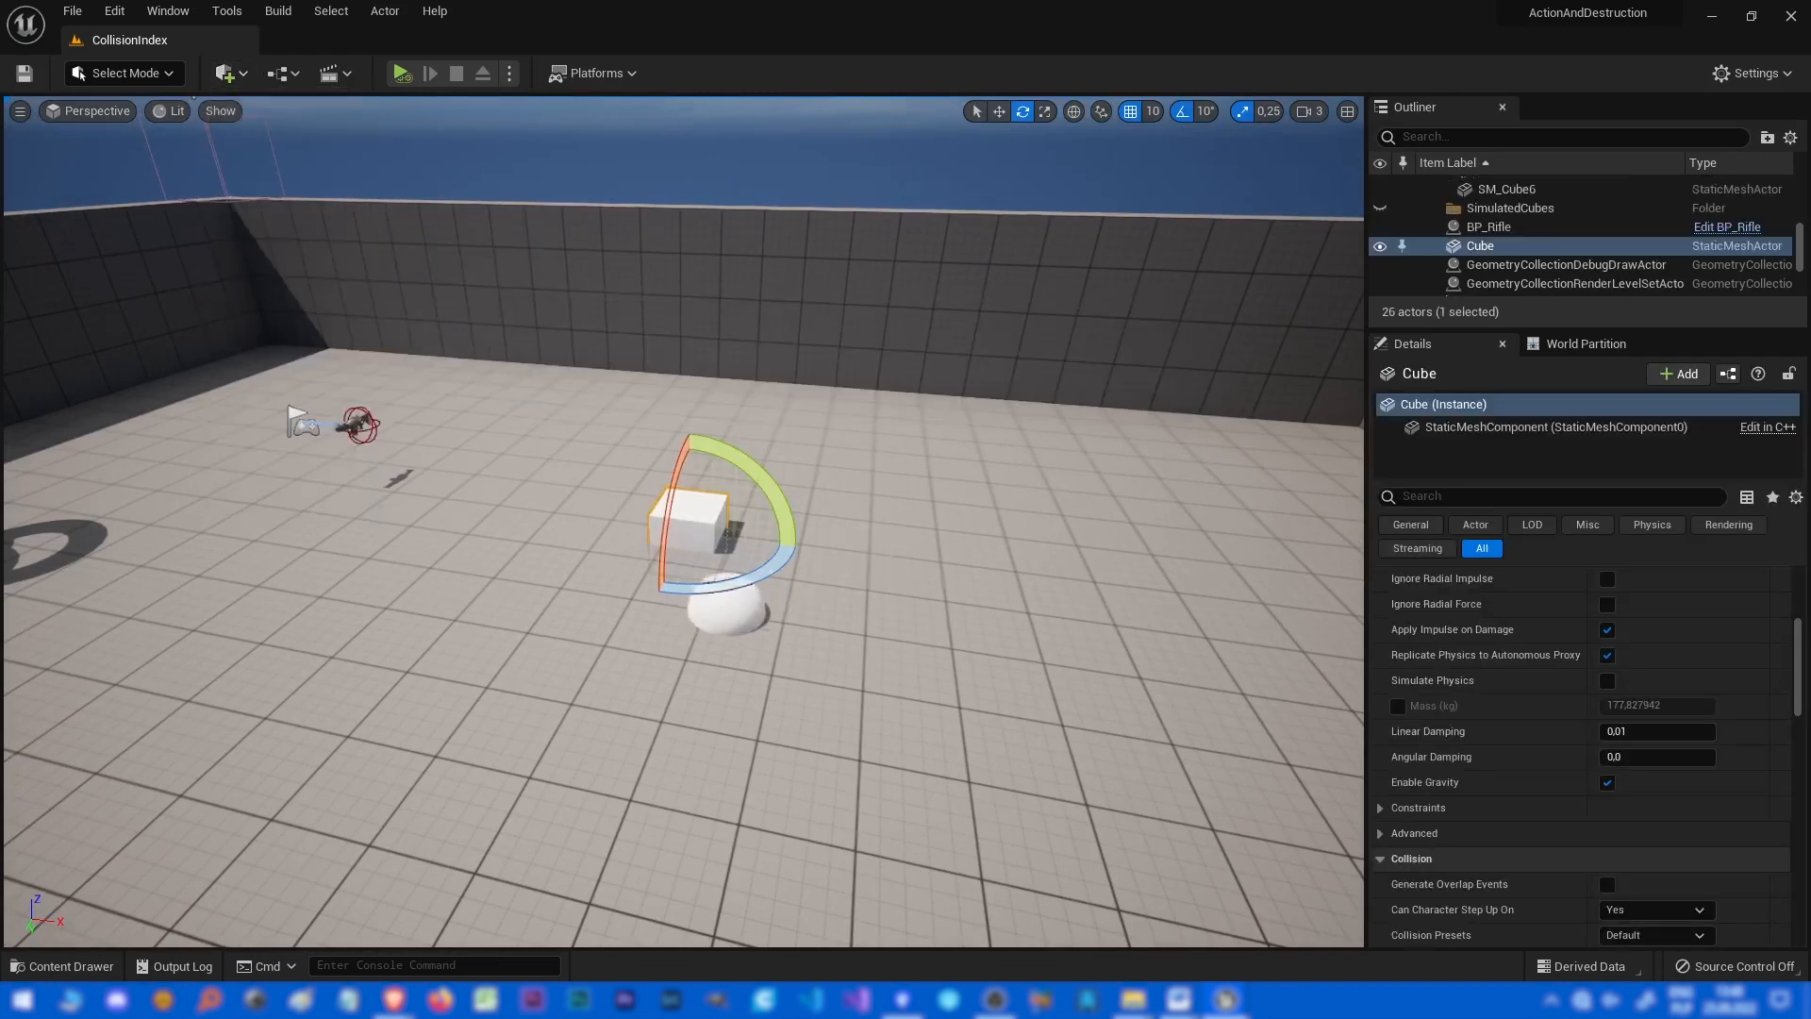
{"action": "left_click", "coordinate": [231, 74]}
{"action": "mouse_move", "coordinate": [283, 270]}
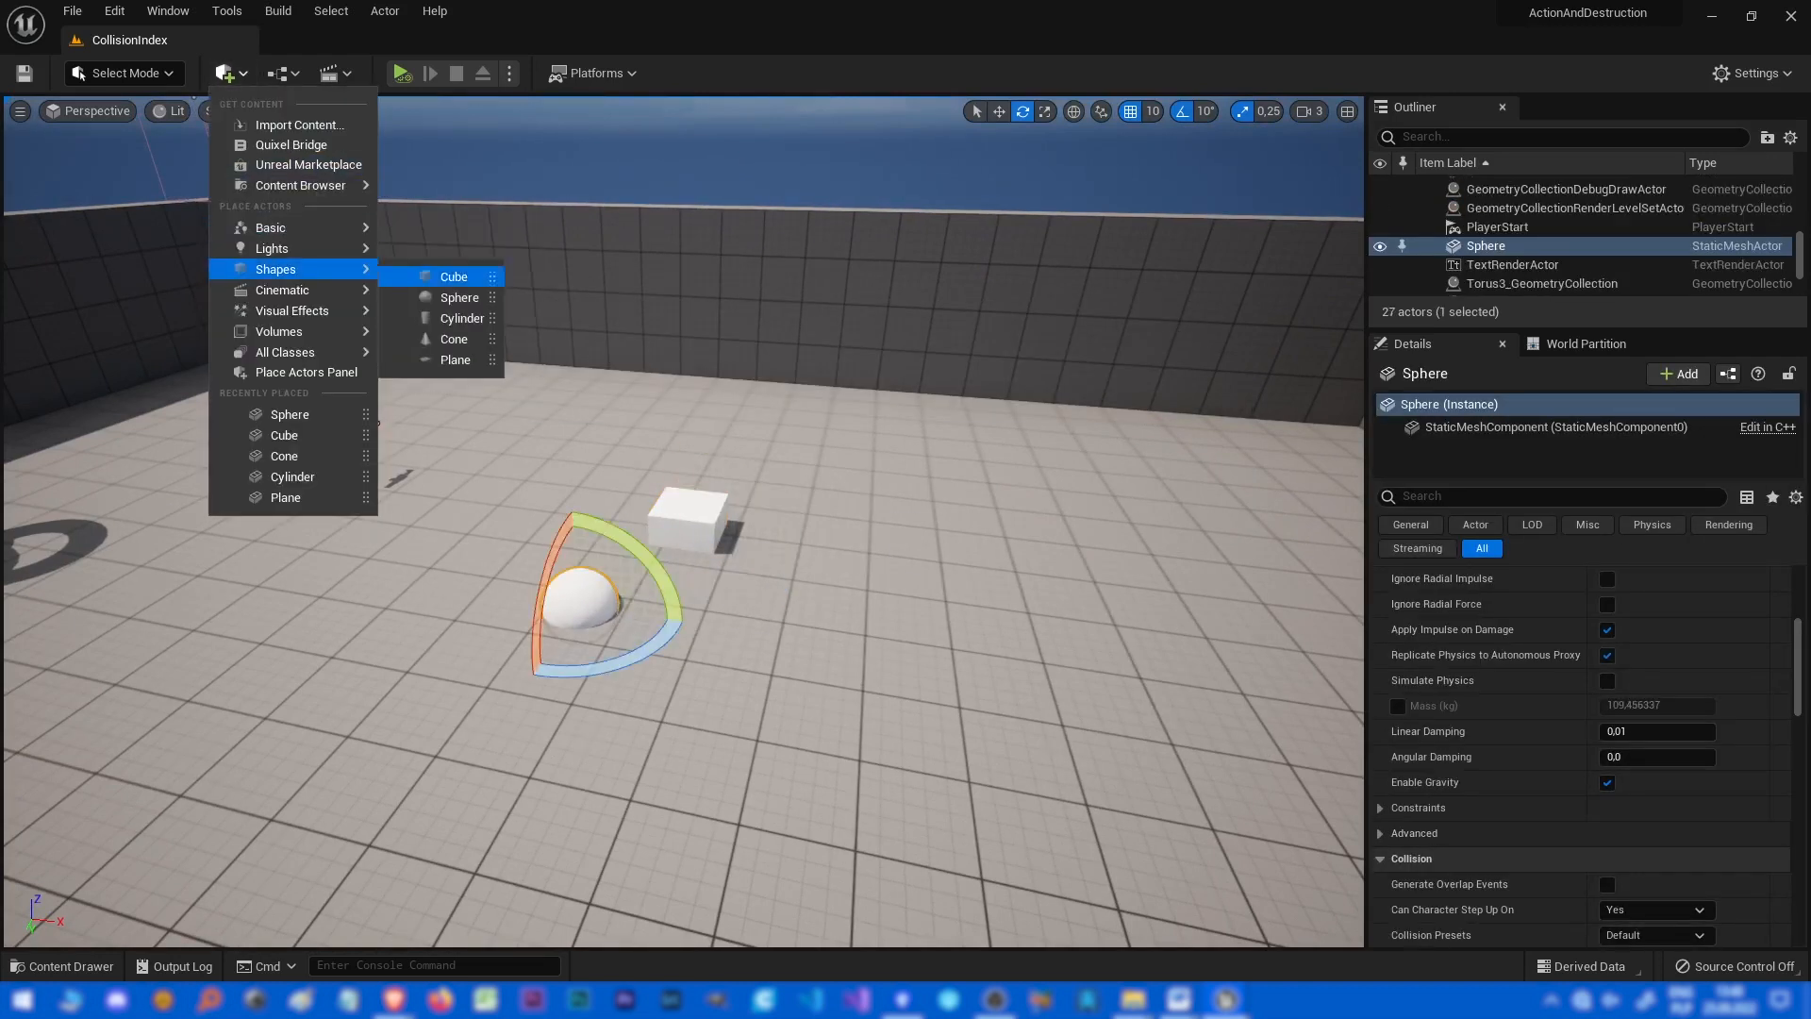
{"action": "left_click", "coordinate": [457, 339]}
Spread out the three shapes, select all of them and lift them above the floor.
{"action": "left_click_drag", "start_coordinate": [925, 611], "coordinate": [768, 625]}
{"action": "left_click", "coordinate": [580, 601], "text": "ctrl"}
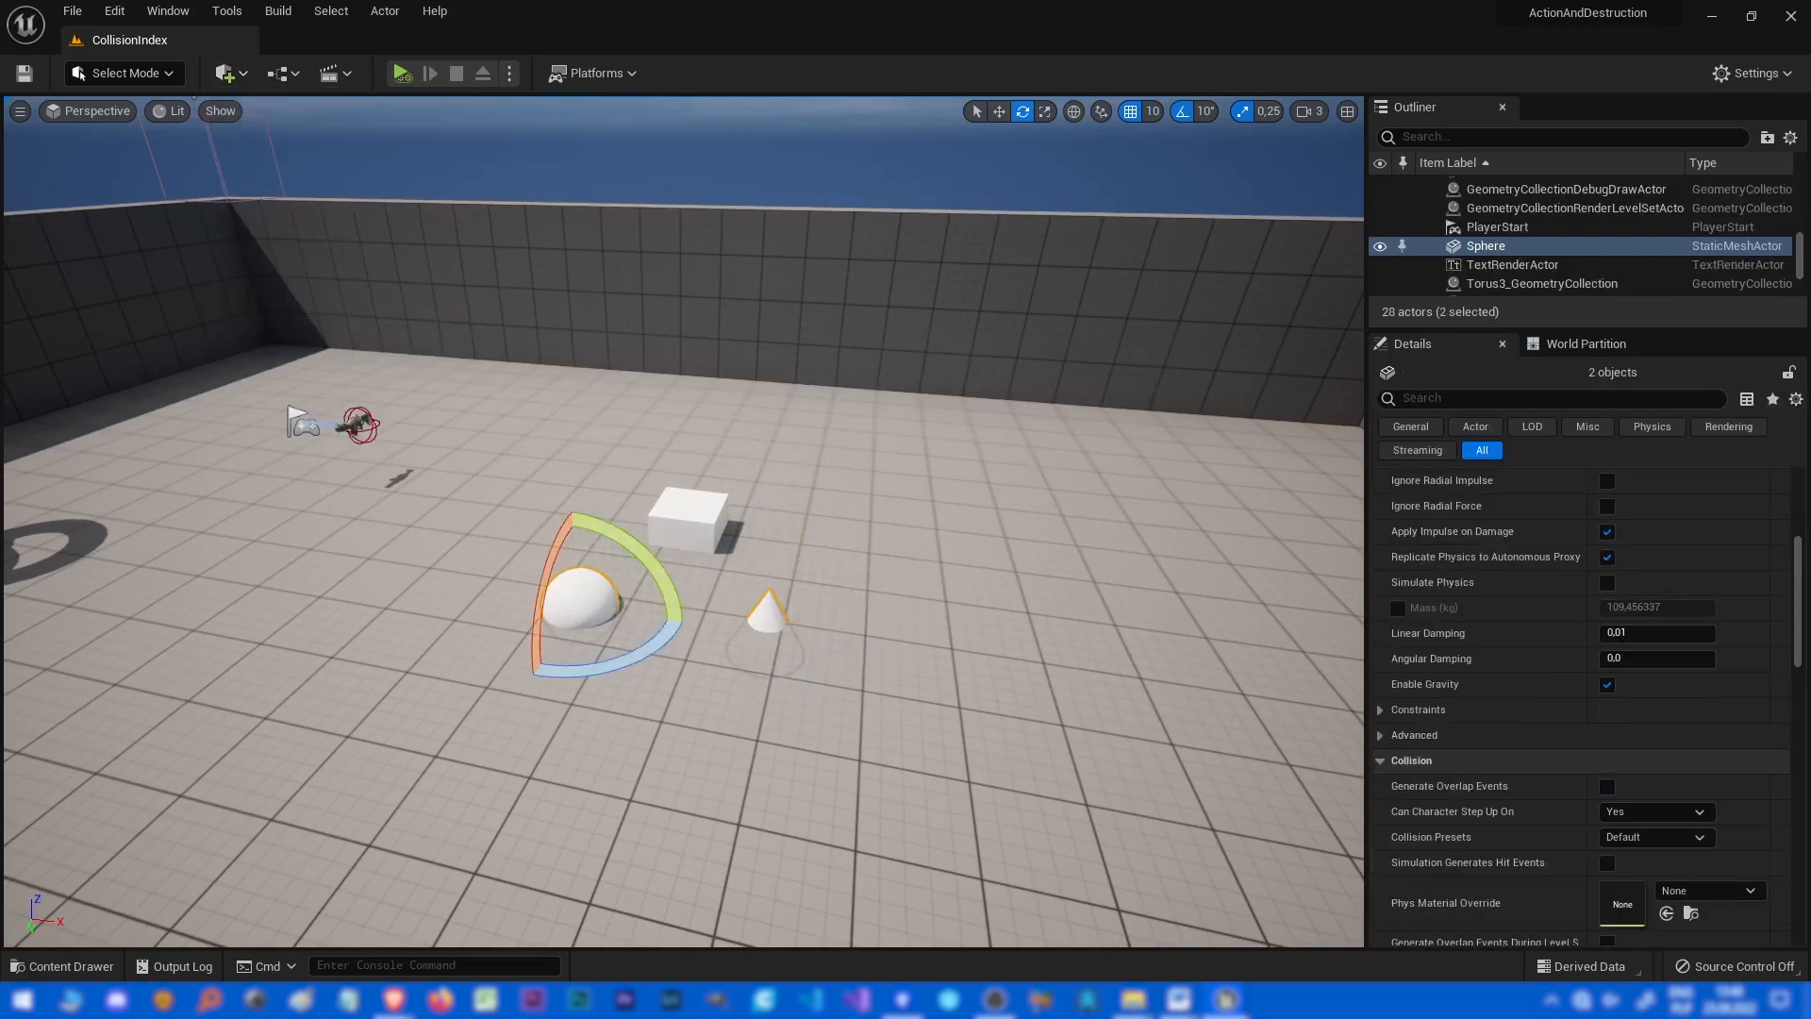
{"action": "key", "text": "w"}
{"action": "left_click", "coordinate": [688, 519], "text": "ctrl"}
{"action": "left_click_drag", "start_coordinate": [690, 481], "coordinate": [690, 367]}
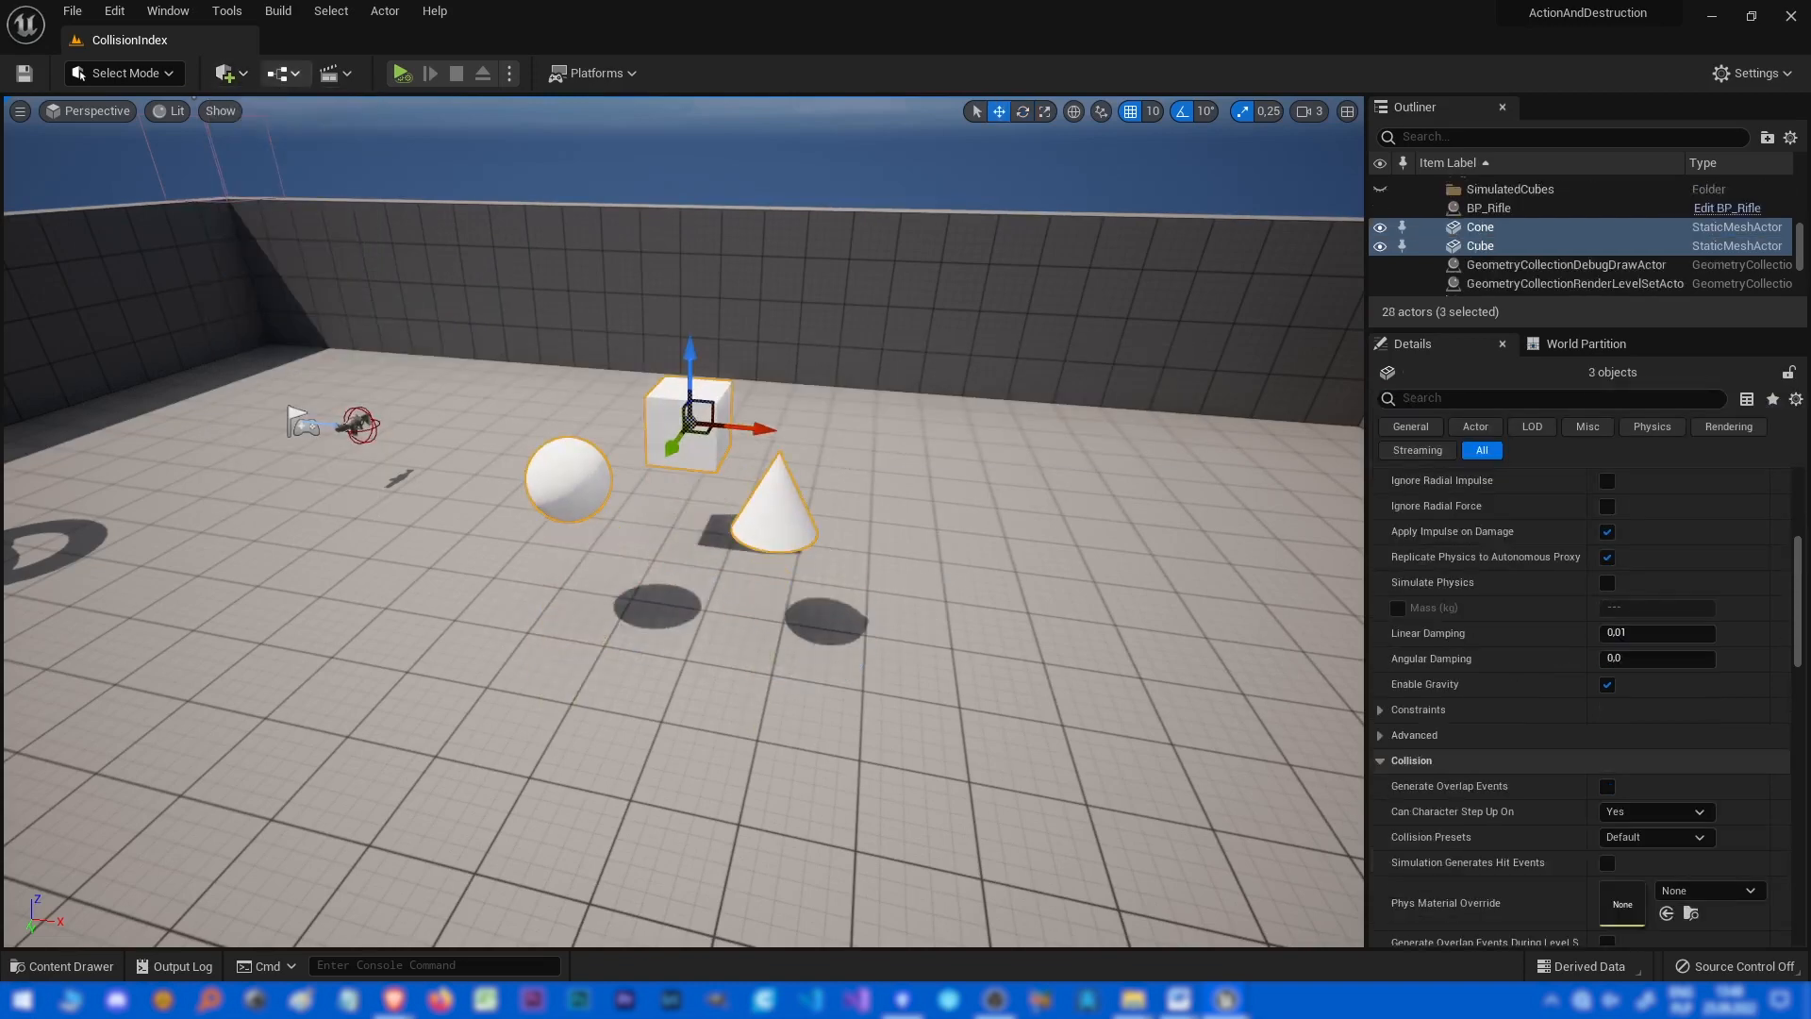
Switch to Fracture Mode and generate a new geometry collection from the three selected shapes.
{"action": "left_click", "coordinate": [125, 72]}
{"action": "left_click", "coordinate": [134, 201]}
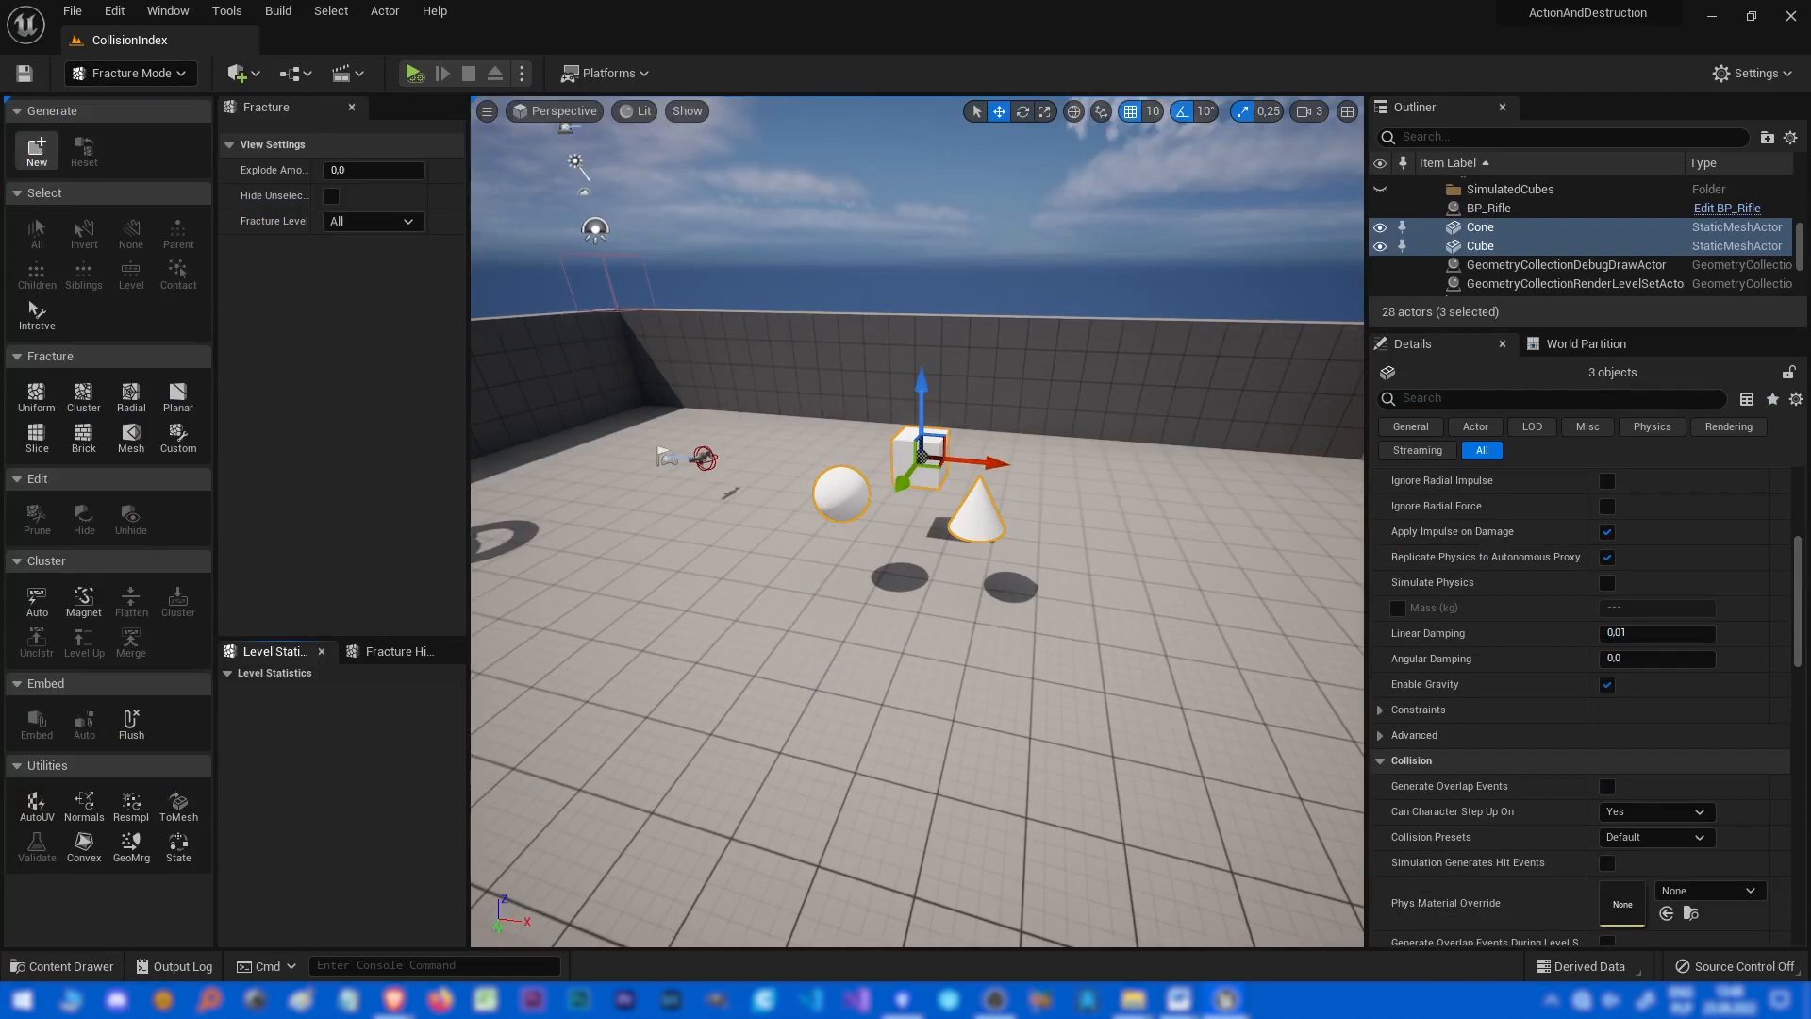
{"action": "left_click", "coordinate": [35, 149]}
{"action": "left_click", "coordinate": [729, 417]}
{"action": "left_click", "coordinate": [954, 712]}
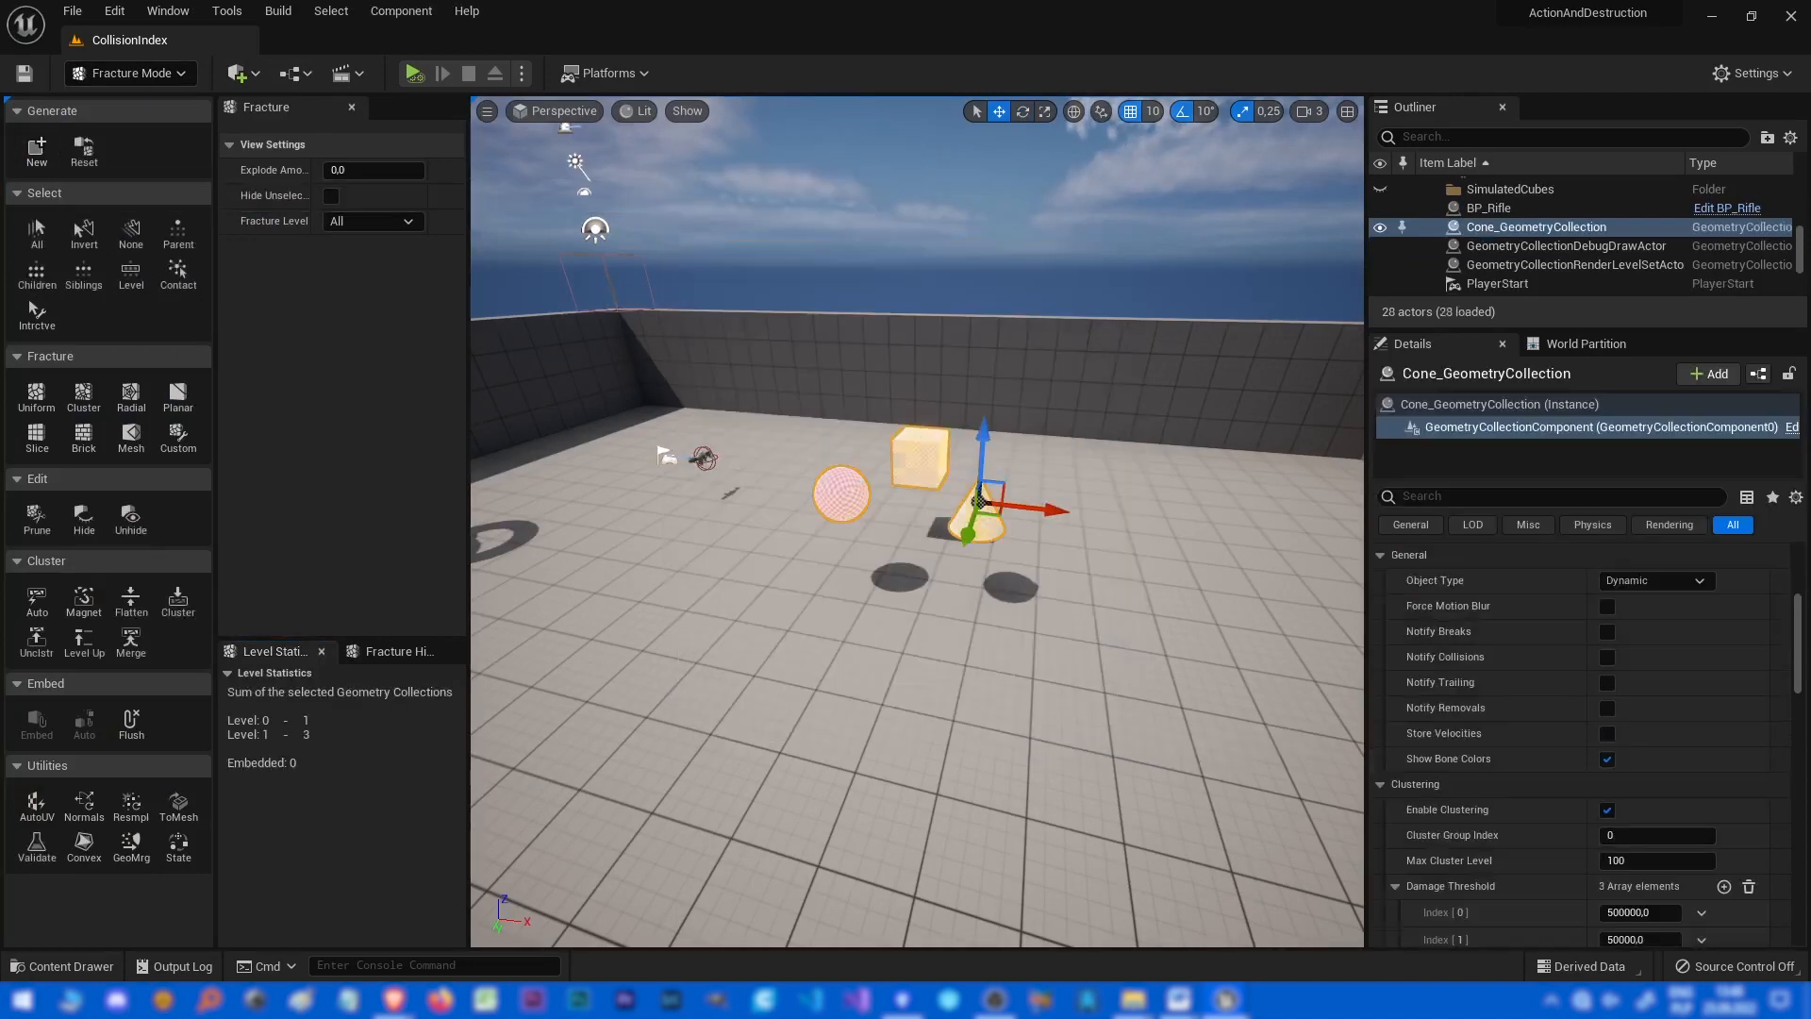
Inspect the new geometry collection's fracture hierarchy and level statistics.
{"action": "key", "text": "w"}
{"action": "right_click_drag", "start_coordinate": [952, 698], "coordinate": [1104, 754]}
{"action": "key", "text": "w"}
{"action": "key", "text": "a"}
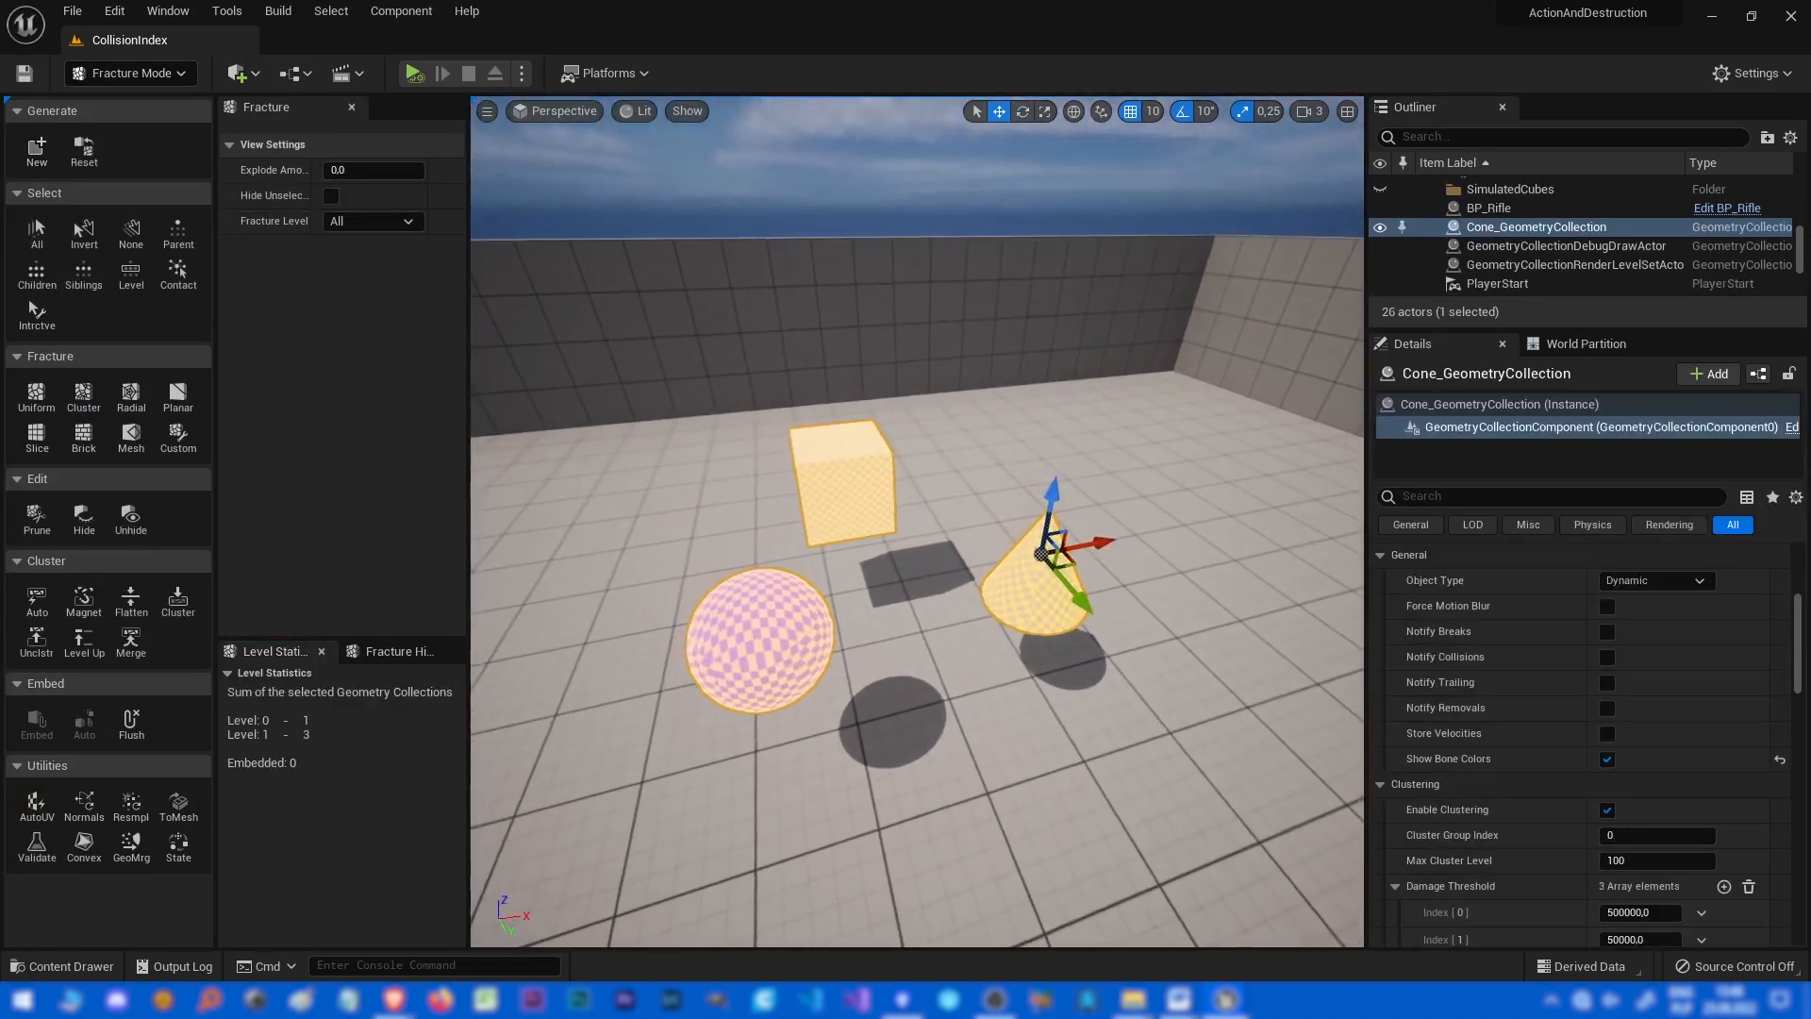
{"action": "left_click", "coordinate": [389, 651]}
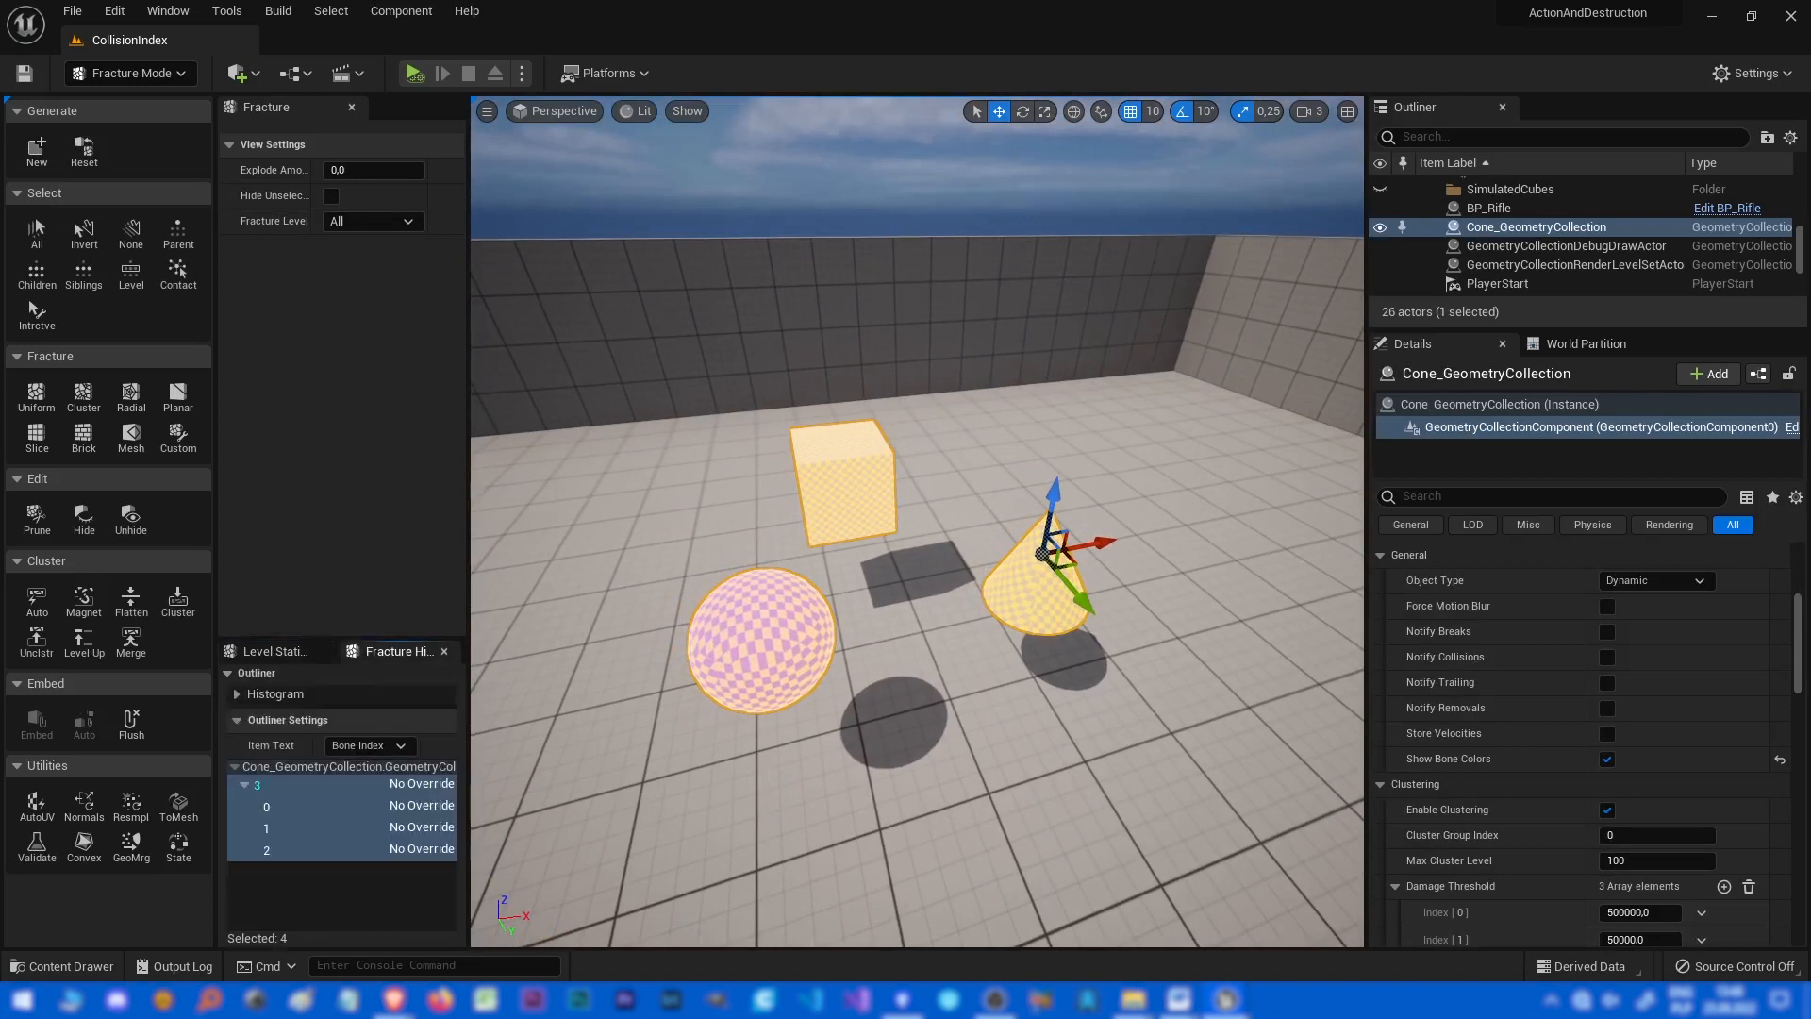
{"action": "left_click", "coordinate": [311, 785]}
{"action": "left_click", "coordinate": [275, 651]}
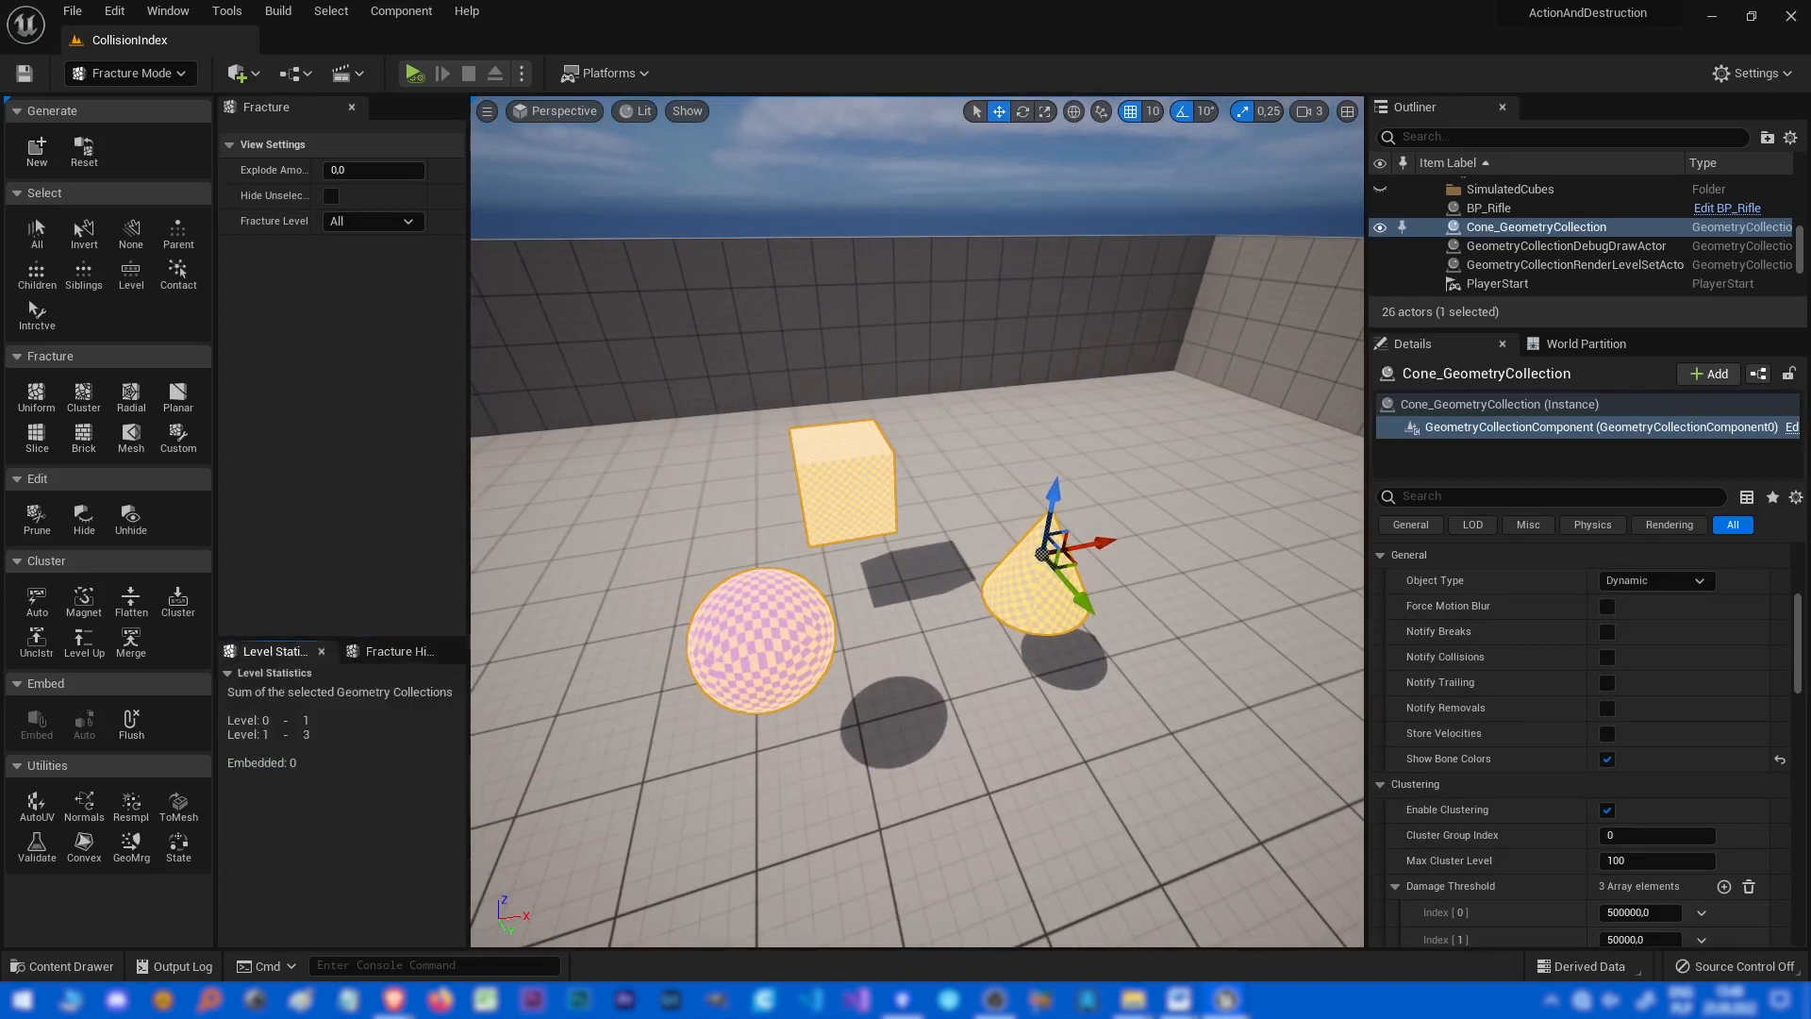
Rotate and raise the cube and cone inside the collection, then simulate the level briefly.
{"action": "right_click_drag", "start_coordinate": [1049, 519], "coordinate": [1083, 502]}
{"action": "key", "text": "a"}
{"action": "key", "text": "s"}
{"action": "key", "text": "e"}
{"action": "left_click_drag", "start_coordinate": [986, 552], "coordinate": [953, 600]}
{"action": "key", "text": "w"}
{"action": "left_click_drag", "start_coordinate": [1050, 528], "coordinate": [1037, 366]}
{"action": "key", "text": "d"}
{"action": "right_click_drag", "start_coordinate": [1036, 366], "coordinate": [997, 340]}
{"action": "key", "text": "w"}
{"action": "key", "text": "alt+p"}
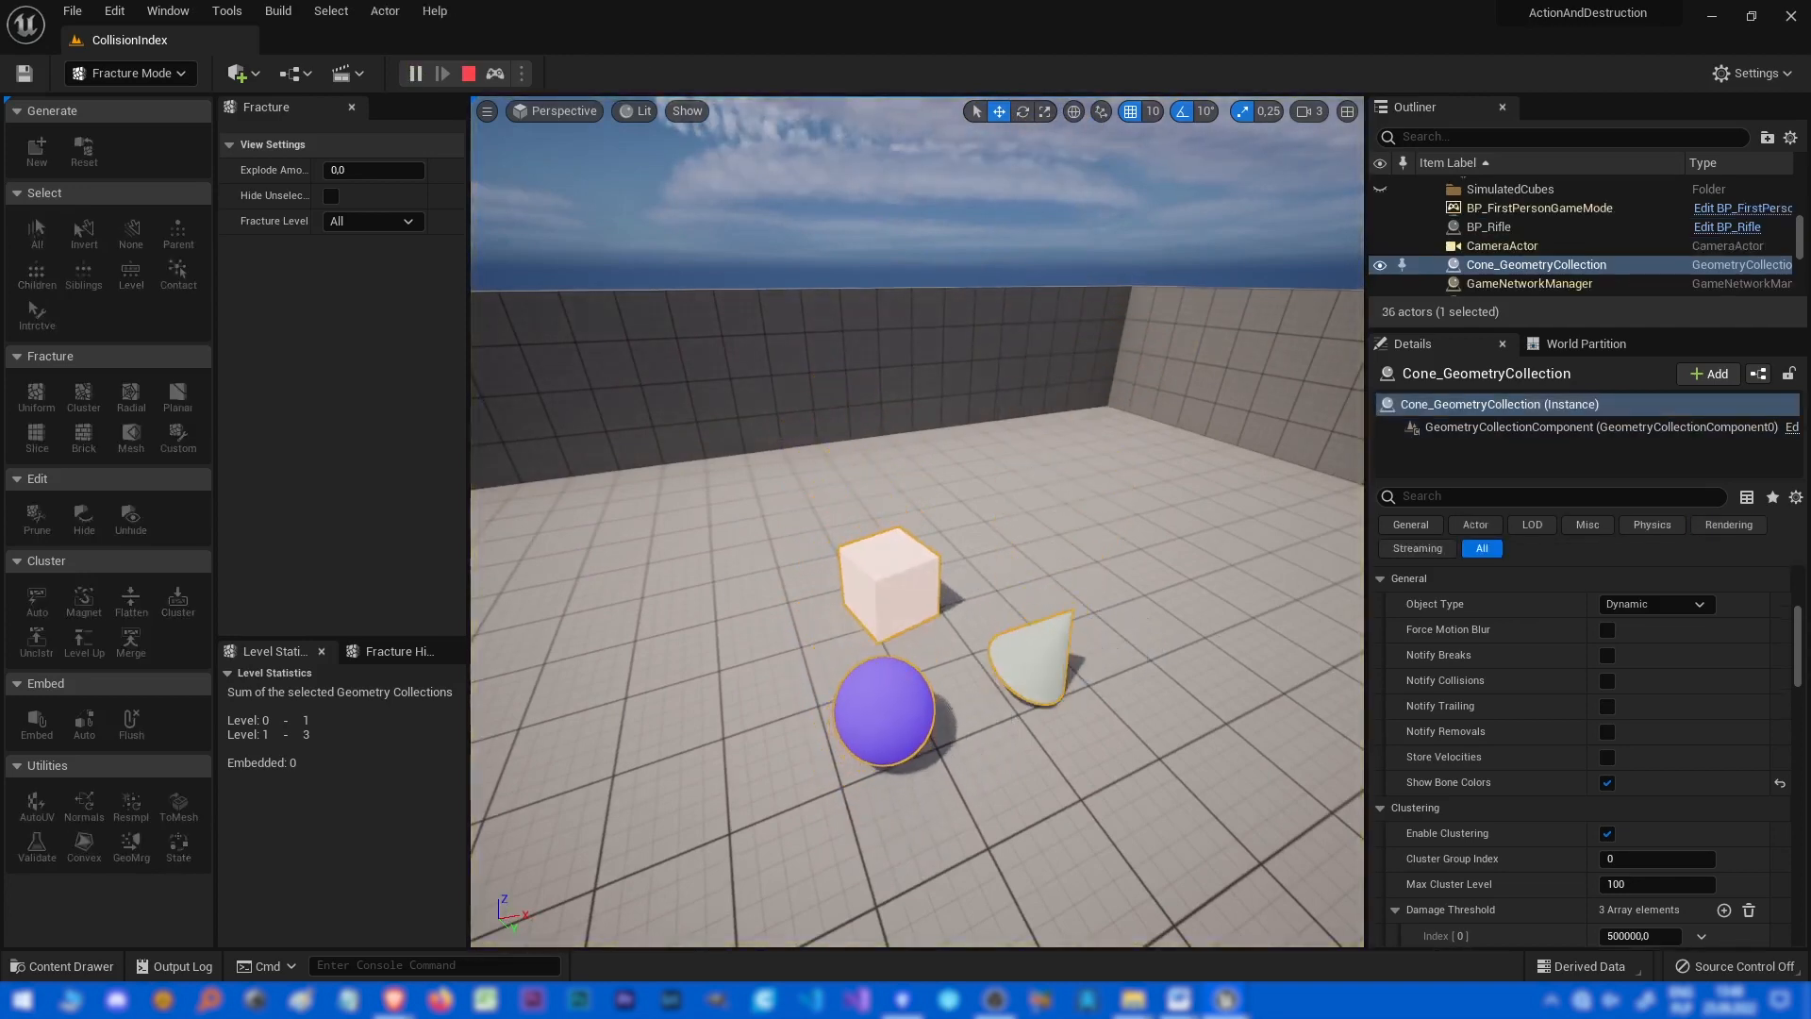
{"action": "key", "text": "Escape"}
Set the collection's Max Cluster Level to 0 and simulate the level.
{"action": "left_click", "coordinate": [1652, 886]}
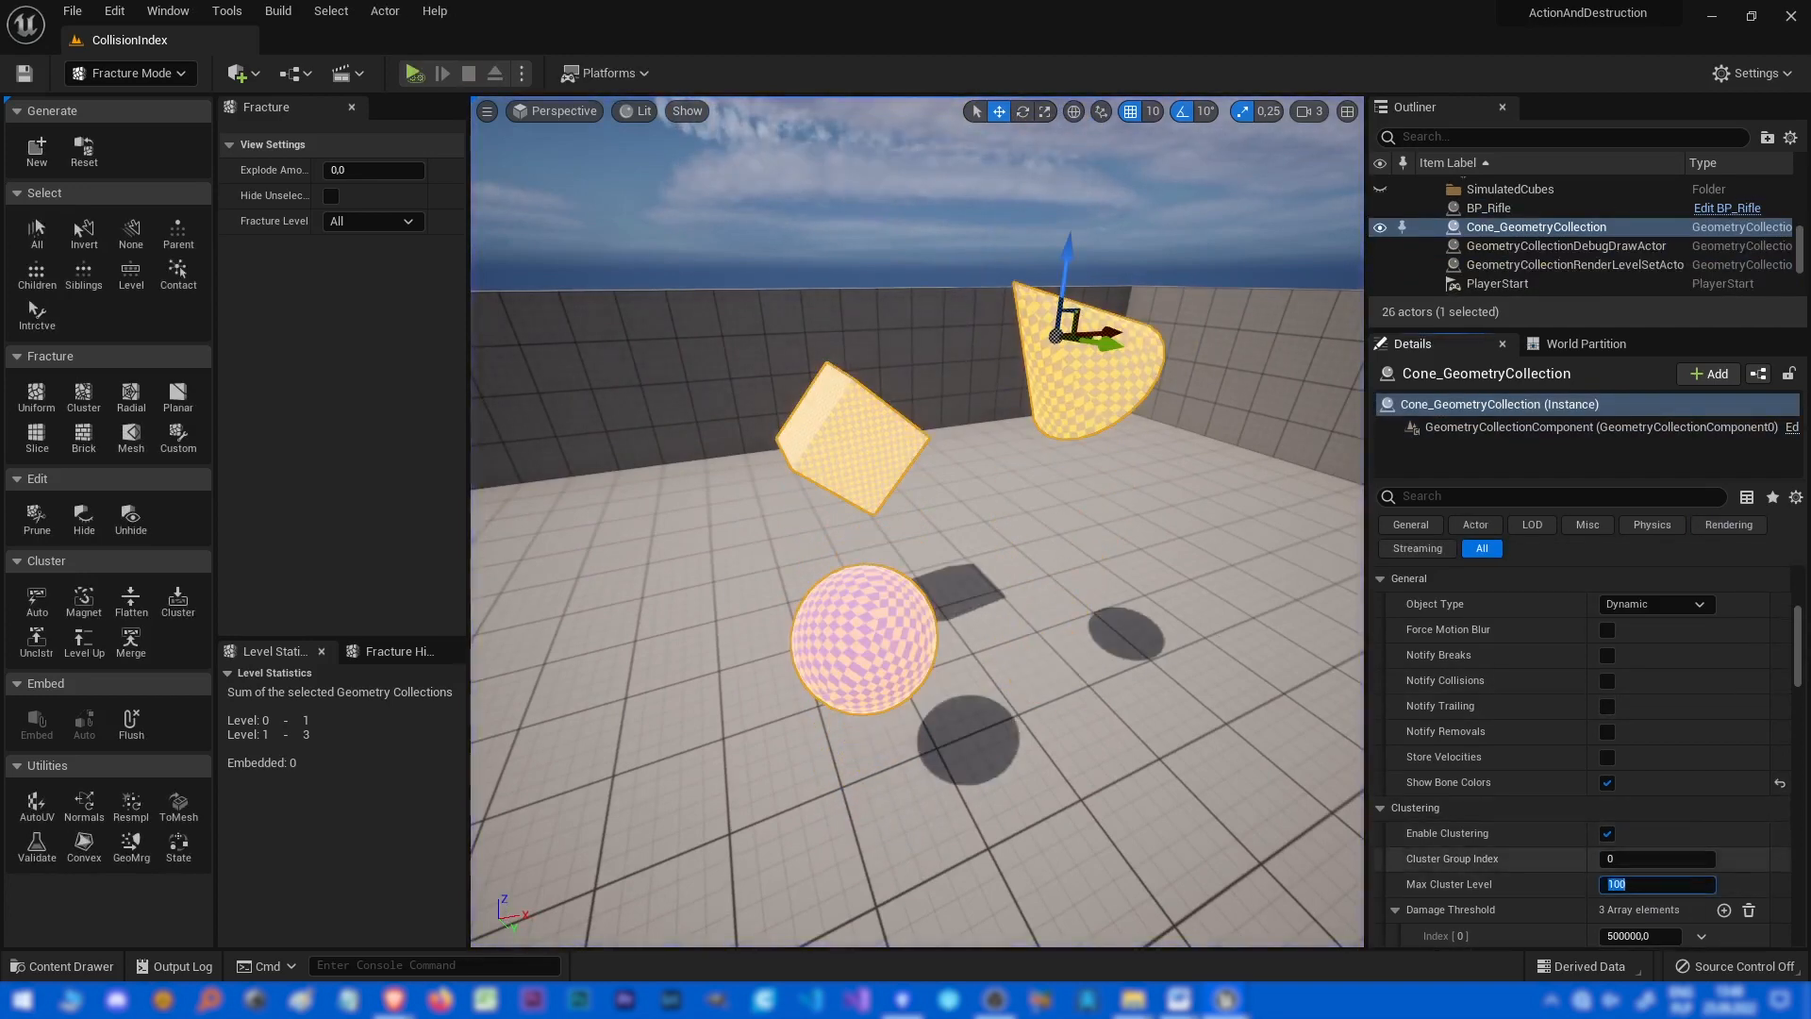
{"action": "type", "text": "0"}
{"action": "key", "text": "Return"}
{"action": "key", "text": "alt+p"}
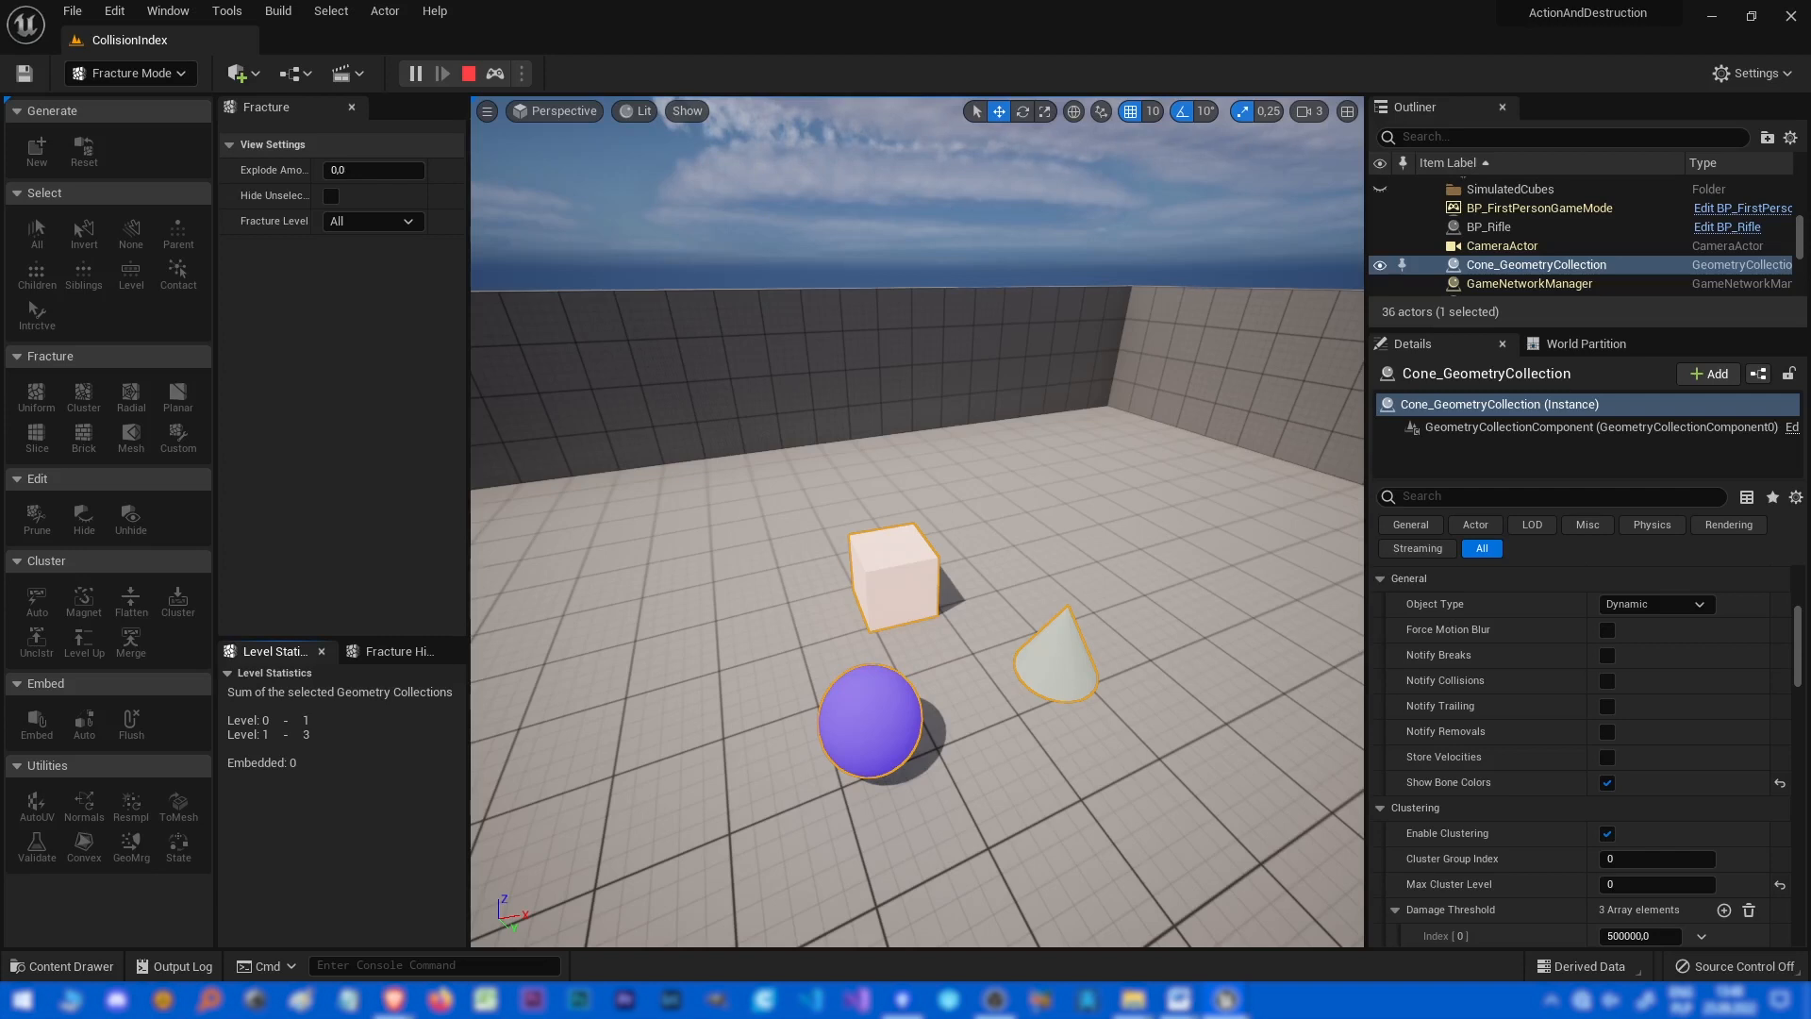
{"action": "key", "text": "Escape"}
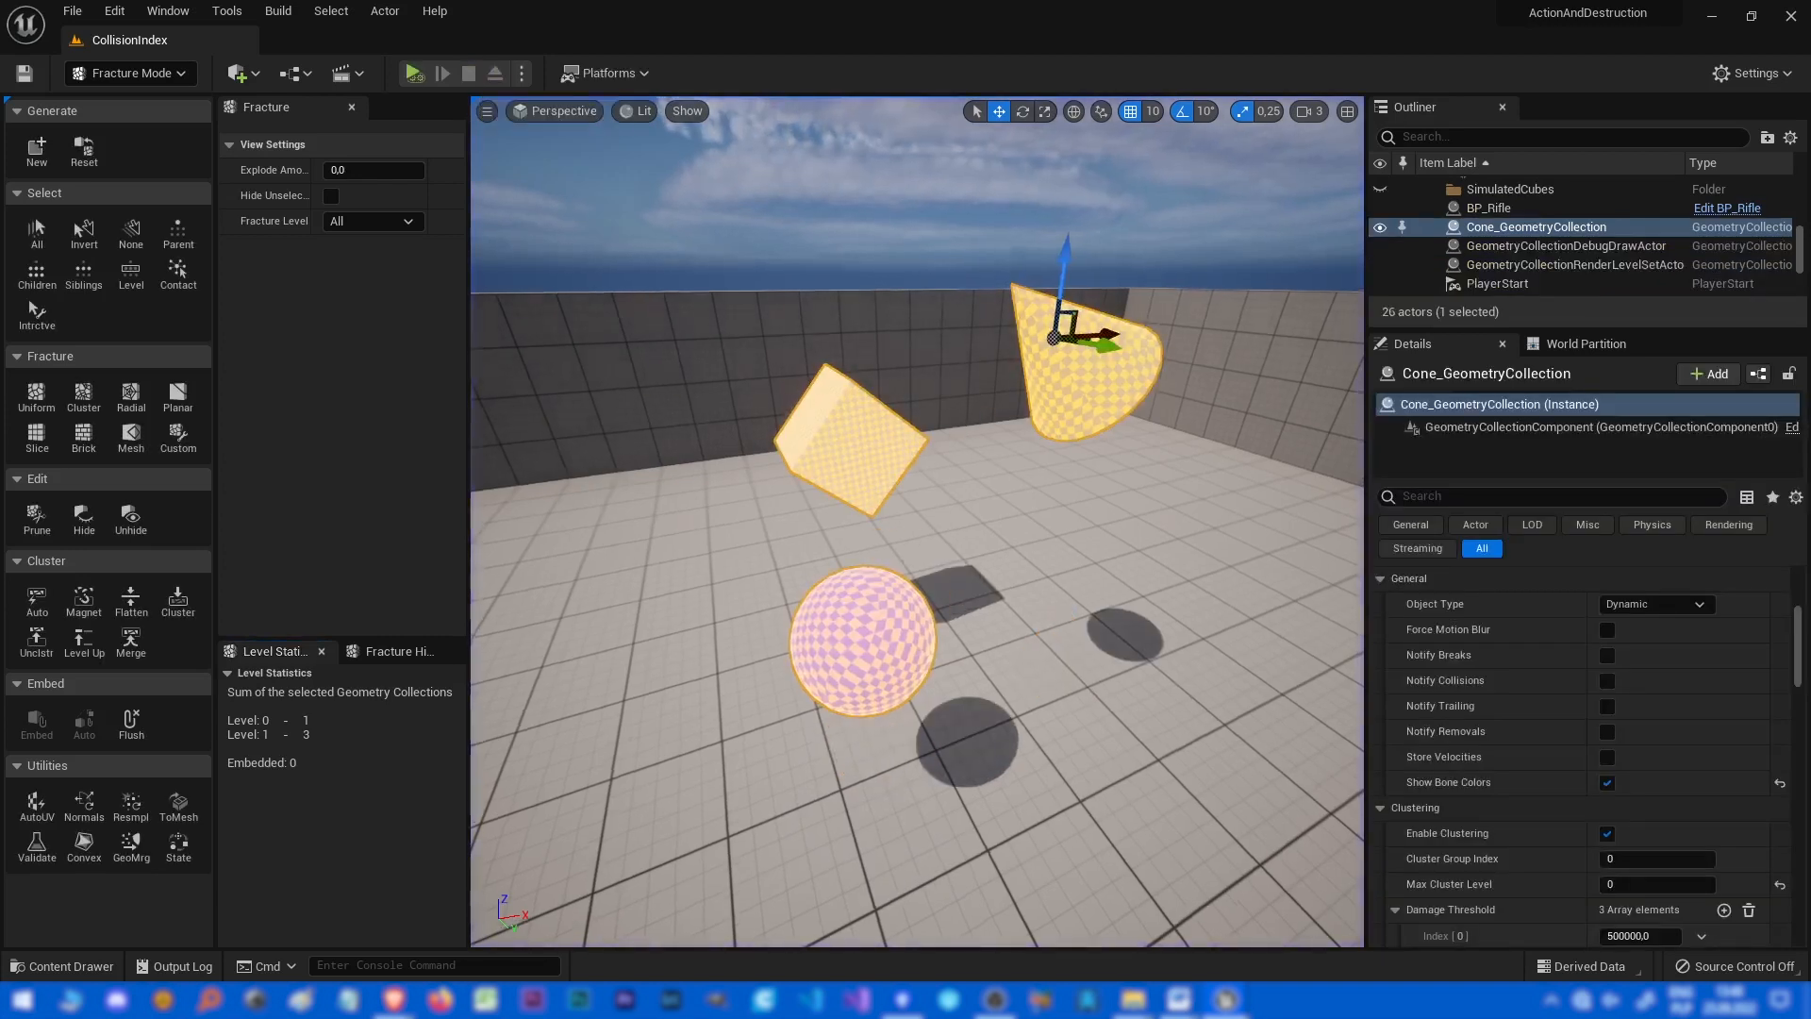
Clear the bone selection and cycle through the fracture level views of the collection.
{"action": "left_click", "coordinate": [131, 233]}
{"action": "key", "text": "shift+w"}
{"action": "key", "text": "shift+w"}
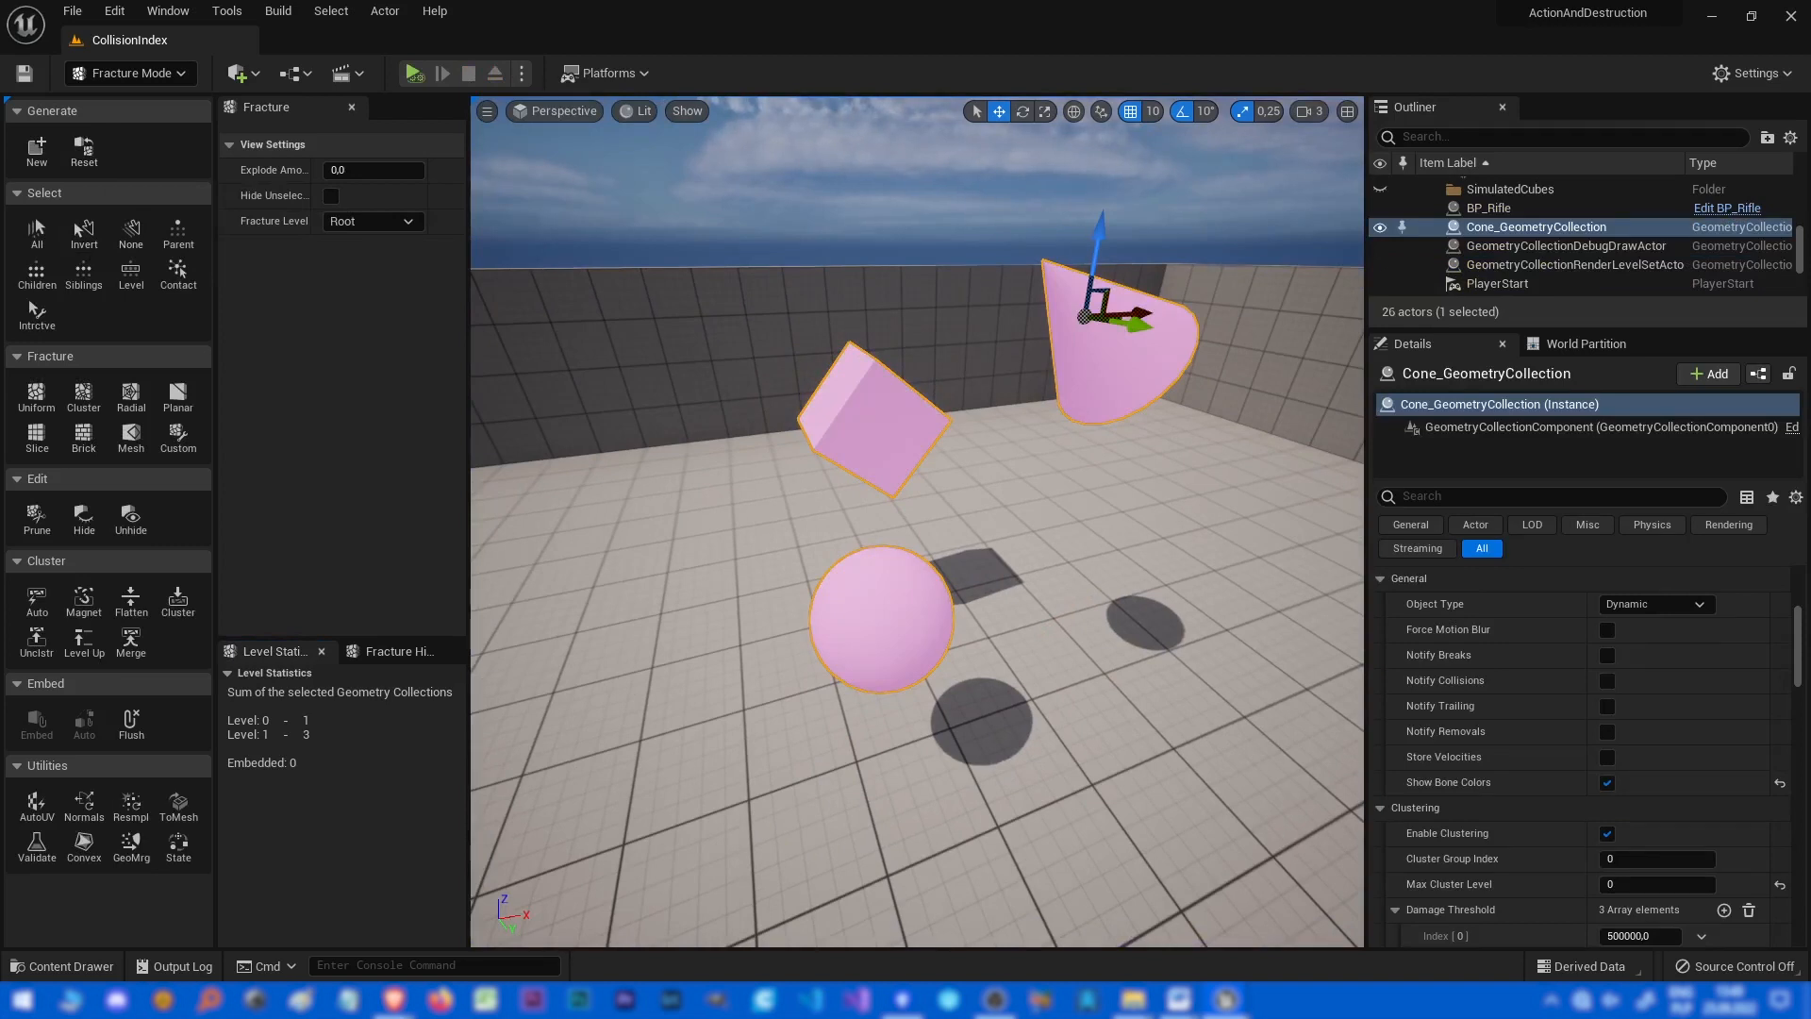
{"action": "key", "text": "shift+w"}
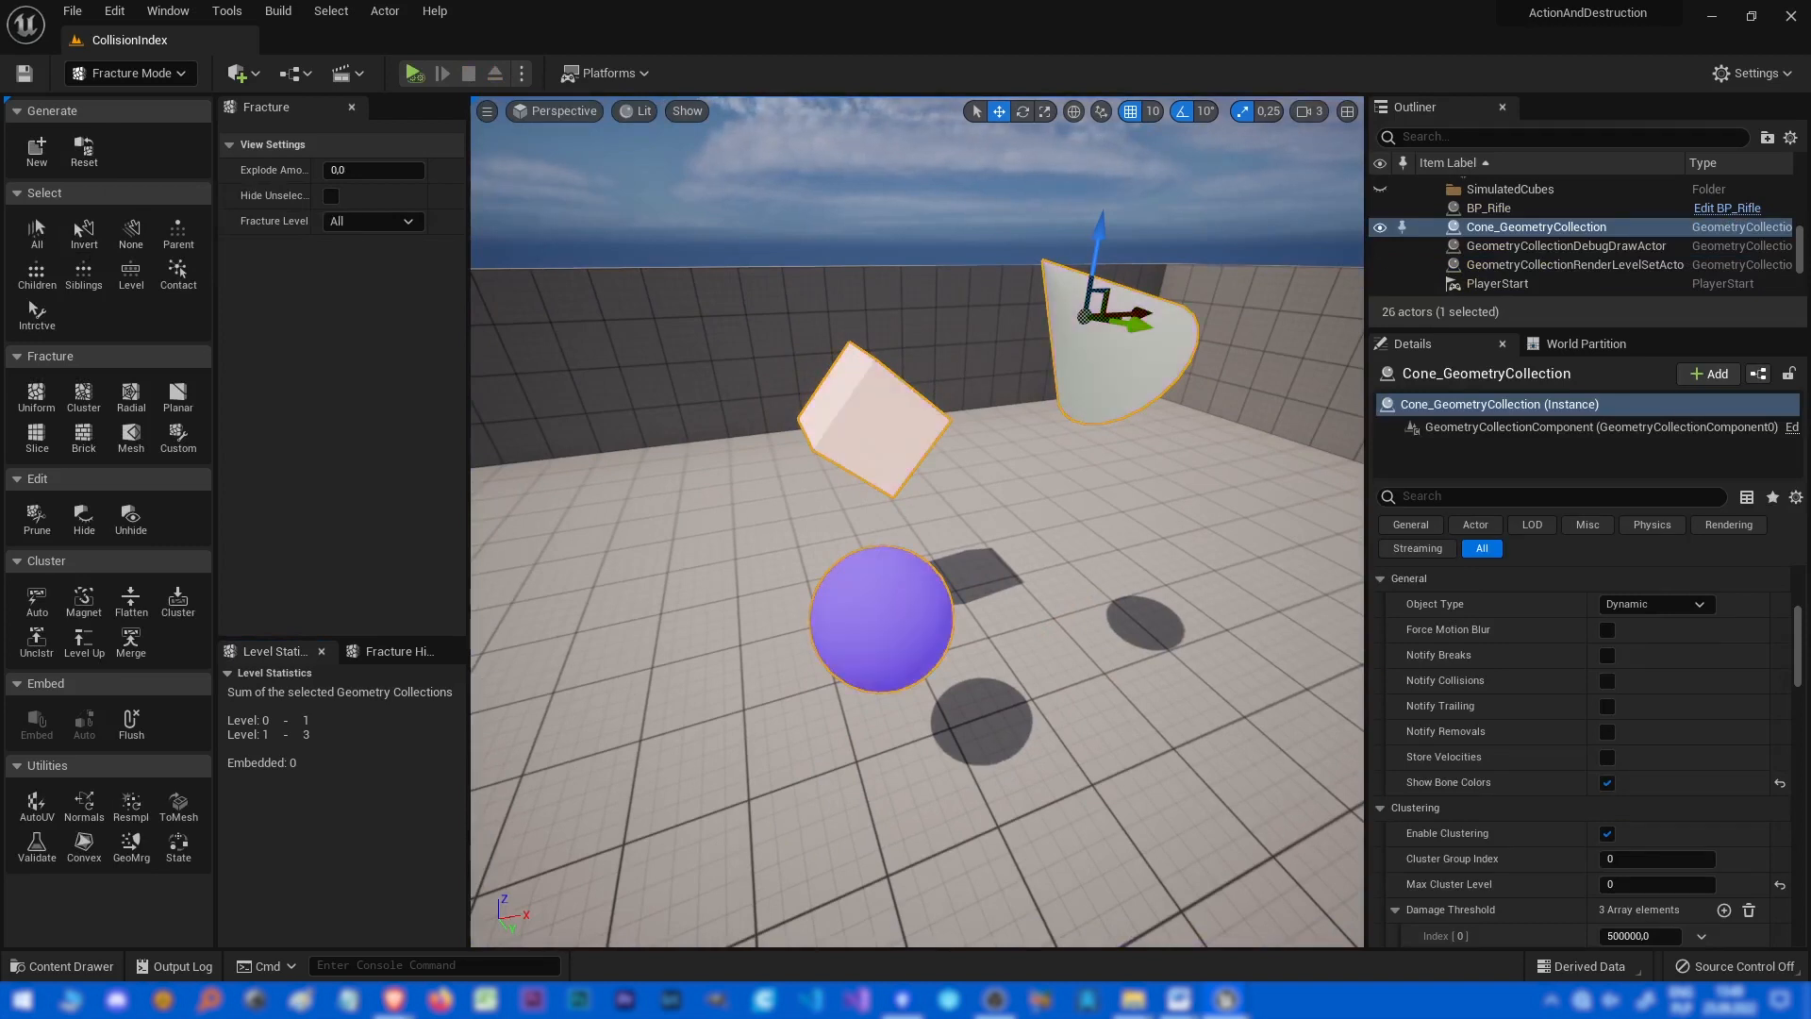
{"action": "key", "text": "shift+w"}
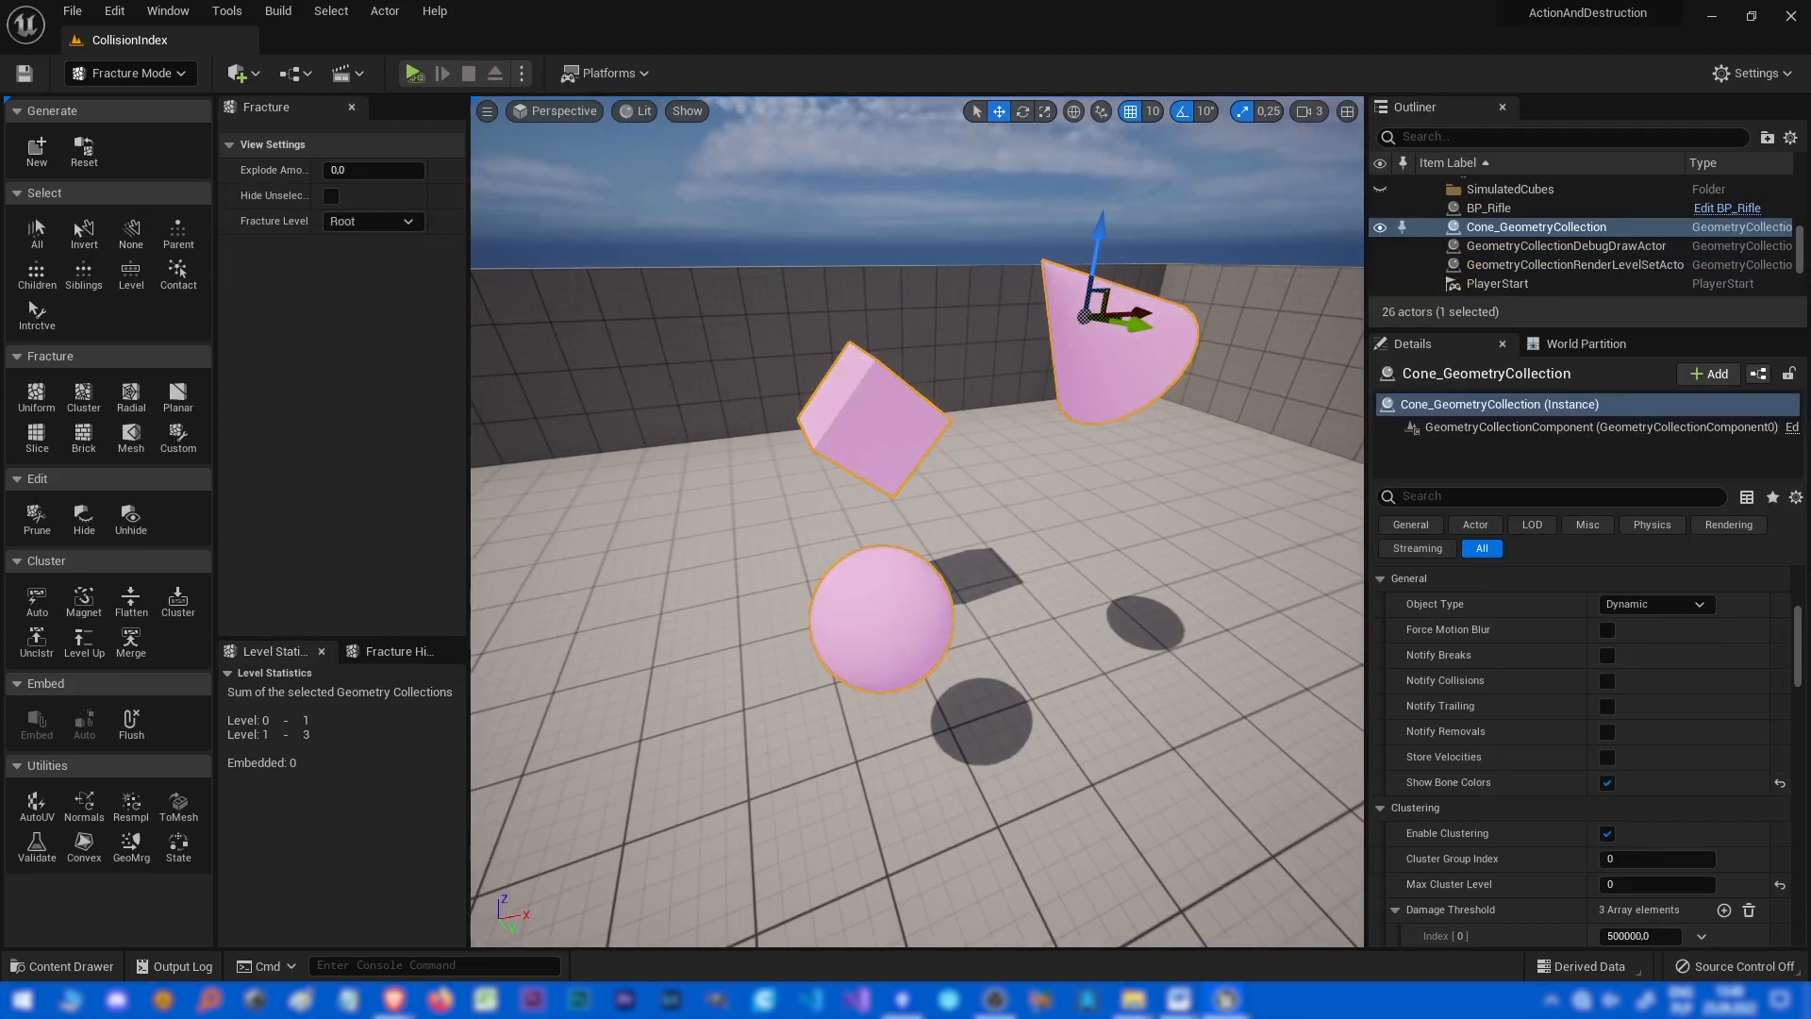
{"action": "key", "text": "shift+w"}
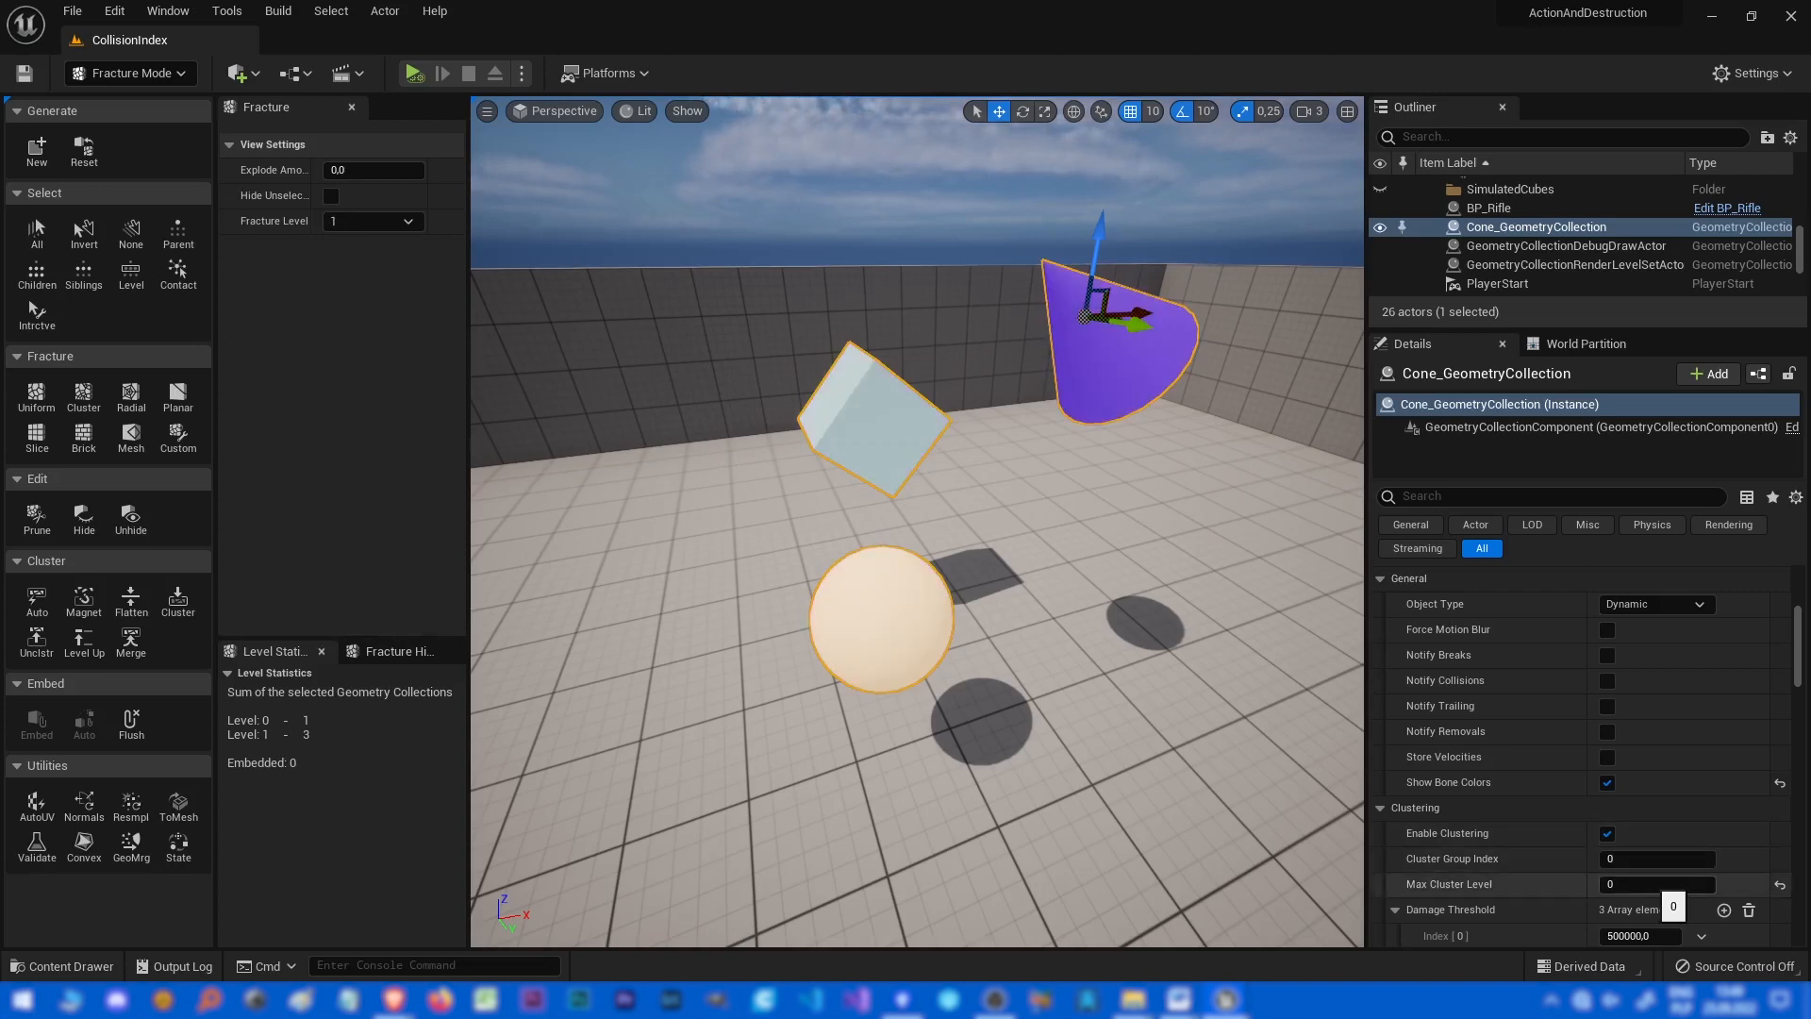
Set Max Cluster Level to 1 and simulate the level.
{"action": "left_click", "coordinate": [1650, 884]}
{"action": "type", "text": "1"}
{"action": "key", "text": "Tab"}
{"action": "left_click", "coordinate": [415, 76]}
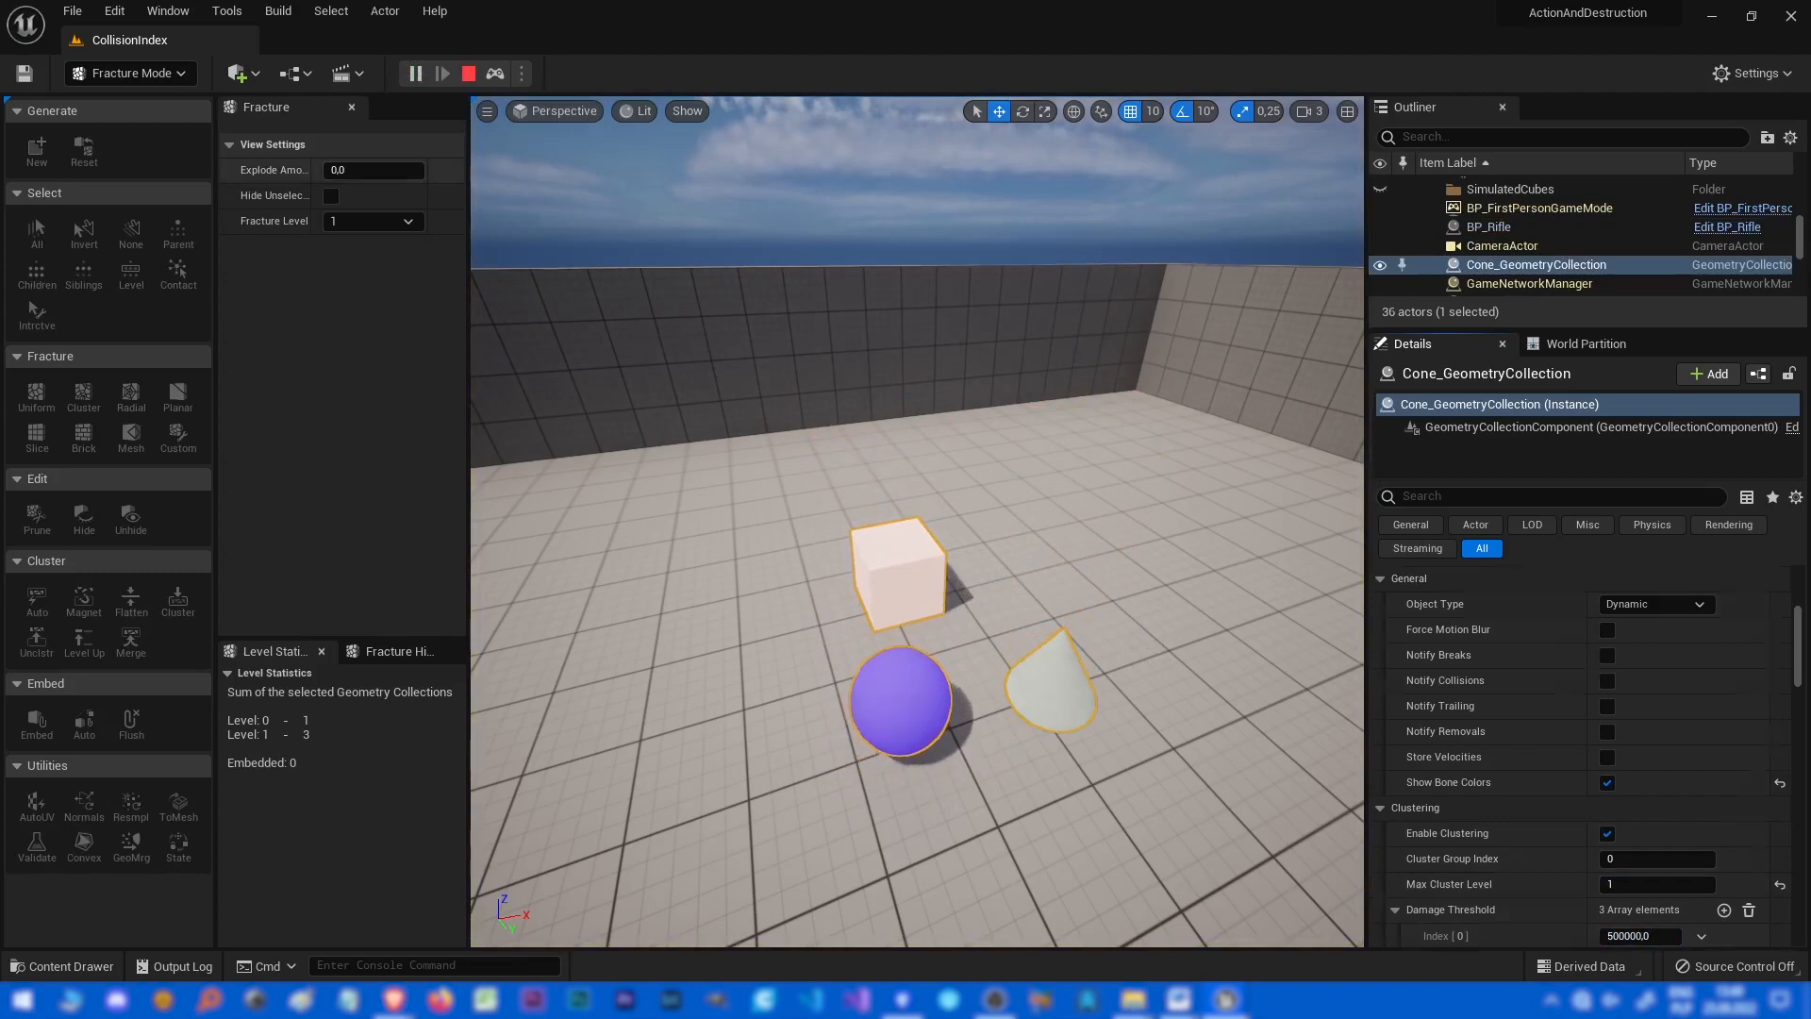
{"action": "key", "text": "Escape"}
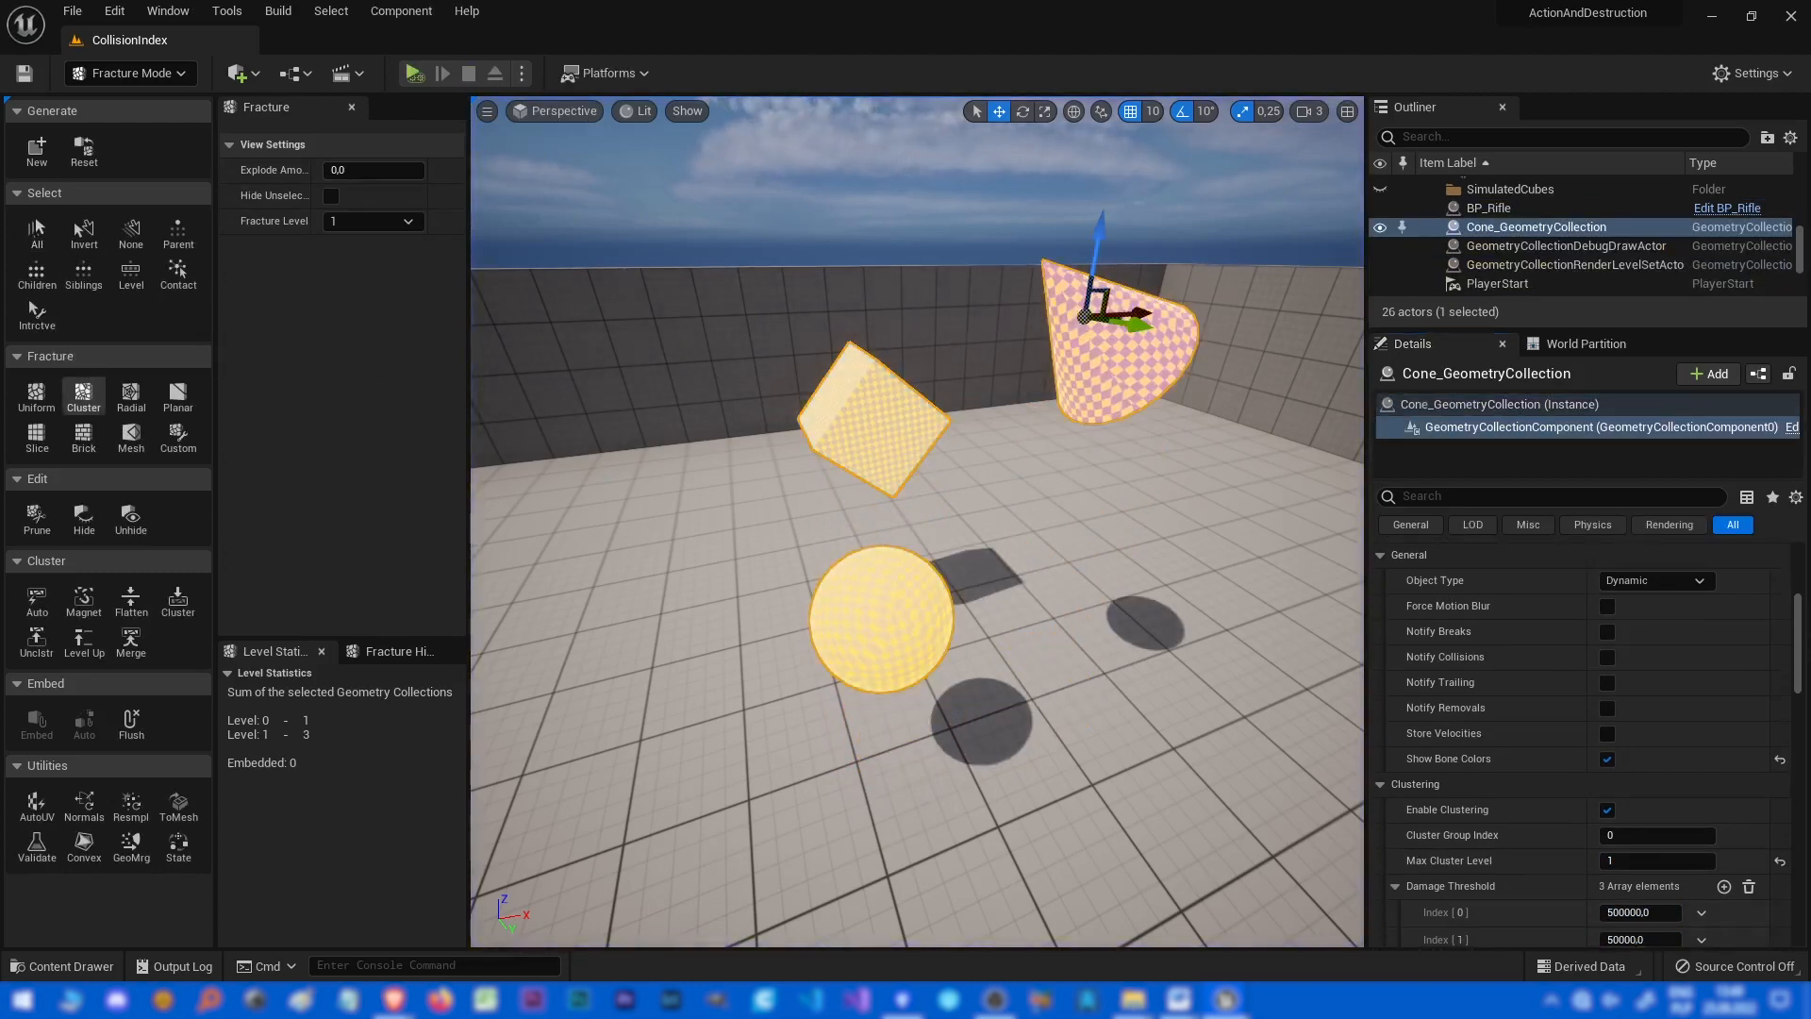
Apply a Uniform fracture with 100 Voronoi sites to the collection and simulate the level.
{"action": "left_click", "coordinate": [36, 396]}
{"action": "left_click", "coordinate": [347, 619]}
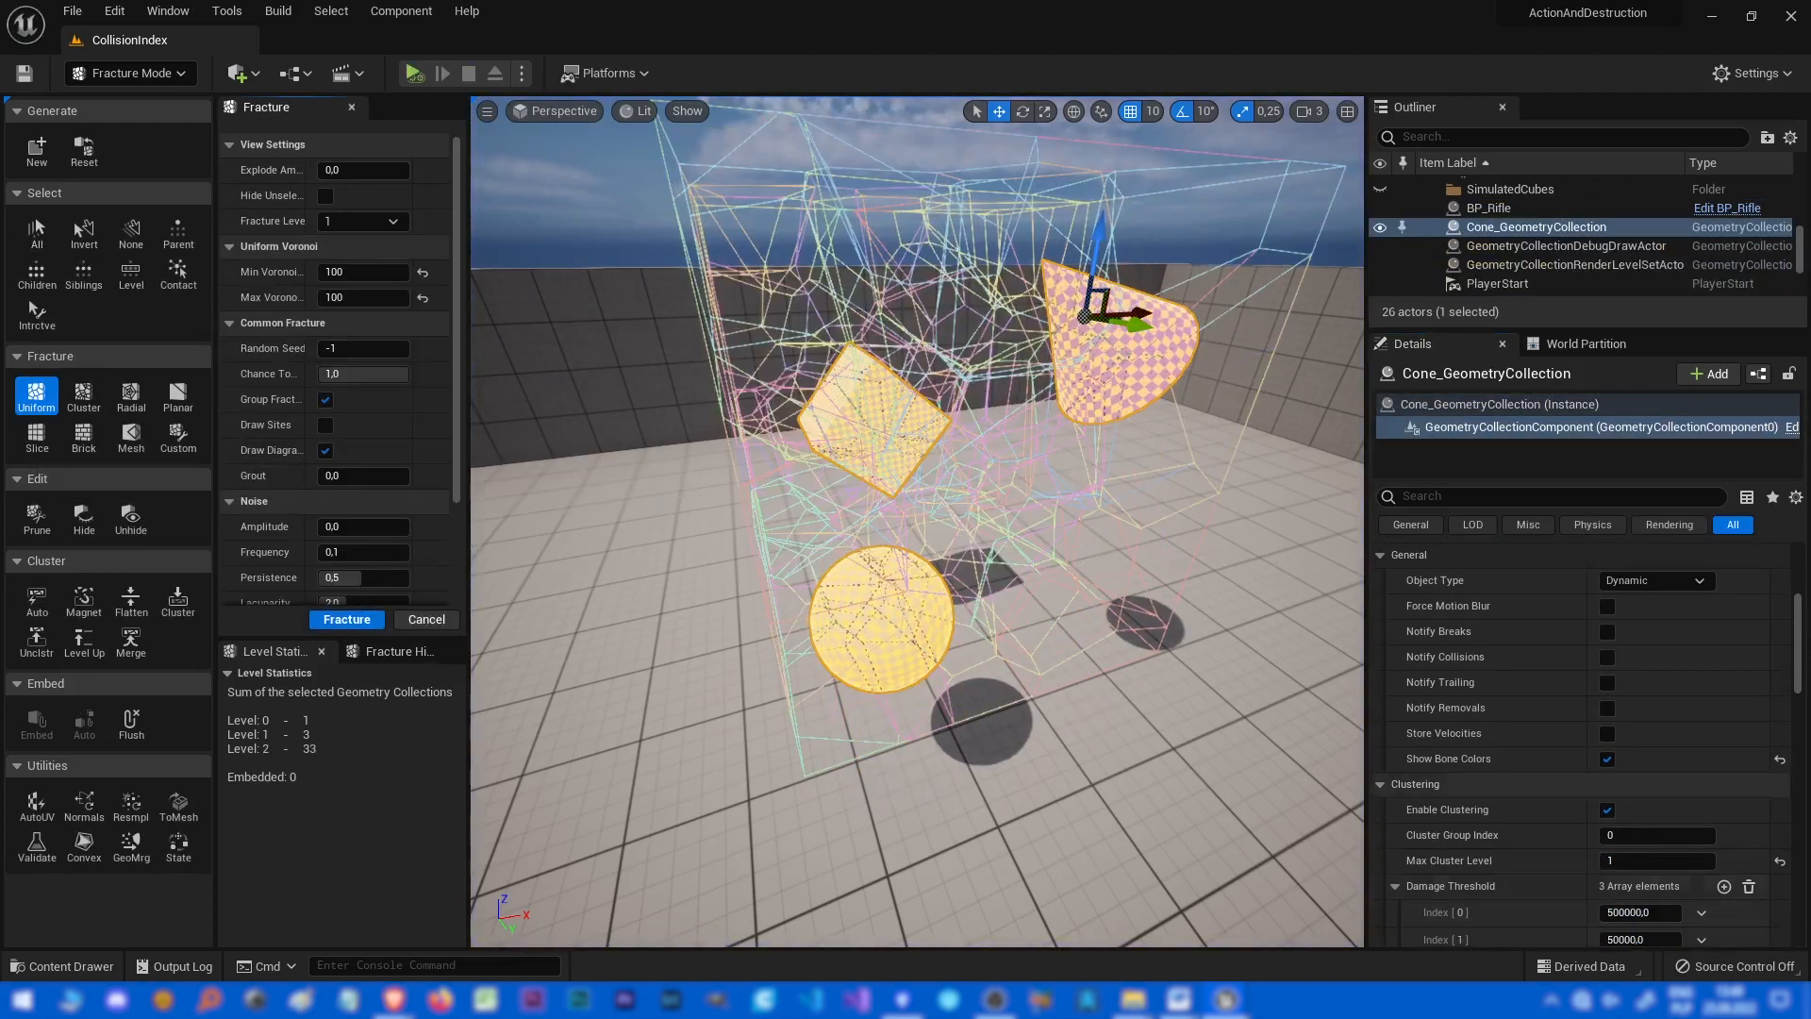
{"action": "key", "text": "alt+p"}
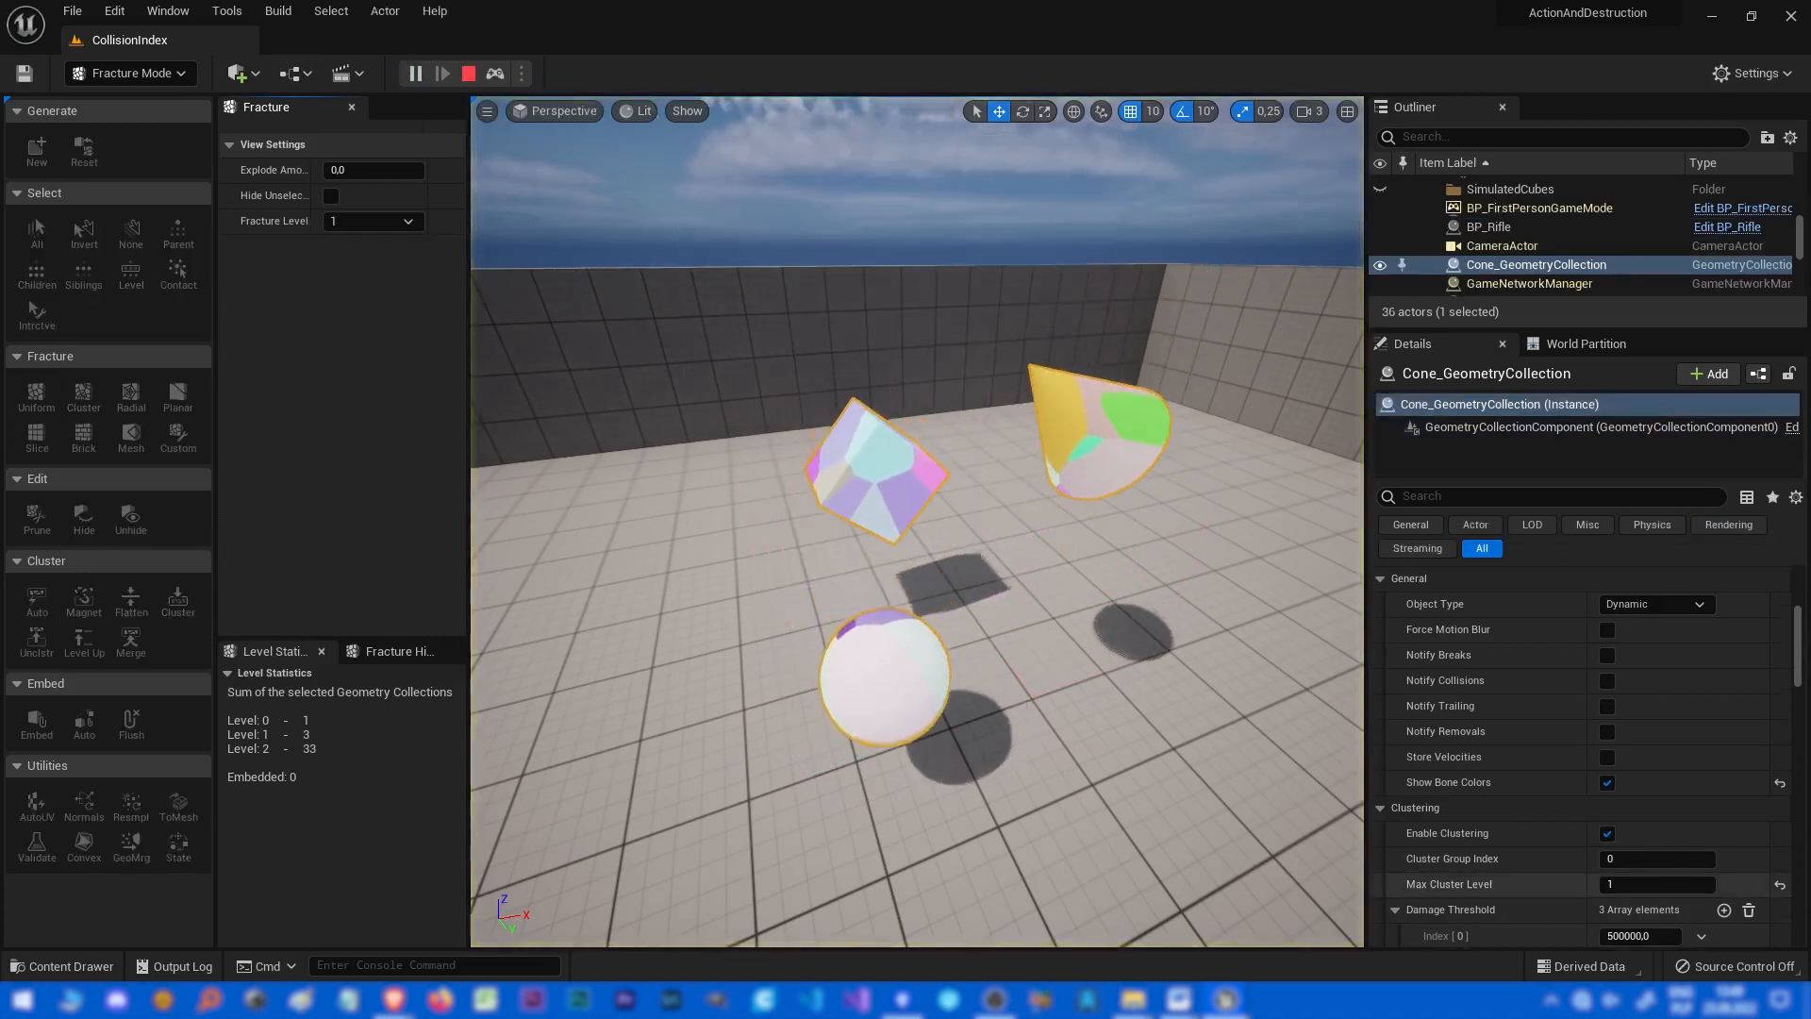
{"action": "key", "text": "Escape"}
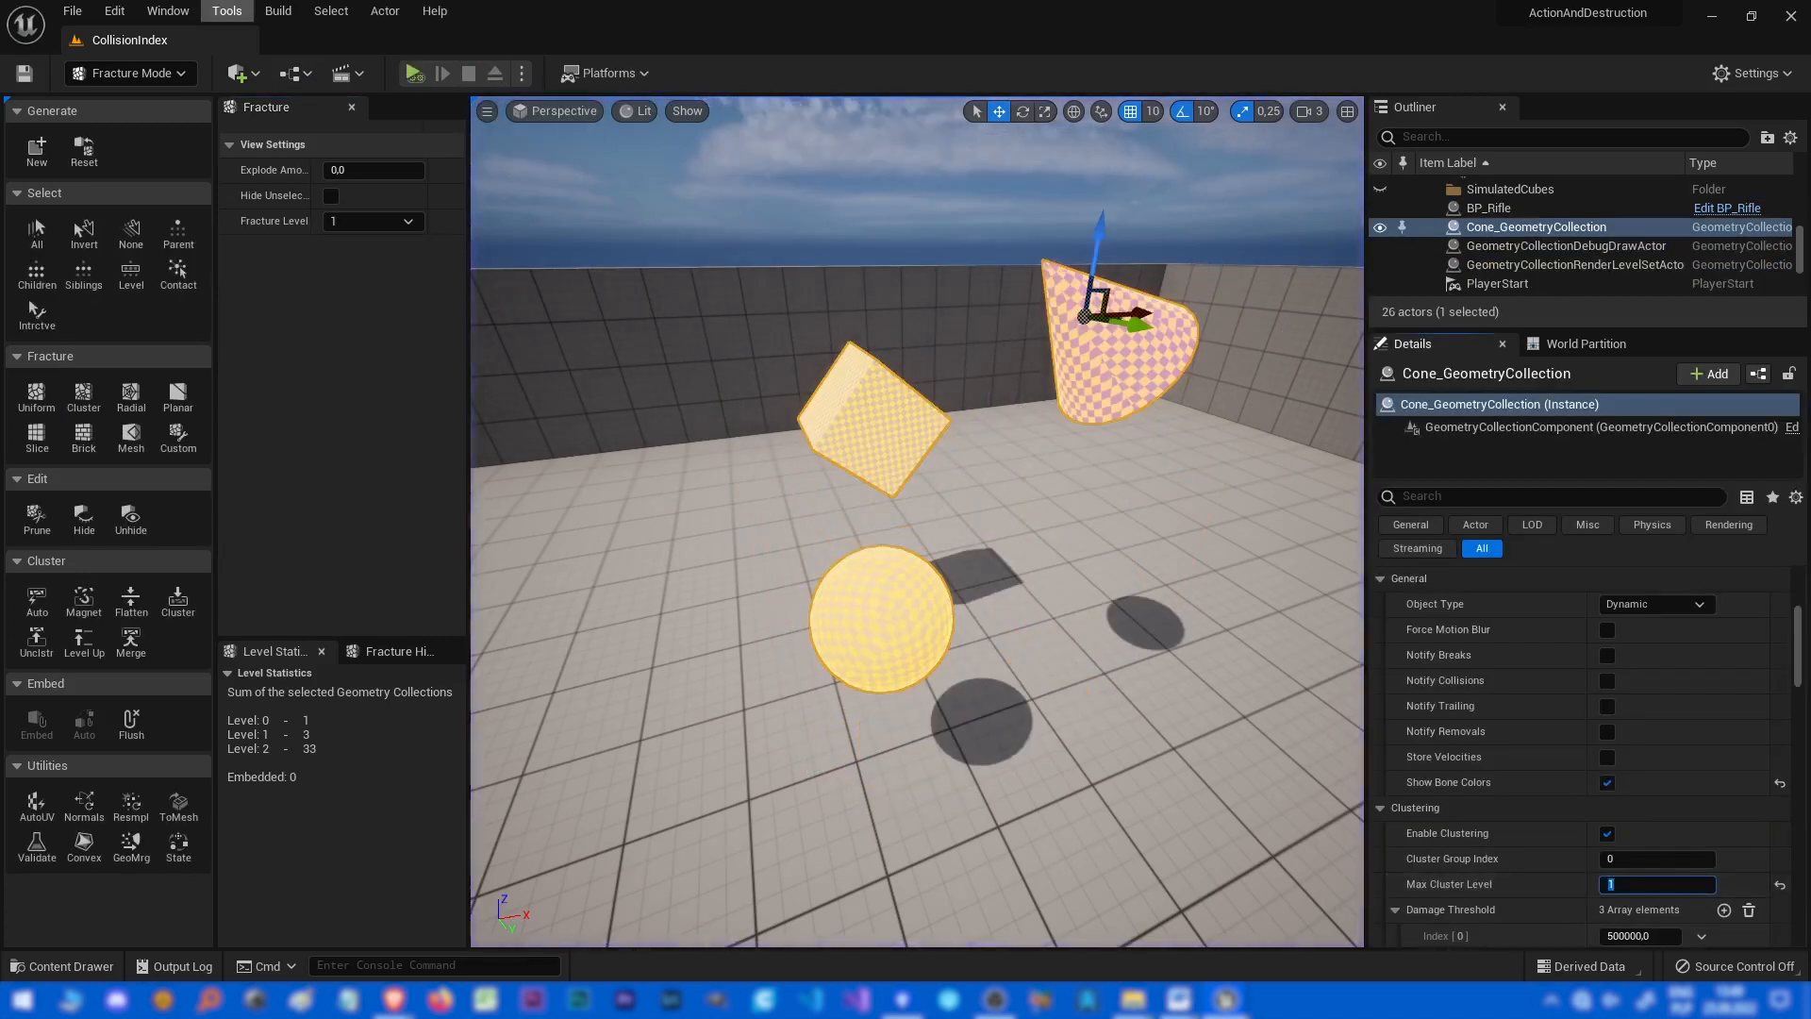
Set Max Cluster Level to 2 and simulate the level again.
{"action": "type", "text": "2"}
{"action": "key", "text": "alt+p"}
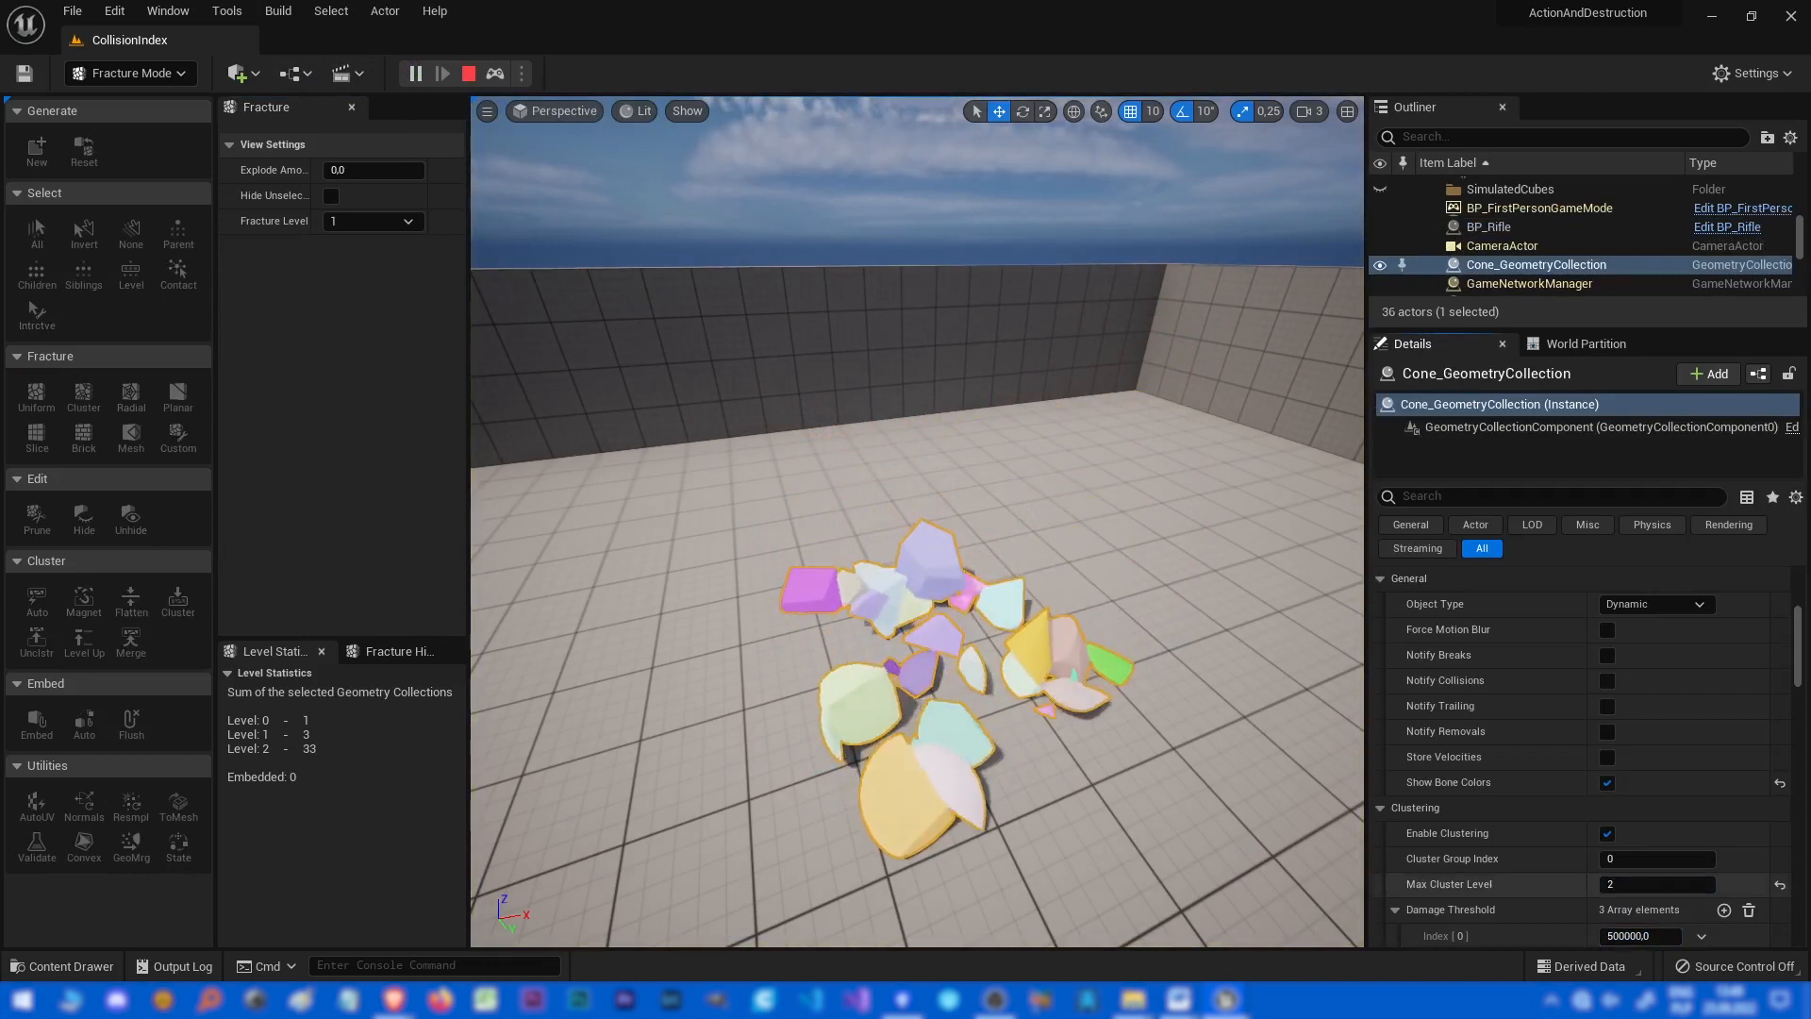
{"action": "key", "text": "Escape"}
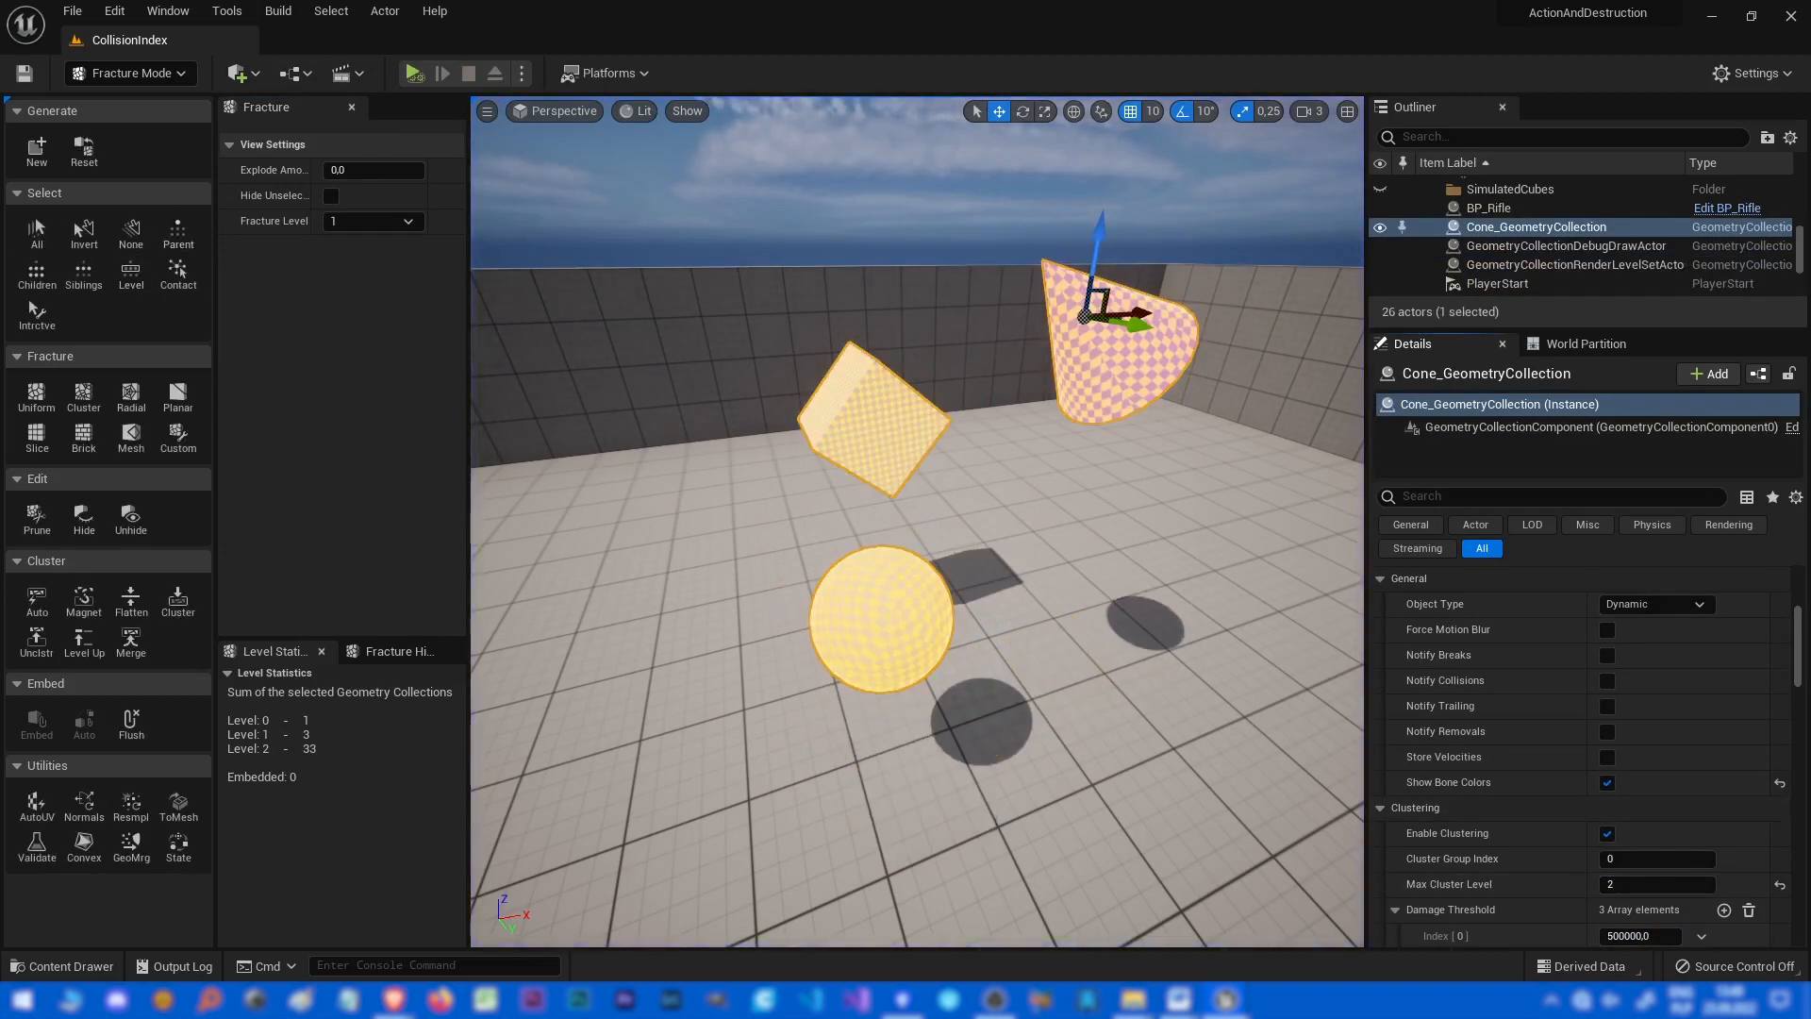
Select all bones of the collection and reset its fracture.
{"action": "left_click", "coordinate": [37, 231]}
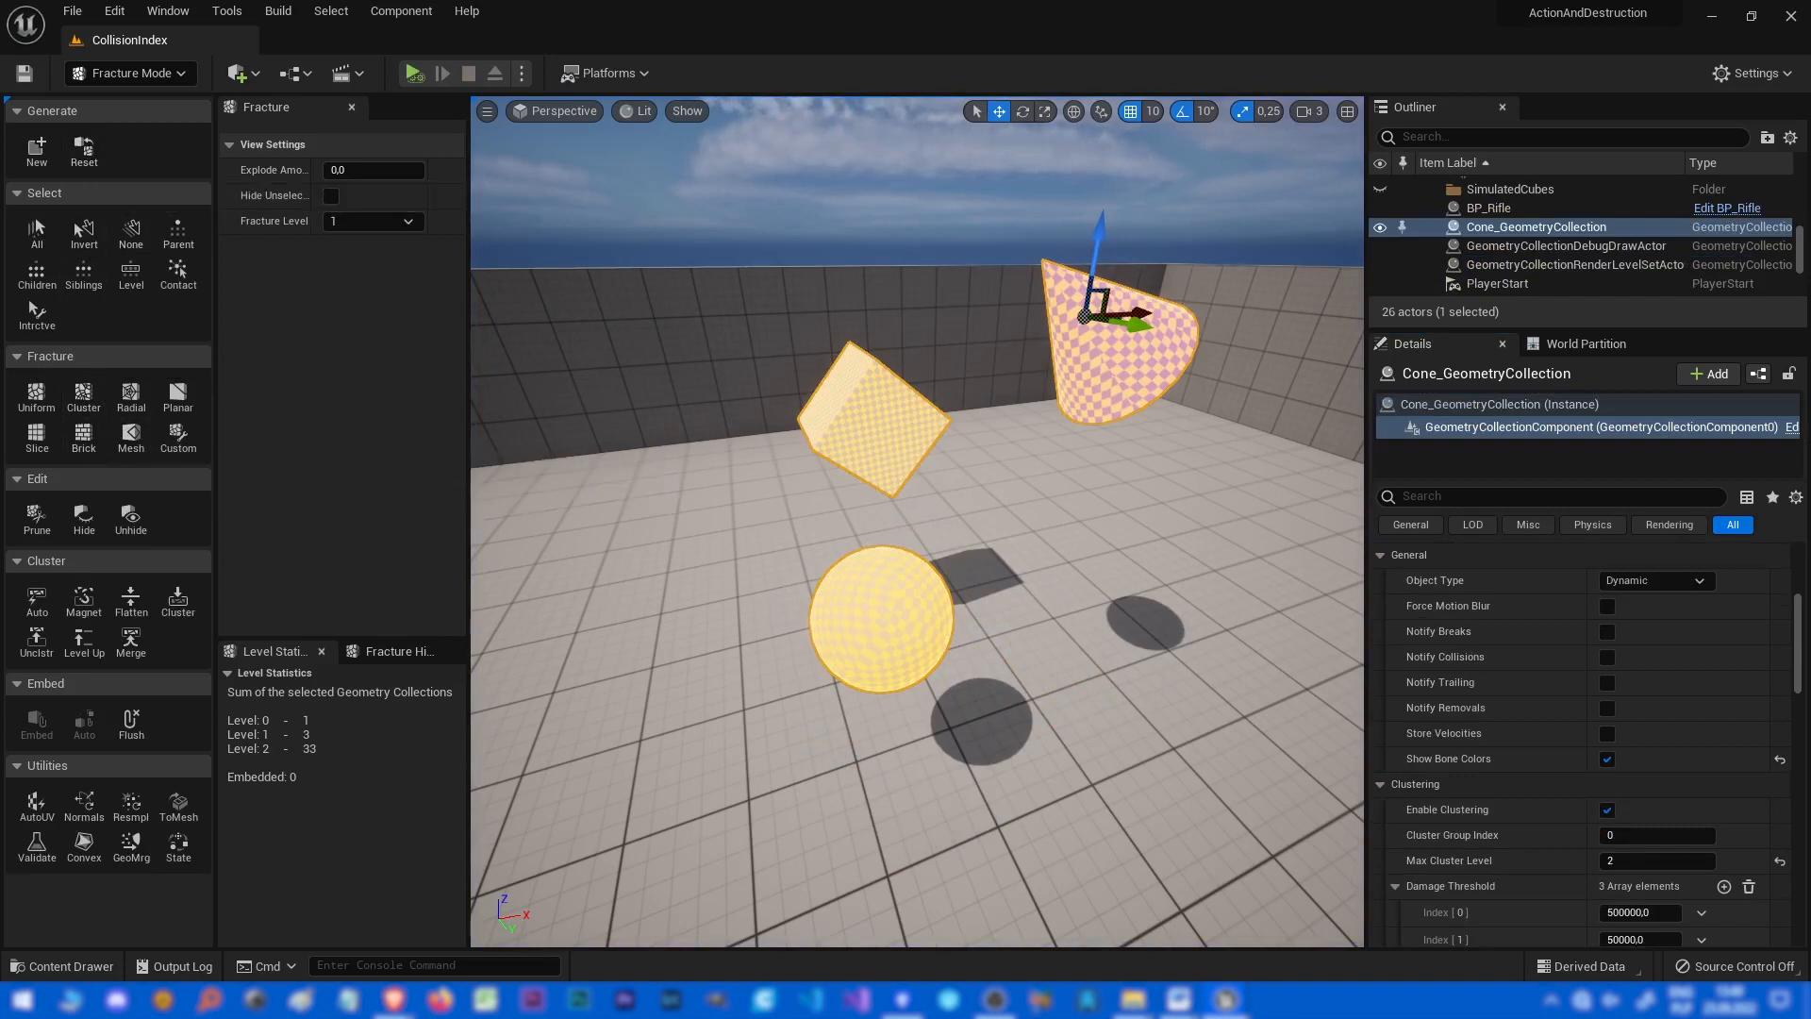
{"action": "left_click", "coordinate": [84, 151]}
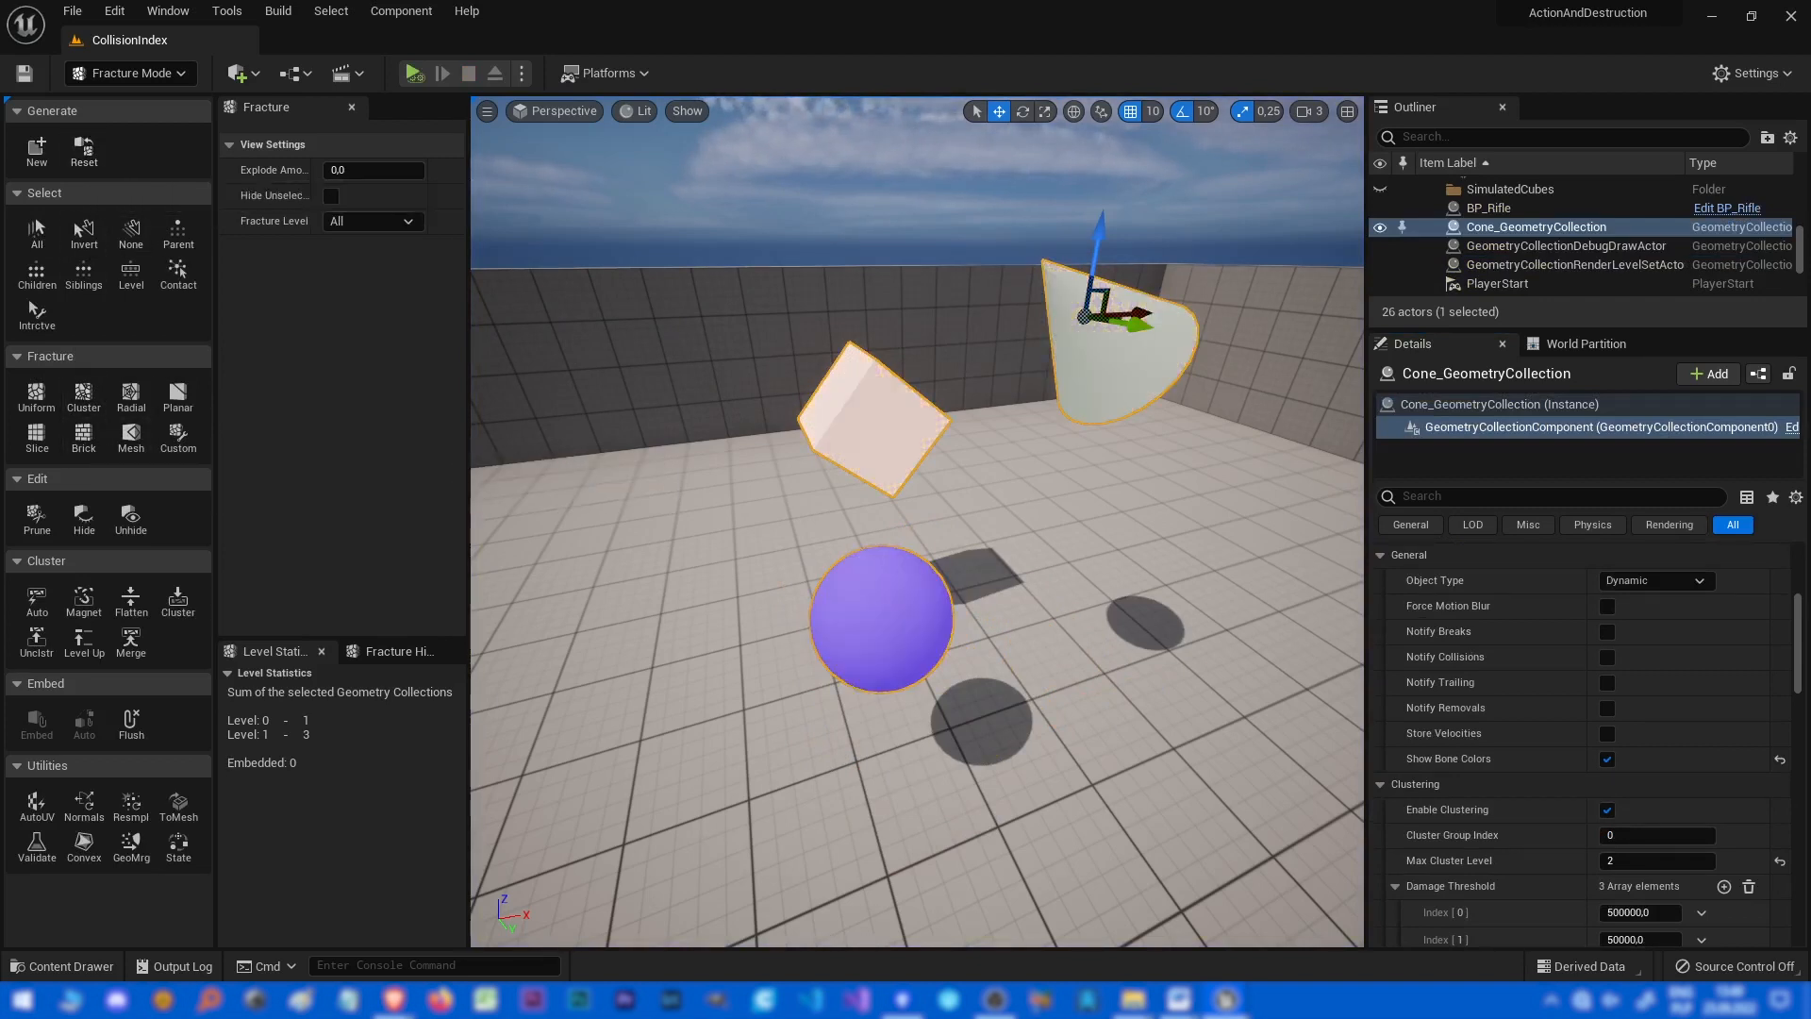
Select all bones of the cone collection, flatten its hierarchy, and check the fracture hierarchy and level statistics.
{"action": "left_click", "coordinate": [37, 229]}
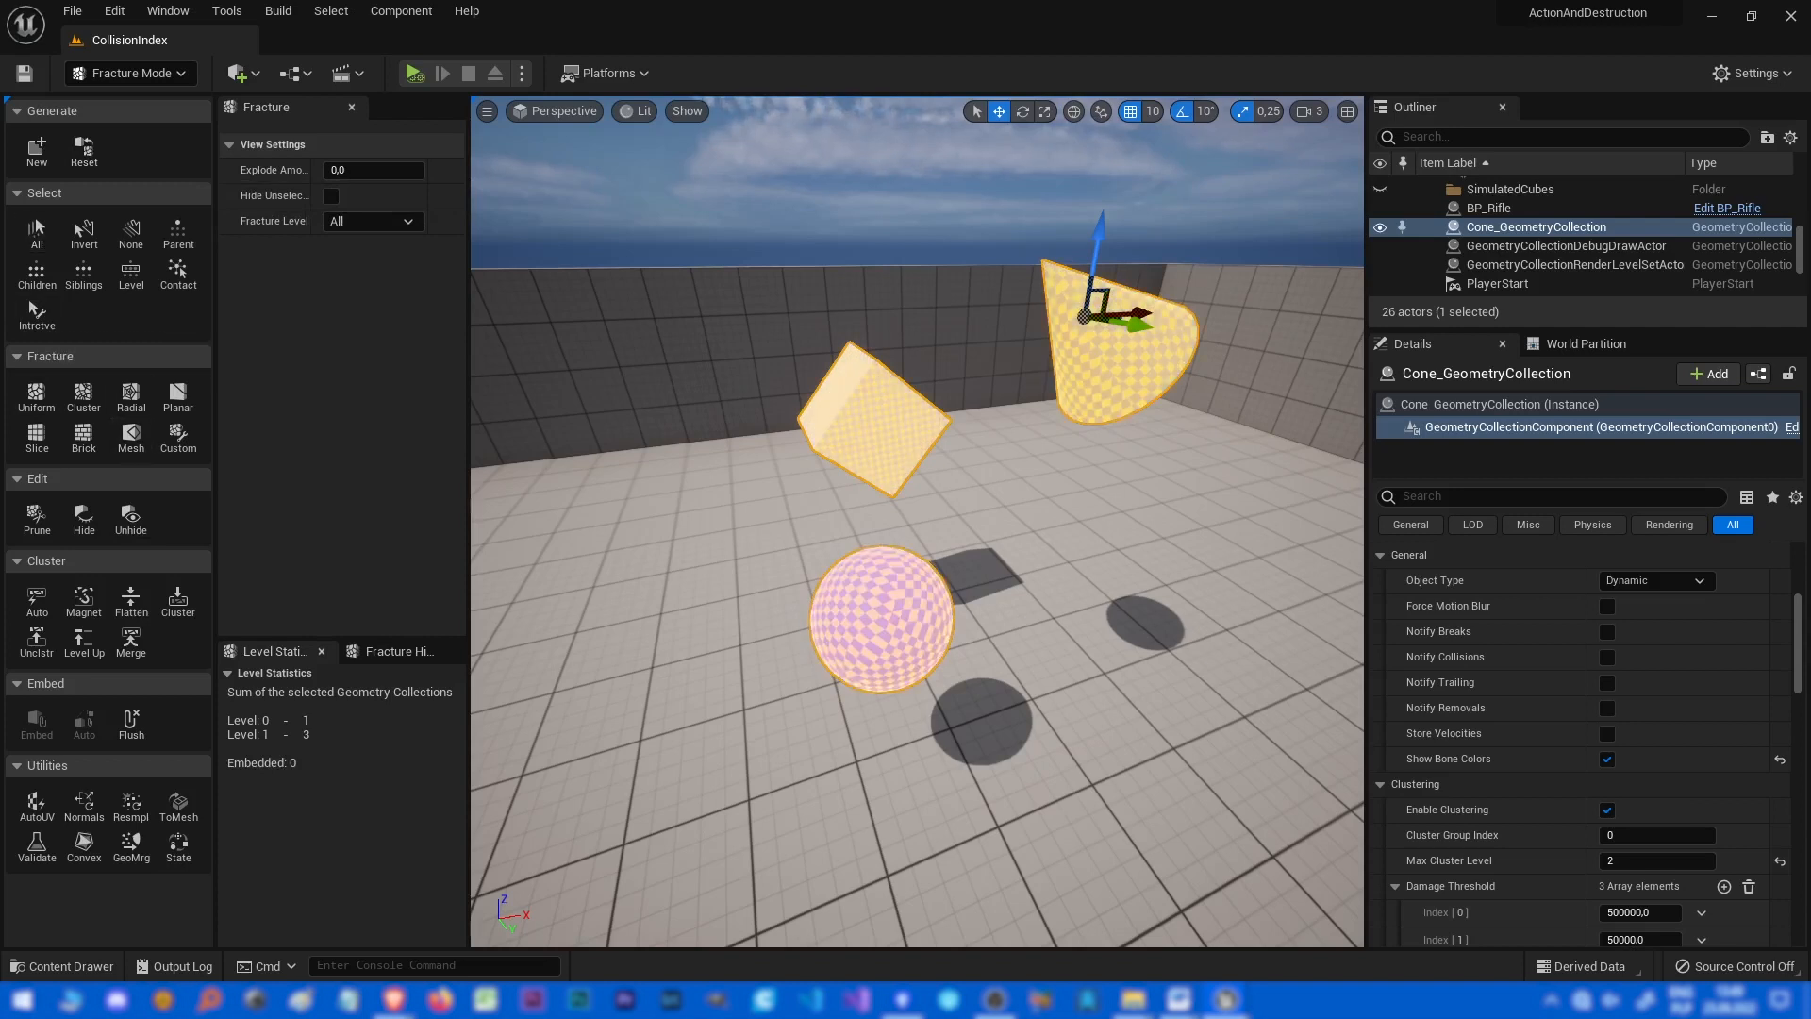
{"action": "left_click", "coordinate": [131, 601]}
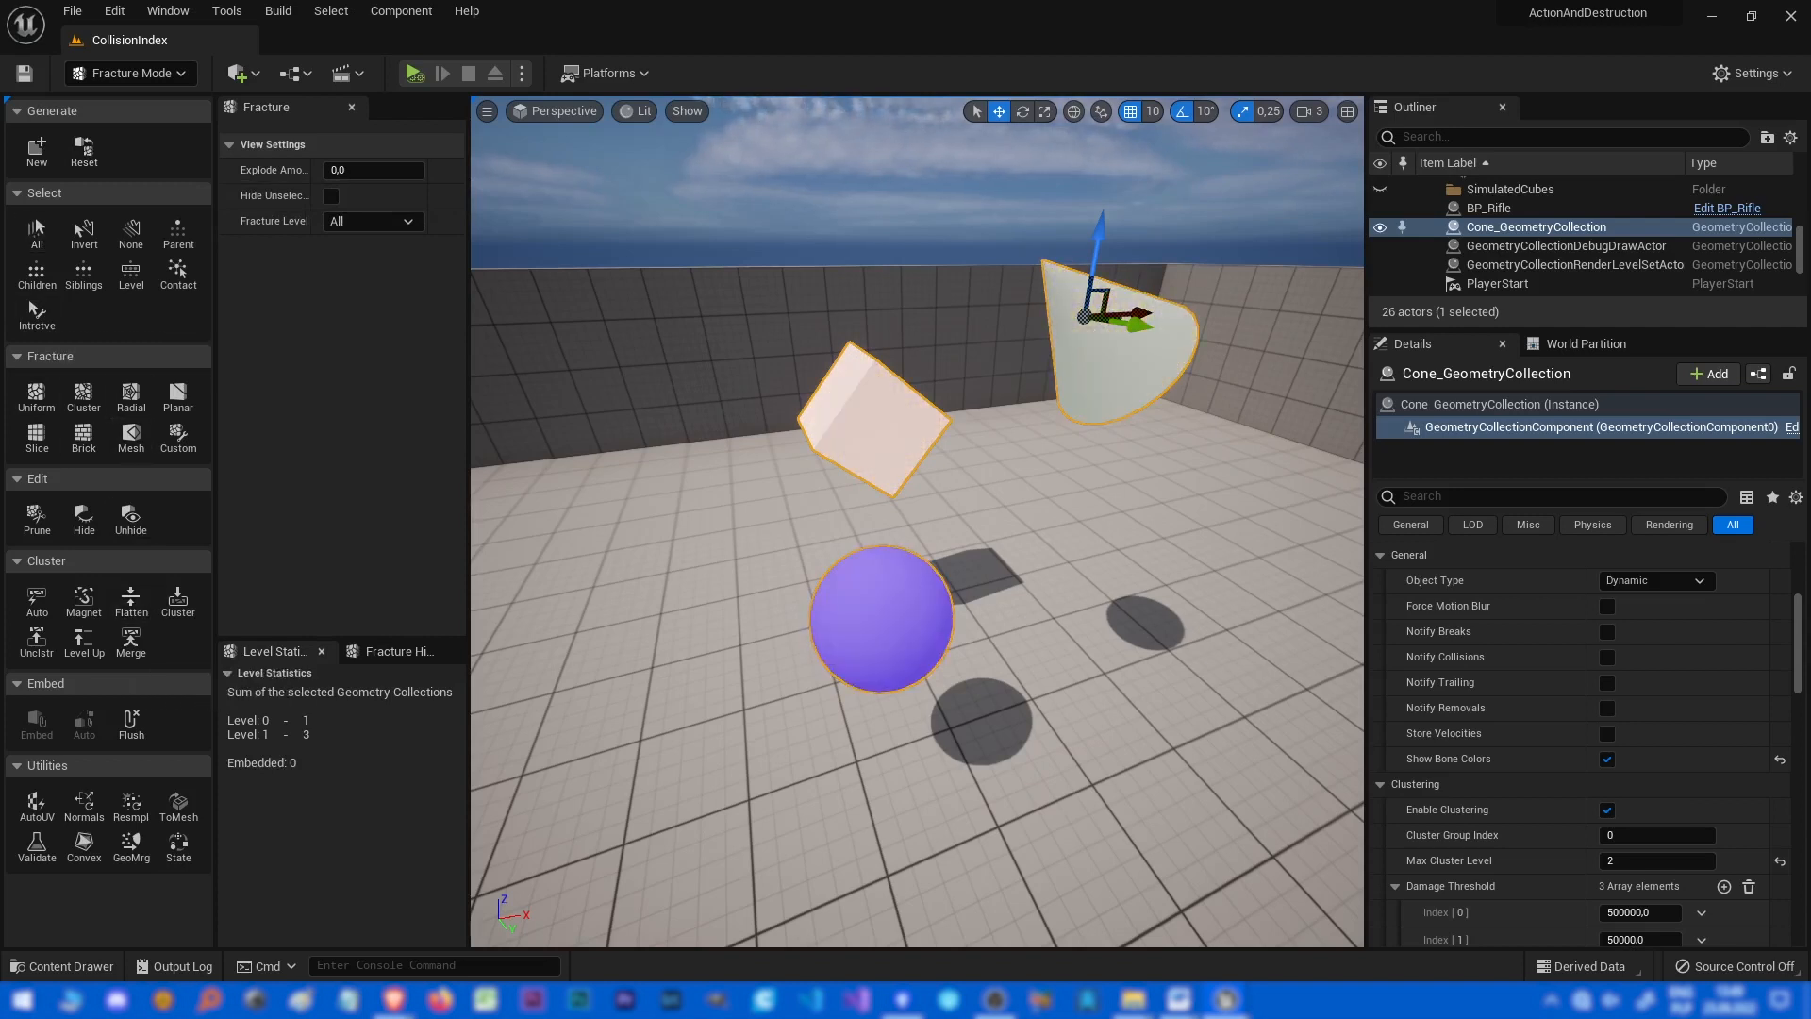
{"action": "left_click", "coordinate": [38, 231]}
{"action": "left_click", "coordinate": [131, 602]}
{"action": "left_click", "coordinate": [396, 651]}
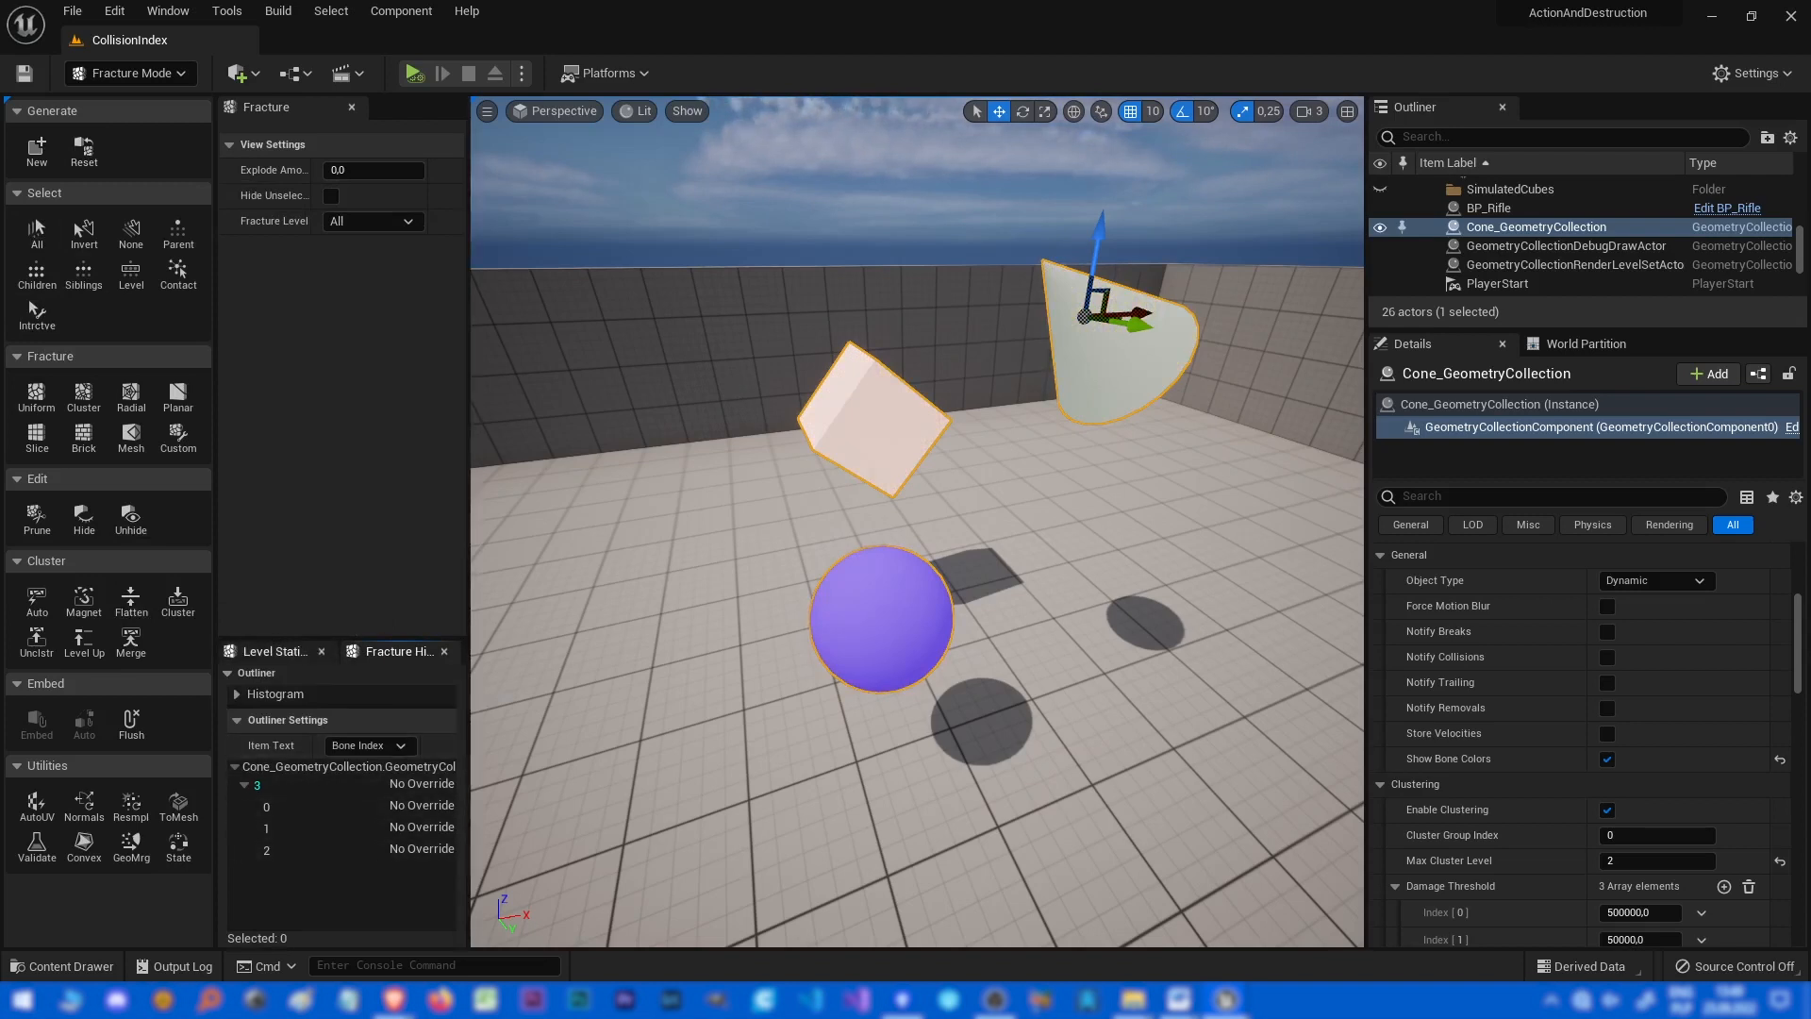
{"action": "left_click", "coordinate": [276, 651]}
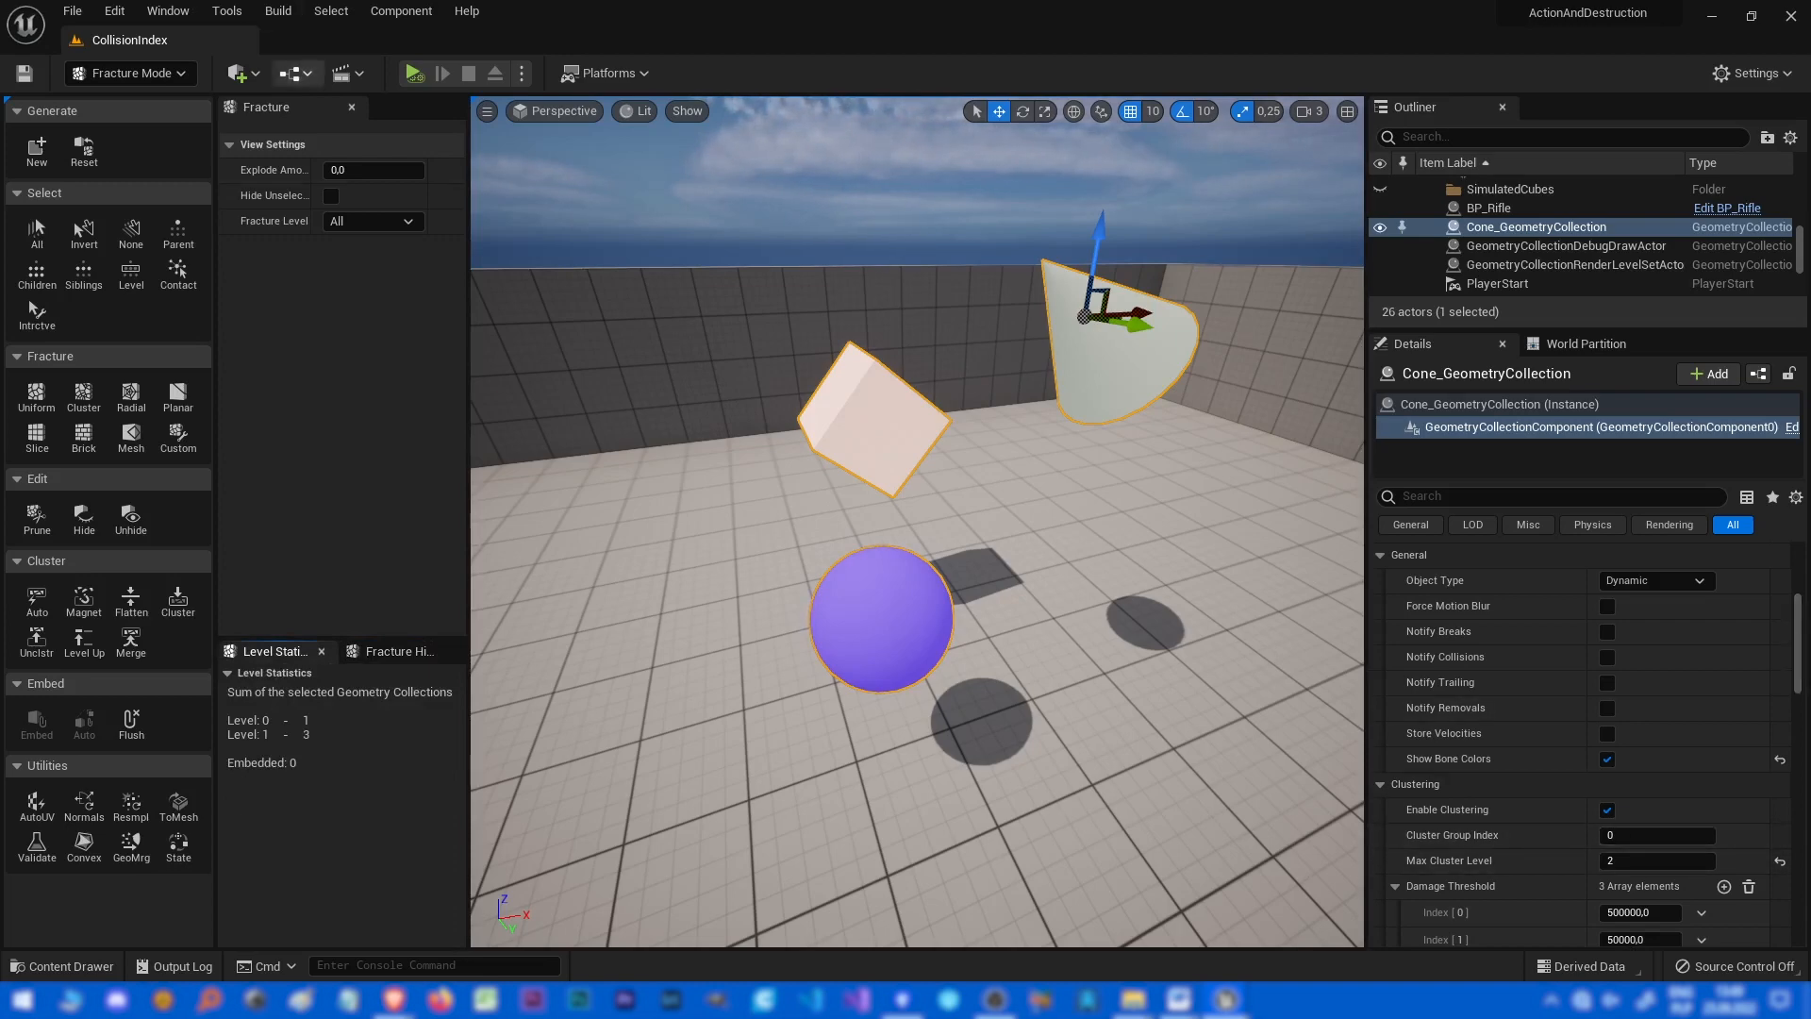
Place a new cube actor in an empty area of the level.
{"action": "right_click_drag", "start_coordinate": [917, 521], "coordinate": [1358, 471]}
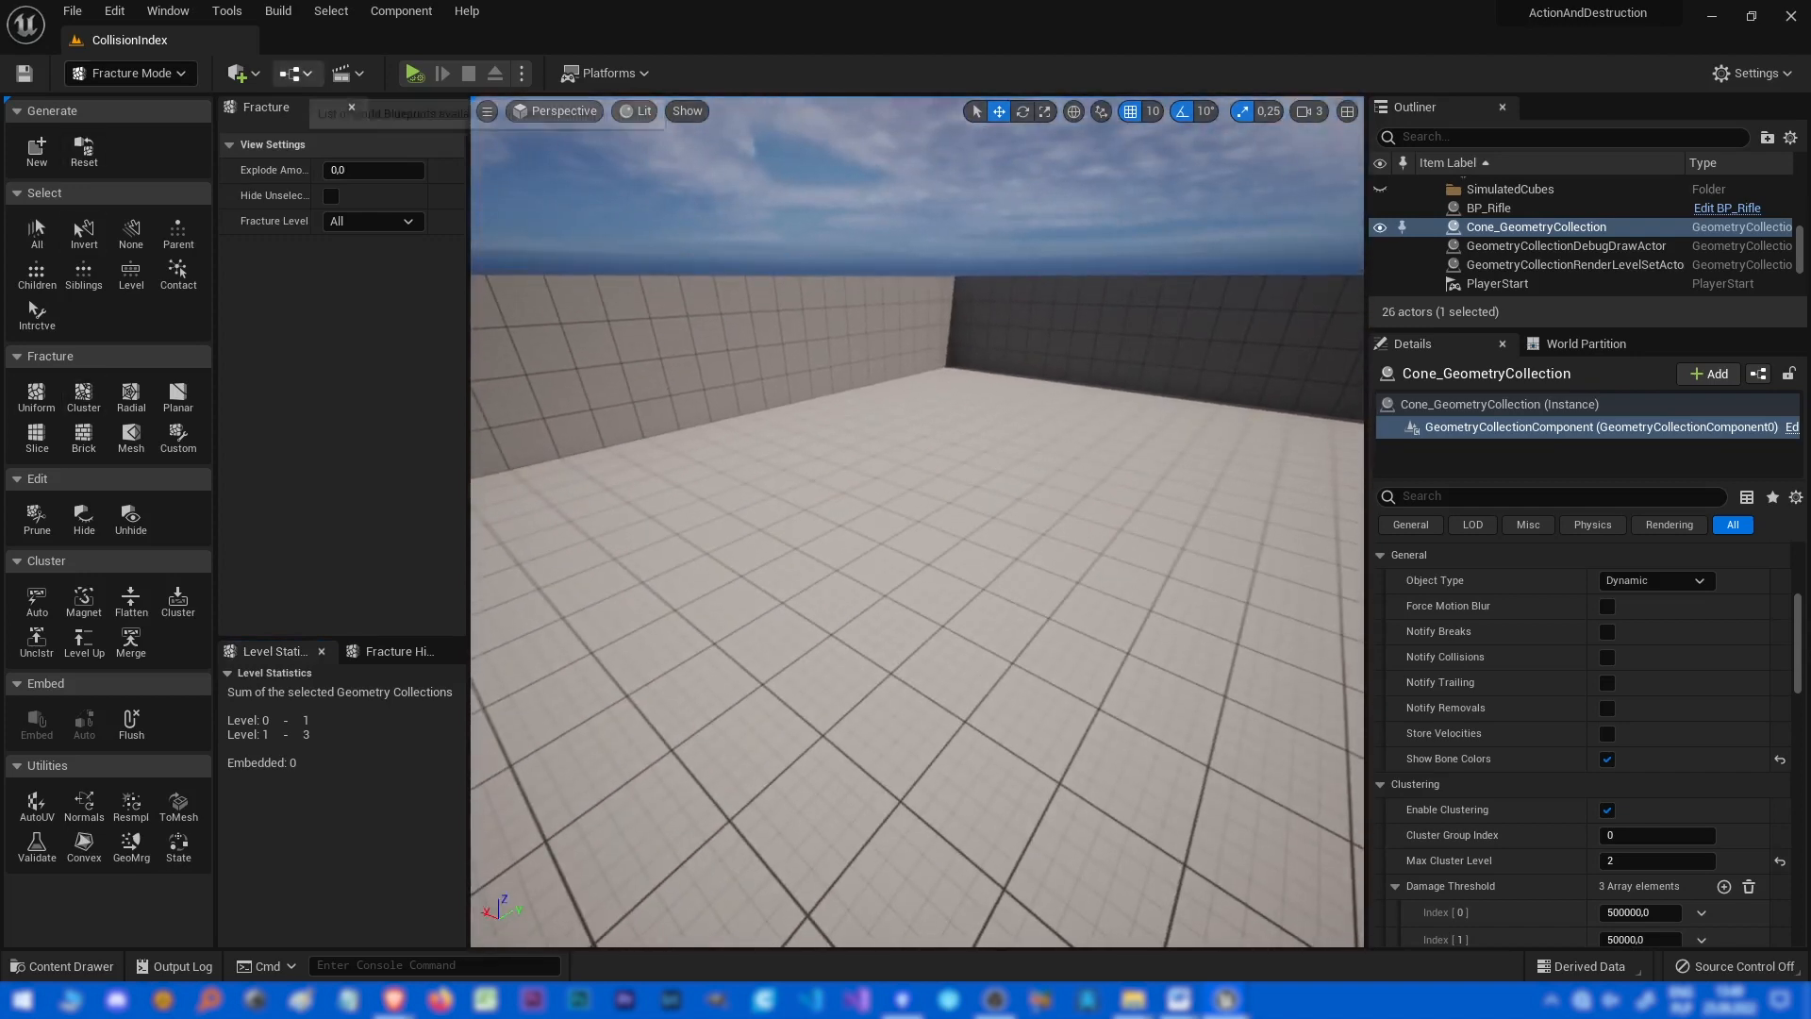
{"action": "left_click", "coordinate": [241, 72]}
{"action": "mouse_move", "coordinate": [292, 270]}
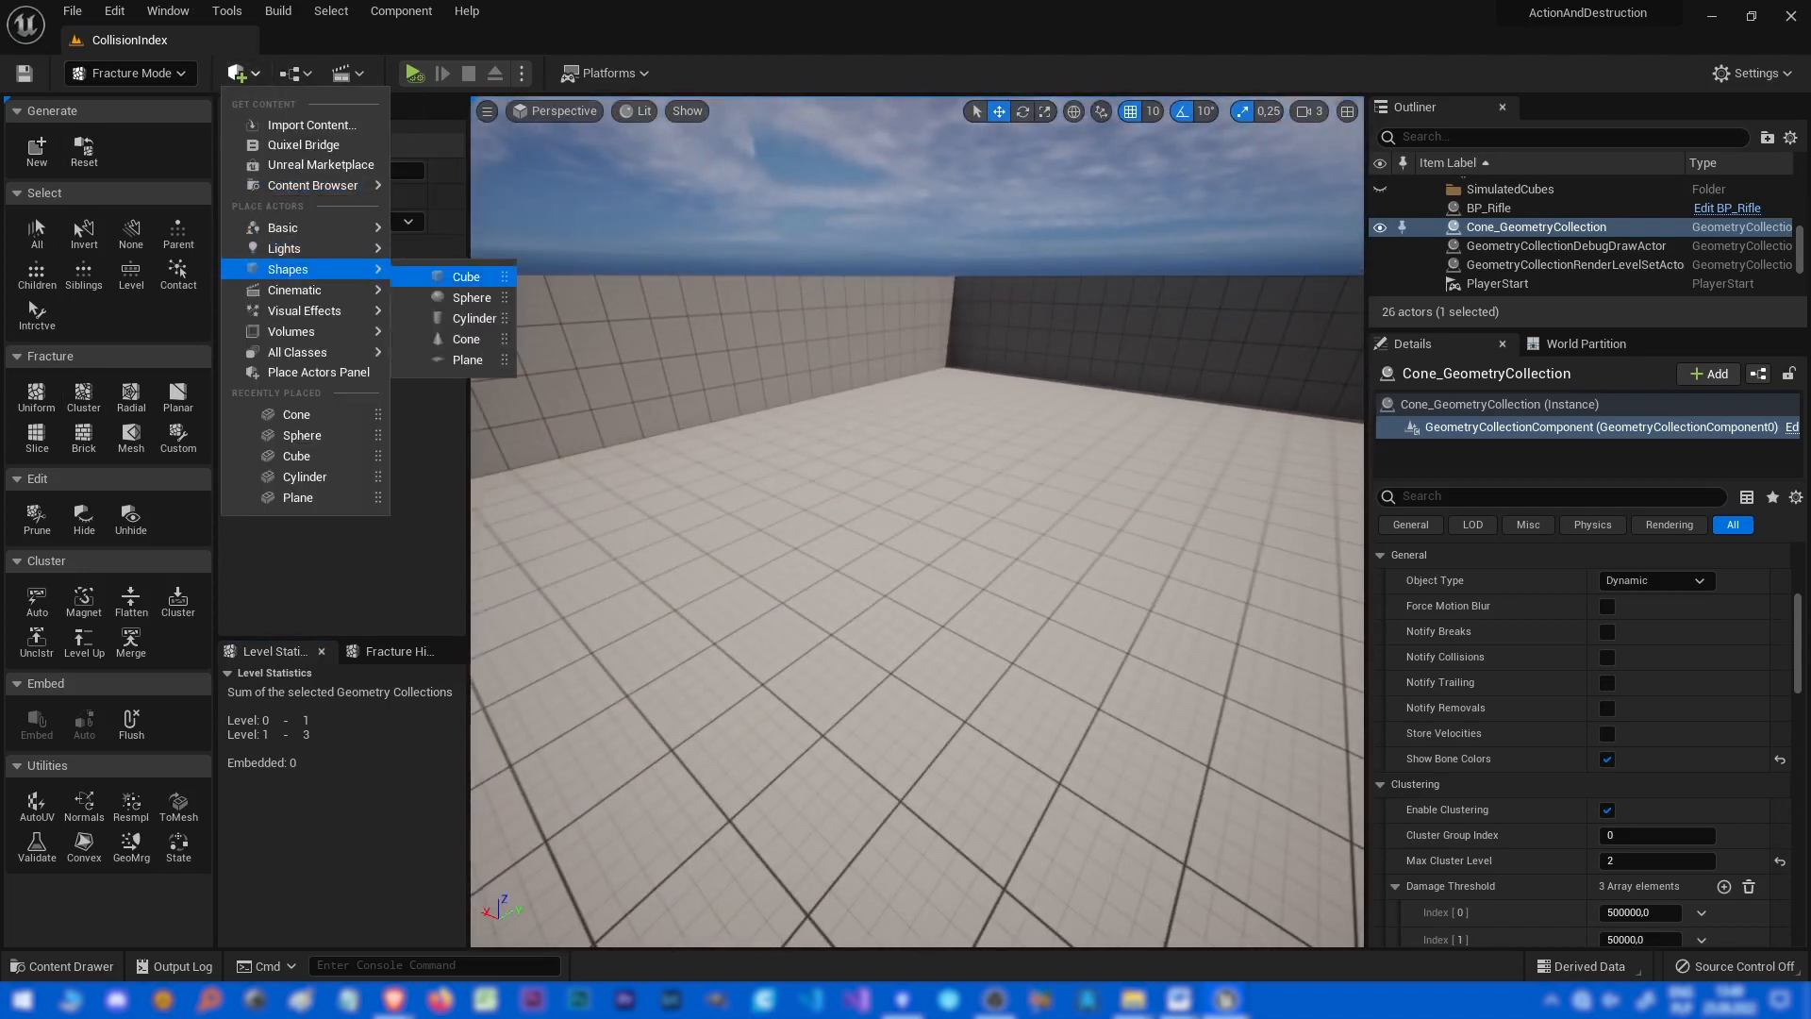
{"action": "left_click", "coordinate": [466, 277]}
{"action": "left_click_drag", "start_coordinate": [883, 545], "coordinate": [878, 432]}
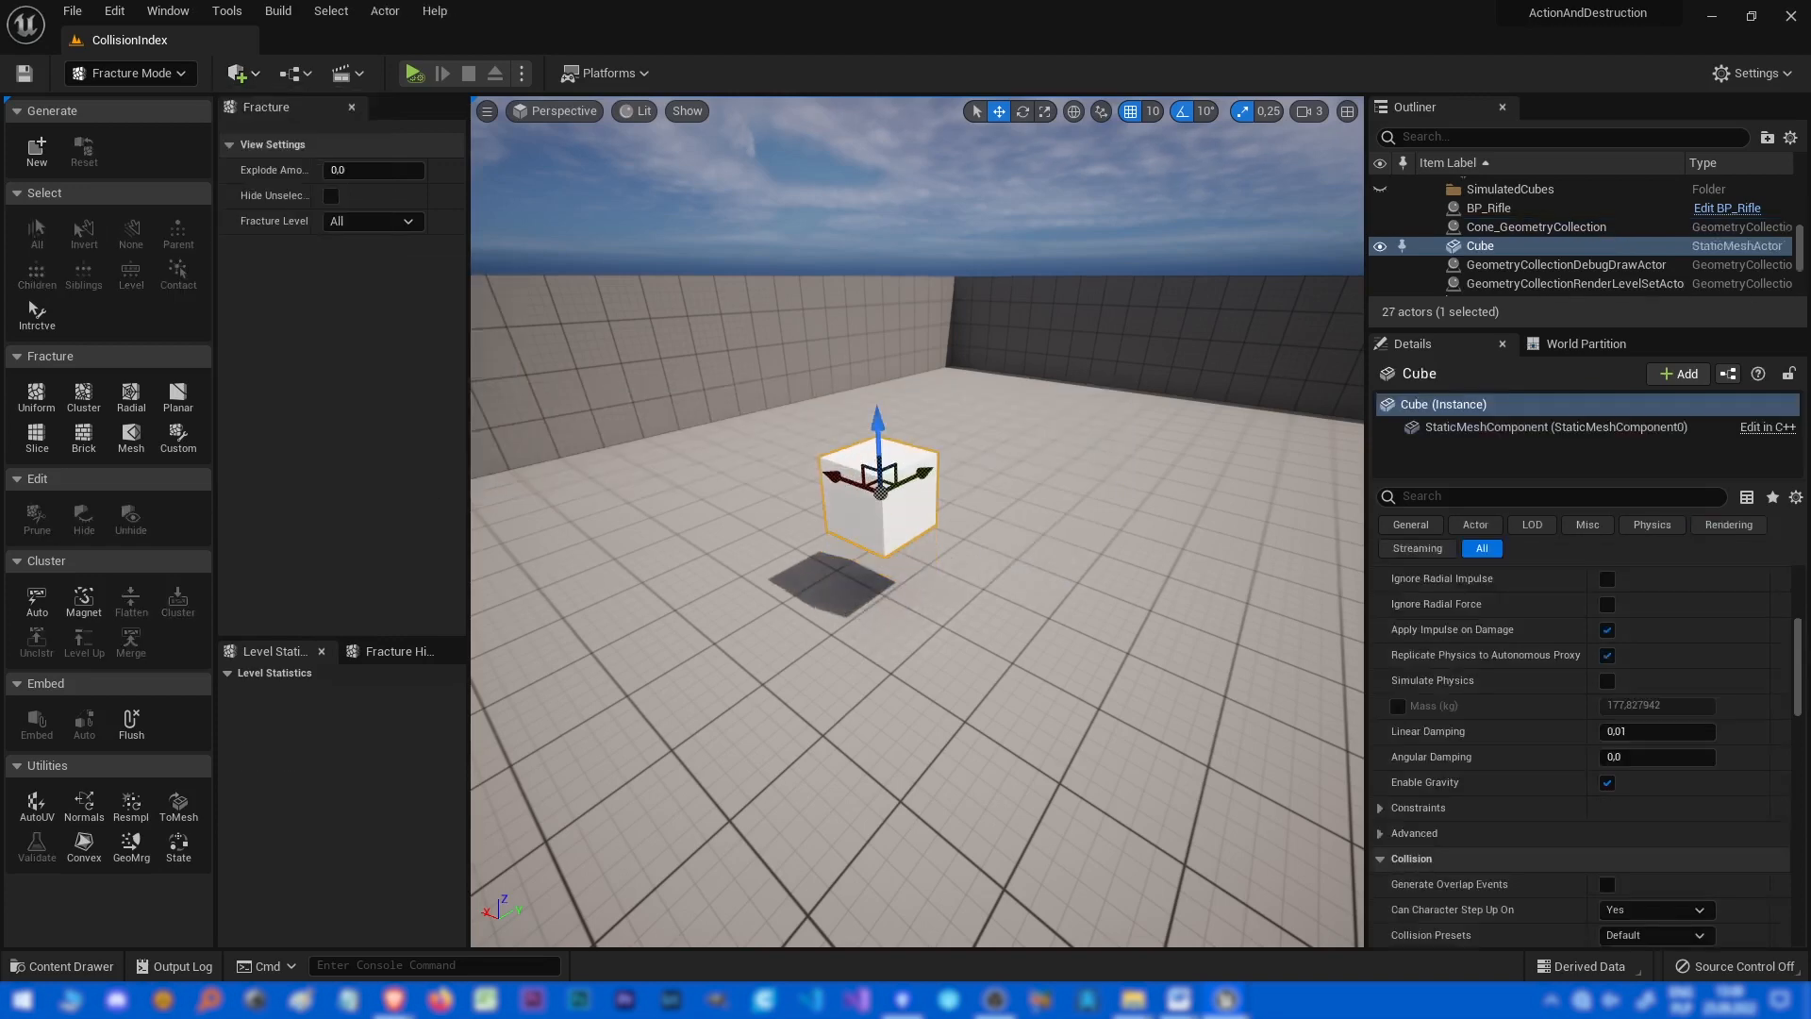
{"action": "key", "text": "w"}
{"action": "right_click_drag", "start_coordinate": [883, 452], "coordinate": [844, 467]}
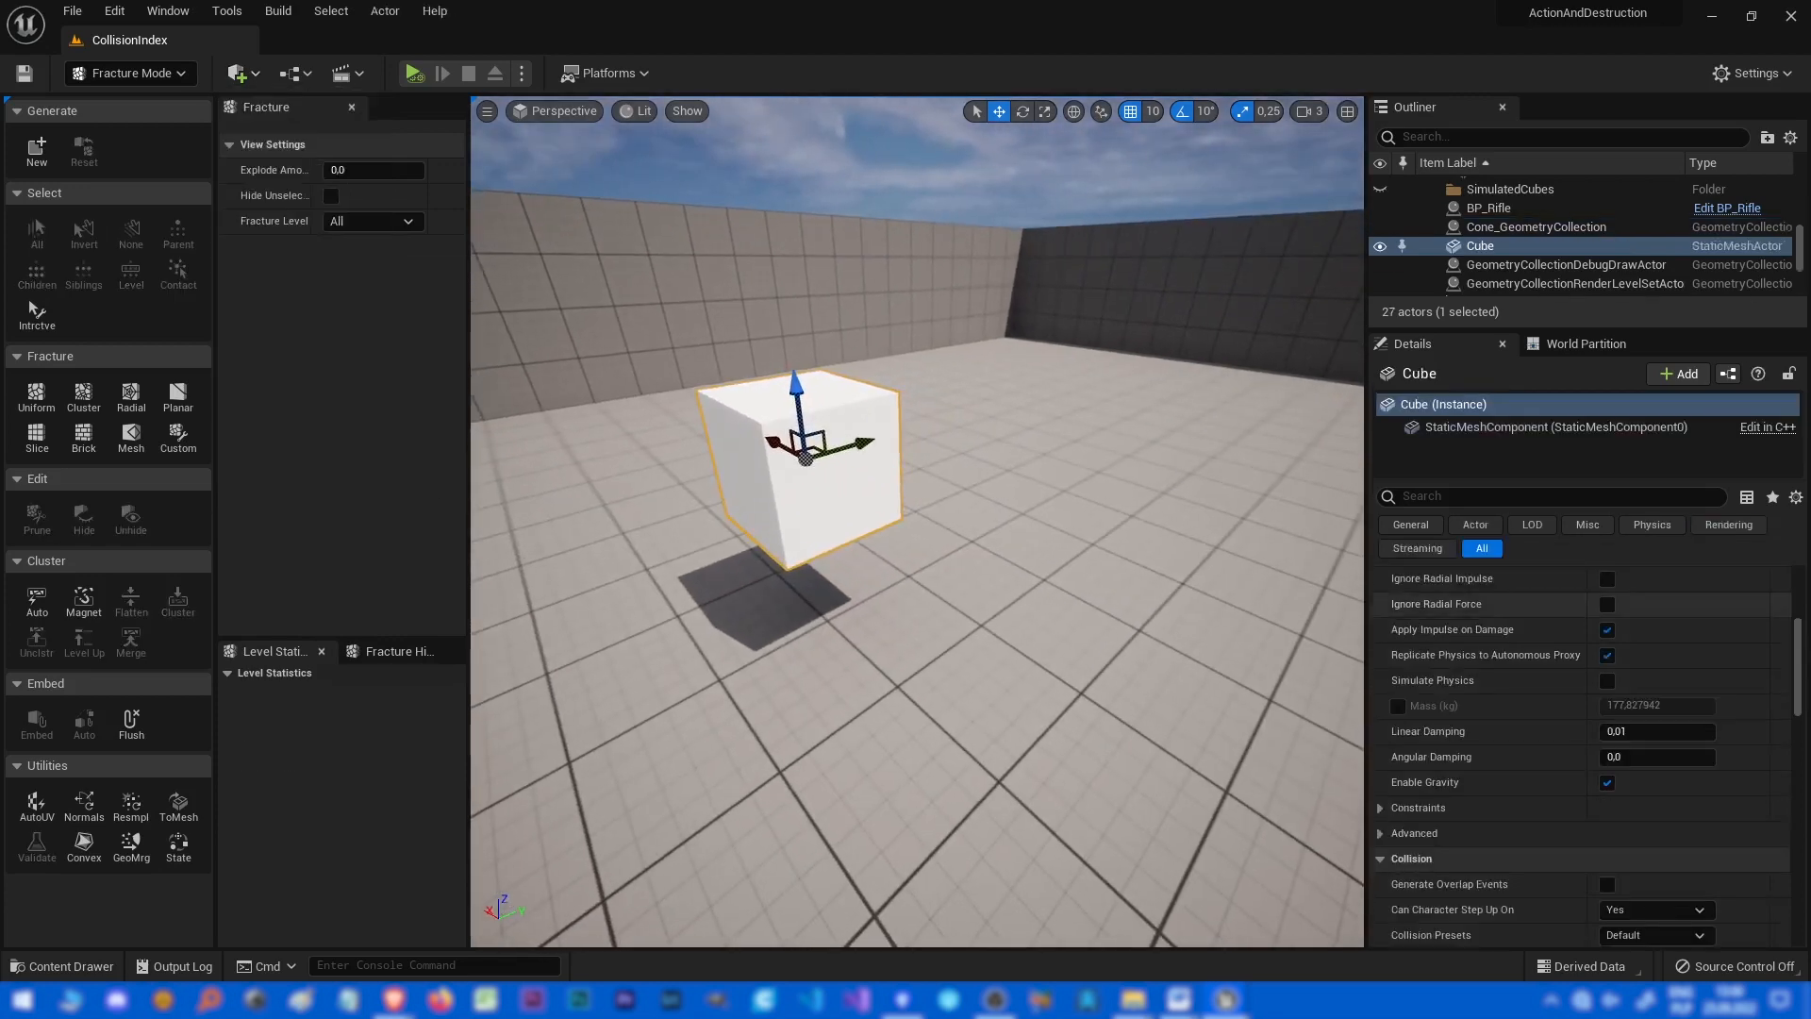
{"action": "scroll", "coordinate": [1527, 654], "scroll_direction": "up", "scroll_amount": 5}
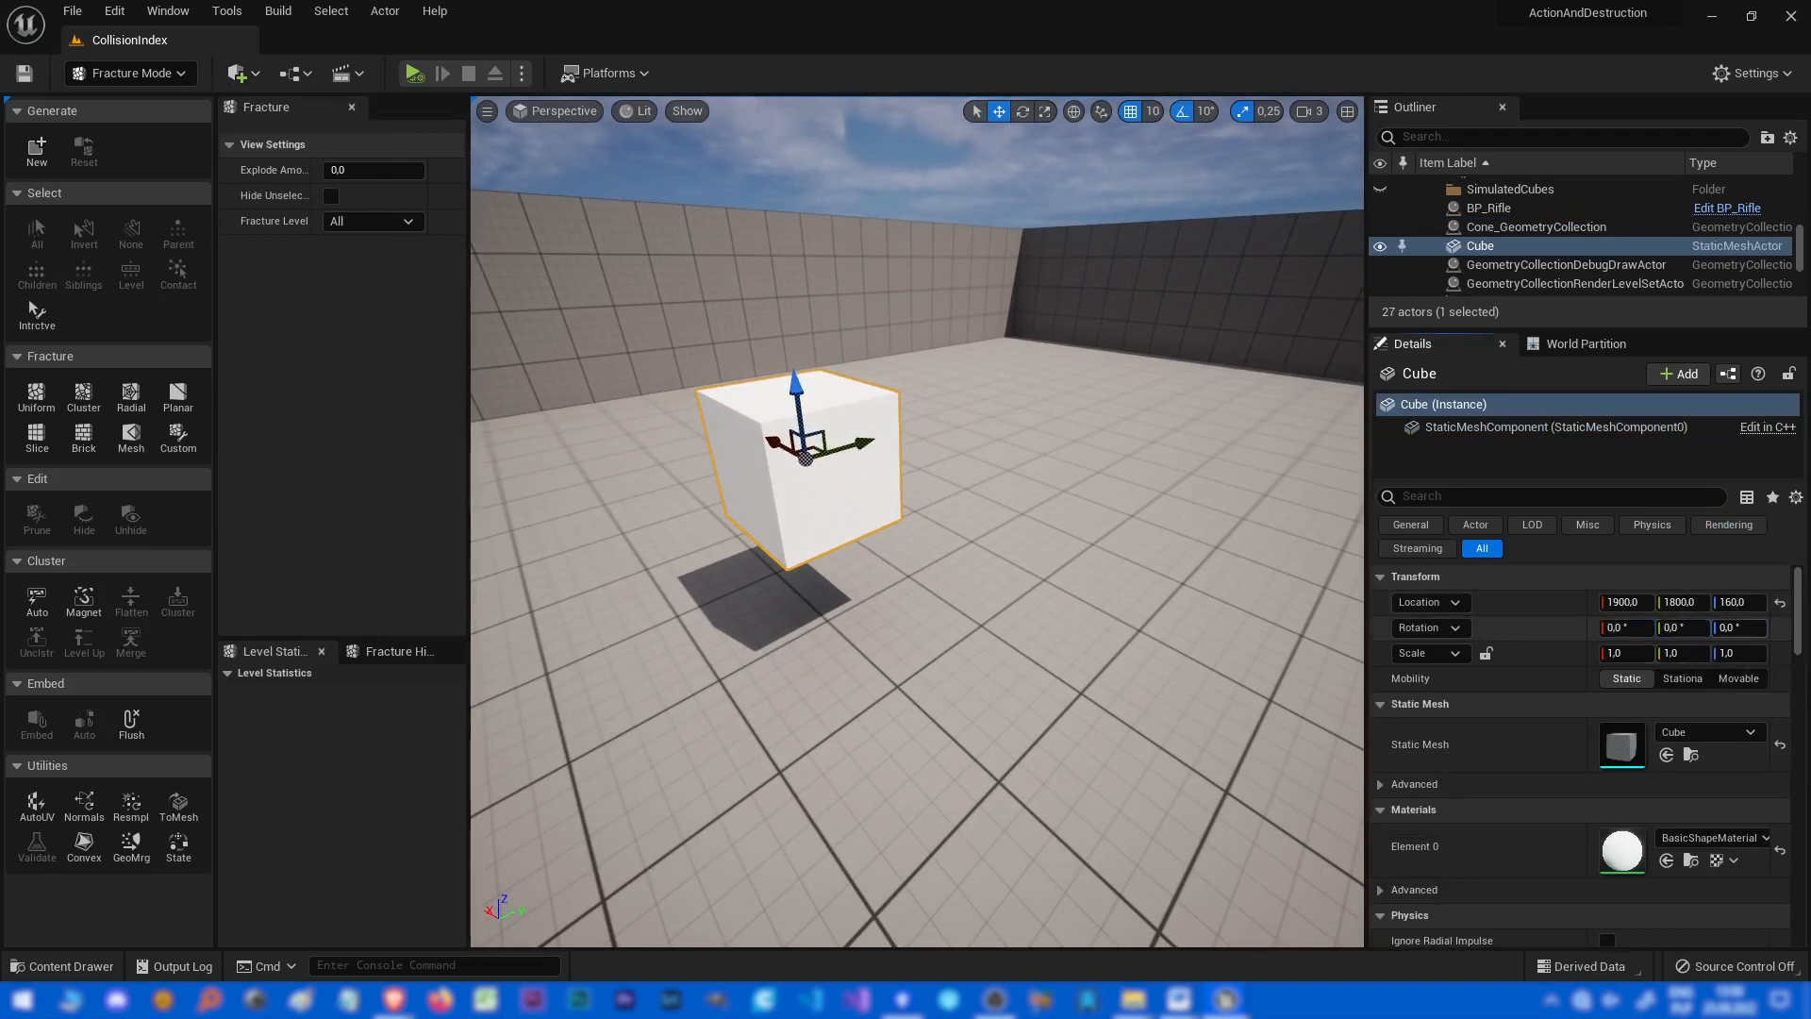
Rotate the cube to -30° and -50° and convert it into a new geometry collection.
{"action": "left_click", "coordinate": [37, 152]}
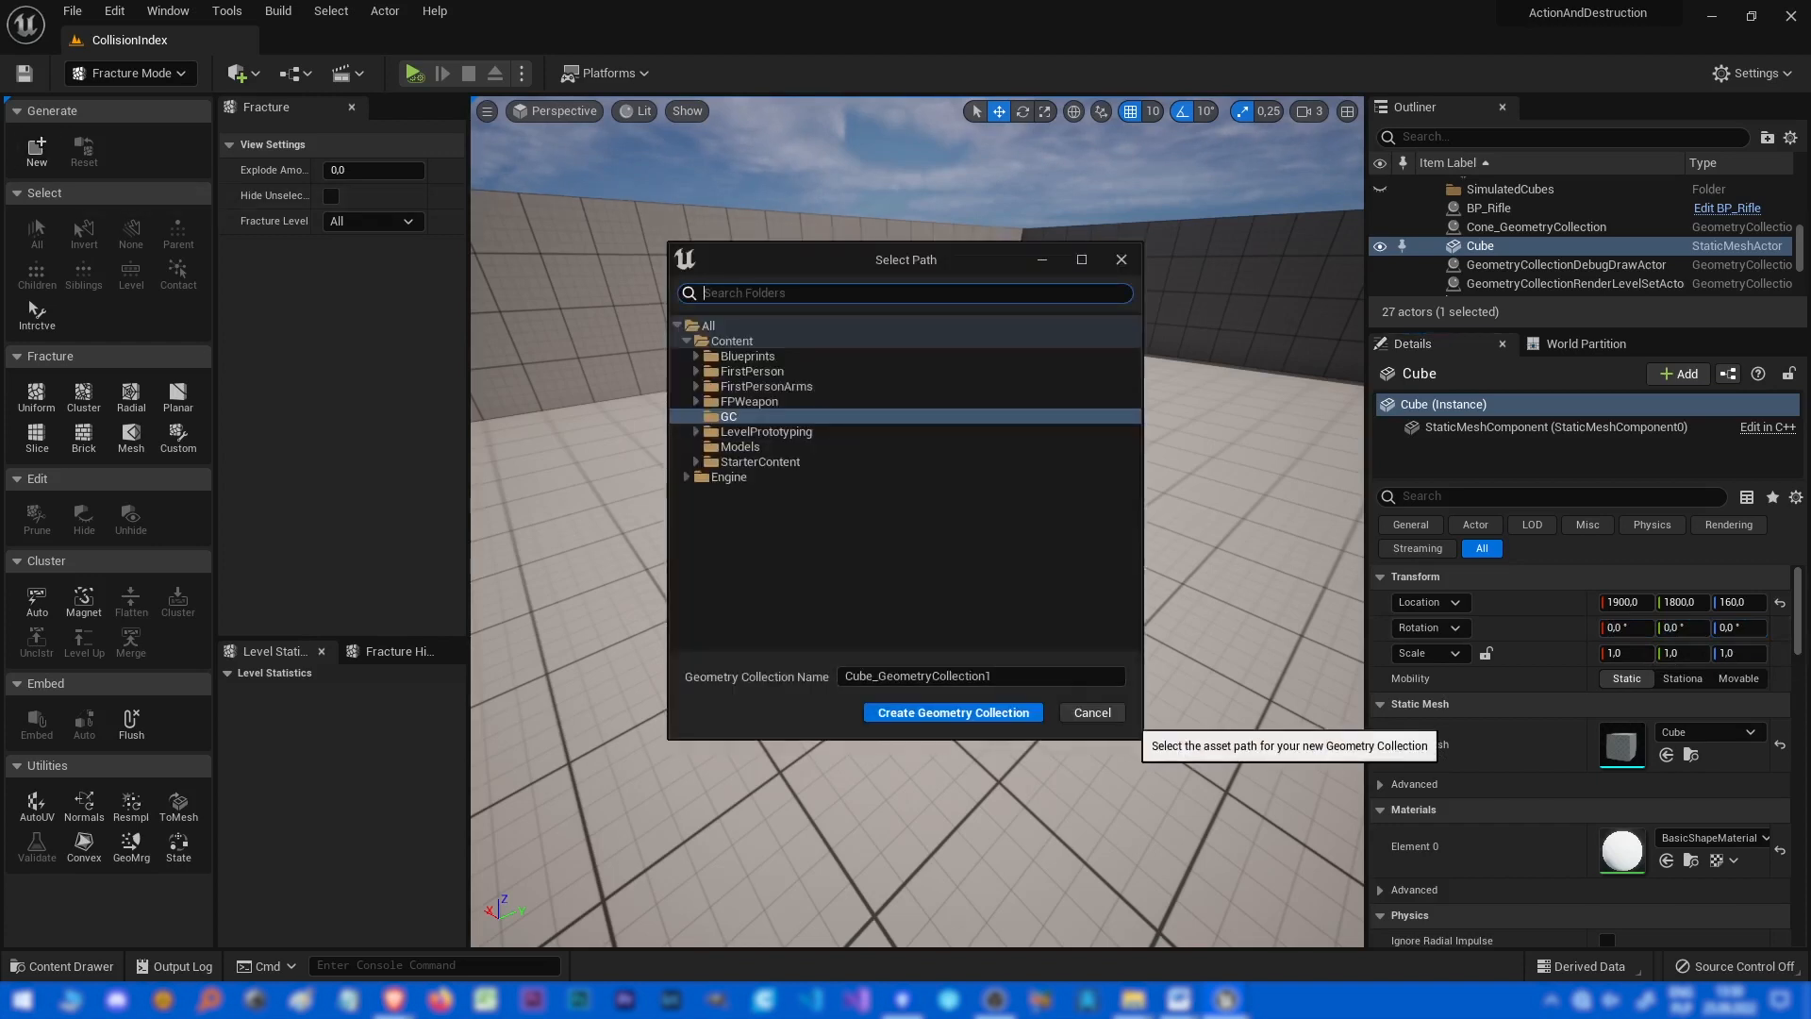
{"action": "left_click", "coordinate": [1106, 711]}
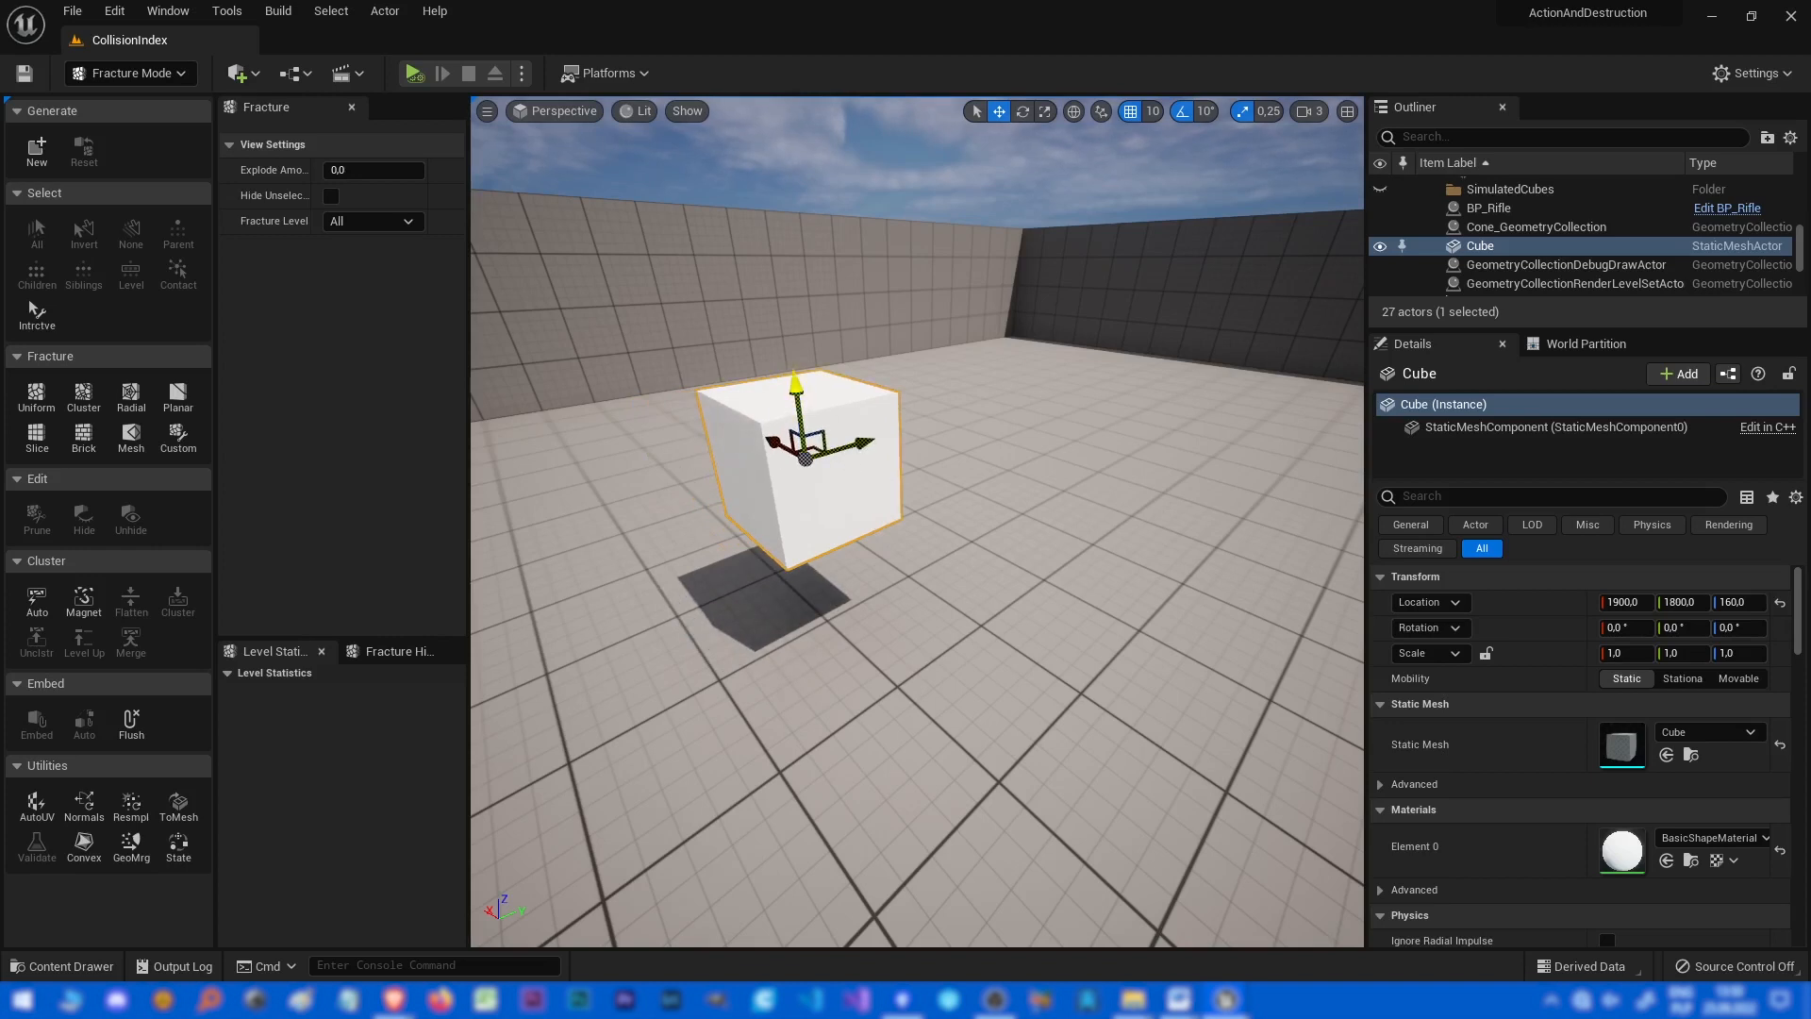
{"action": "key", "text": "e"}
{"action": "left_click_drag", "start_coordinate": [717, 405], "coordinate": [698, 468]}
{"action": "left_click_drag", "start_coordinate": [842, 406], "coordinate": [865, 471]}
{"action": "left_click", "coordinate": [37, 149]}
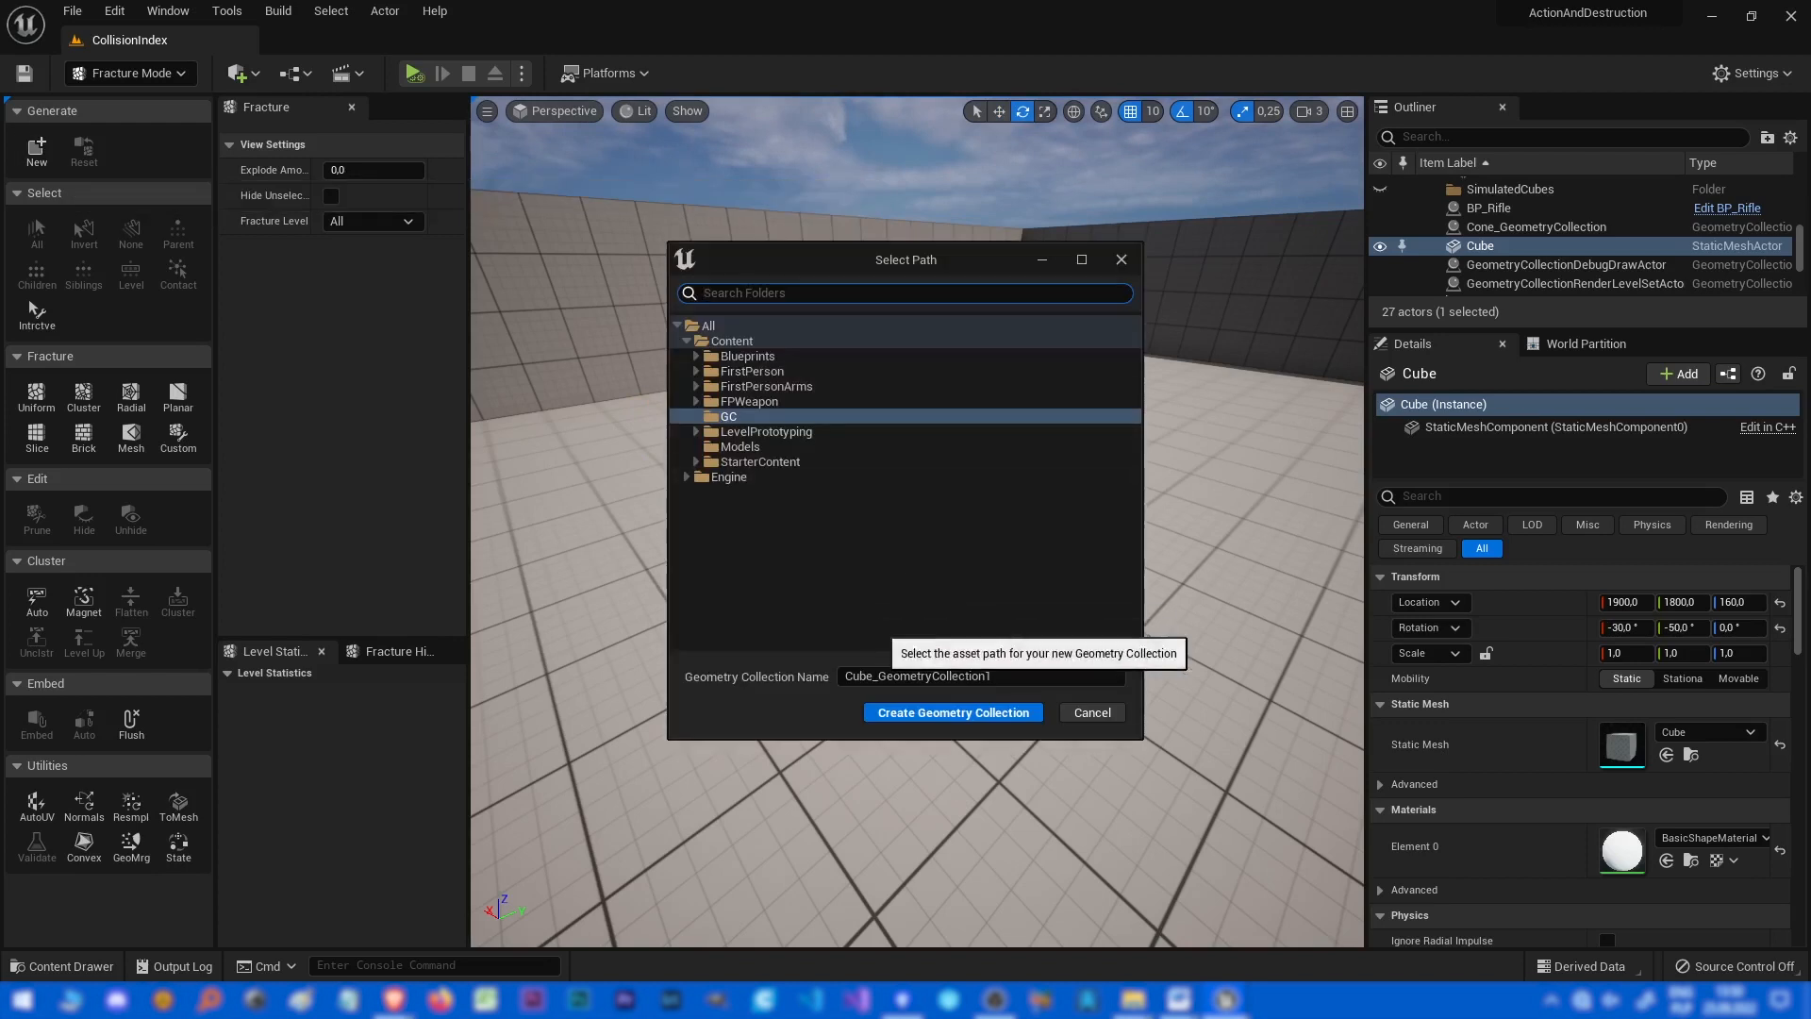
{"action": "left_click", "coordinate": [953, 716]}
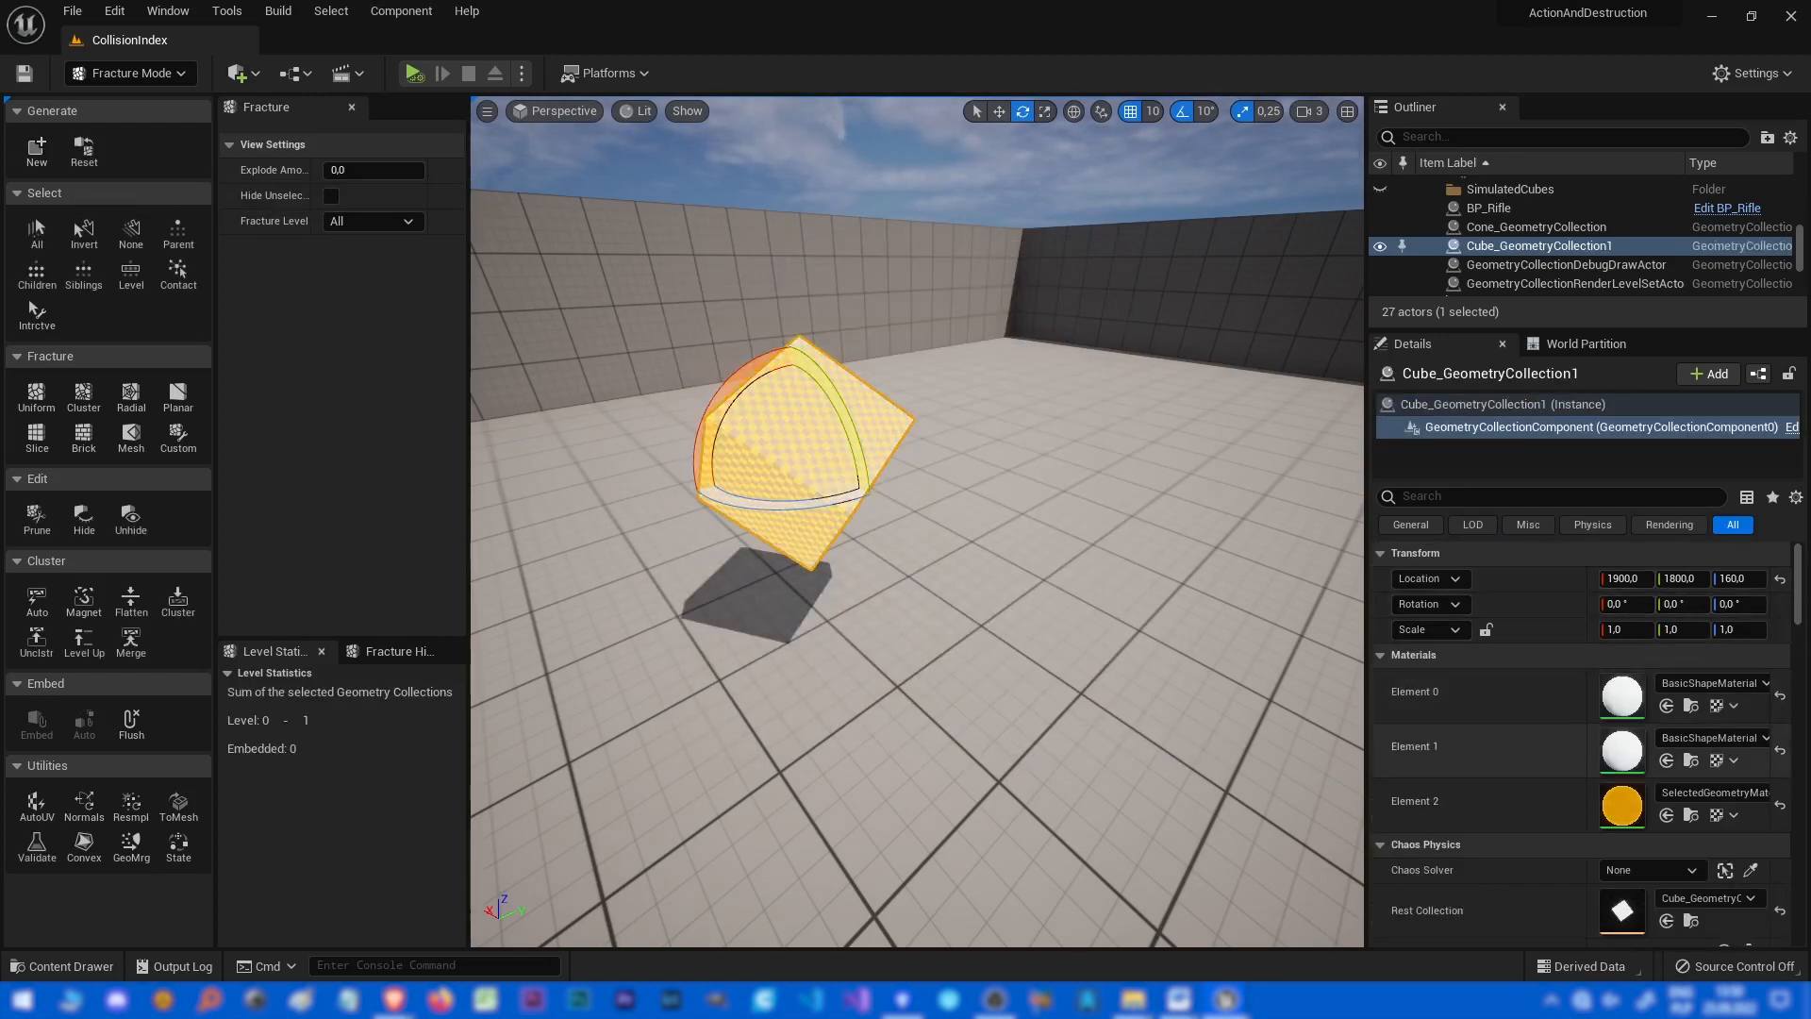
Open the cube geometry collection asset and review its collision, geometry source and material settings.
{"action": "scroll", "coordinate": [1678, 755], "scroll_direction": "down", "scroll_amount": 3}
{"action": "double_click", "coordinate": [1624, 728]}
{"action": "scroll", "coordinate": [981, 528], "scroll_direction": "down", "scroll_amount": 15}
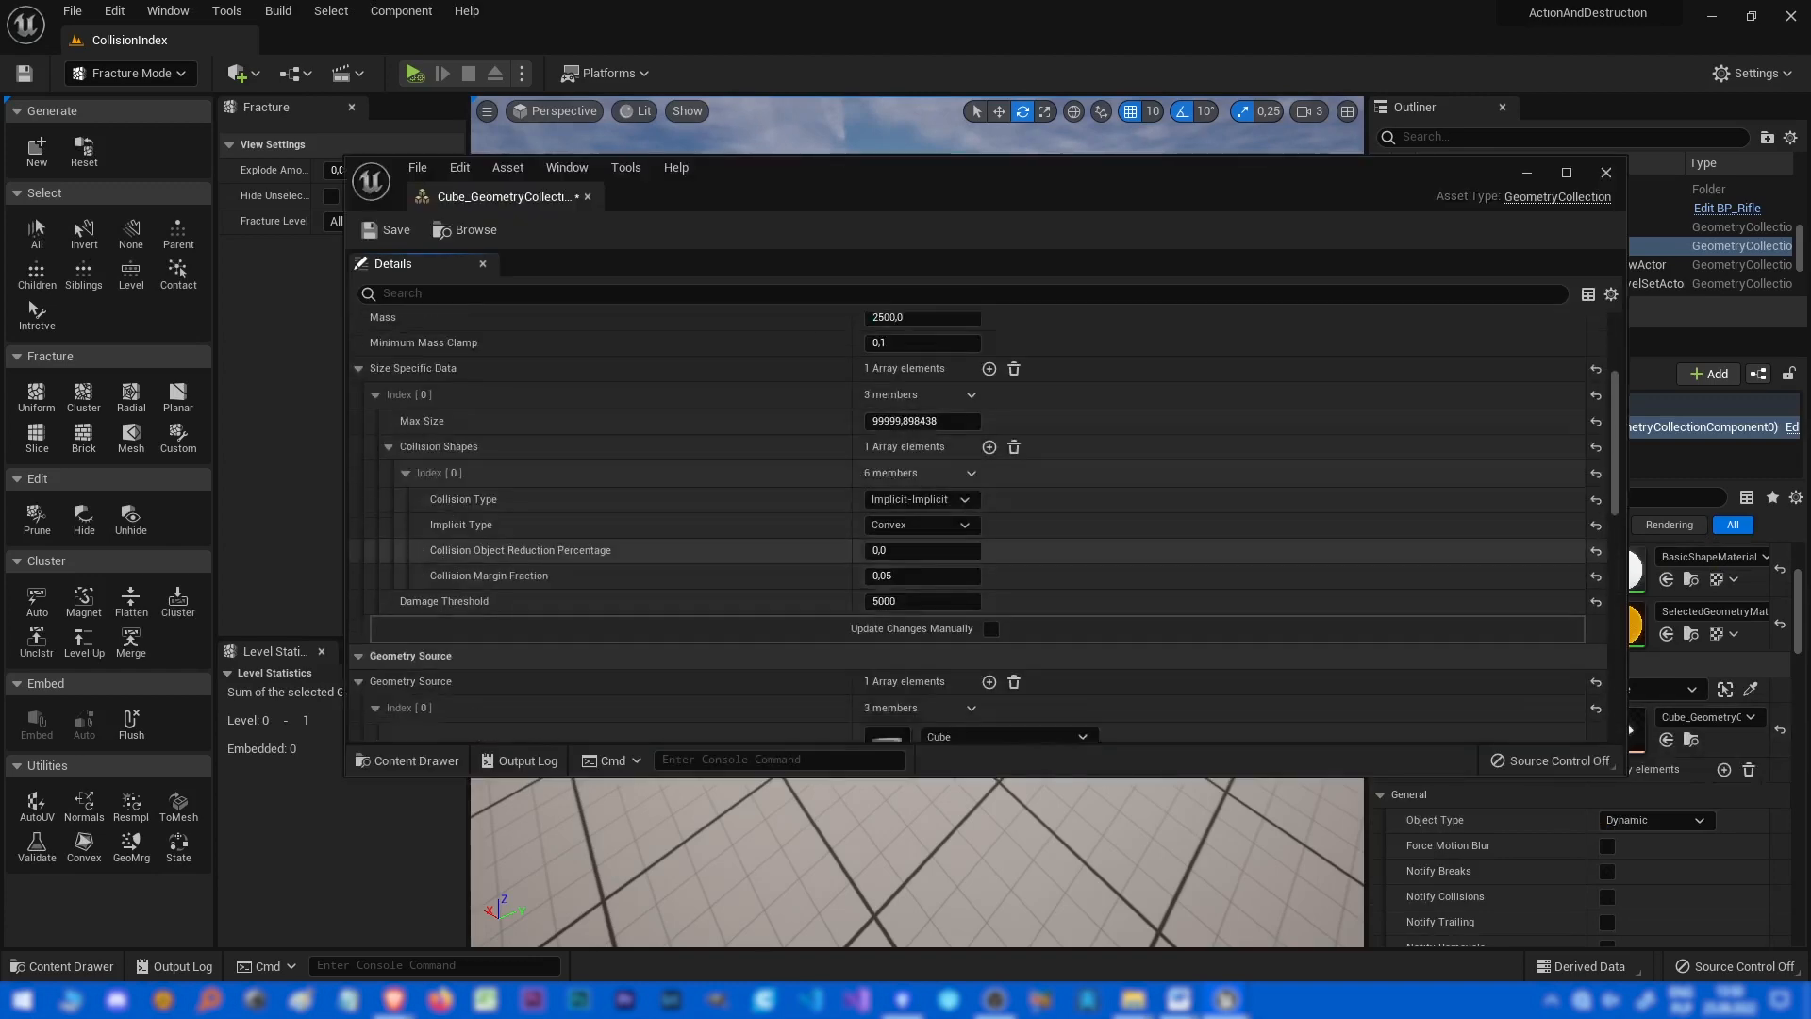
{"action": "scroll", "coordinate": [981, 528], "scroll_direction": "down", "scroll_amount": 5}
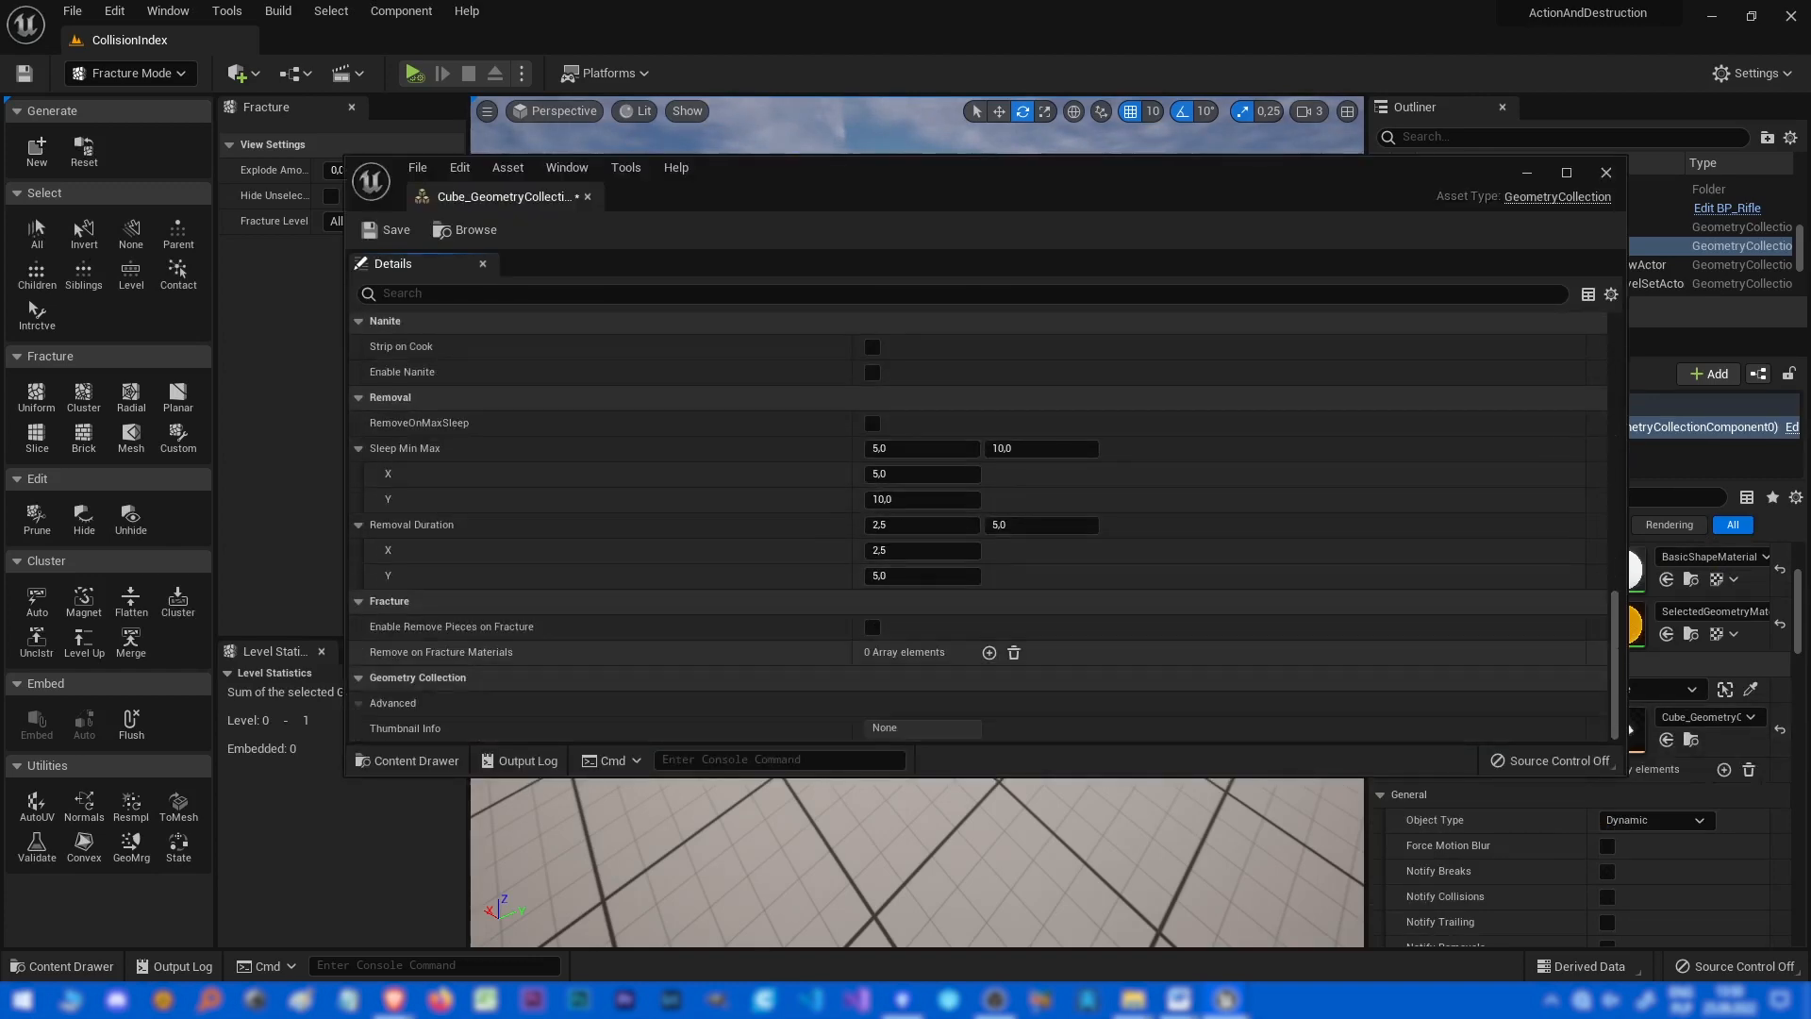
{"action": "scroll", "coordinate": [981, 529], "scroll_direction": "up", "scroll_amount": 6}
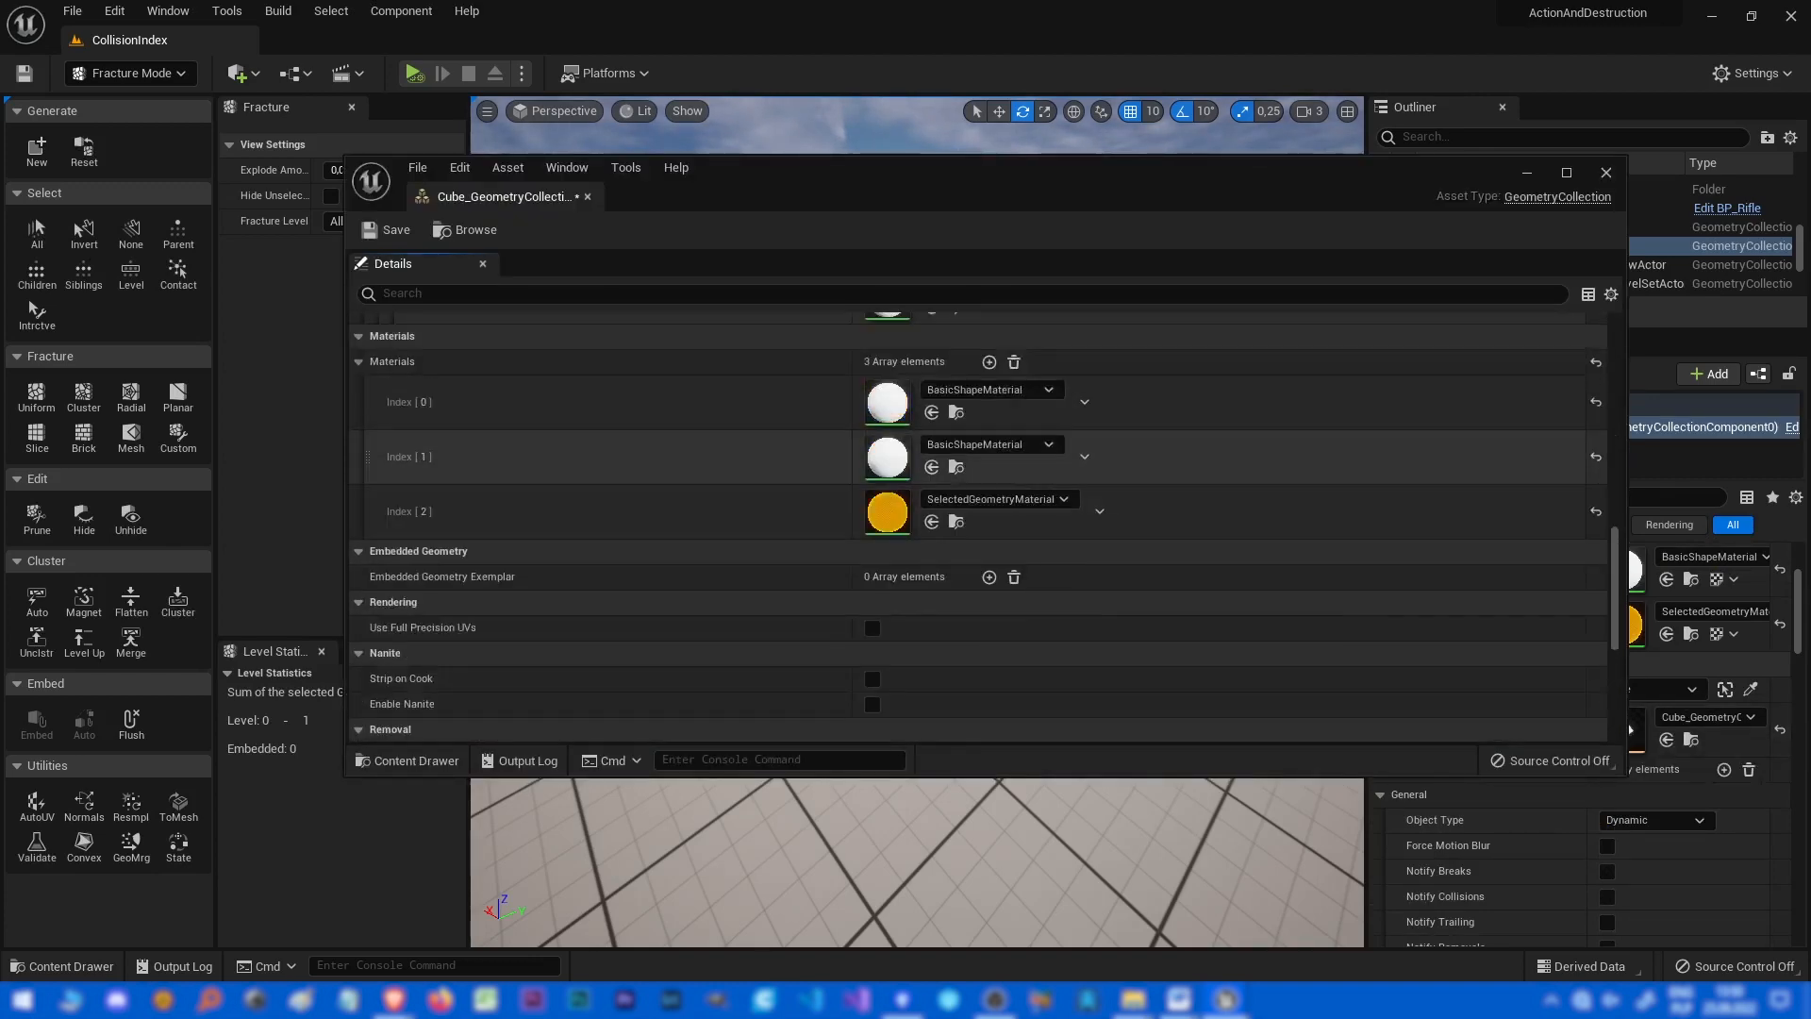
{"action": "scroll", "coordinate": [977, 526], "scroll_direction": "up", "scroll_amount": 5}
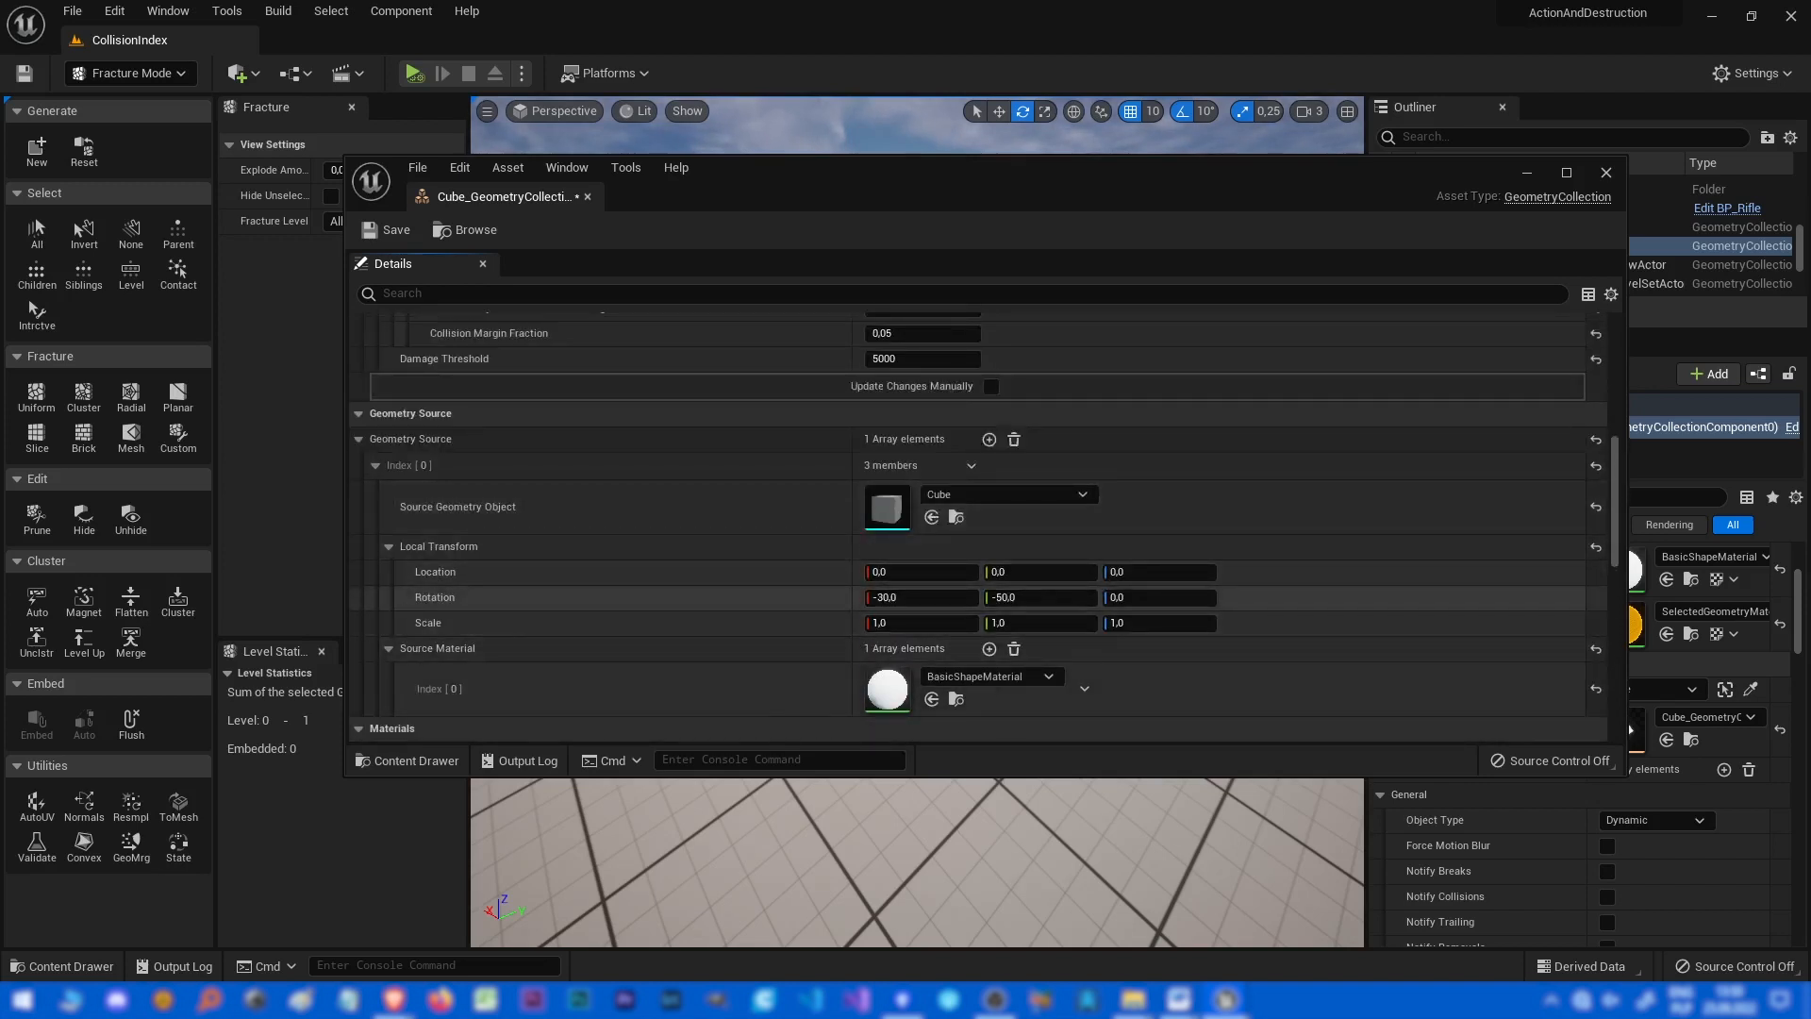
{"action": "left_click", "coordinate": [1606, 172]}
Apply a Uniform fracture with 100 Voronoi sites to the cube collection and simulate the level.
{"action": "right_click_drag", "start_coordinate": [943, 528], "coordinate": [882, 476]}
{"action": "left_click", "coordinate": [36, 396]}
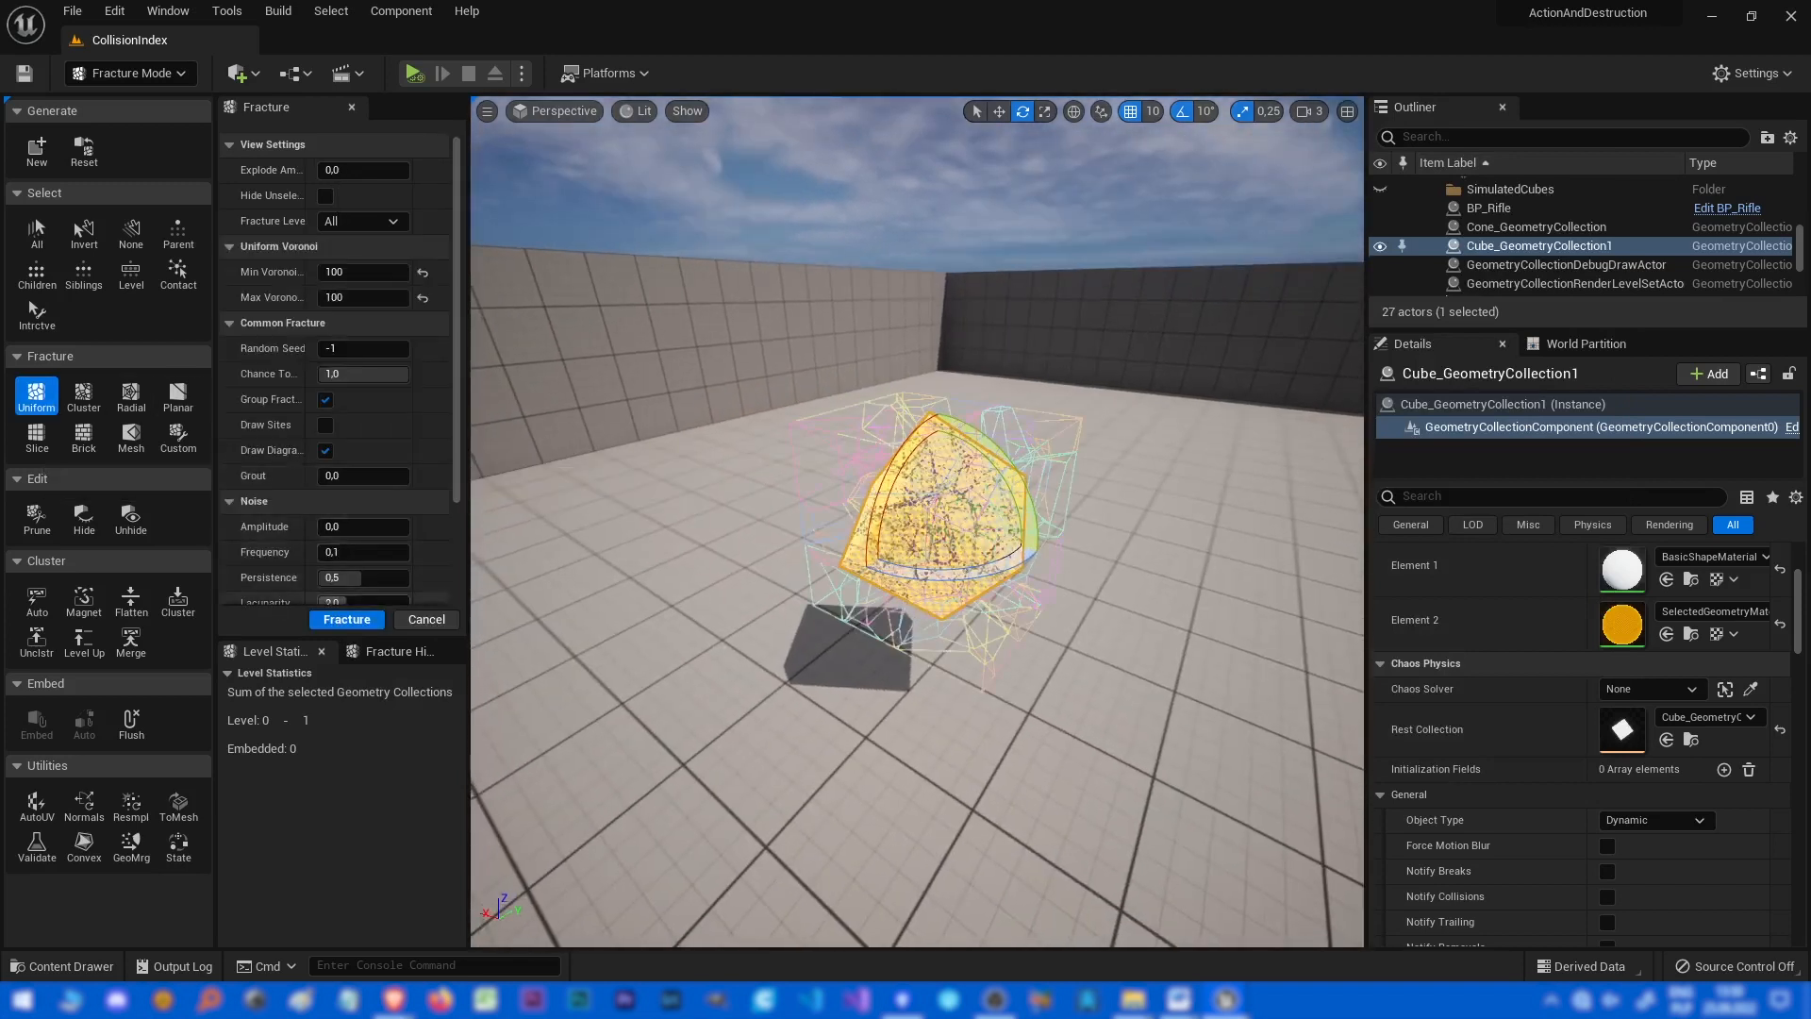
{"action": "left_click", "coordinate": [346, 619]}
{"action": "key", "text": "alt+p"}
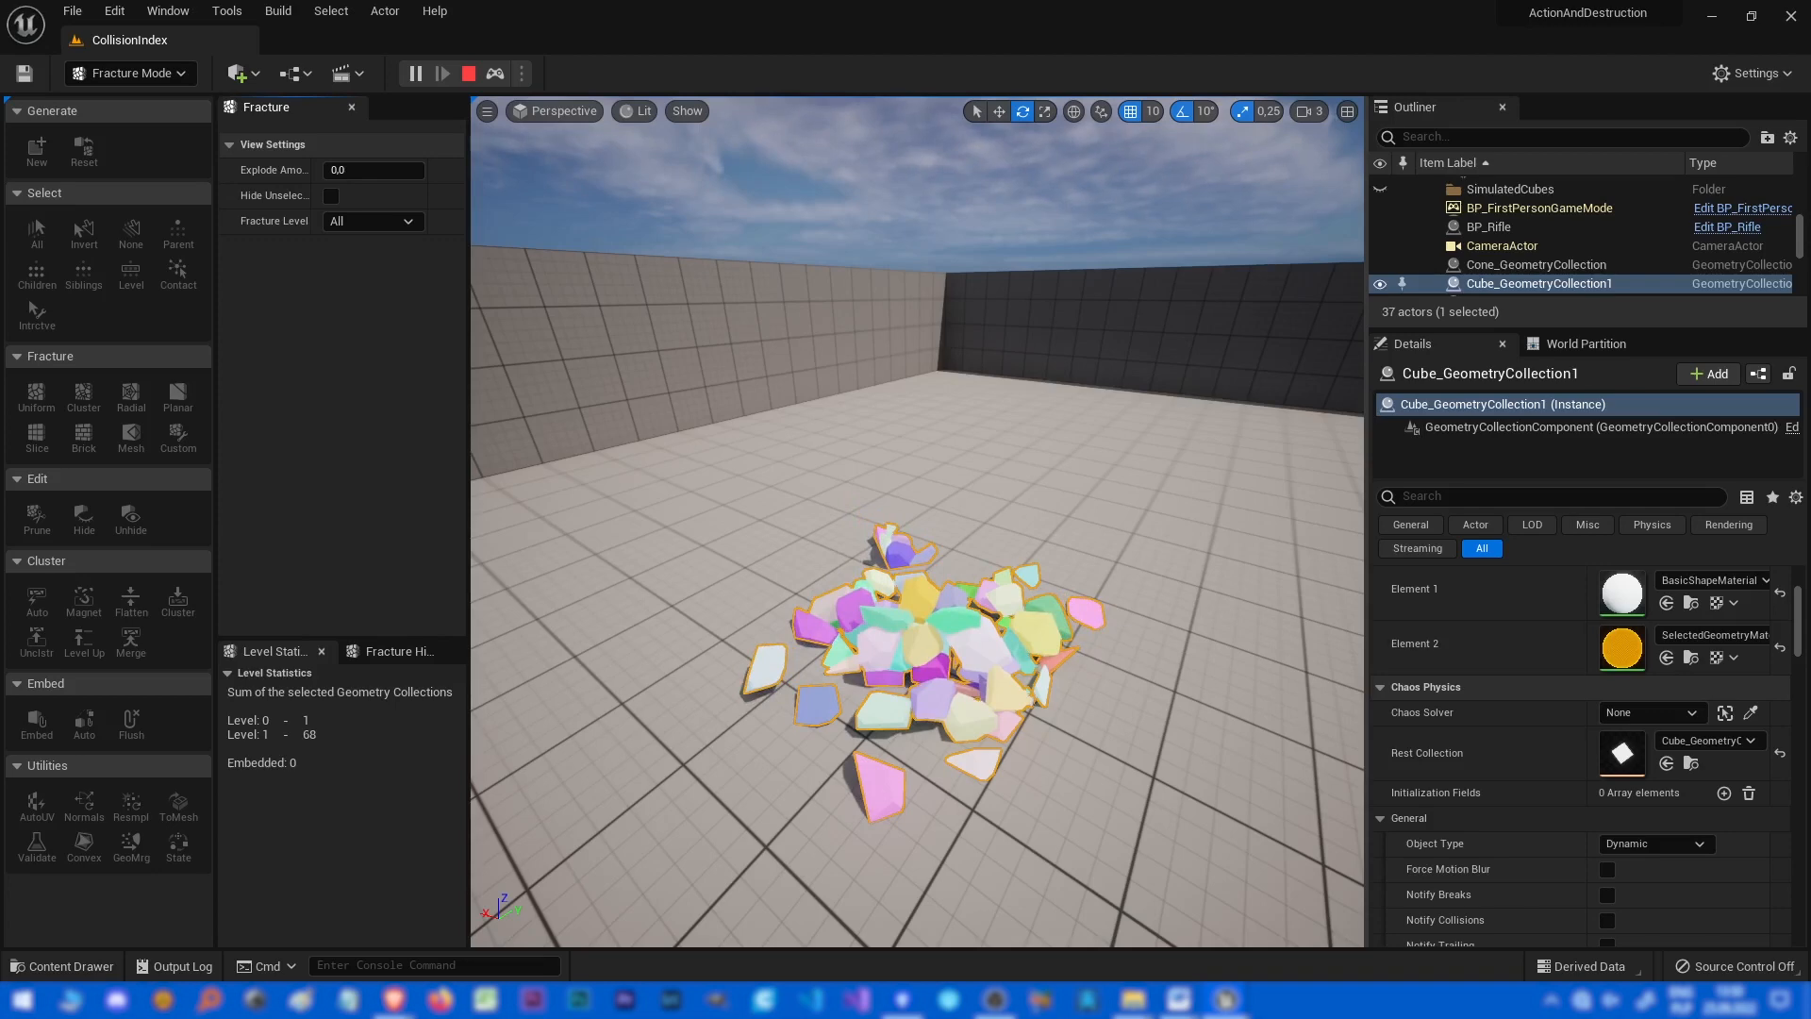
{"action": "key", "text": "Escape"}
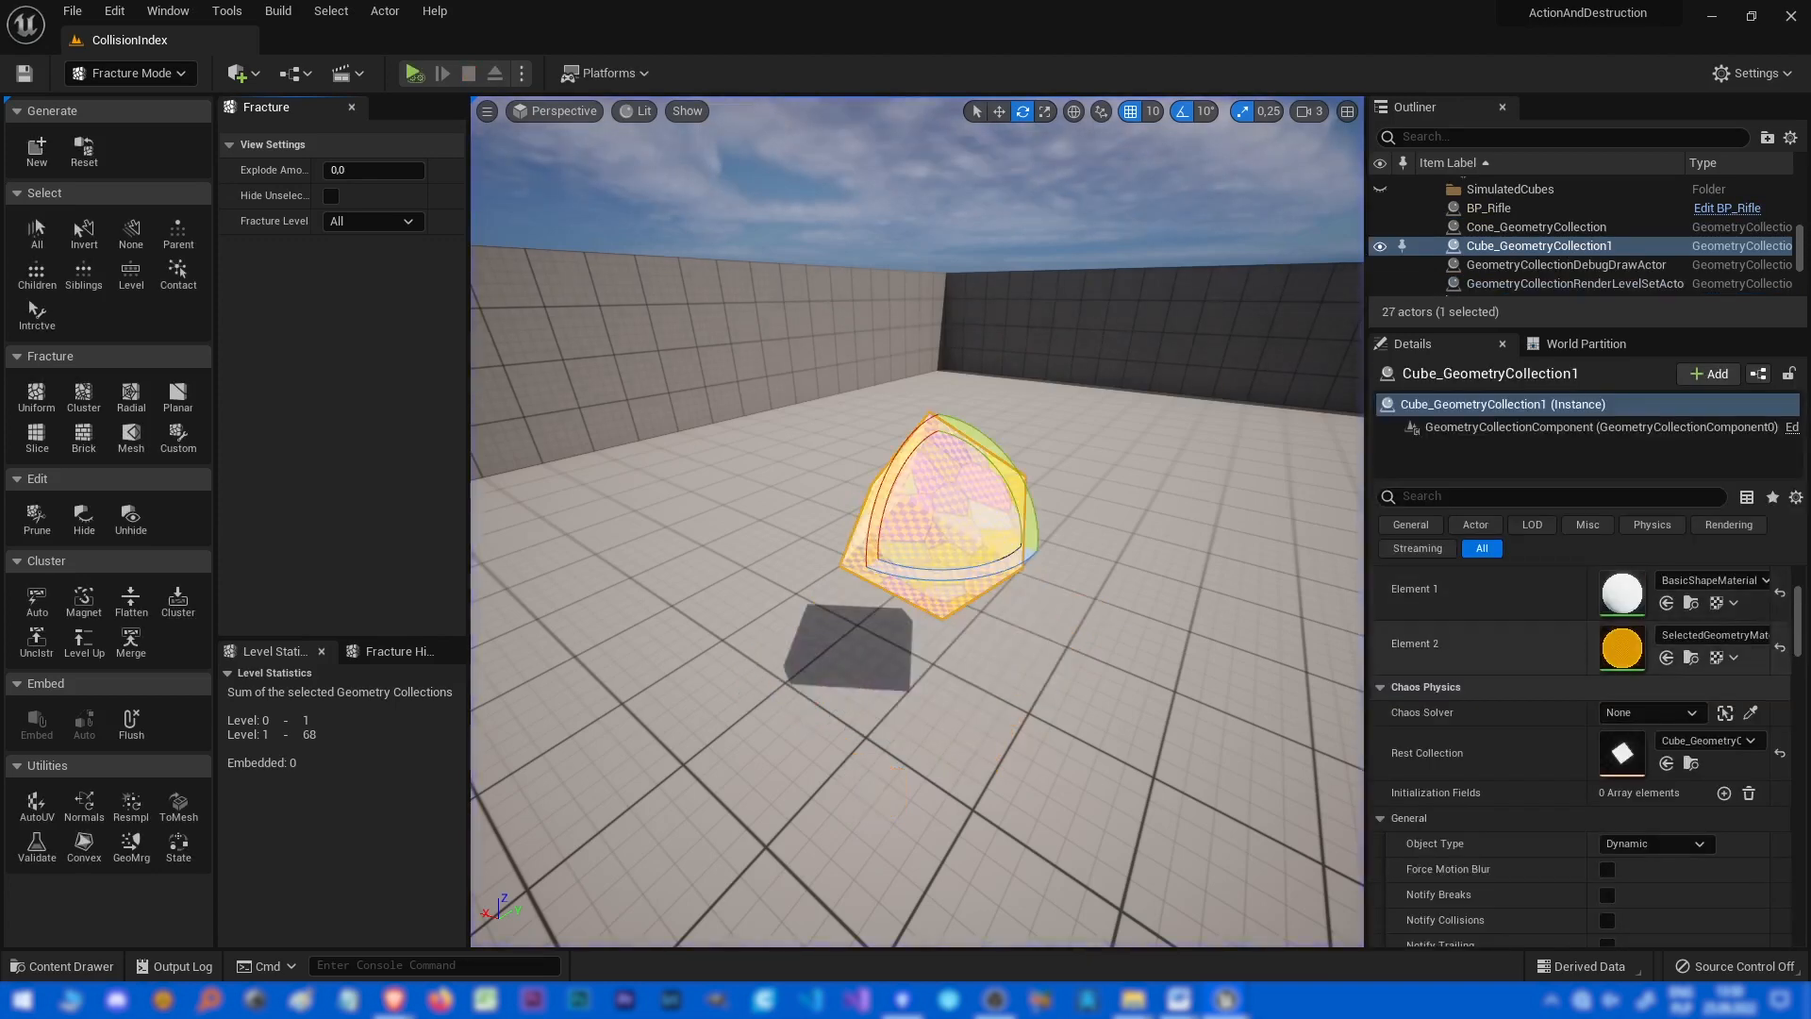
Clear the bone selection and turn off Show Bone Colors for the cube collection.
{"action": "right_click_drag", "start_coordinate": [900, 765], "coordinate": [990, 736]}
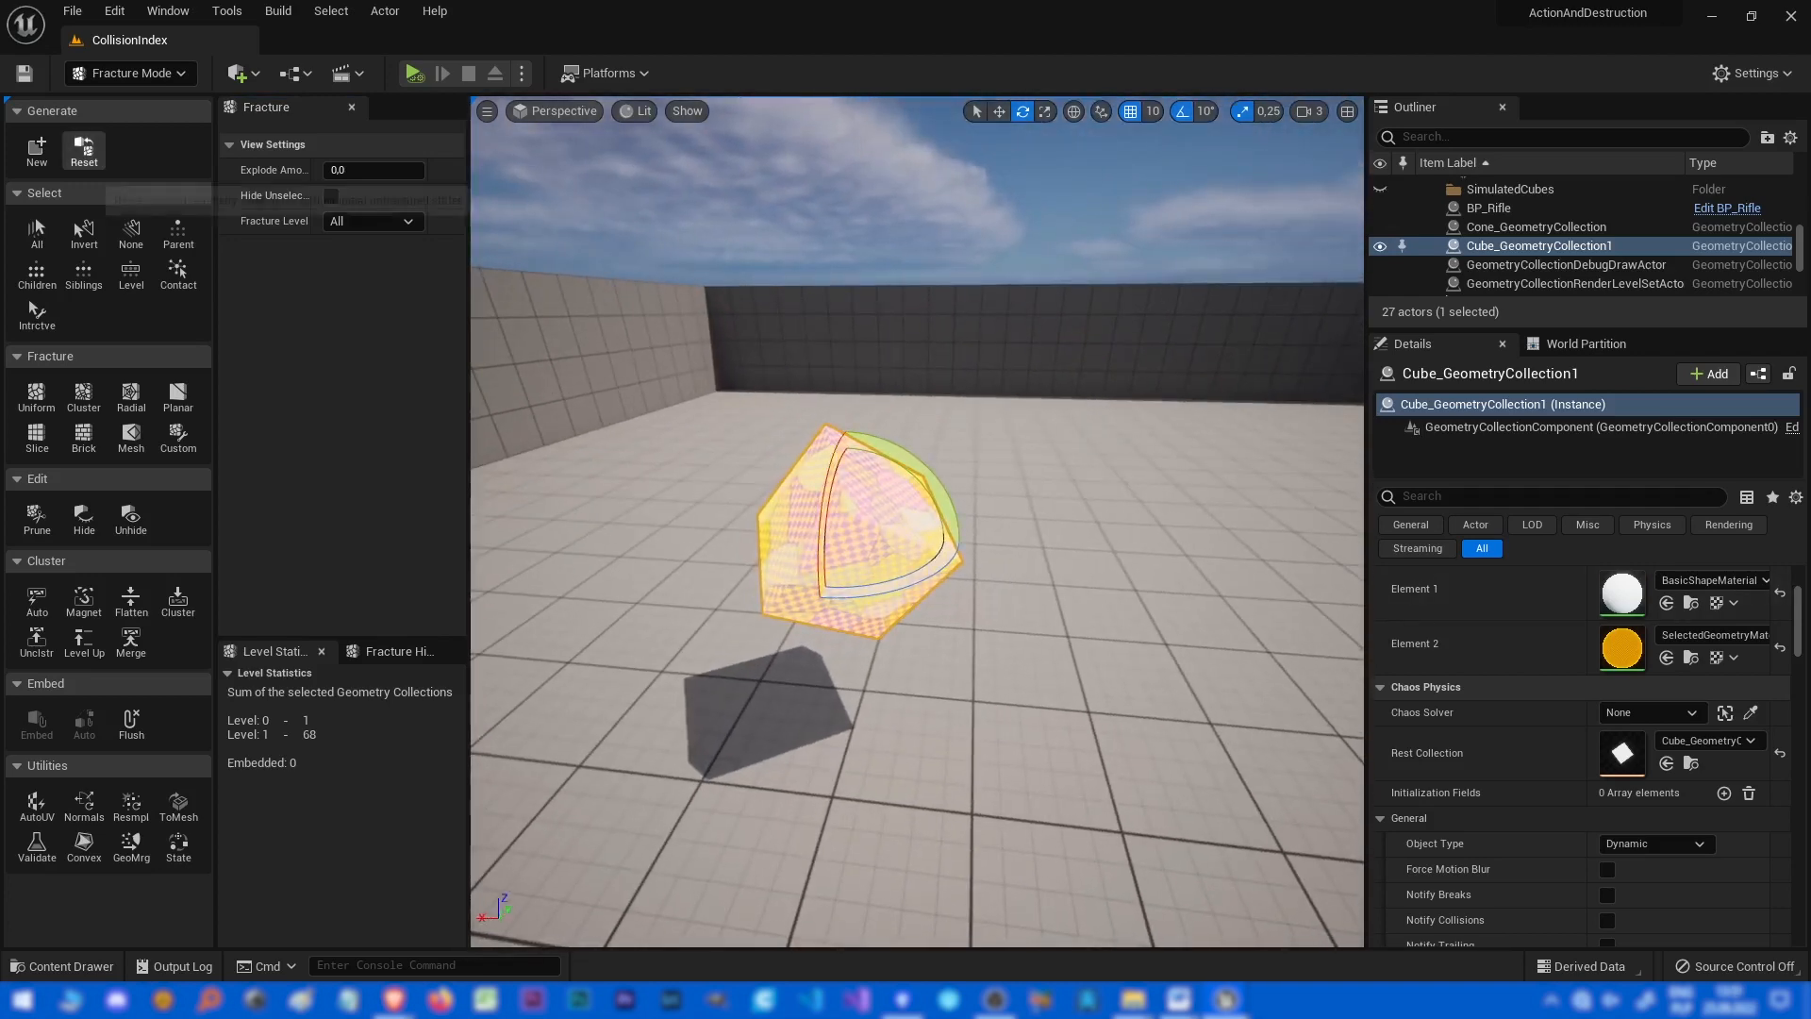
{"action": "left_click", "coordinate": [36, 231]}
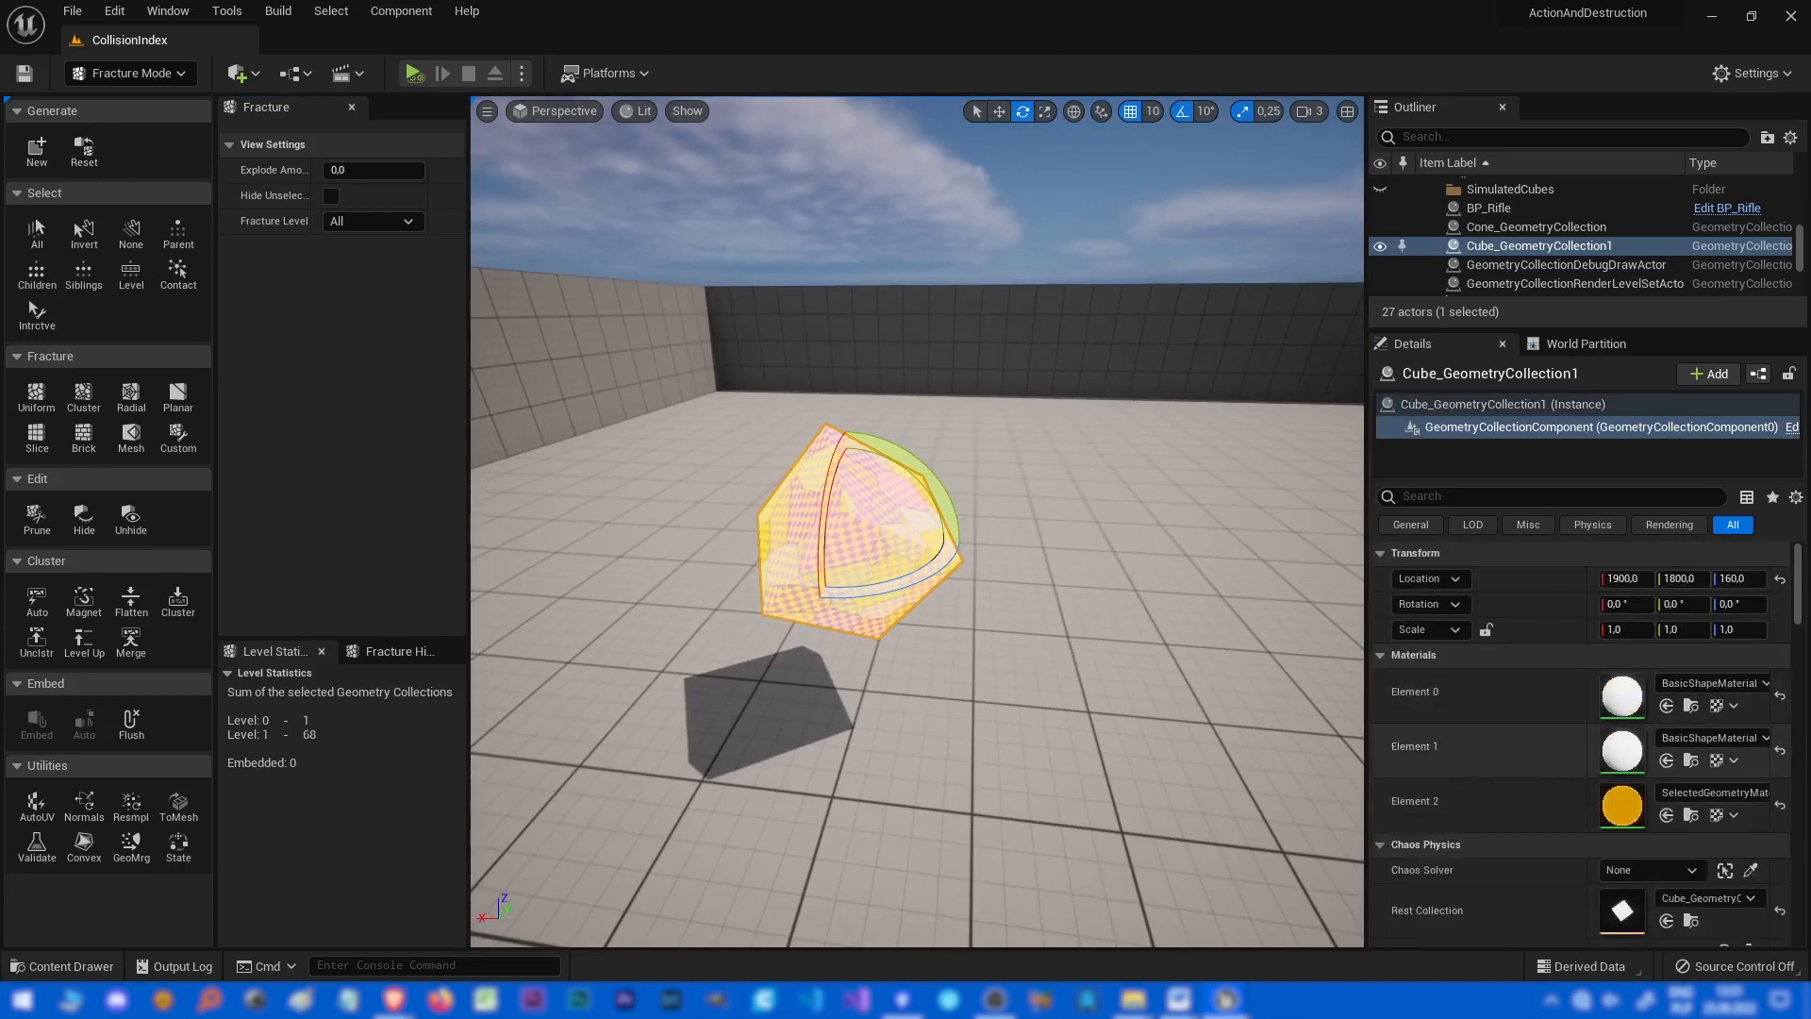
{"action": "left_click", "coordinate": [130, 233]}
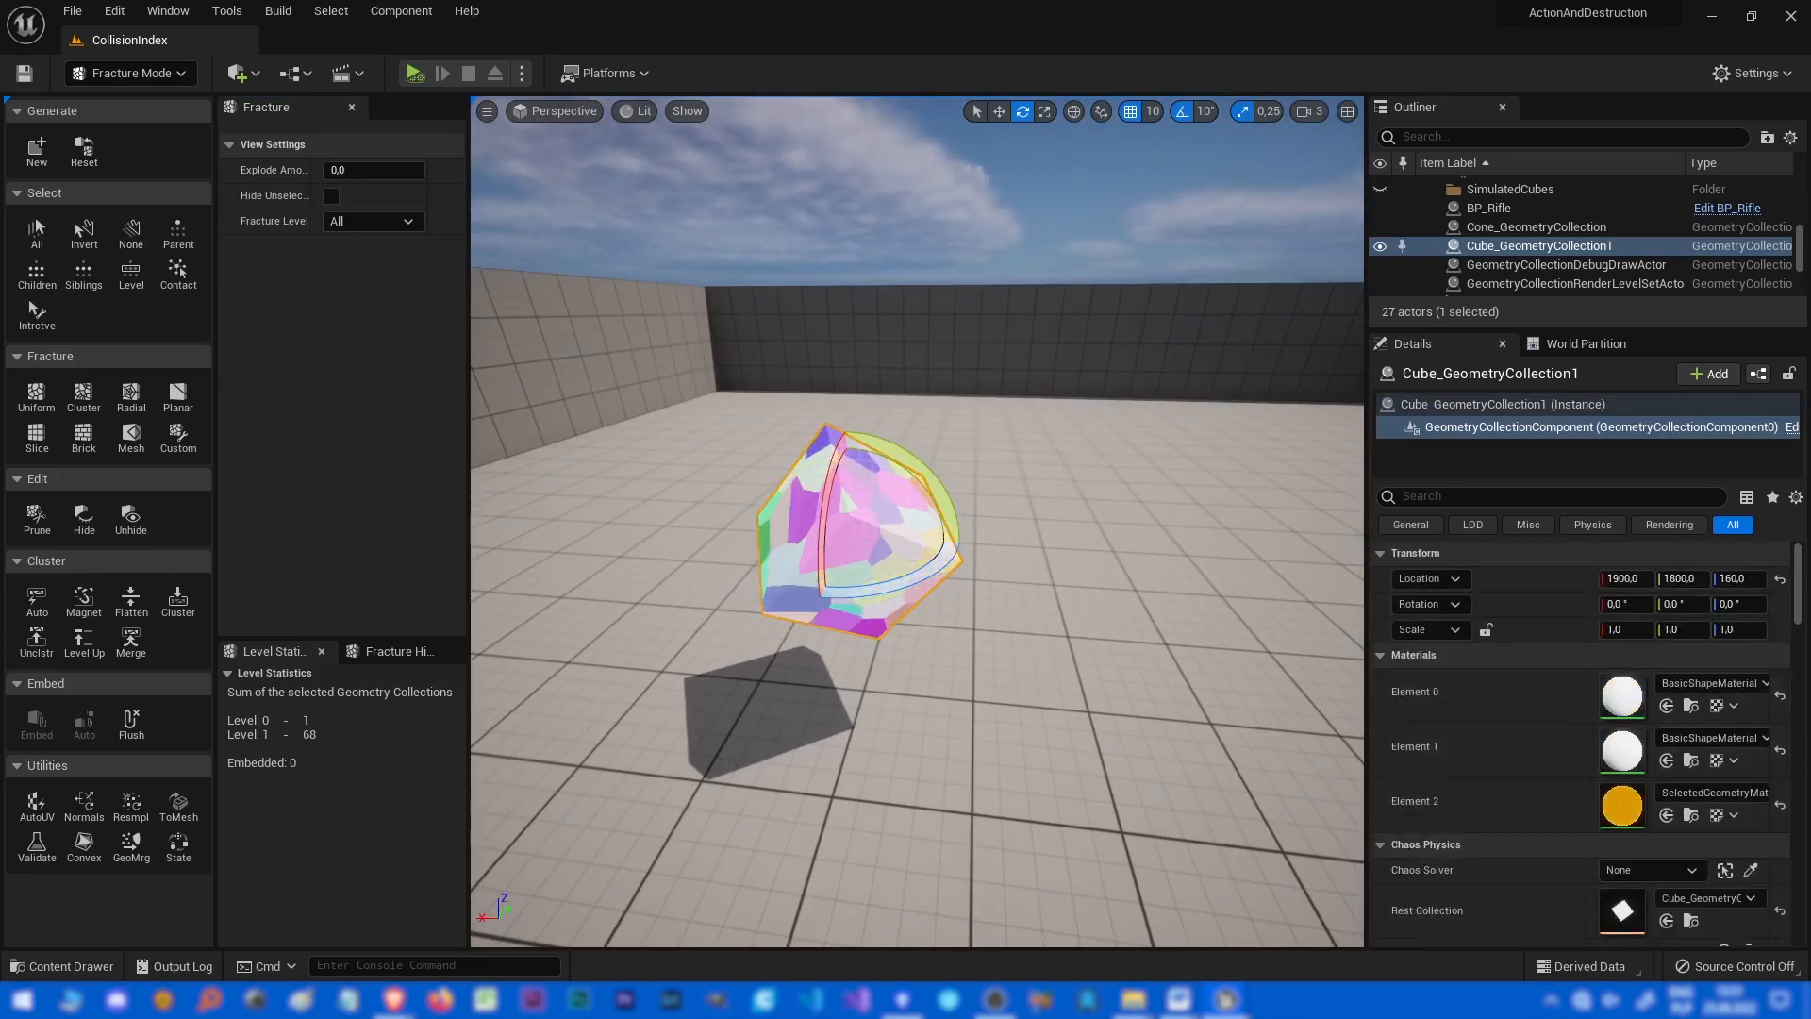
{"action": "right_click_drag", "start_coordinate": [929, 566], "coordinate": [962, 609]}
{"action": "key", "text": "w"}
{"action": "scroll", "coordinate": [1604, 773], "scroll_direction": "down", "scroll_amount": 8}
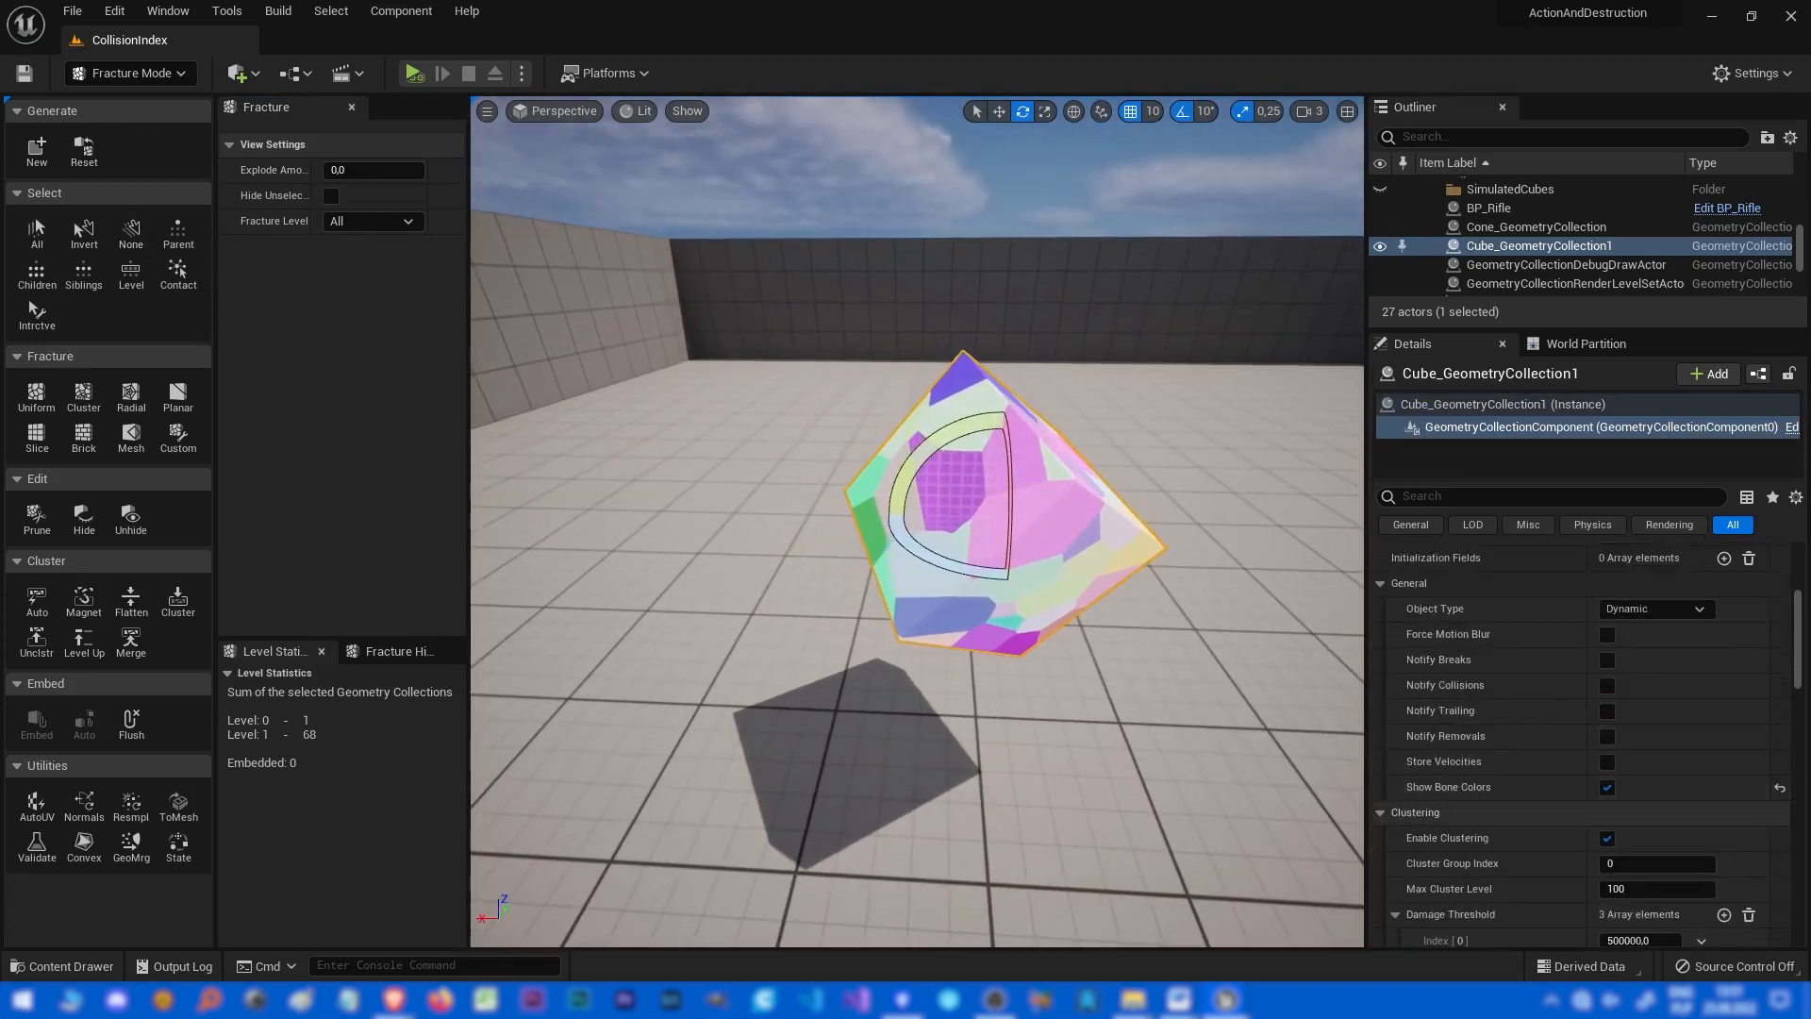
{"action": "left_click", "coordinate": [1607, 787]}
{"action": "right_click_drag", "start_coordinate": [1216, 660], "coordinate": [1255, 679]}
{"action": "scroll", "coordinate": [1641, 662], "scroll_direction": "up", "scroll_amount": 7}
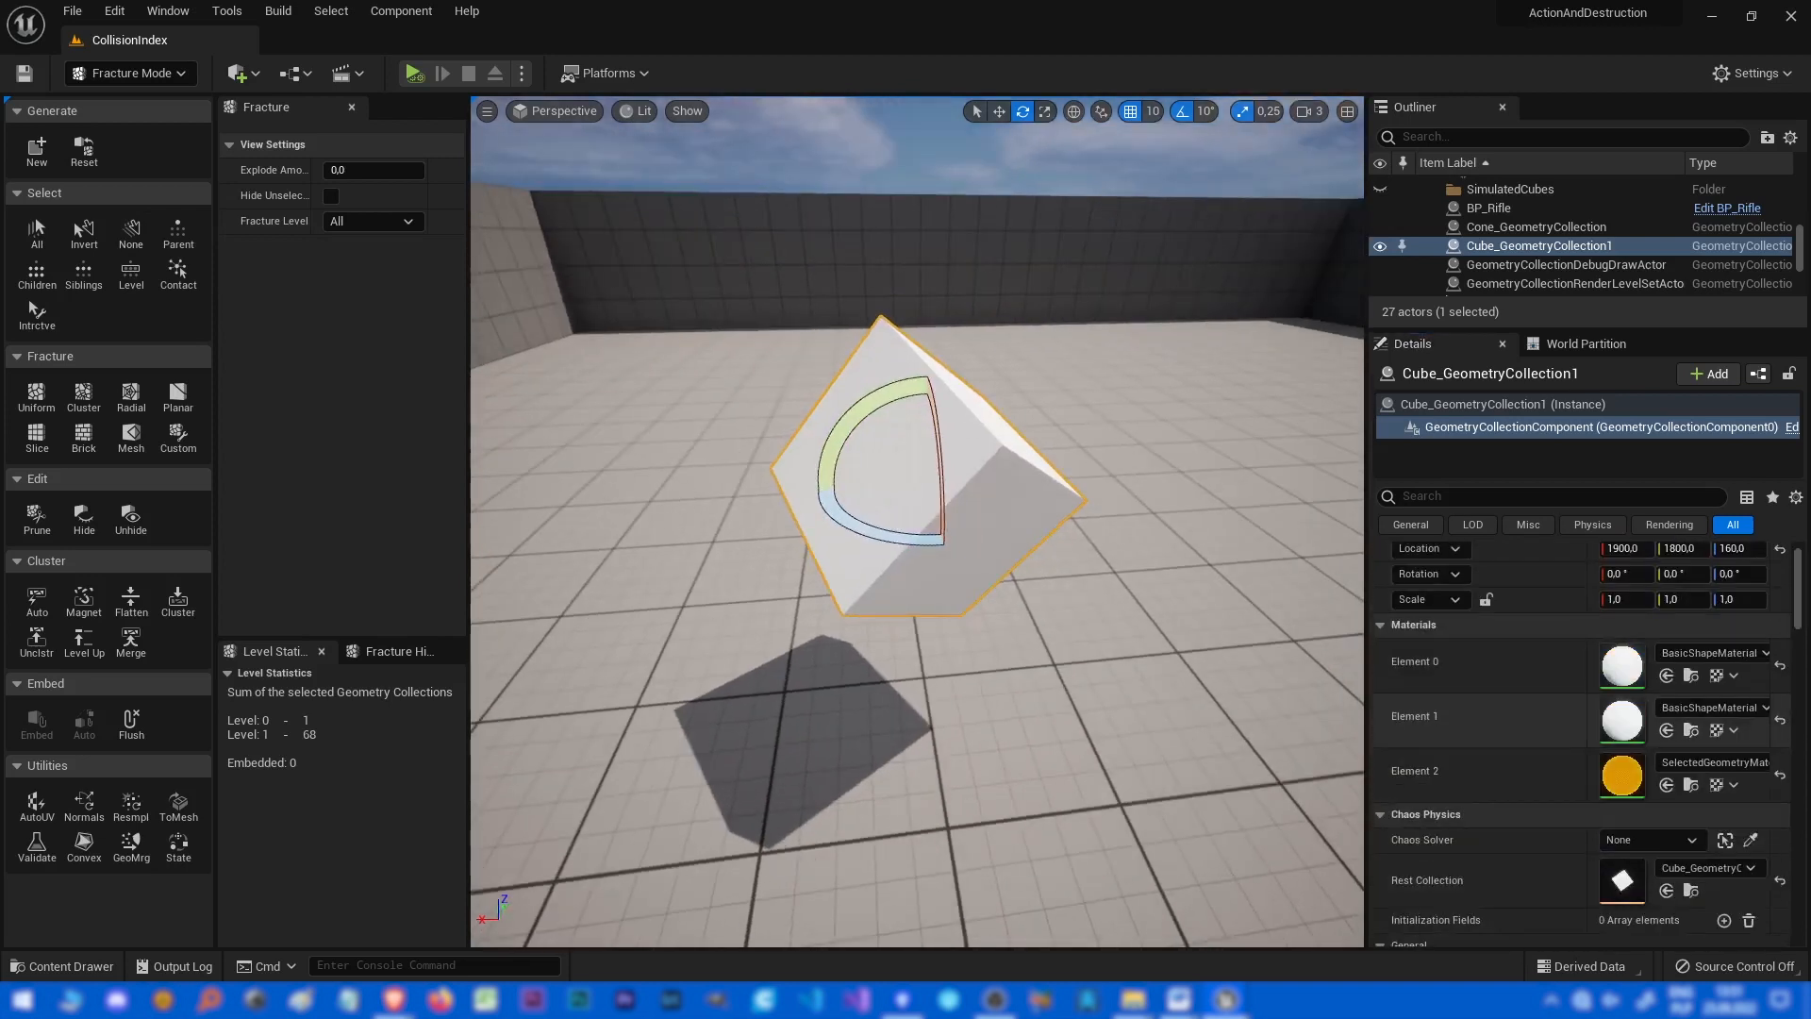
Assign the M_Glass material to Element 0 and Element 1 of the cube collection.
{"action": "left_click", "coordinate": [1709, 707]}
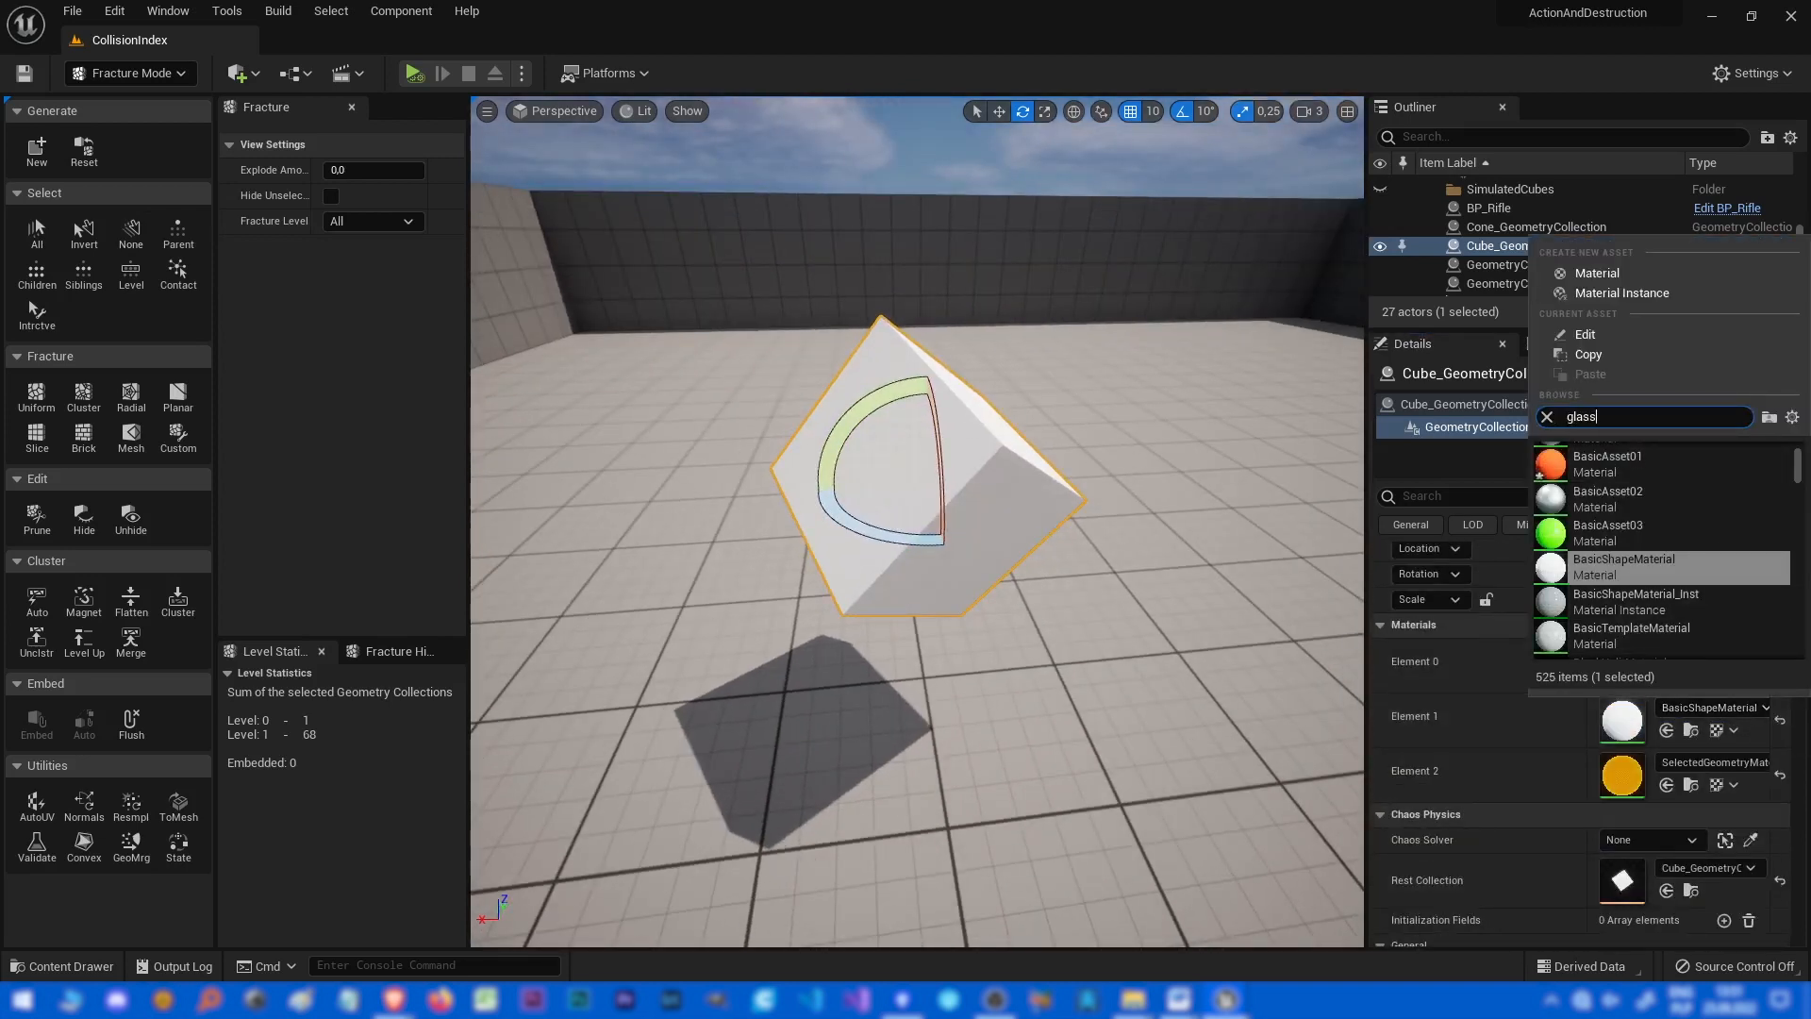
{"action": "type", "text": "glass"}
{"action": "left_click", "coordinate": [1603, 462]}
{"action": "left_click", "coordinate": [1709, 731]}
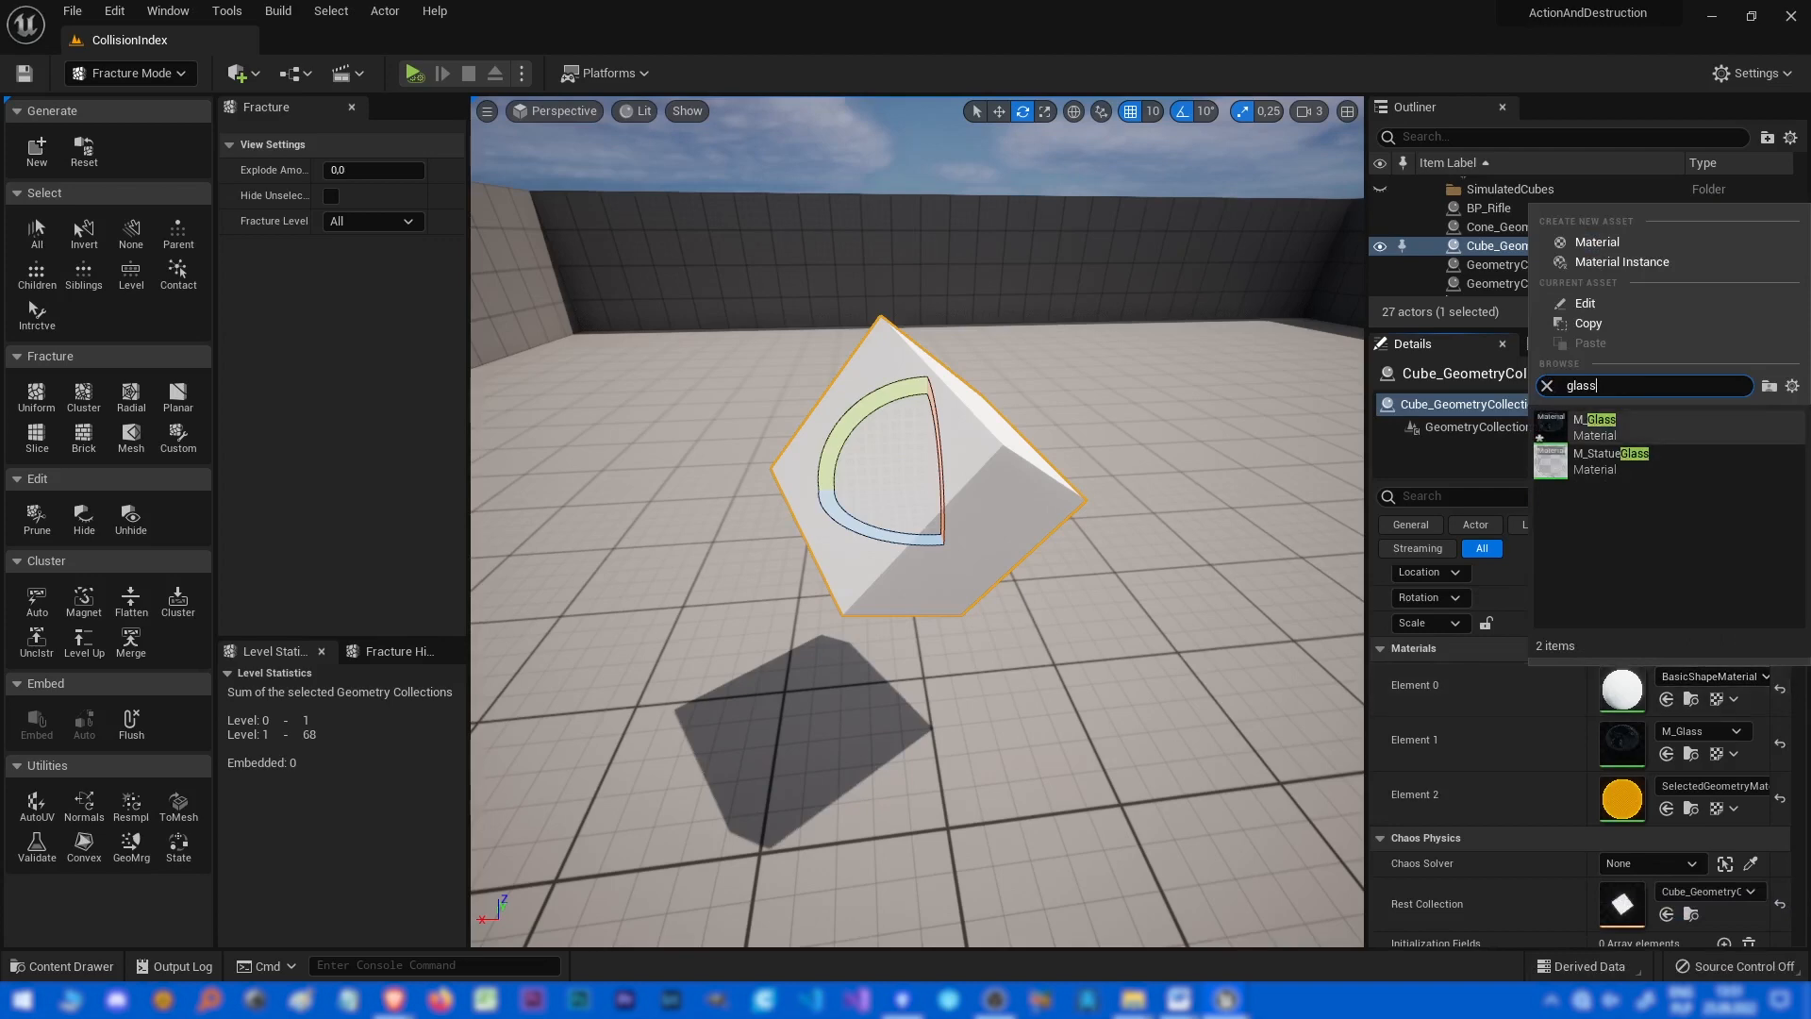
{"action": "left_click", "coordinate": [1594, 426]}
Raise the cube collection to Z 190 and preview its pieces with the explode amount slider.
{"action": "right_click_drag", "start_coordinate": [929, 528], "coordinate": [972, 505]}
{"action": "key", "text": "w"}
{"action": "left_click_drag", "start_coordinate": [891, 542], "coordinate": [889, 471]}
{"action": "mouse_move", "coordinate": [889, 472]}
{"action": "right_mouse_down"}
{"action": "mouse_move", "coordinate": [910, 448]}
{"action": "mouse_move", "coordinate": [872, 462]}
{"action": "mouse_move", "coordinate": [879, 436]}
{"action": "mouse_move", "coordinate": [873, 453]}
{"action": "right_mouse_up"}
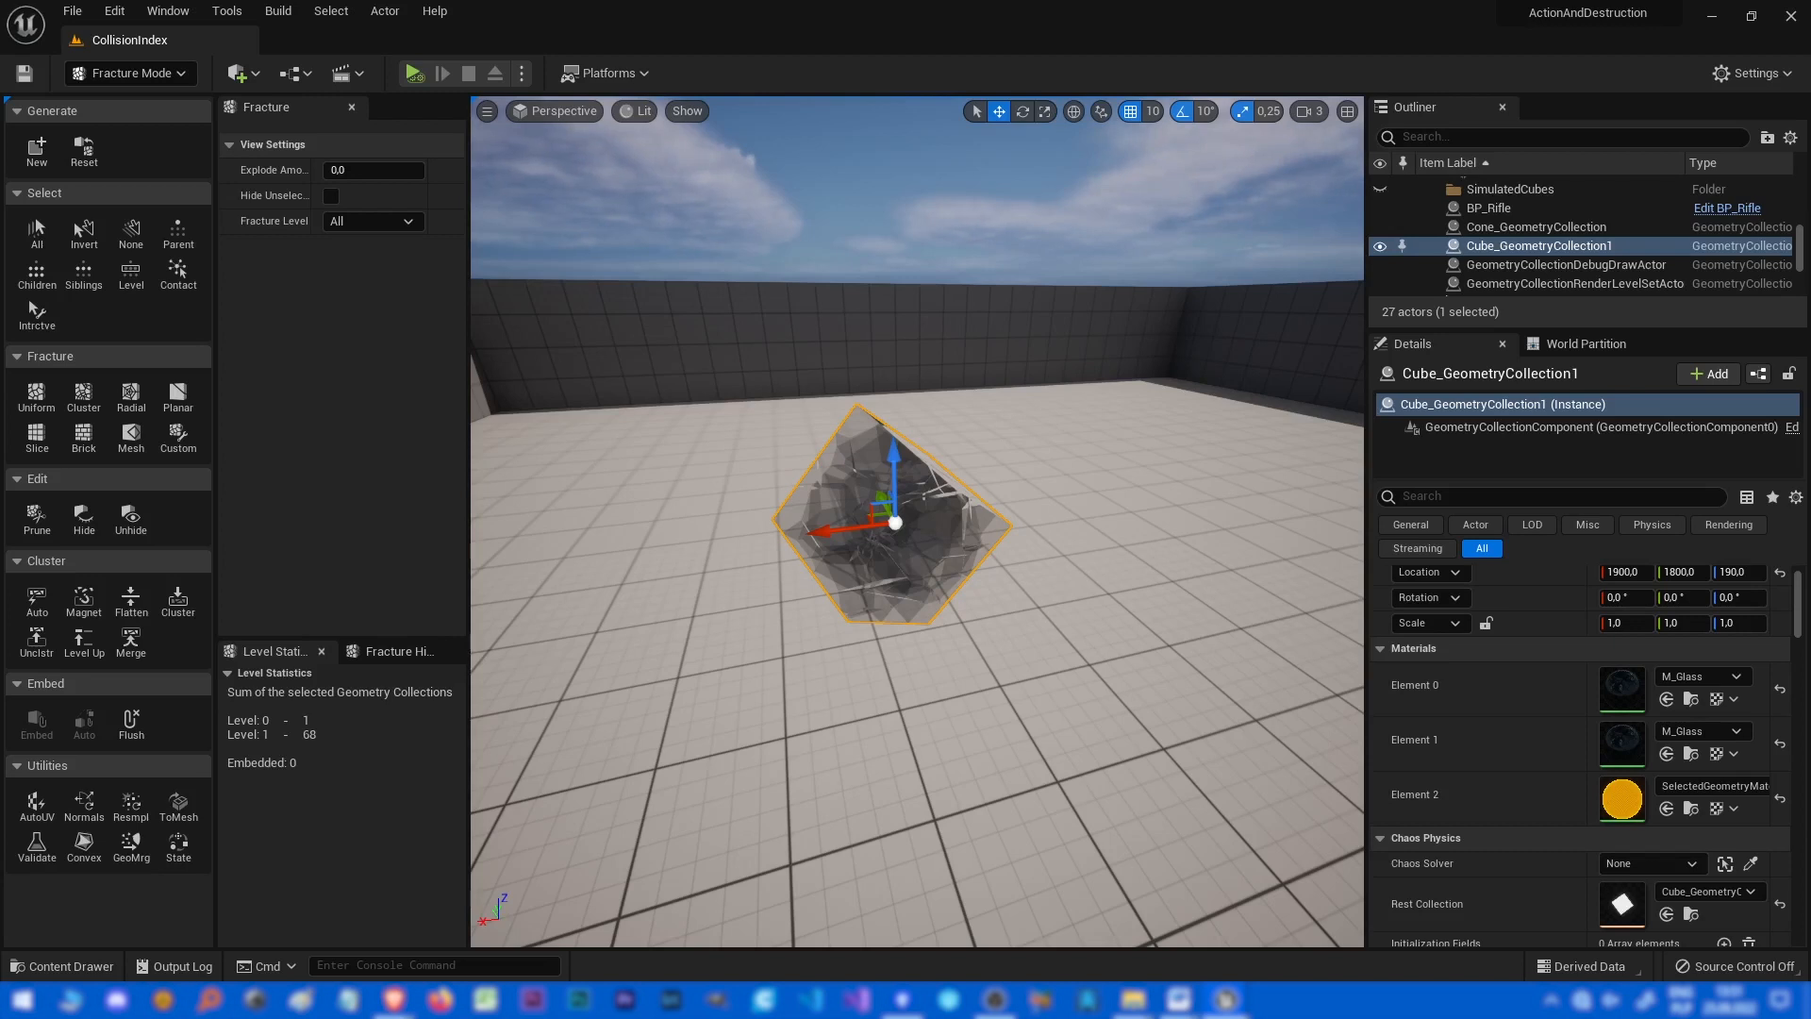
{"action": "left_click_drag", "start_coordinate": [328, 171], "coordinate": [424, 171]}
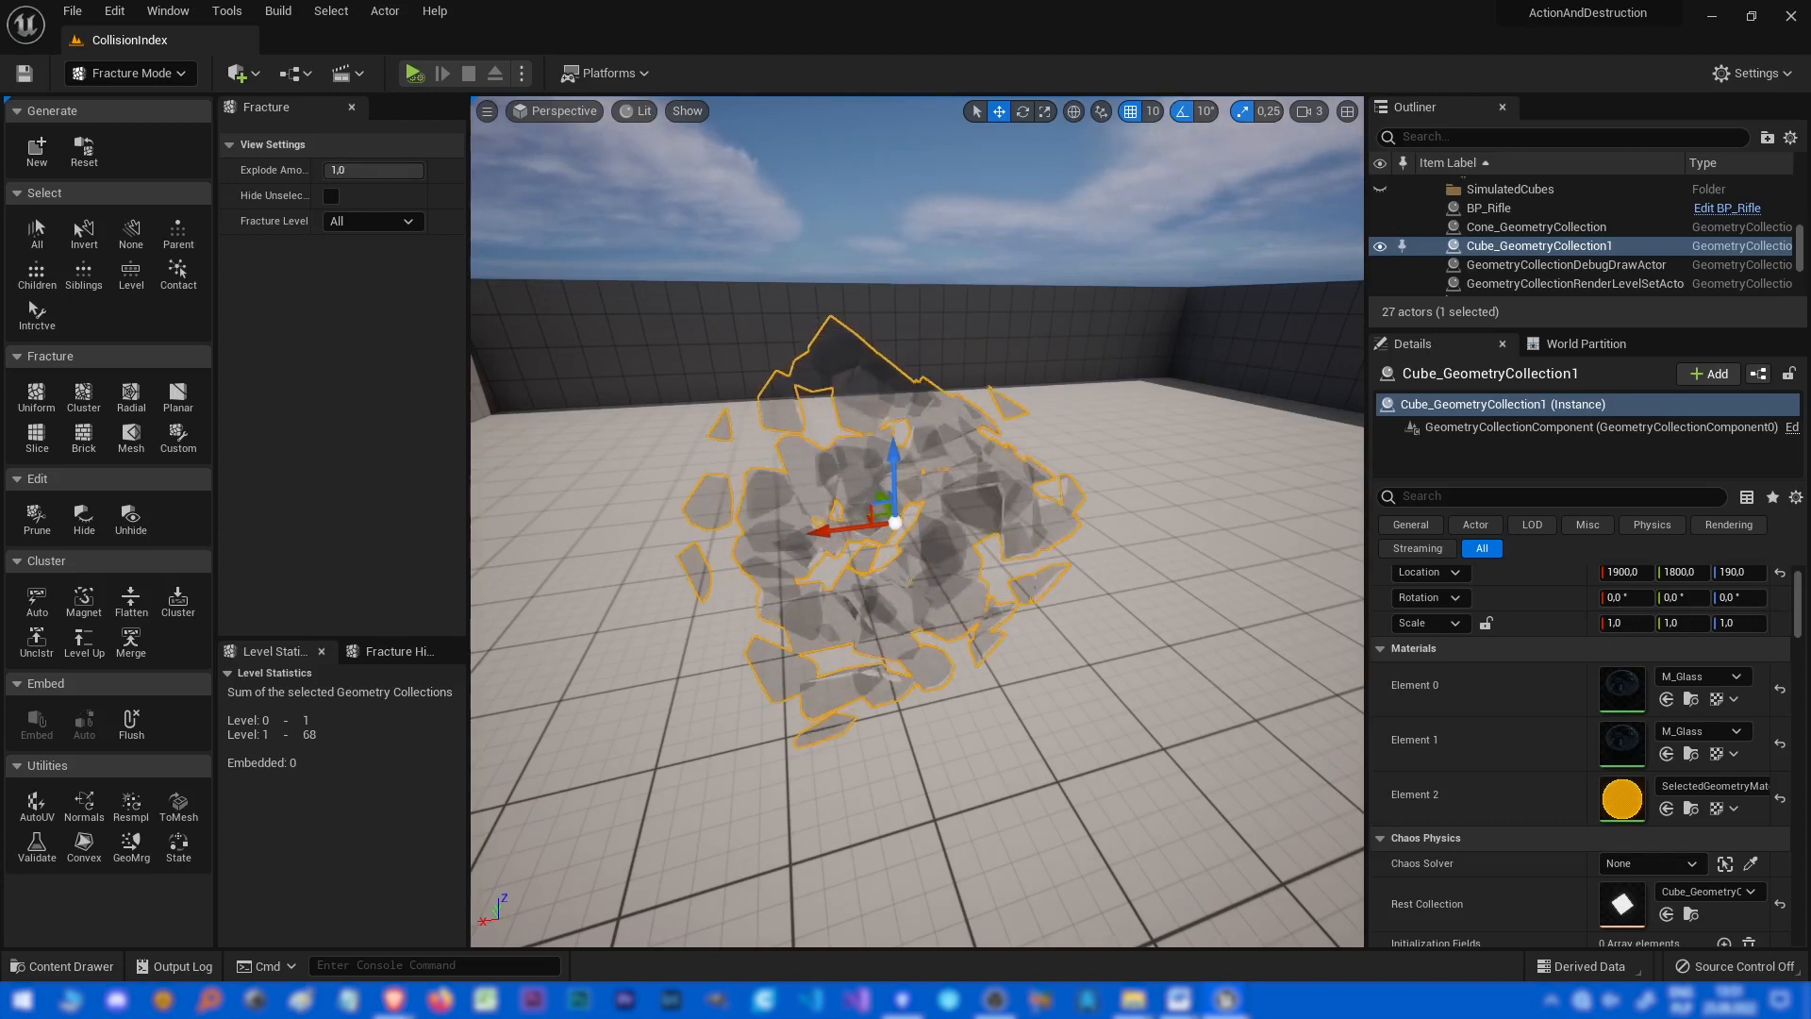
{"action": "left_click_drag", "start_coordinate": [423, 171], "coordinate": [332, 171]}
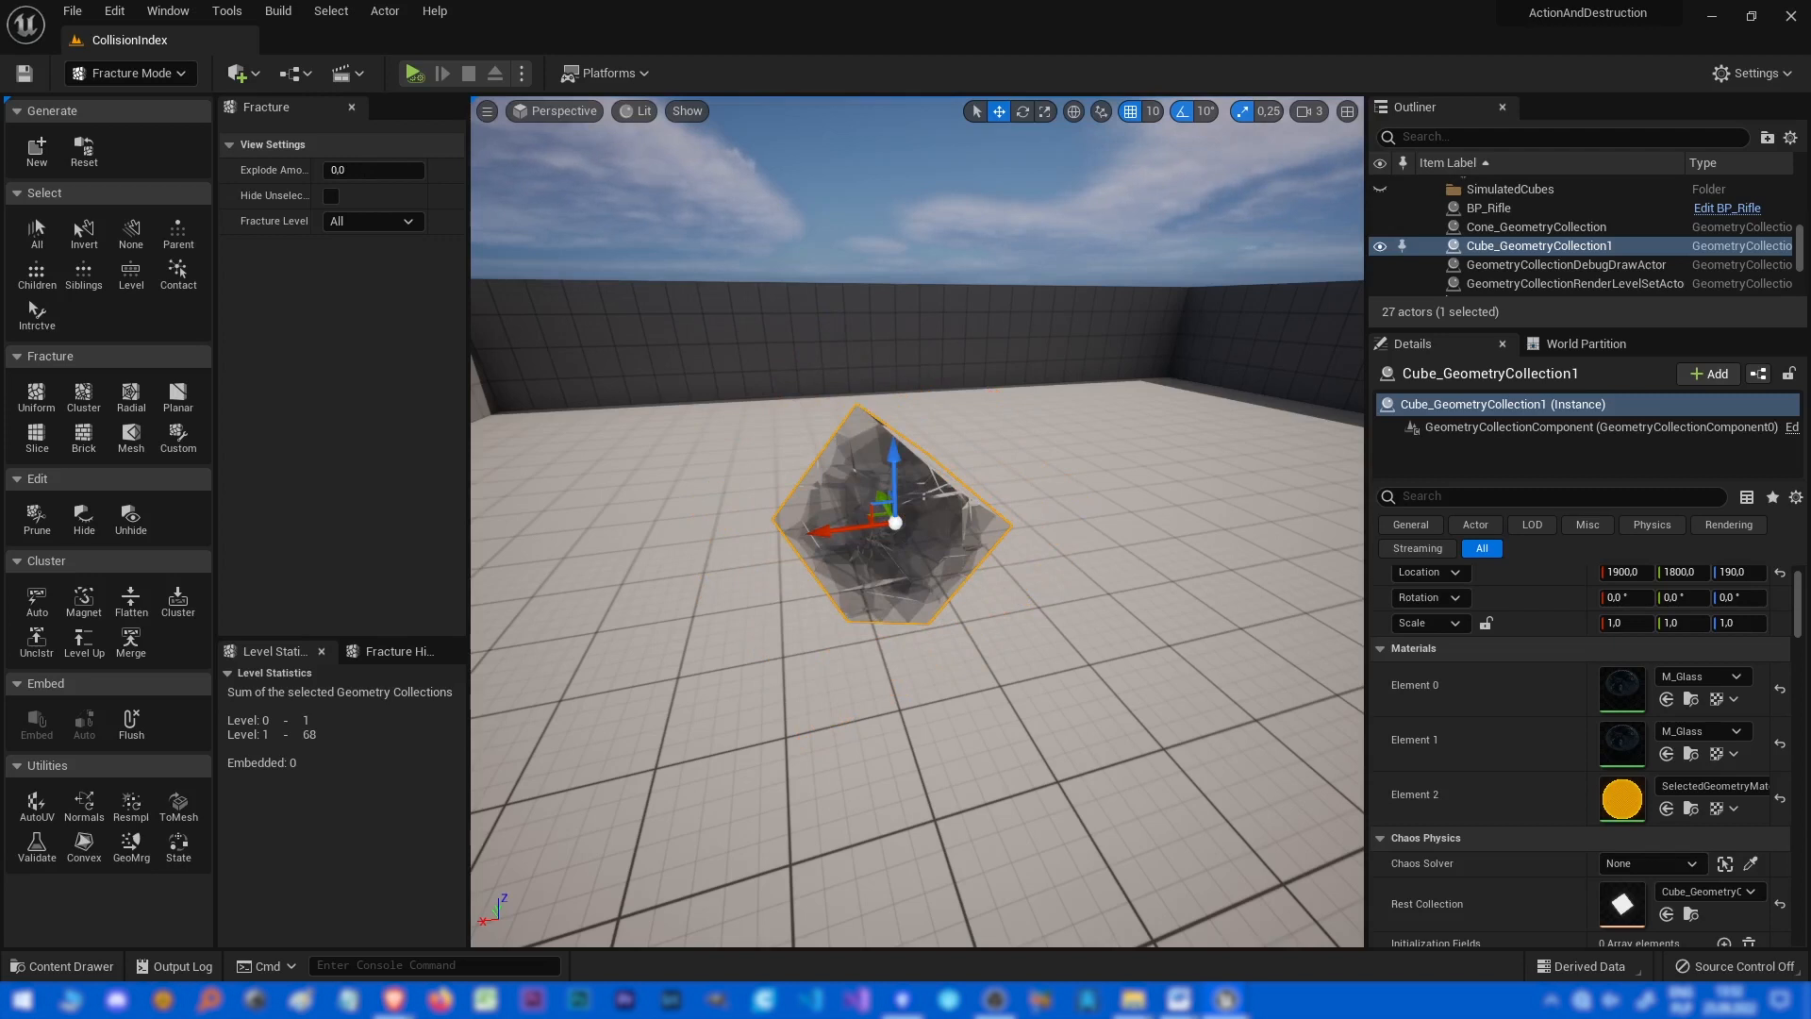
Lift the cube collection to Z 300 and simulate the level.
{"action": "left_click_drag", "start_coordinate": [894, 472], "coordinate": [889, 310]}
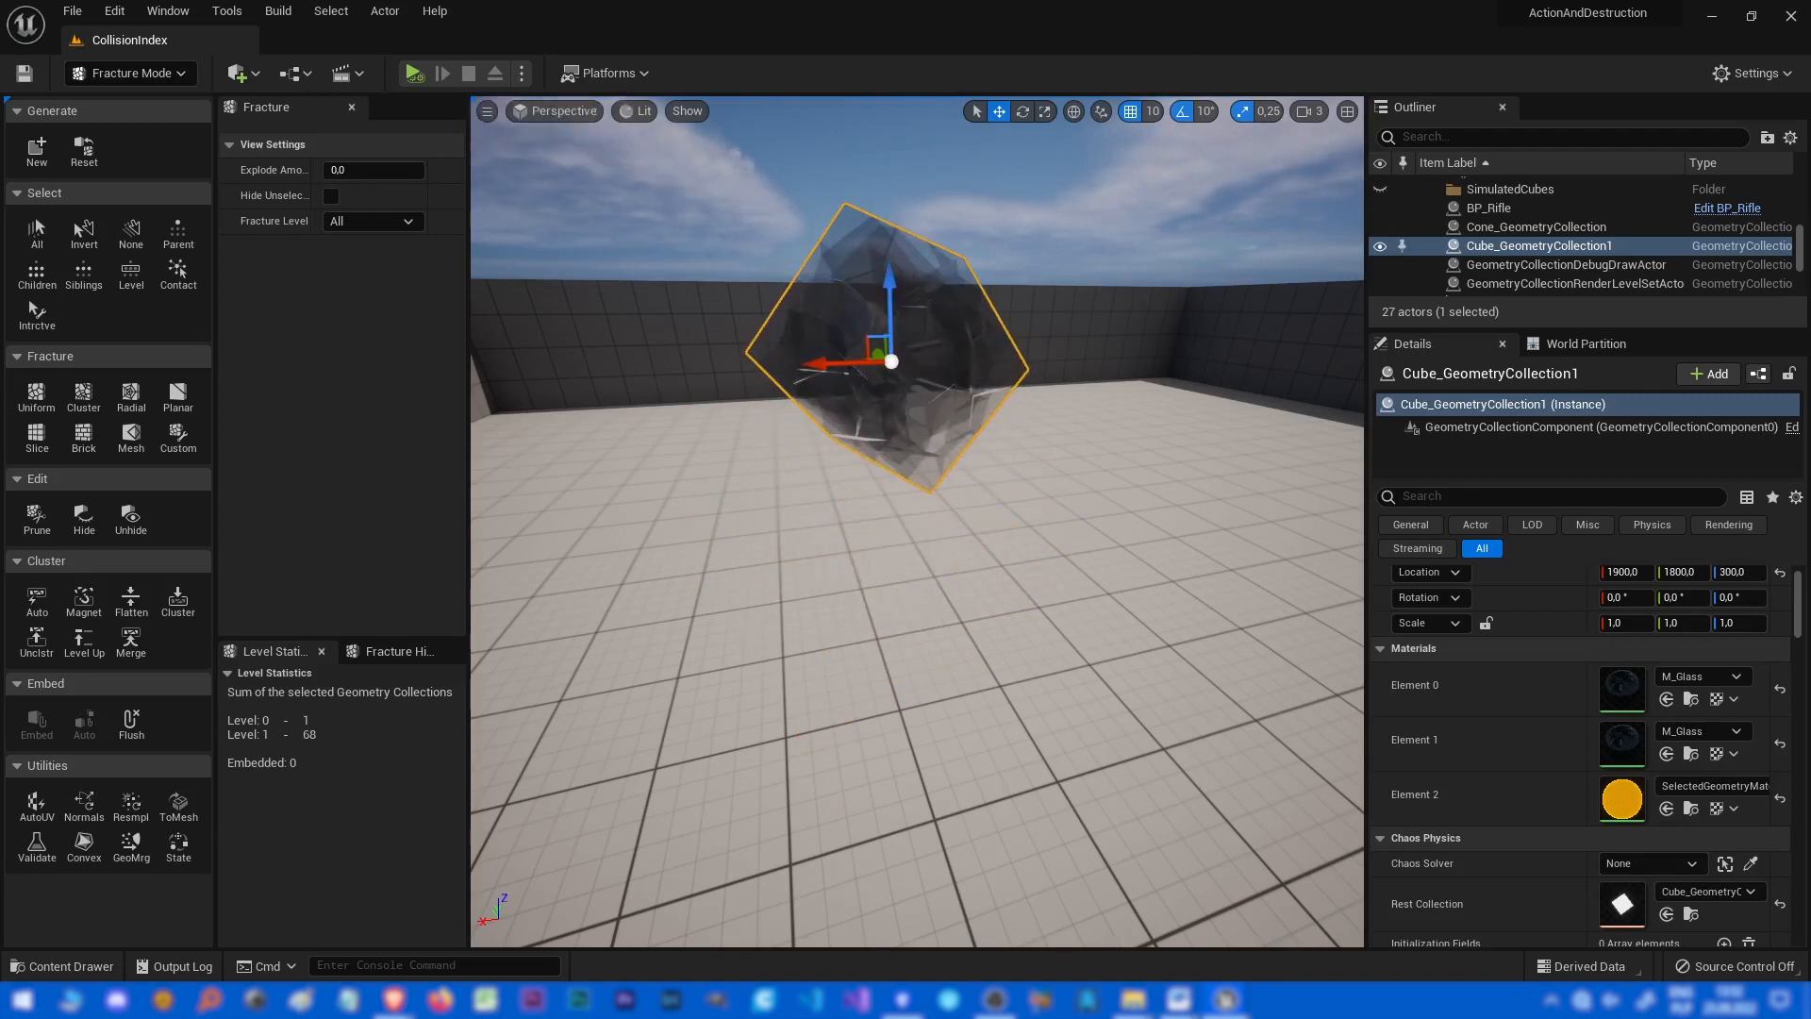
{"action": "left_click", "coordinate": [413, 72]}
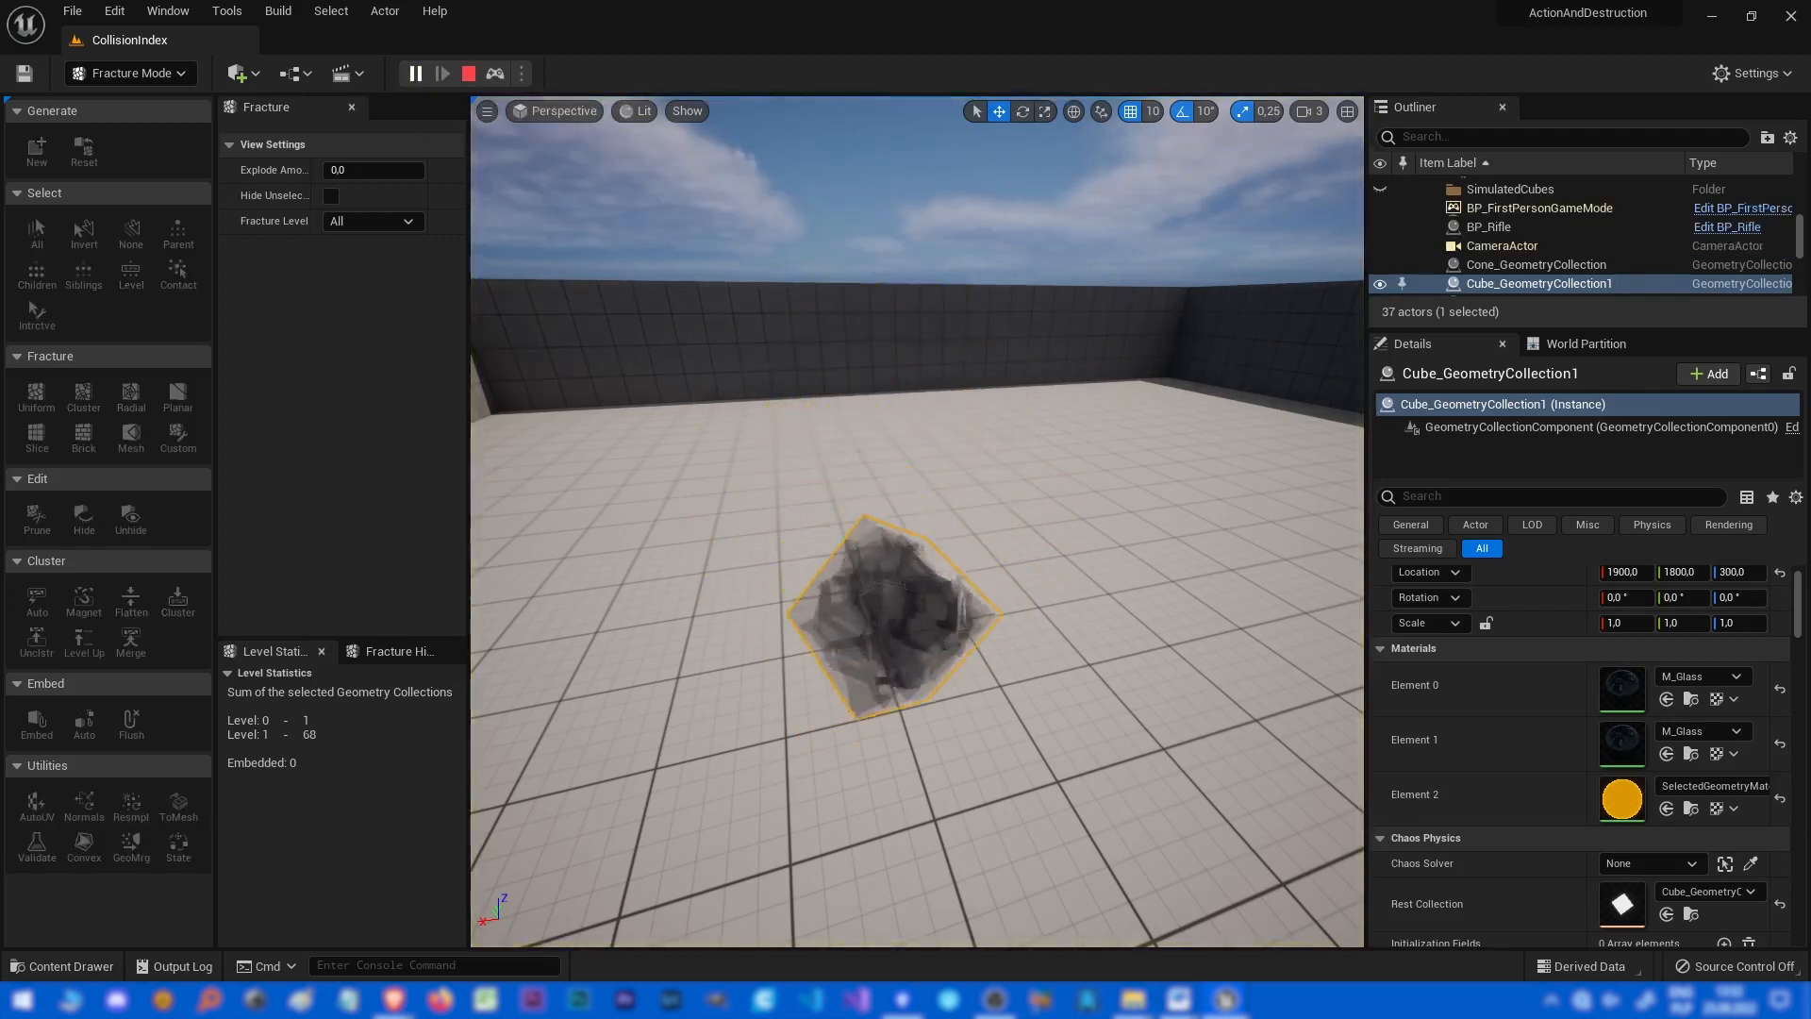
{"action": "key", "text": "Escape"}
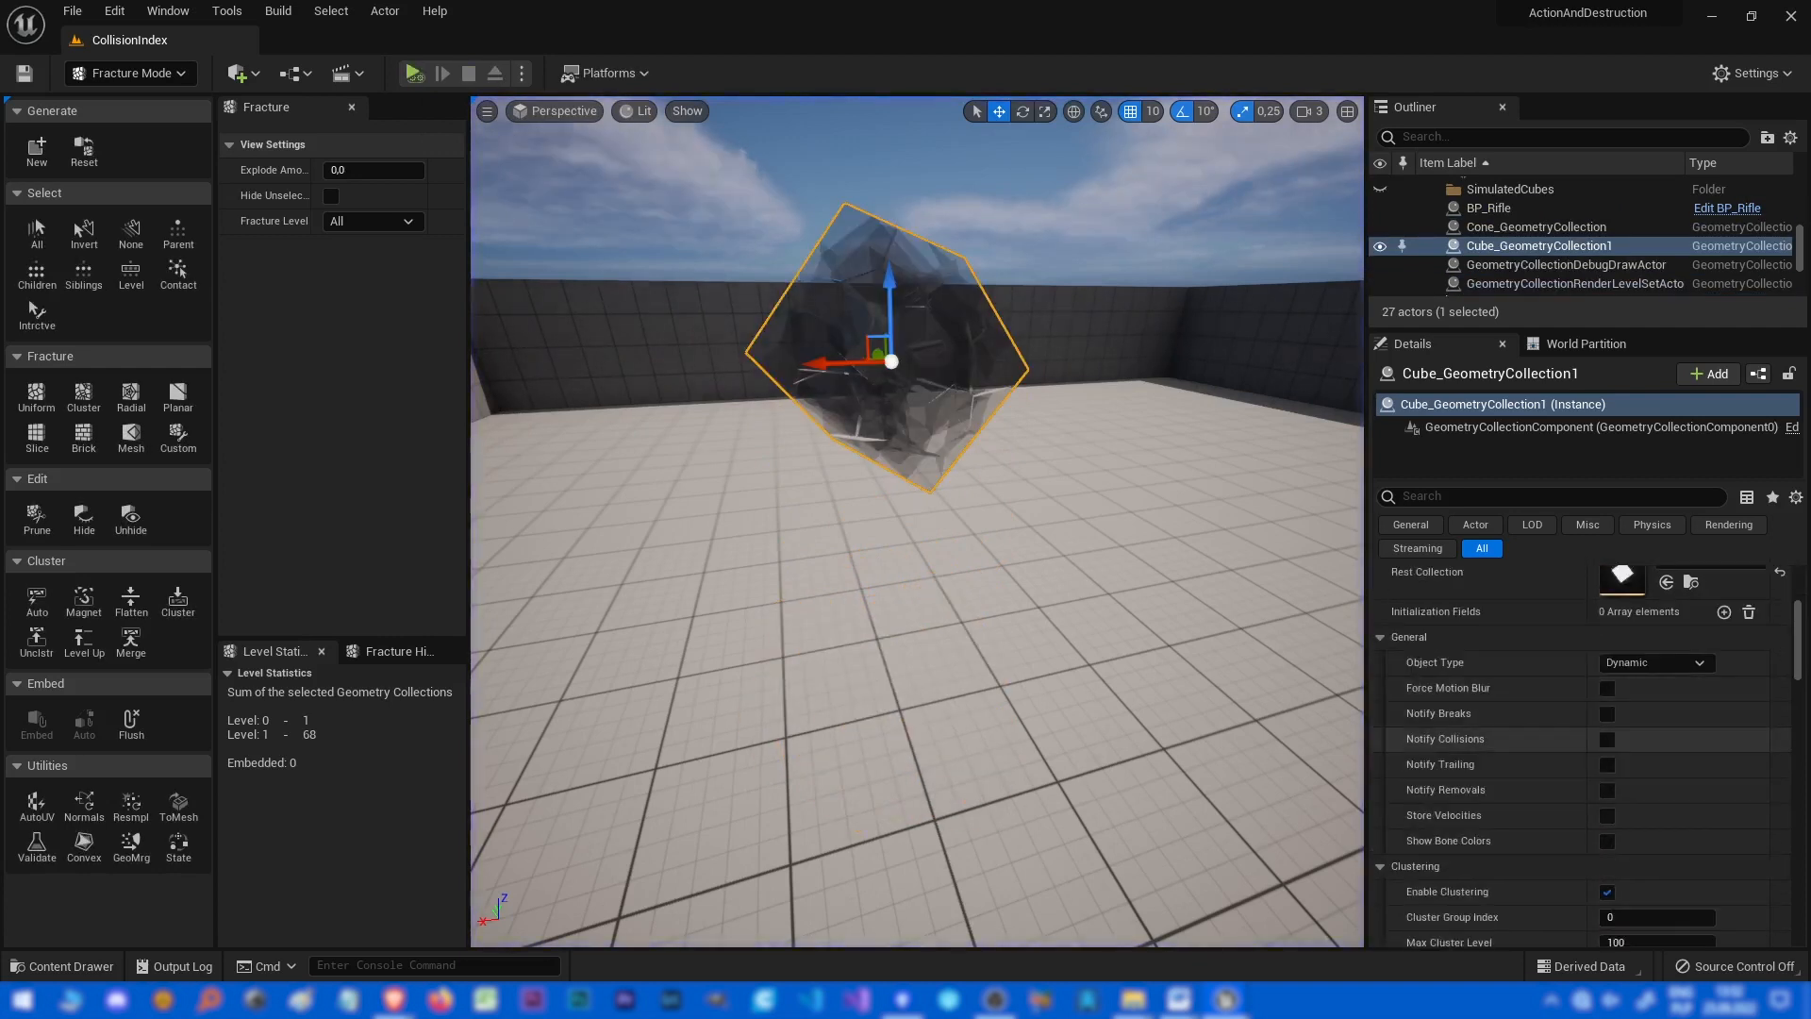
Enable clustering on the cube collection, set Max Cluster Level to 0, and simulate the level.
{"action": "scroll", "coordinate": [1585, 754], "scroll_direction": "down", "scroll_amount": 2}
{"action": "scroll", "coordinate": [1604, 764], "scroll_direction": "down", "scroll_amount": 4}
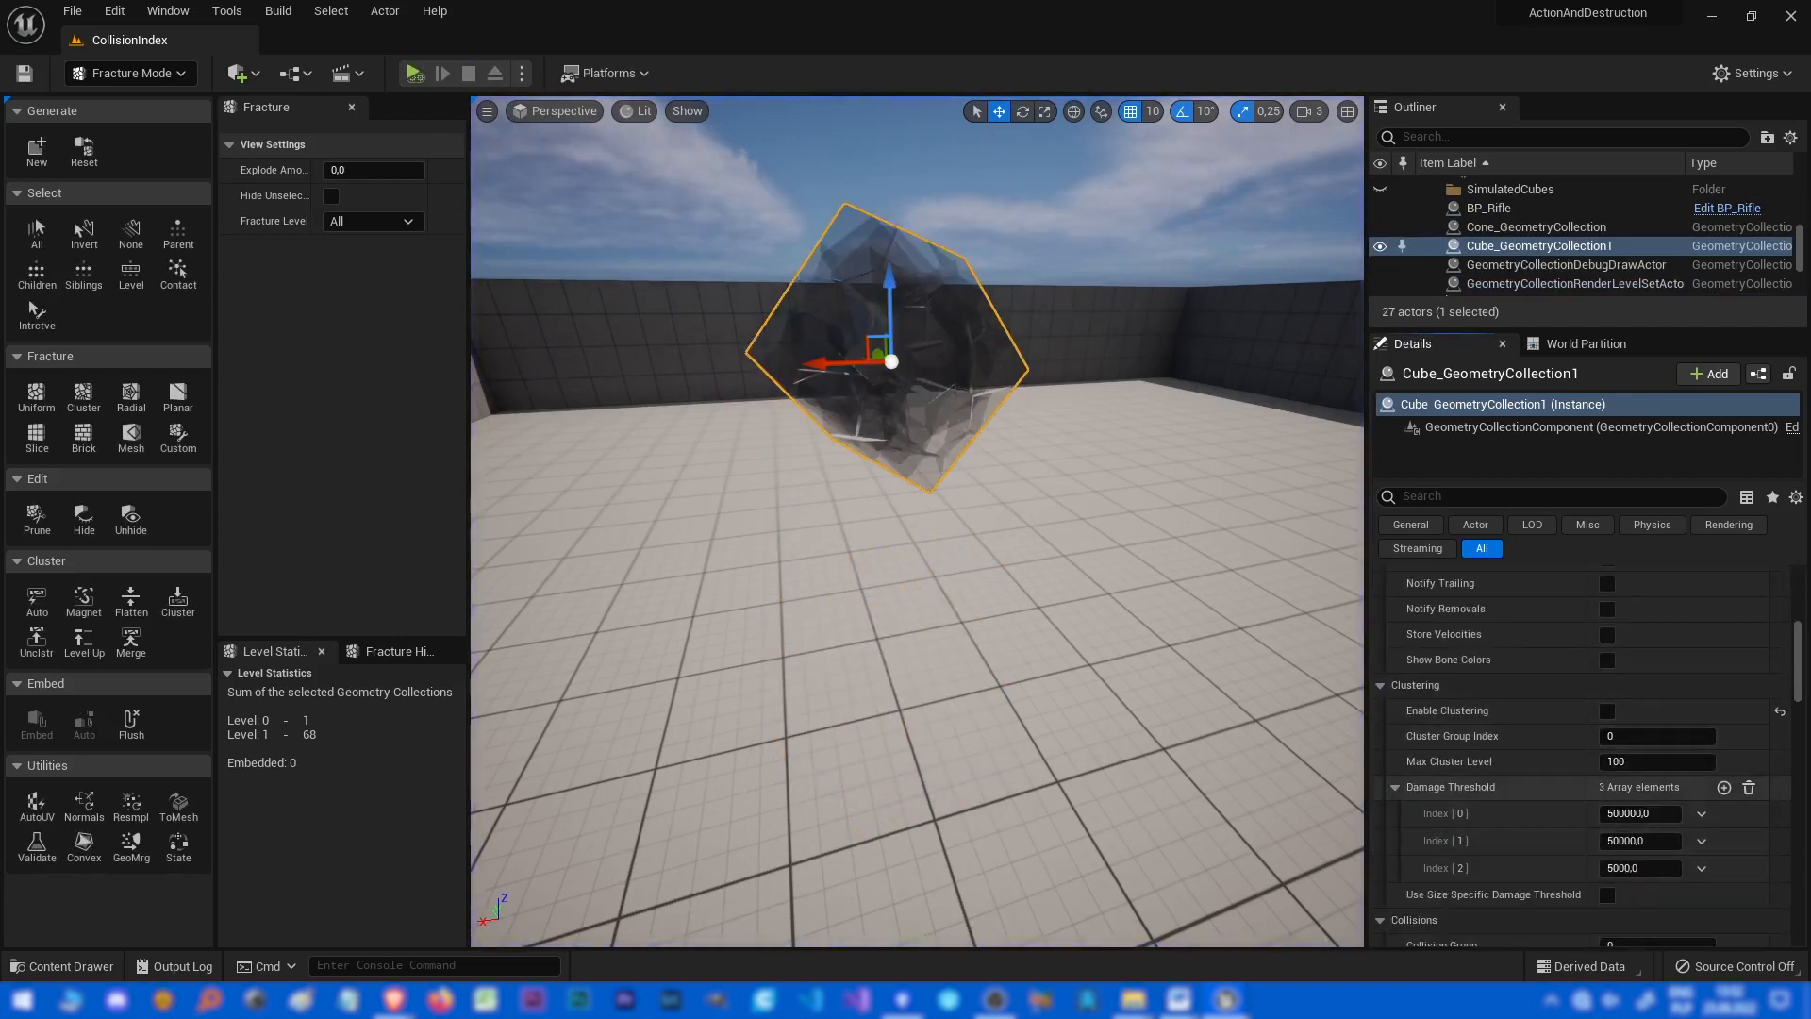
{"action": "left_click", "coordinate": [1616, 761]}
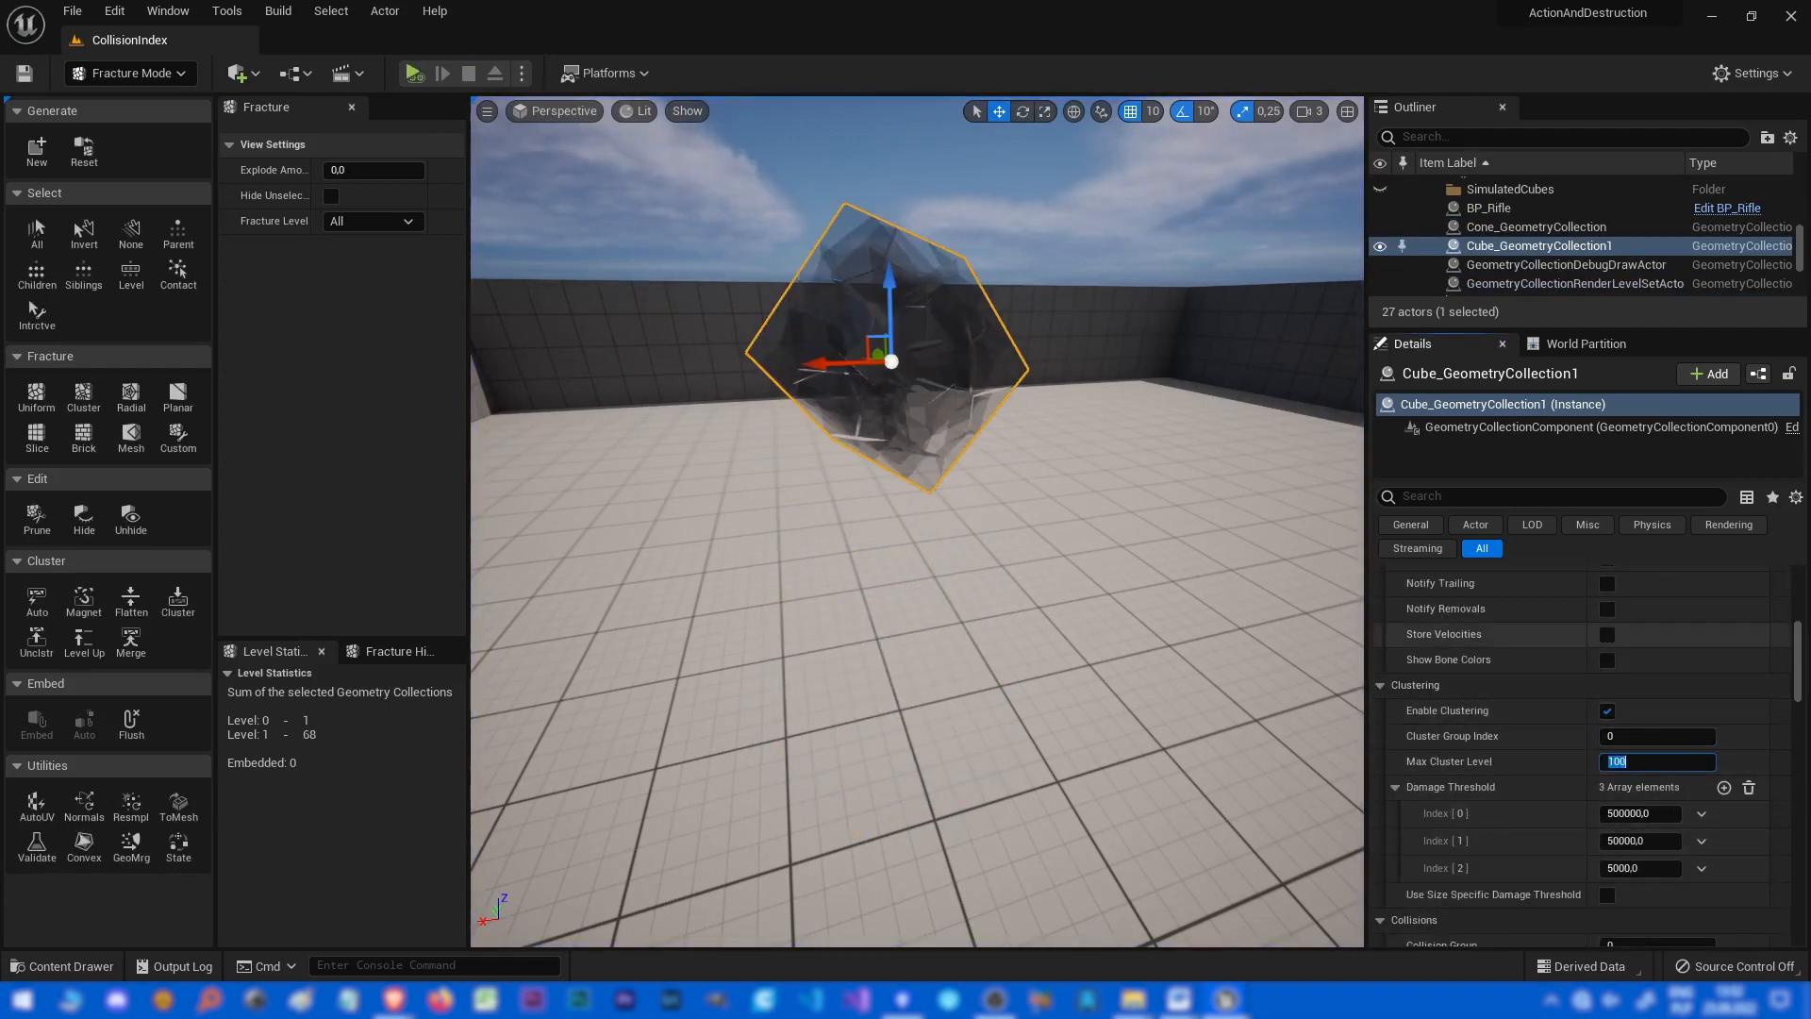
{"action": "key", "text": "alt+p"}
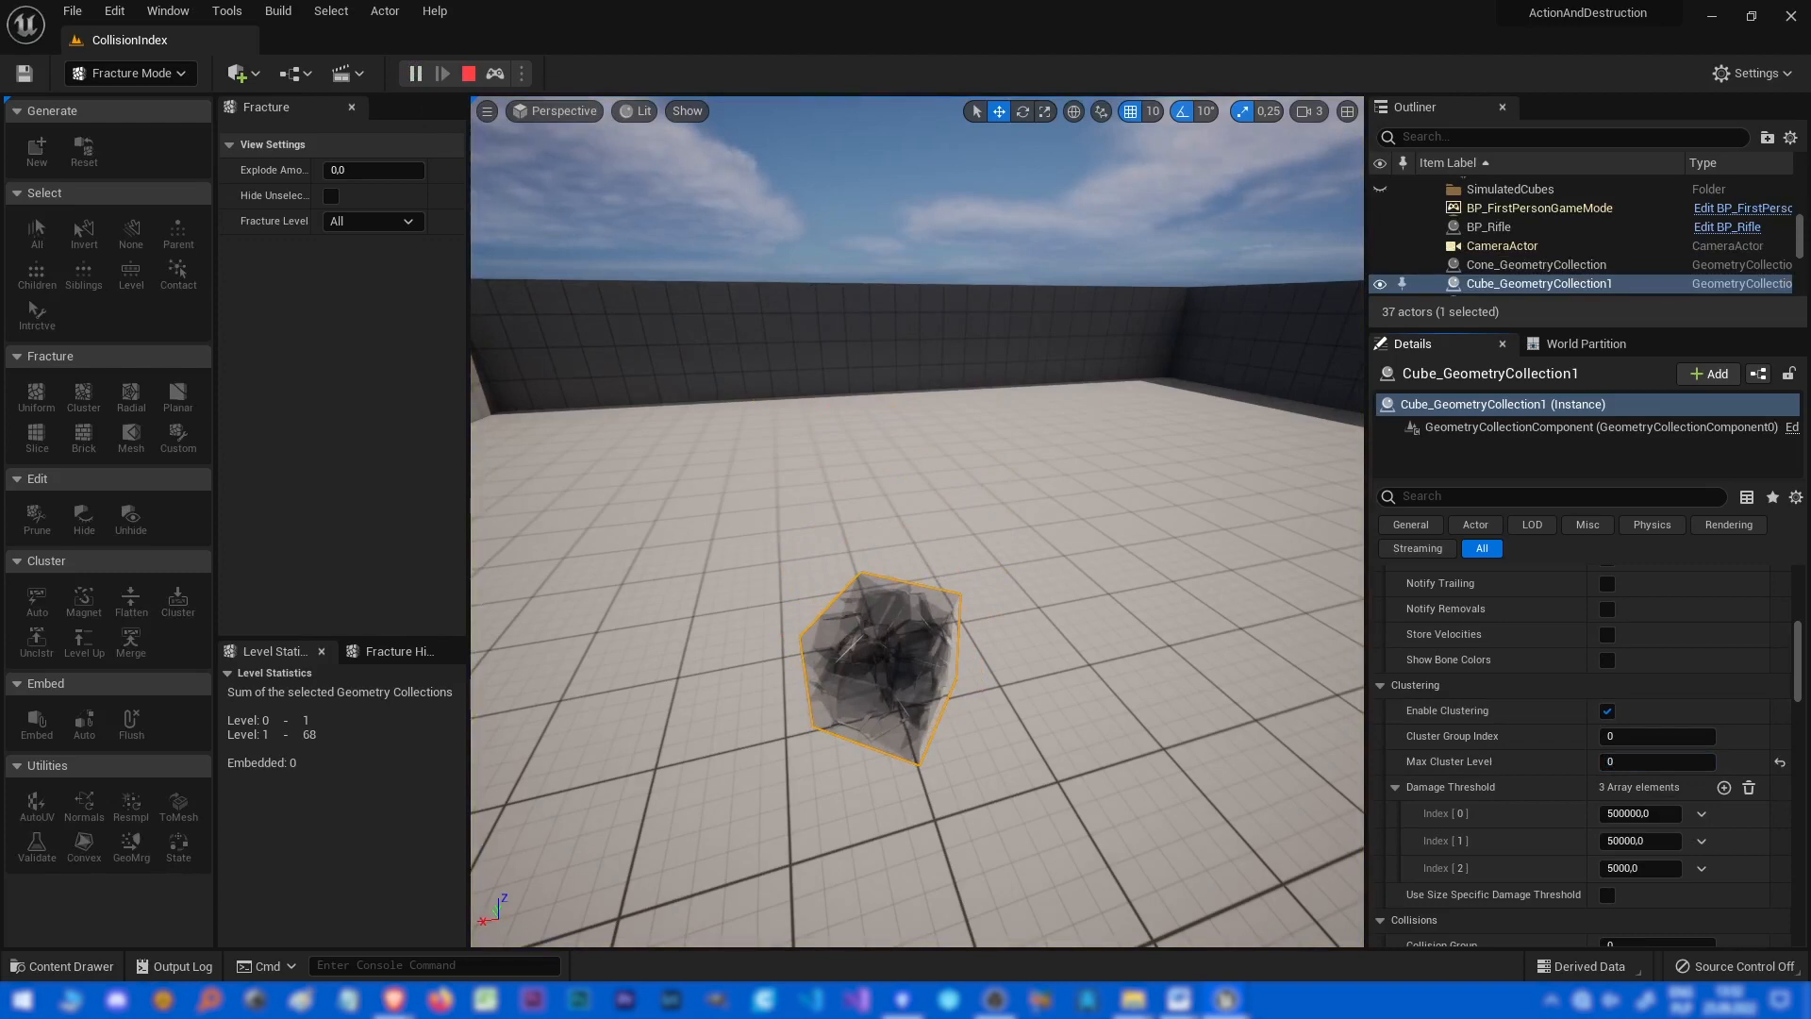
Move the camera around the simulated cube to inspect how it breaks, then stop the simulation.
{"action": "key", "text": "w"}
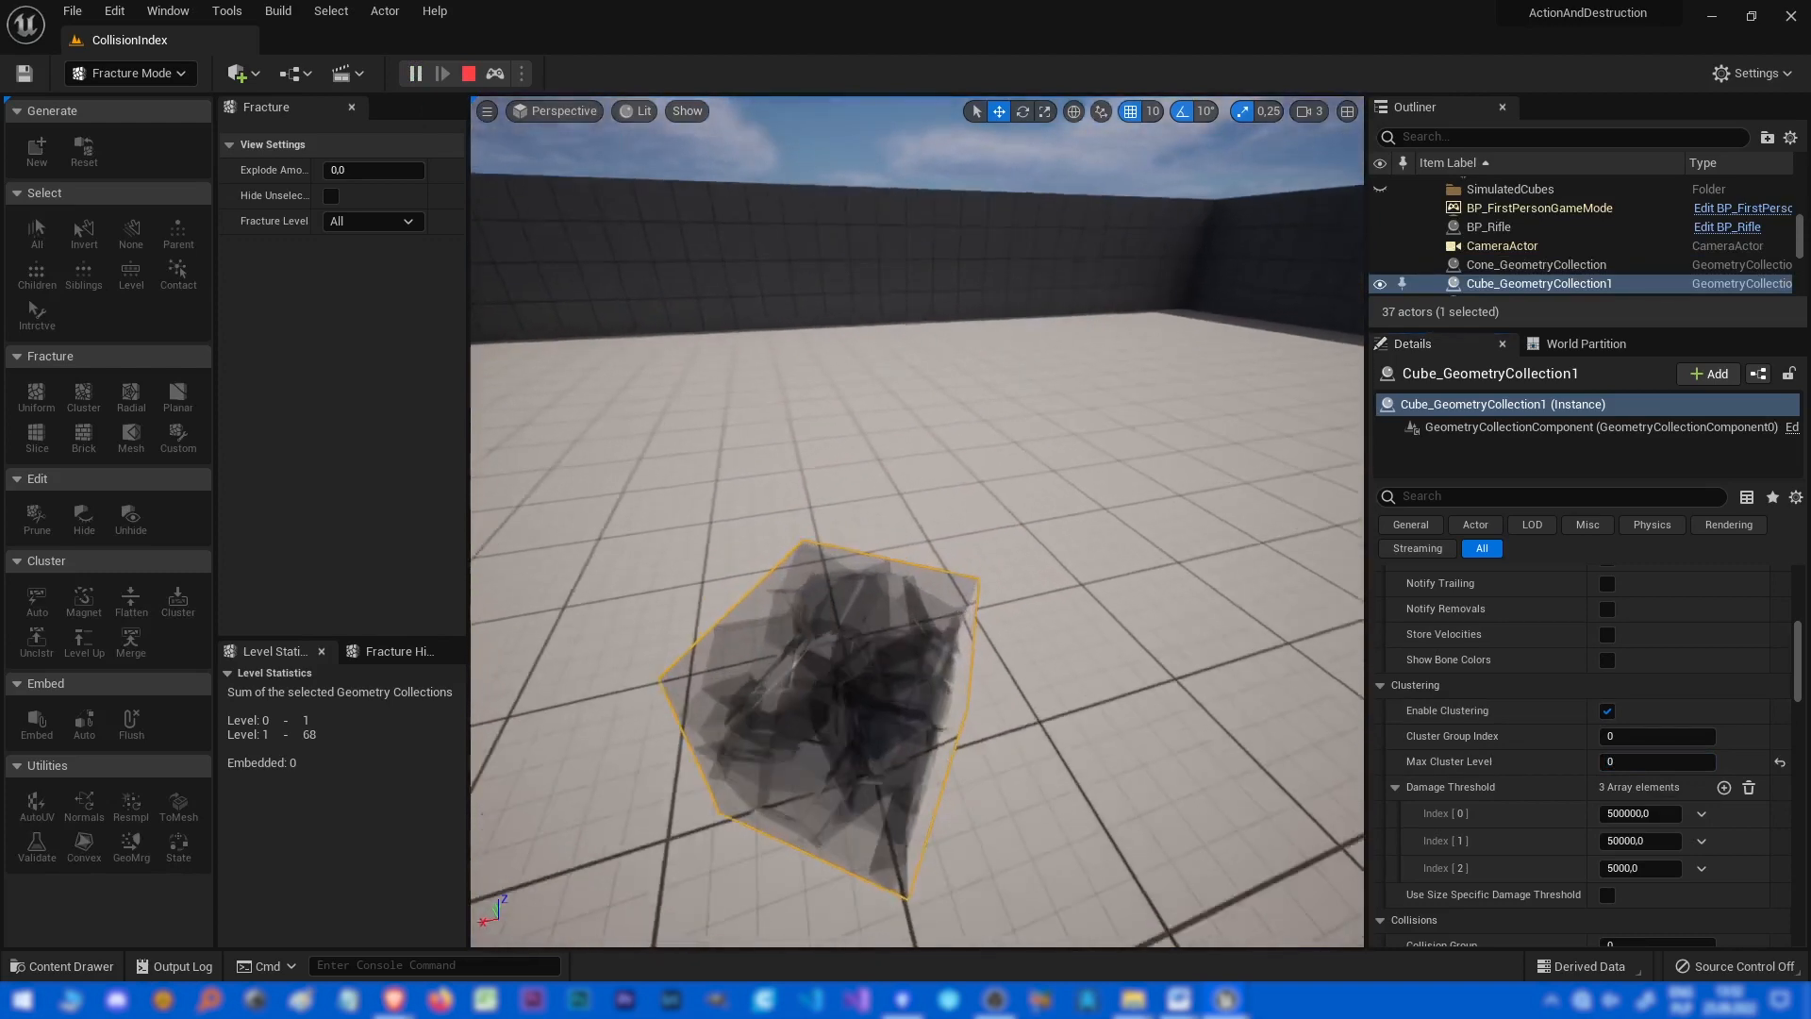
{"action": "key", "text": "s"}
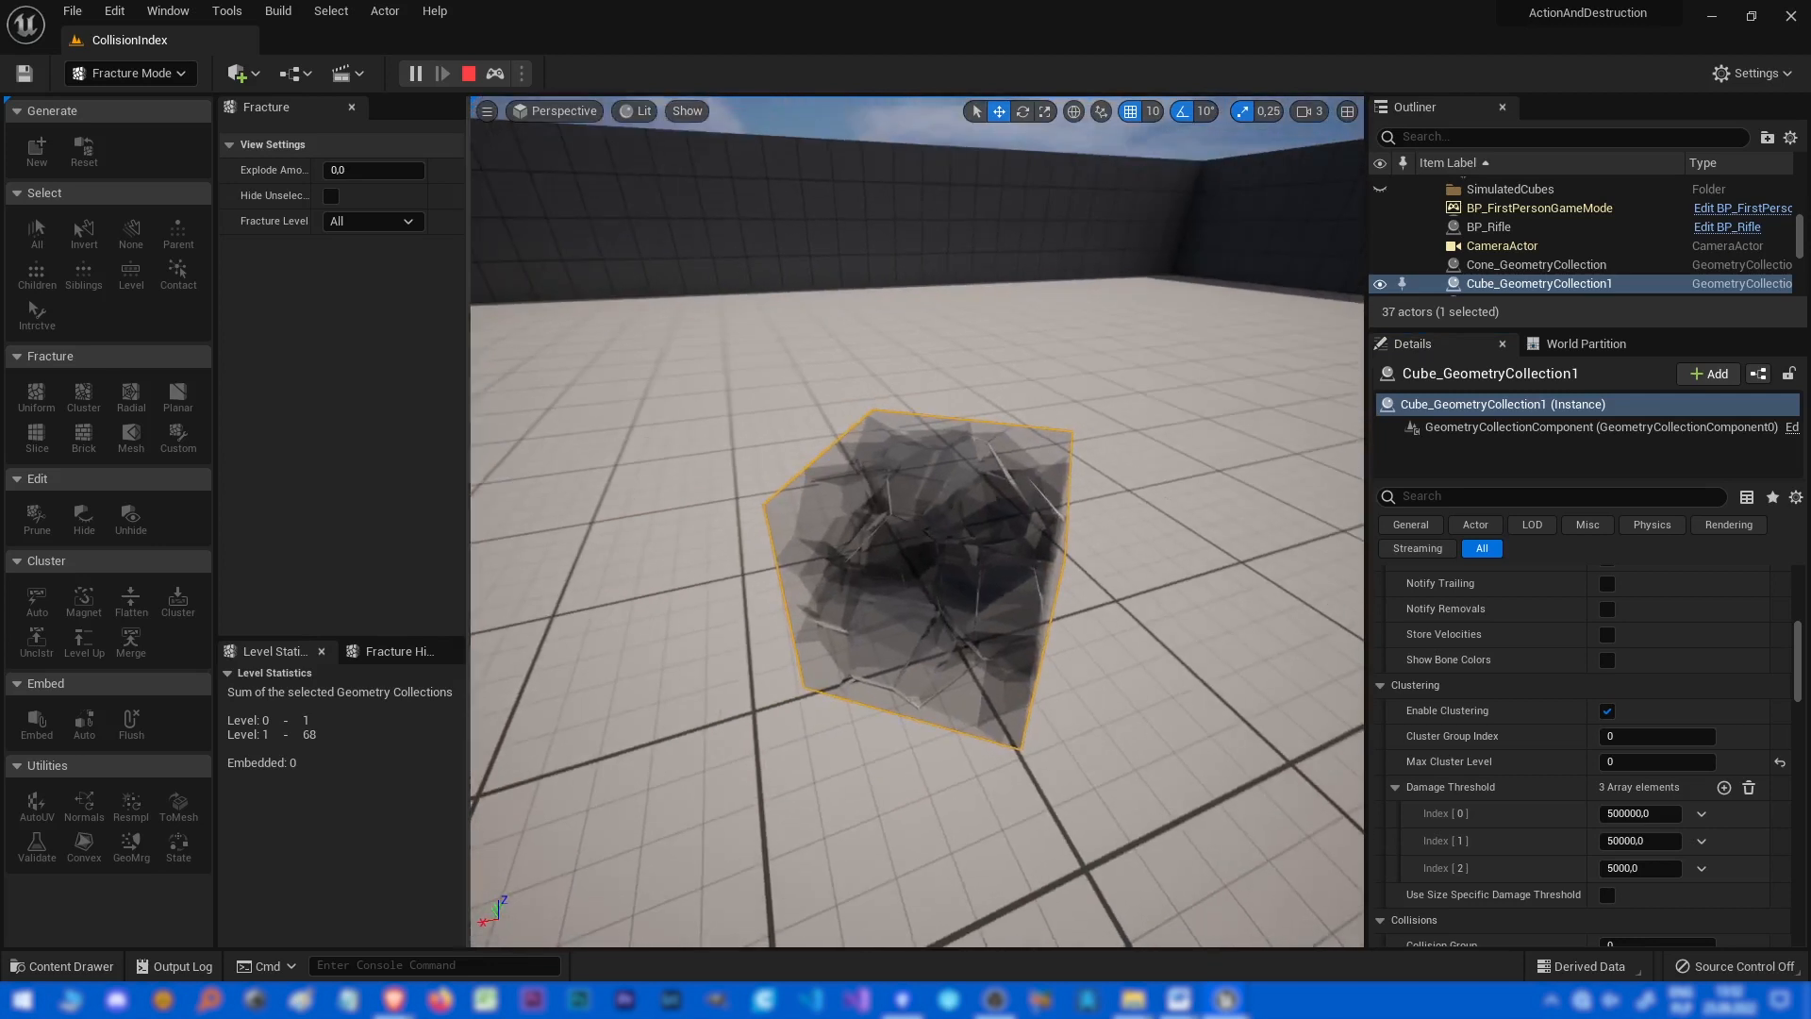
{"action": "key", "text": "s"}
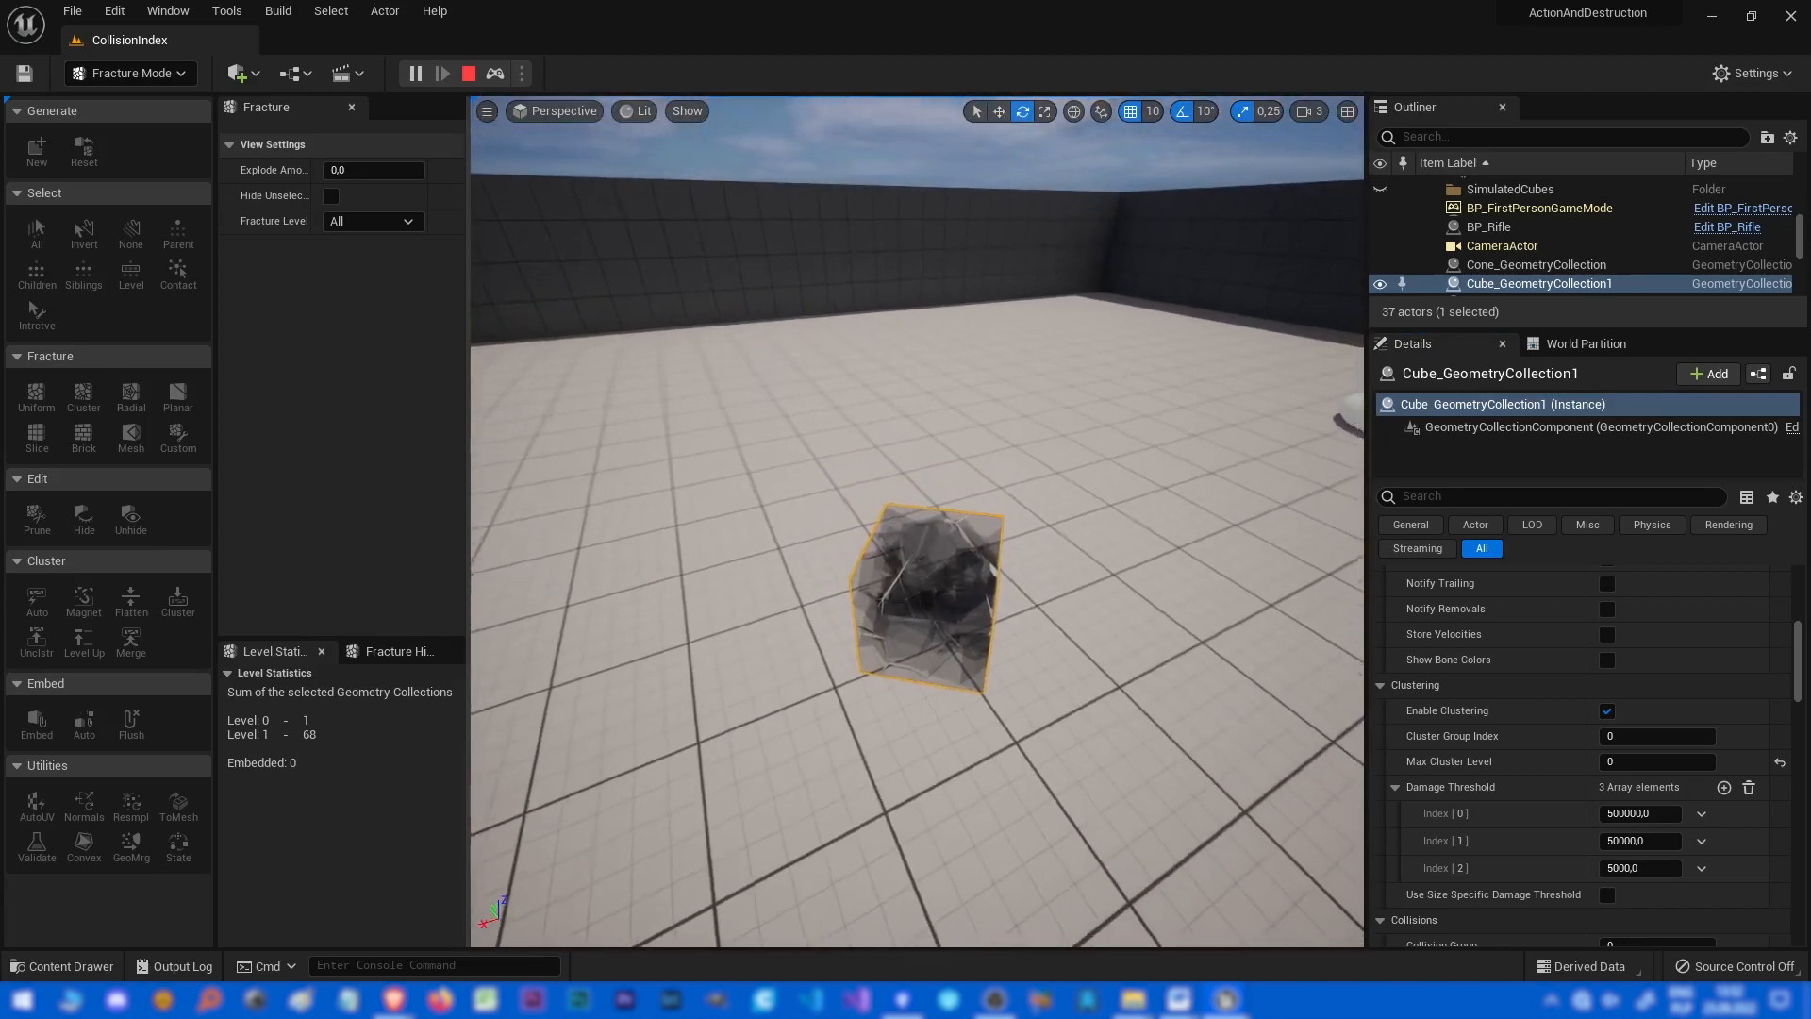
{"action": "key", "text": "Escape"}
Reset the cube collection's fracture and simulate the level again.
{"action": "left_click", "coordinate": [84, 151]}
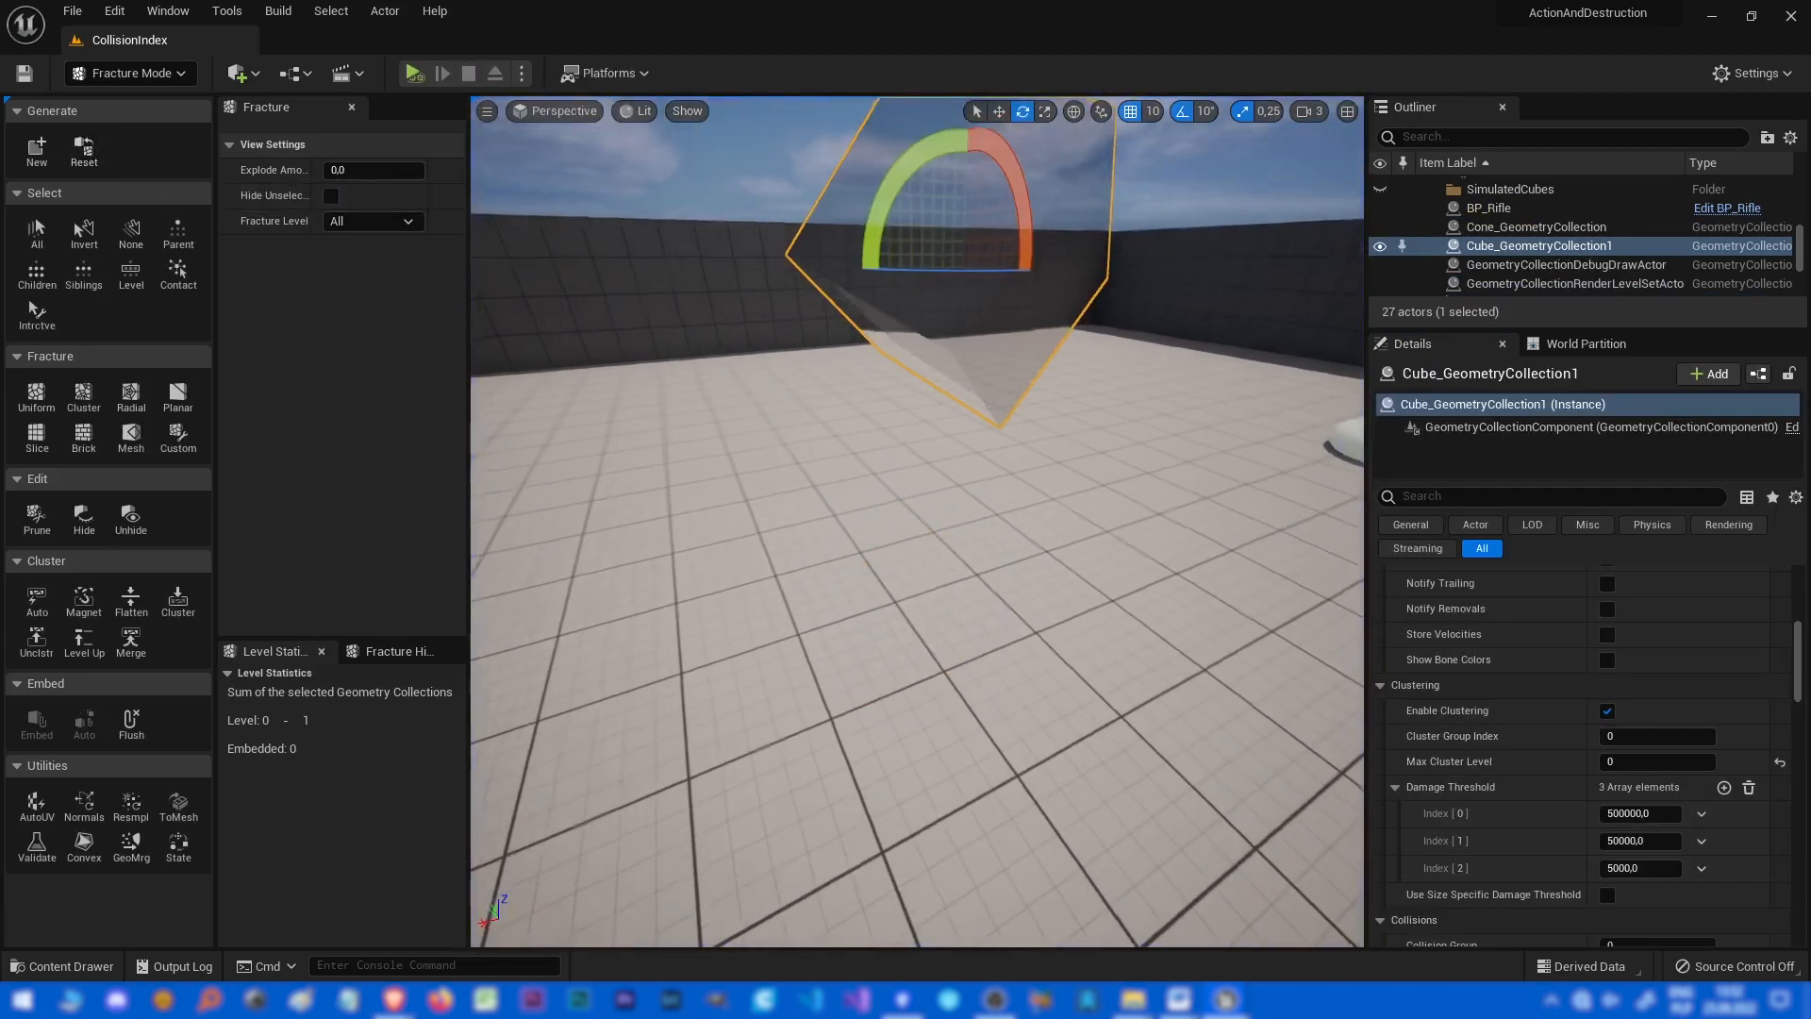
{"action": "key", "text": "w"}
{"action": "right_click_drag", "start_coordinate": [917, 521], "coordinate": [991, 436]}
{"action": "key", "text": "alt+s"}
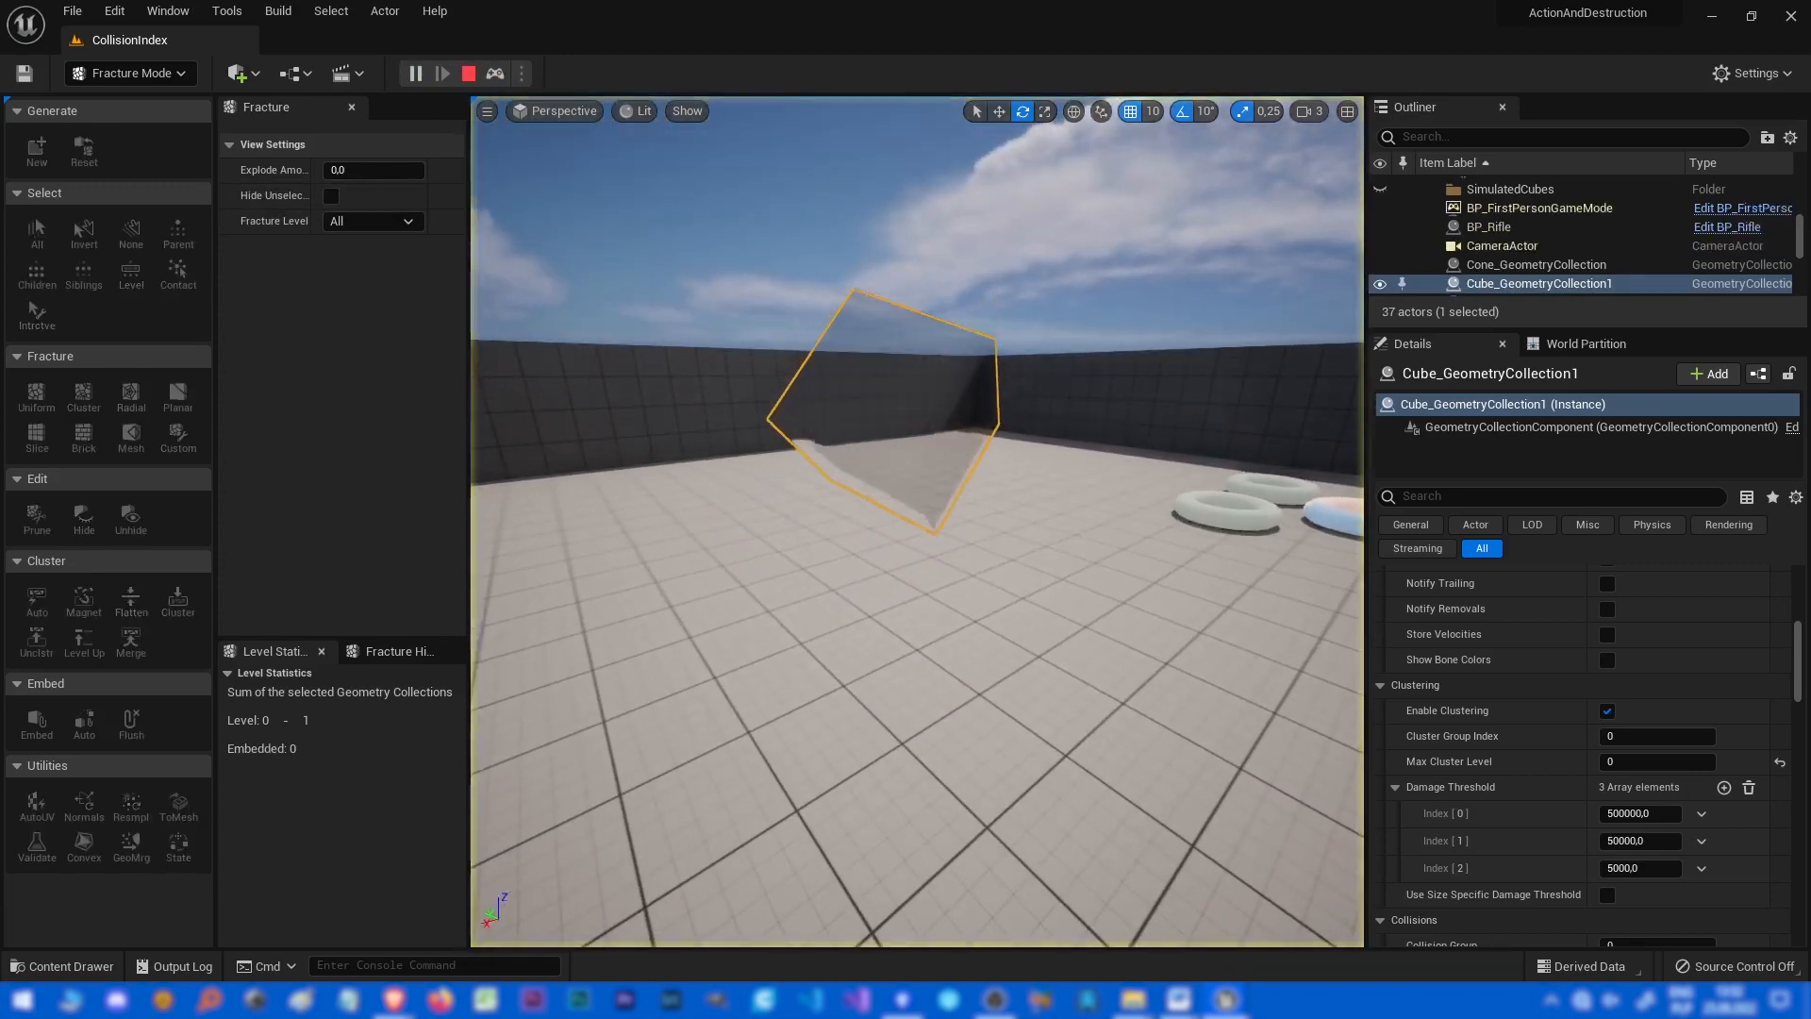
{"action": "key", "text": "Escape"}
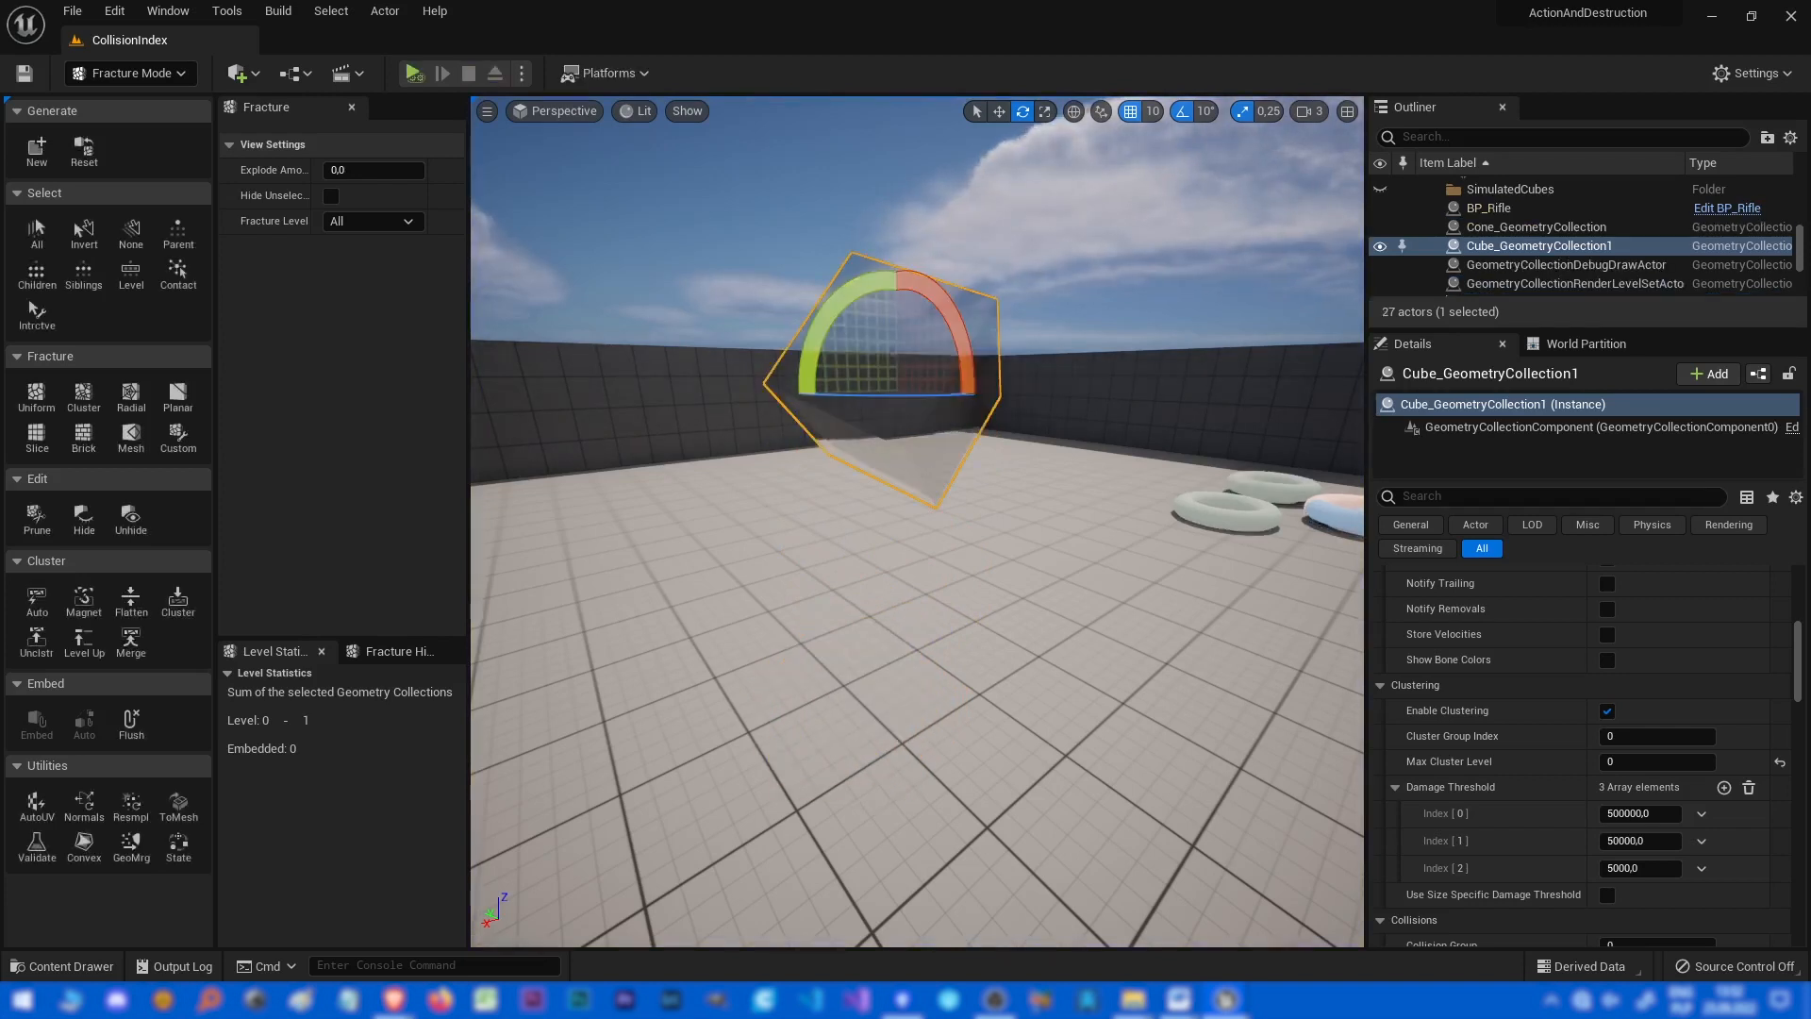
Switch the editor from Fracture Mode to Select Mode.
{"action": "right_click_drag", "start_coordinate": [916, 521], "coordinate": [929, 573]}
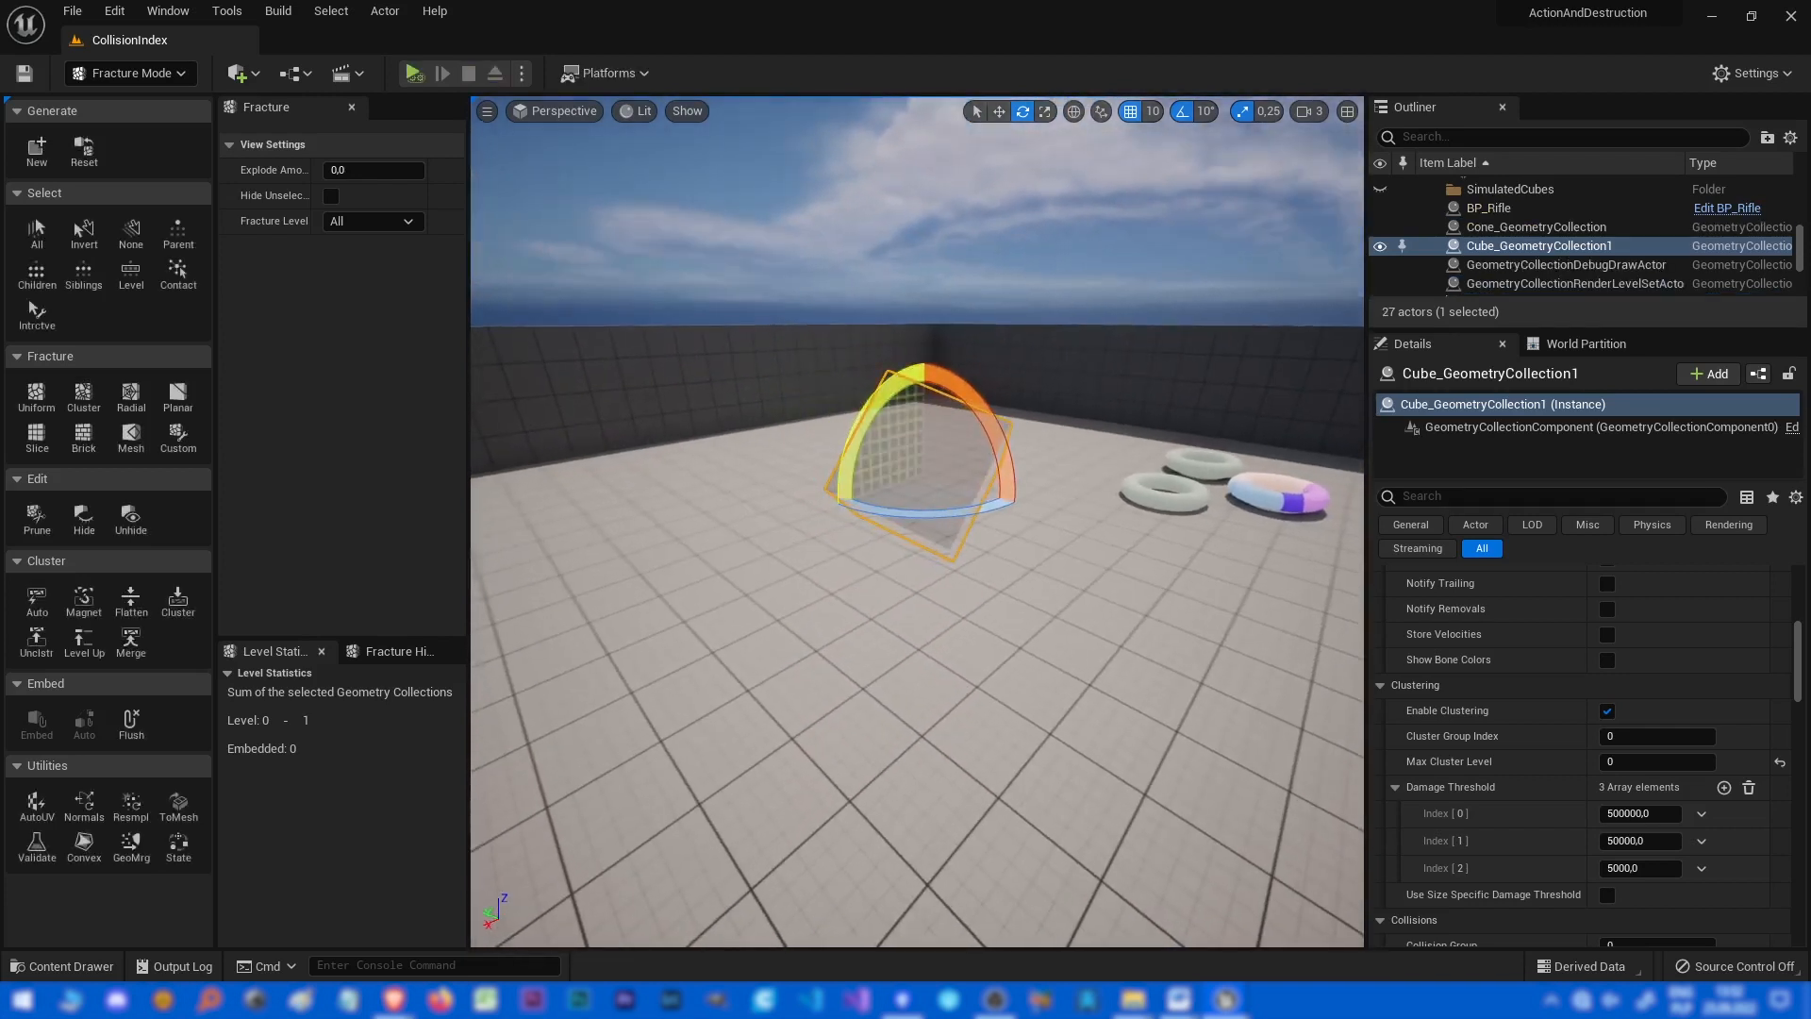
{"action": "right_click_drag", "start_coordinate": [877, 424], "coordinate": [915, 409]}
{"action": "left_click", "coordinate": [132, 73]}
{"action": "left_click", "coordinate": [106, 102]}
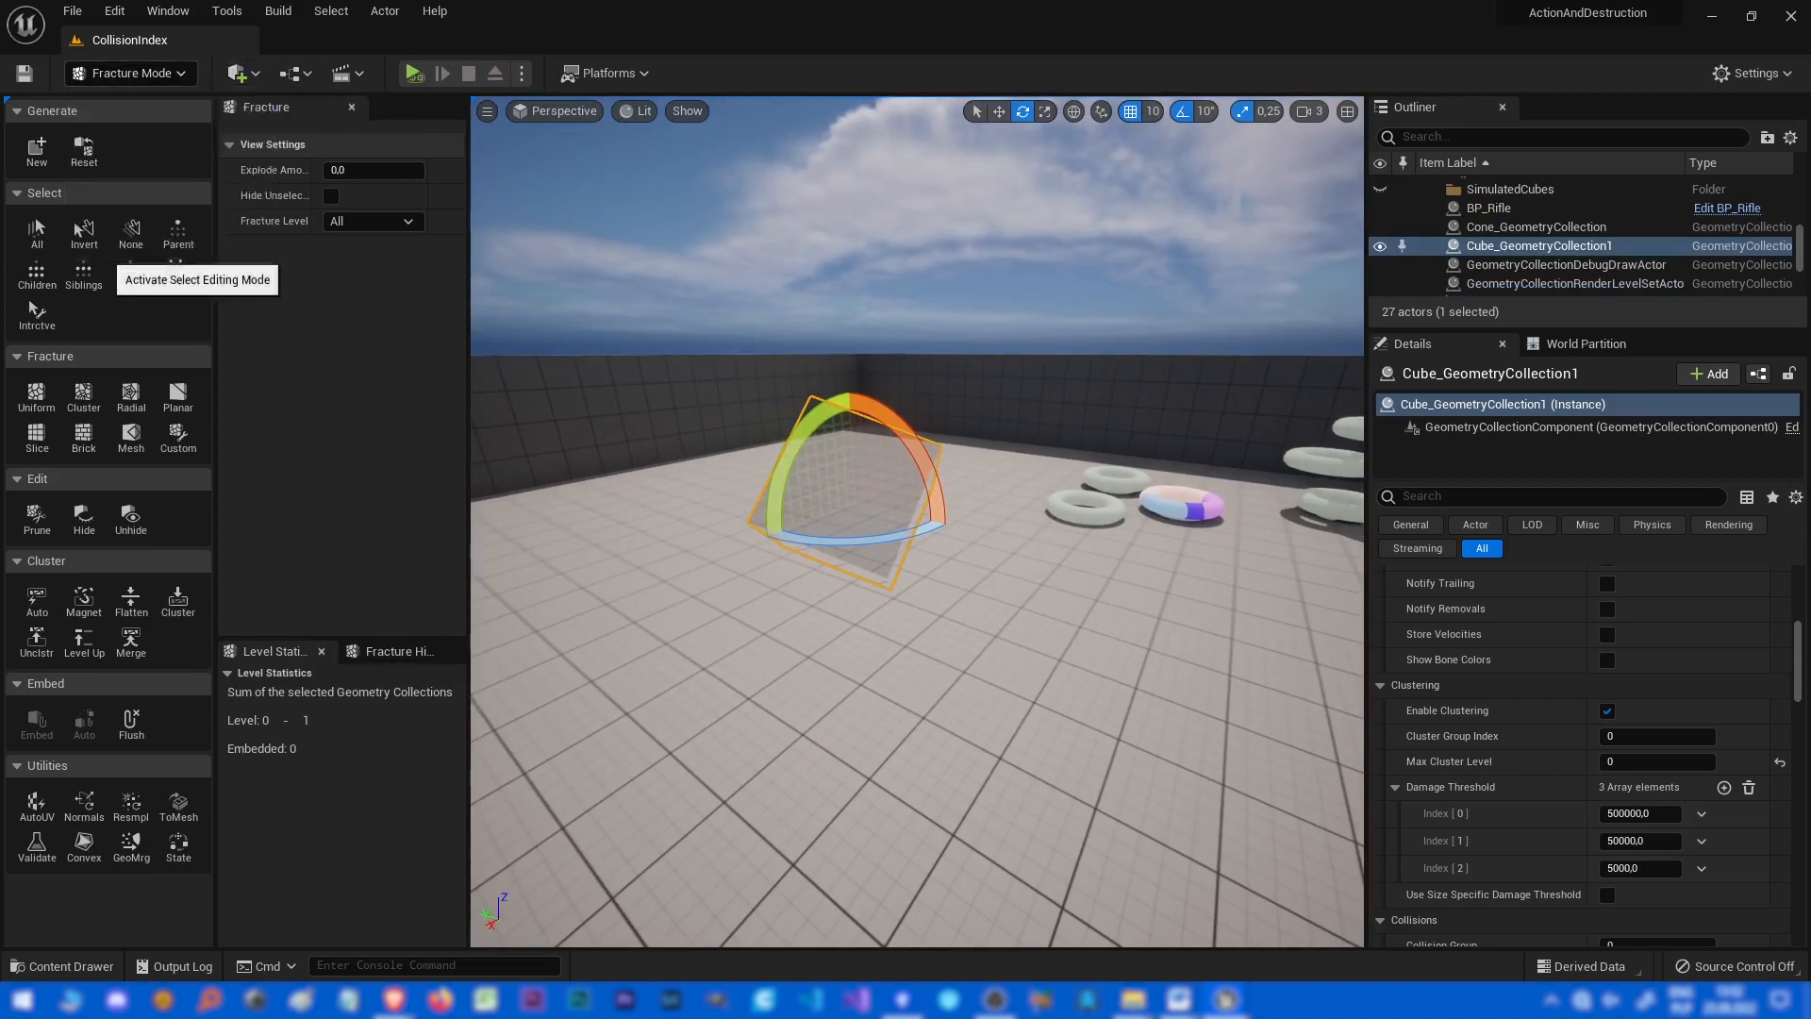
{"action": "scroll", "coordinate": [1556, 731], "scroll_direction": "up", "scroll_amount": 9}
{"action": "right_click_drag", "start_coordinate": [943, 472], "coordinate": [891, 464]}
{"action": "scroll", "coordinate": [1580, 736], "scroll_direction": "up", "scroll_amount": 3}
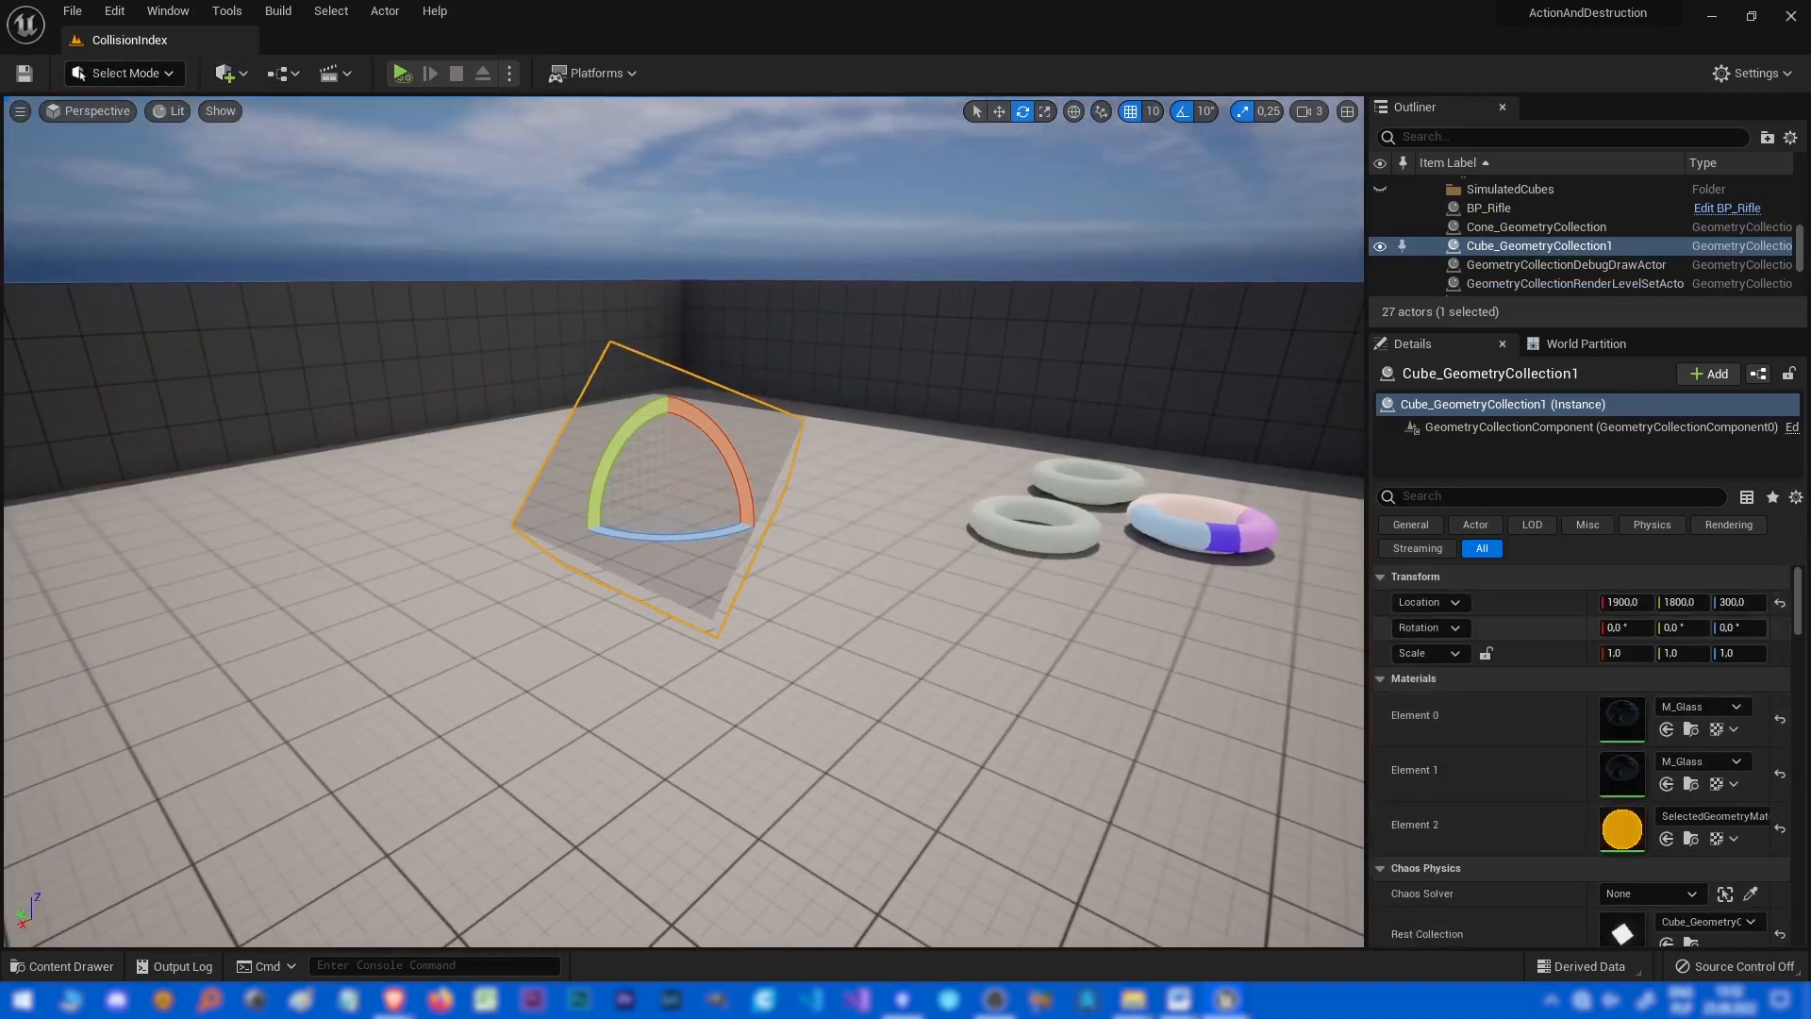
Create a Blueprint subclass of GeometryCollectionActor from the cube collection and select its Geometry Collection Component.
{"action": "left_click", "coordinate": [1709, 373]}
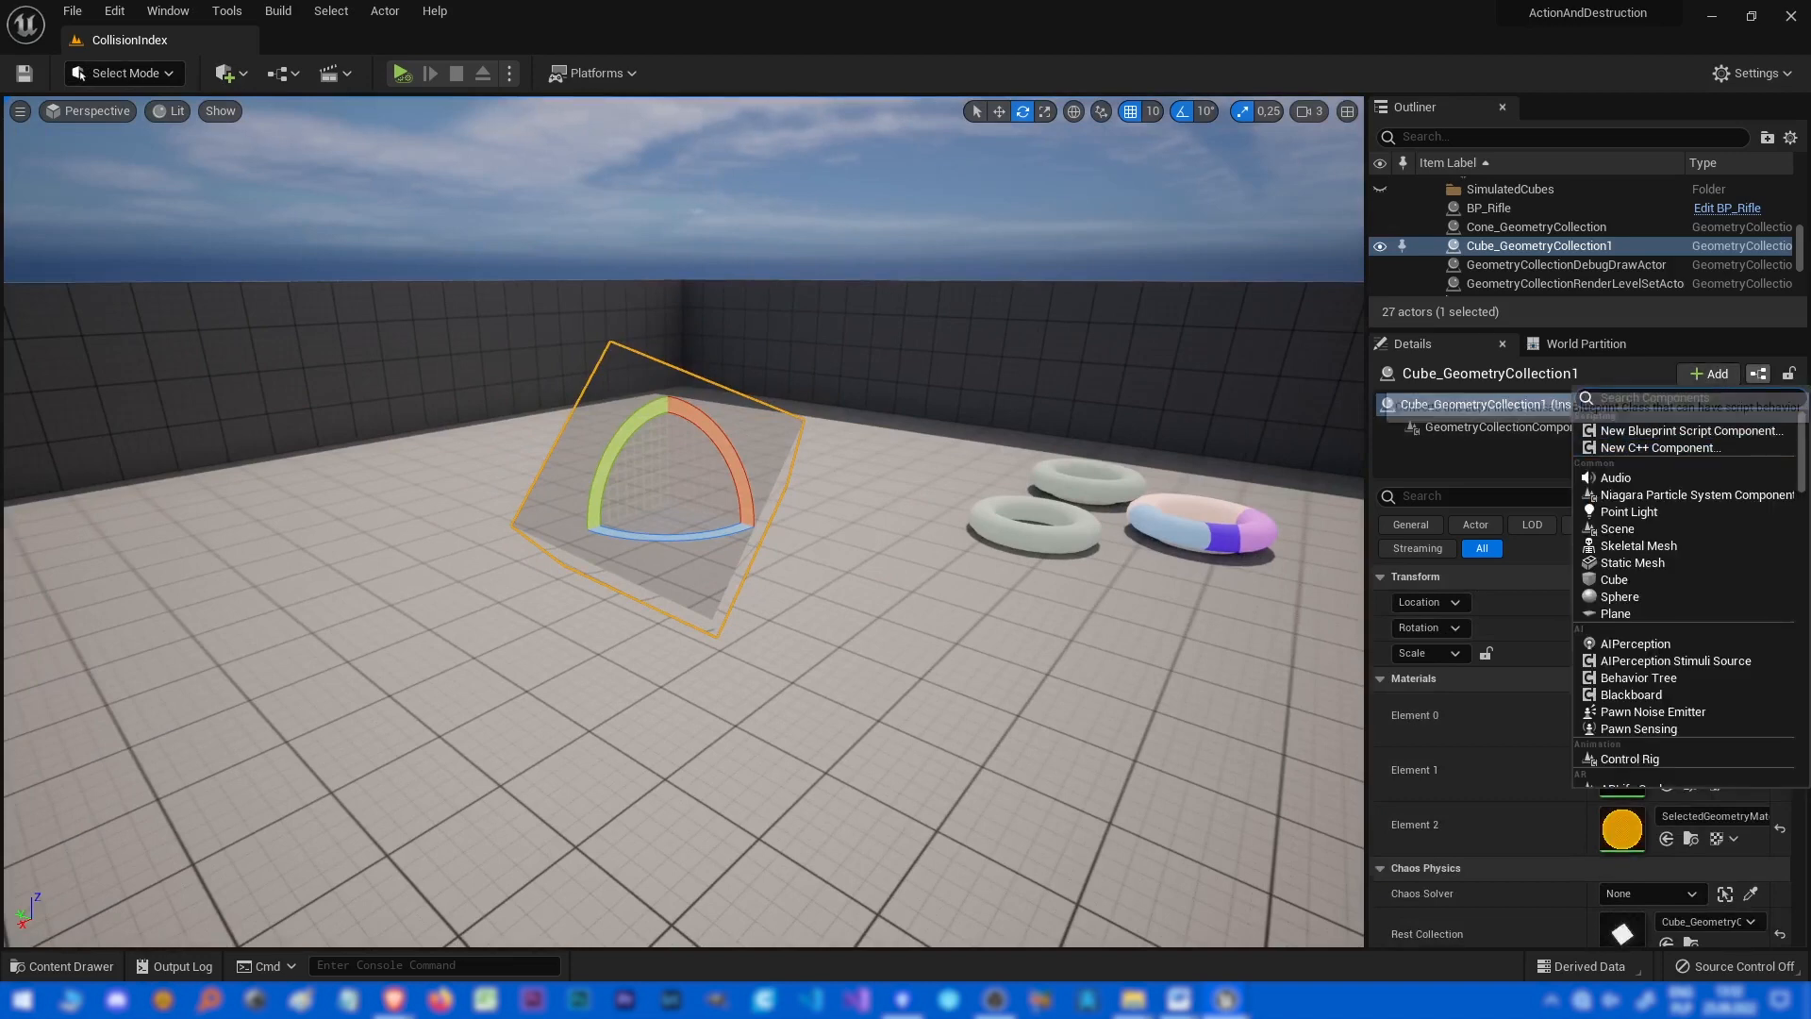
{"action": "left_click", "coordinate": [1758, 374]}
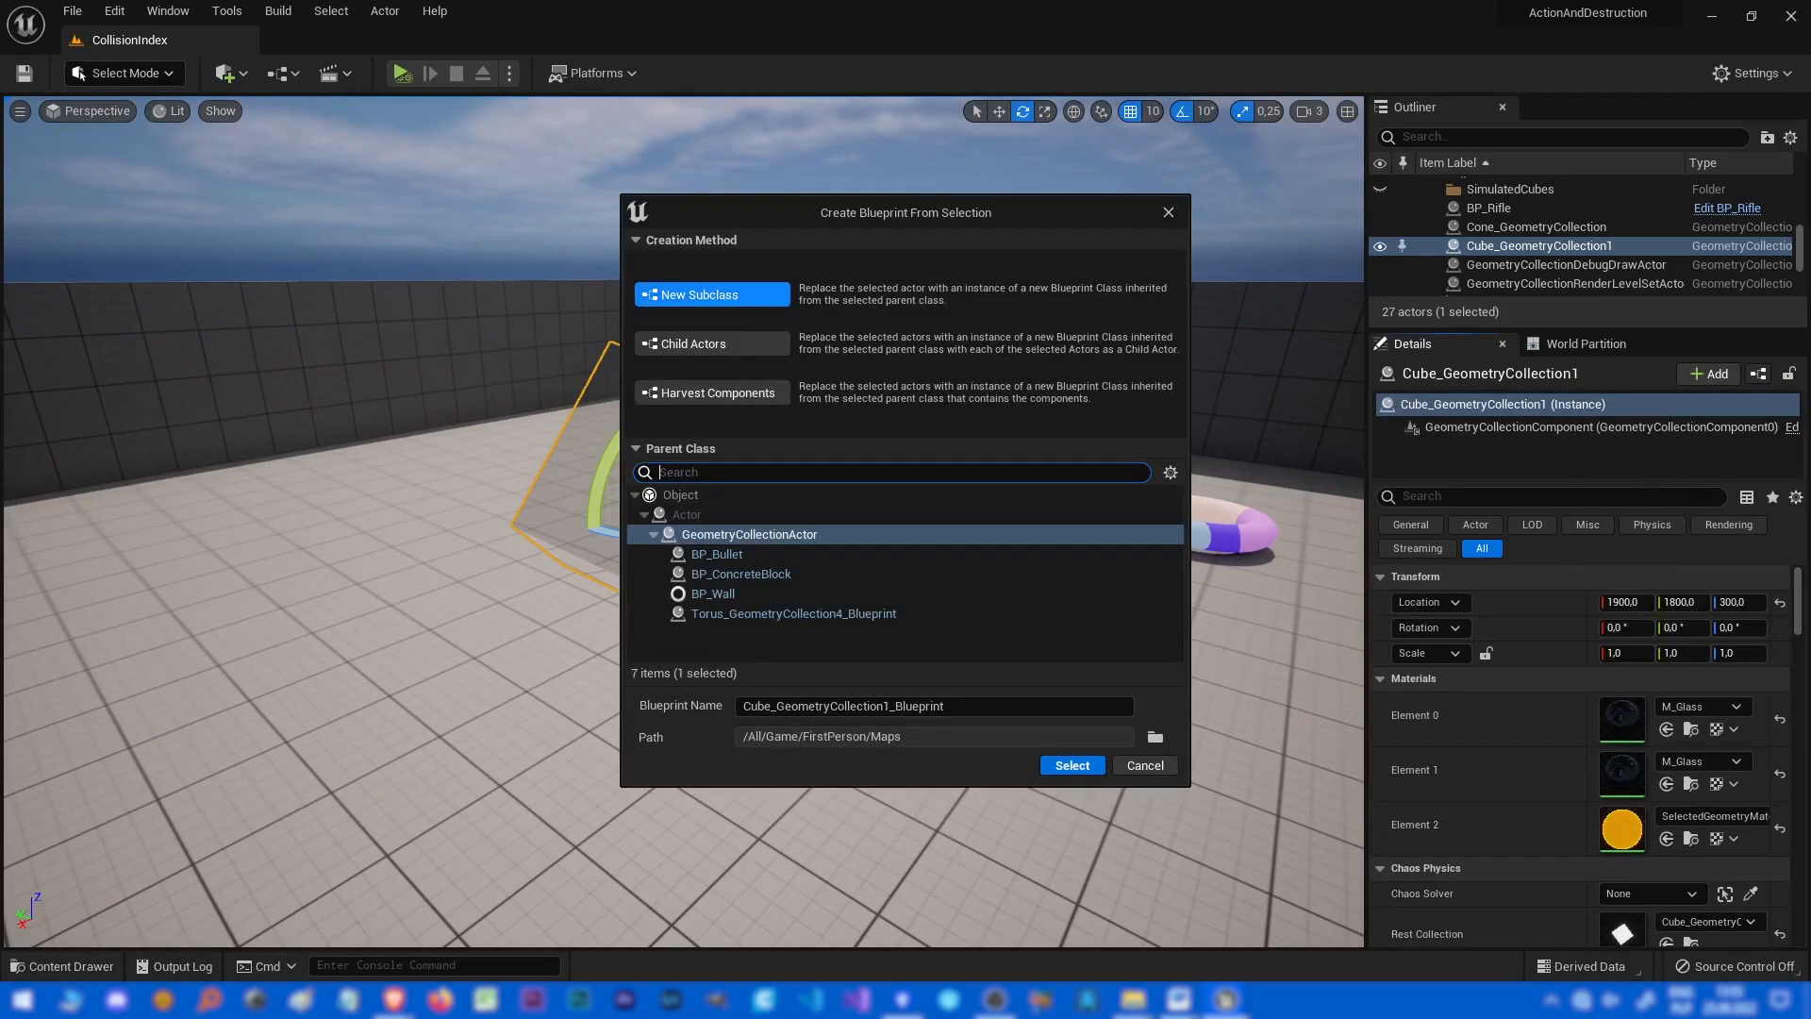
{"action": "key", "text": "Return"}
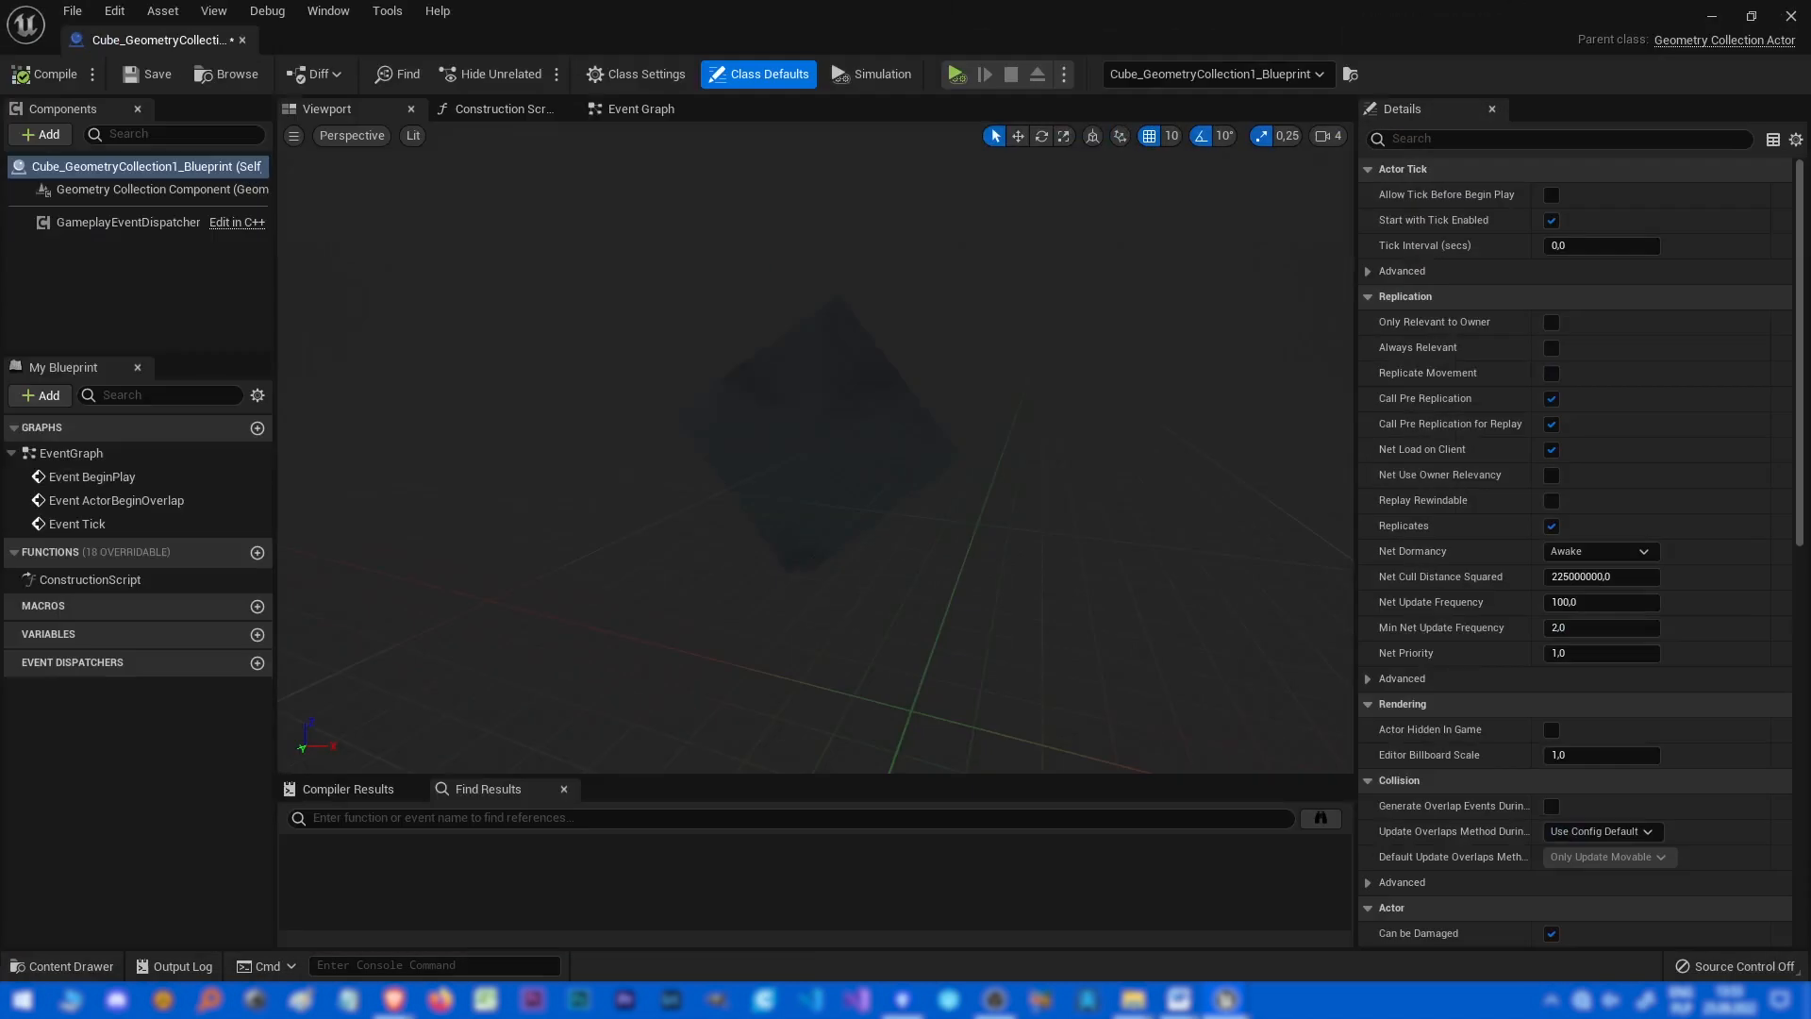
{"action": "left_click", "coordinate": [819, 440]}
{"action": "scroll", "coordinate": [1471, 613], "scroll_direction": "down", "scroll_amount": 5}
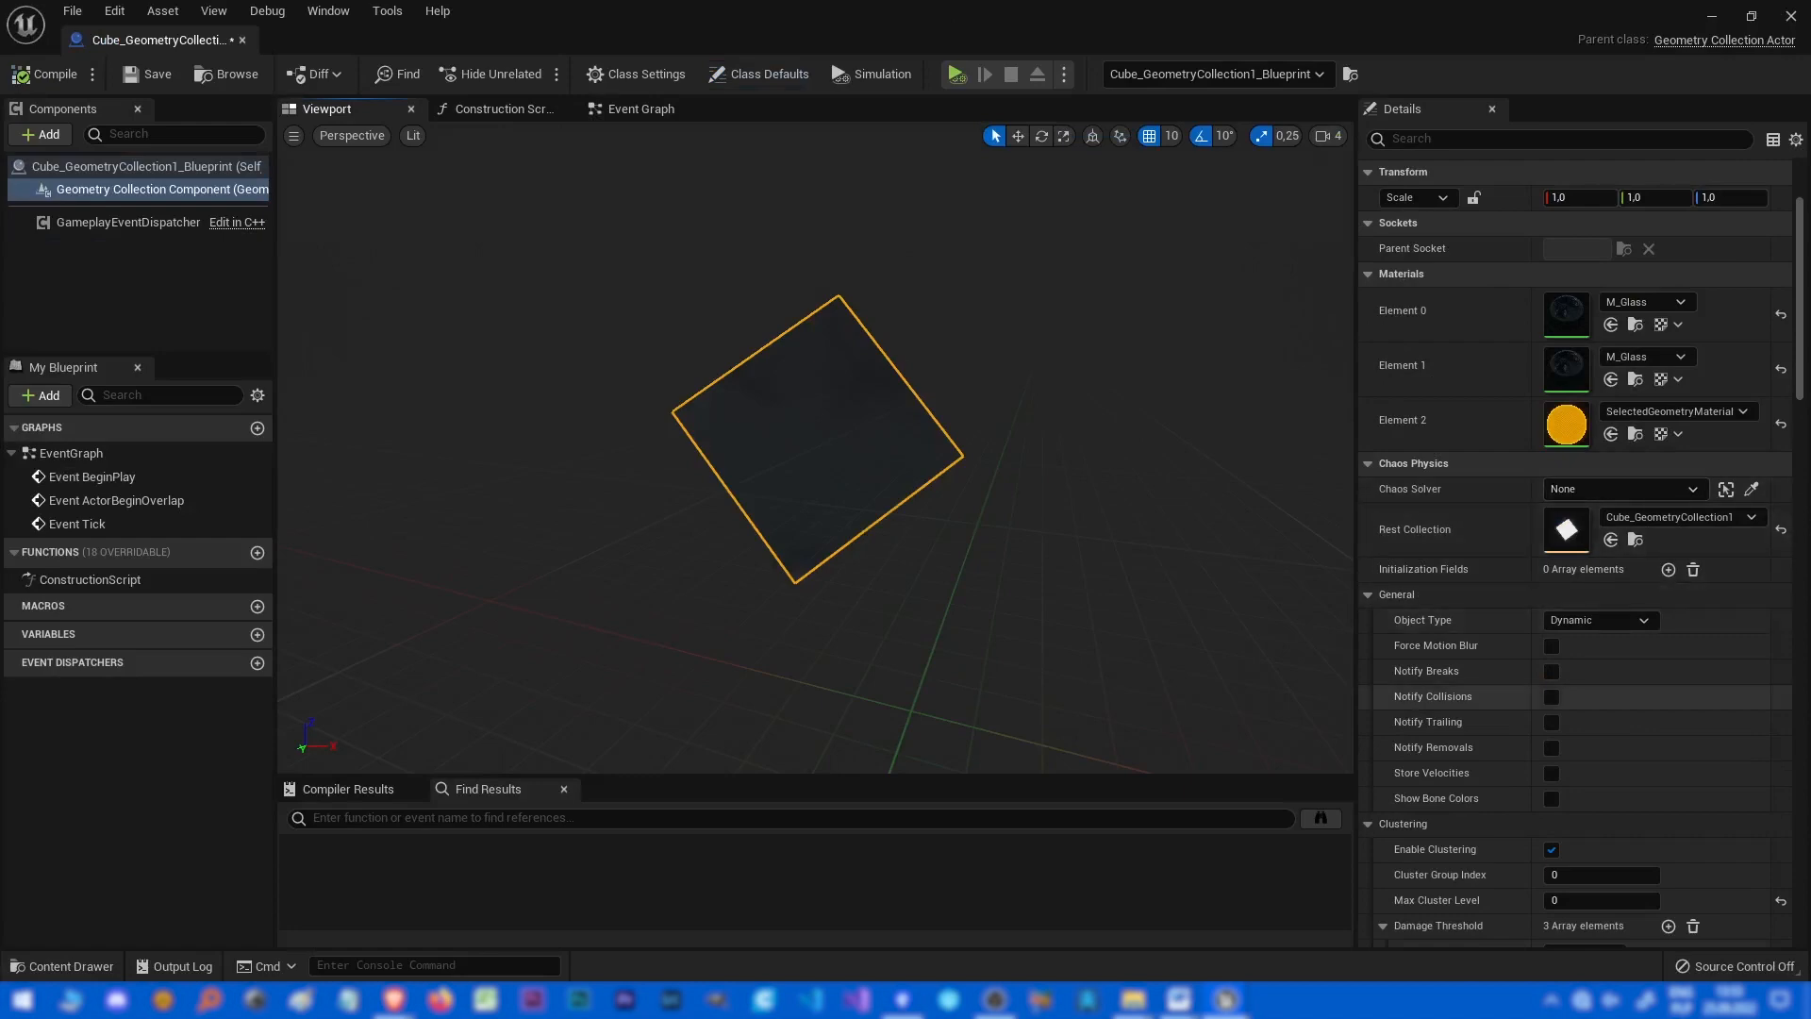
{"action": "left_click_drag", "start_coordinate": [877, 13], "coordinate": [1741, 166]}
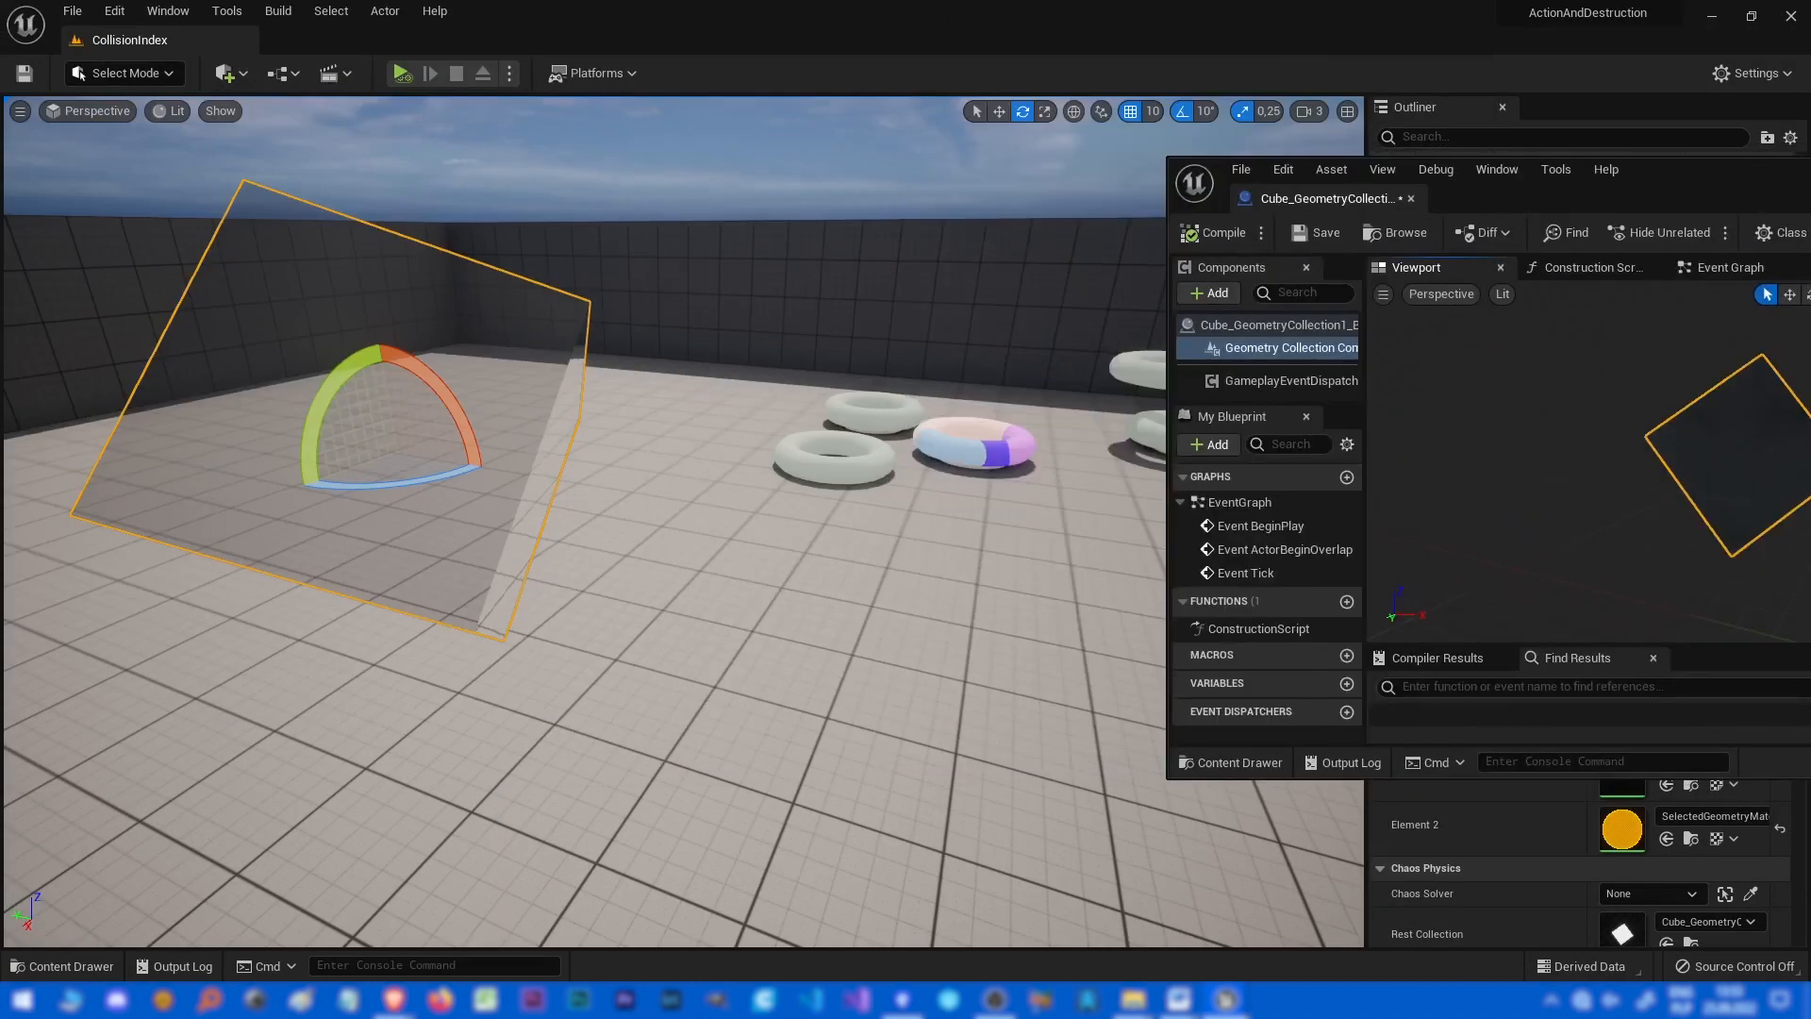
Duplicate the cube Blueprint actor into a row of four cubes and simulate the level.
{"action": "right_click_drag", "start_coordinate": [943, 452], "coordinate": [1037, 454]}
{"action": "key", "text": "s"}
{"action": "key", "text": "s"}
{"action": "right_click_drag", "start_coordinate": [683, 518], "coordinate": [641, 537]}
{"action": "key", "text": "w"}
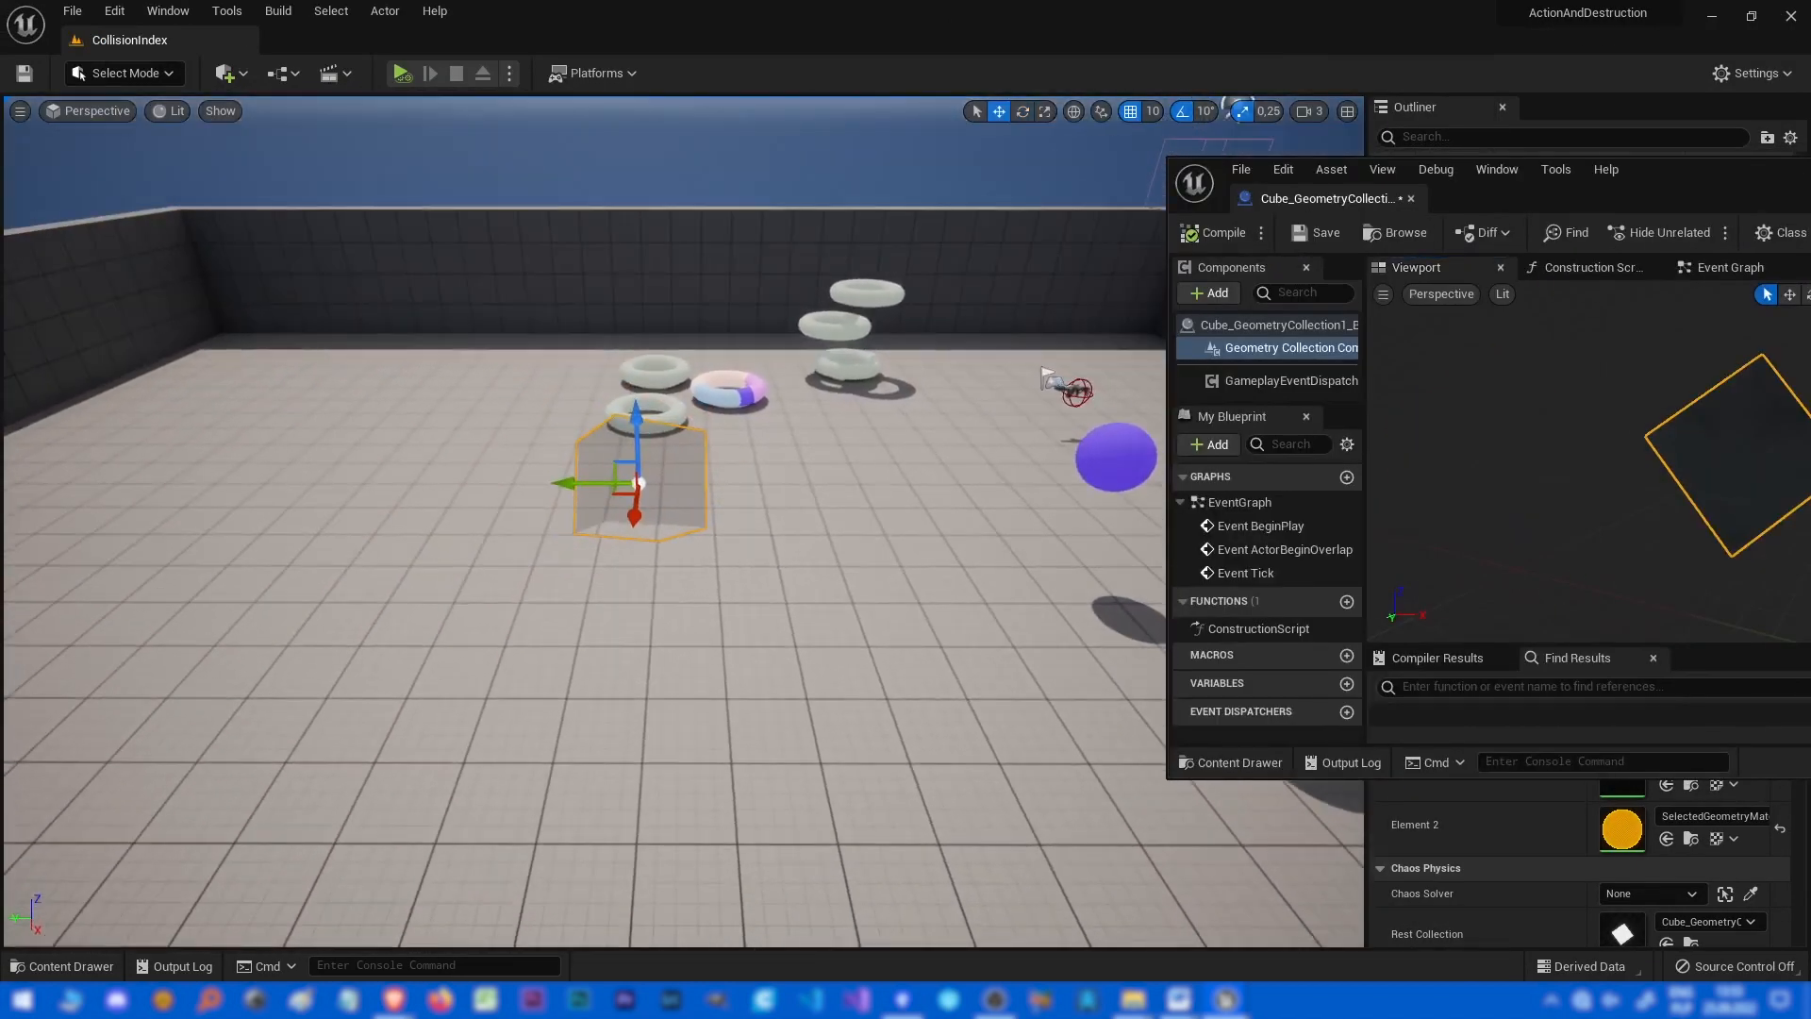
{"action": "left_click_drag", "start_coordinate": [602, 483], "coordinate": [132, 478]}
{"action": "right_click_drag", "start_coordinate": [132, 478], "coordinate": [27, 442]}
{"action": "key", "text": "alt+s"}
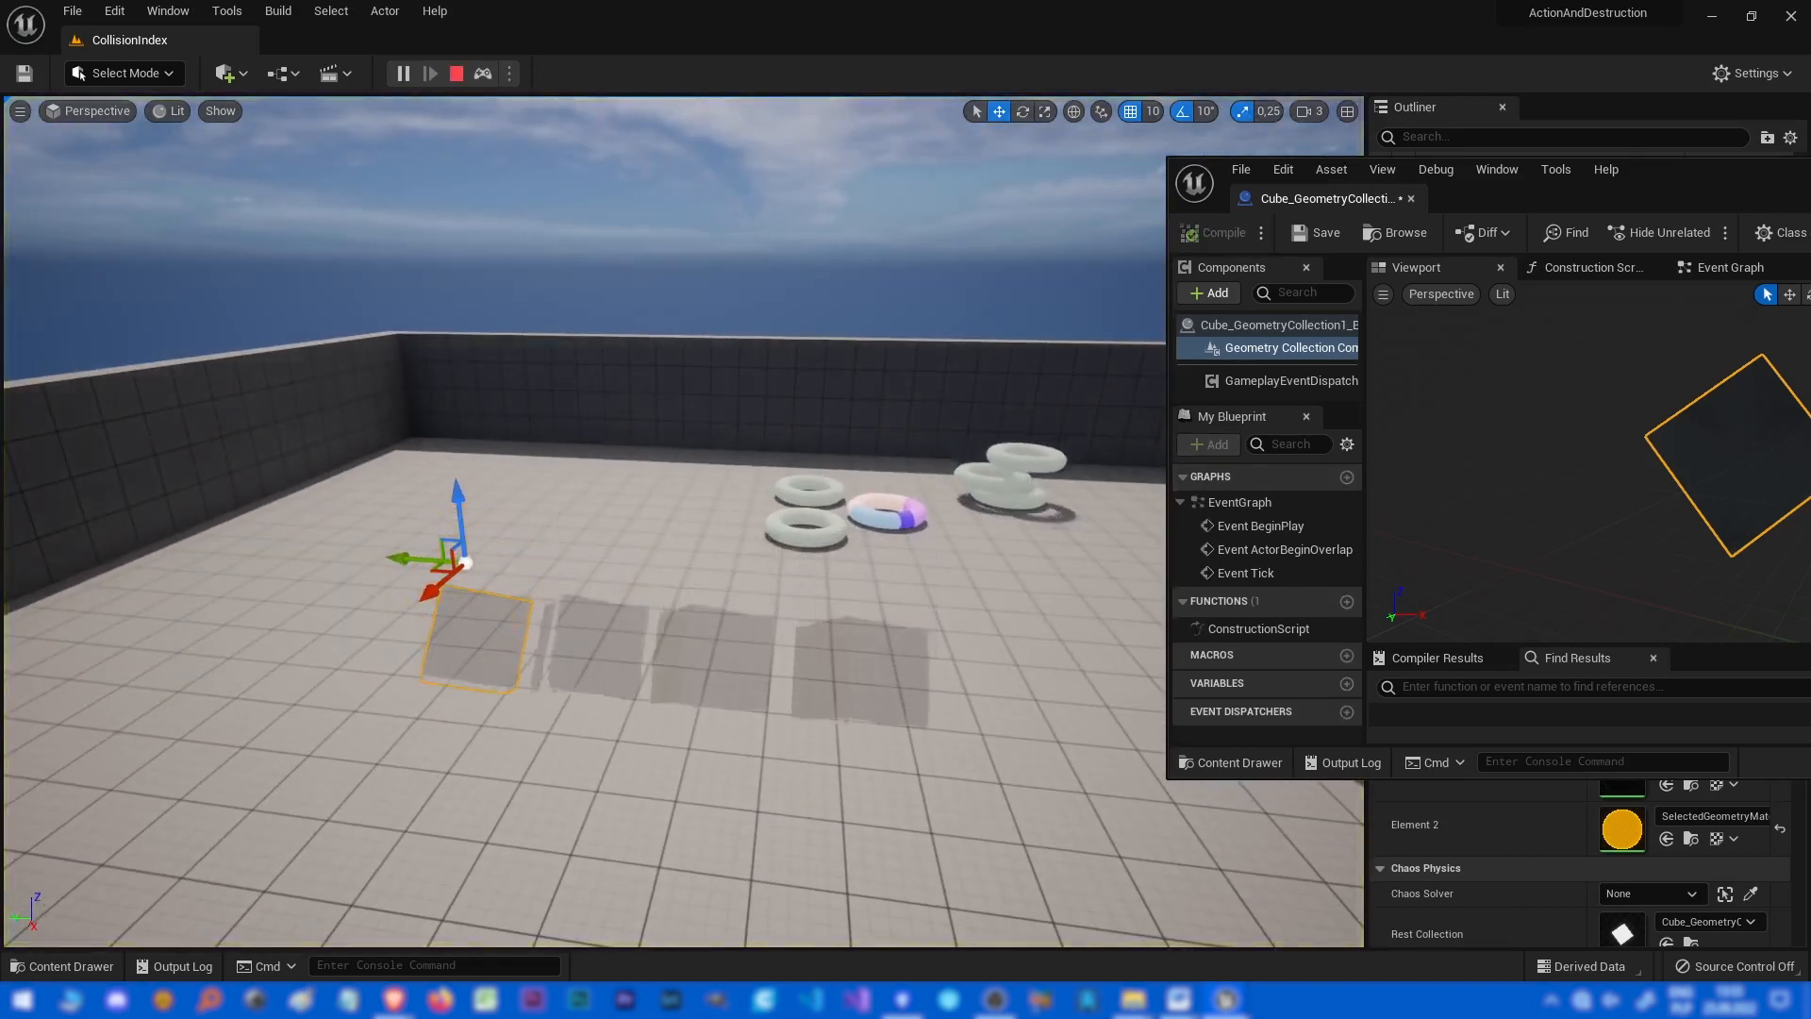
{"action": "key", "text": "Escape"}
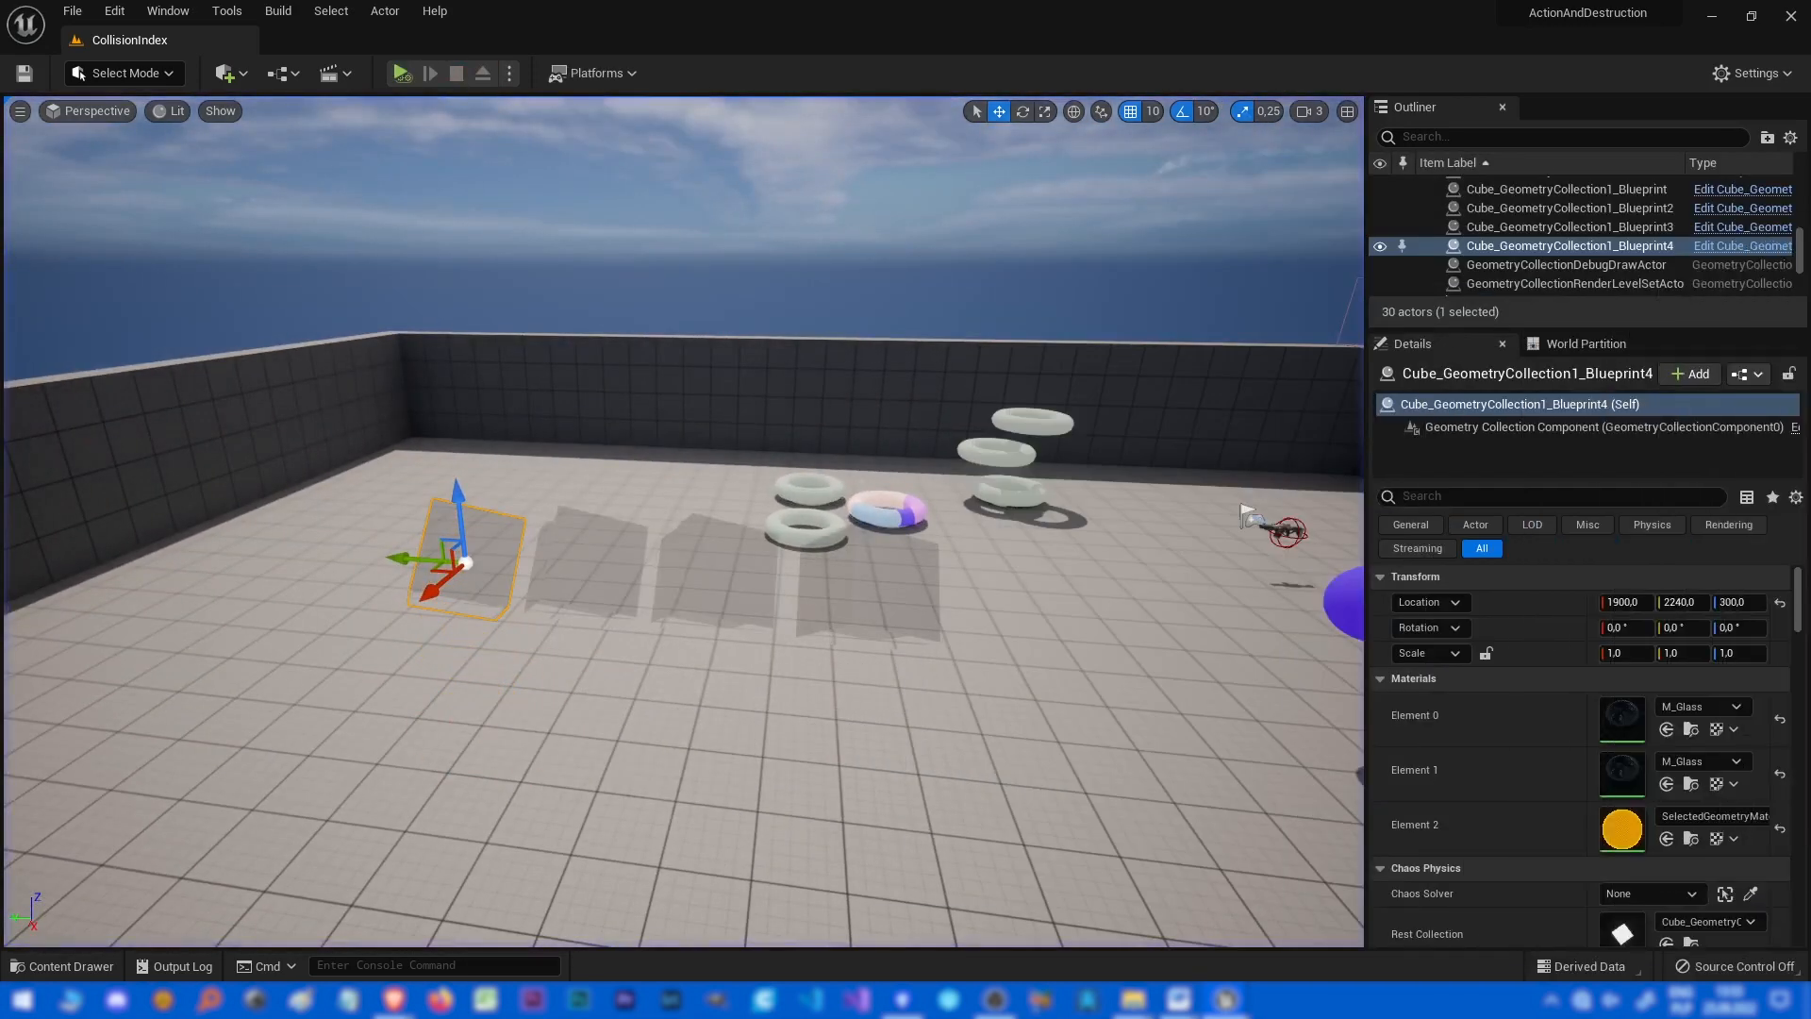
Set the third cube Blueprint actor's Object Type to Kinematic and simulate the level.
{"action": "left_click", "coordinate": [588, 569]}
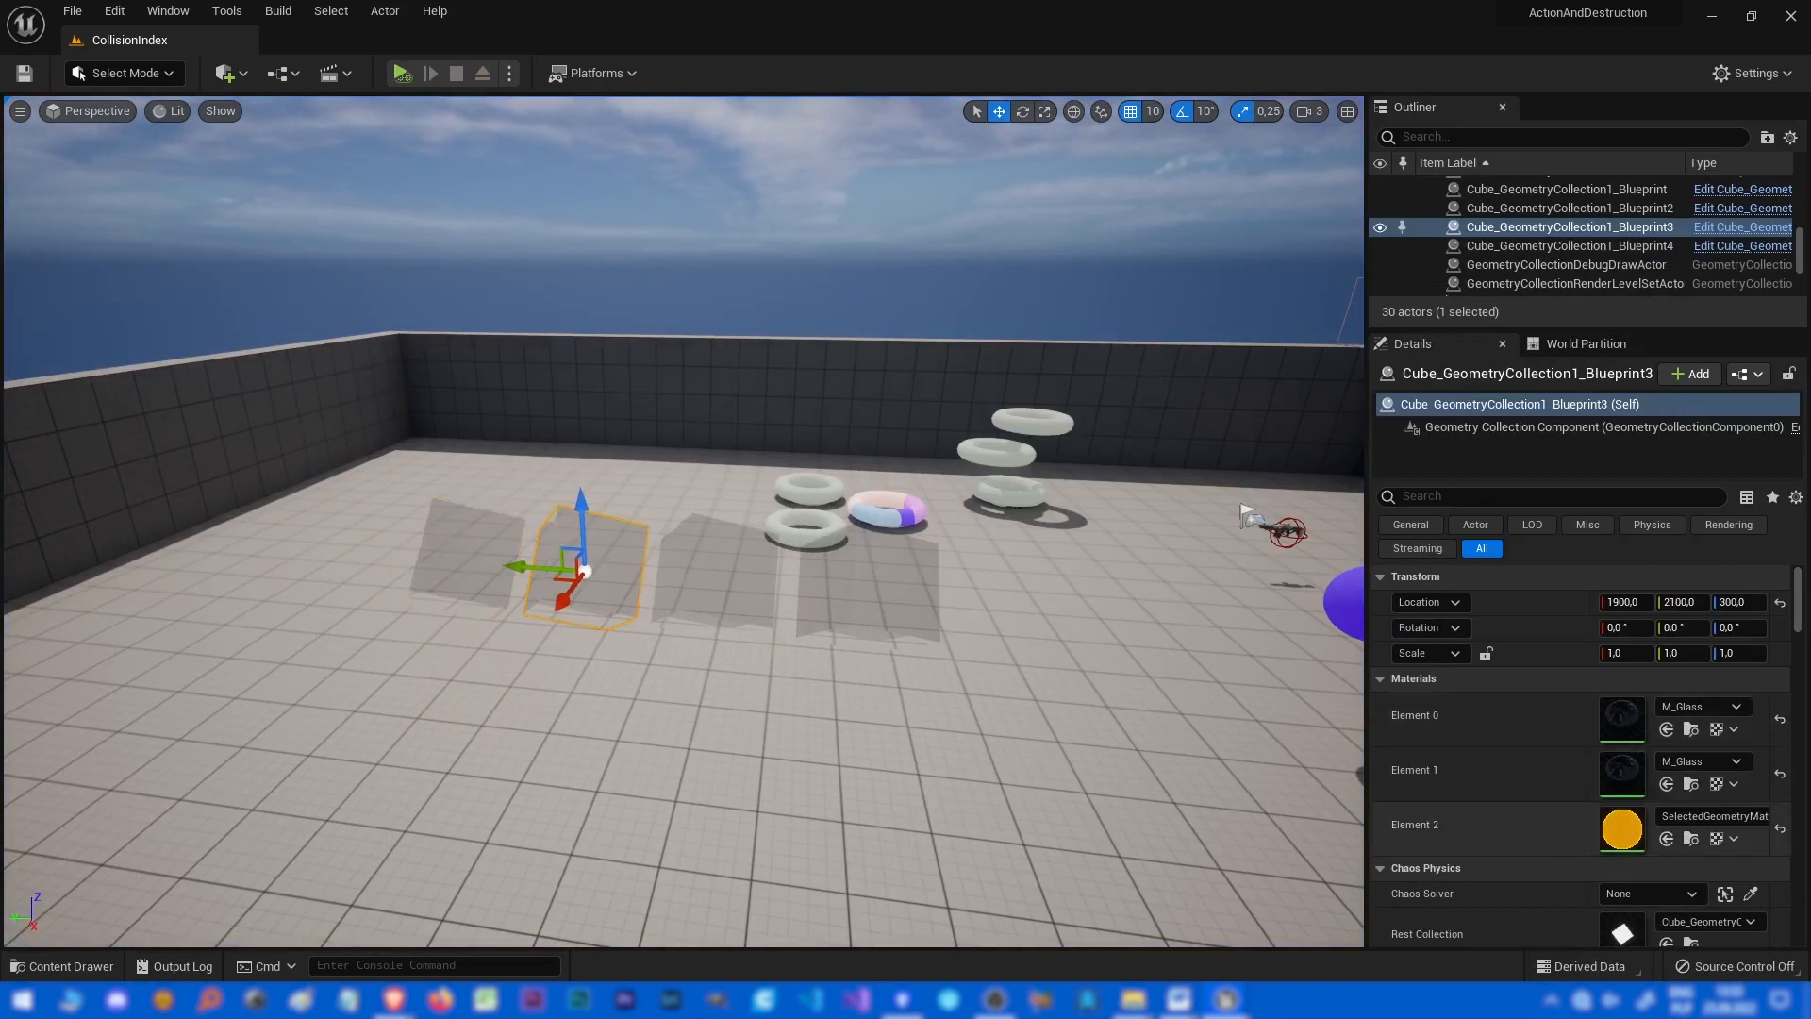
{"action": "scroll", "coordinate": [1518, 745], "scroll_direction": "down", "scroll_amount": 8}
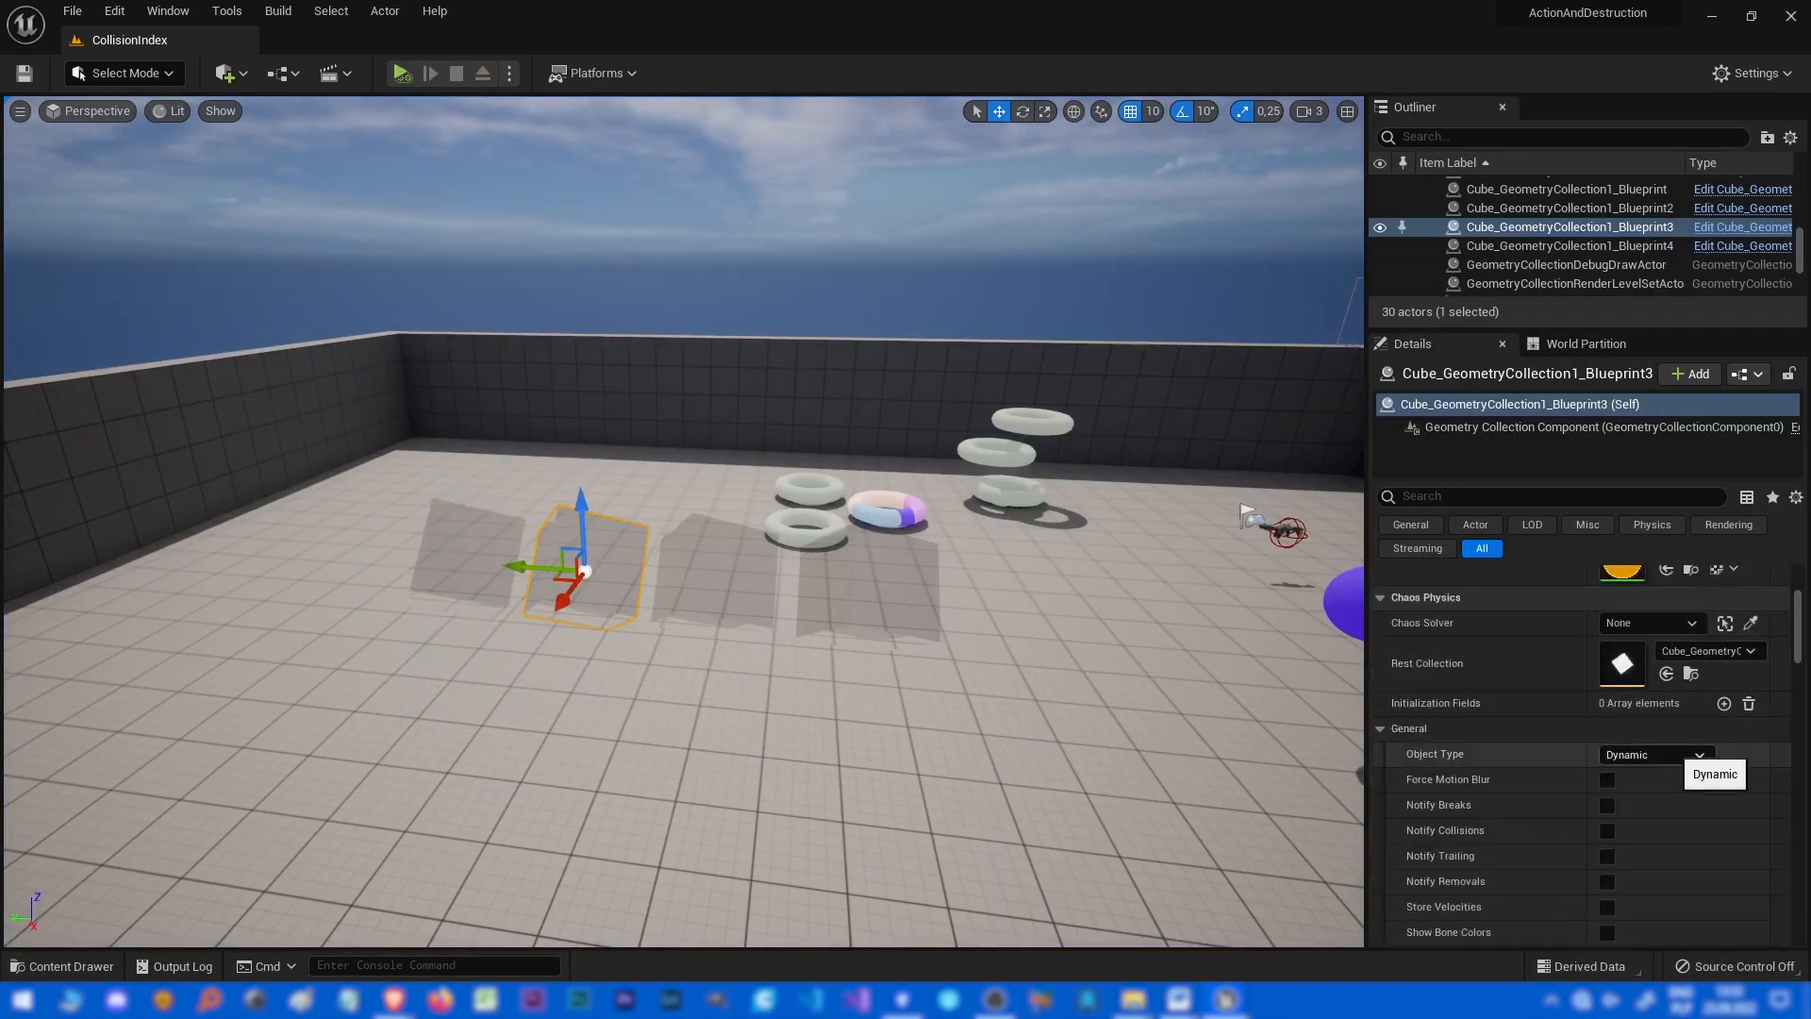
{"action": "left_click", "coordinate": [1655, 754]}
{"action": "left_click", "coordinate": [1641, 797]}
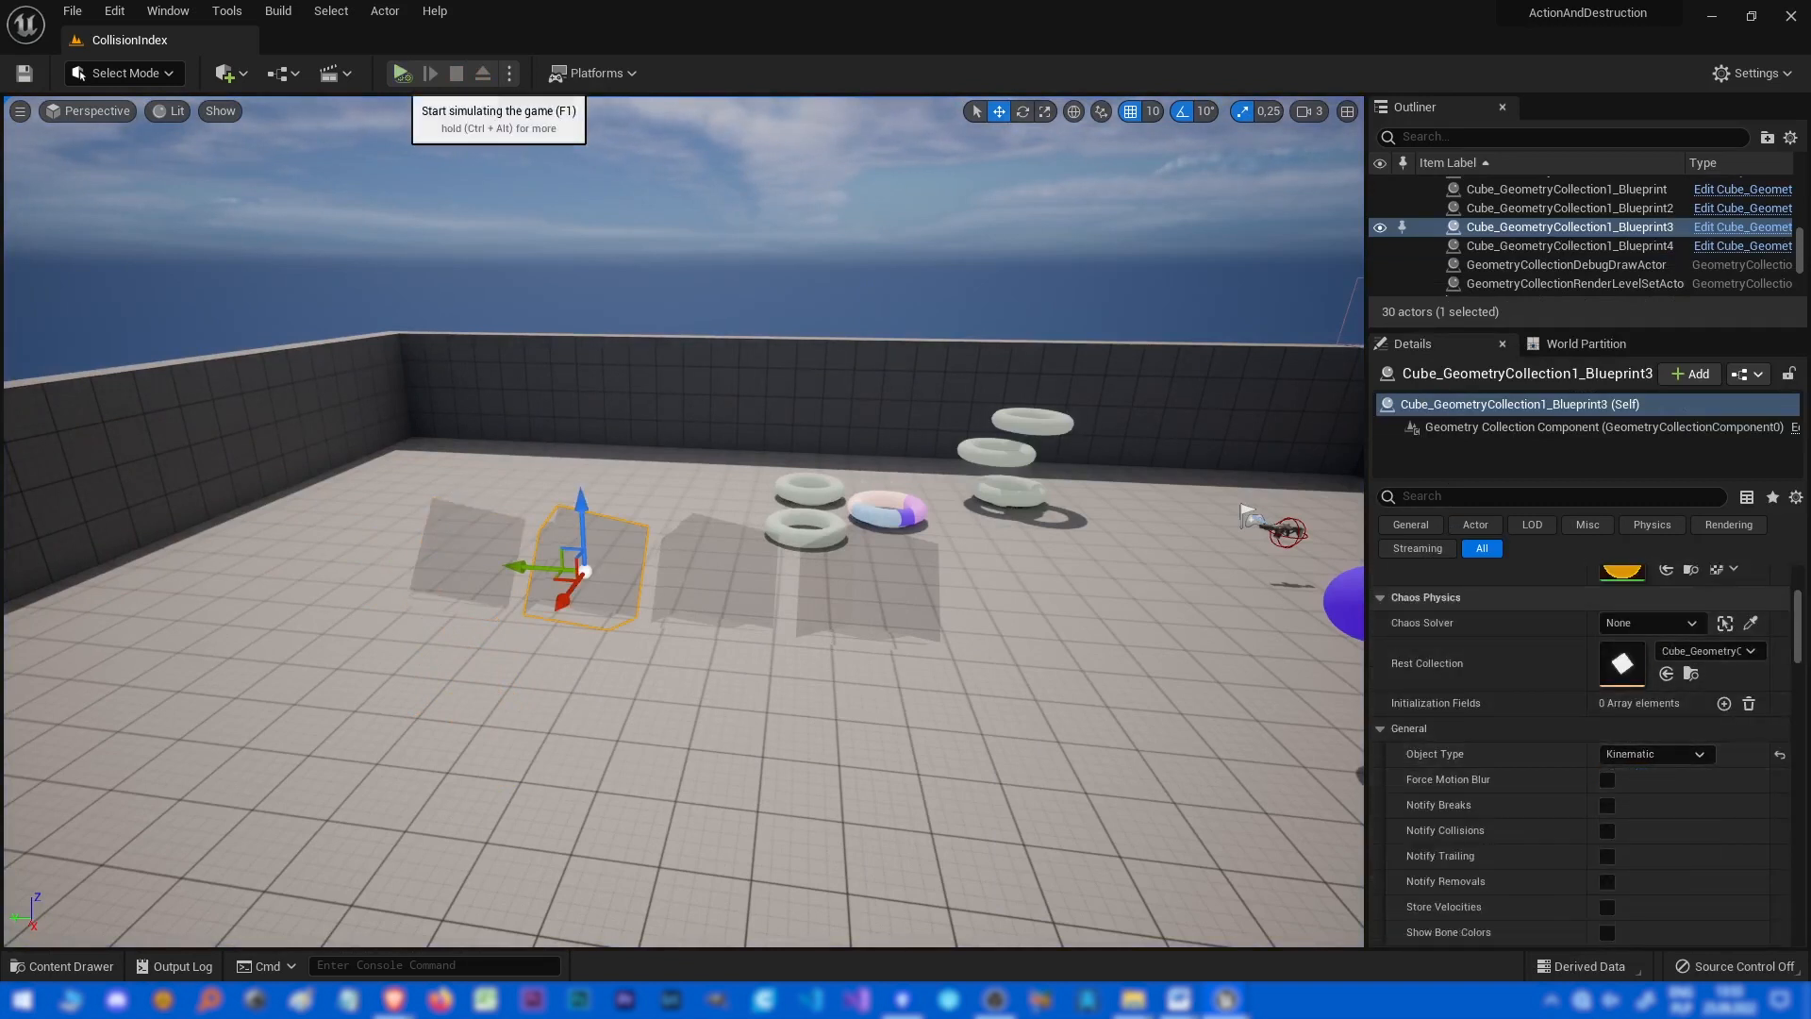
{"action": "left_click", "coordinate": [401, 74]}
{"action": "key", "text": "Escape"}
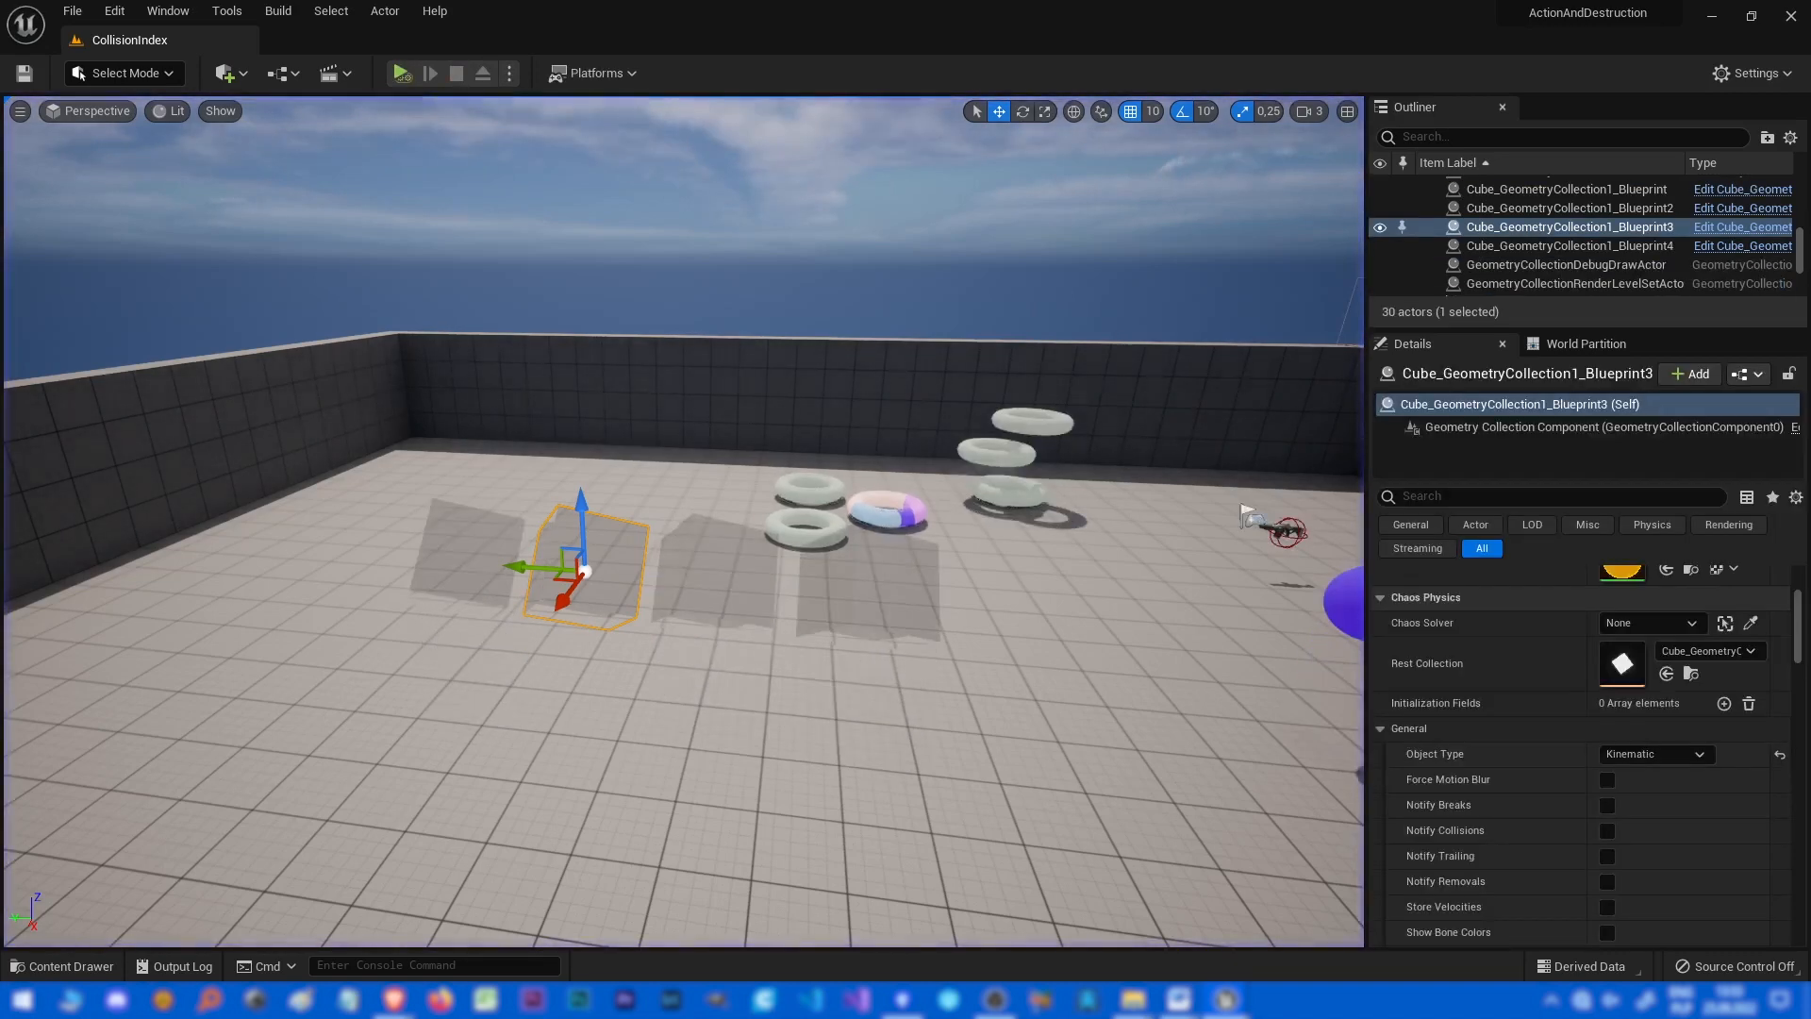
Set the Blueprint's Geometry Collection Component Object Type to Kinematic and simulate the level.
{"action": "left_click_drag", "start_coordinate": [1810, 283], "coordinate": [835, 166]}
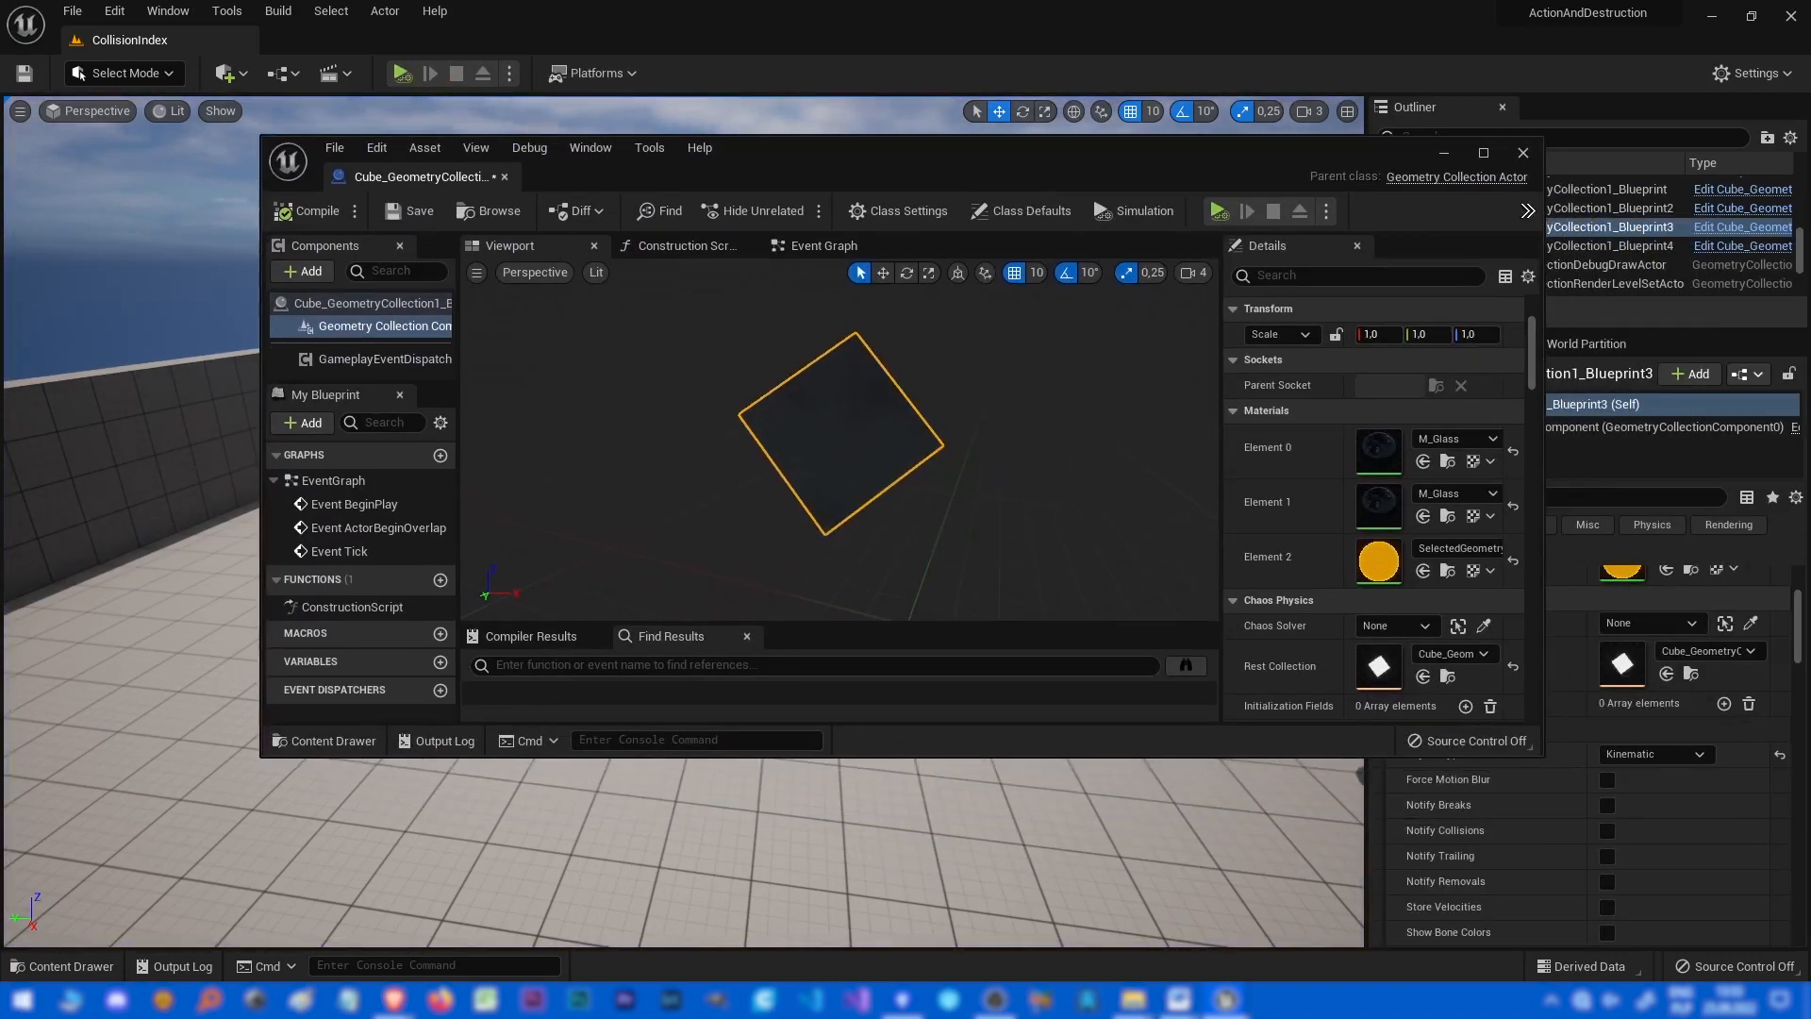
{"action": "left_click", "coordinate": [1483, 153]}
{"action": "left_click", "coordinate": [1602, 620]}
{"action": "left_click", "coordinate": [1594, 657]}
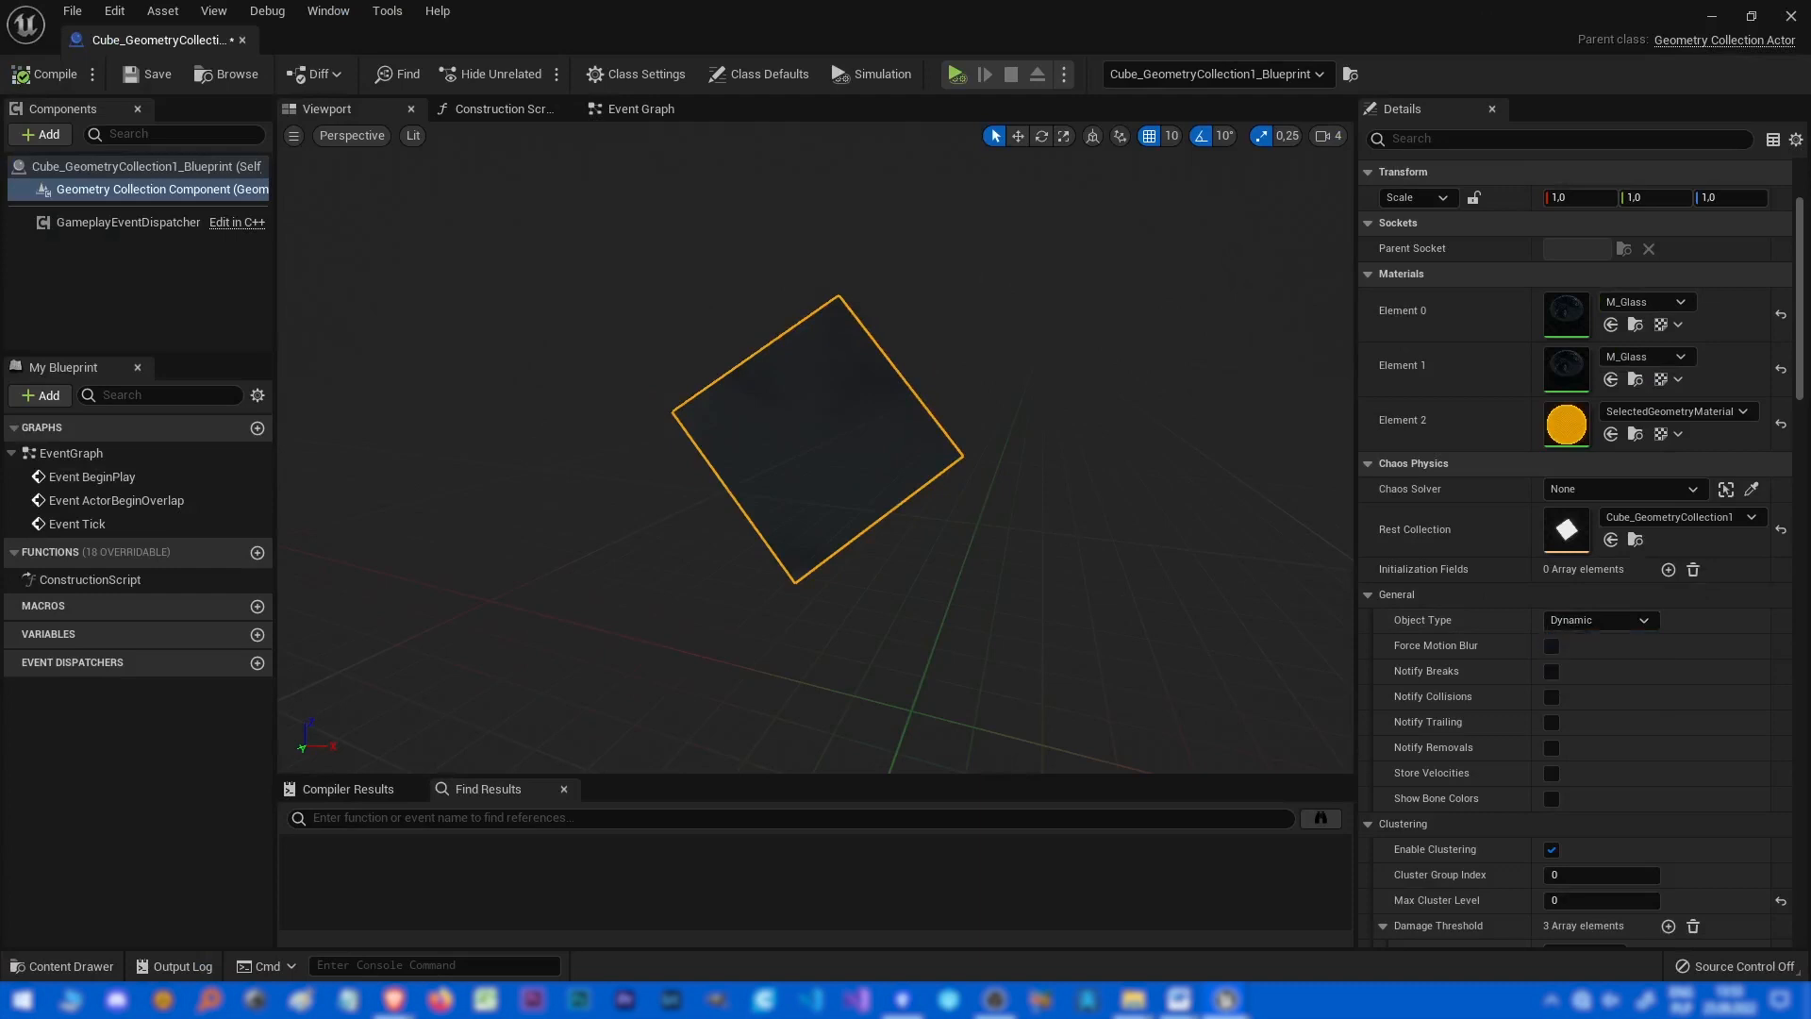
{"action": "left_click_drag", "start_coordinate": [1178, 18], "coordinate": [1810, 151]}
{"action": "left_click", "coordinate": [401, 73]}
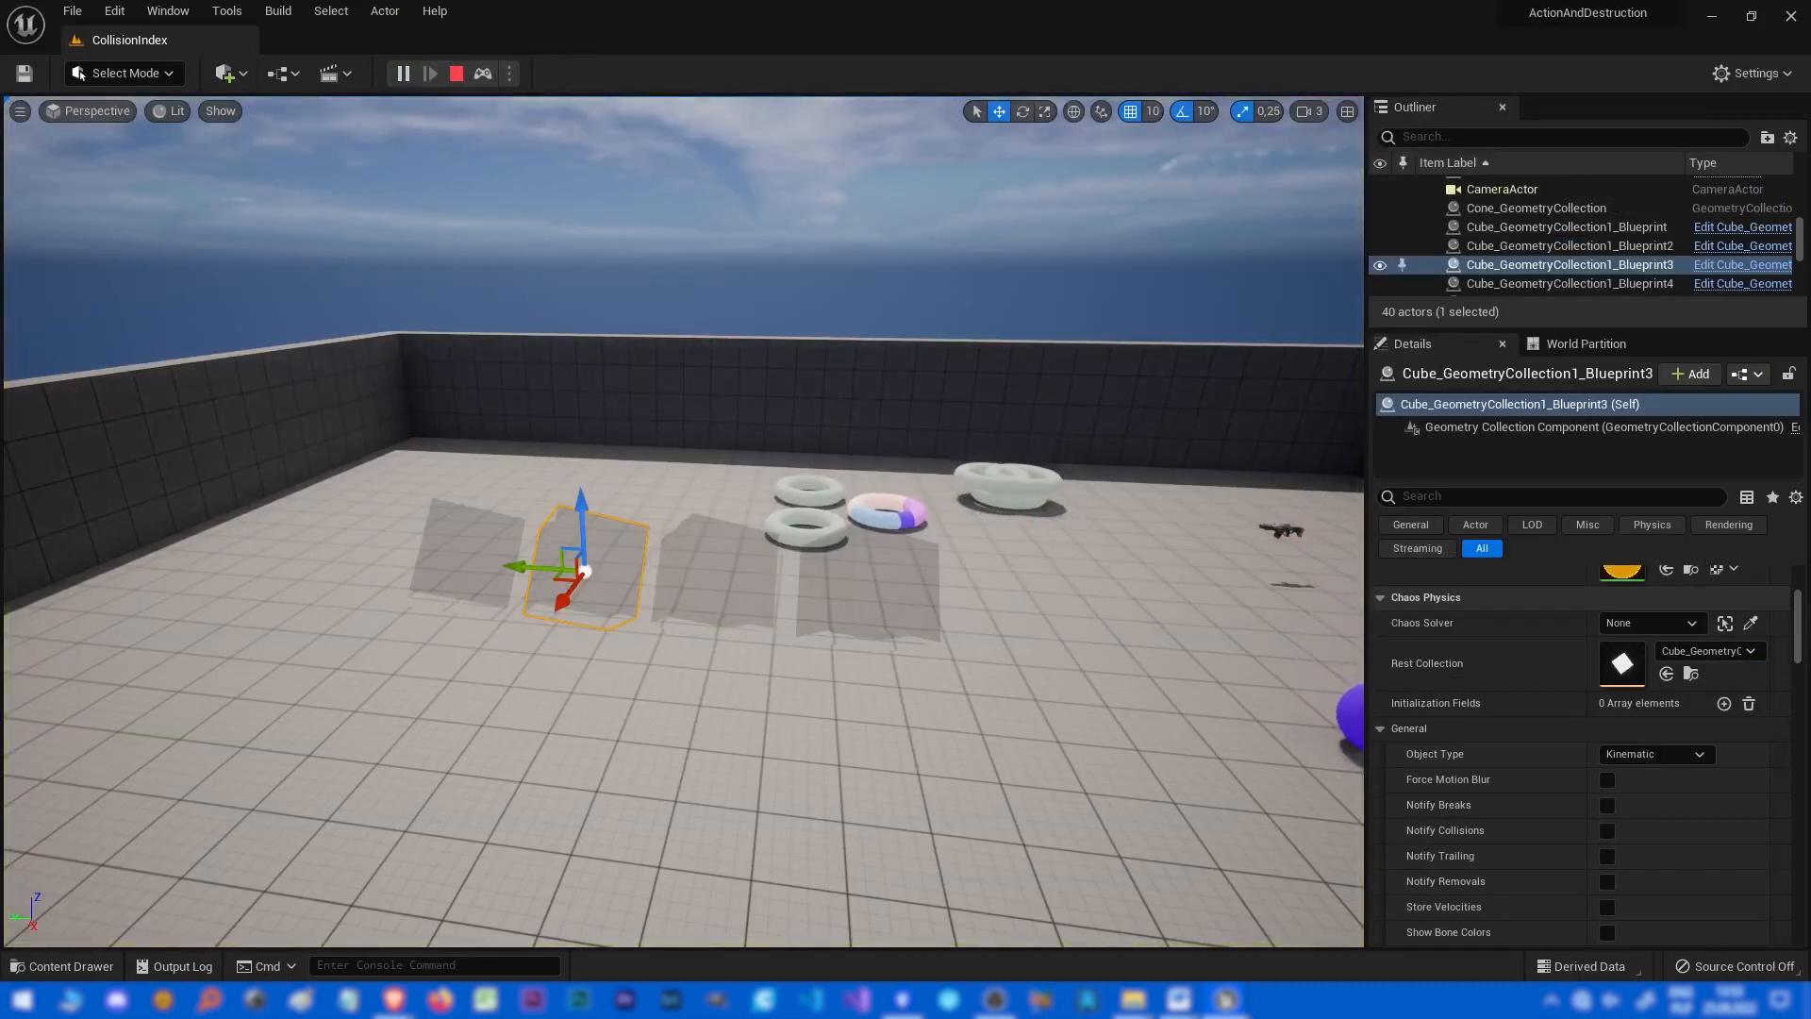
Compare the level cubes with the Blueprint's clustering and damage threshold settings.
{"action": "left_click_drag", "start_coordinate": [1810, 208], "coordinate": [895, 2]}
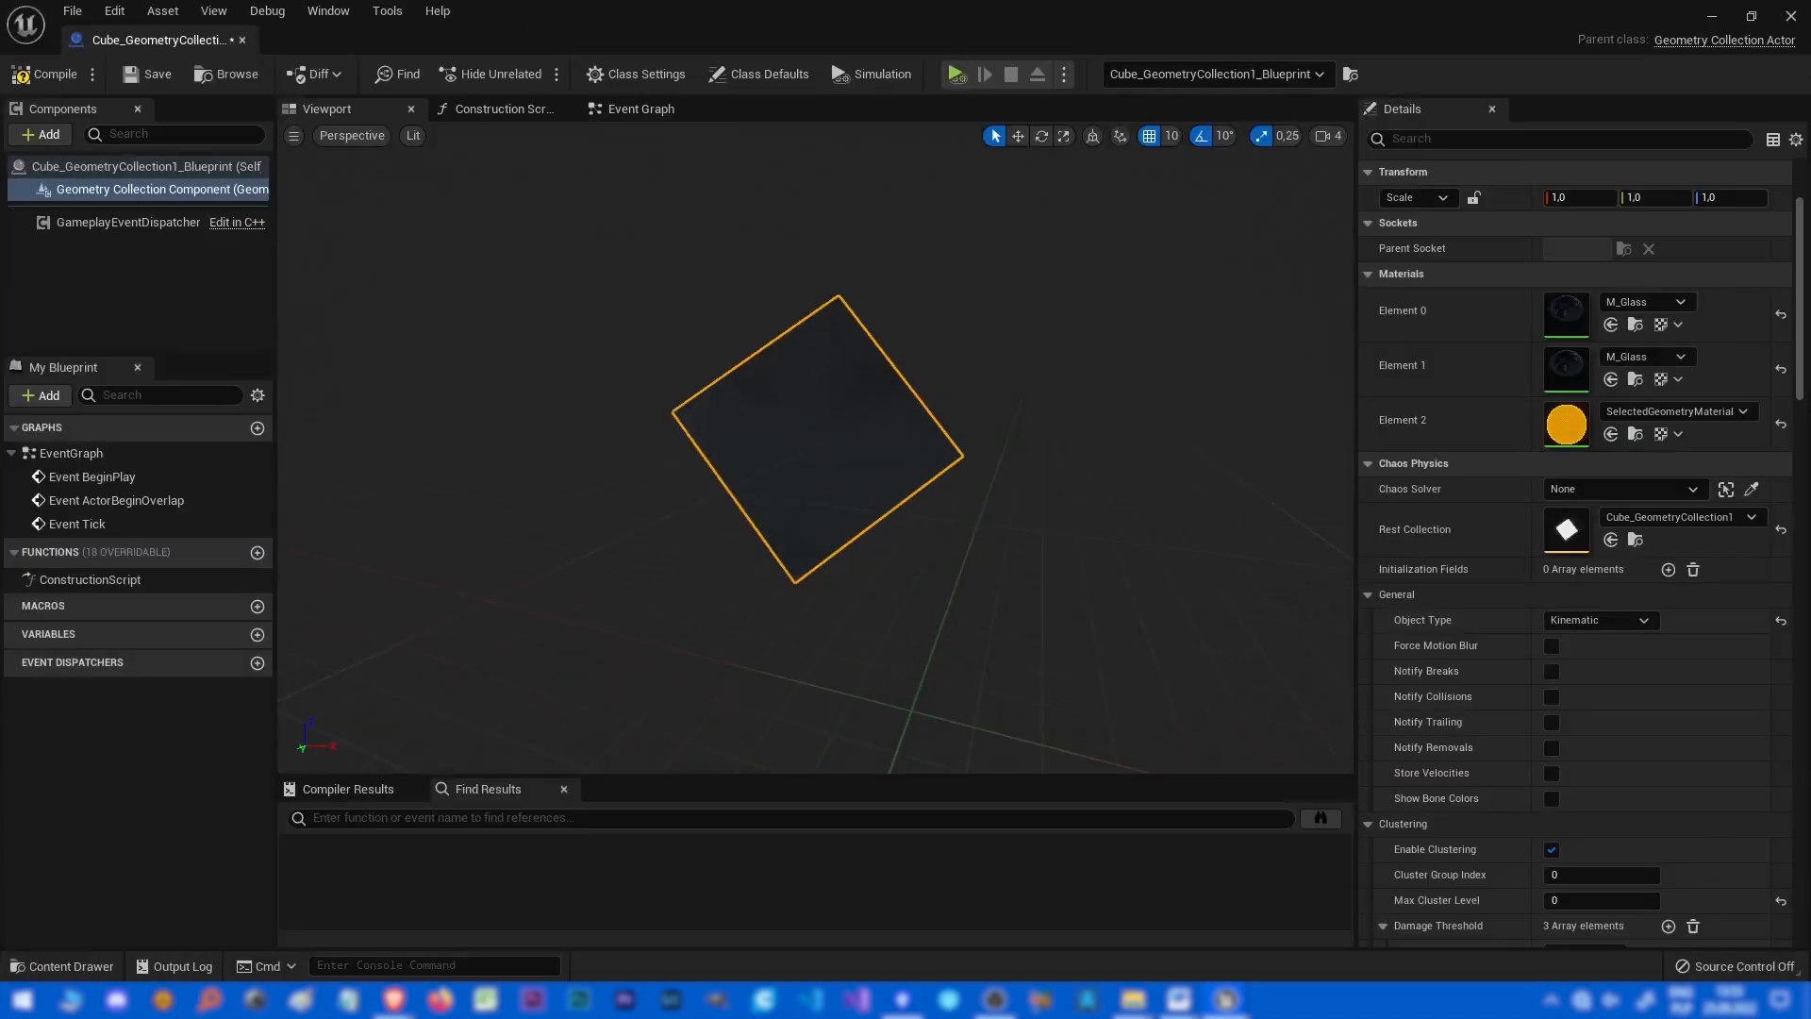
{"action": "left_click_drag", "start_coordinate": [905, 17], "coordinate": [1810, 253]}
{"action": "right_click_drag", "start_coordinate": [684, 471], "coordinate": [971, 585]}
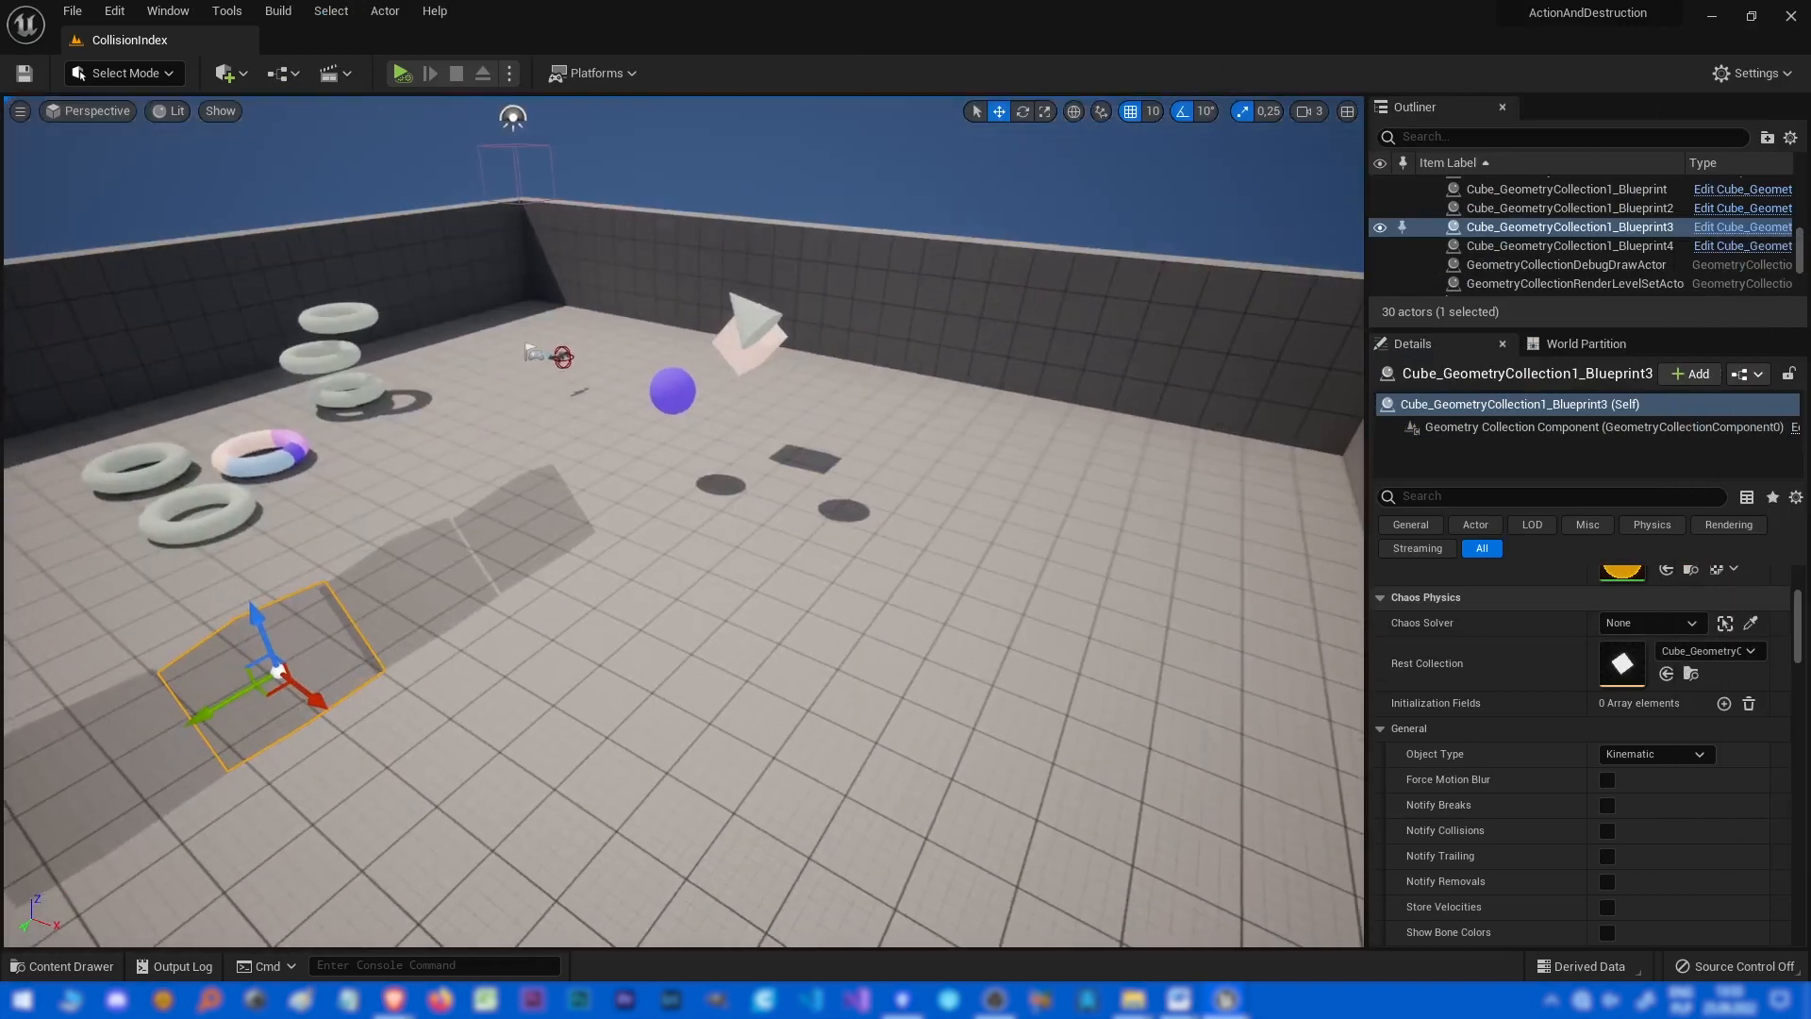
{"action": "left_click_drag", "start_coordinate": [1810, 252], "coordinate": [1144, 0]}
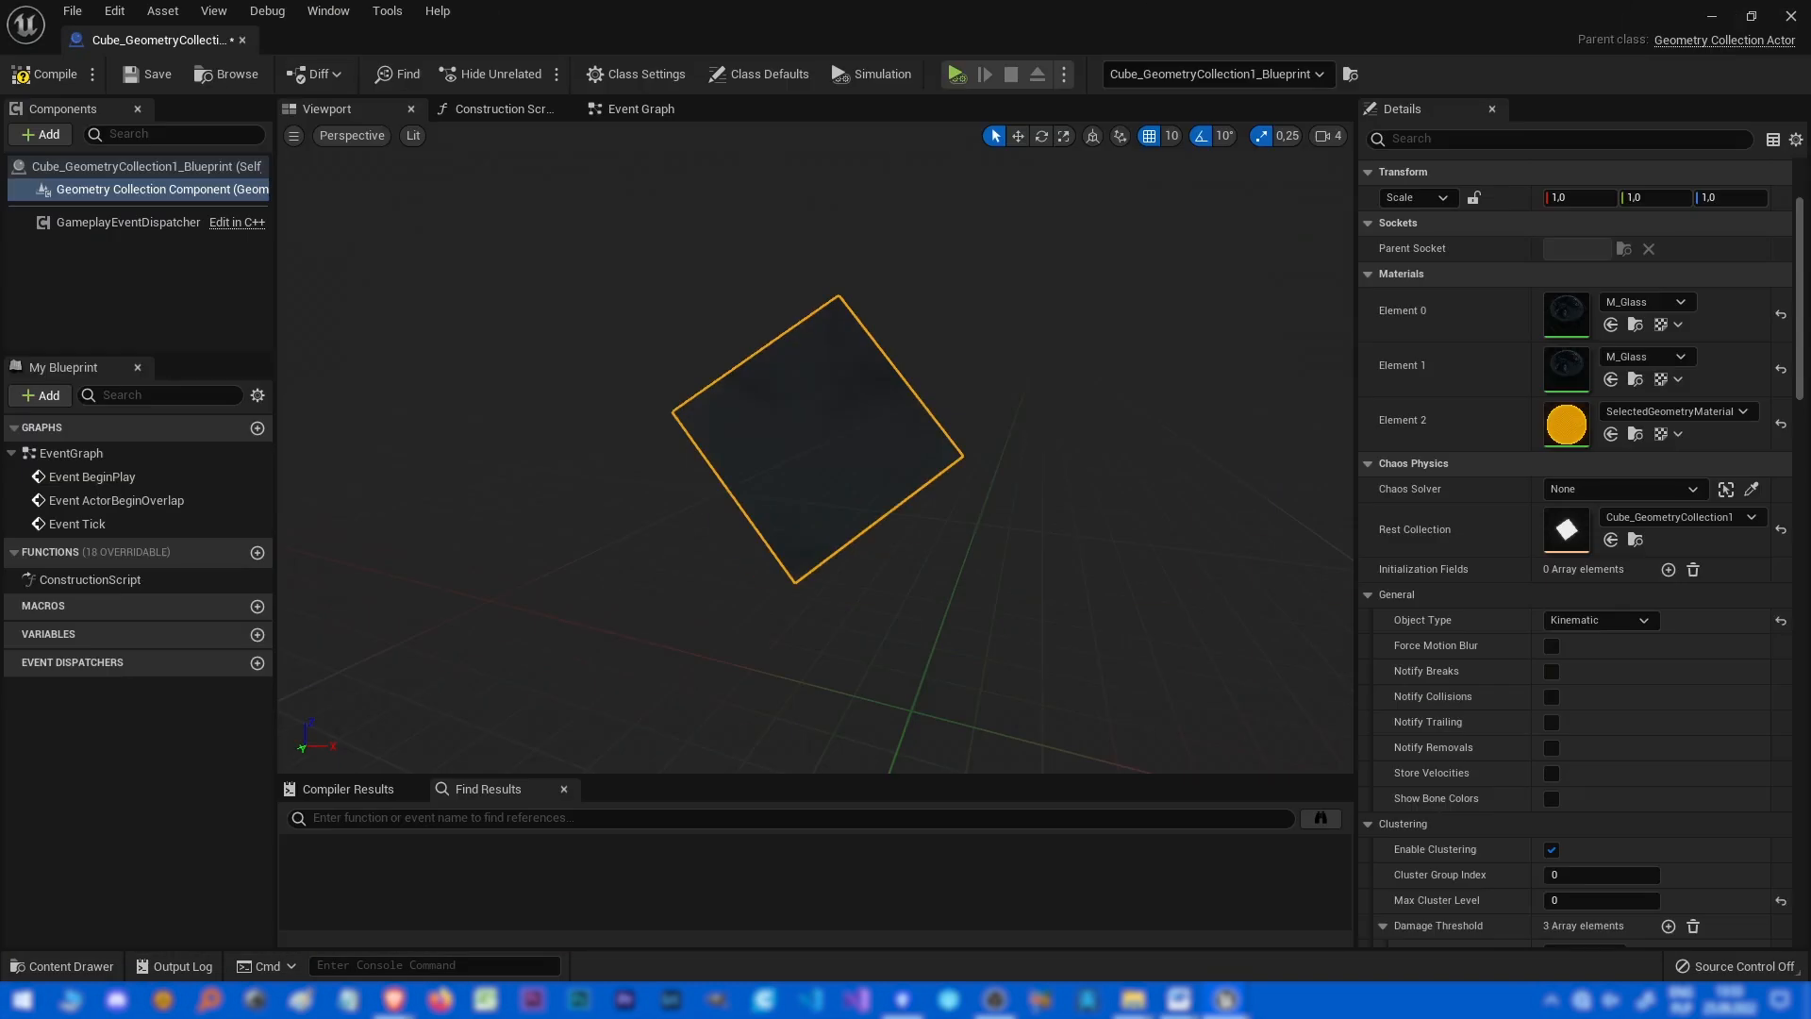
{"action": "scroll", "coordinate": [1509, 651], "scroll_direction": "down", "scroll_amount": 5}
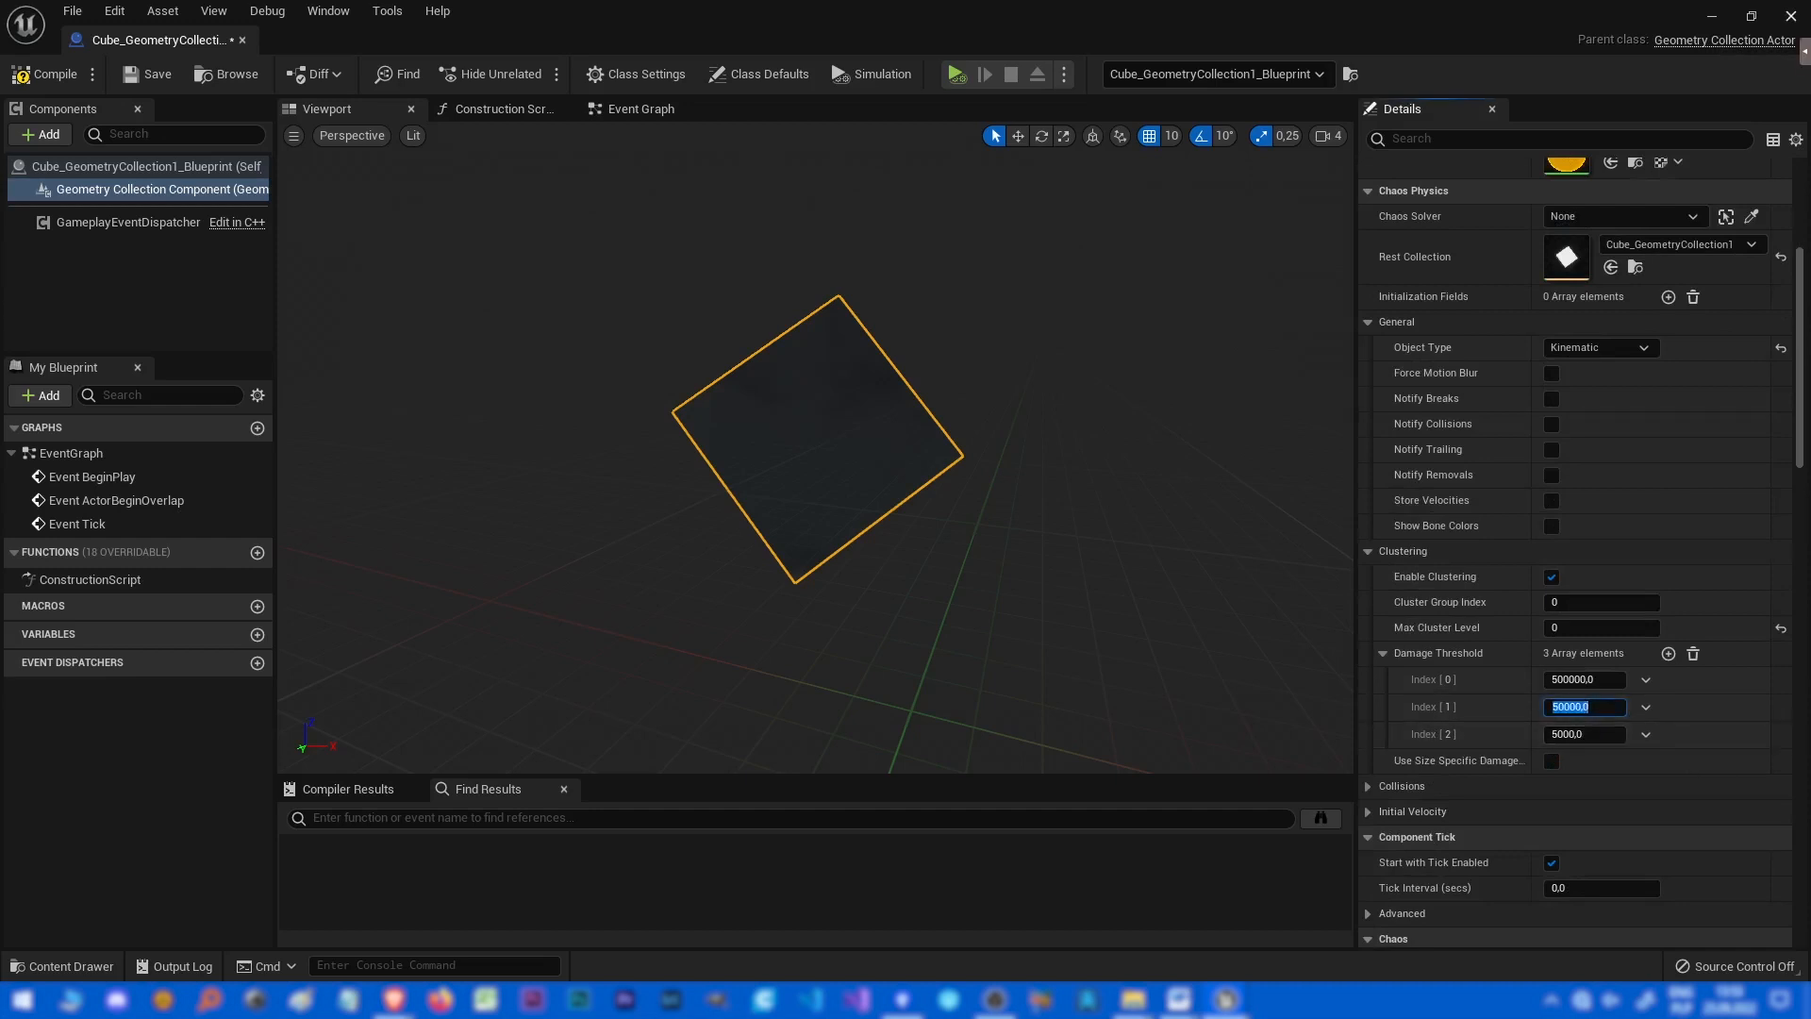
Filter the Outliner for cube_ and select all four cube Blueprint actors.
{"action": "left_click", "coordinate": [1712, 16]}
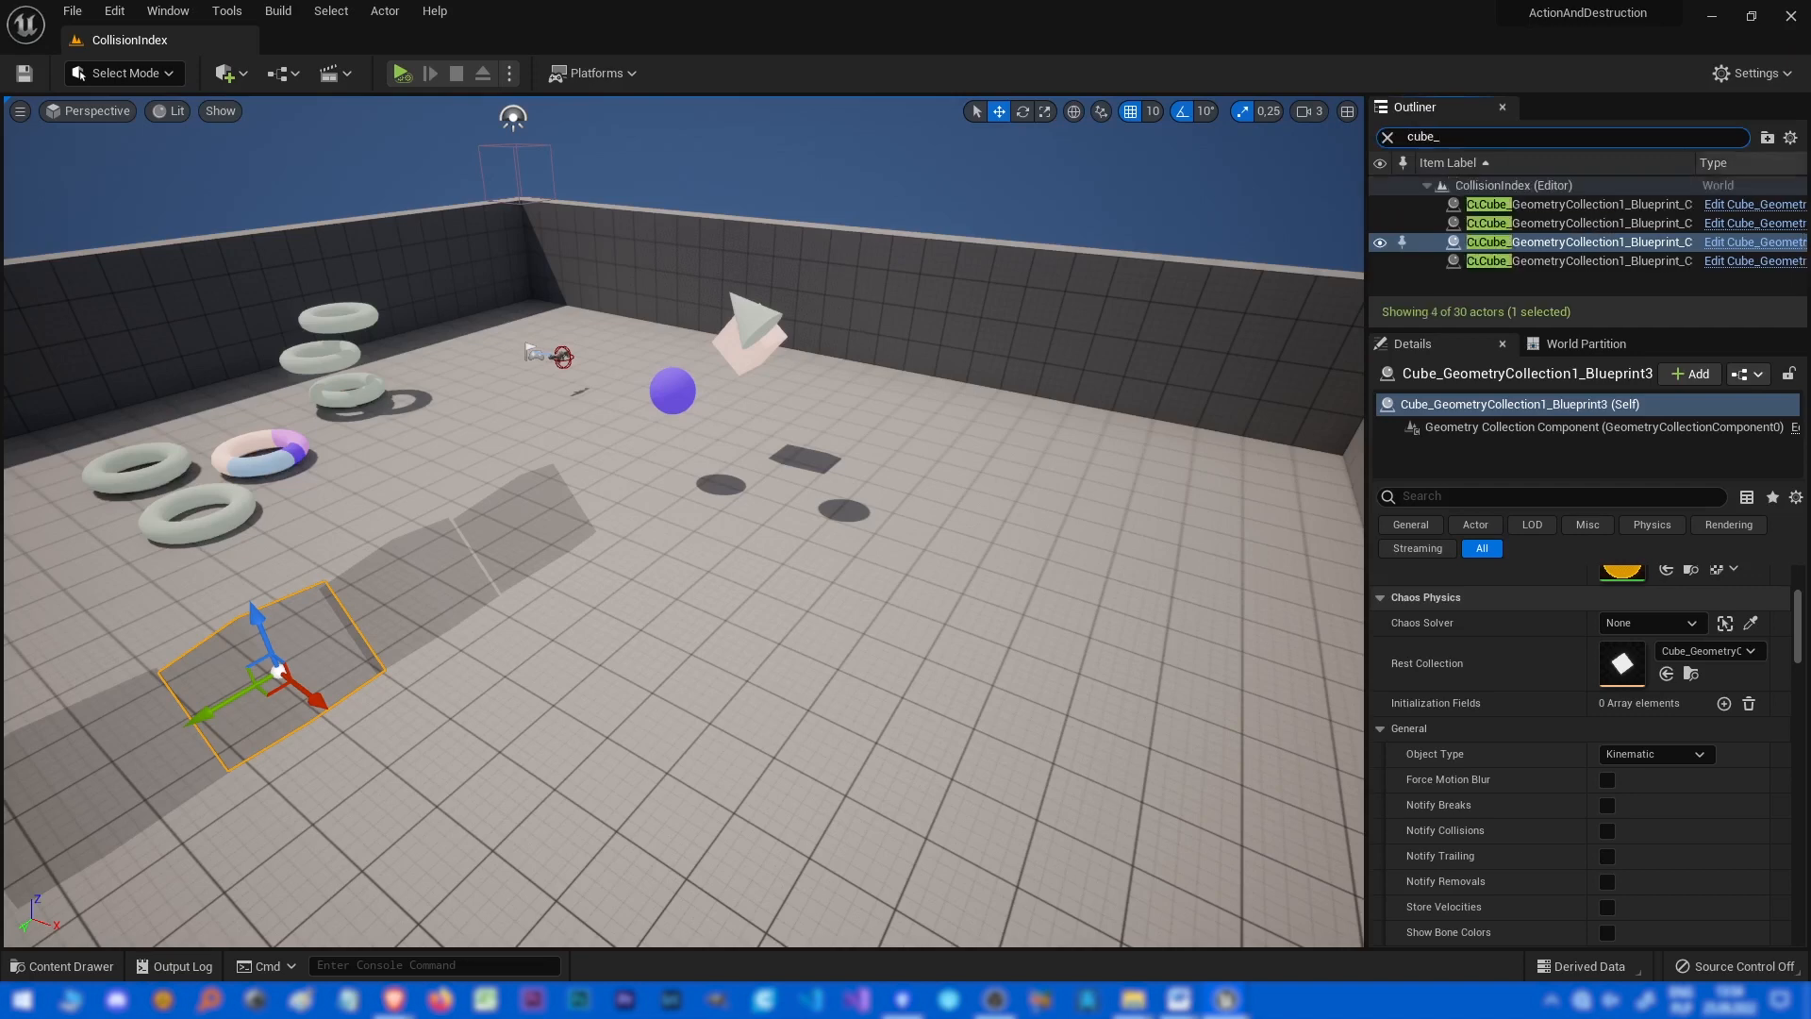
{"action": "left_click", "coordinate": [1578, 261]}
{"action": "left_click", "coordinate": [1579, 205], "text": "shift"}
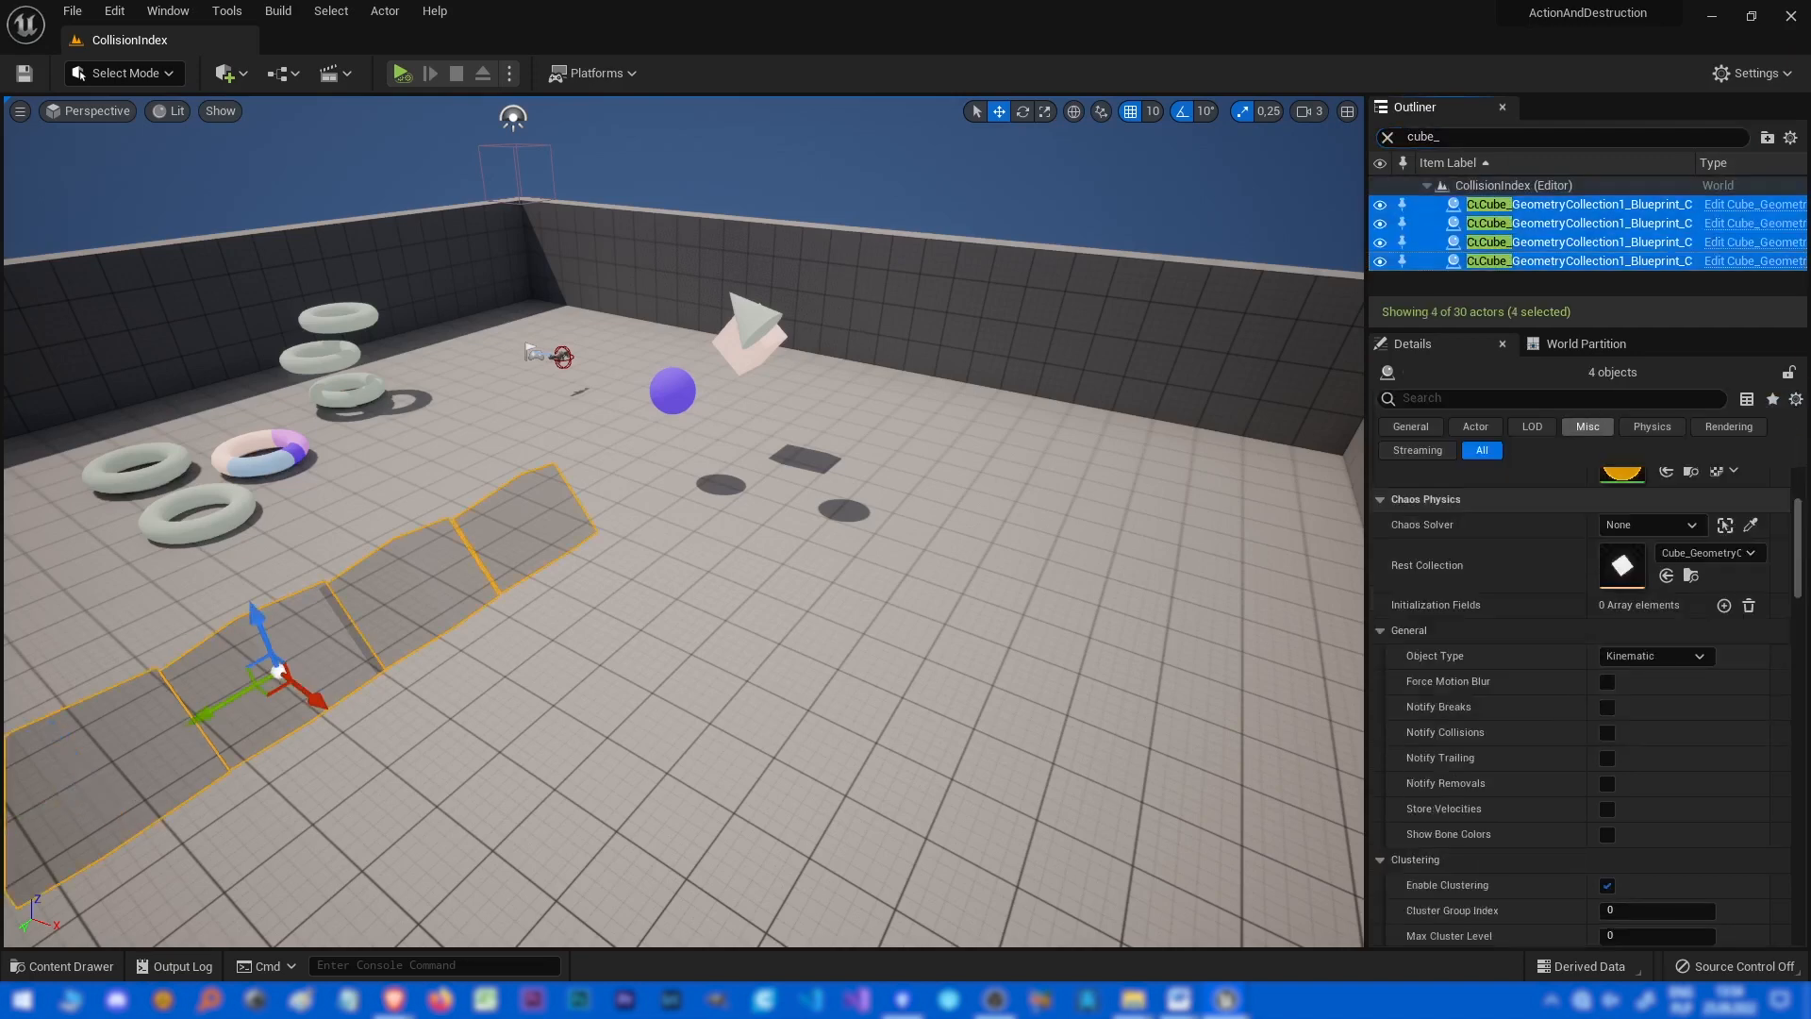
{"action": "scroll", "coordinate": [1509, 707], "scroll_direction": "down", "scroll_amount": 4}
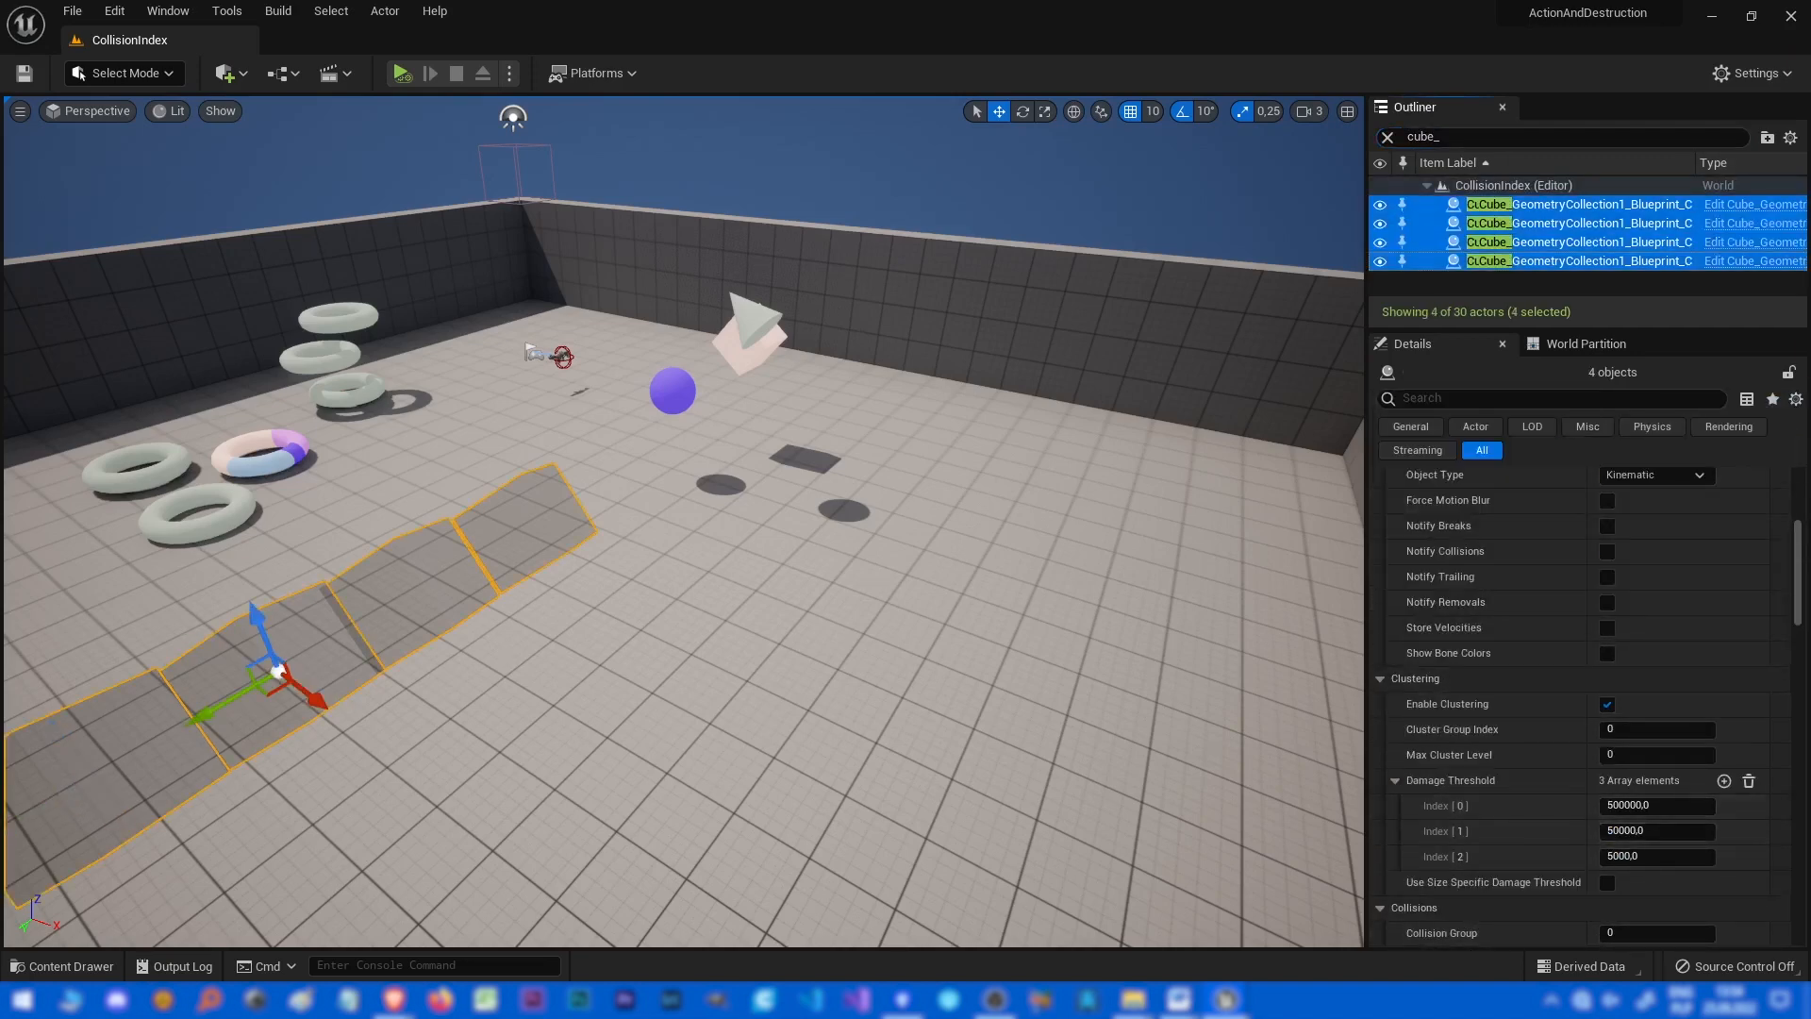
Select the second cube Blueprint actor in the viewport.
{"action": "right_click_drag", "start_coordinate": [943, 566], "coordinate": [835, 551]}
{"action": "left_click", "coordinate": [674, 596]}
{"action": "right_click_drag", "start_coordinate": [674, 596], "coordinate": [580, 559]}
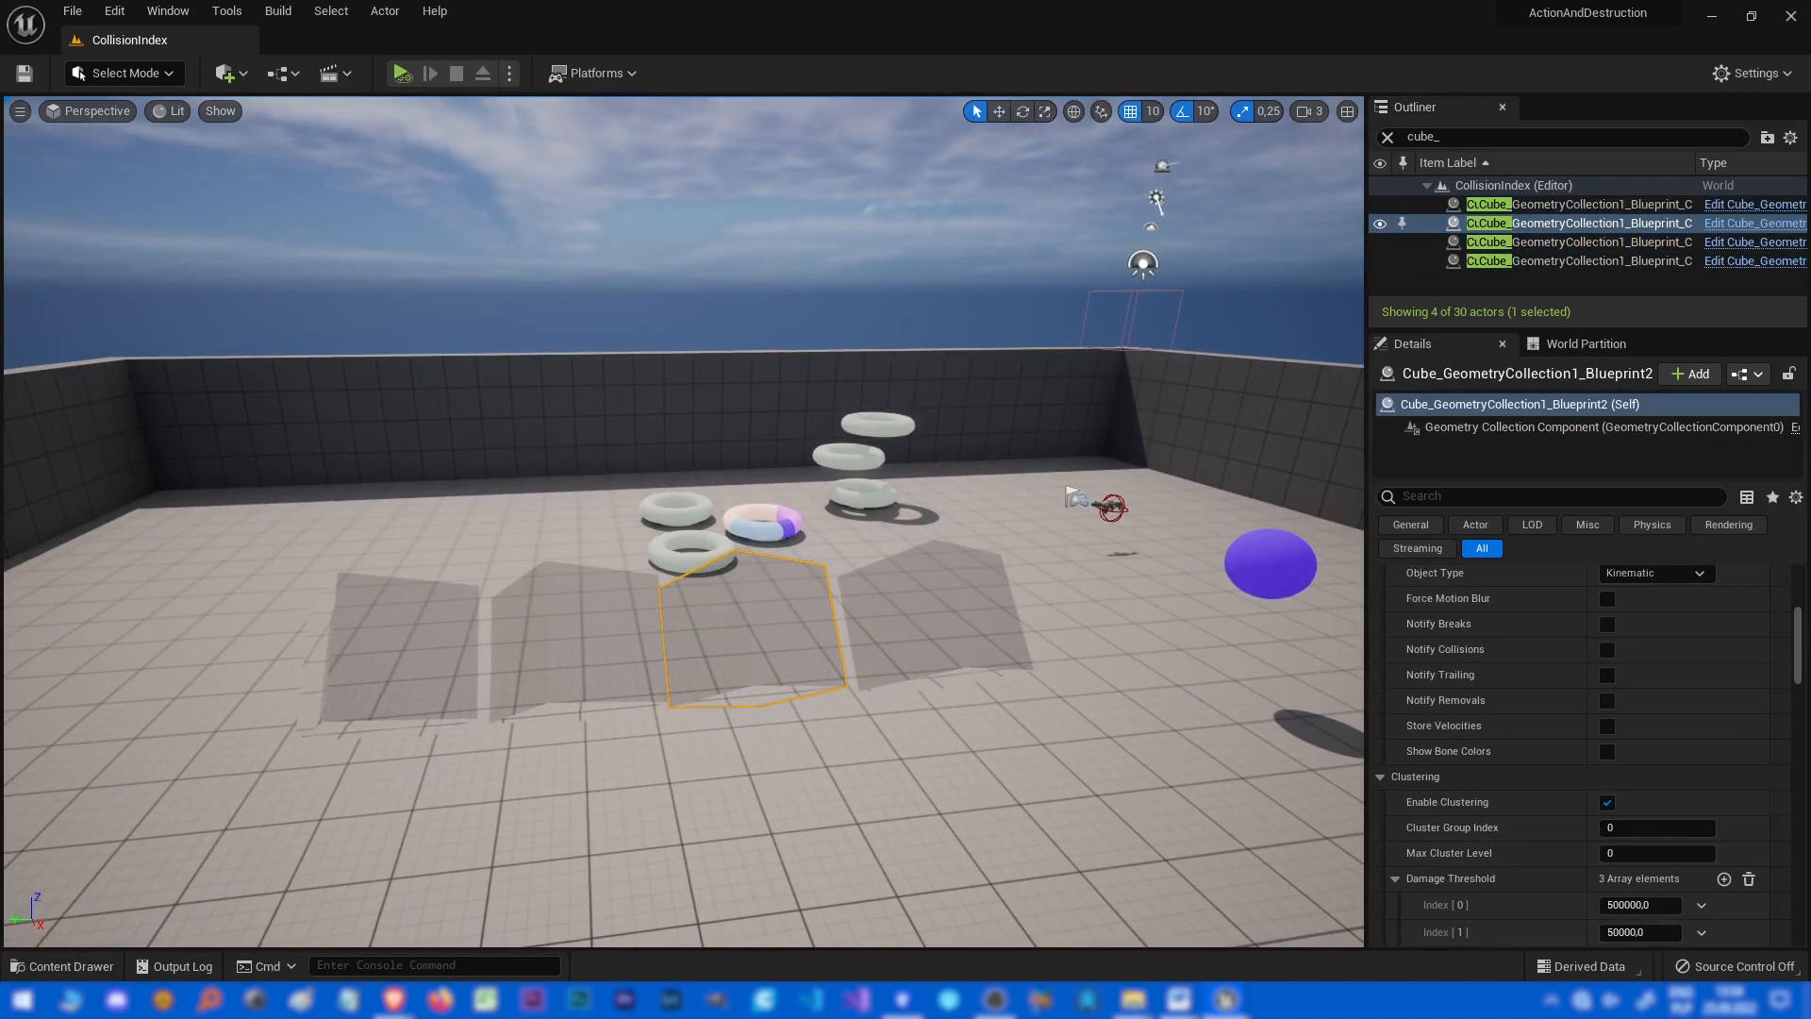
{"action": "right_click_drag", "start_coordinate": [679, 566], "coordinate": [798, 576]}
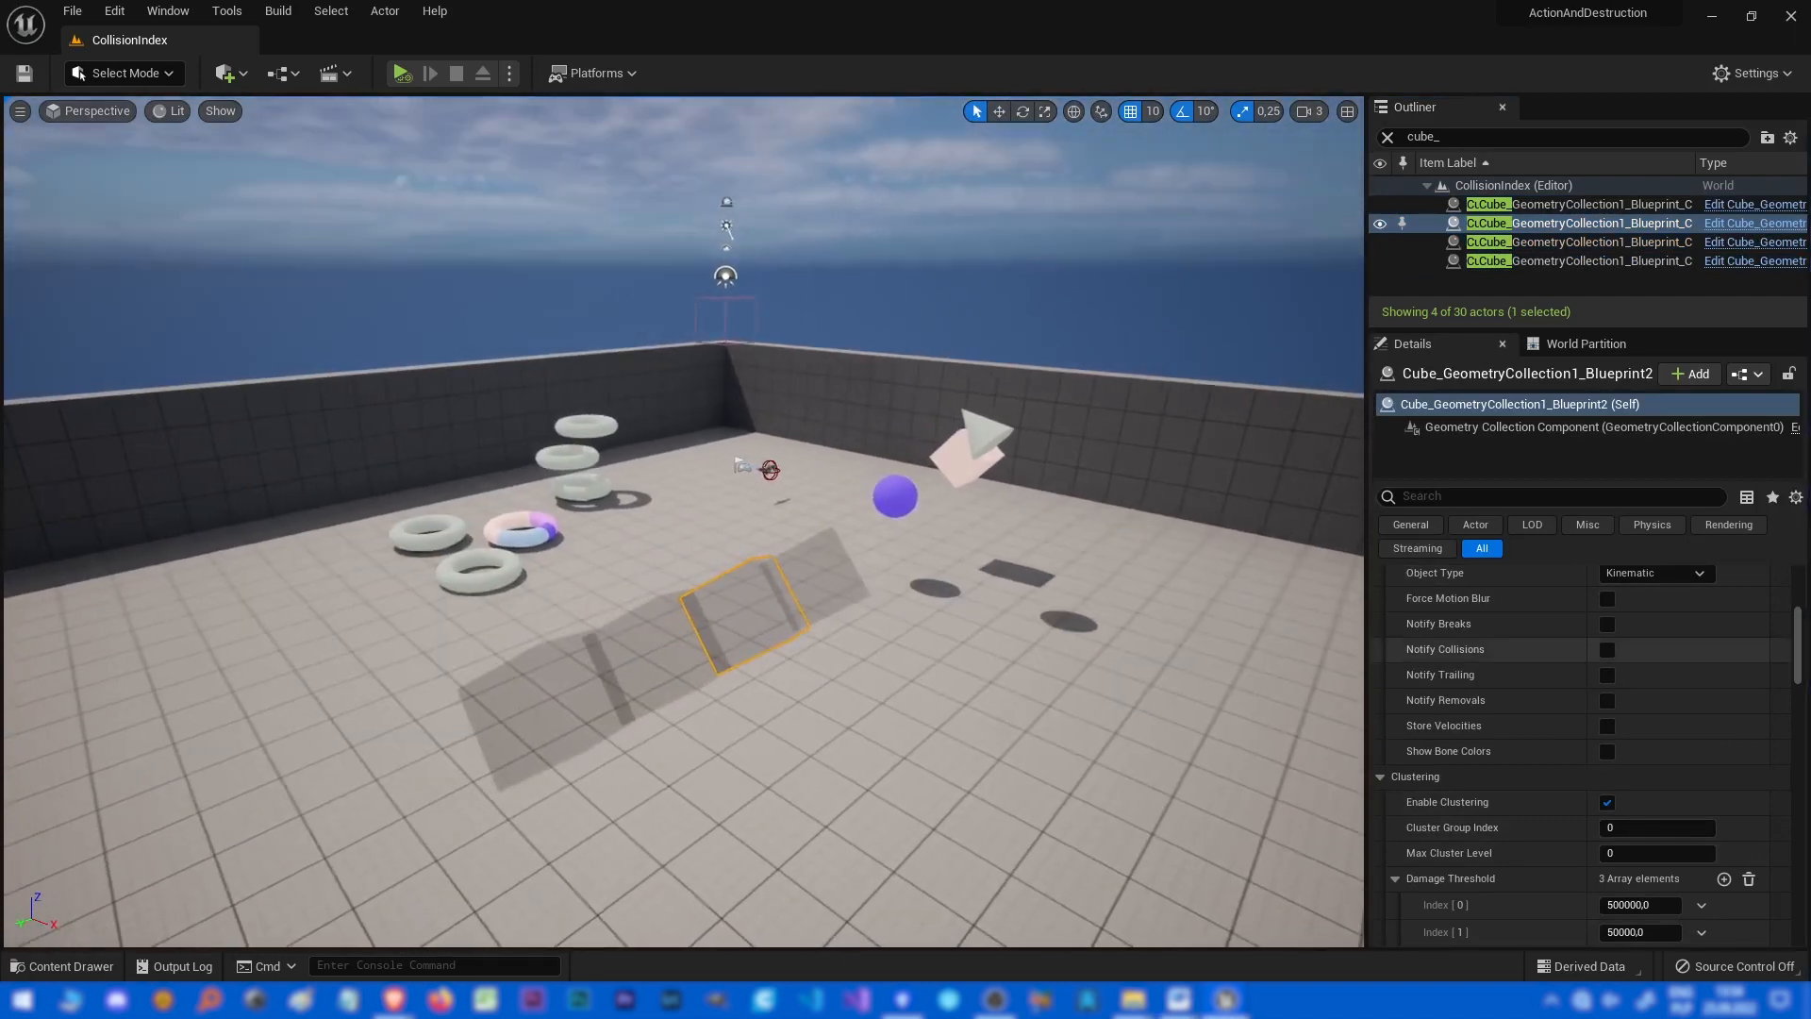
{"action": "scroll", "coordinate": [1547, 735], "scroll_direction": "up", "scroll_amount": 2}
{"action": "scroll", "coordinate": [1546, 736], "scroll_direction": "up", "scroll_amount": 2}
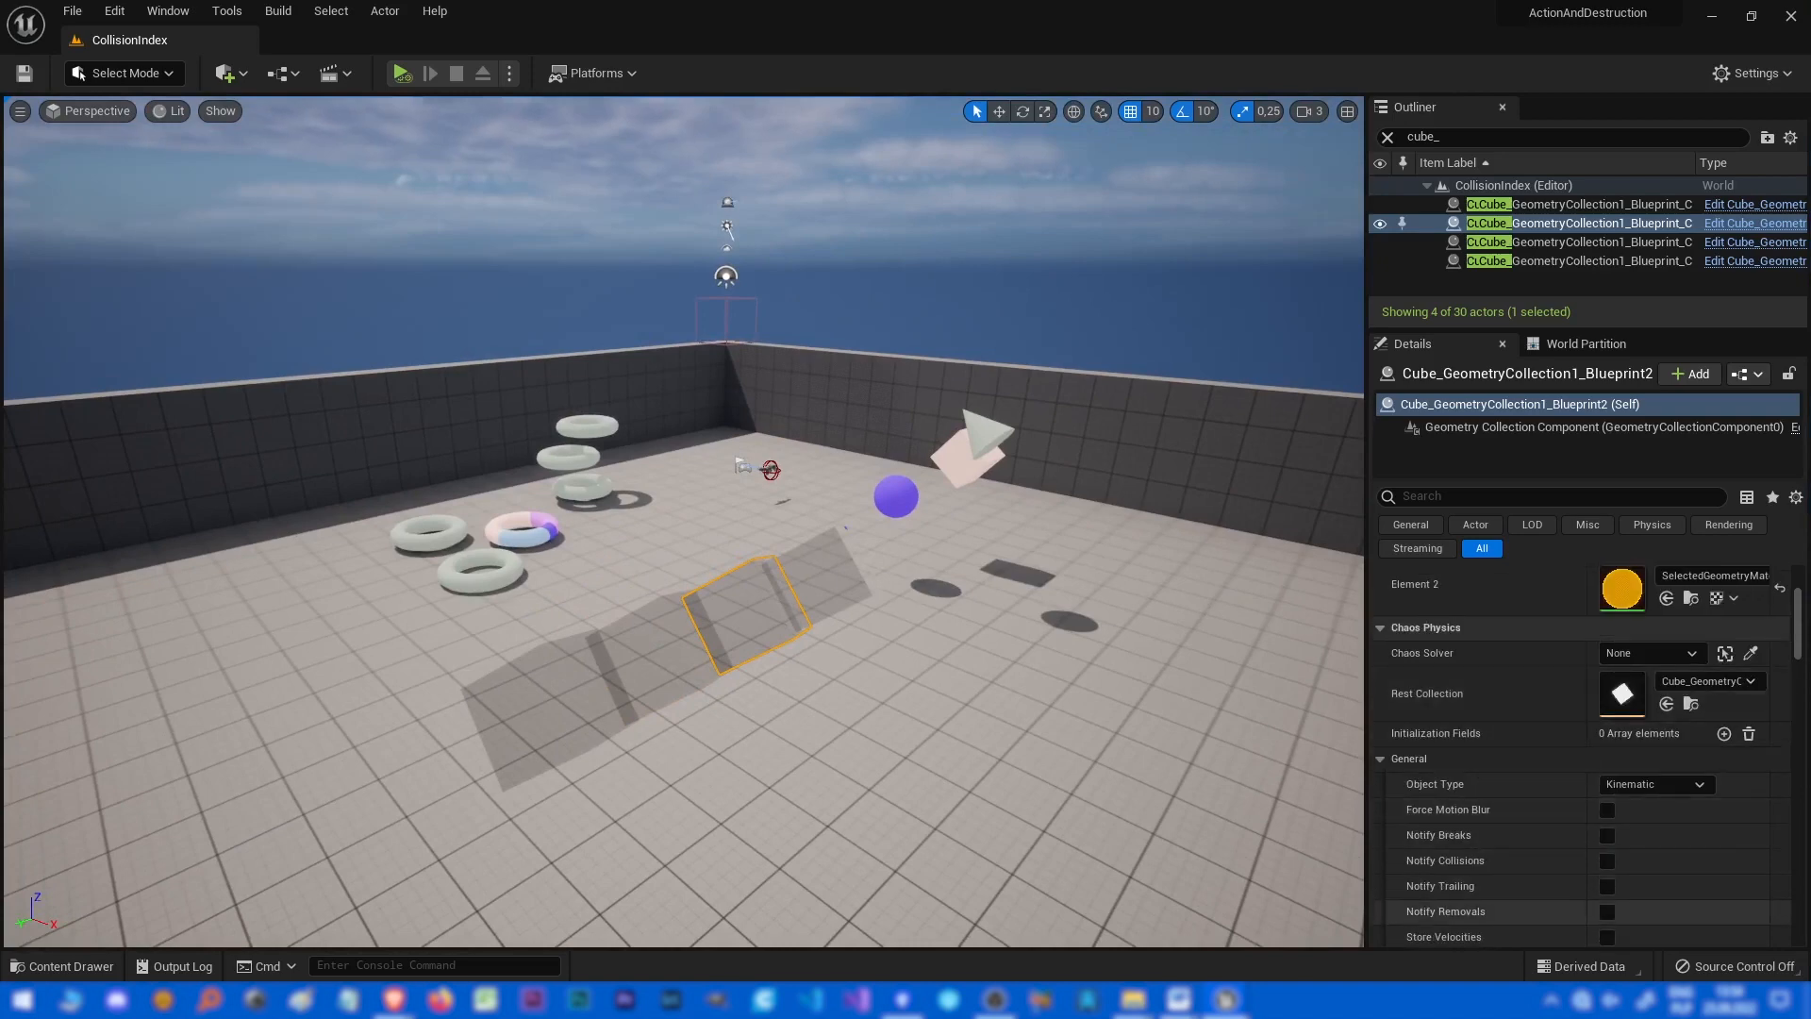
{"action": "right_click_drag", "start_coordinate": [679, 566], "coordinate": [1028, 452]}
Open the Bench_Torus map from the Maps folder in the content drawer.
{"action": "key", "text": "ctrl+space"}
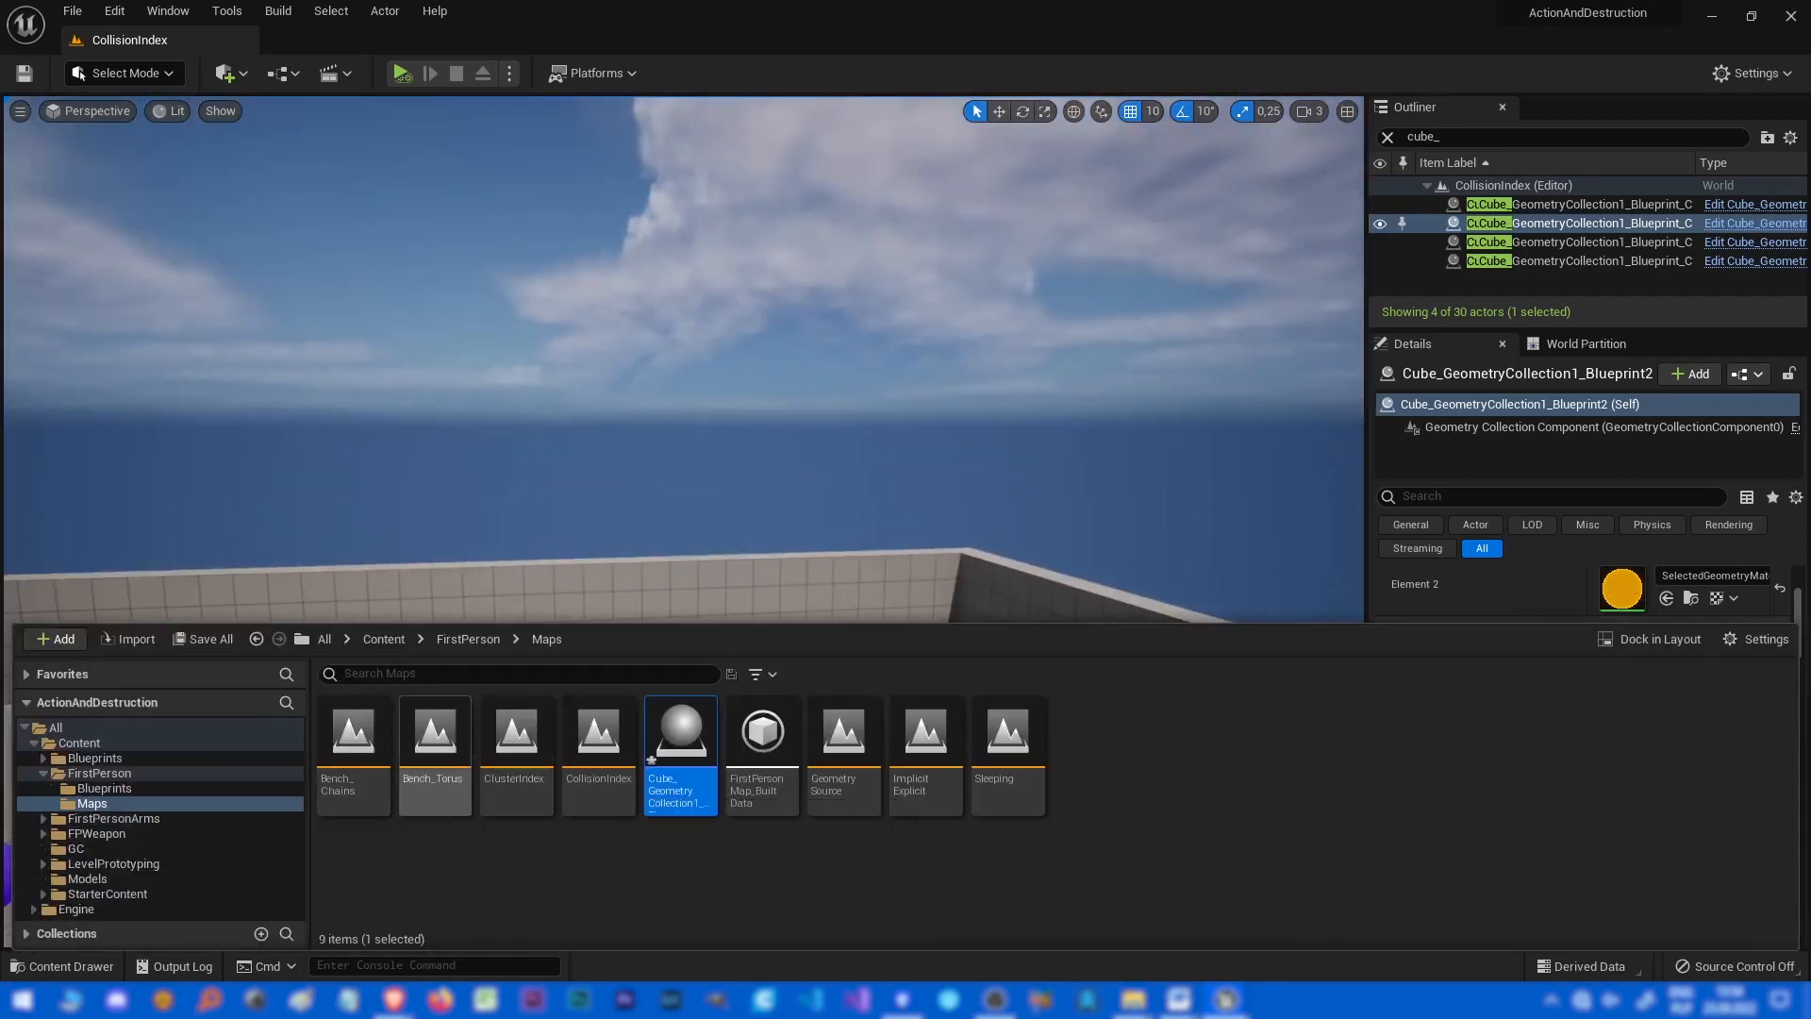
{"action": "double_click", "coordinate": [435, 754]}
{"action": "left_click", "coordinate": [1069, 707]}
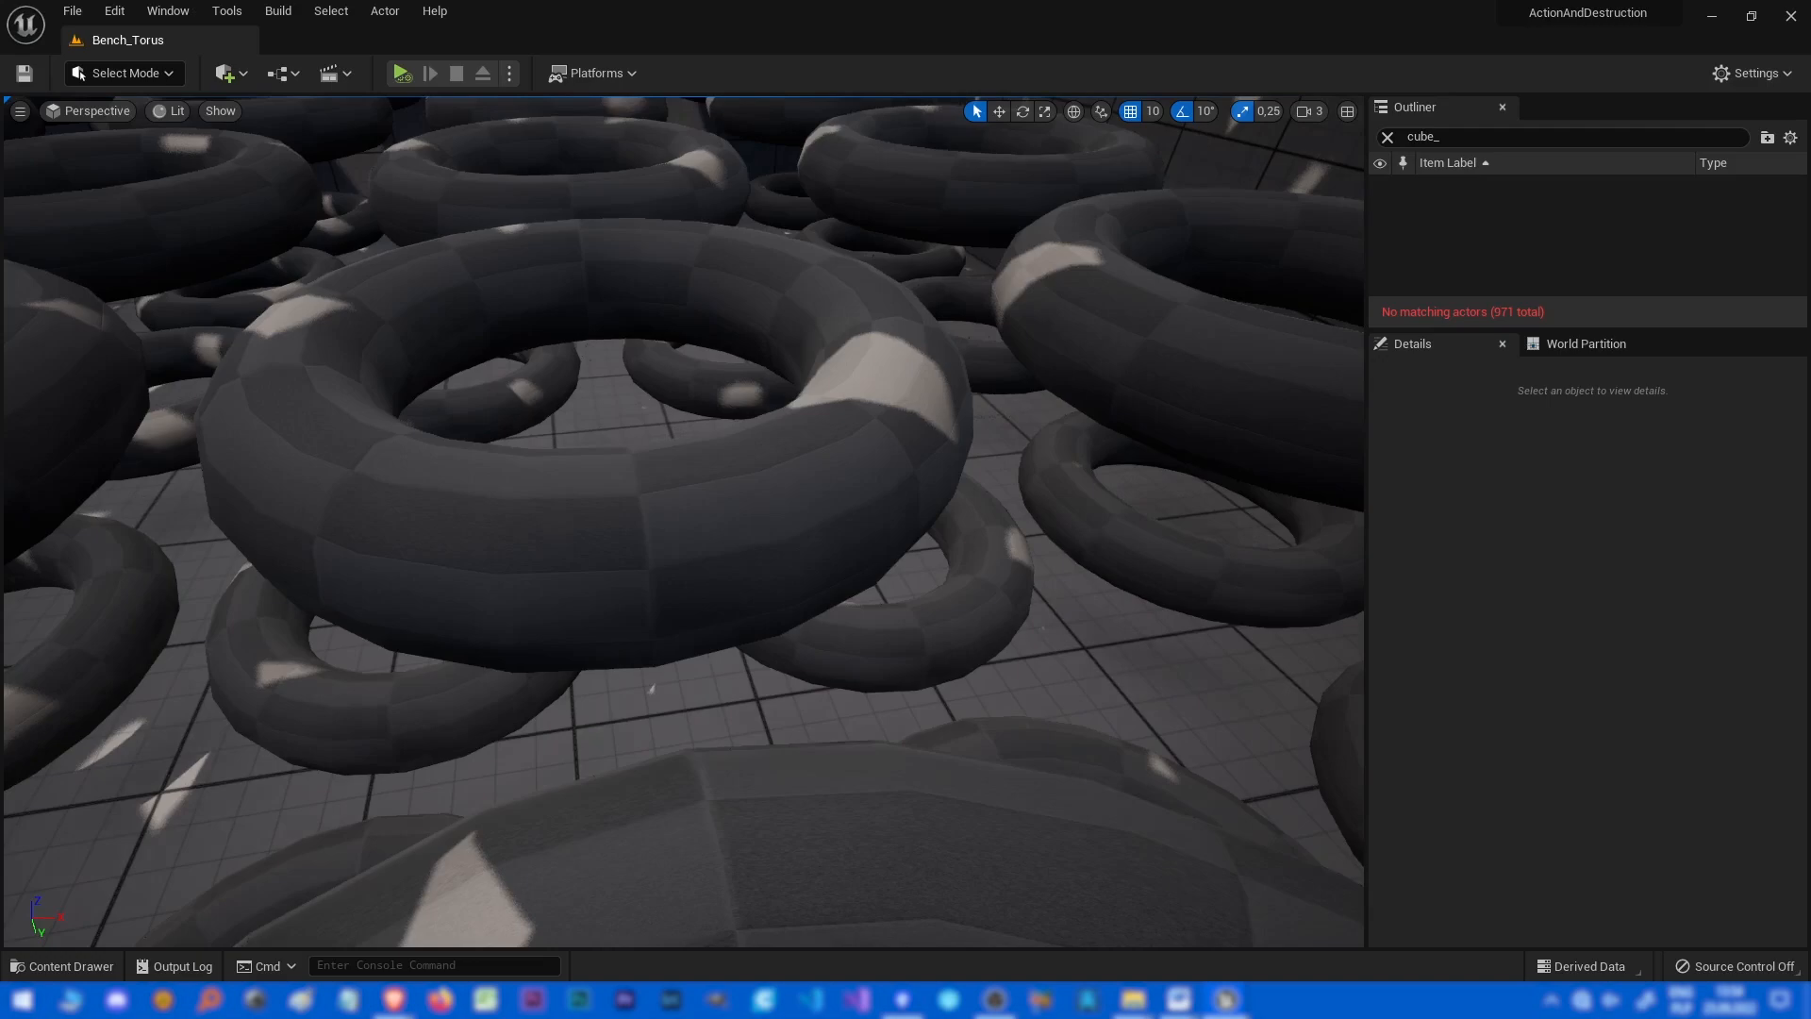
Simulate the Bench_Torus level to watch the tori fall, then stop the simulation.
{"action": "right_click_drag", "start_coordinate": [659, 687], "coordinate": [494, 664]}
{"action": "key", "text": "alt+s"}
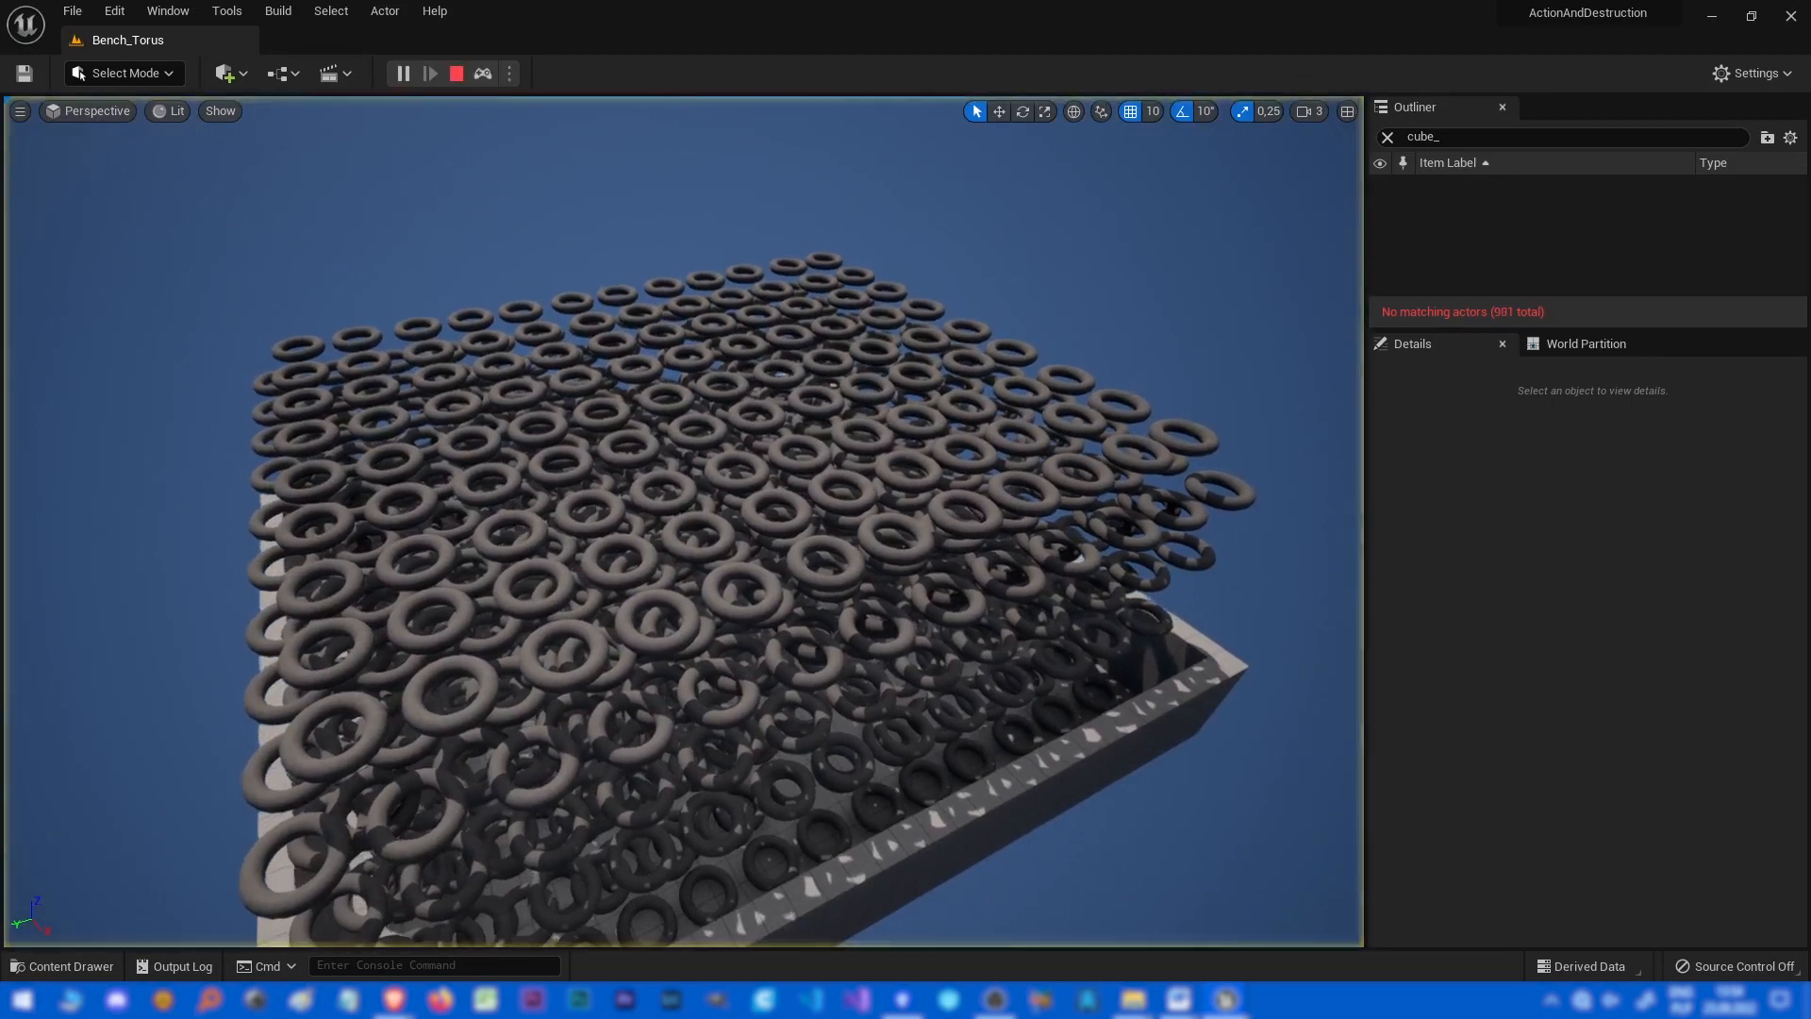
{"action": "mouse_move", "coordinate": [822, 291]}
{"action": "right_mouse_down"}
{"action": "mouse_move", "coordinate": [822, 330]}
{"action": "mouse_move", "coordinate": [809, 323]}
{"action": "right_mouse_up"}
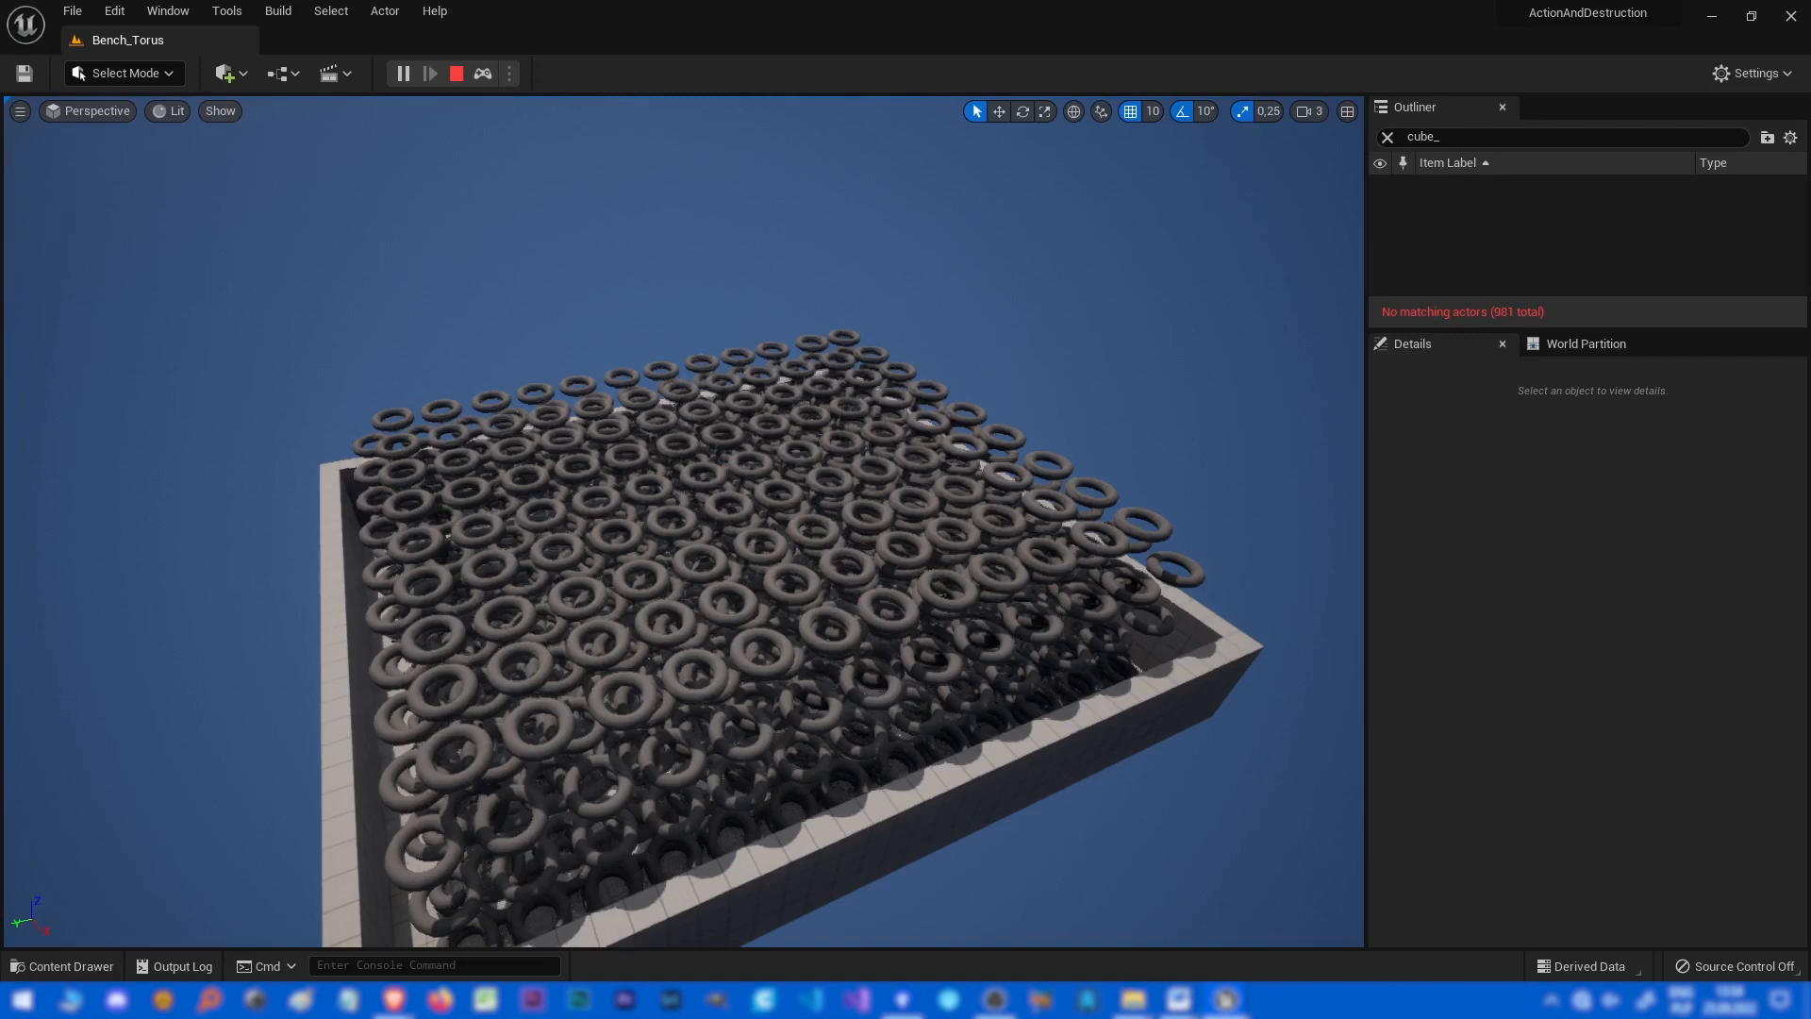
{"action": "key", "text": "Escape"}
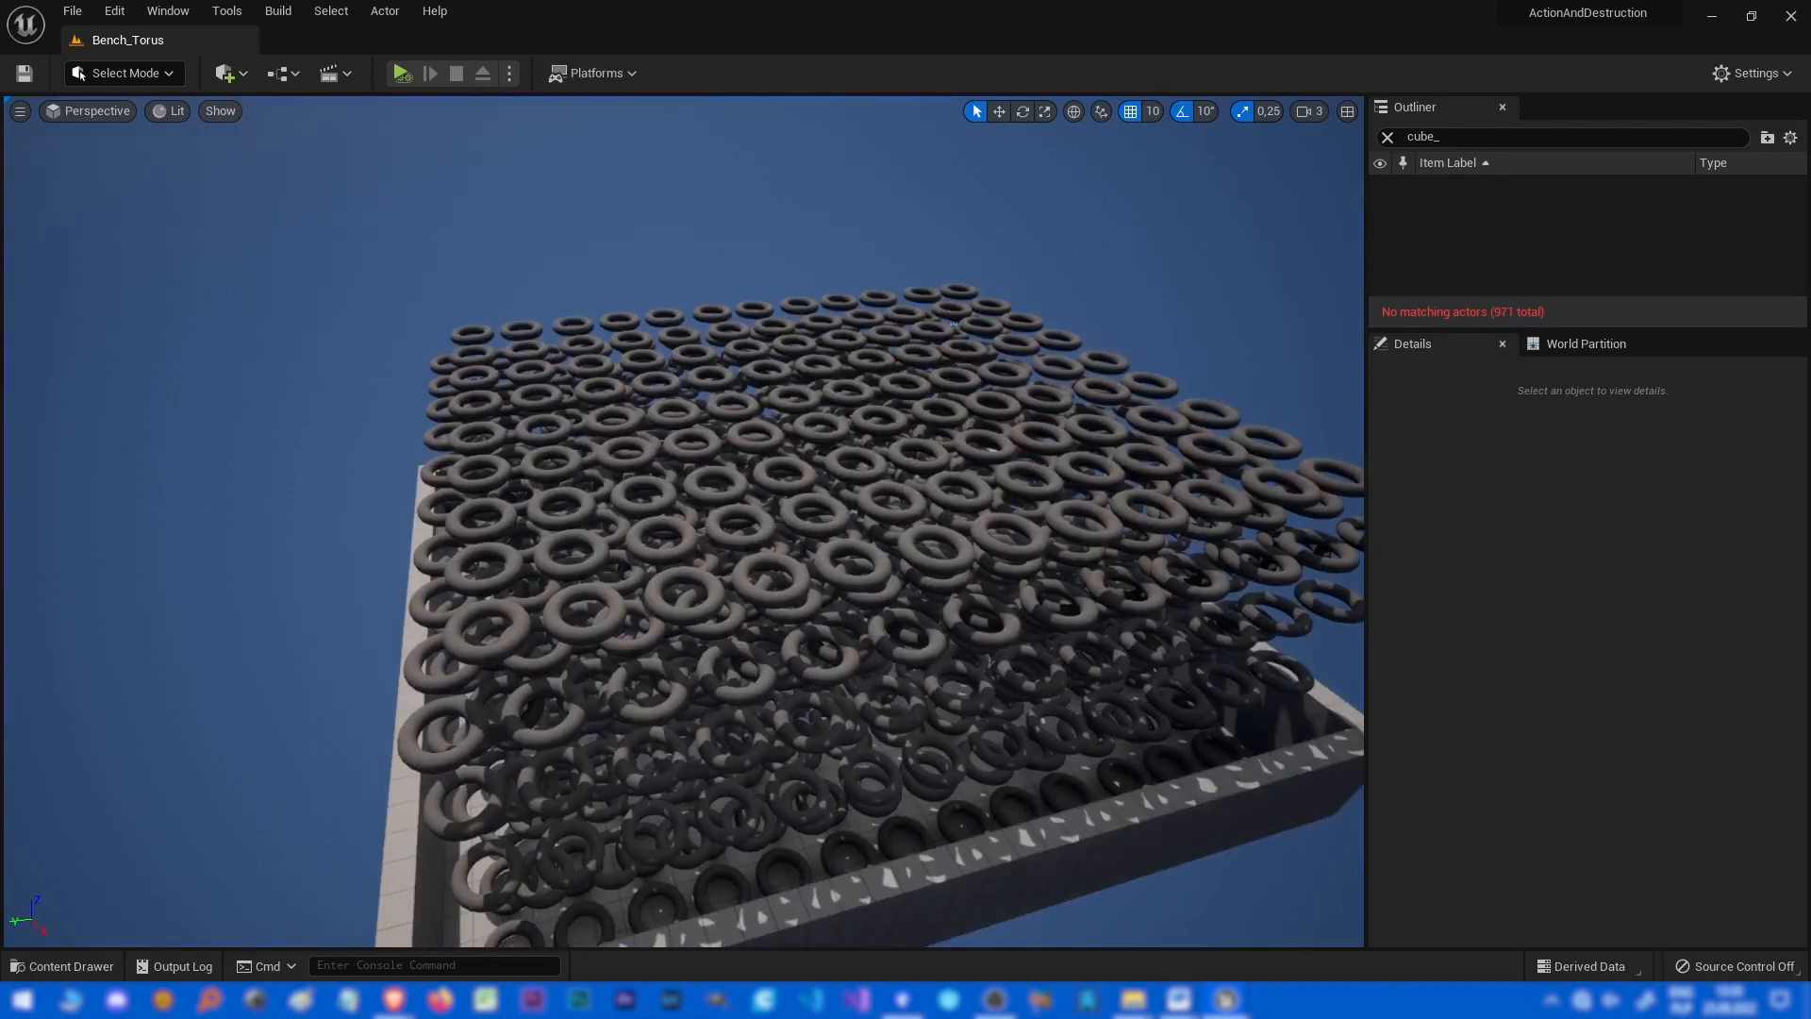
Open a torus's rest collection asset and set its collision shape's Collision Type to Implicit-Implicit.
{"action": "left_click", "coordinate": [771, 592]}
{"action": "double_click", "coordinate": [1620, 694]}
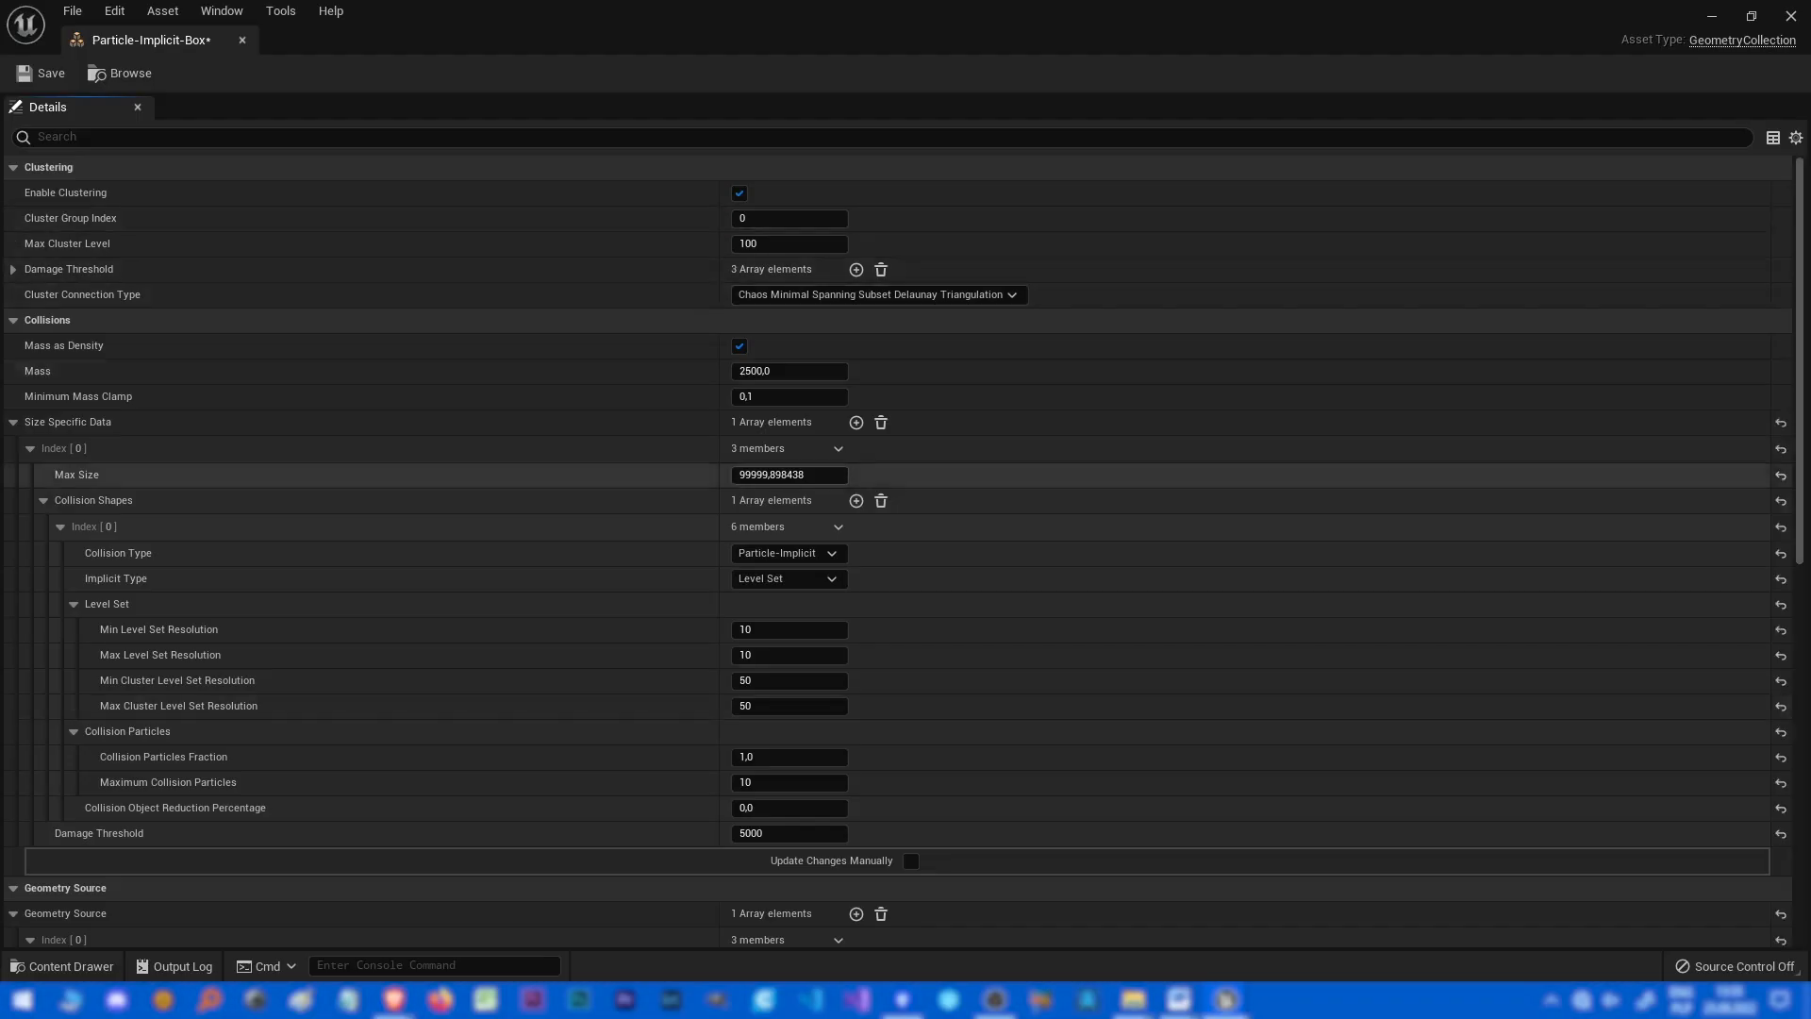
{"action": "left_click", "coordinate": [787, 553]}
{"action": "left_click", "coordinate": [792, 570]}
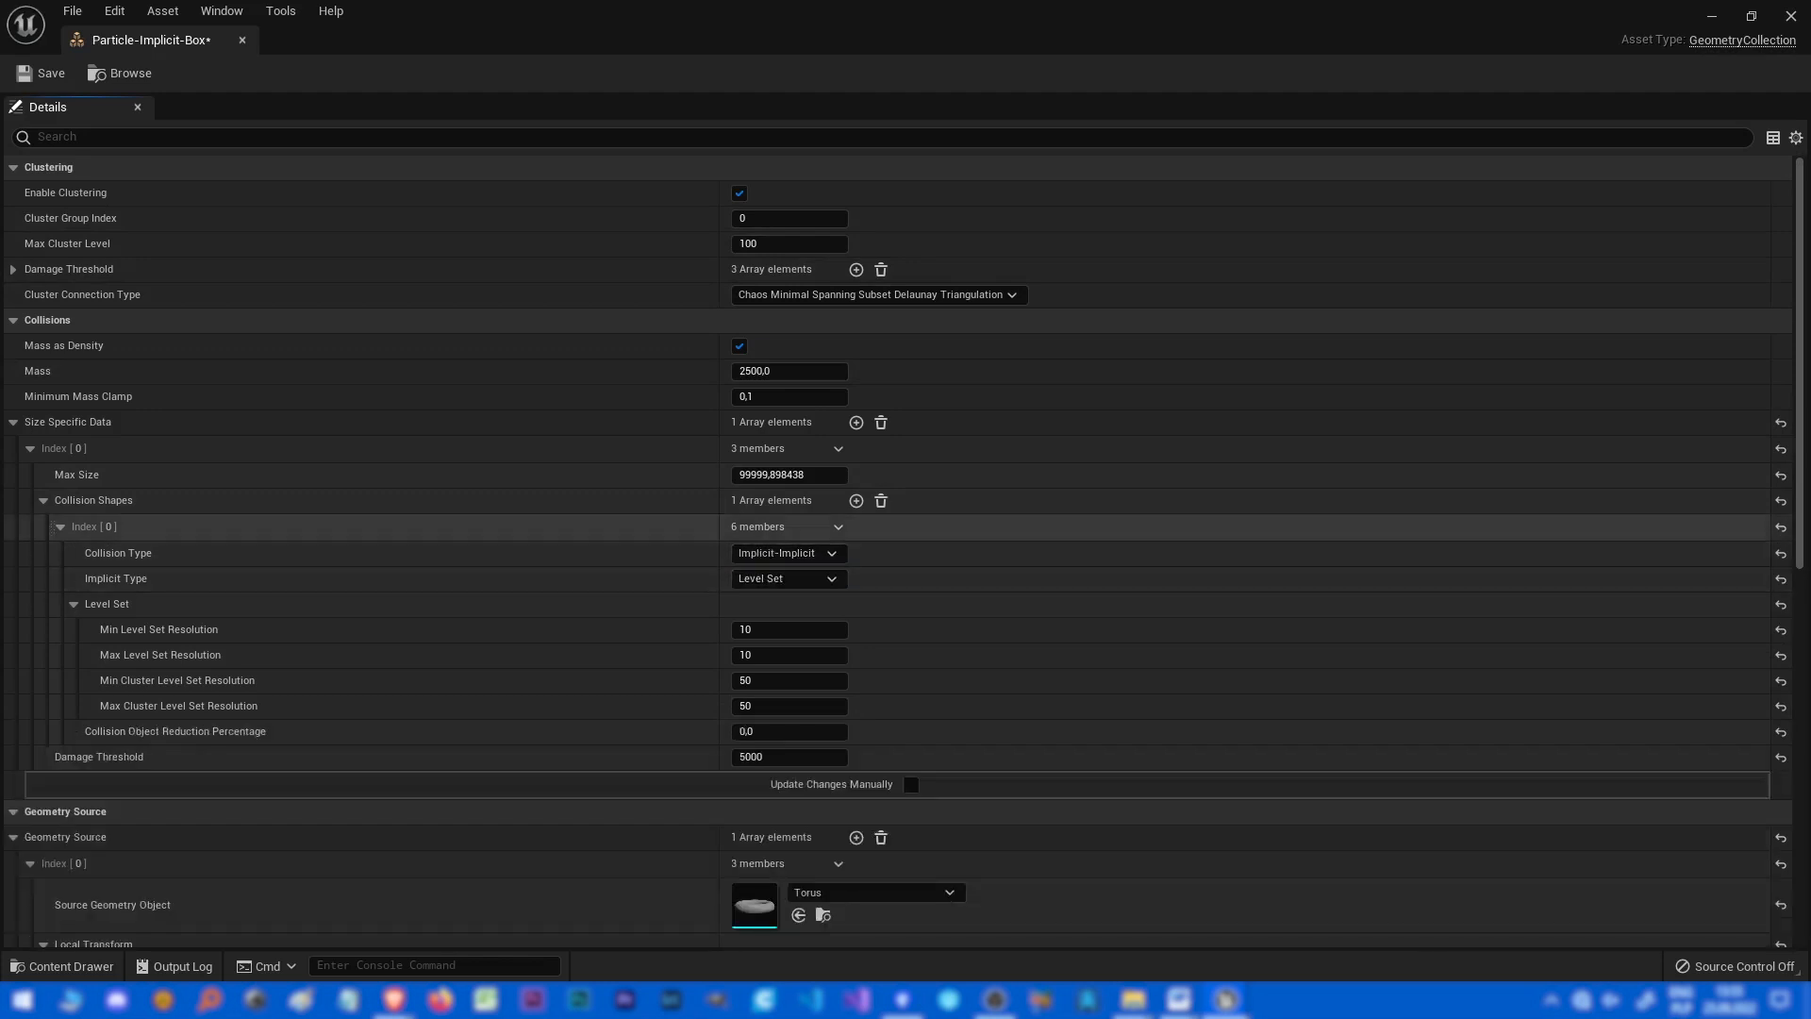
Set the collision shape's Implicit Type to Convex.
{"action": "left_click", "coordinate": [788, 578]}
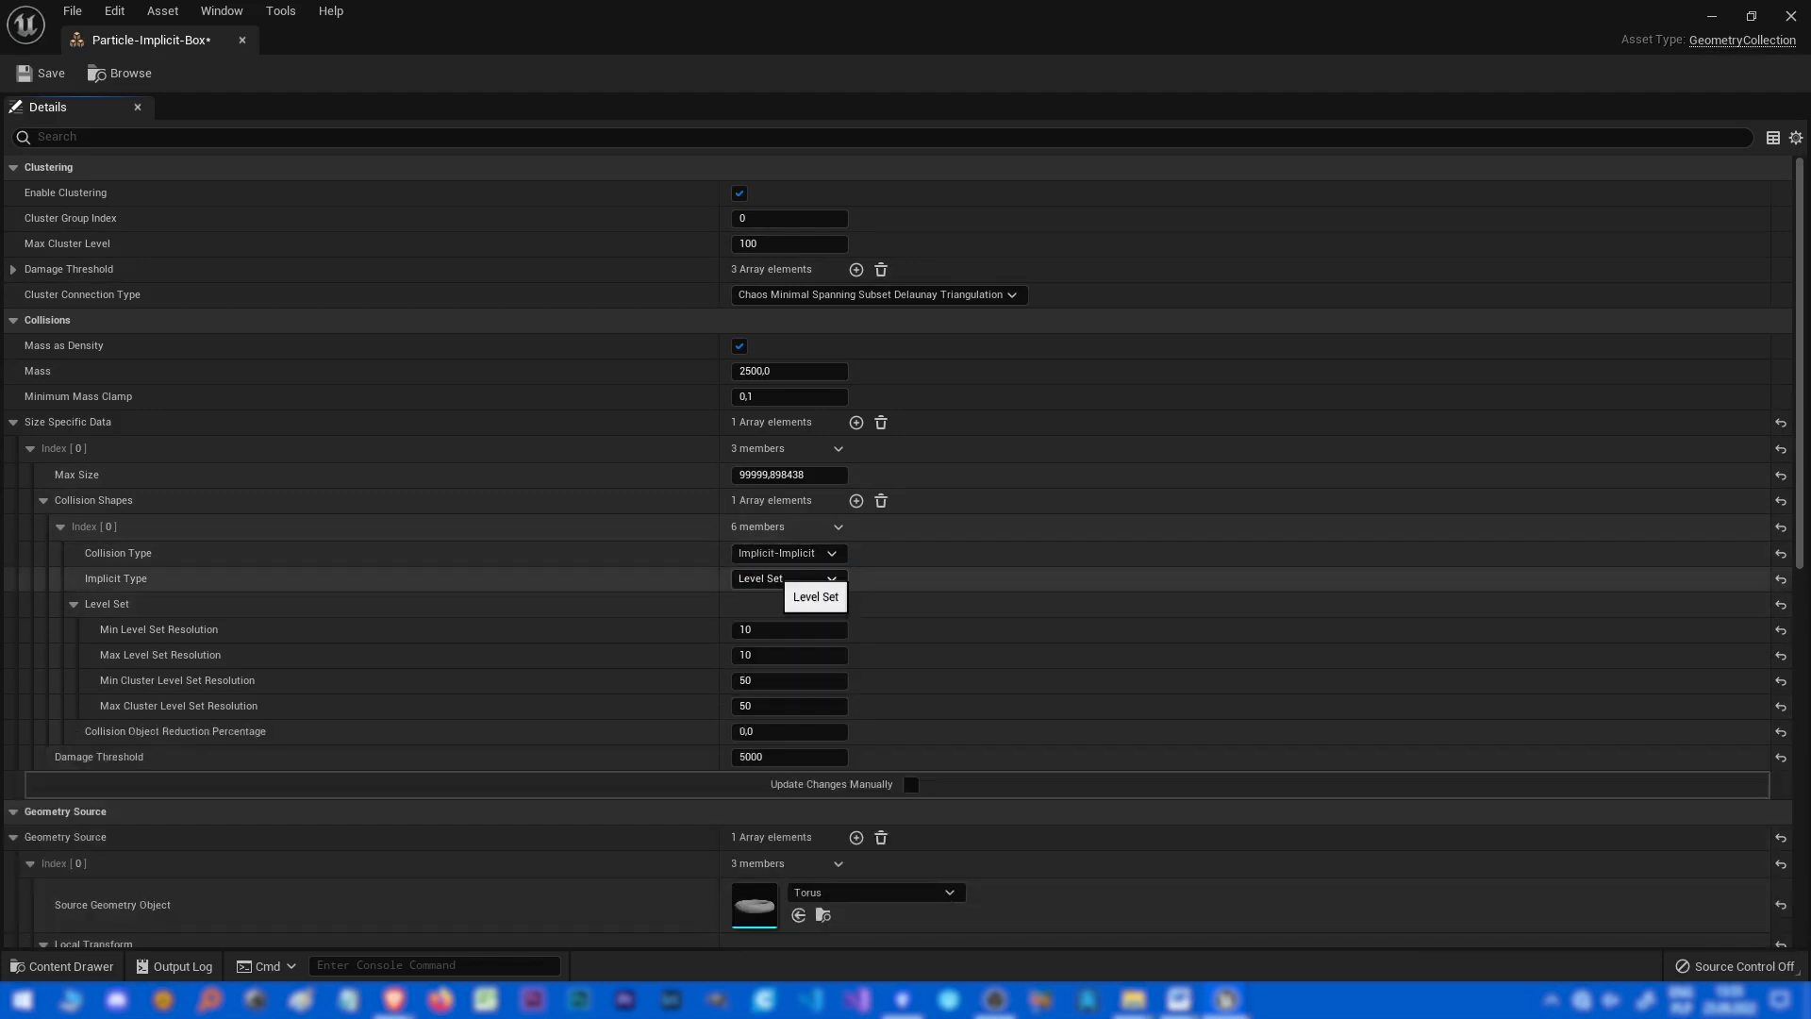
{"action": "left_click", "coordinate": [774, 575]}
{"action": "left_click", "coordinate": [779, 686]}
Simulate the level to test the convex implicit collision, then stop the simulation.
{"action": "left_click_drag", "start_coordinate": [914, 26], "coordinate": [1810, 160]}
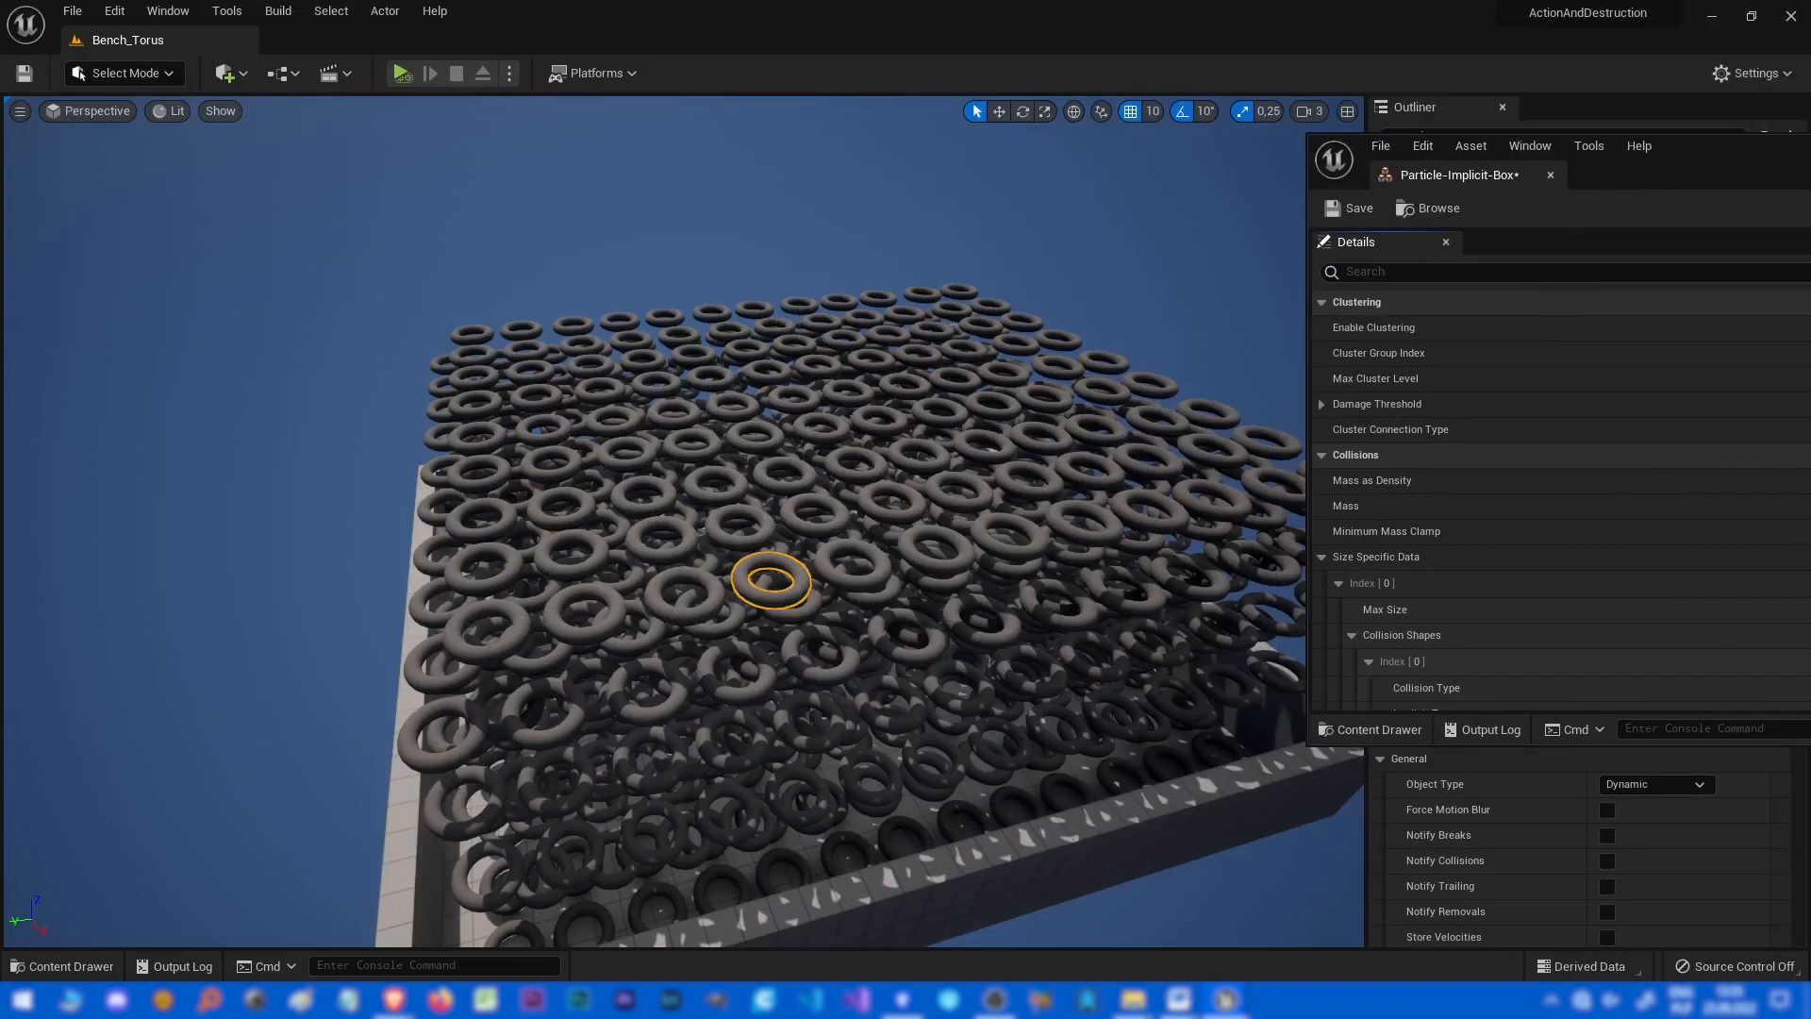
{"action": "left_click", "coordinate": [402, 73]}
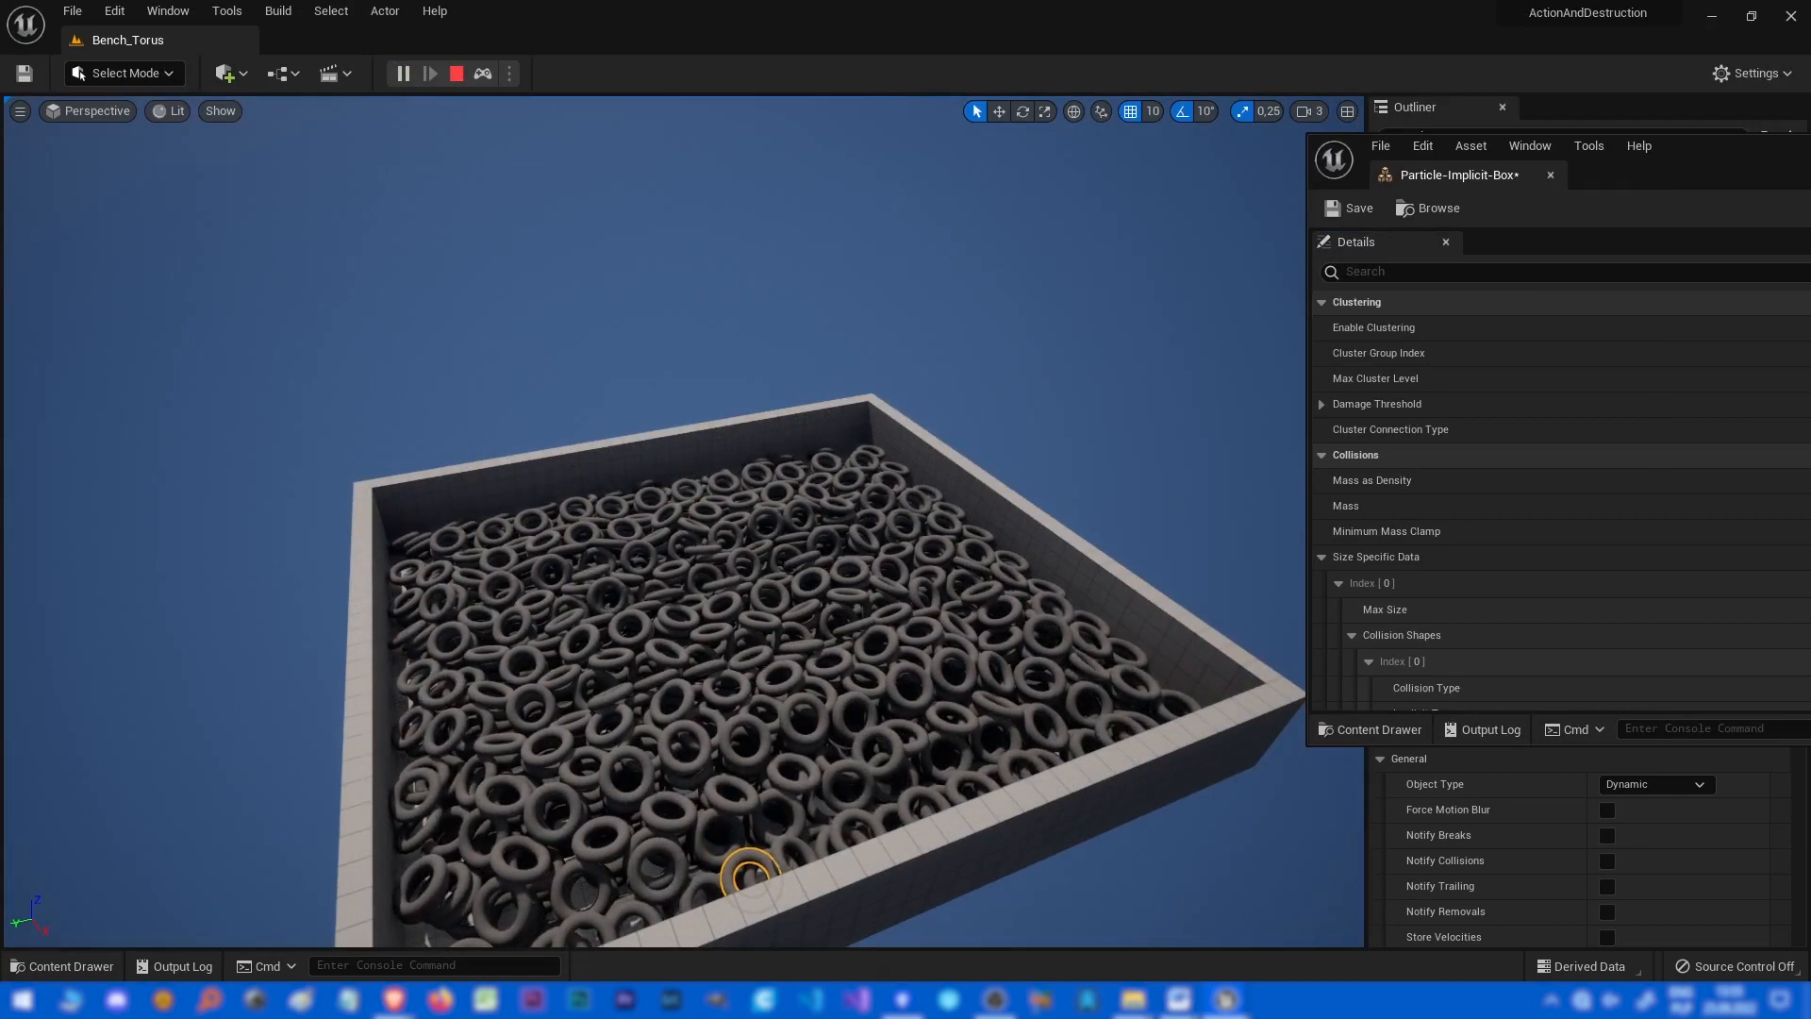
{"action": "key", "text": "Escape"}
Keep the Collision Type at Implicit-Implicit and set the collision shape's Implicit Type to Box.
{"action": "left_click_drag", "start_coordinate": [1697, 159], "coordinate": [1022, 154]}
{"action": "left_click", "coordinate": [1212, 684]}
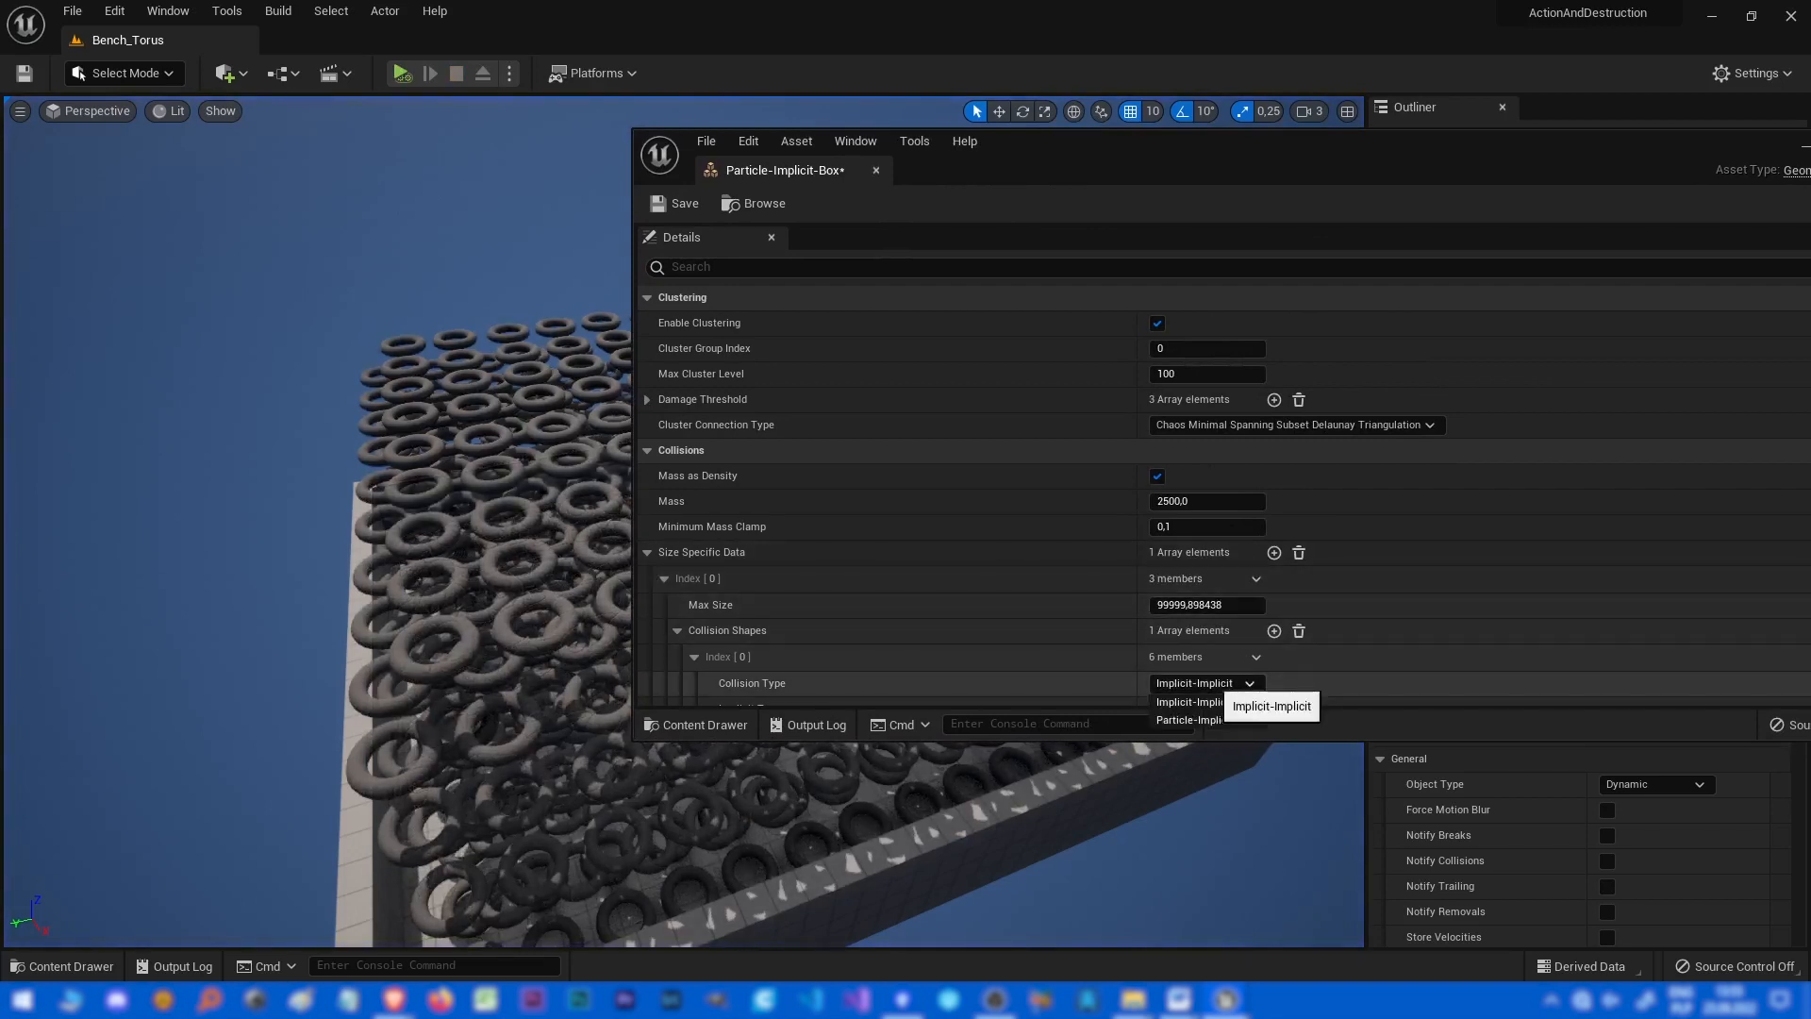
{"action": "left_click", "coordinate": [1188, 702]}
{"action": "scroll", "coordinate": [1207, 660], "scroll_direction": "down", "scroll_amount": 1}
{"action": "left_click", "coordinate": [1207, 648]}
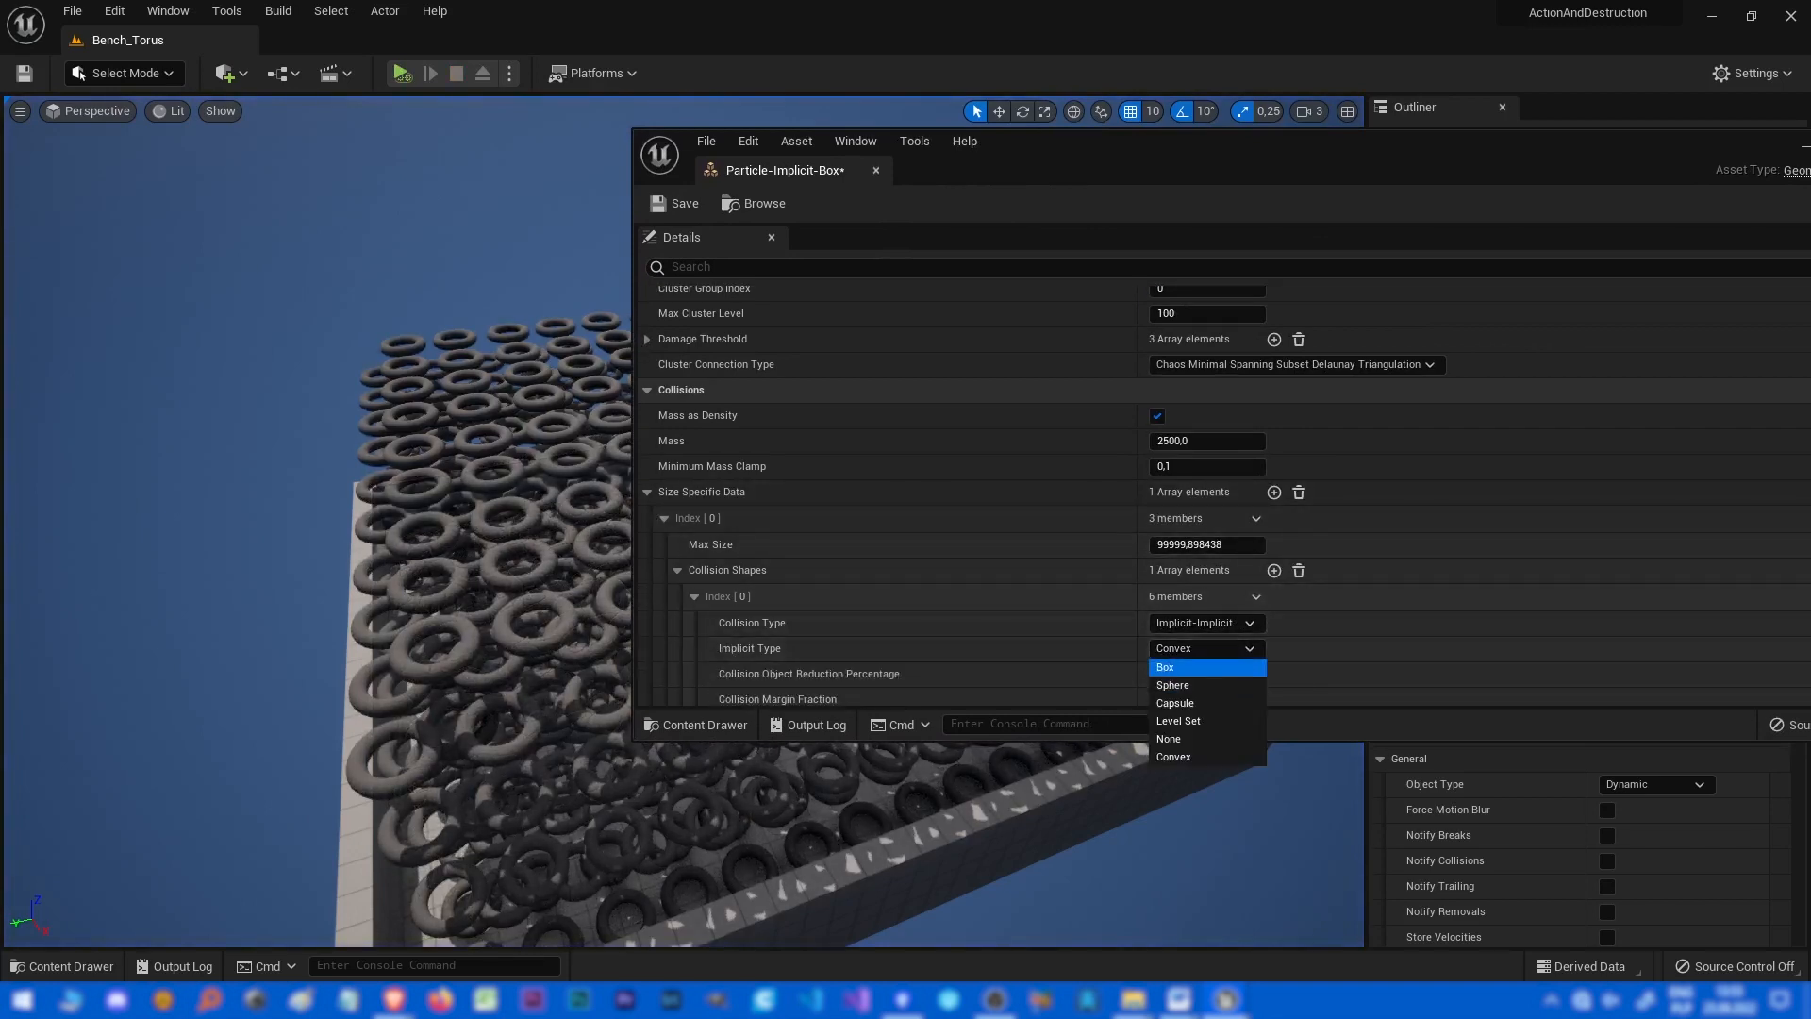
{"action": "left_click", "coordinate": [1165, 667]}
Simulate the level to test the box implicit collision, then stop the simulation.
{"action": "left_click_drag", "start_coordinate": [915, 156], "coordinate": [1725, 156]}
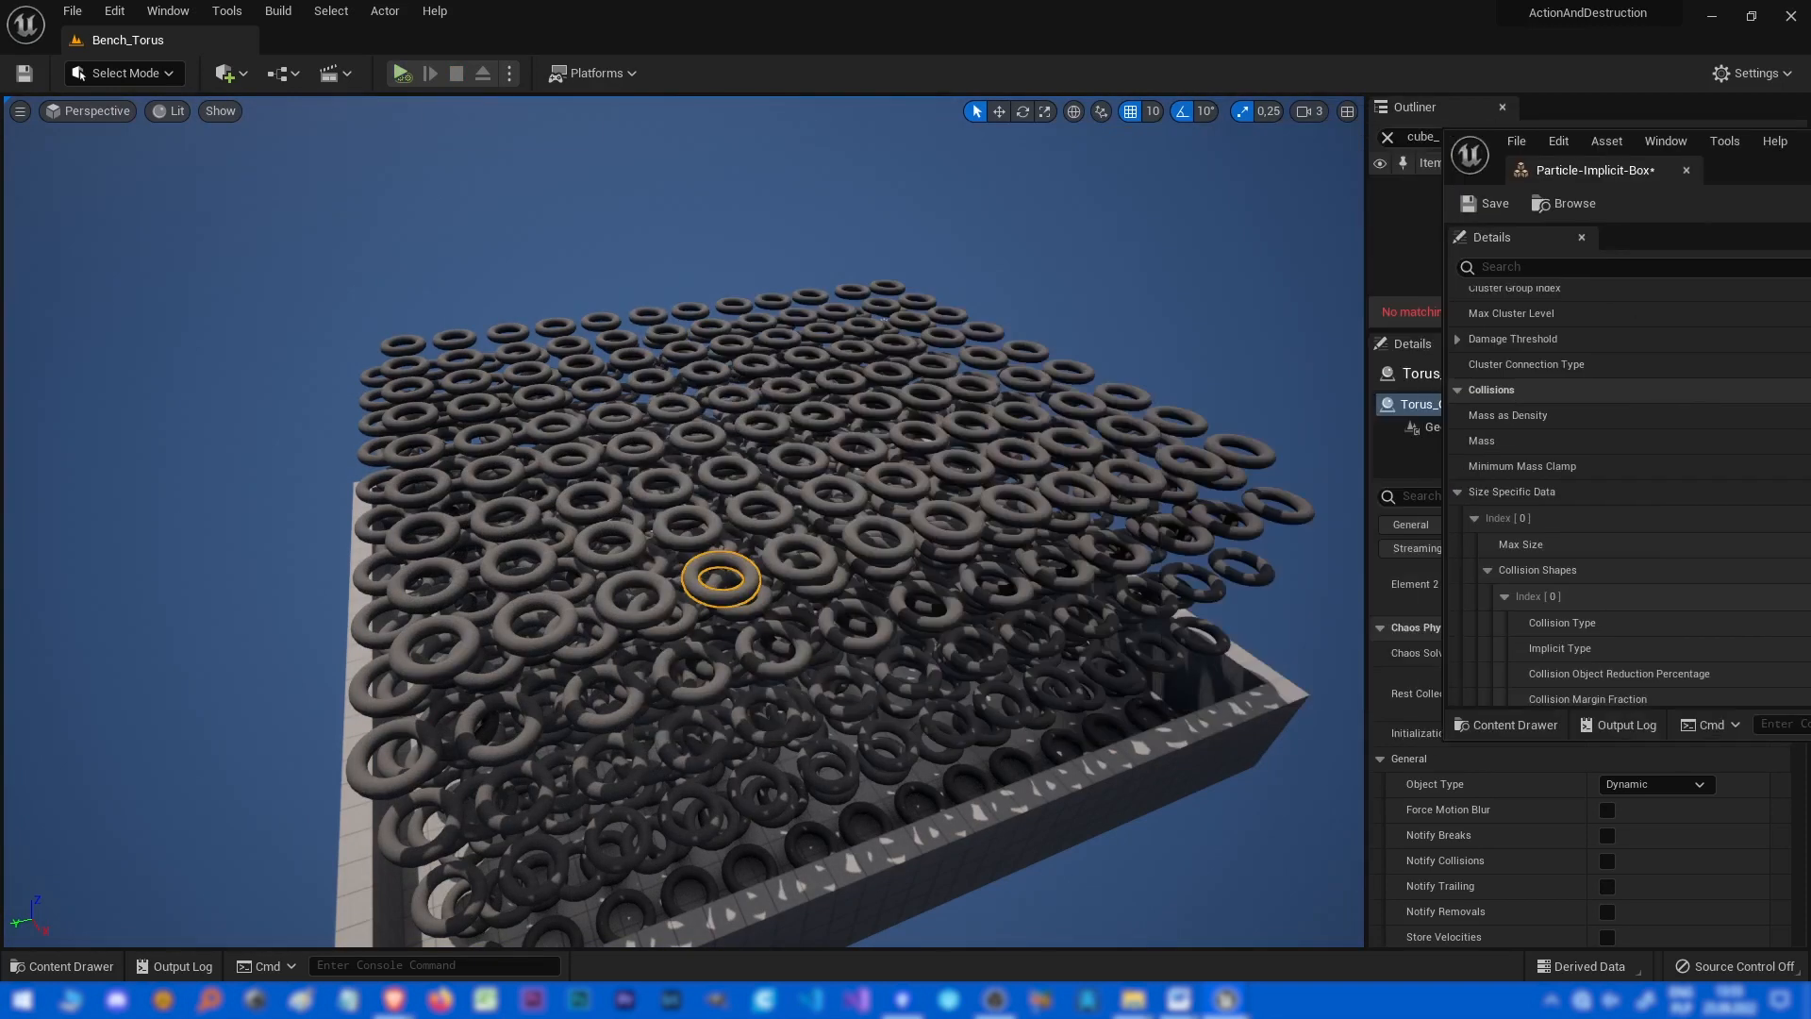
{"action": "left_click", "coordinate": [401, 72]}
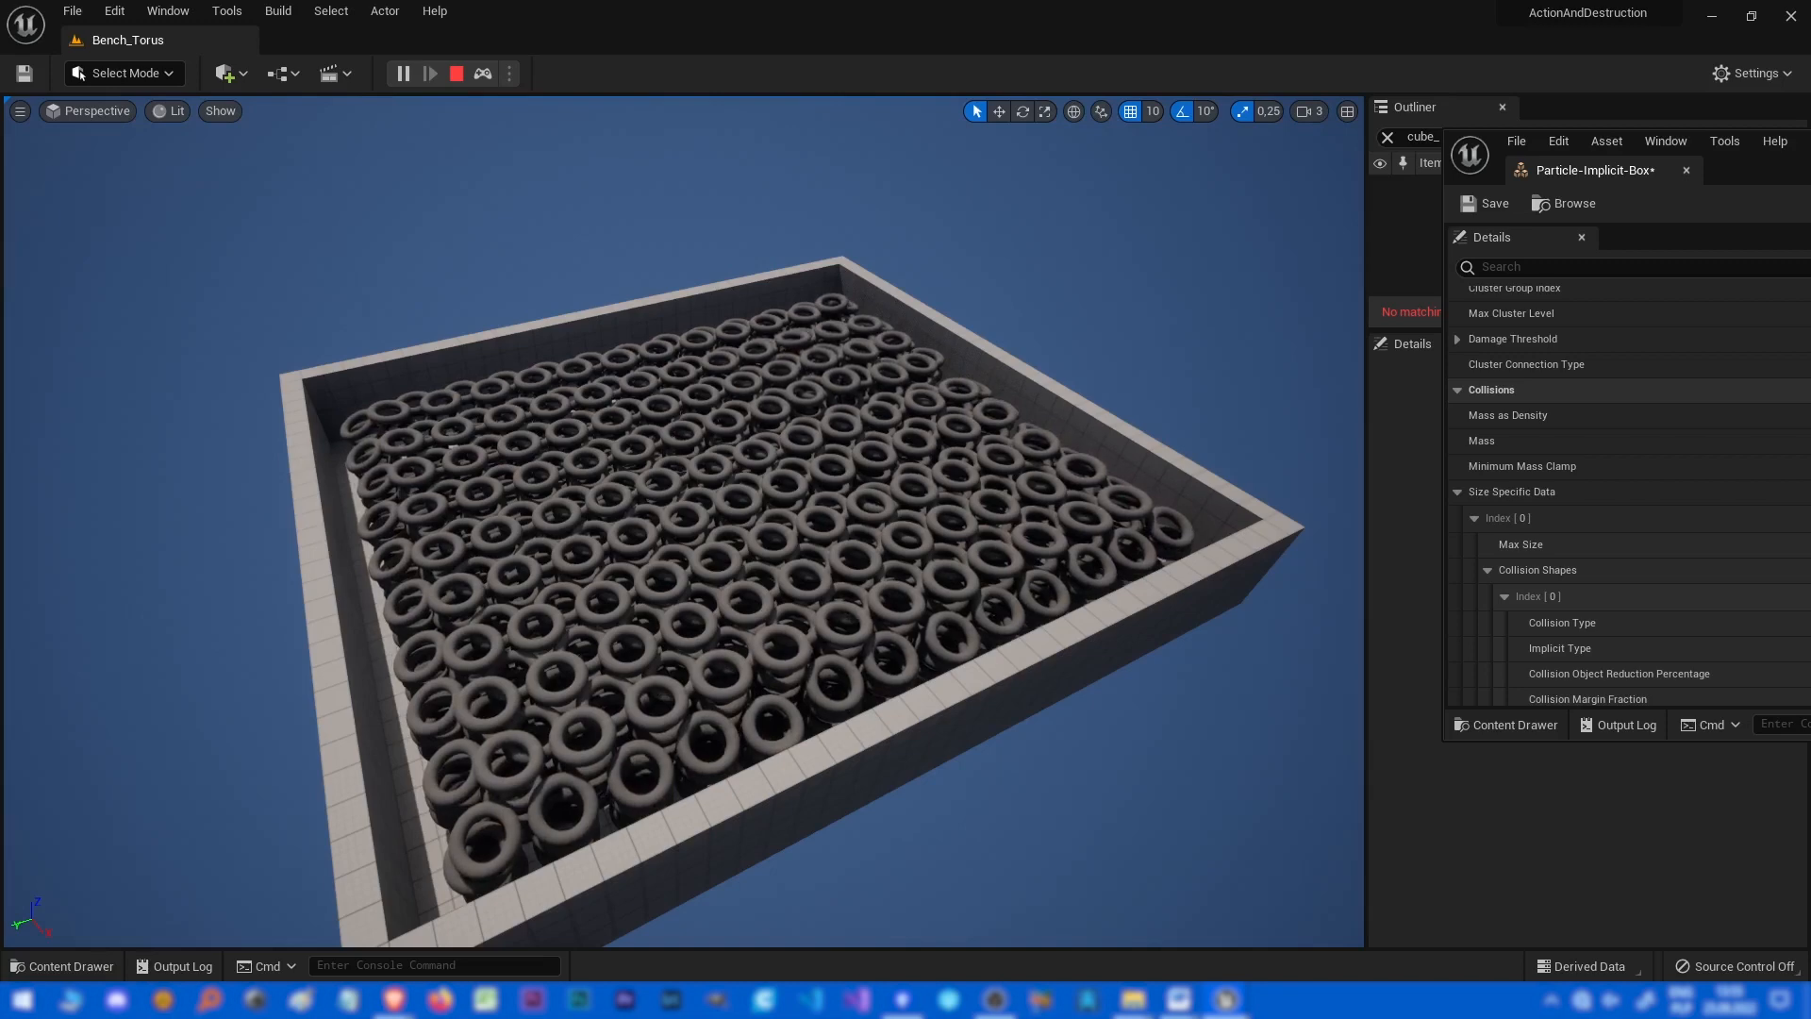
{"action": "key", "text": "Escape"}
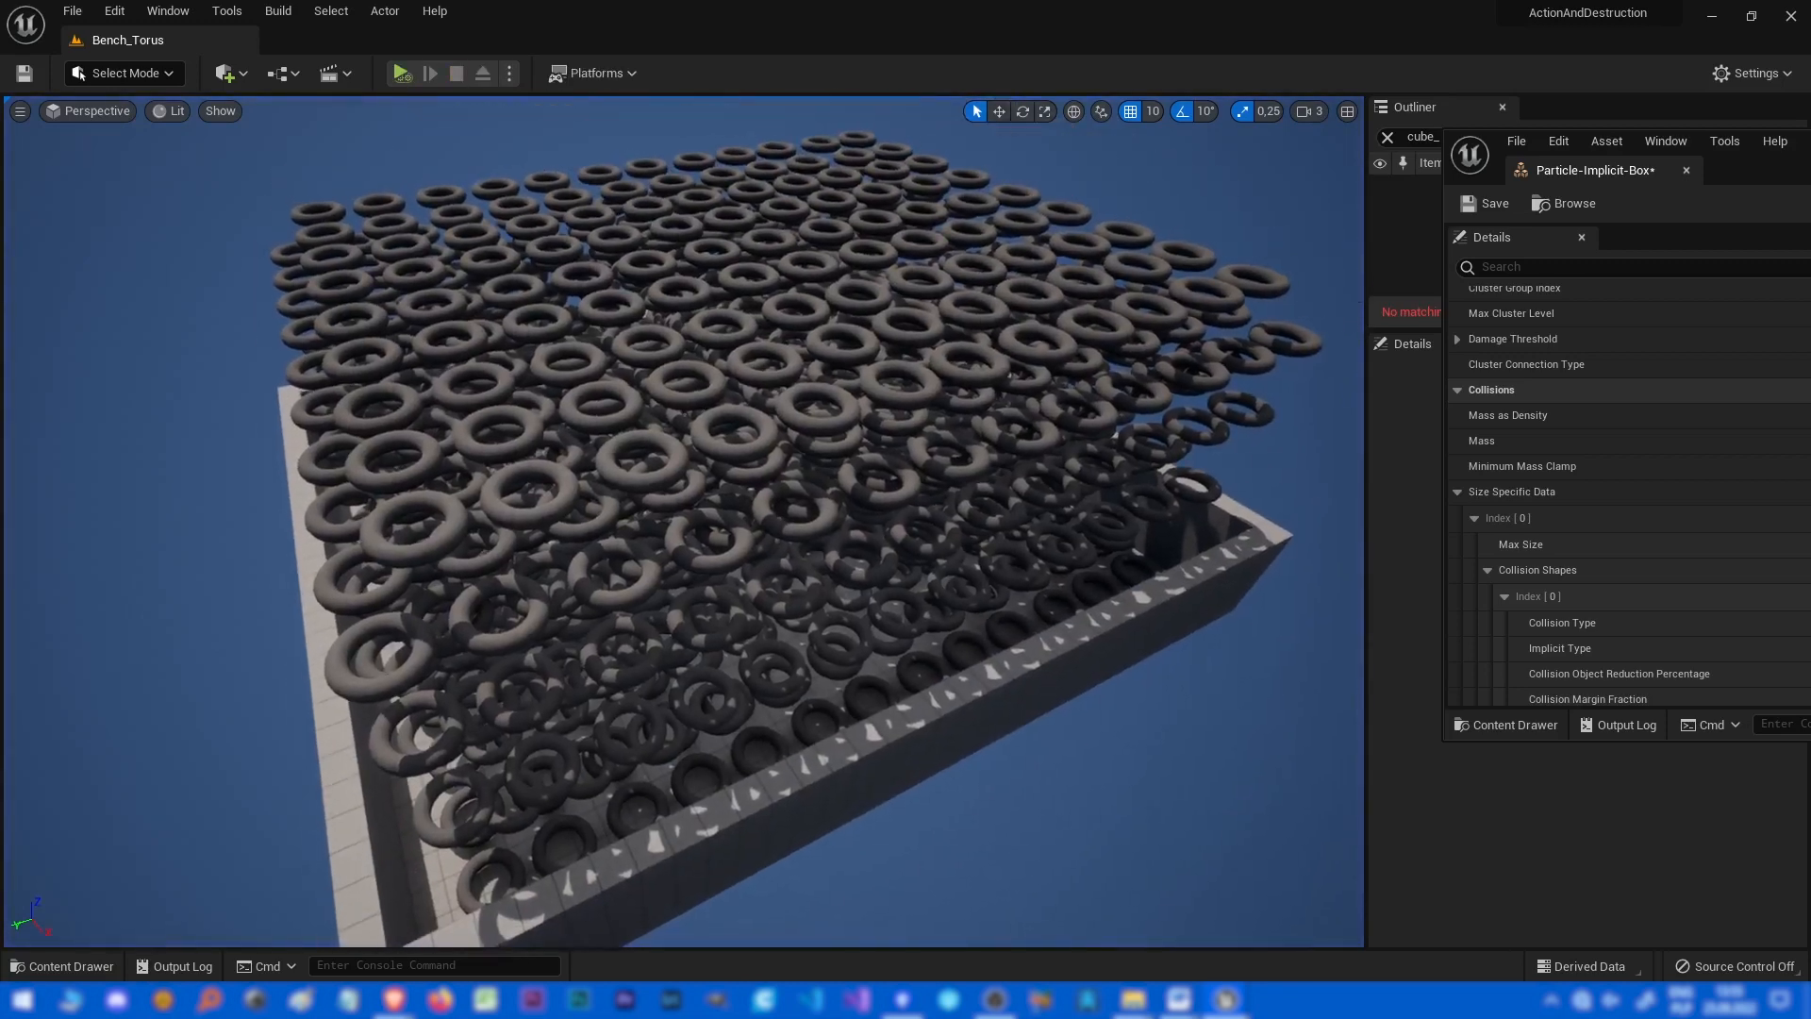